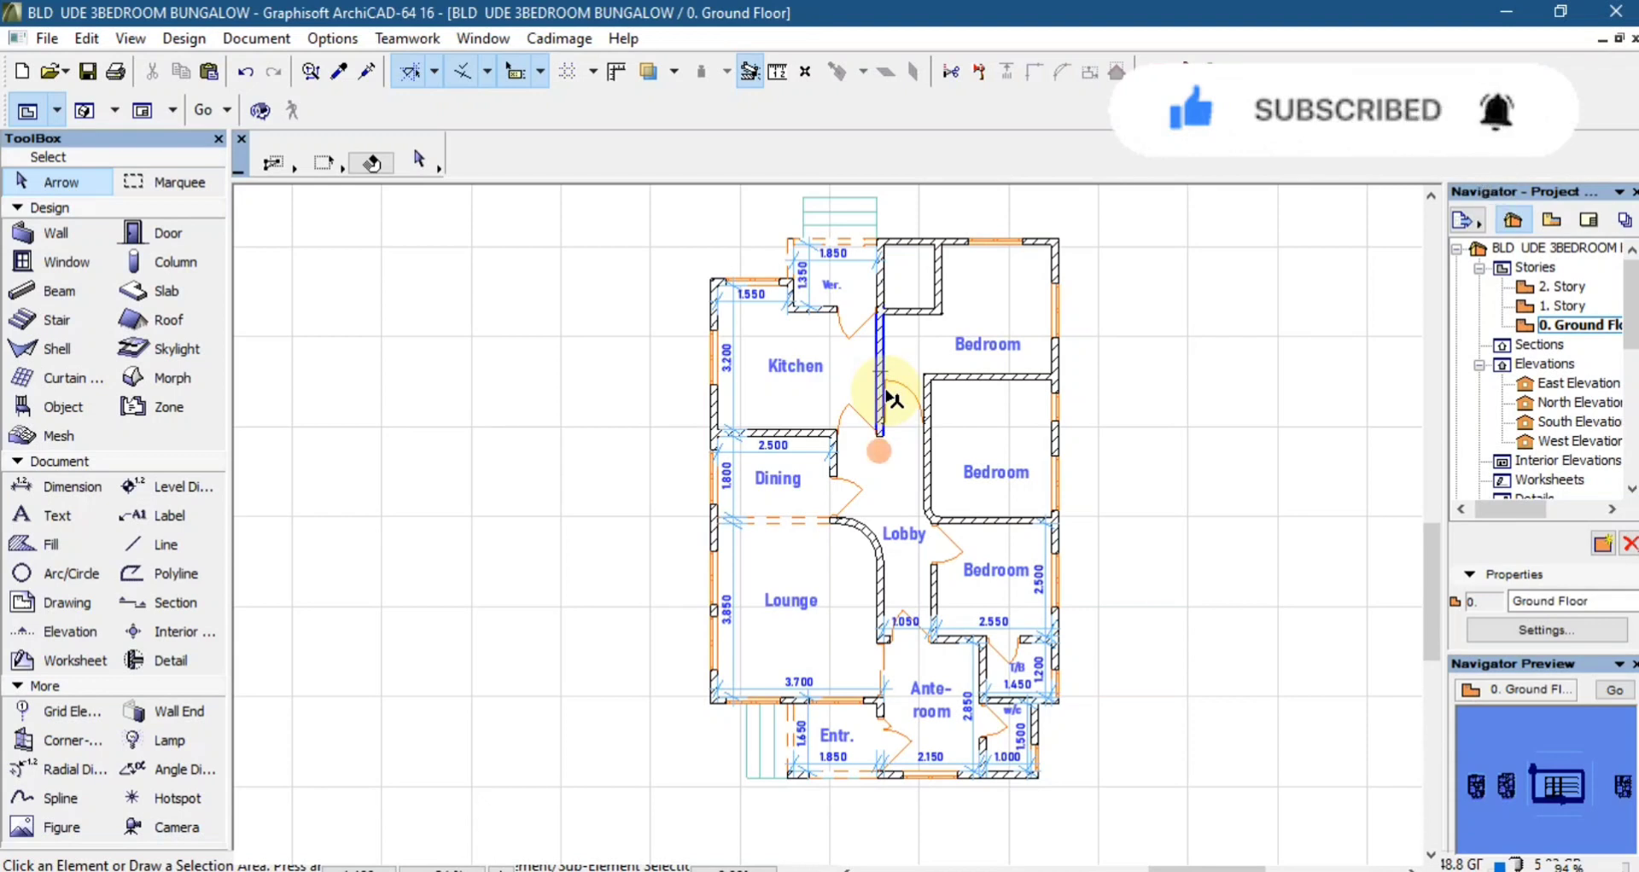
# - Examine the room layout and walls of the bungalow's ground floor plan
pyautogui.scroll(-2, 960, 343)
pyautogui.scroll(3, 953, 531)
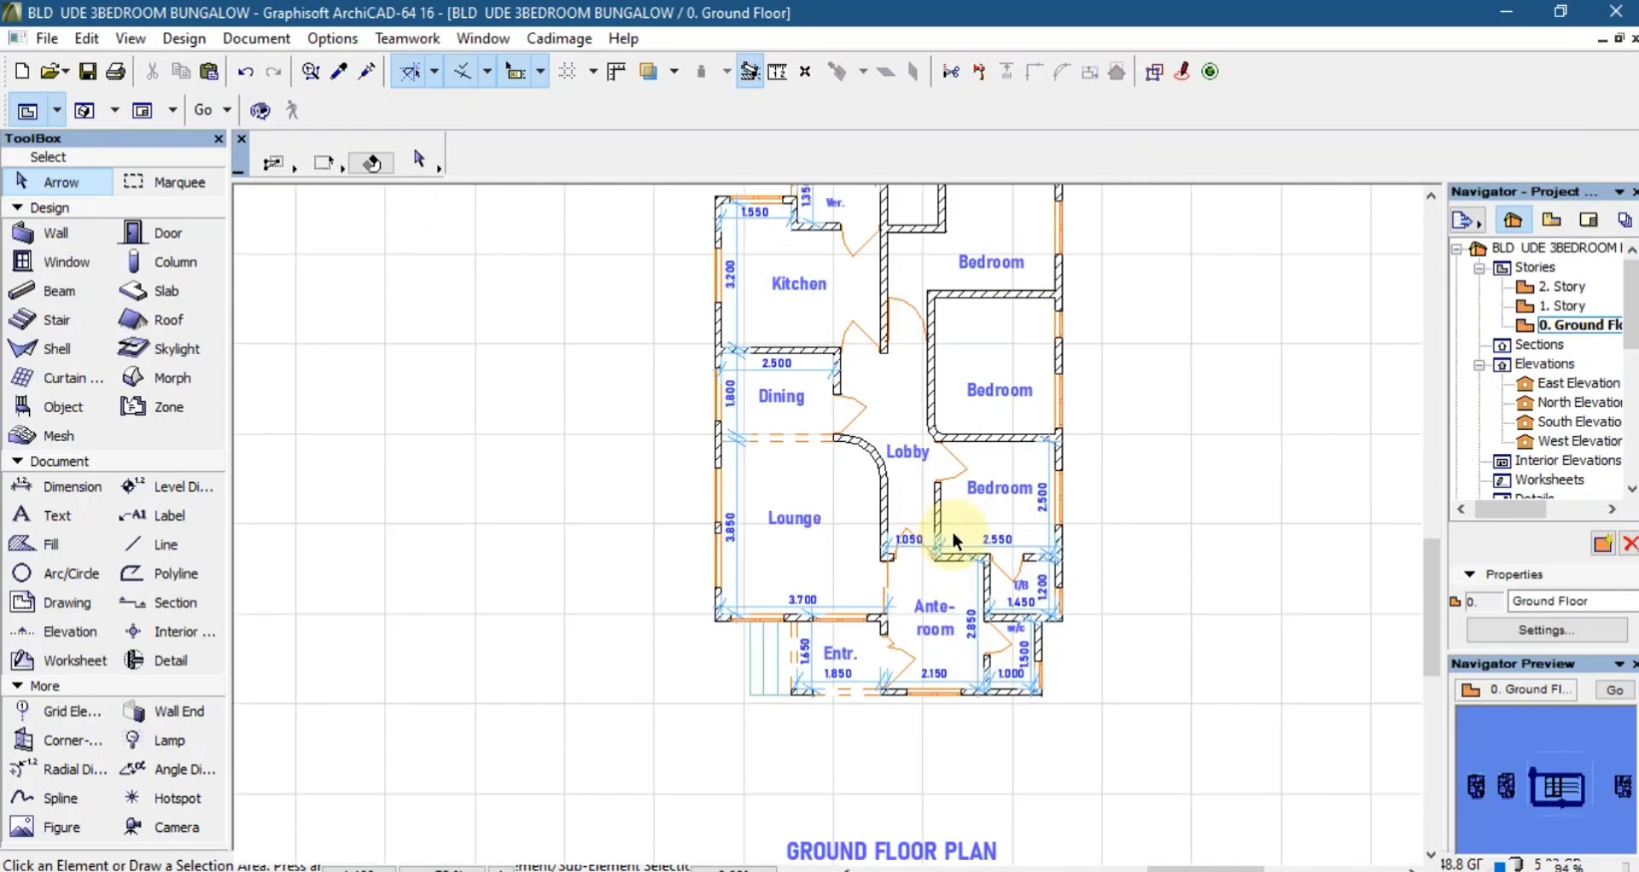
pyautogui.scroll(-2, 857, 538)
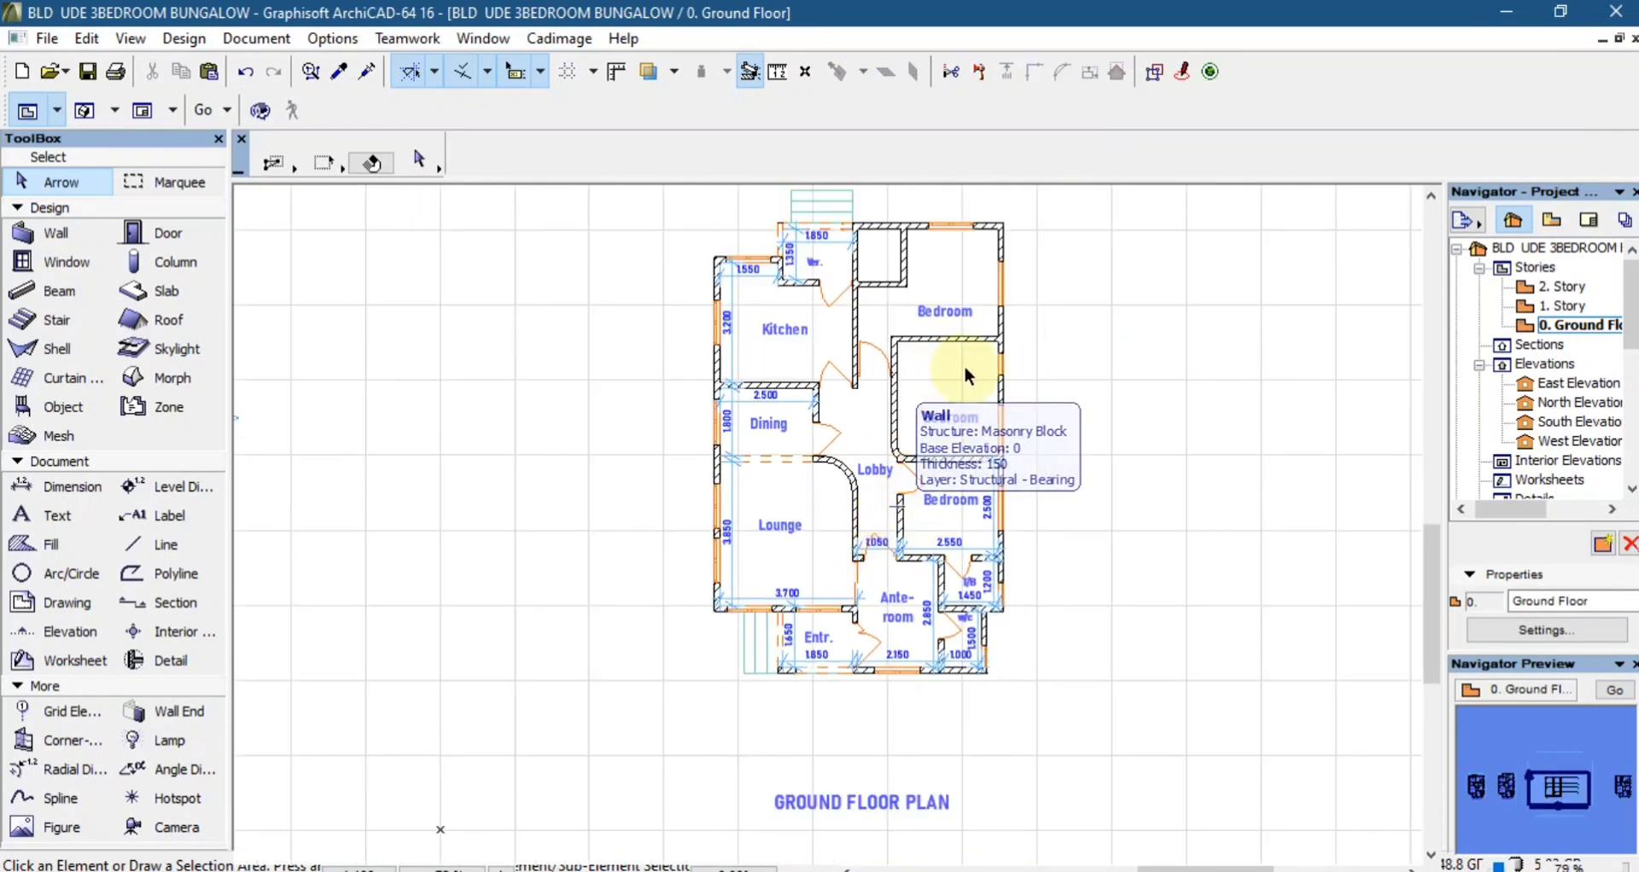
pyautogui.scroll(2, 965, 367)
pyautogui.scroll(-3, 964, 367)
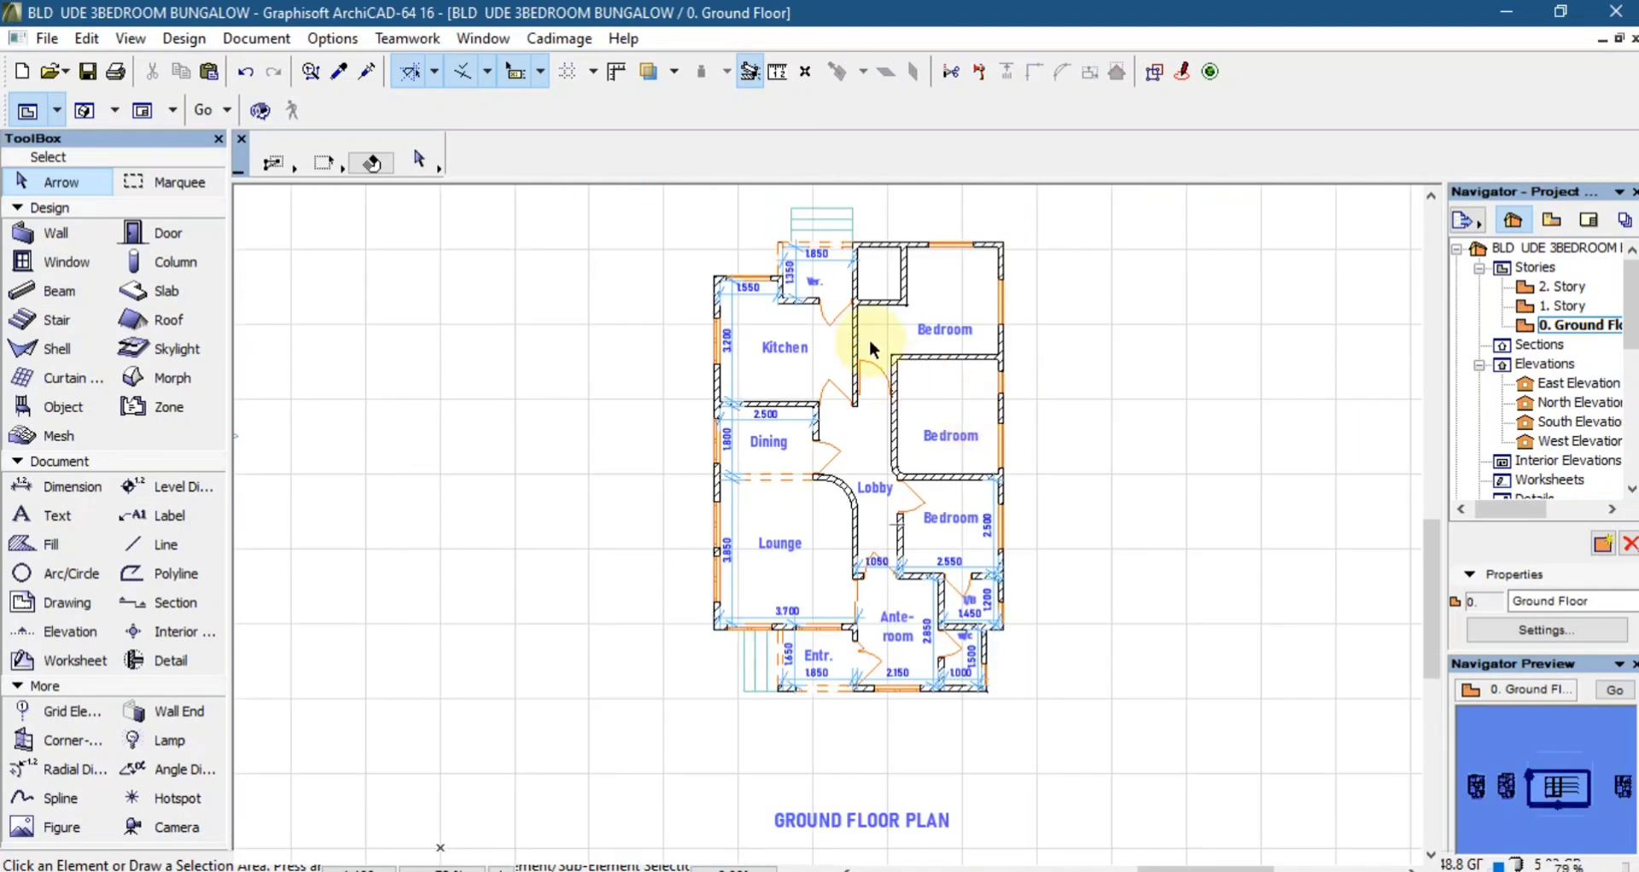
pyautogui.scroll(-2, 857, 293)
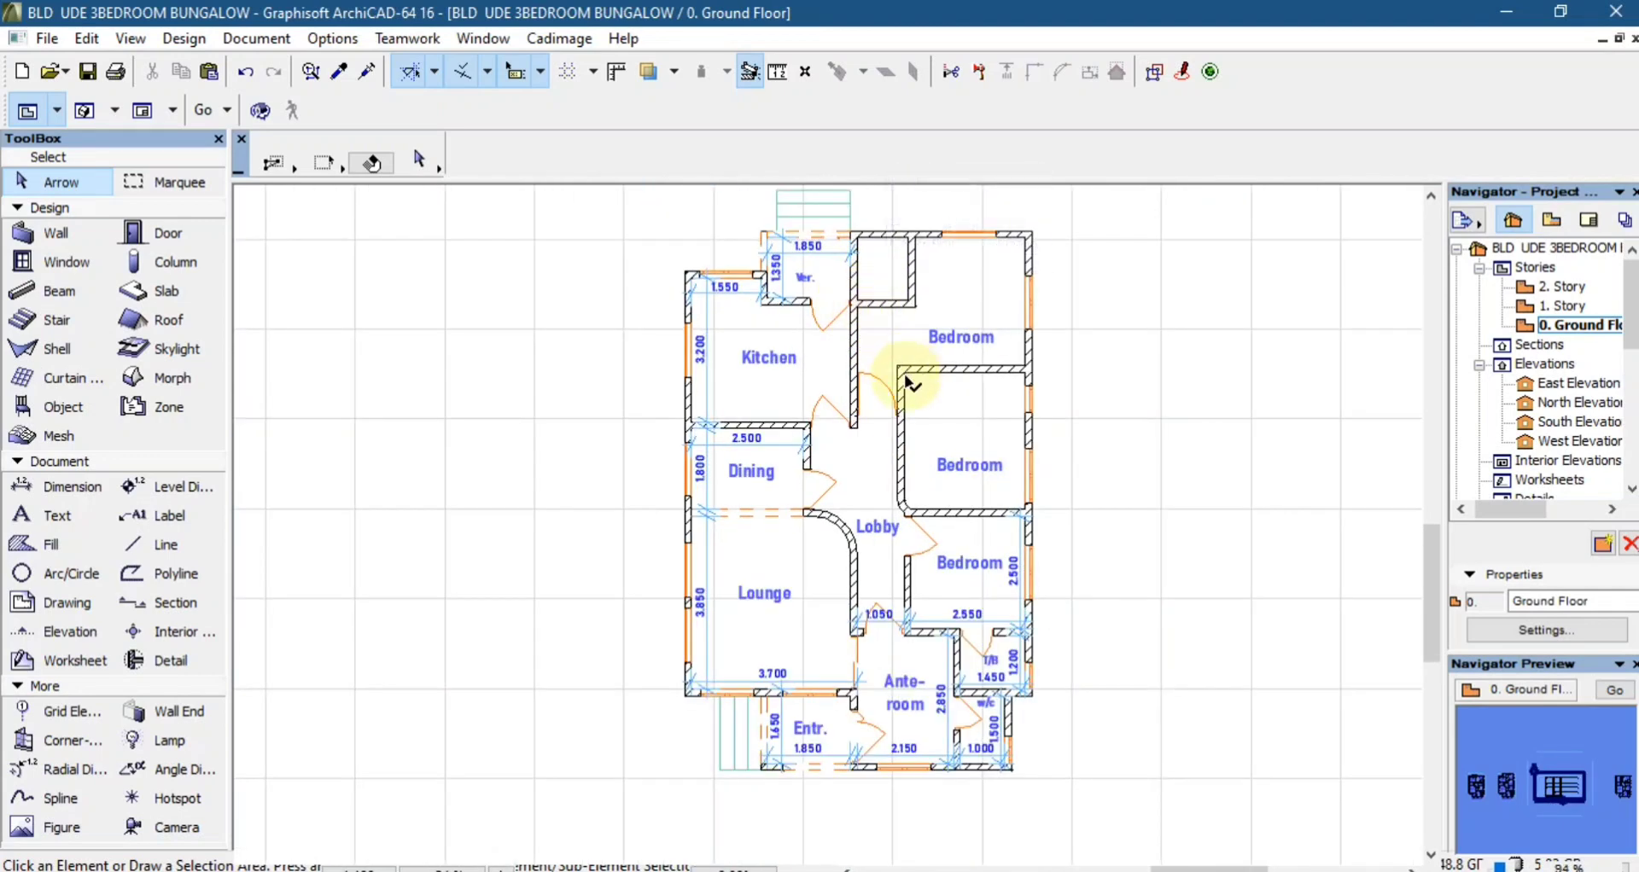
pyautogui.scroll(2, 908, 440)
pyautogui.scroll(-2, 908, 436)
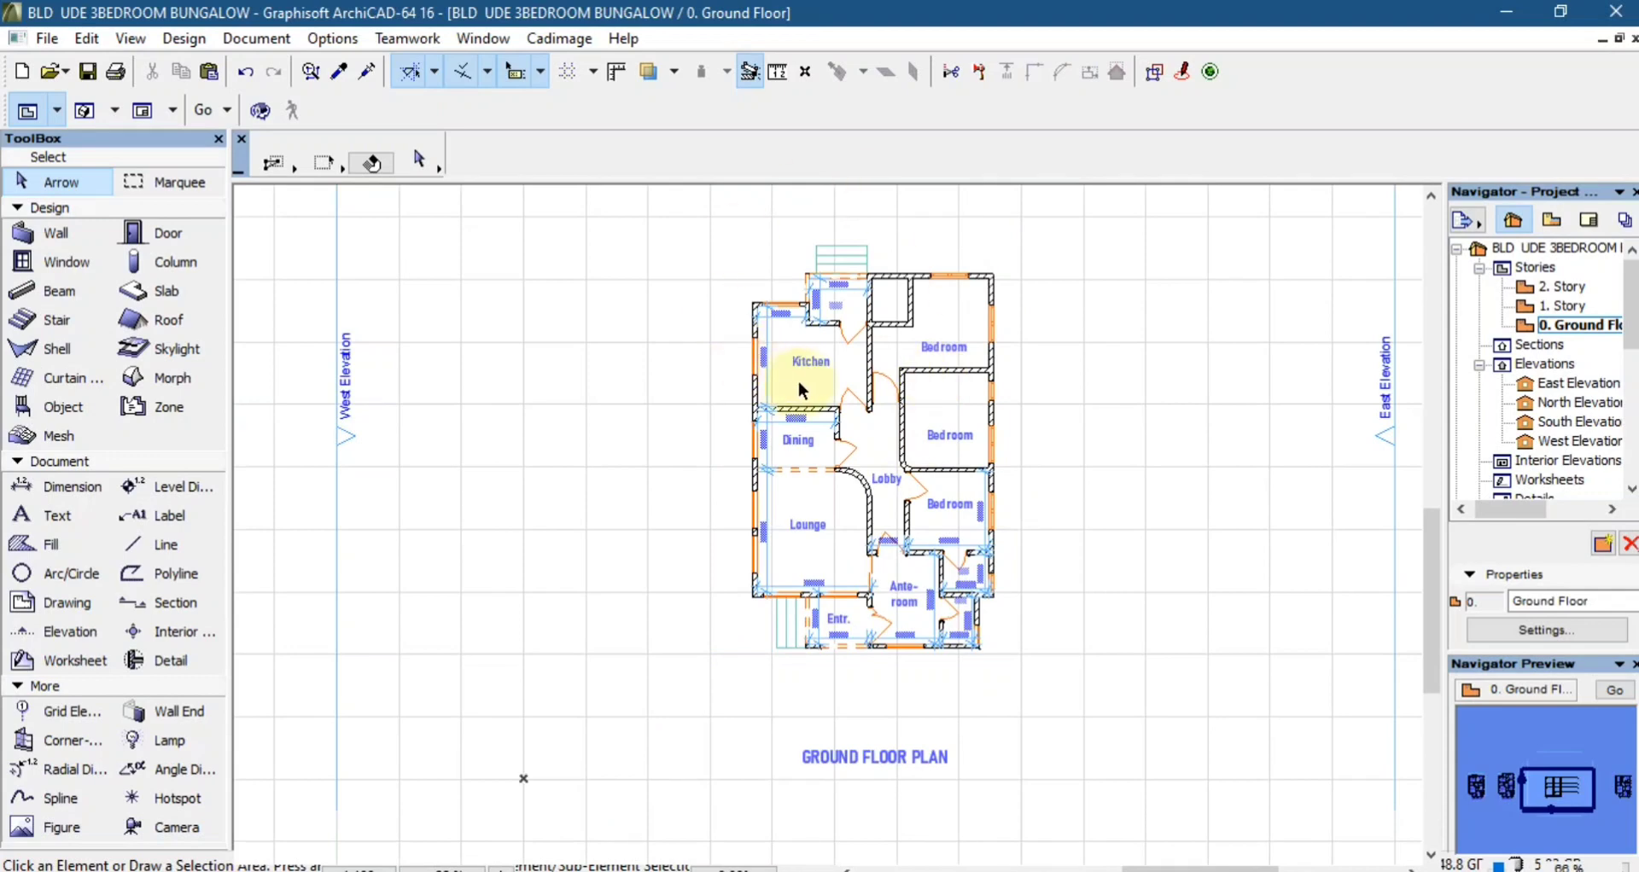
pyautogui.scroll(3, 951, 323)
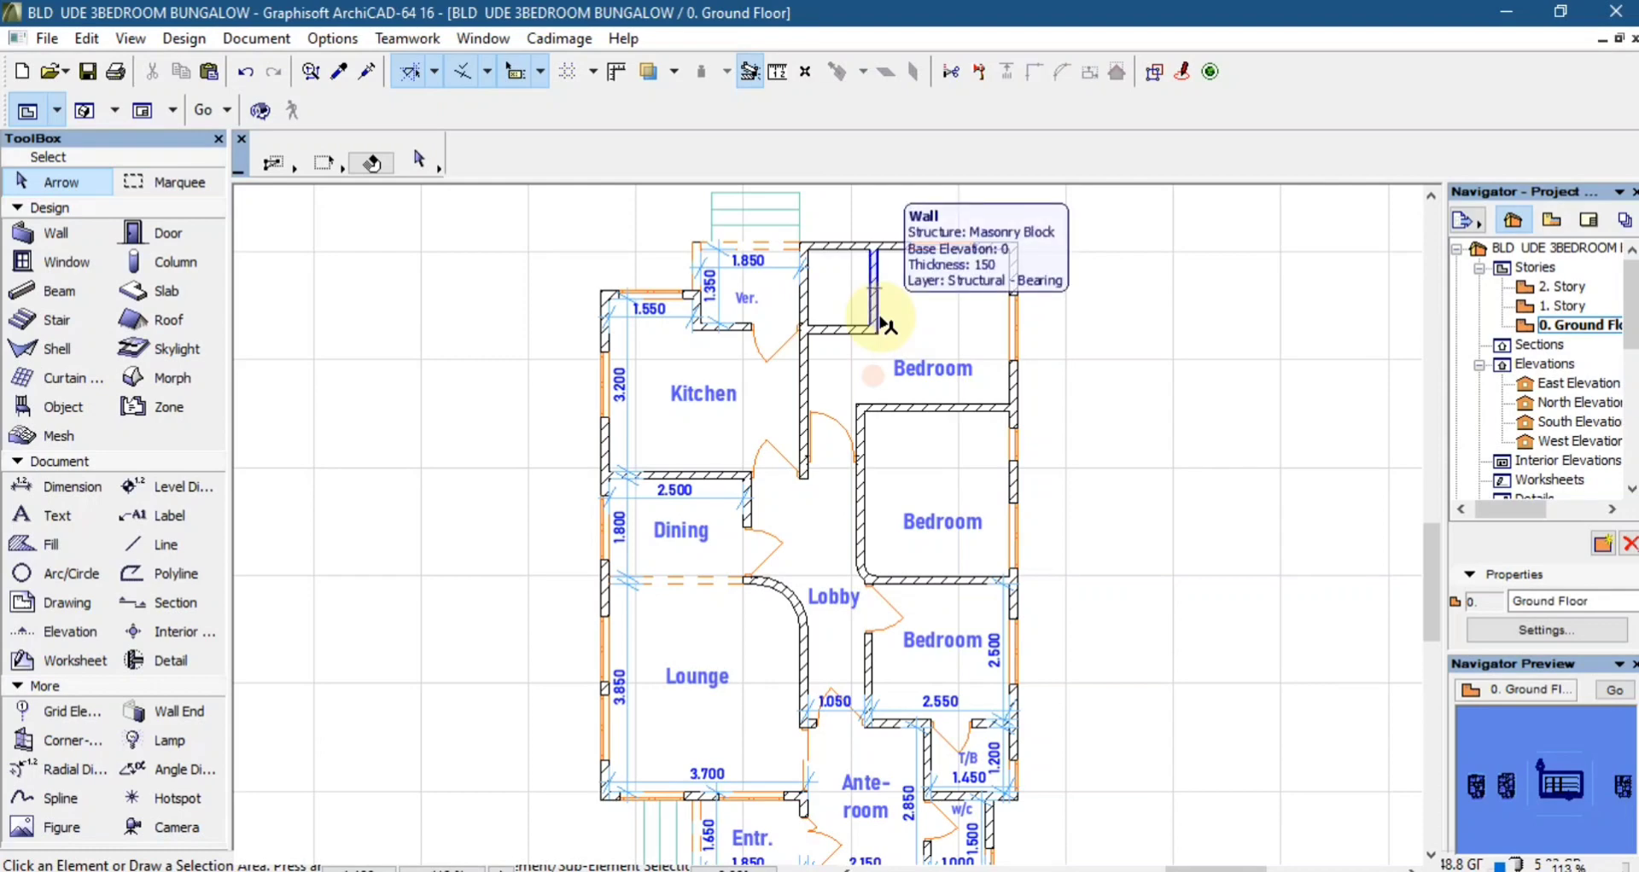
pyautogui.scroll(-2, 815, 362)
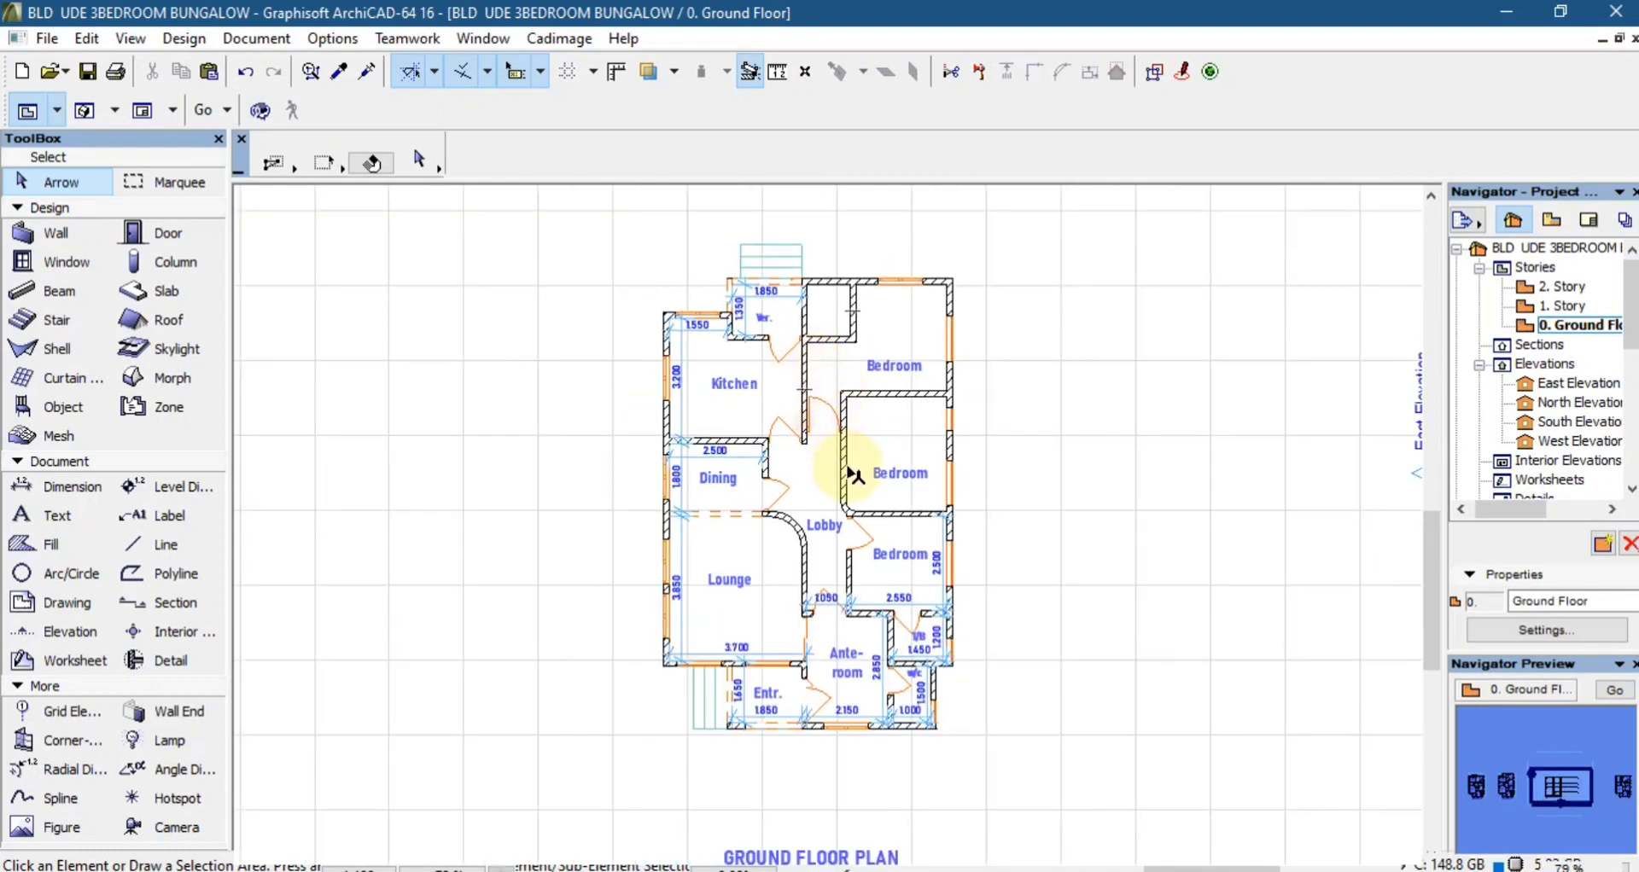
pyautogui.scroll(2, 963, 449)
# - Show all elements in 3D and inspect the bungalow's entrance and exterior walls from several angles
pyautogui.rightClick(1073, 484)
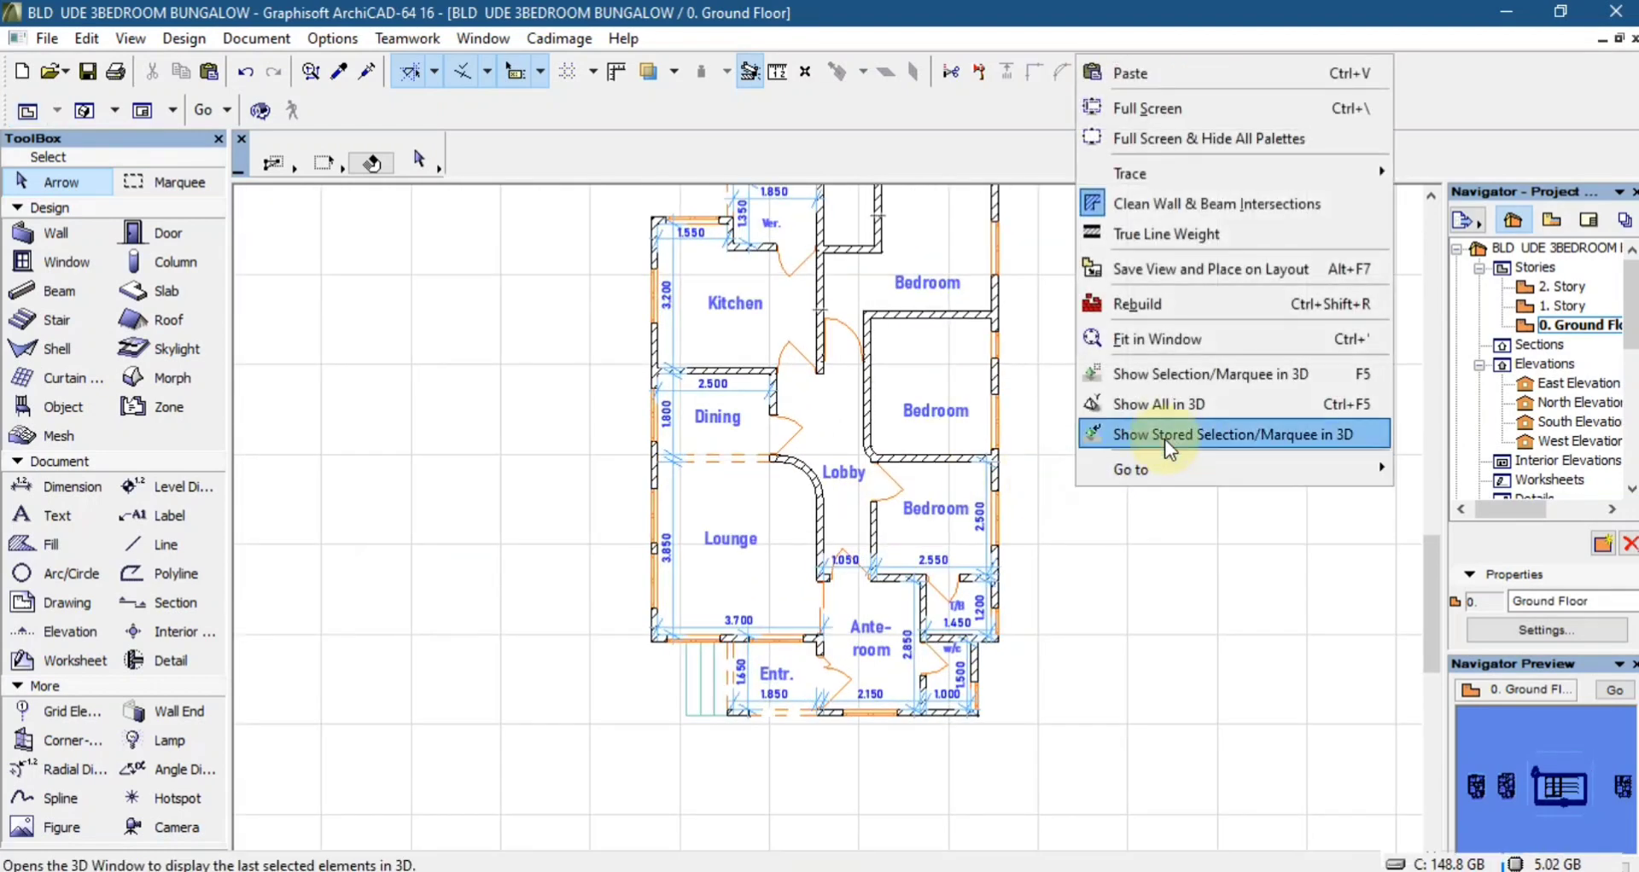
pyautogui.click(1163, 404)
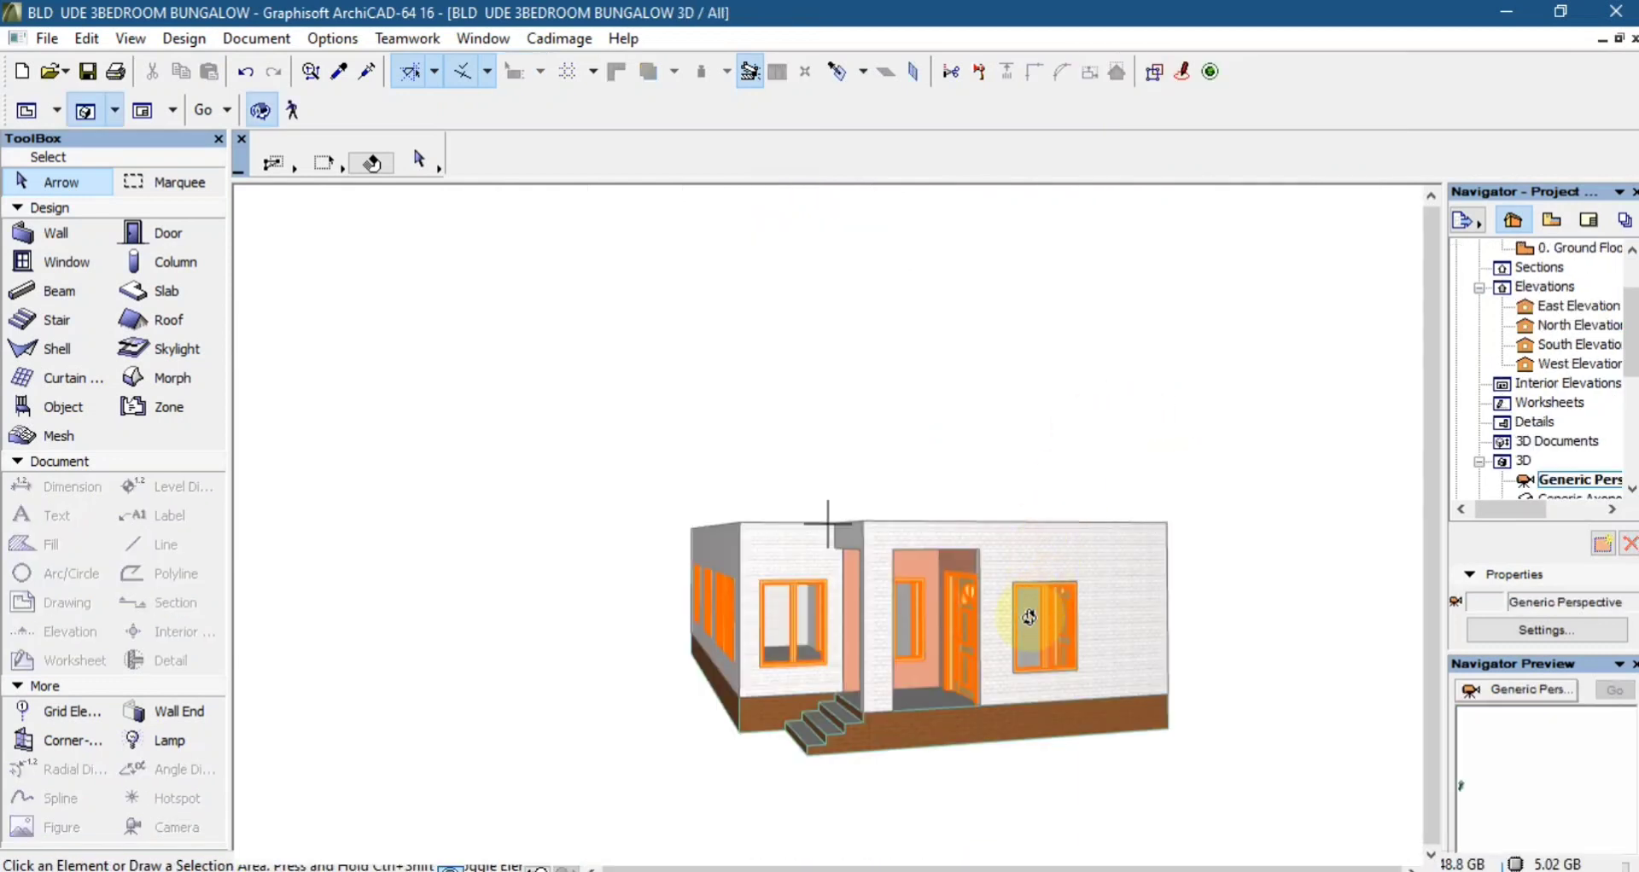
pyautogui.moveTo(1028, 617); pyautogui.dragTo(1058, 567)
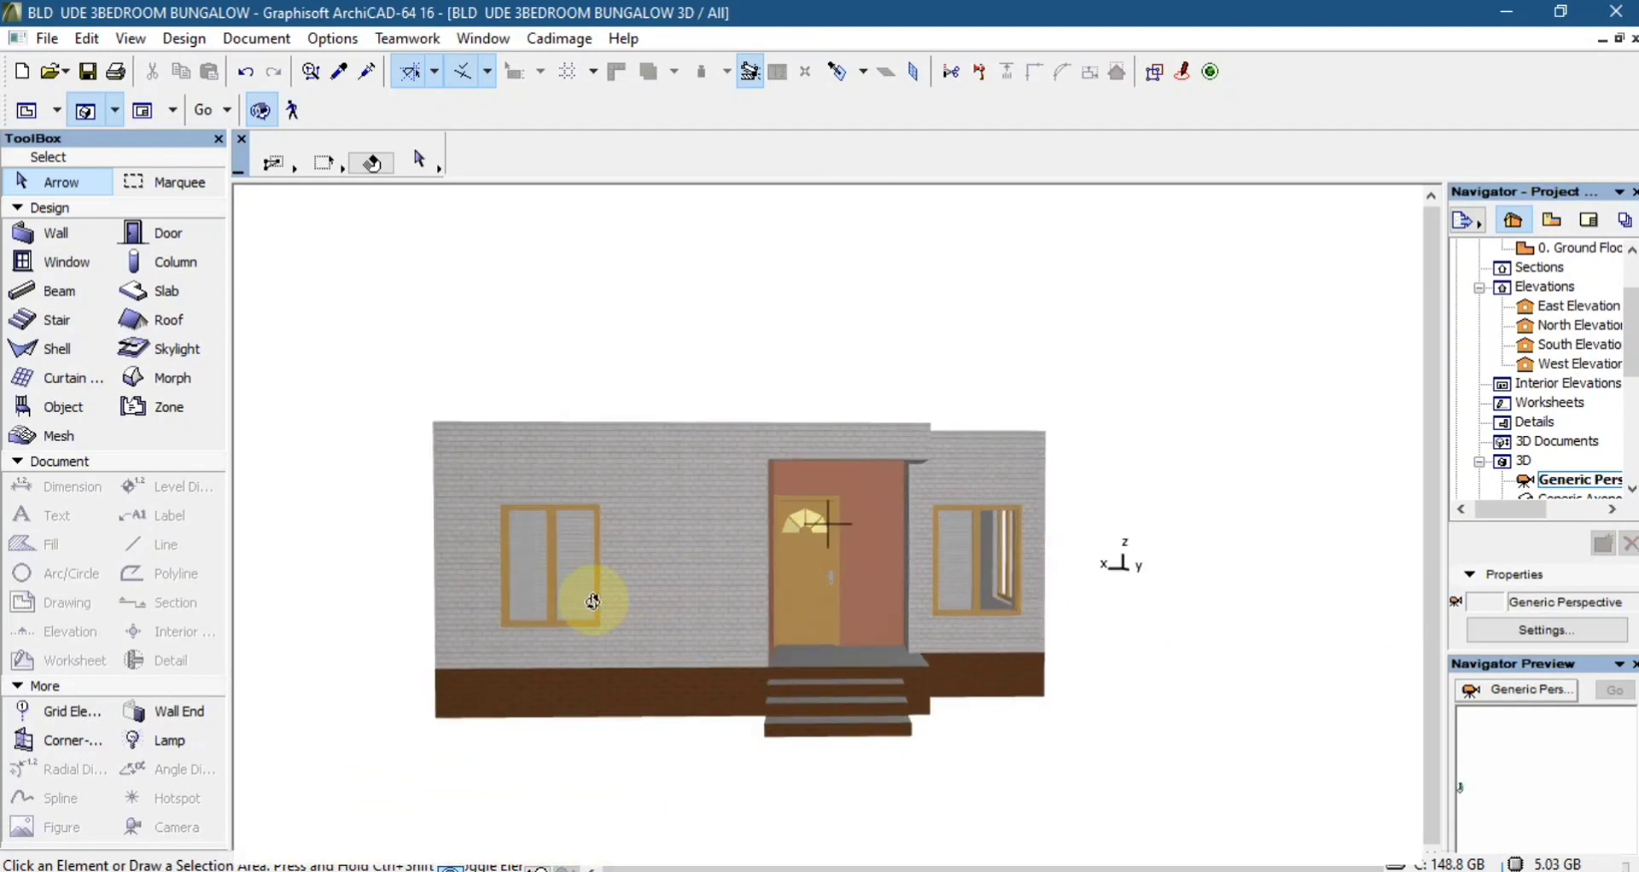
pyautogui.moveTo(593, 602); pyautogui.dragTo(846, 588)
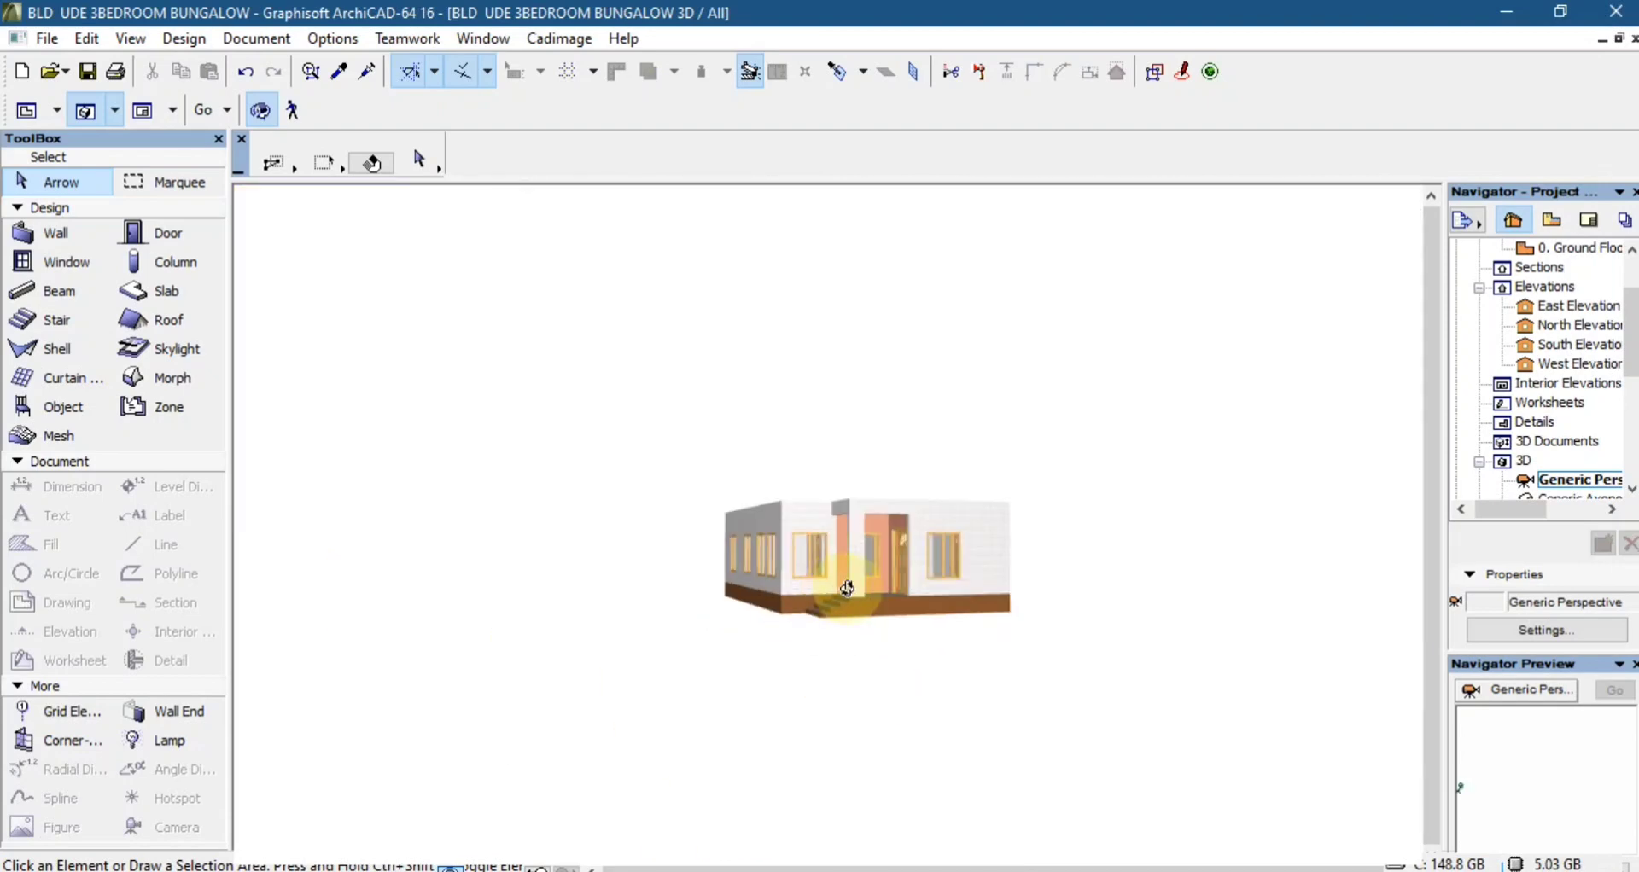
pyautogui.scroll(5, 847, 588)
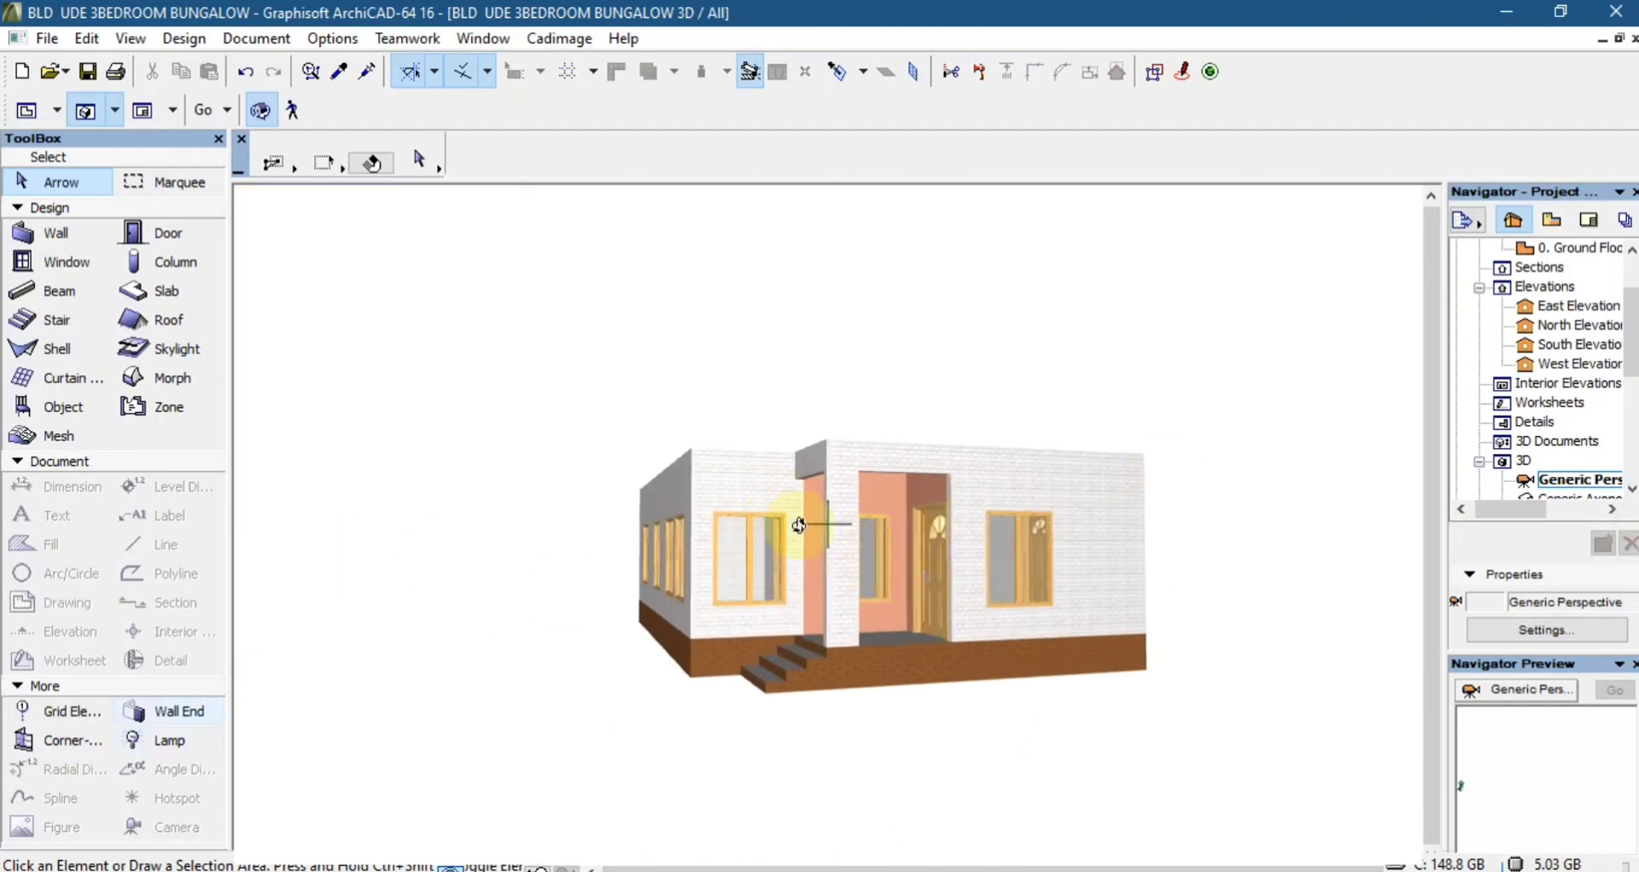
pyautogui.moveTo(798, 525); pyautogui.dragTo(1025, 516)
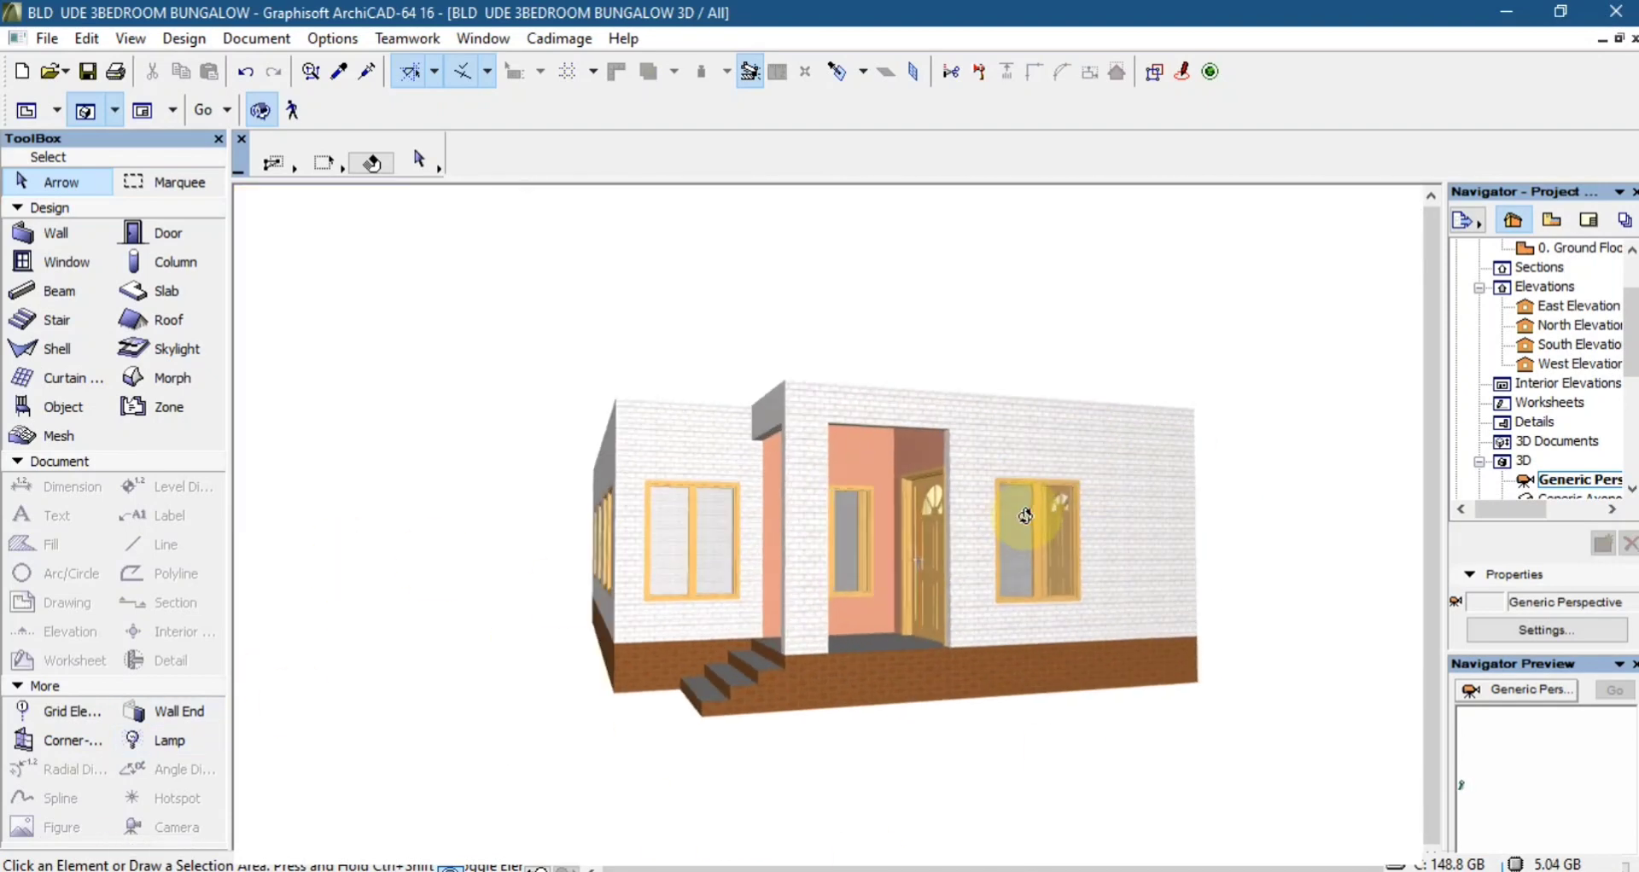
pyautogui.scroll(2, 1014, 511)
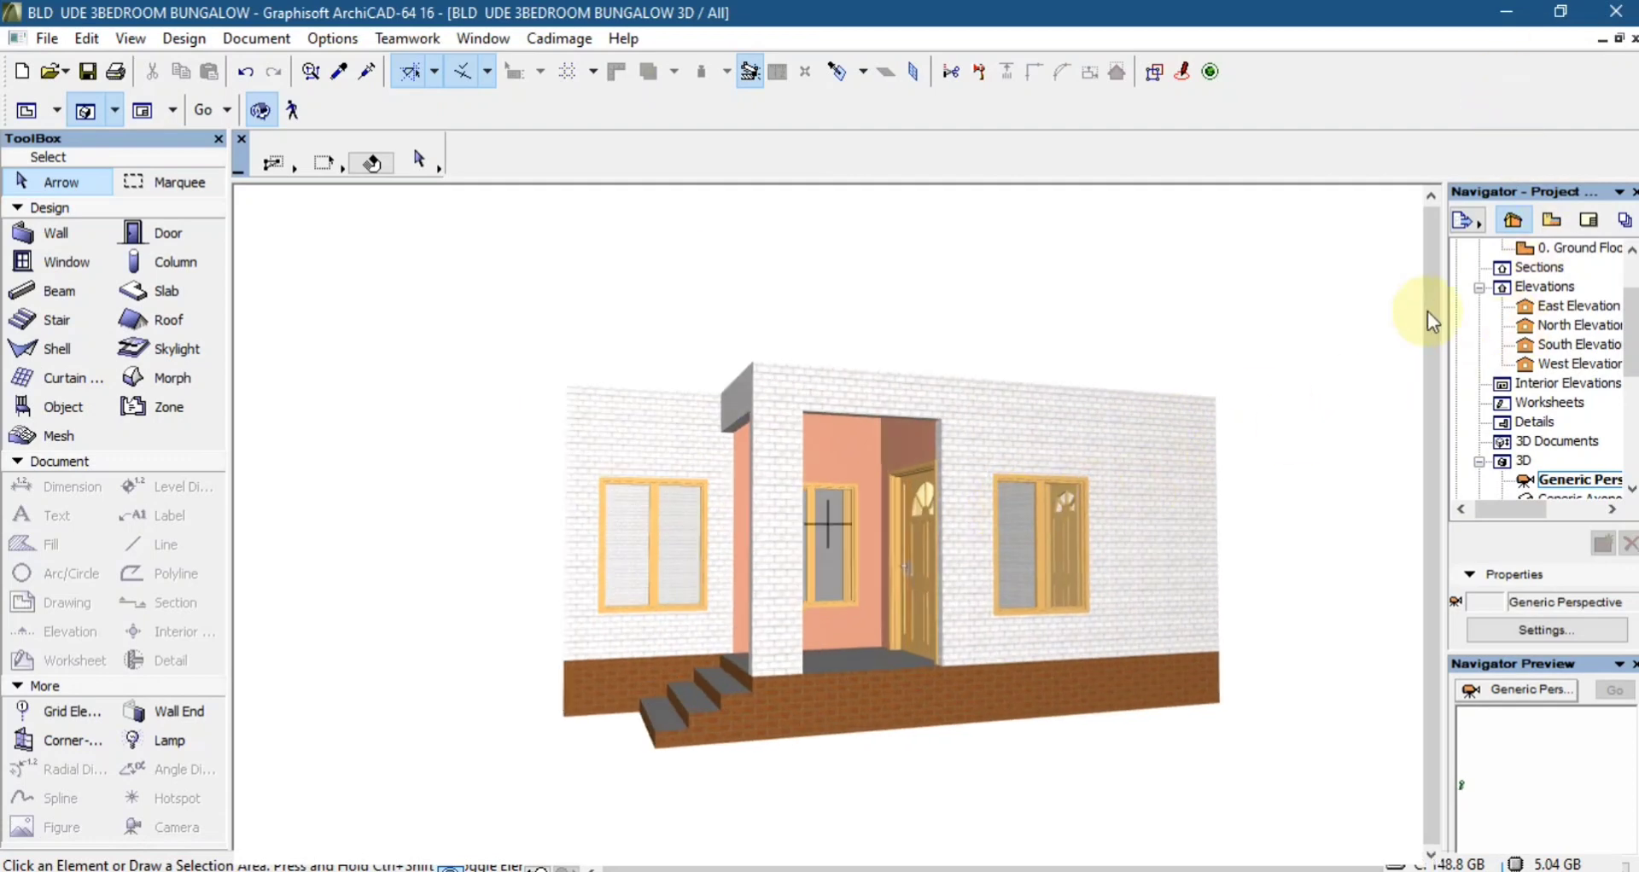
# - Return to the ground floor plan and compare it with the plan of 1. Story
pyautogui.scroll(2, 1555, 301)
pyautogui.doubleClick(1564, 325)
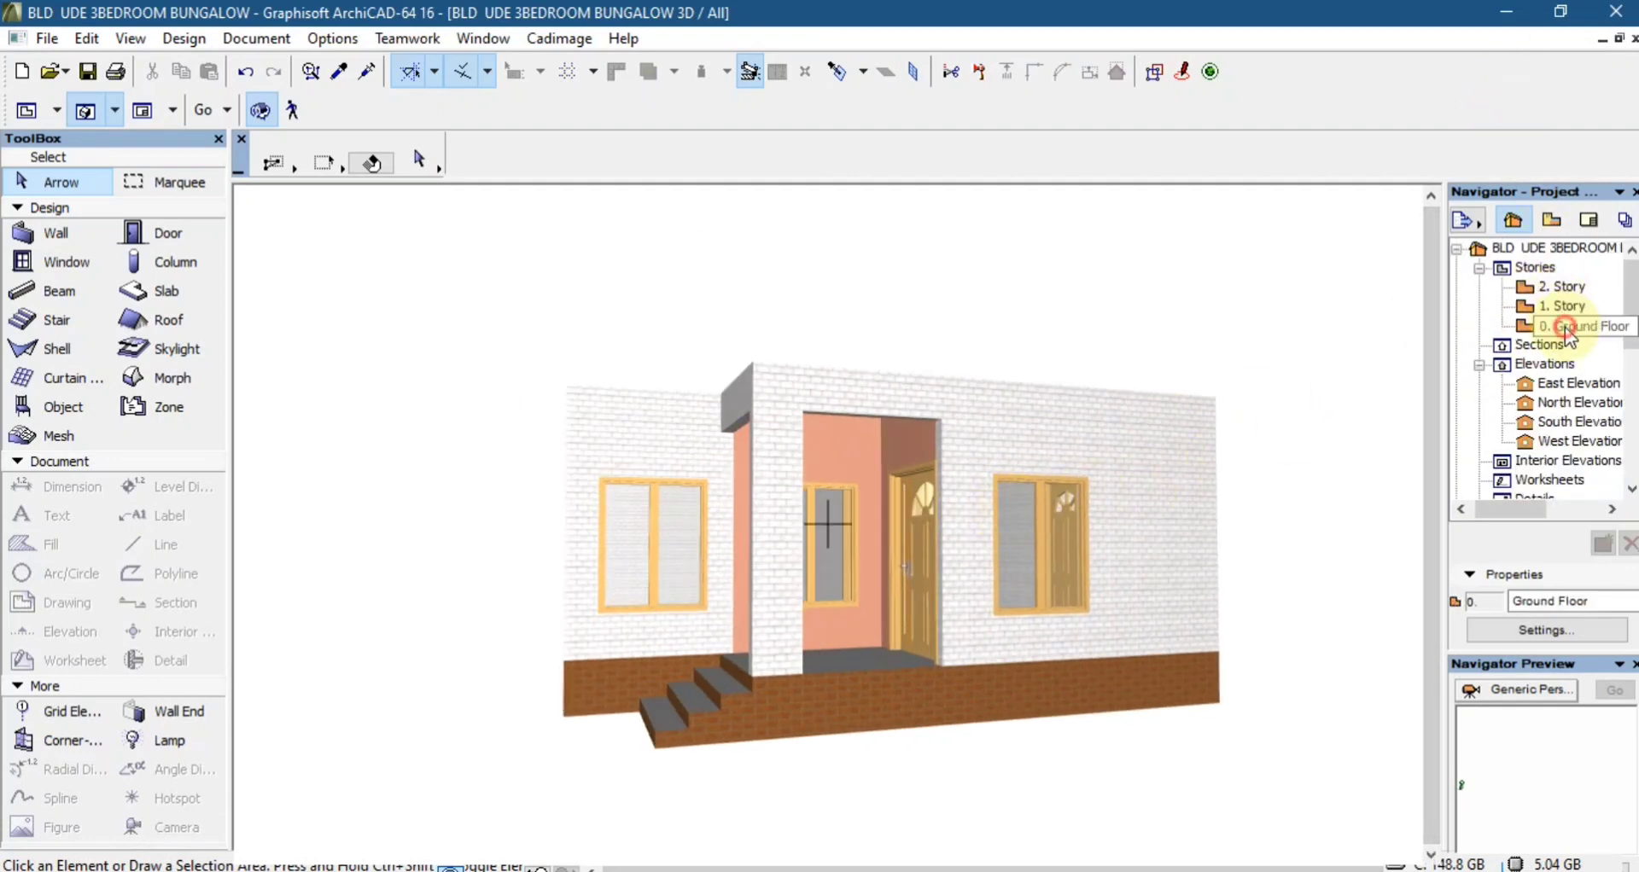
pyautogui.scroll(2, 948, 350)
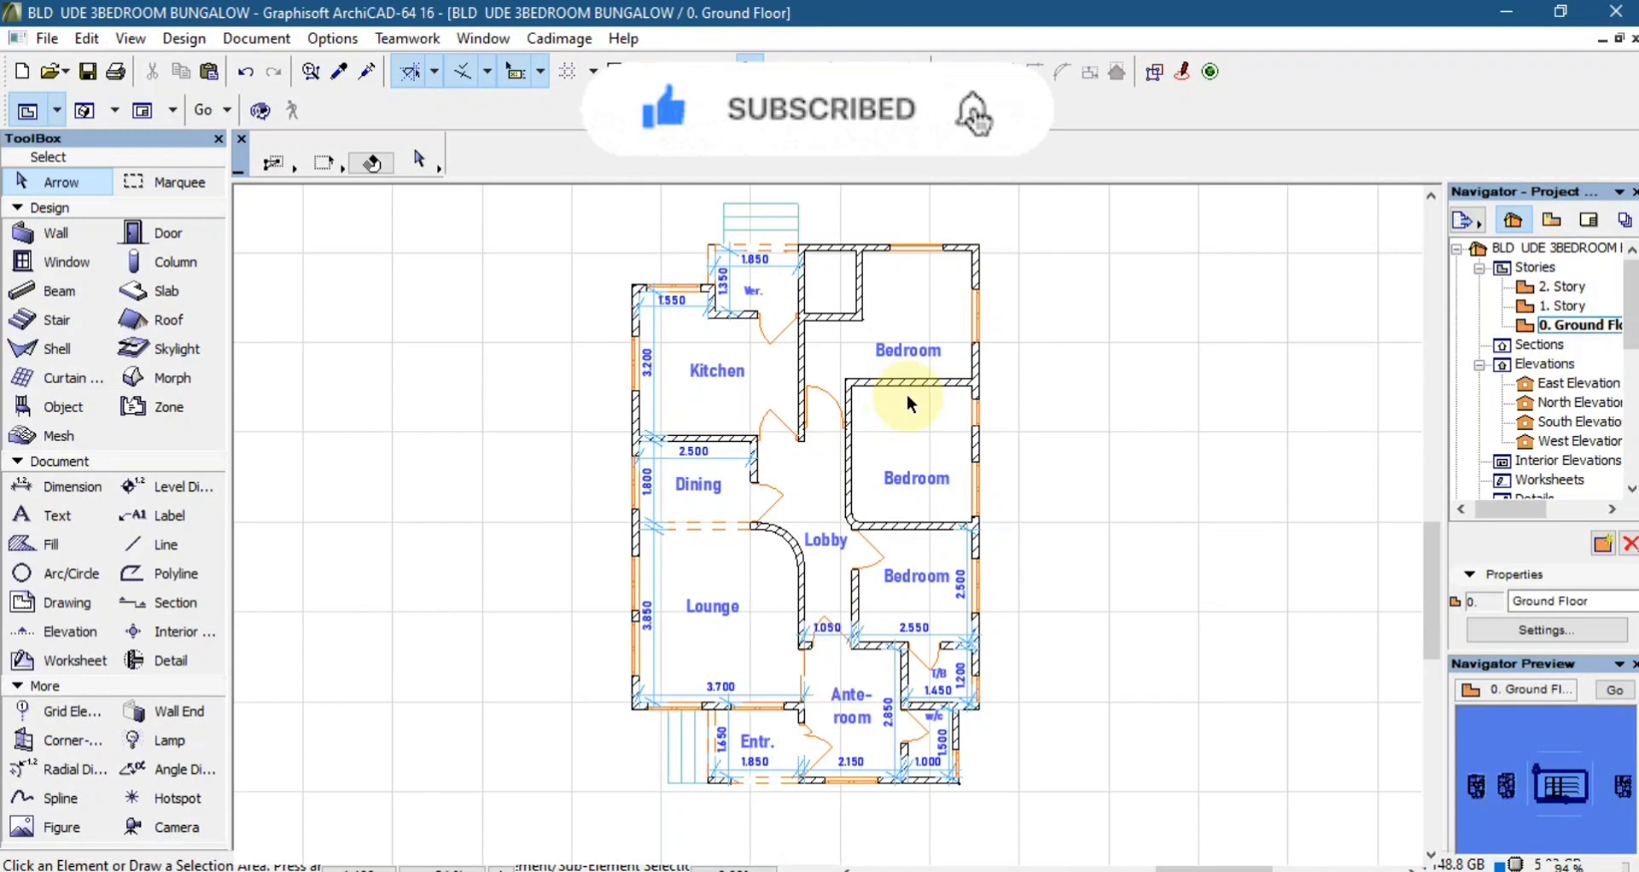
pyautogui.click(1564, 306)
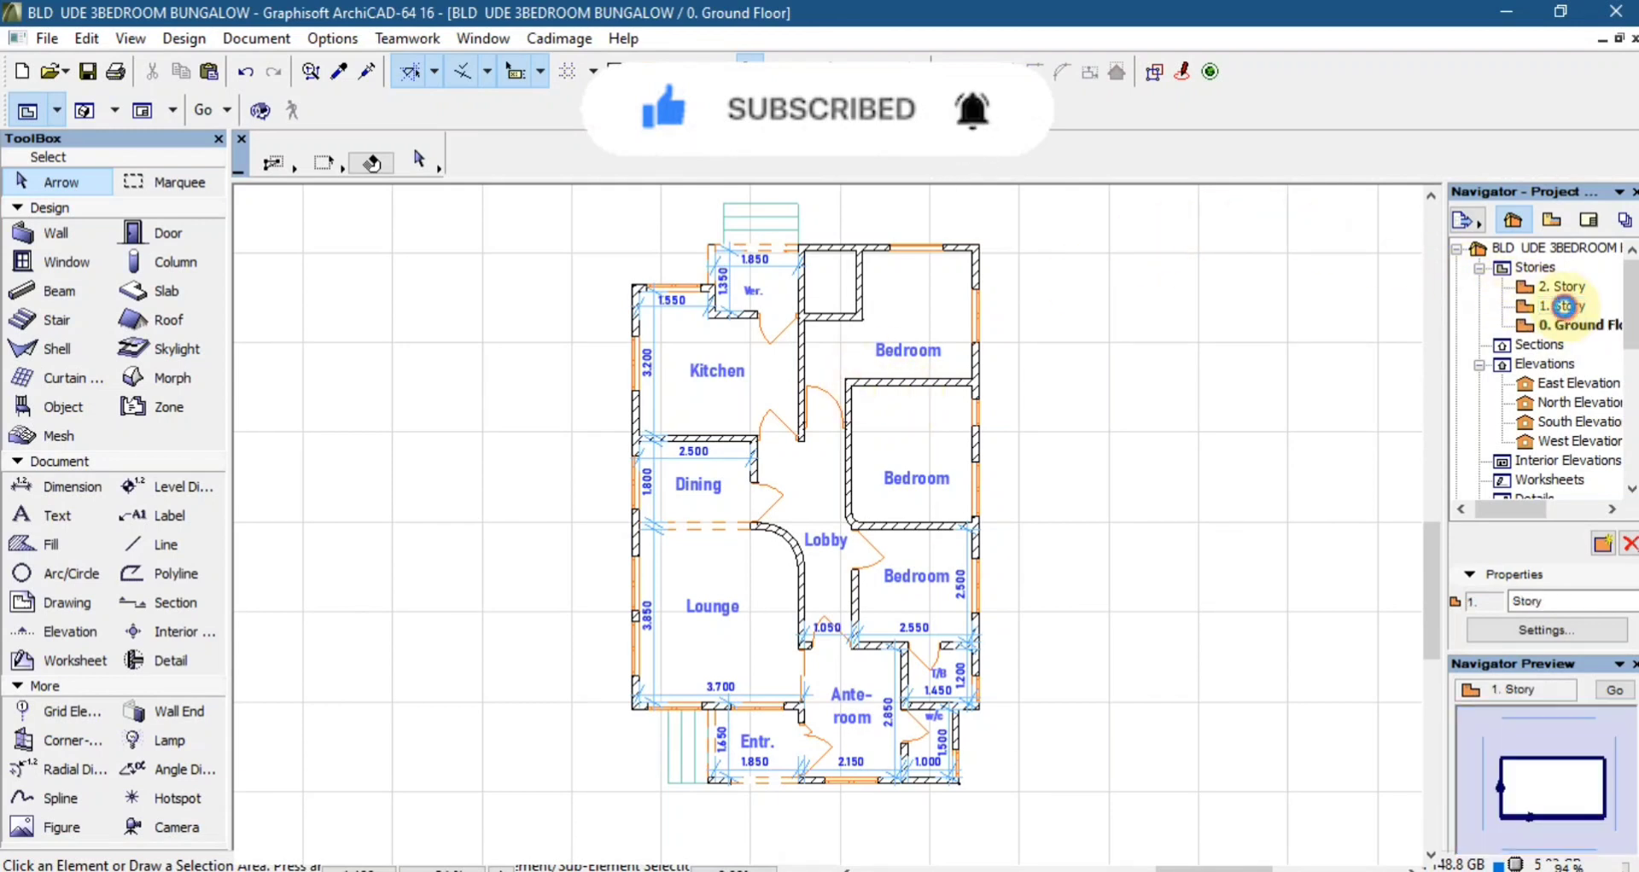
pyautogui.doubleClick(1564, 307)
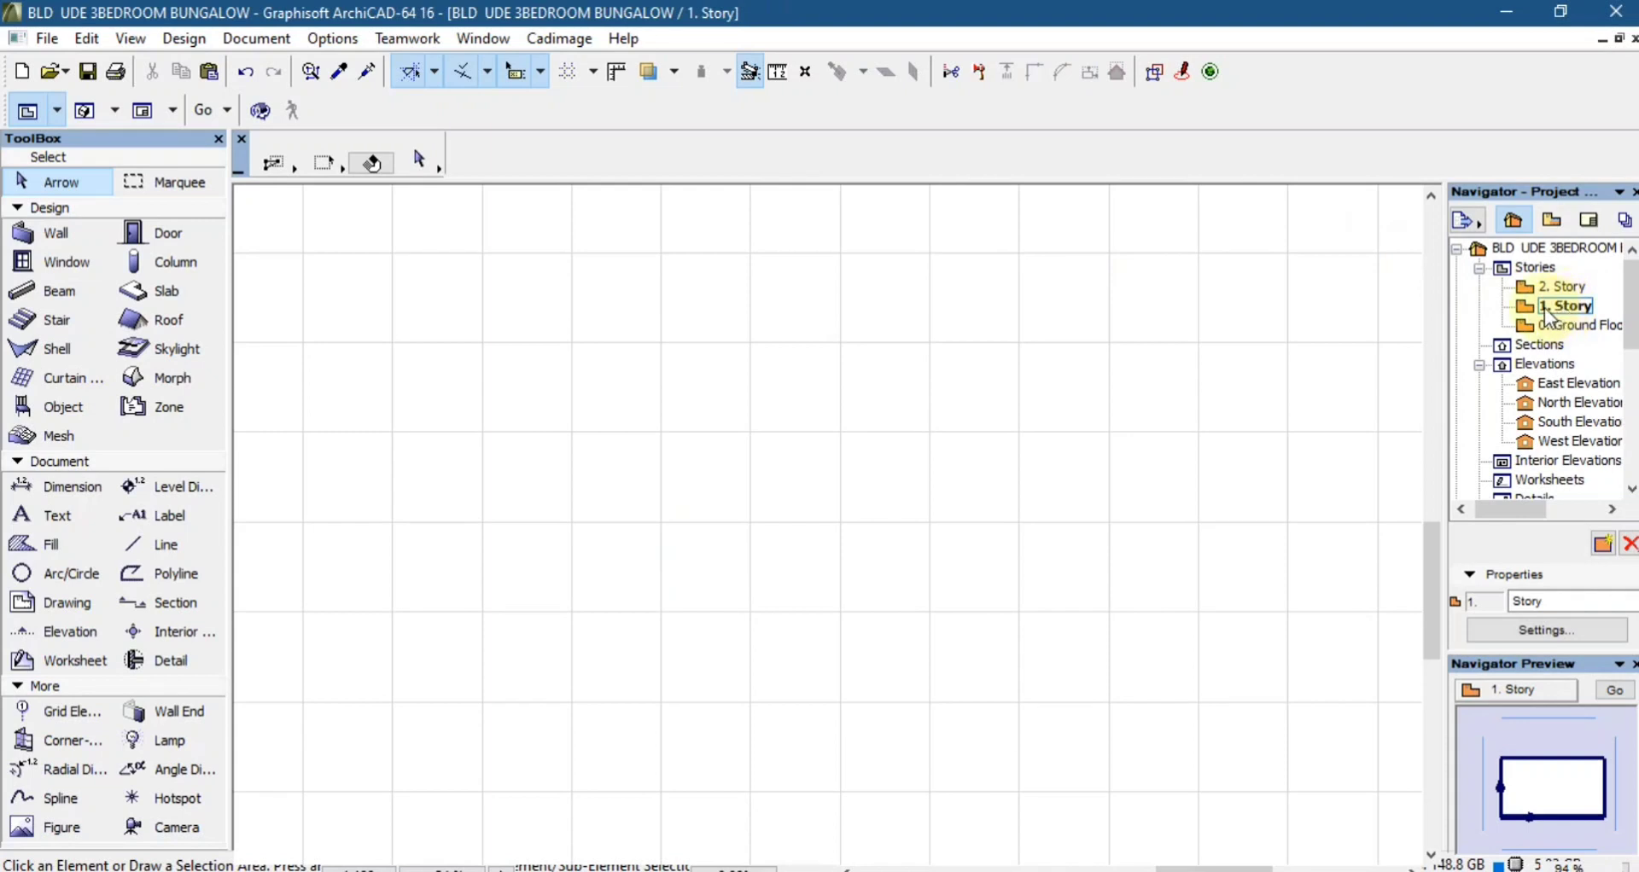
pyautogui.click(773, 564)
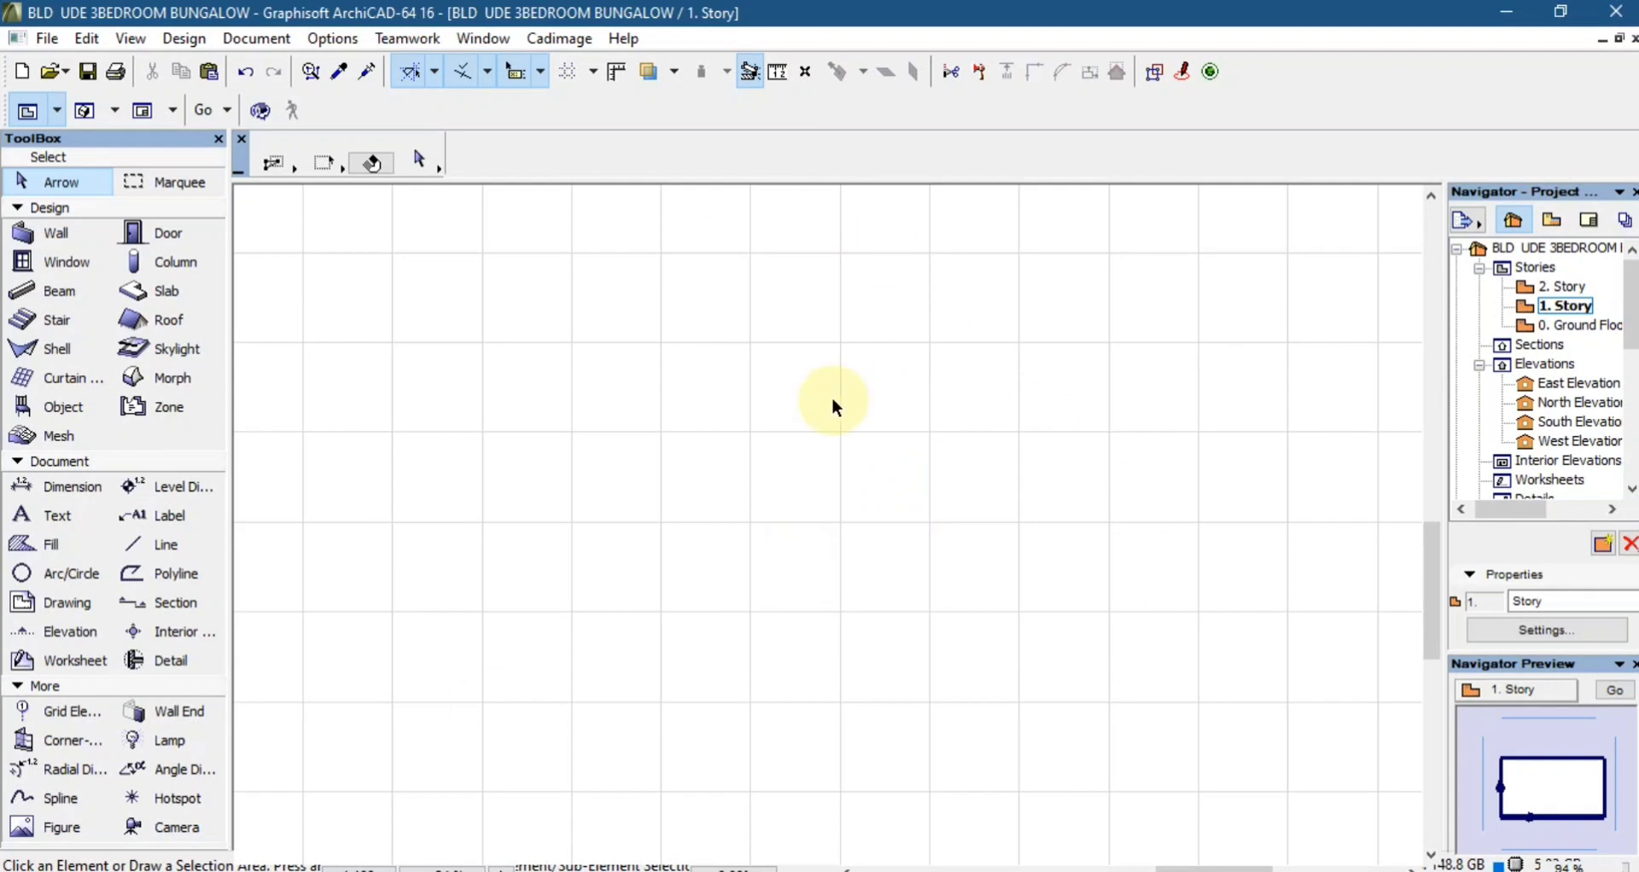
pyautogui.doubleClick(1544, 326)
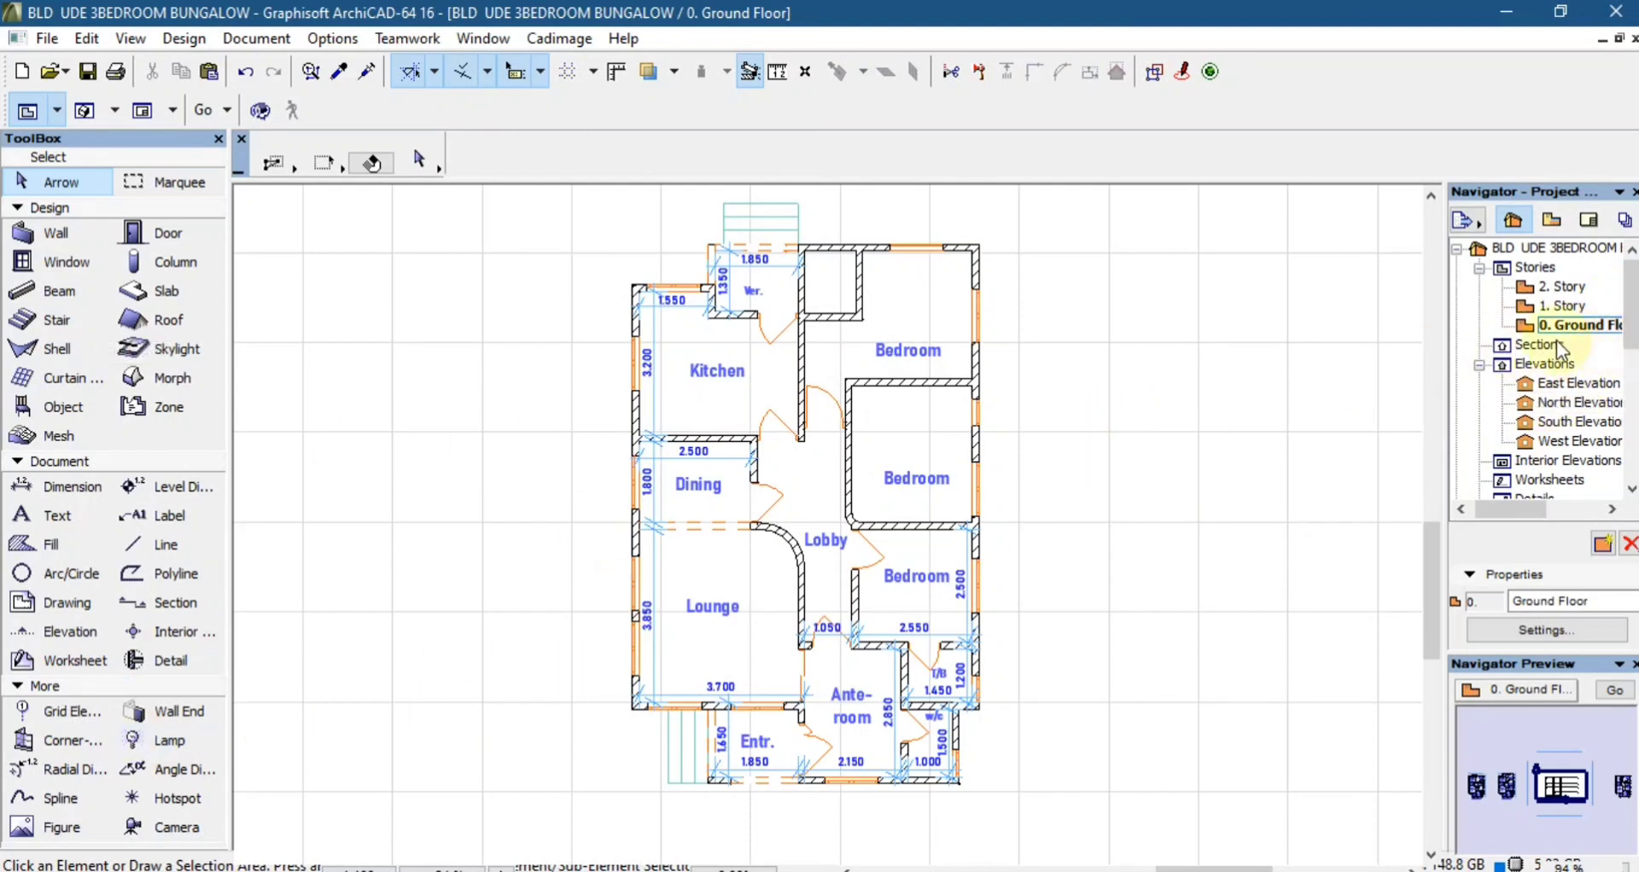
# - Open the 1. Story plan and turn on Trace to display the ground floor outline as a reference
pyautogui.doubleClick(1565, 308)
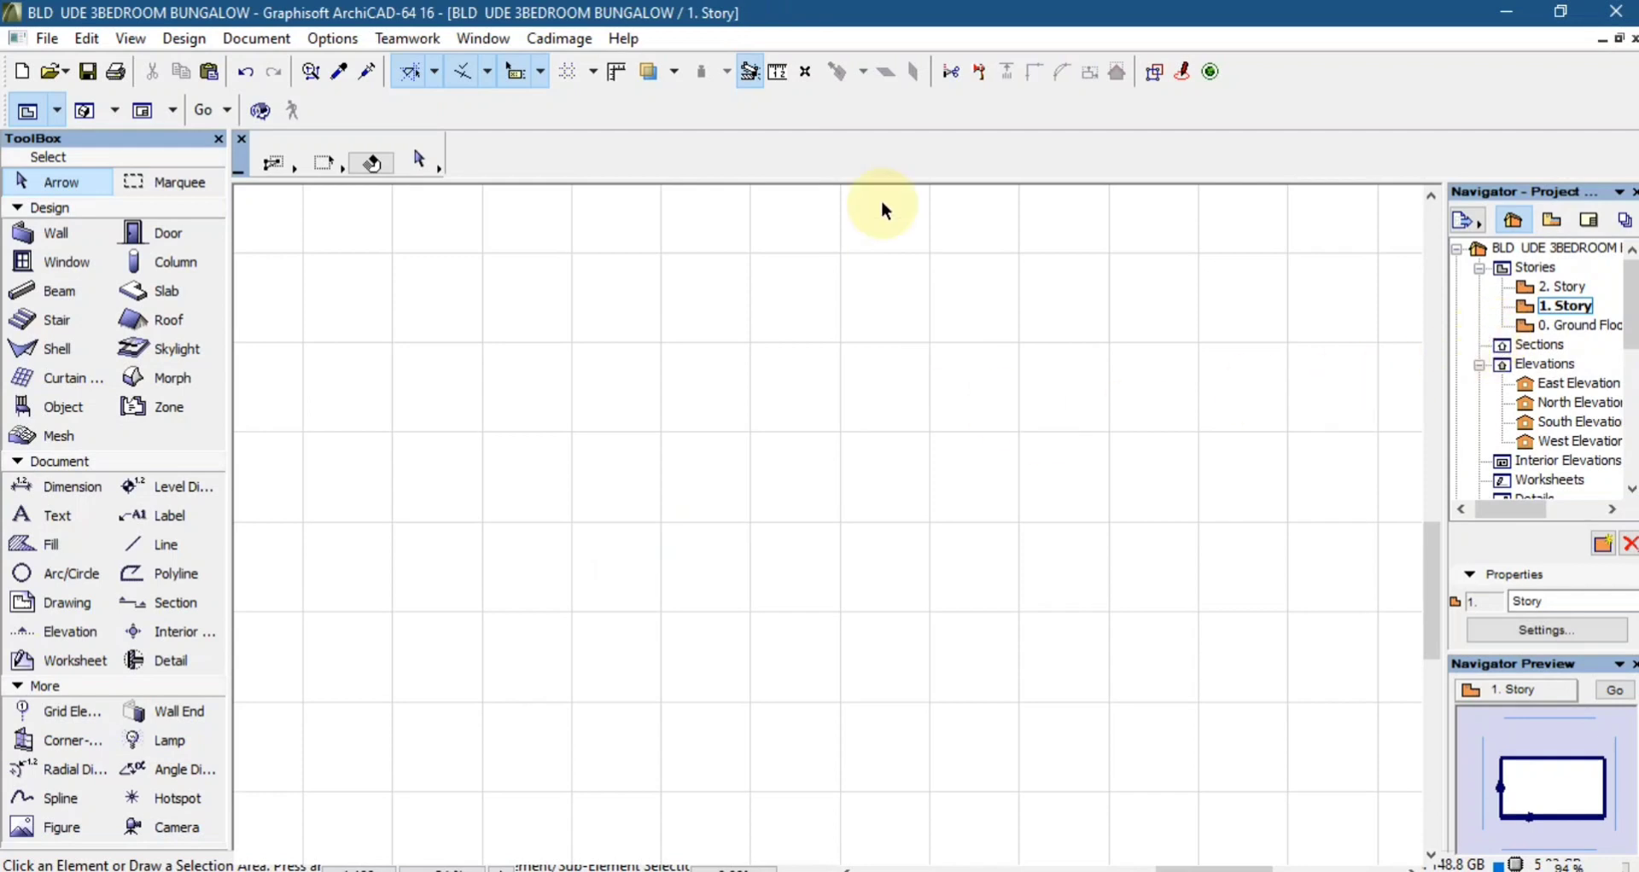
pyautogui.rightClick(887, 295)
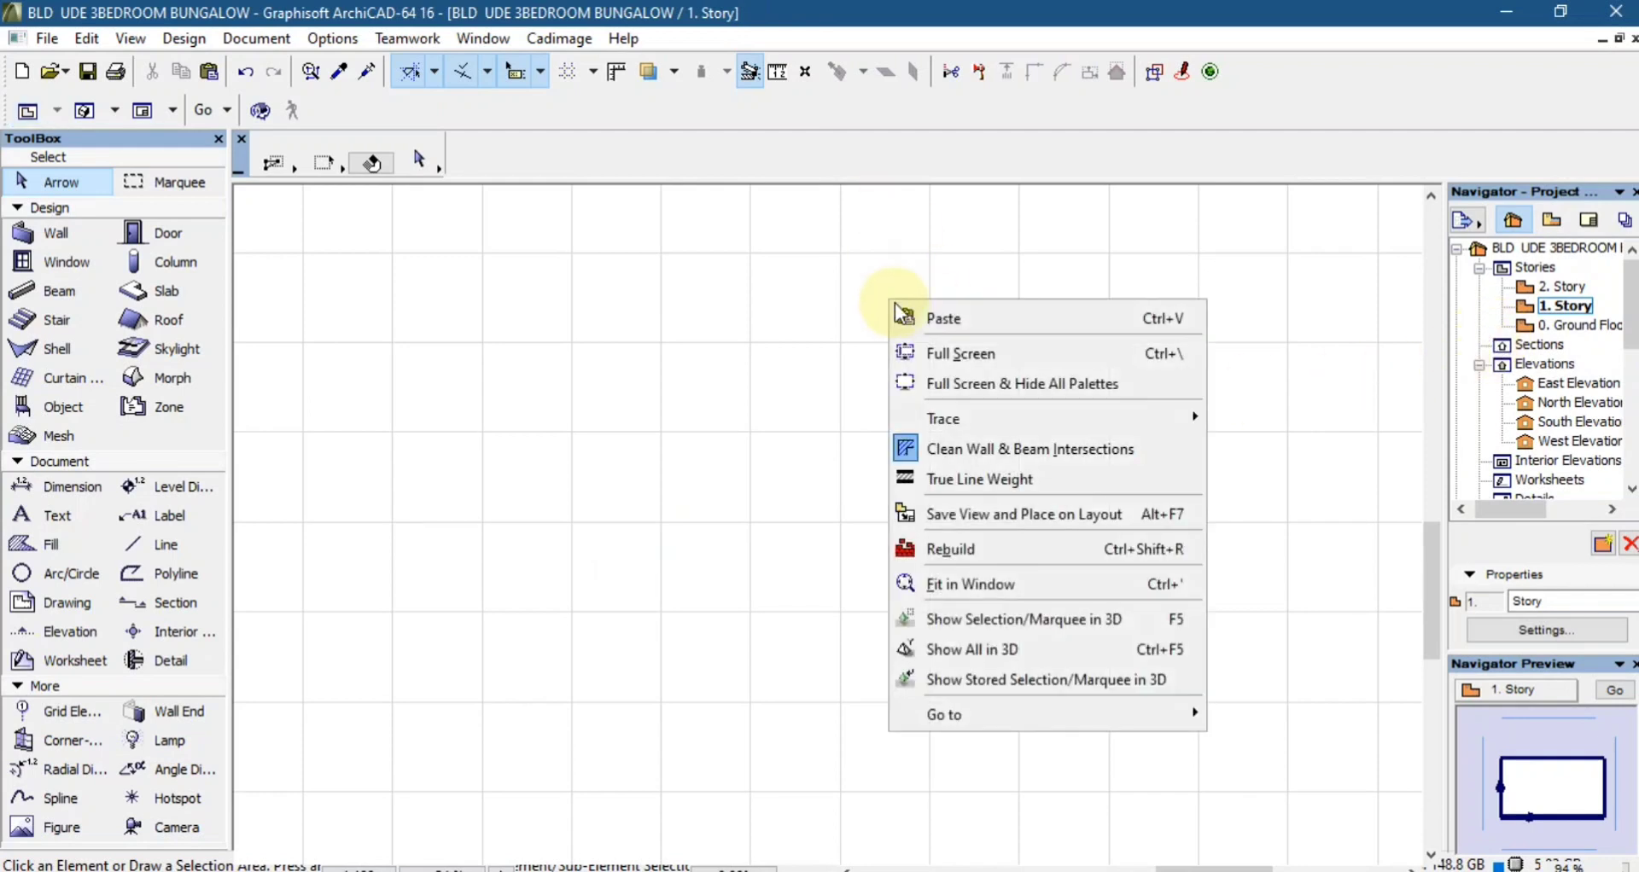
pyautogui.moveTo(980, 408)
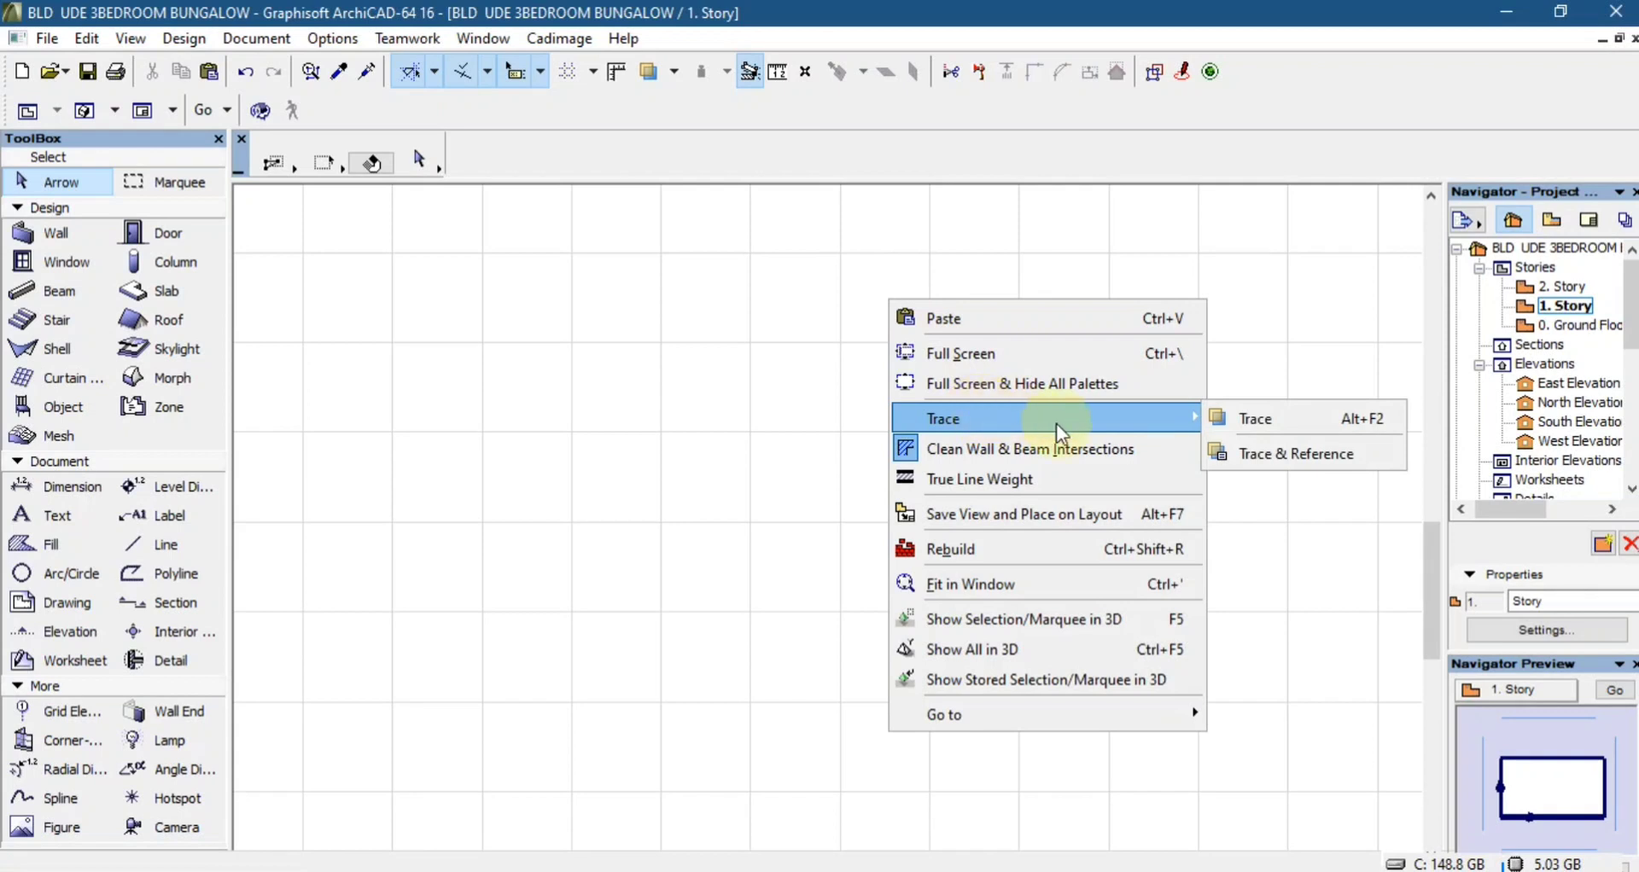
pyautogui.click(1266, 423)
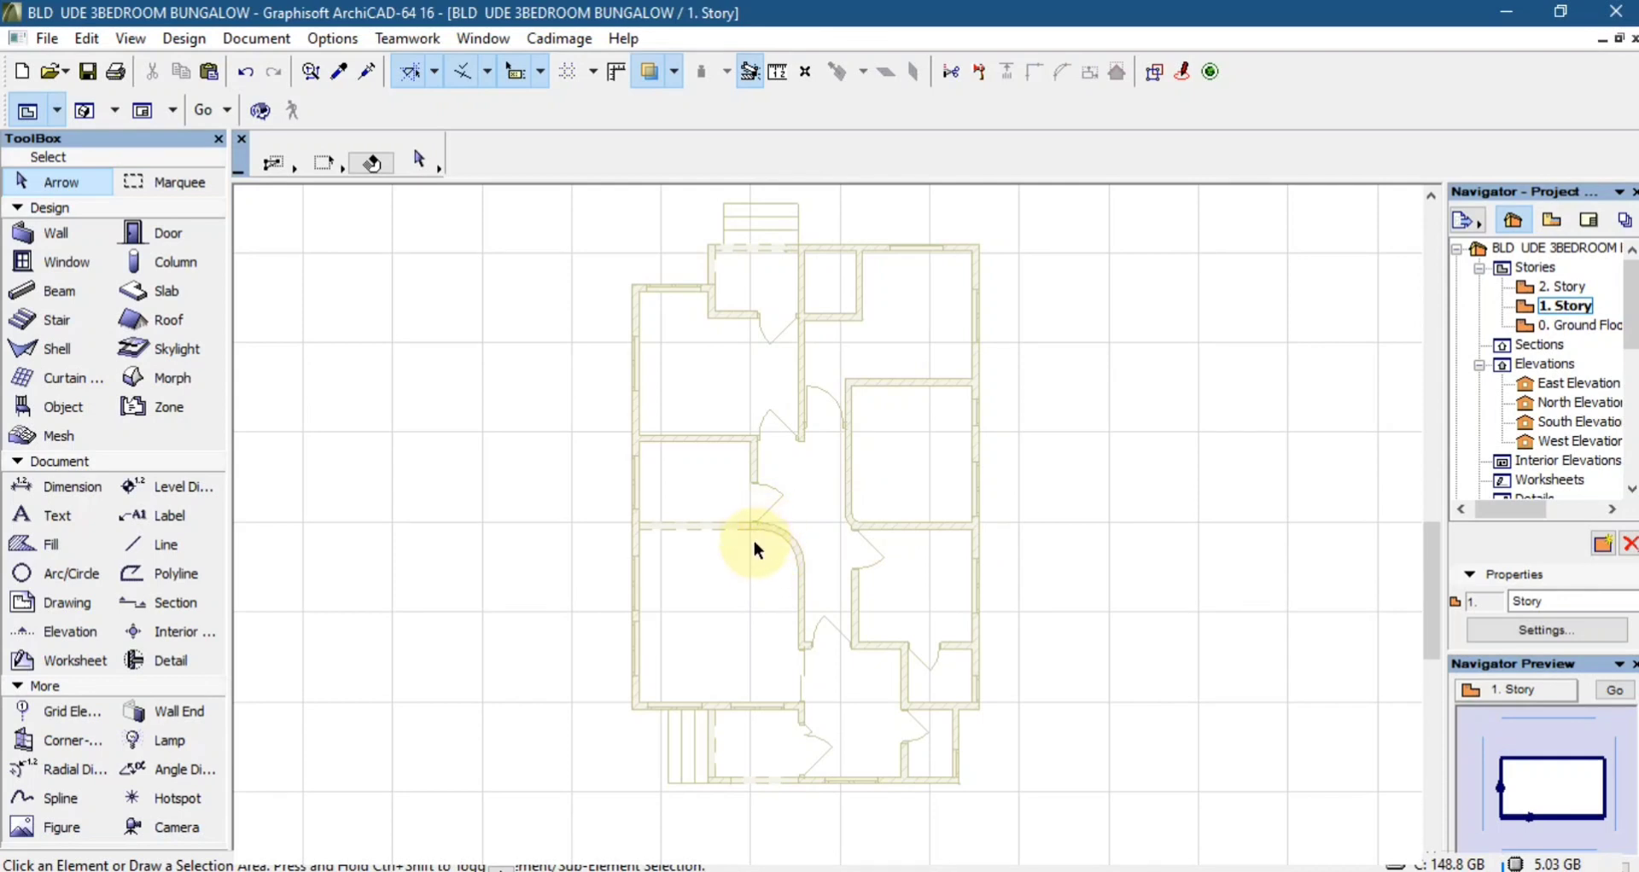
pyautogui.scroll(3, 930, 471)
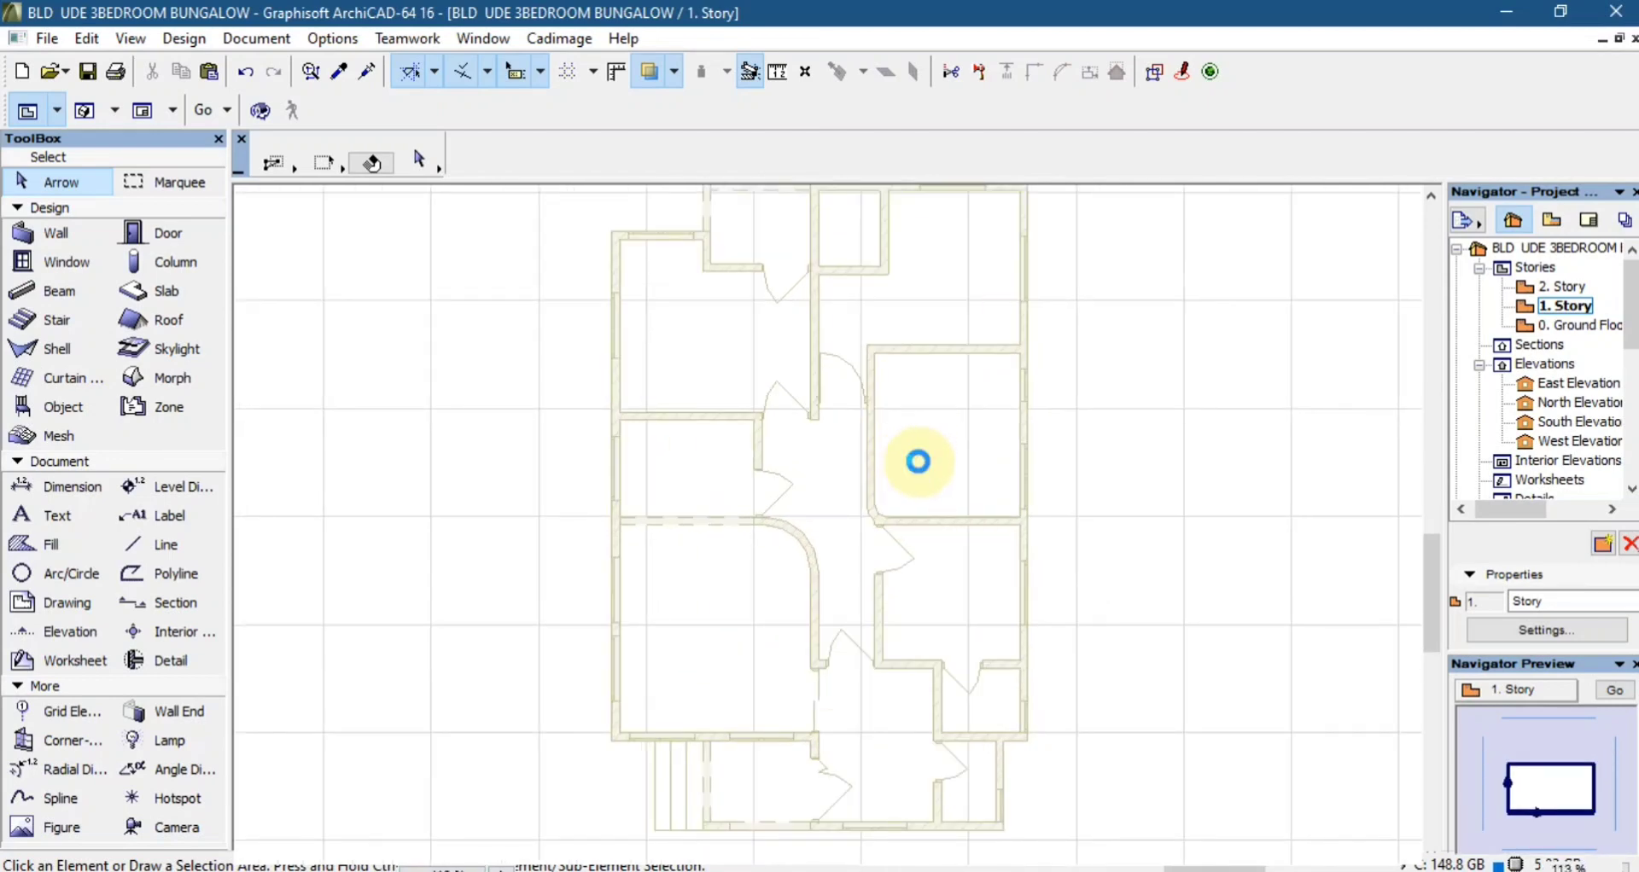
pyautogui.scroll(-2, 918, 461)
pyautogui.scroll(-1, 879, 347)
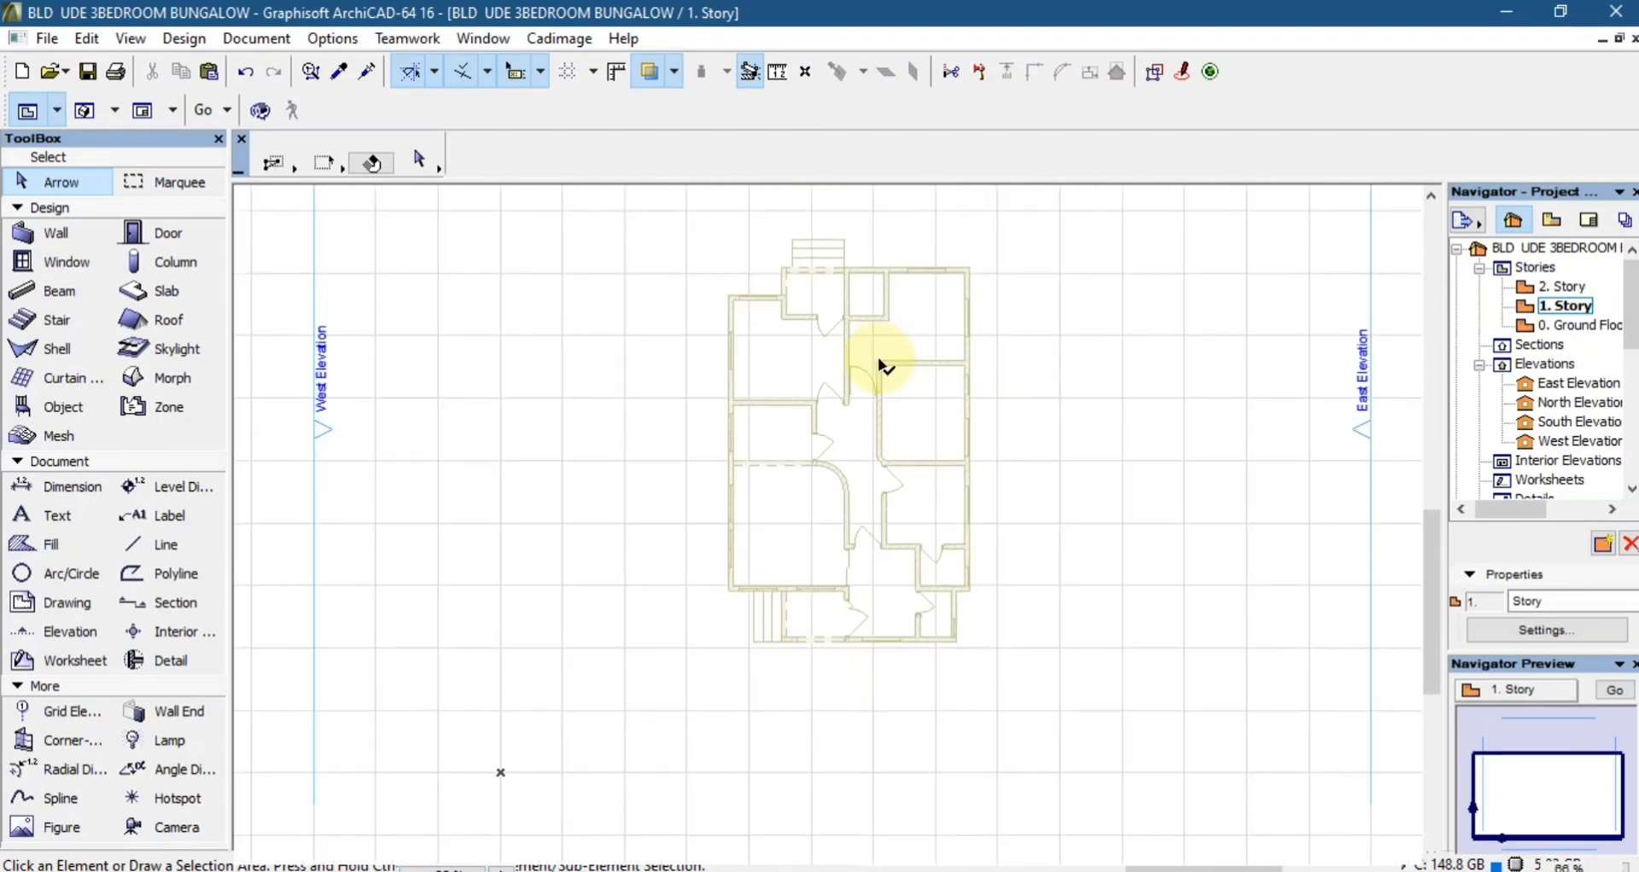
pyautogui.scroll(4, 930, 331)
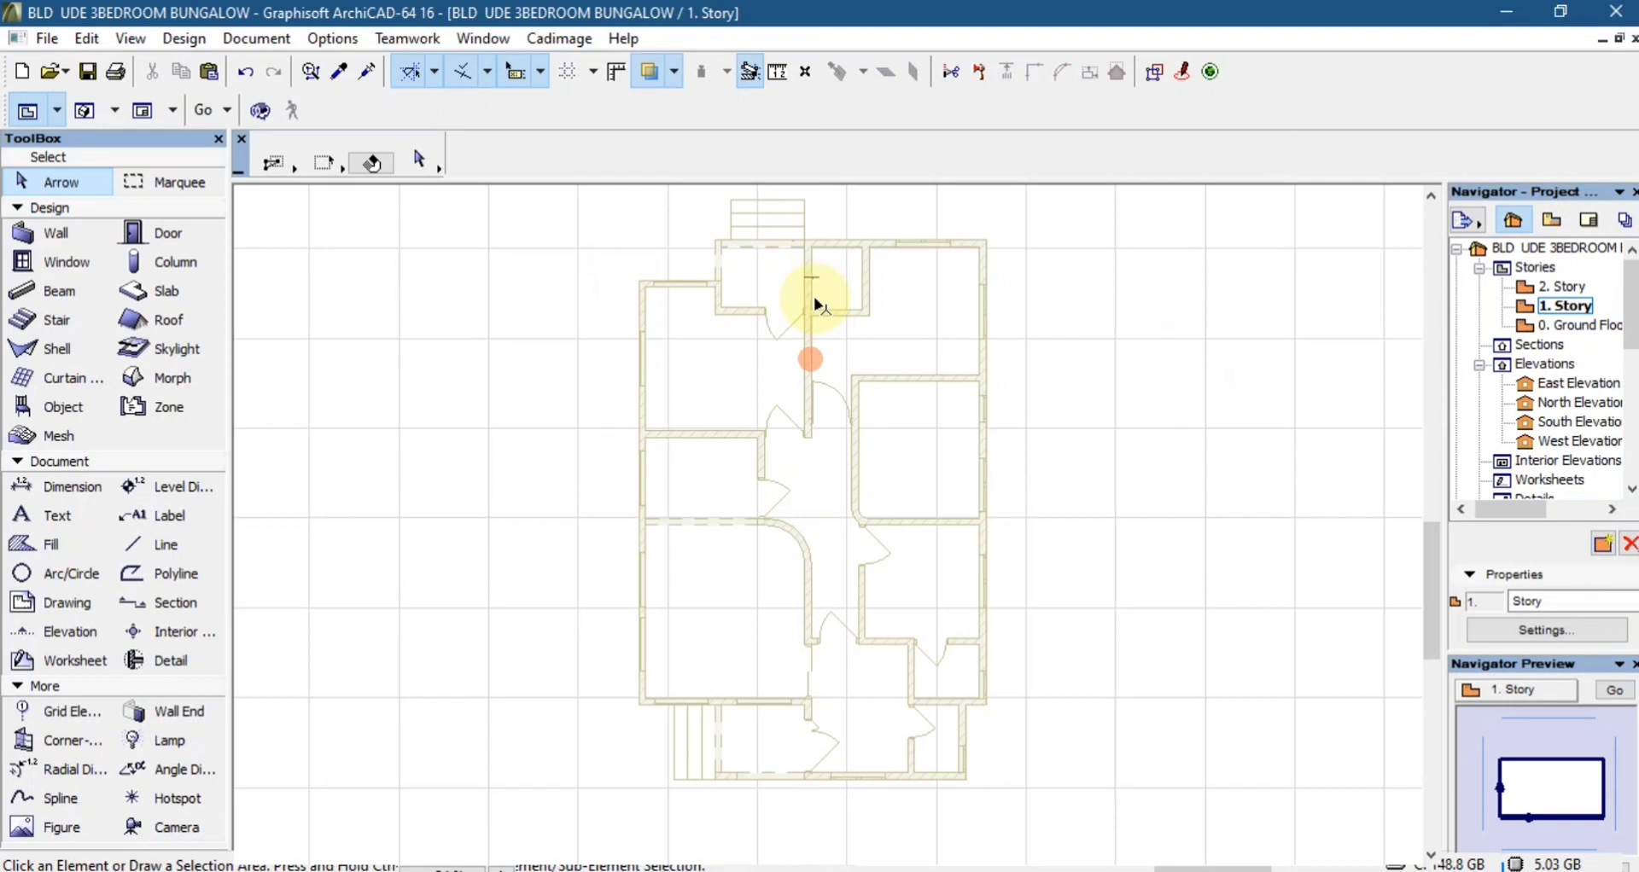
# - Open the Slab tool's default settings and set the slab thickness to 150
pyautogui.click(139, 305)
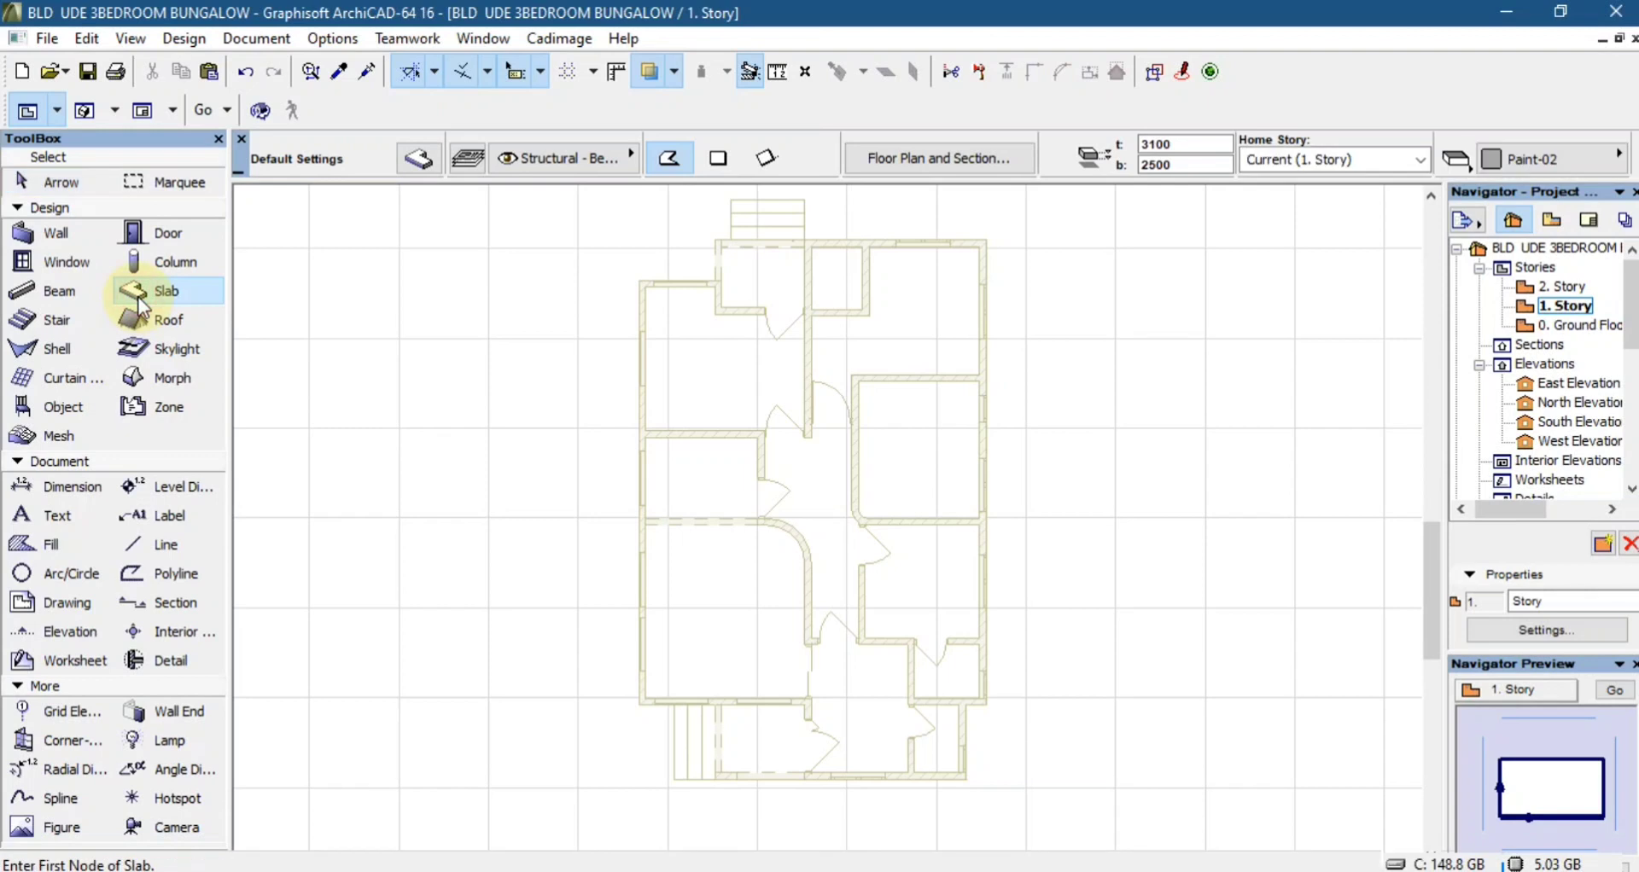
pyautogui.click(425, 165)
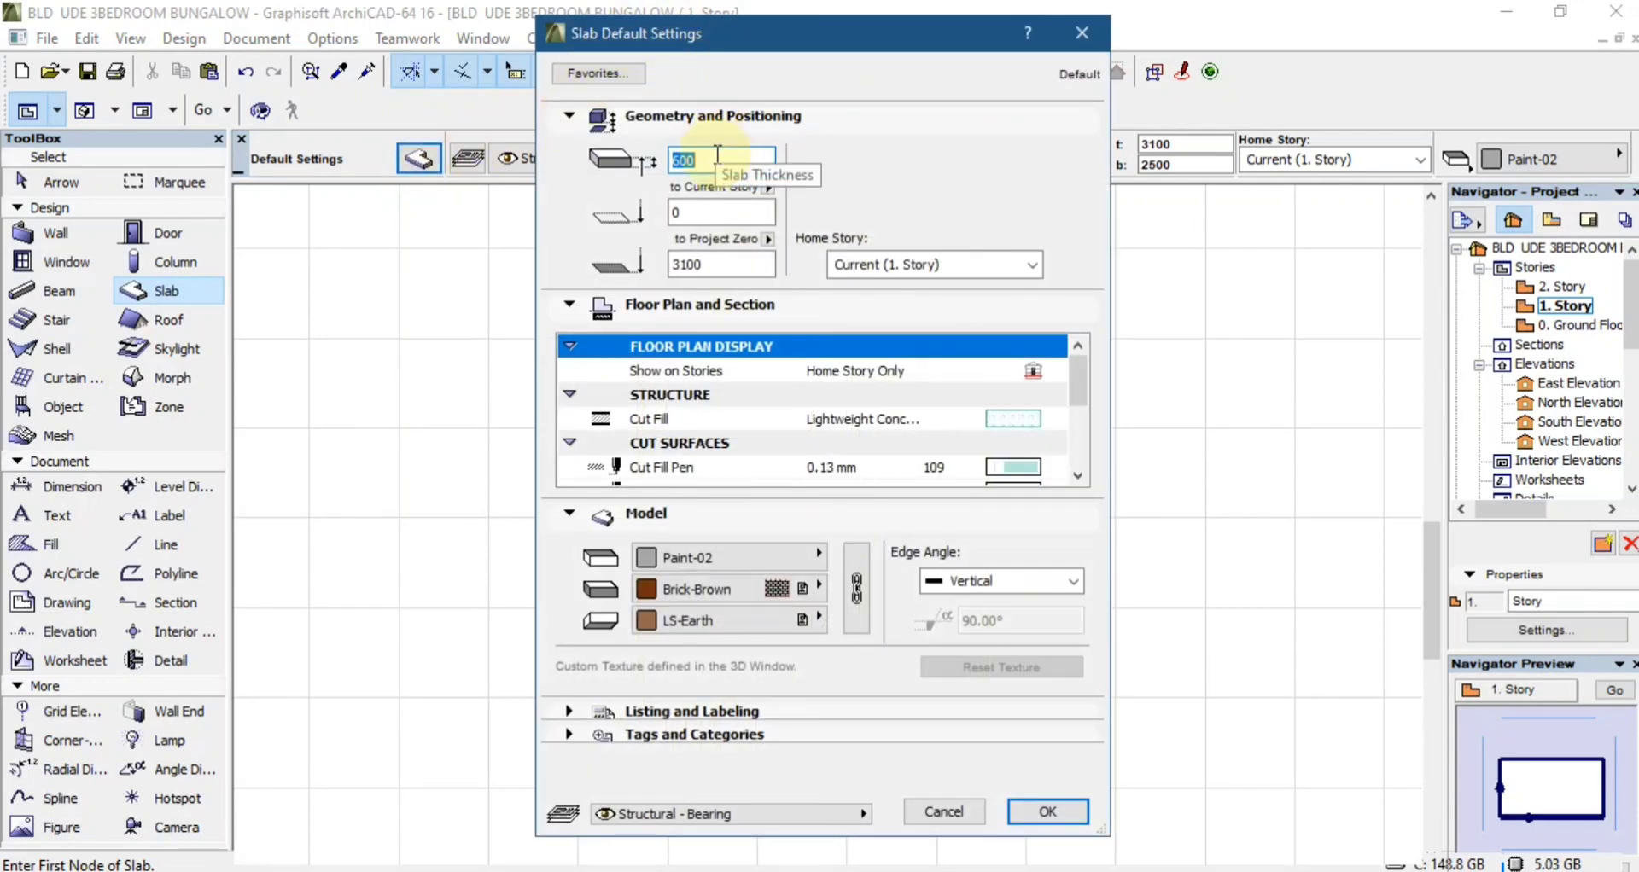
pyautogui.press('BackSpace')
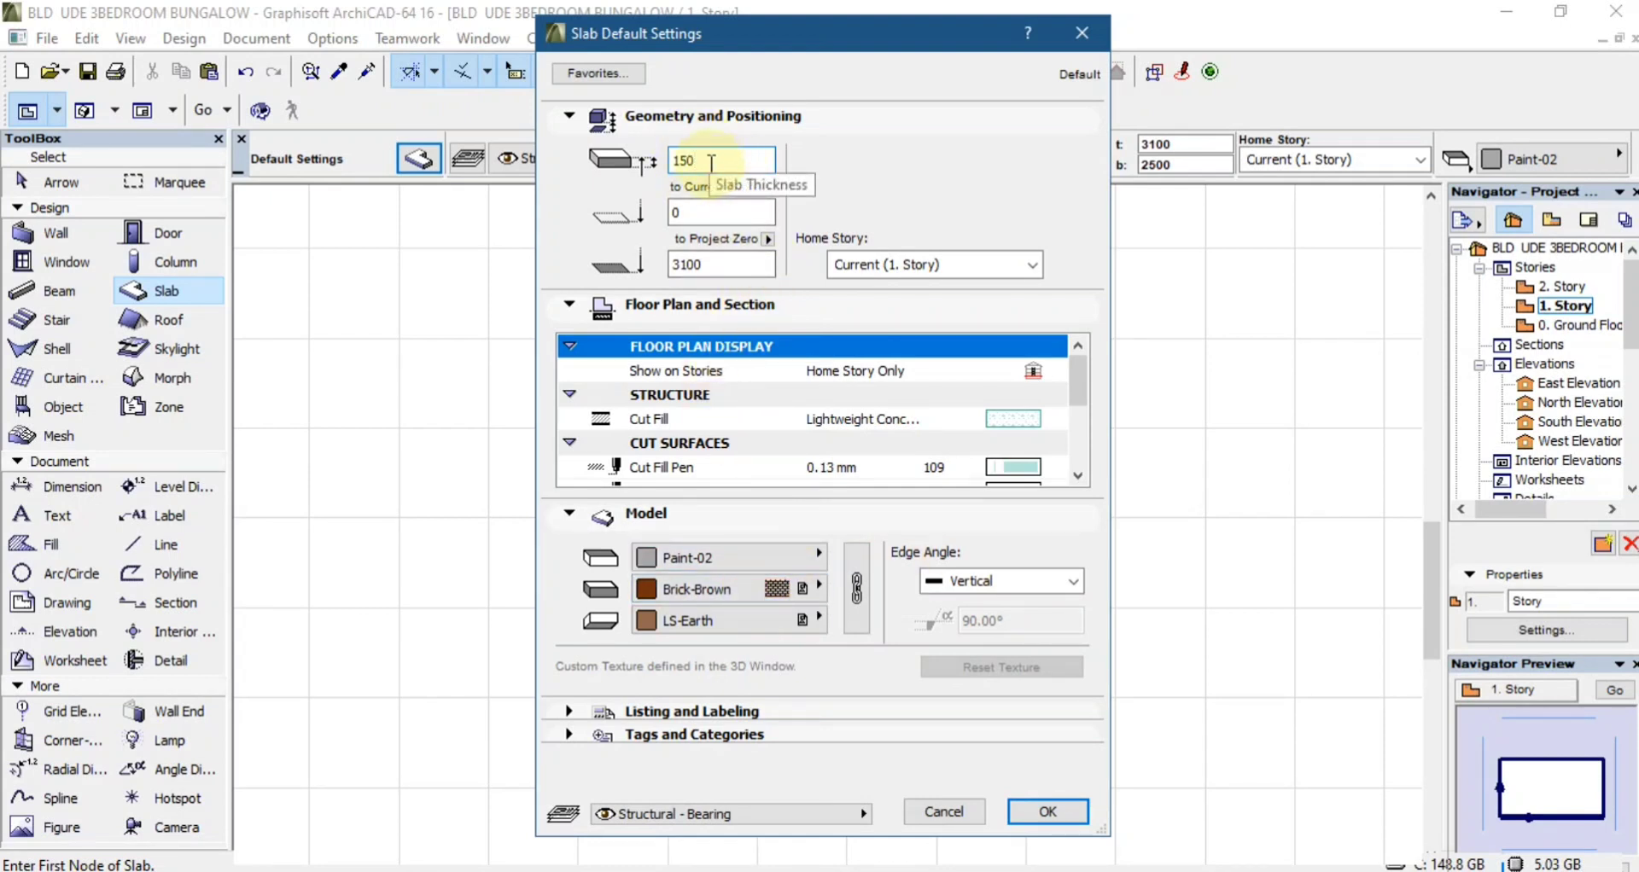
# - Set the slab's top and side surfaces to Paint-01 and its bottom surface to Ceiling-Tile 60x120, and accept the slab settings
pyautogui.click(738, 556)
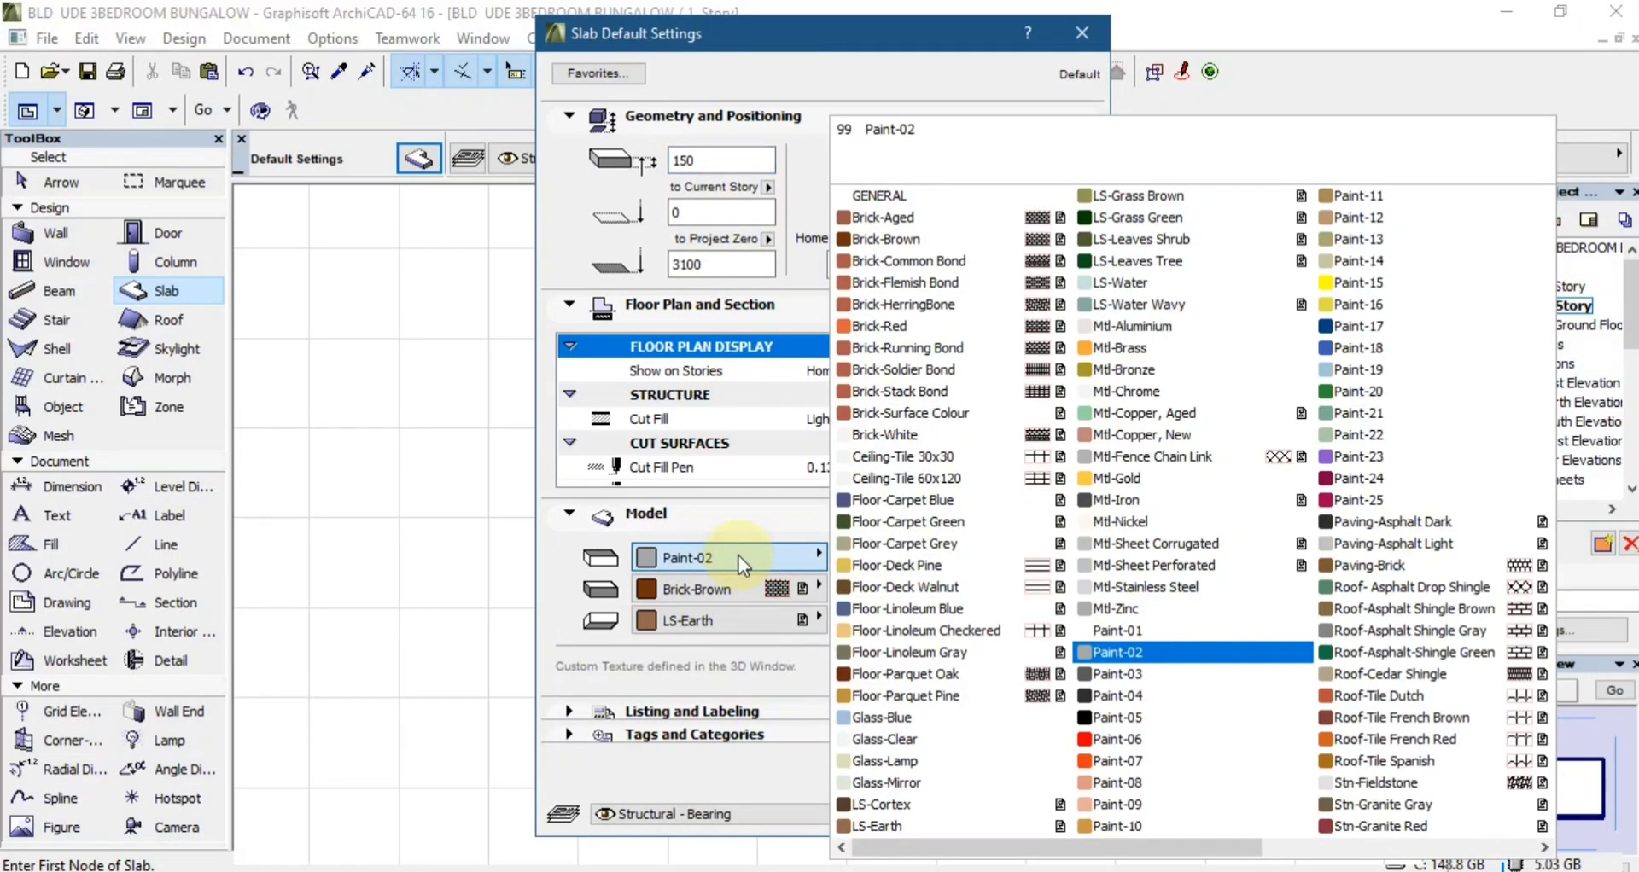
pyautogui.click(1091, 633)
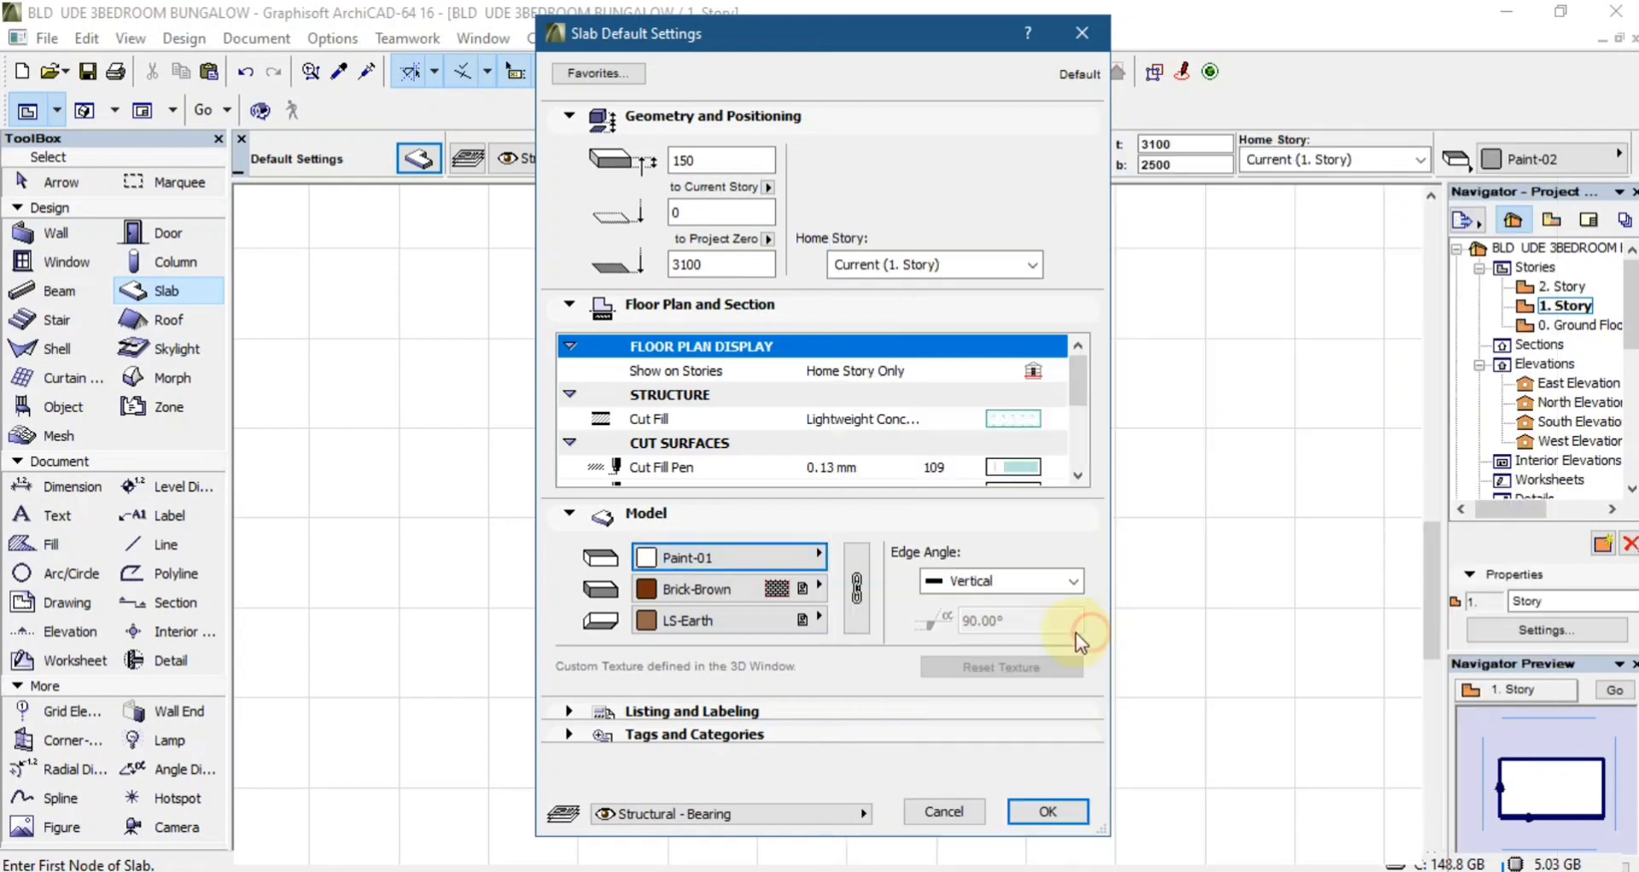
pyautogui.click(777, 596)
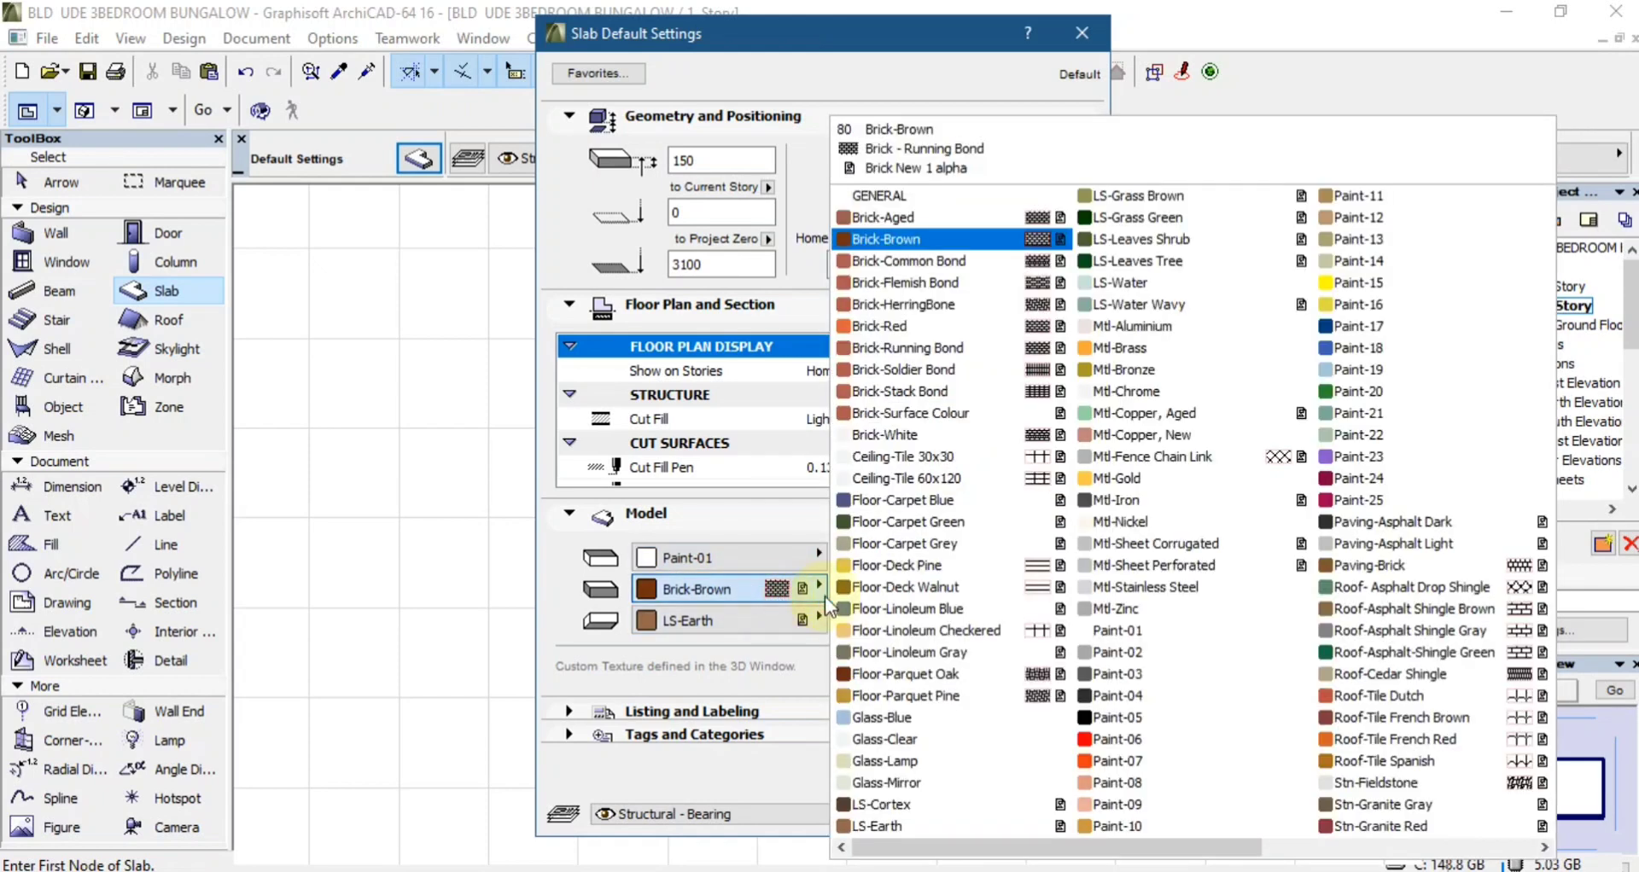
pyautogui.click(1099, 632)
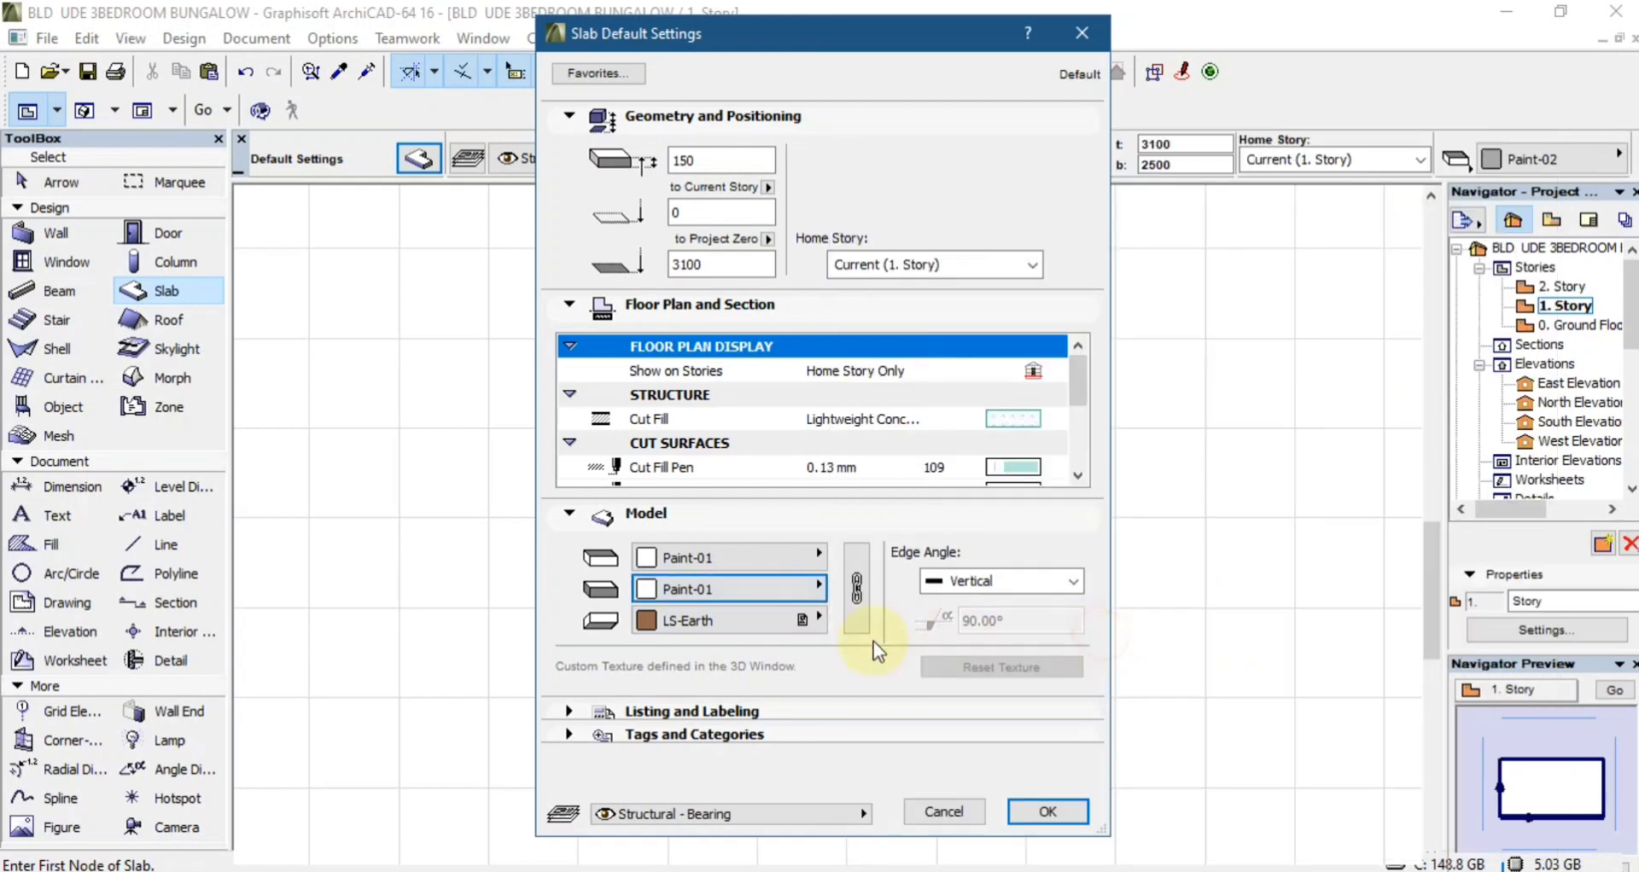
pyautogui.click(757, 626)
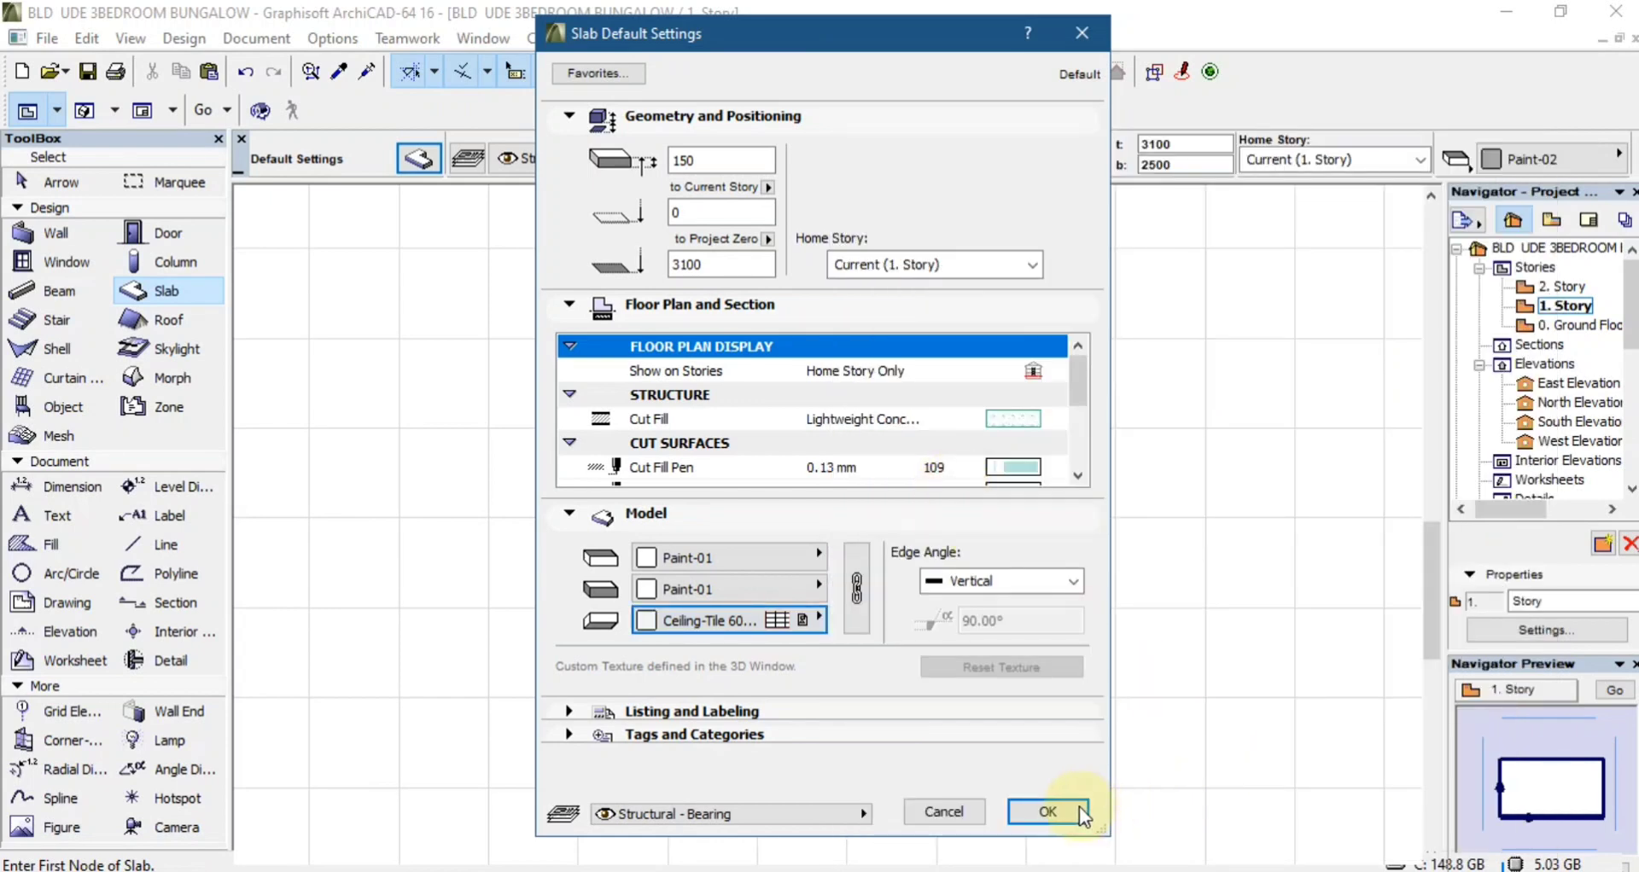
pyautogui.click(1048, 812)
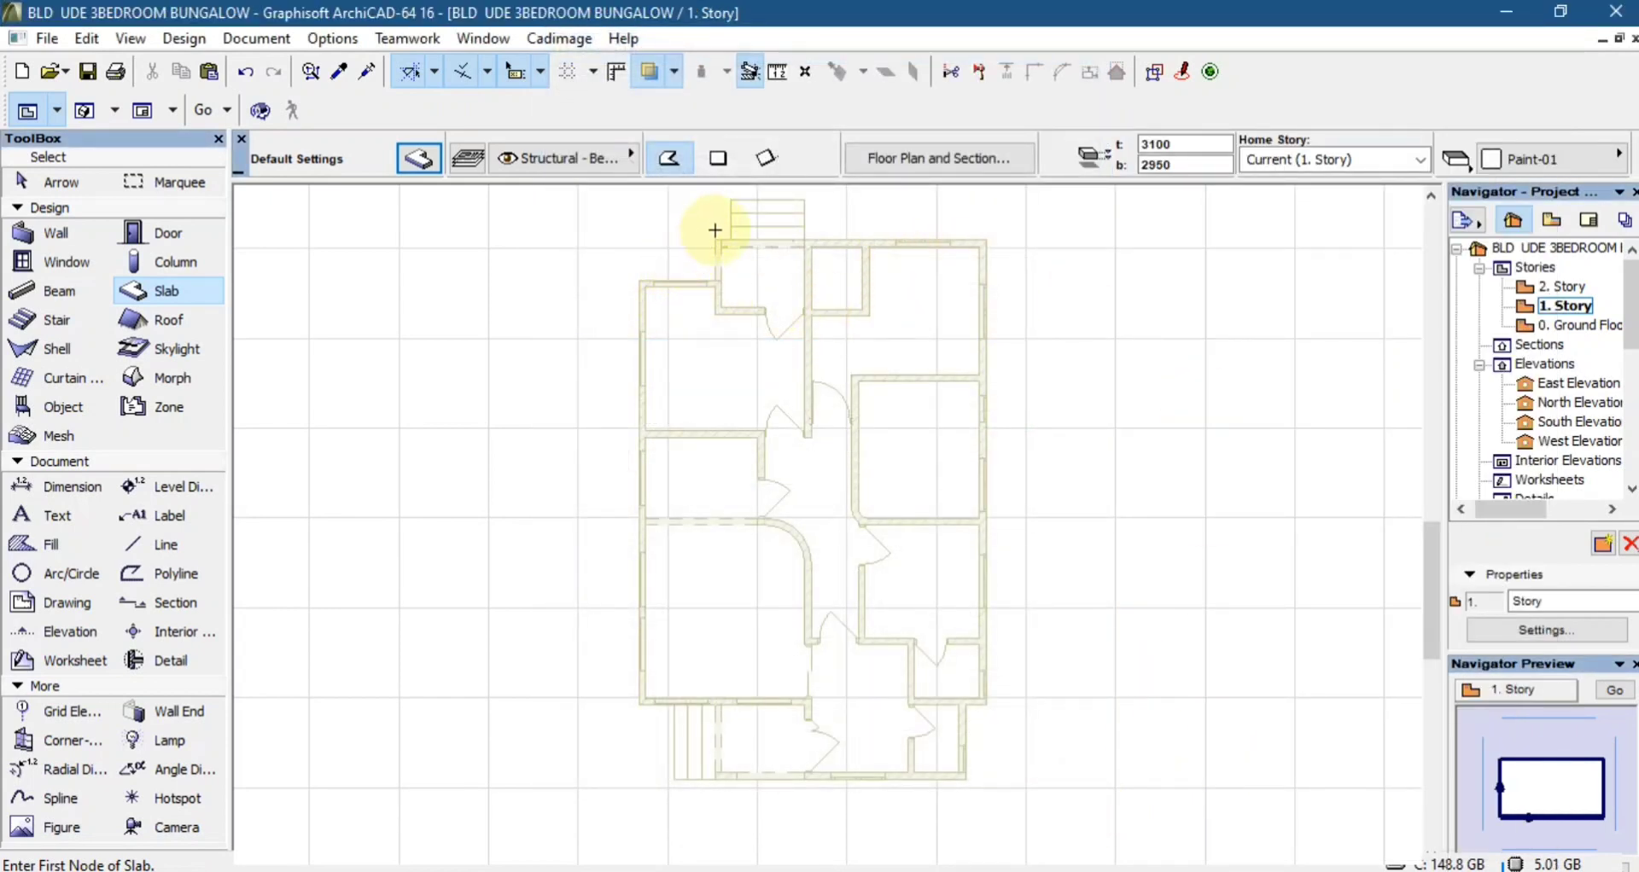
# - Start the slab polygon at the upper-left corner of the rear entrance and trace the traced plan's upper and right exterior walls
pyautogui.scroll(1, 716, 230)
pyautogui.scroll(8, 715, 235)
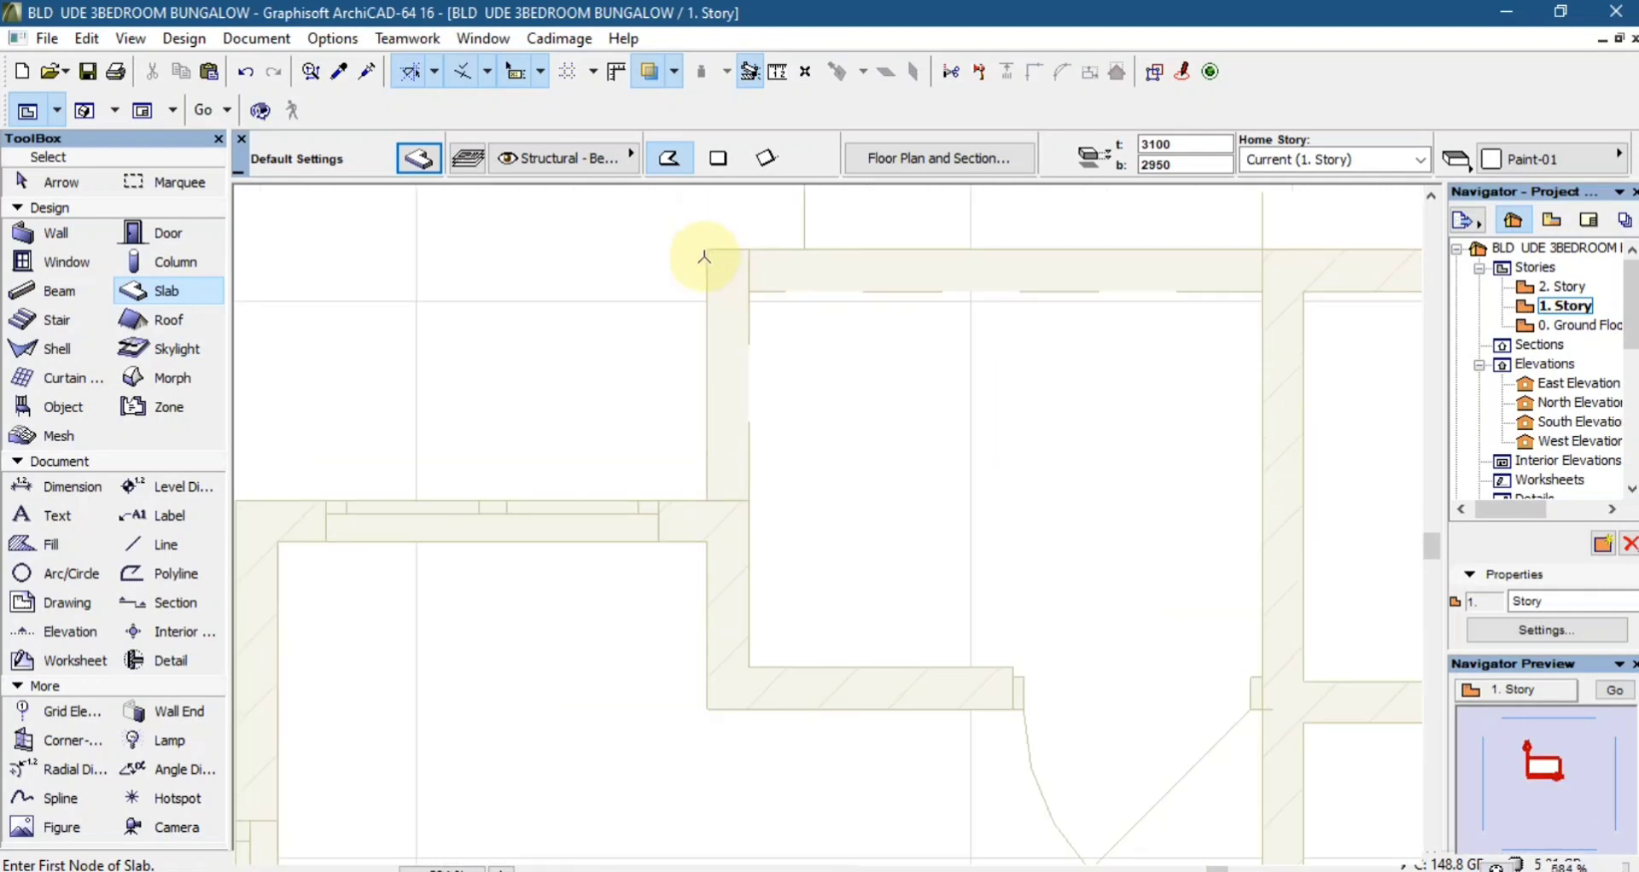
pyautogui.click(708, 246)
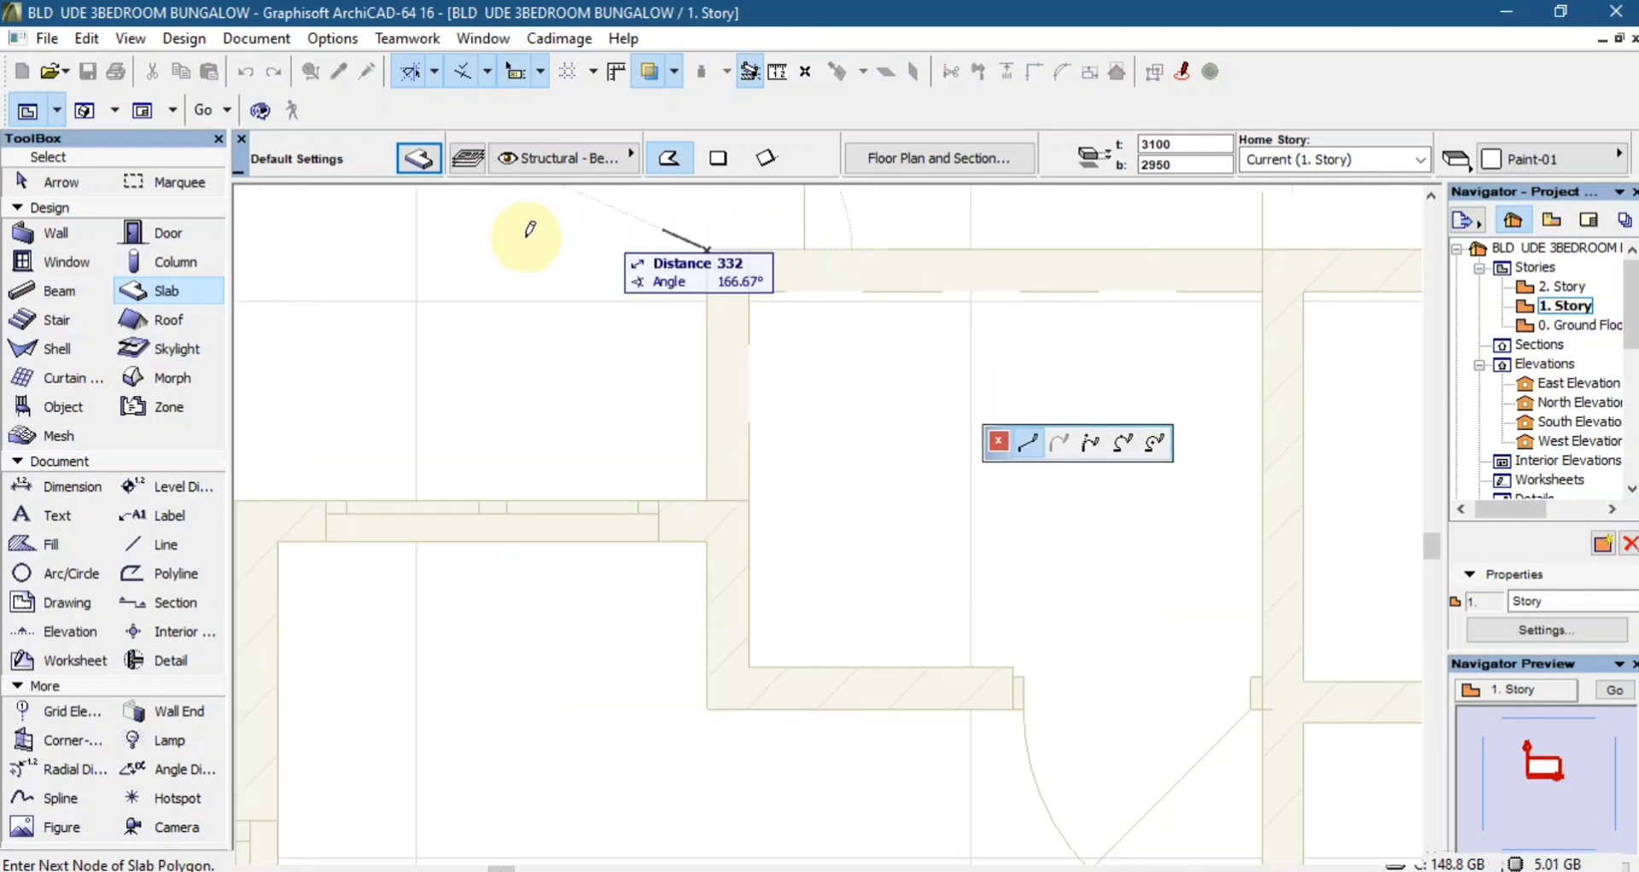
pyautogui.scroll(-6, 622, 256)
pyautogui.scroll(2, 929, 237)
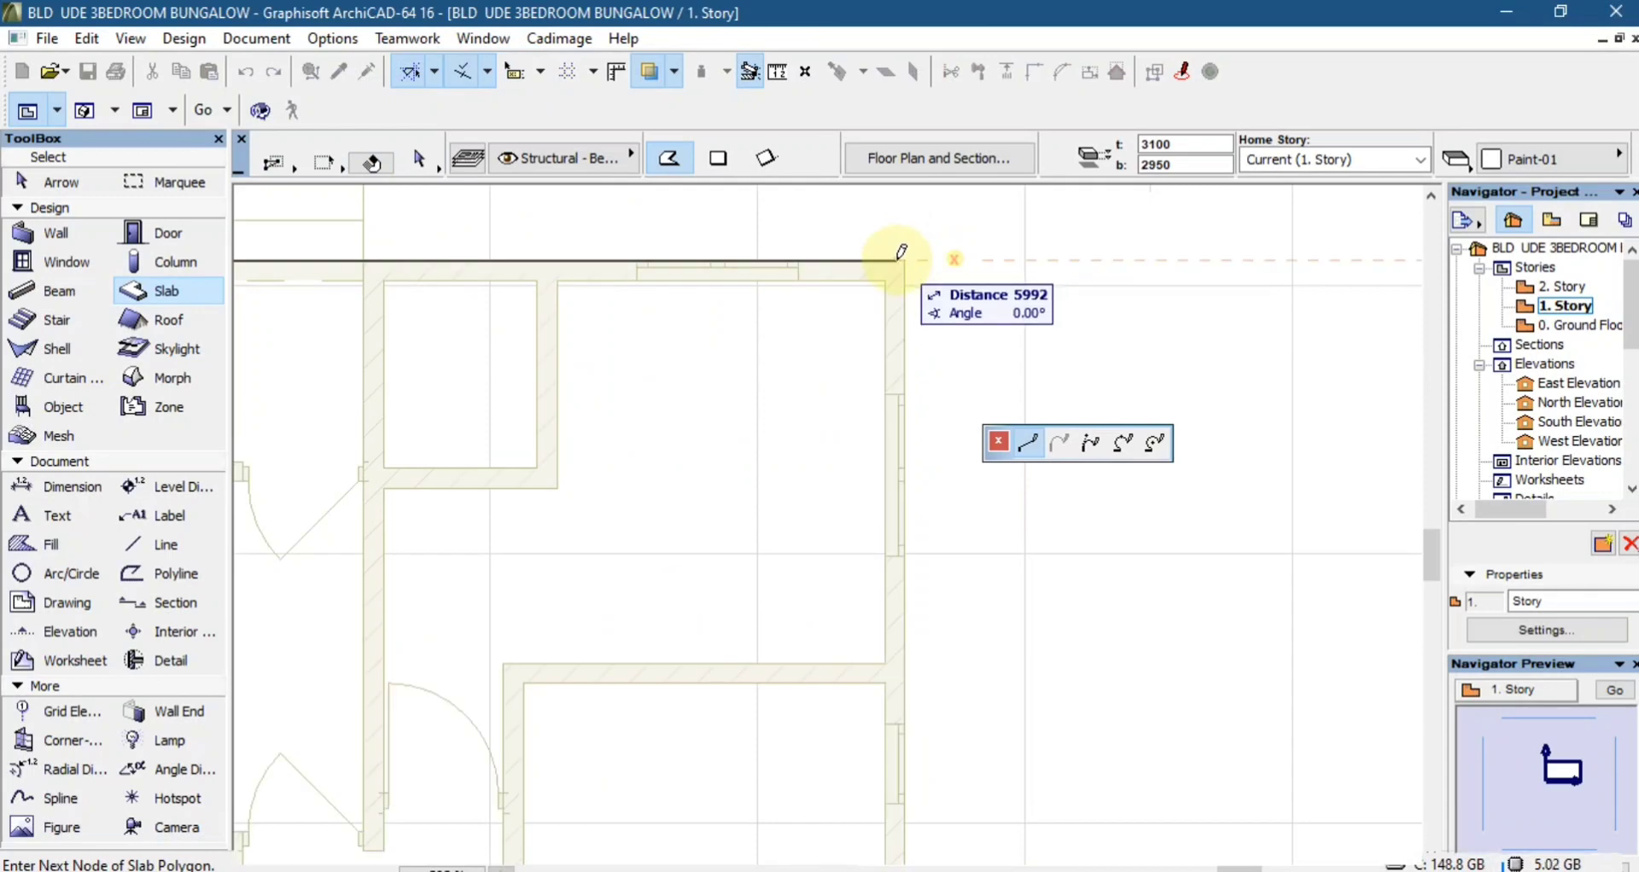
pyautogui.scroll(-8, 925, 250)
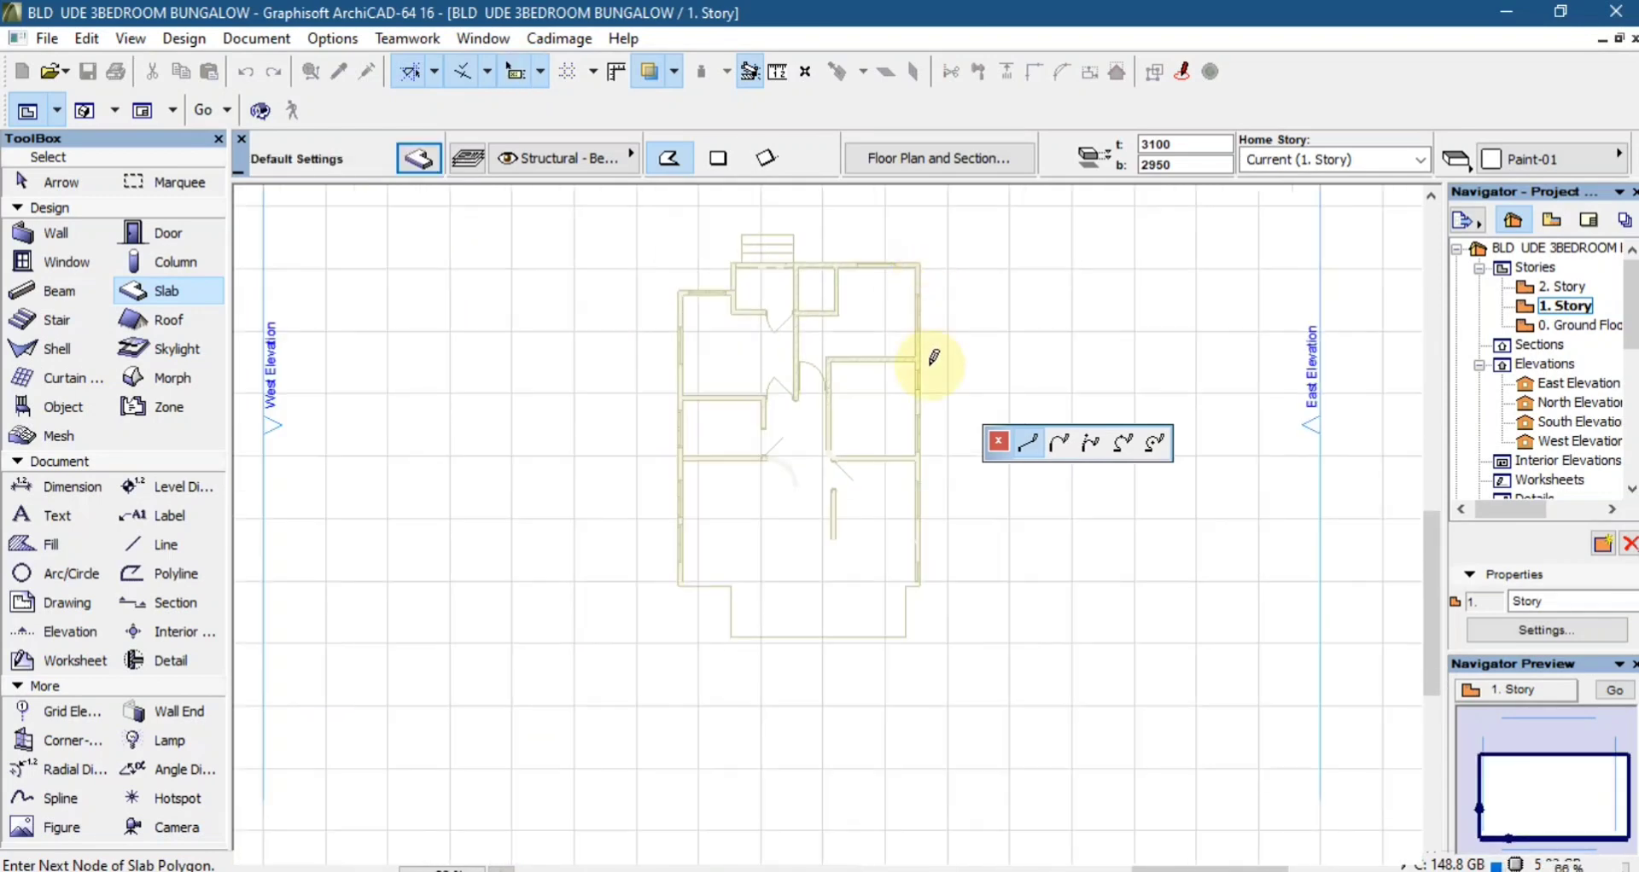
pyautogui.scroll(7, 924, 556)
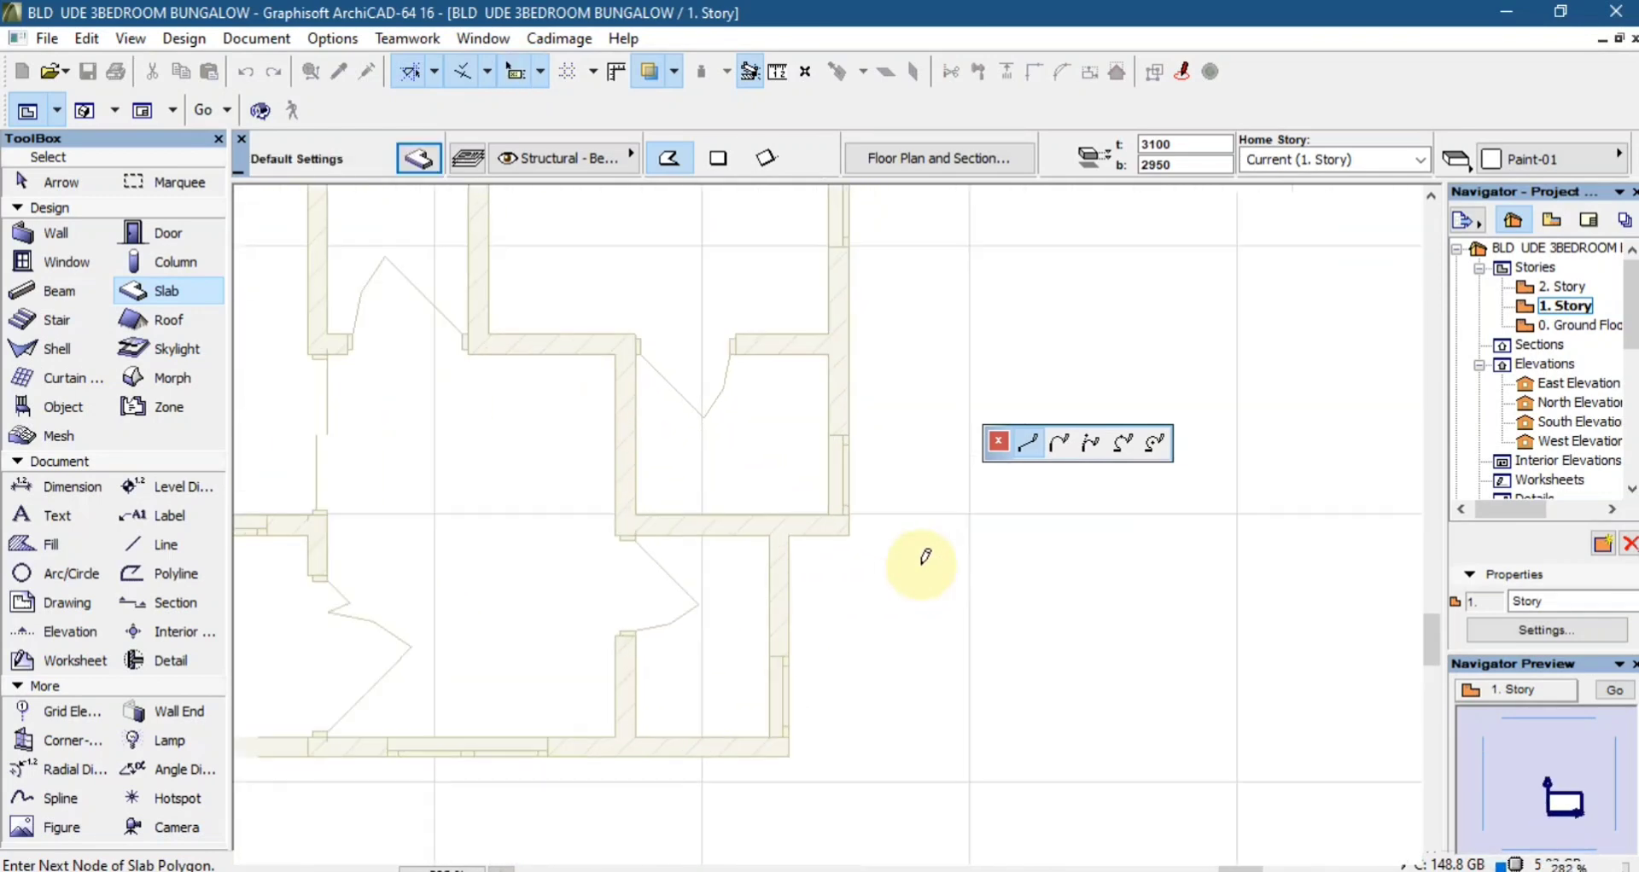
pyautogui.click(849, 529)
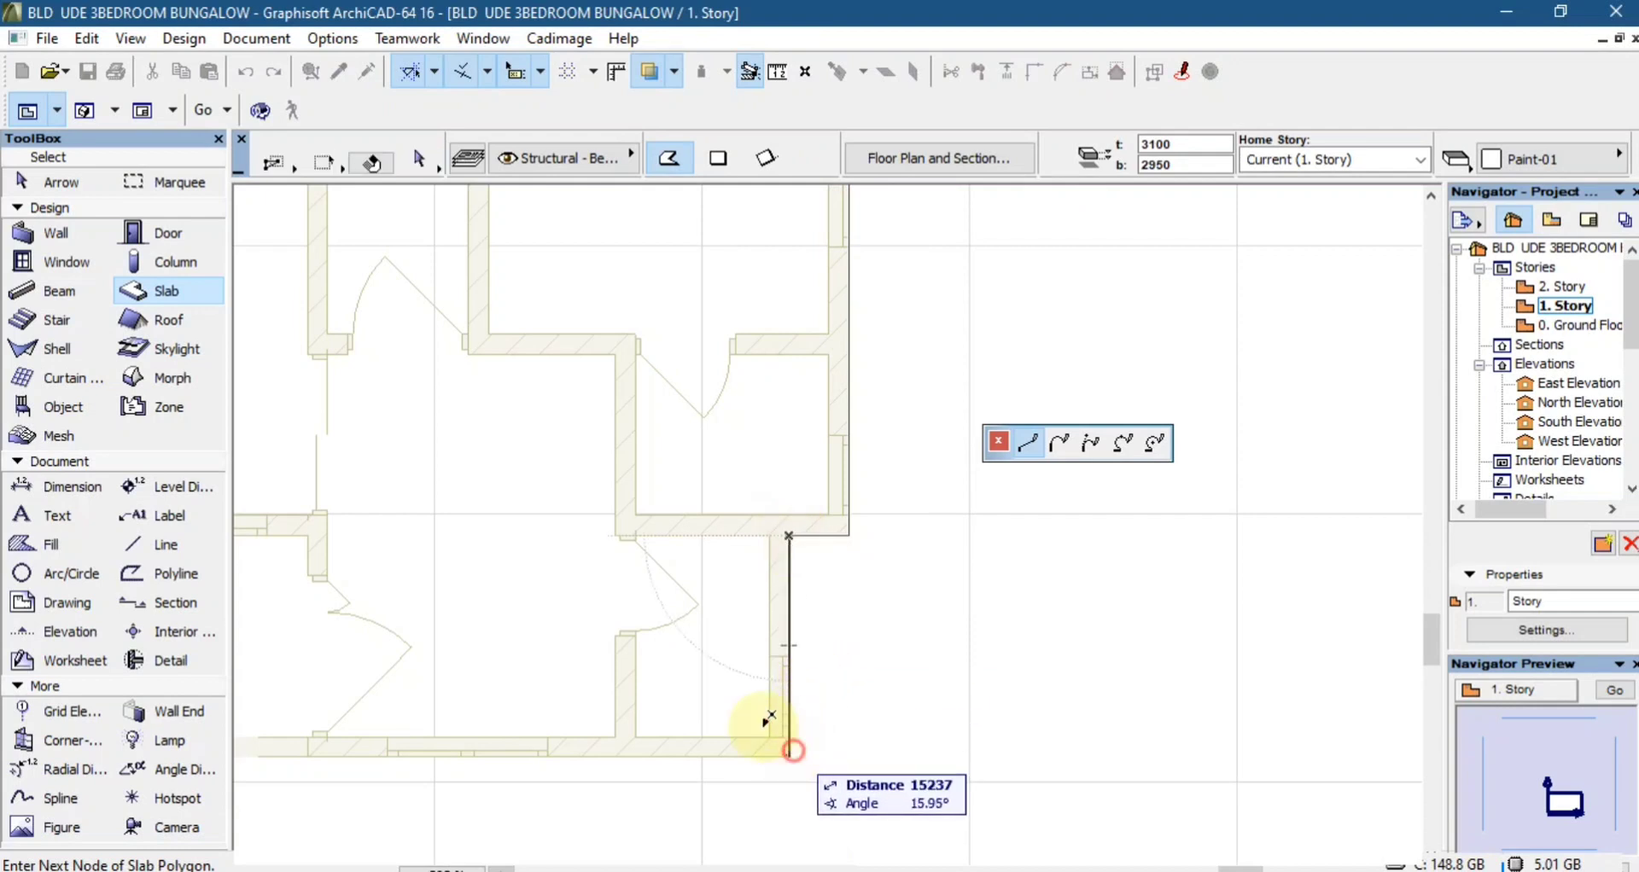
# - Continue the slab polygon along the lower exterior wall and around the recess beside the steps to the lower-left corner
pyautogui.scroll(-2, 1115, 588)
pyautogui.scroll(3, 677, 652)
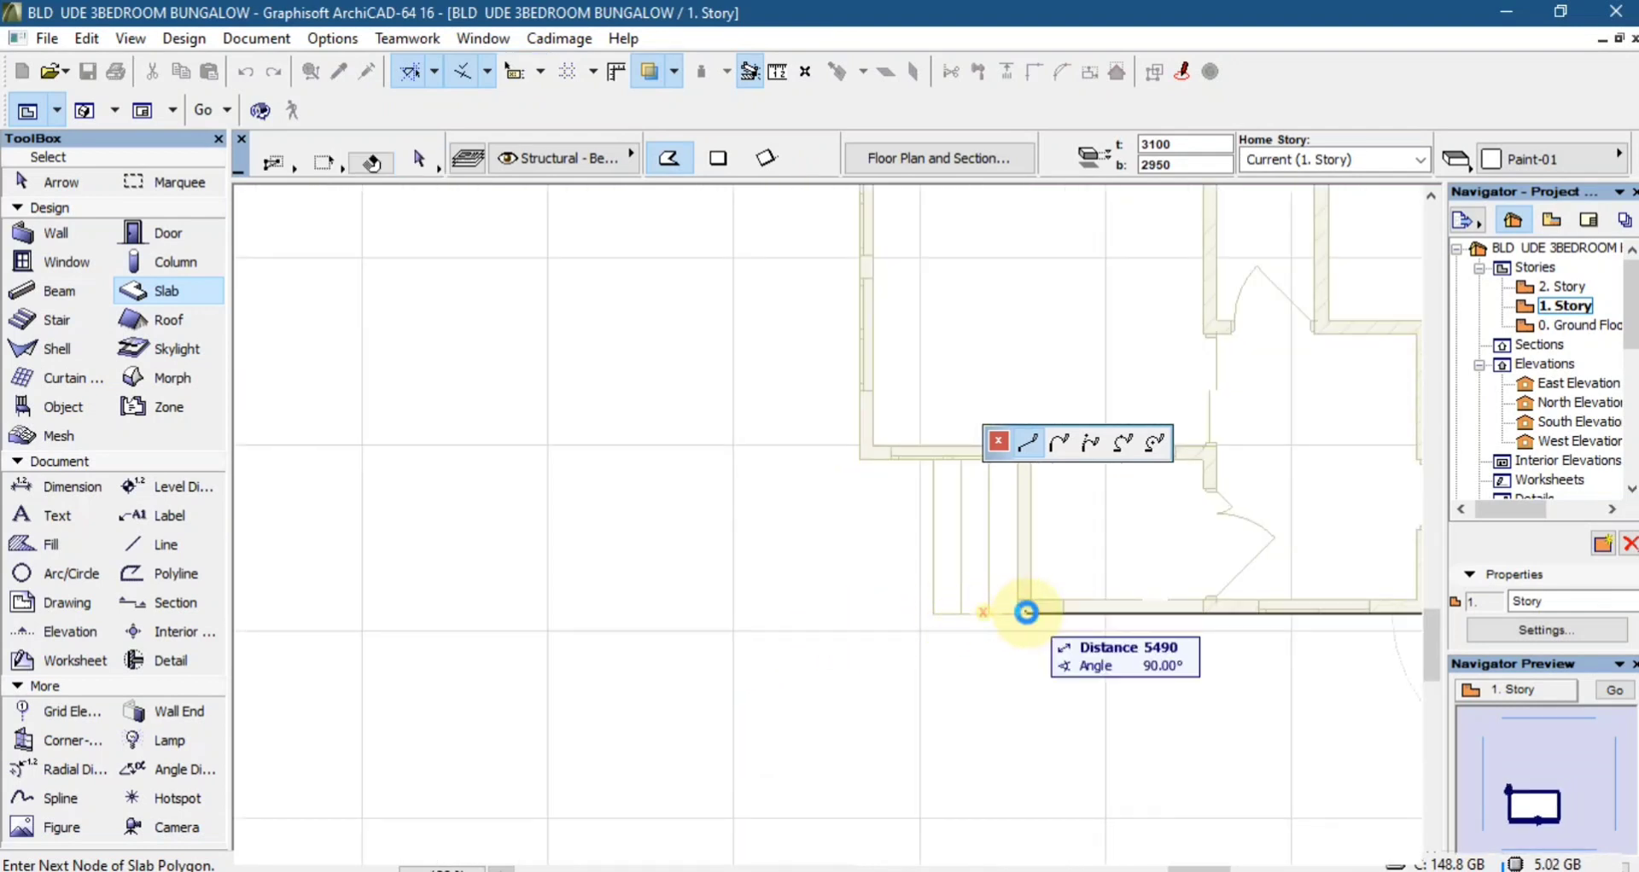
pyautogui.click(1018, 607)
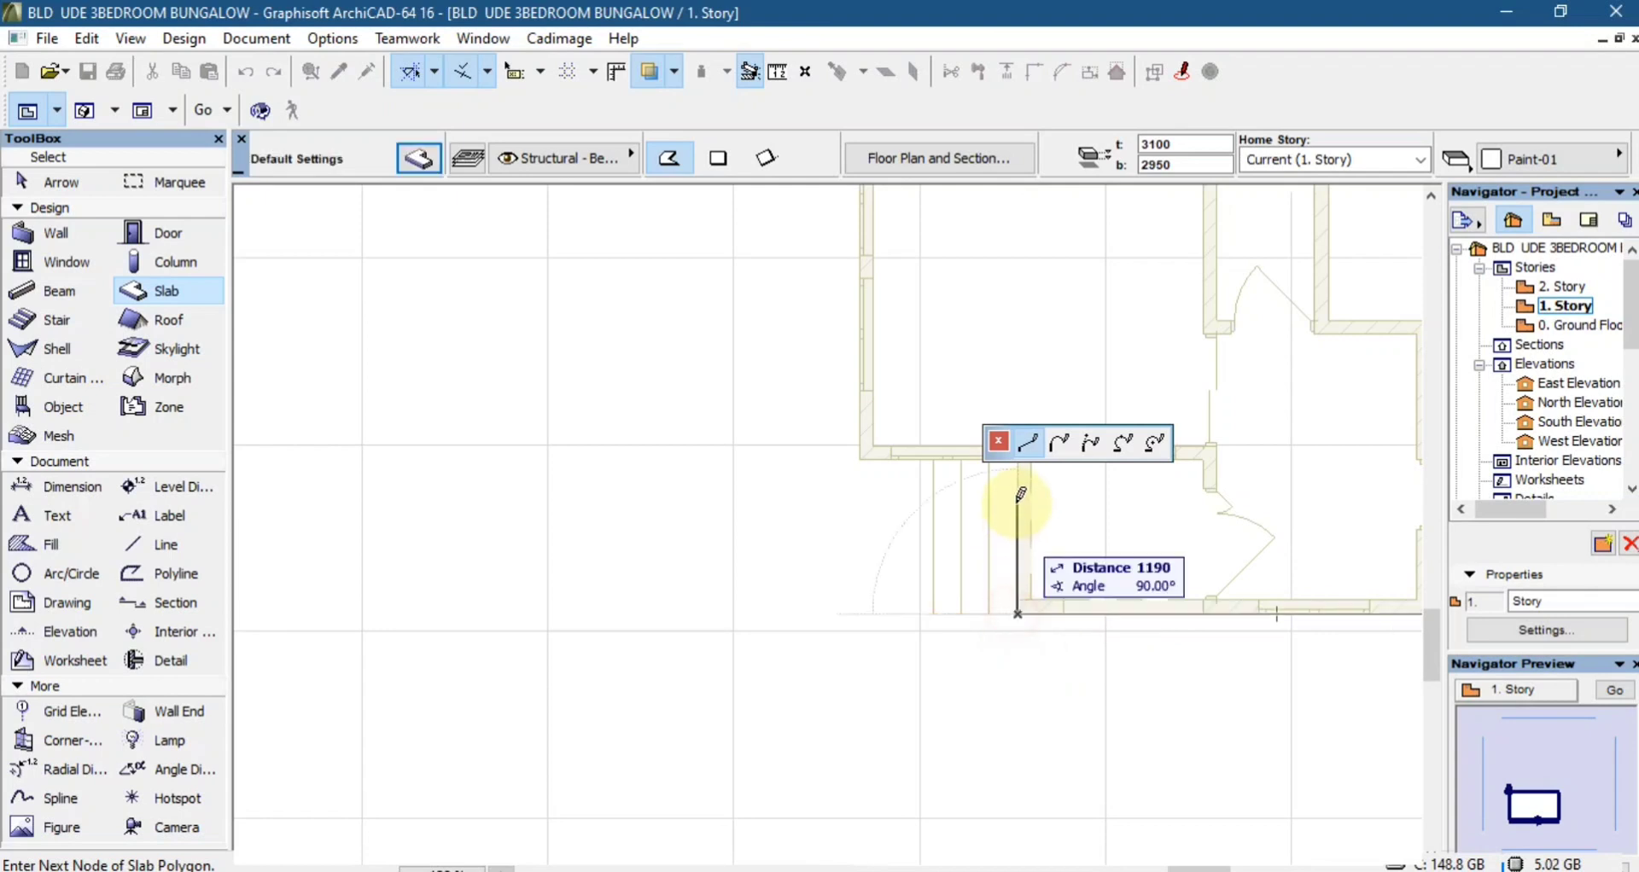
pyautogui.scroll(-2, 958, 523)
pyautogui.scroll(4, 999, 506)
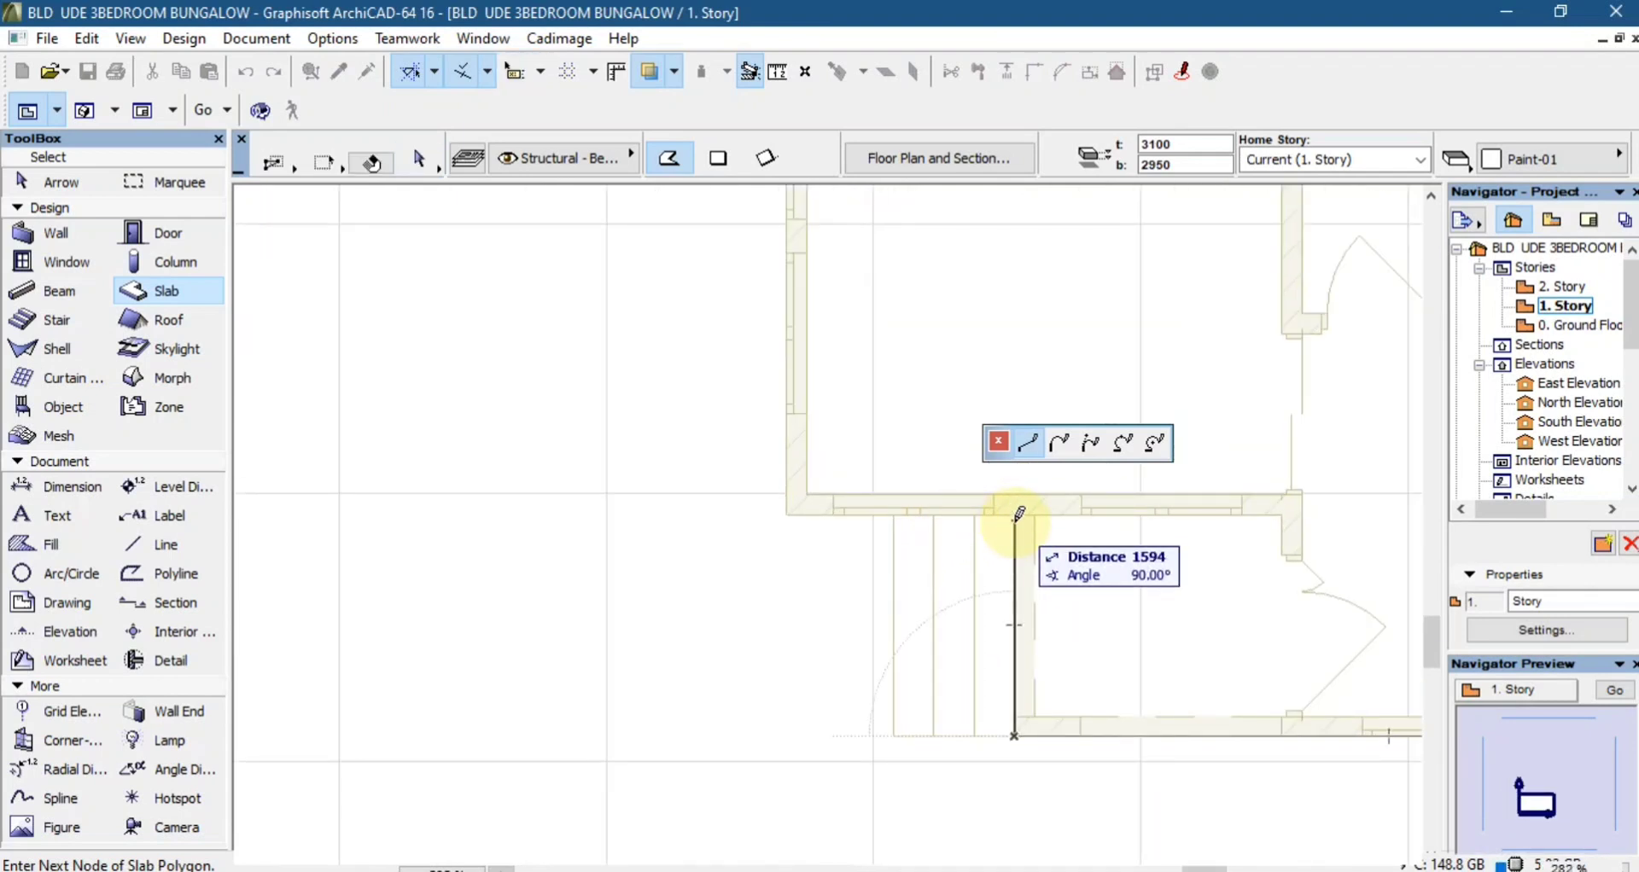
pyautogui.click(1015, 515)
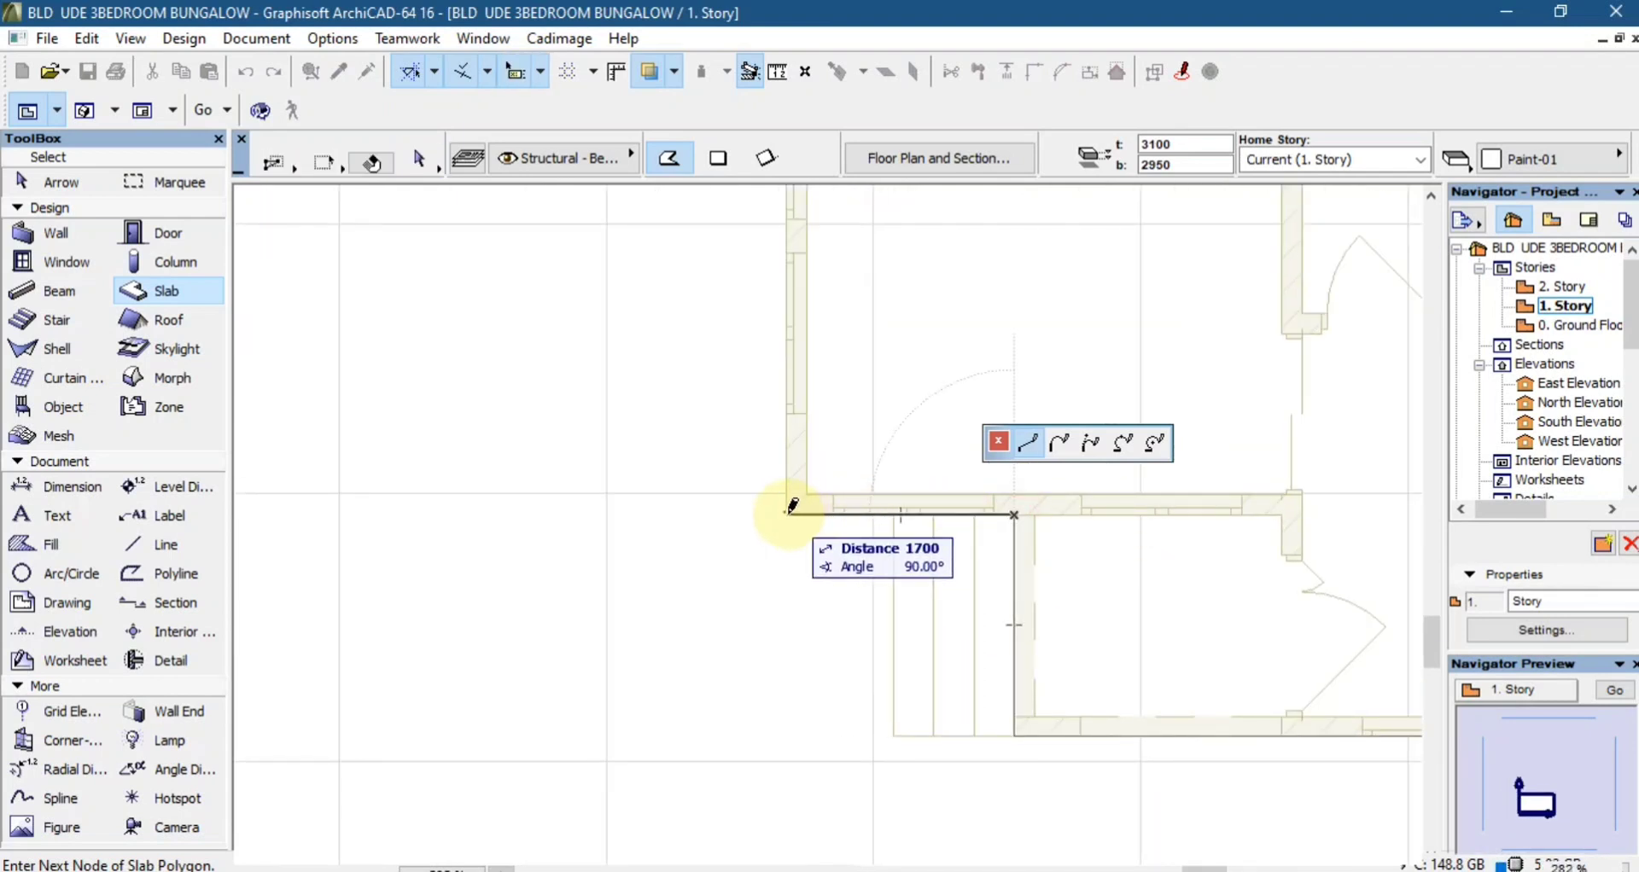
pyautogui.click(792, 509)
# - Trace the left exterior wall and the upper-left recess, and close the slab polygon at its starting corner
pyautogui.scroll(-4, 768, 632)
pyautogui.scroll(2, 751, 351)
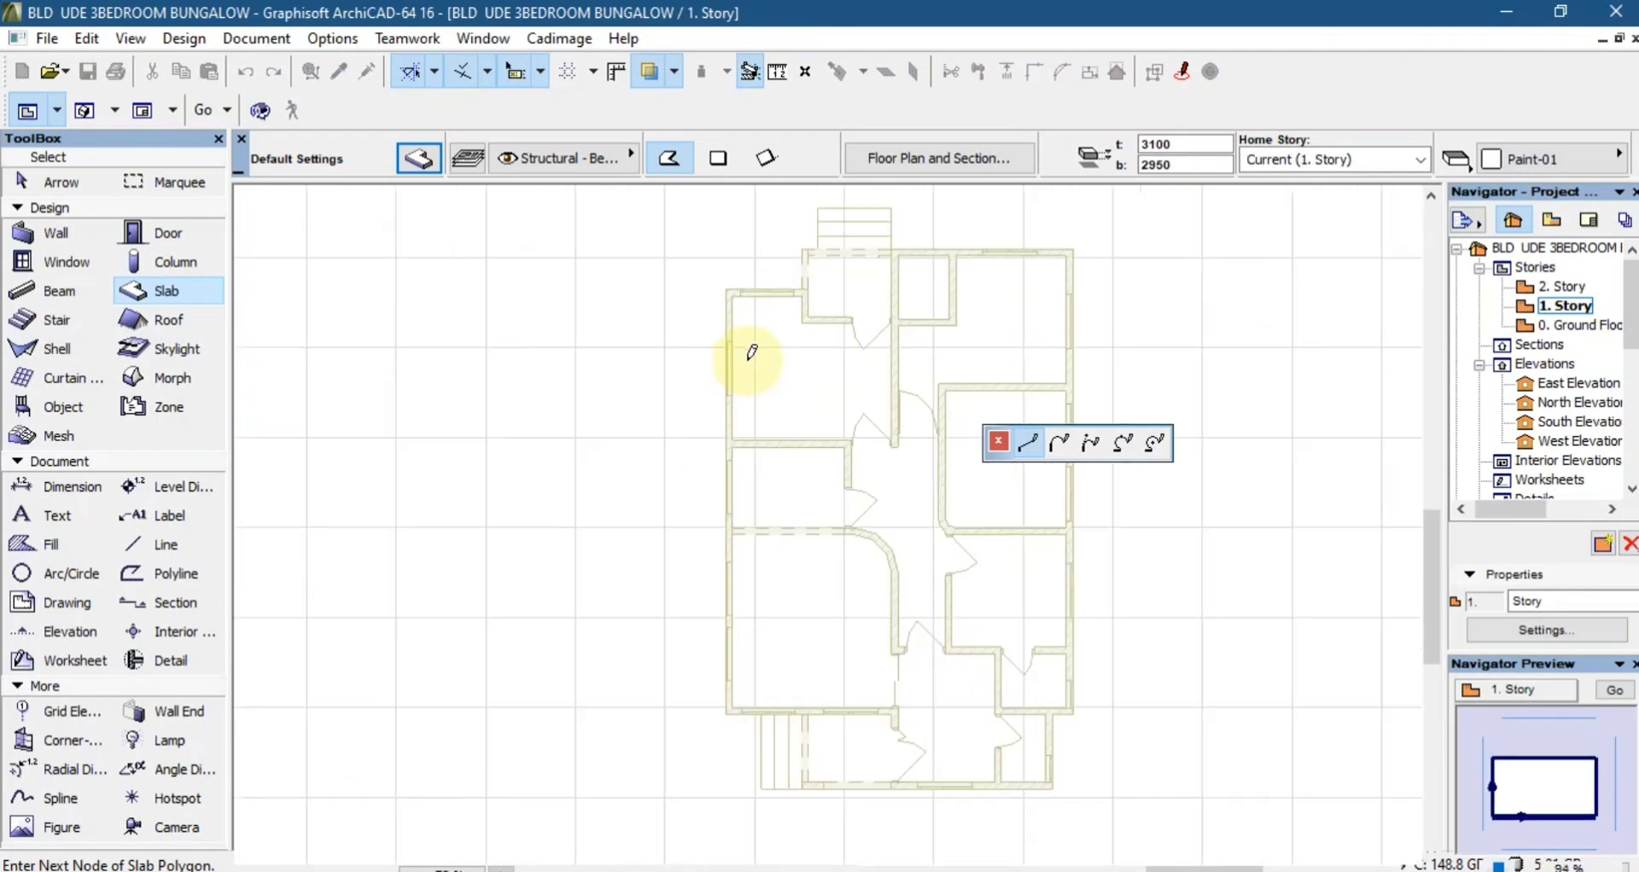
pyautogui.scroll(5, 751, 352)
pyautogui.click(713, 277)
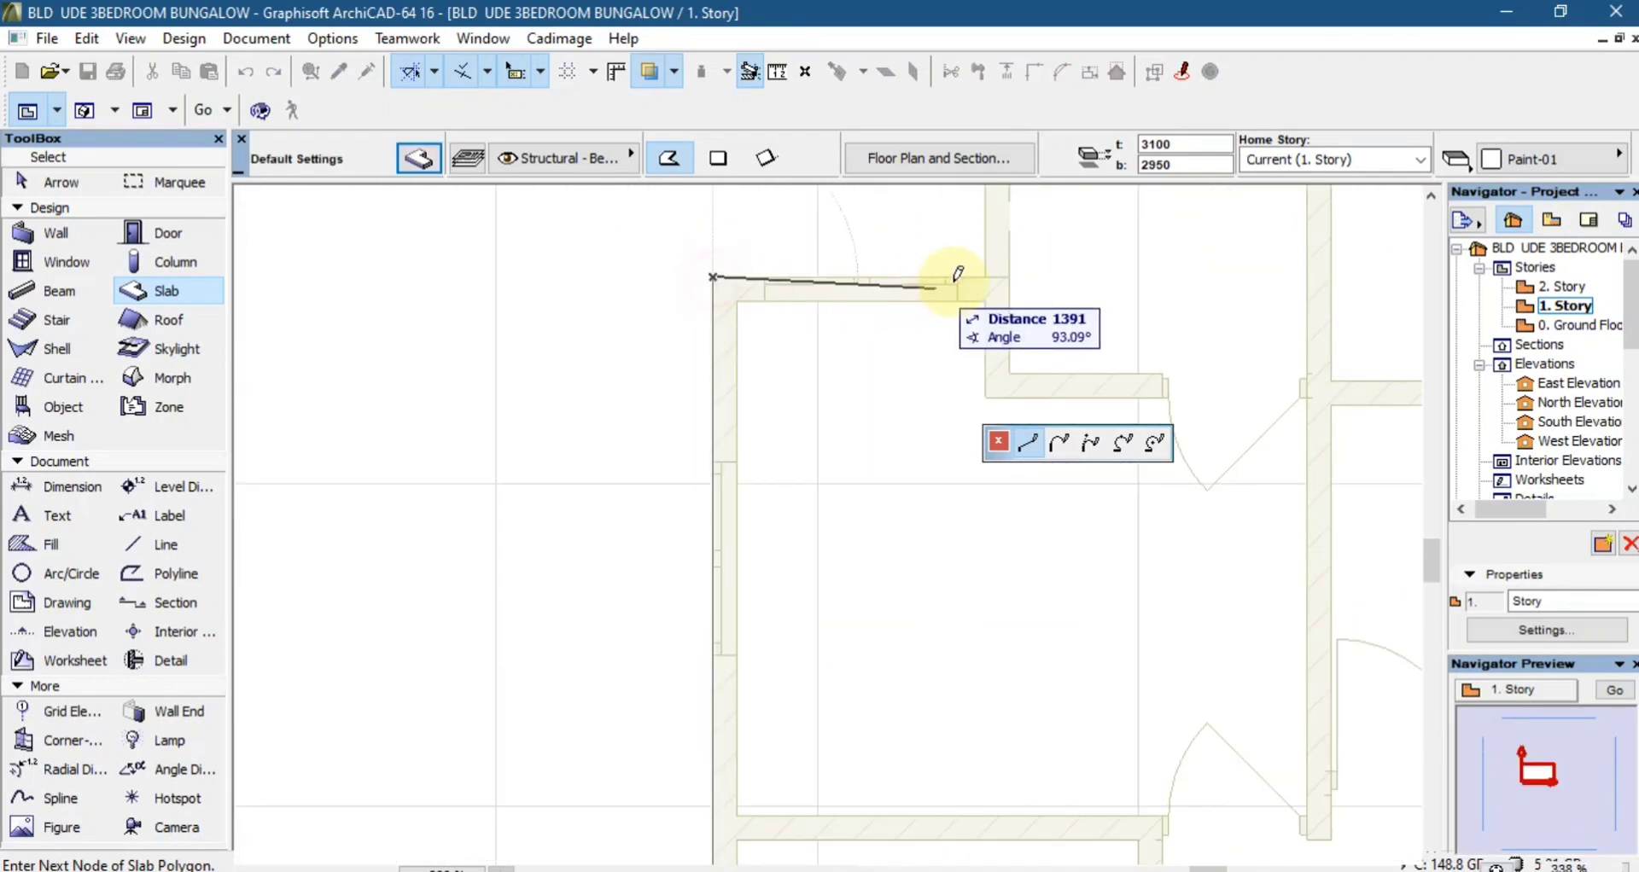
pyautogui.click(982, 274)
pyautogui.moveTo(951, 308); pyautogui.dragTo(916, 337, button='middle')
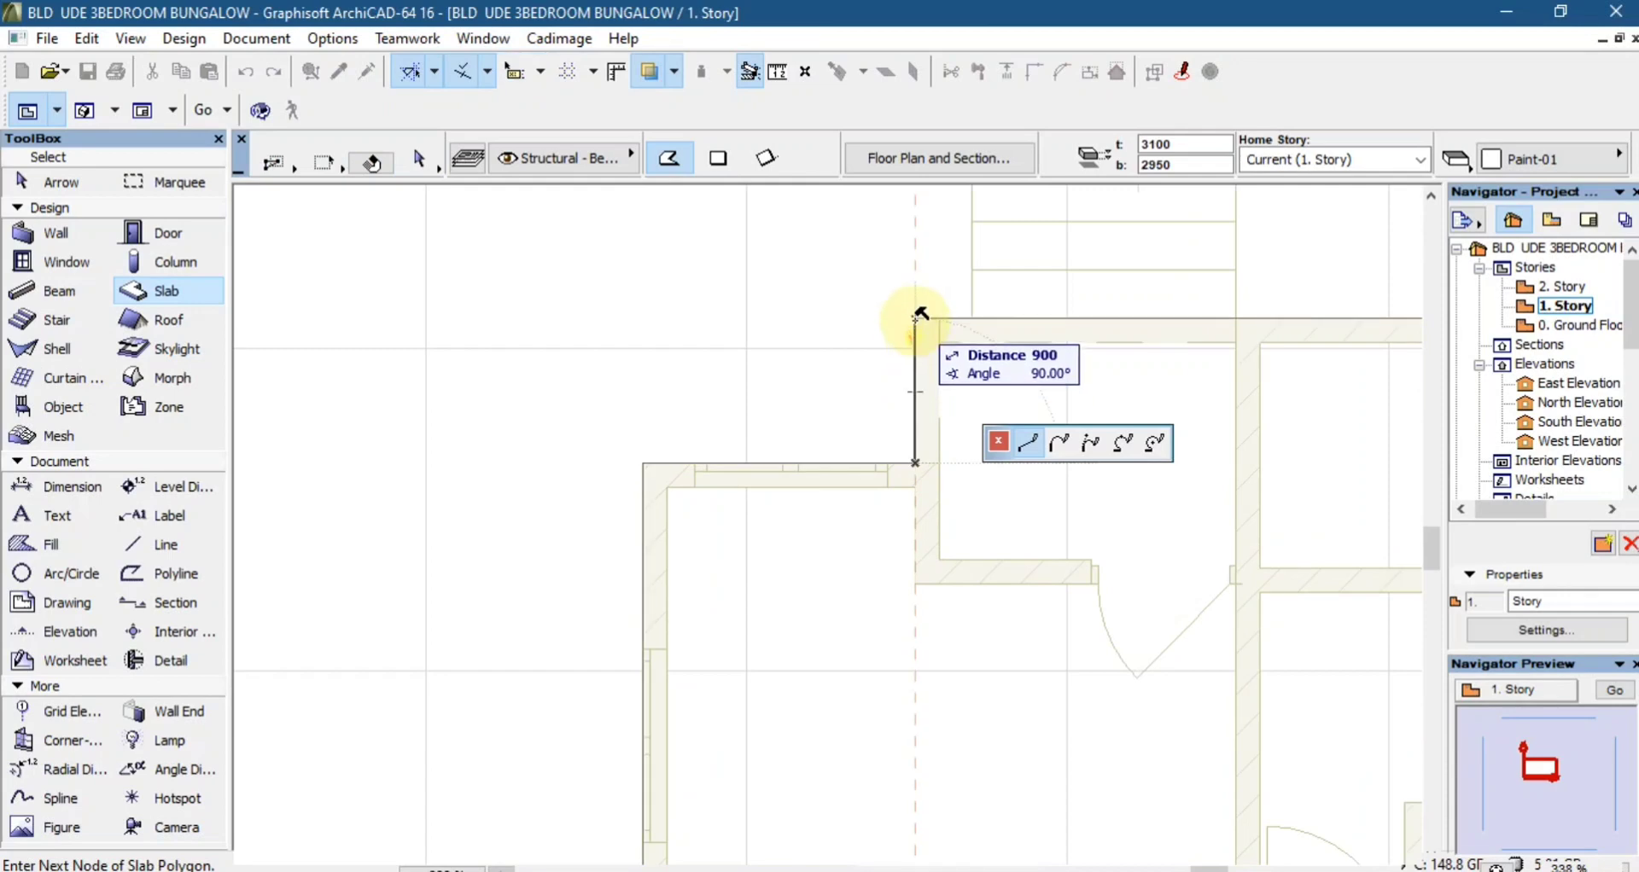
pyautogui.click(919, 314)
pyautogui.scroll(-5, 834, 304)
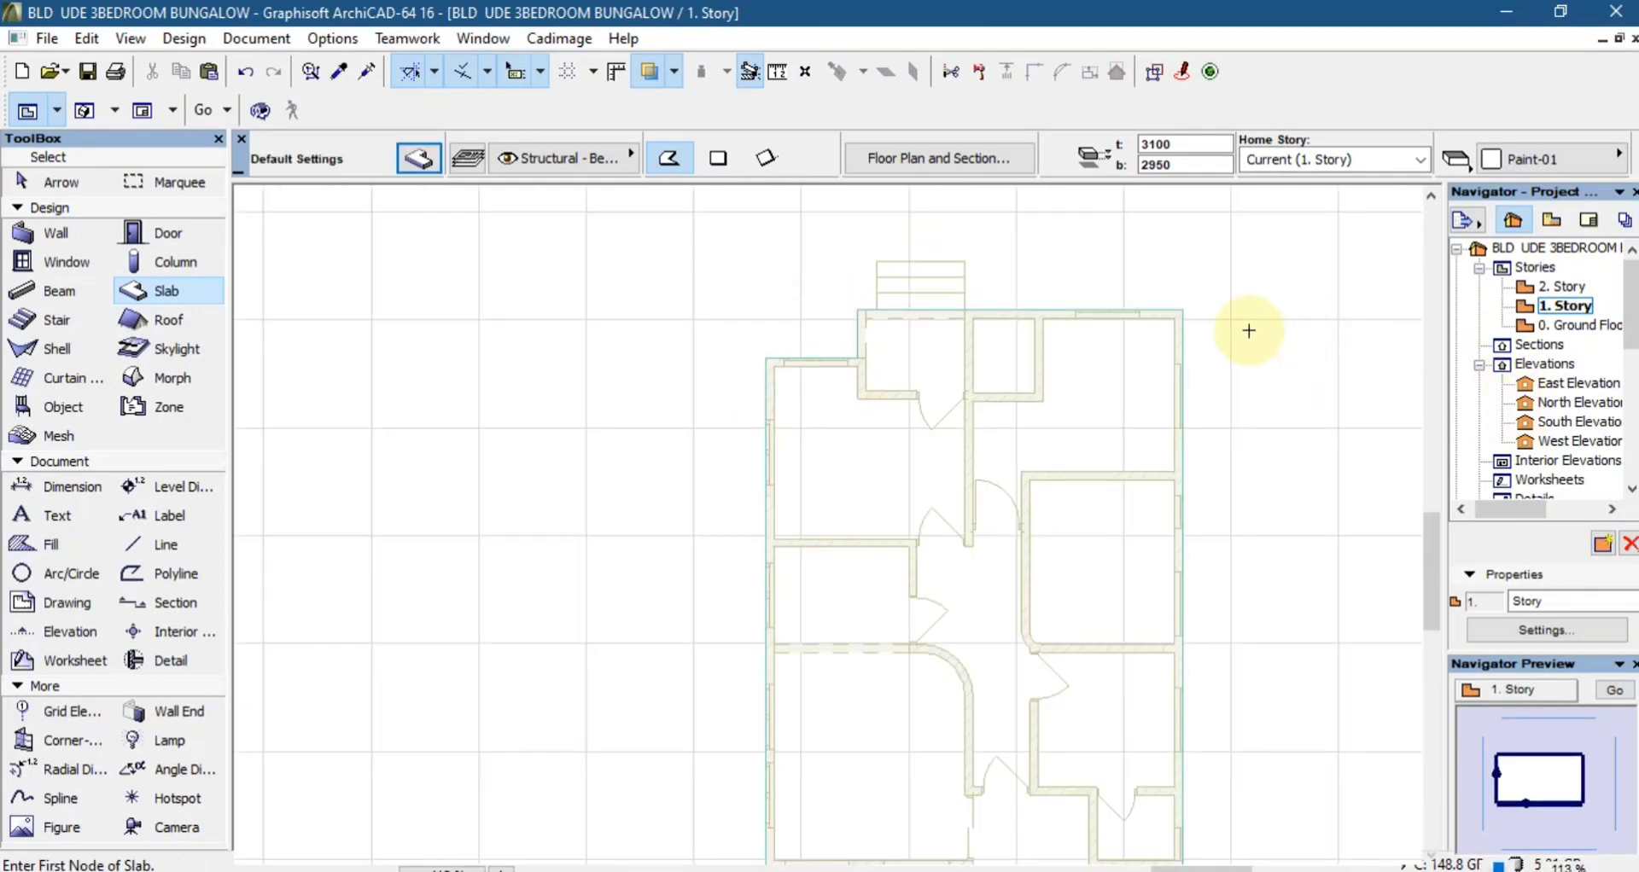
# - Select the new slab and offset all its edges outward by 225
pyautogui.scroll(4, 1249, 330)
pyautogui.keyDown('shift'); pyautogui.click(1084, 281); pyautogui.keyUp('shift')
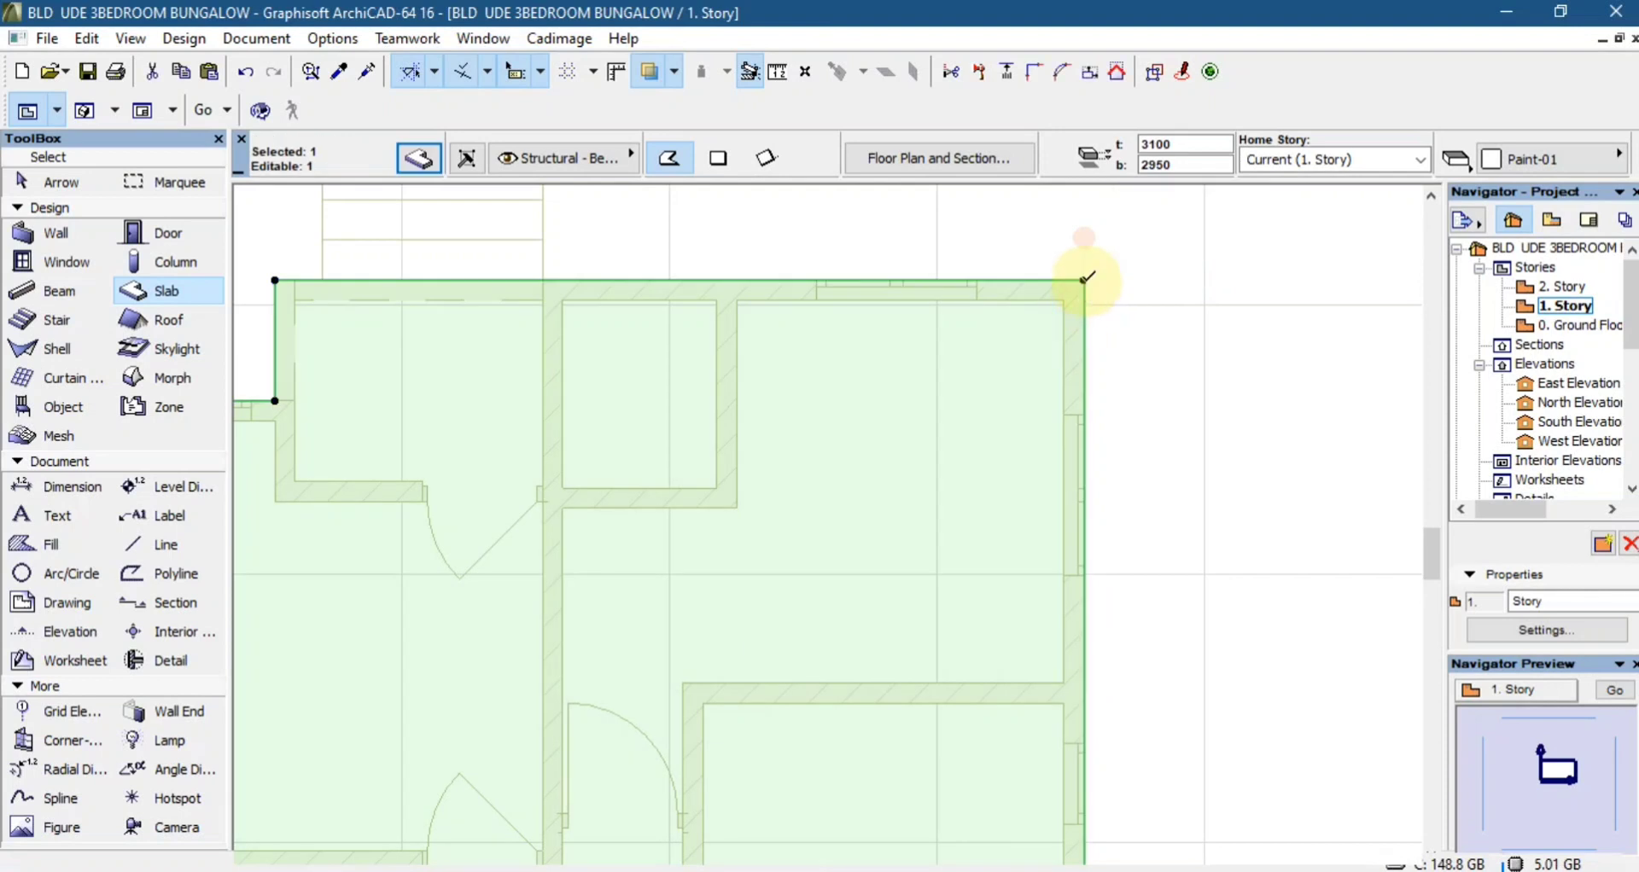
pyautogui.scroll(-2, 1086, 277)
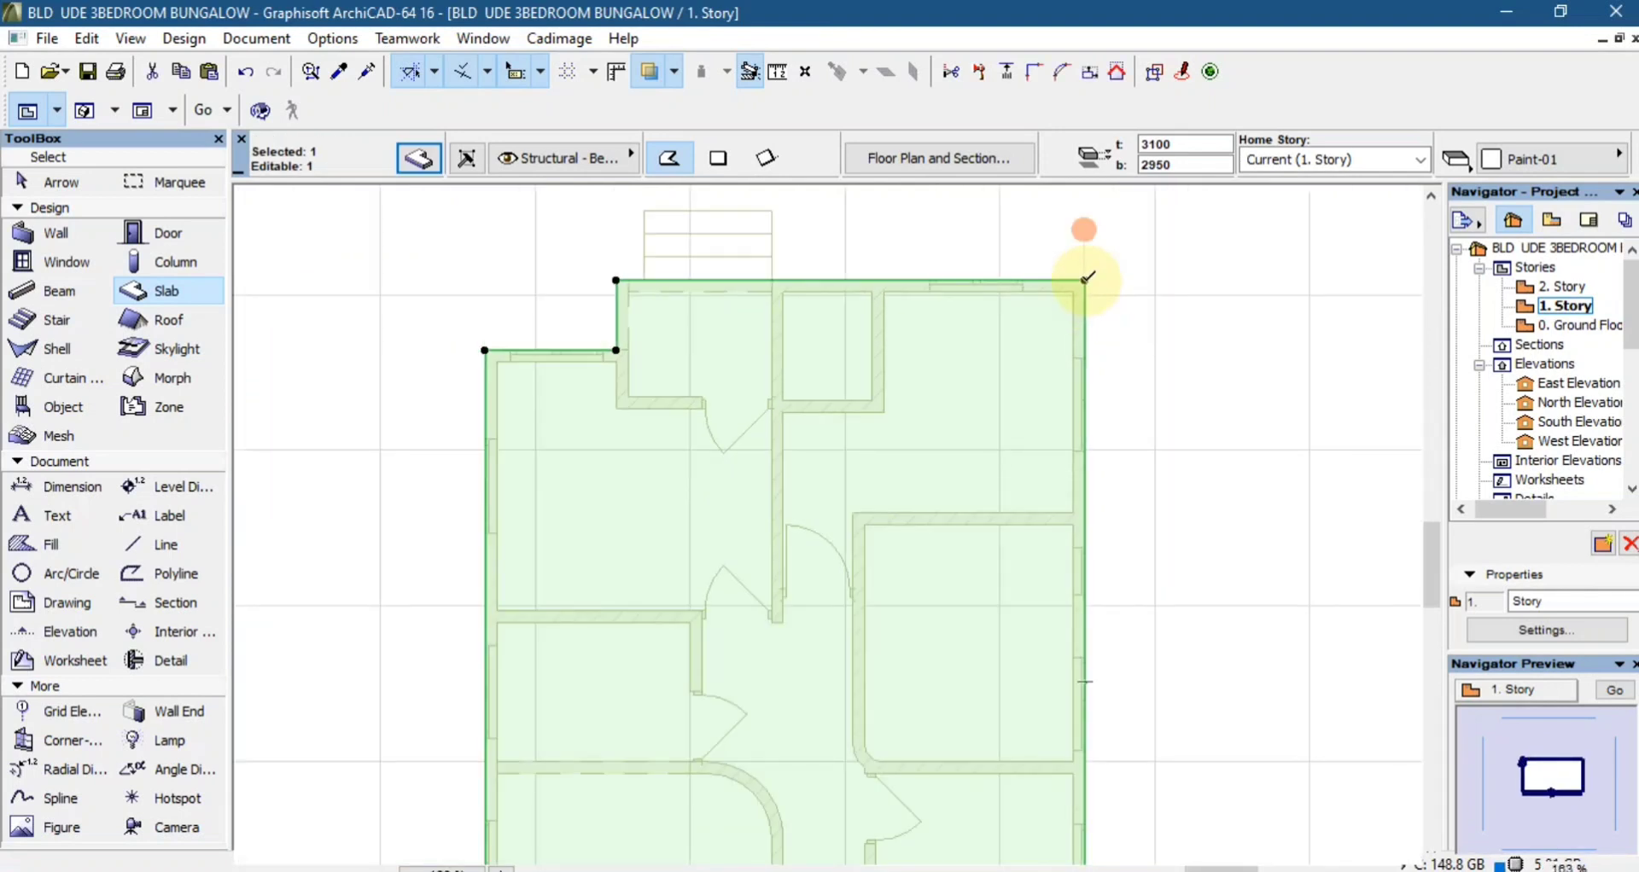
pyautogui.click(1085, 279)
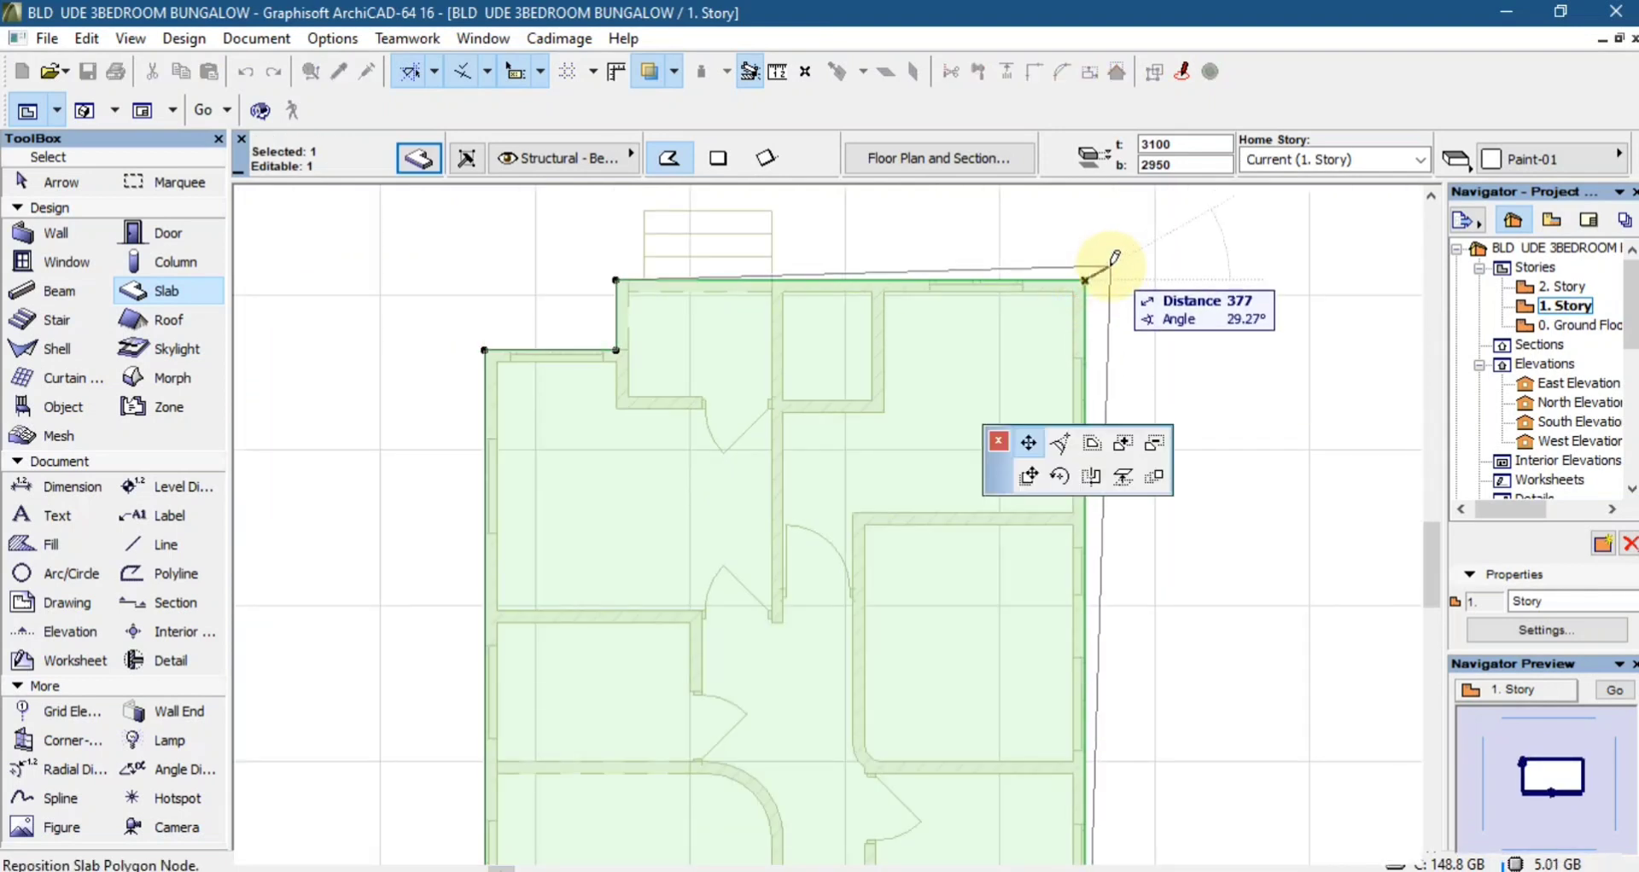
pyautogui.click(1091, 444)
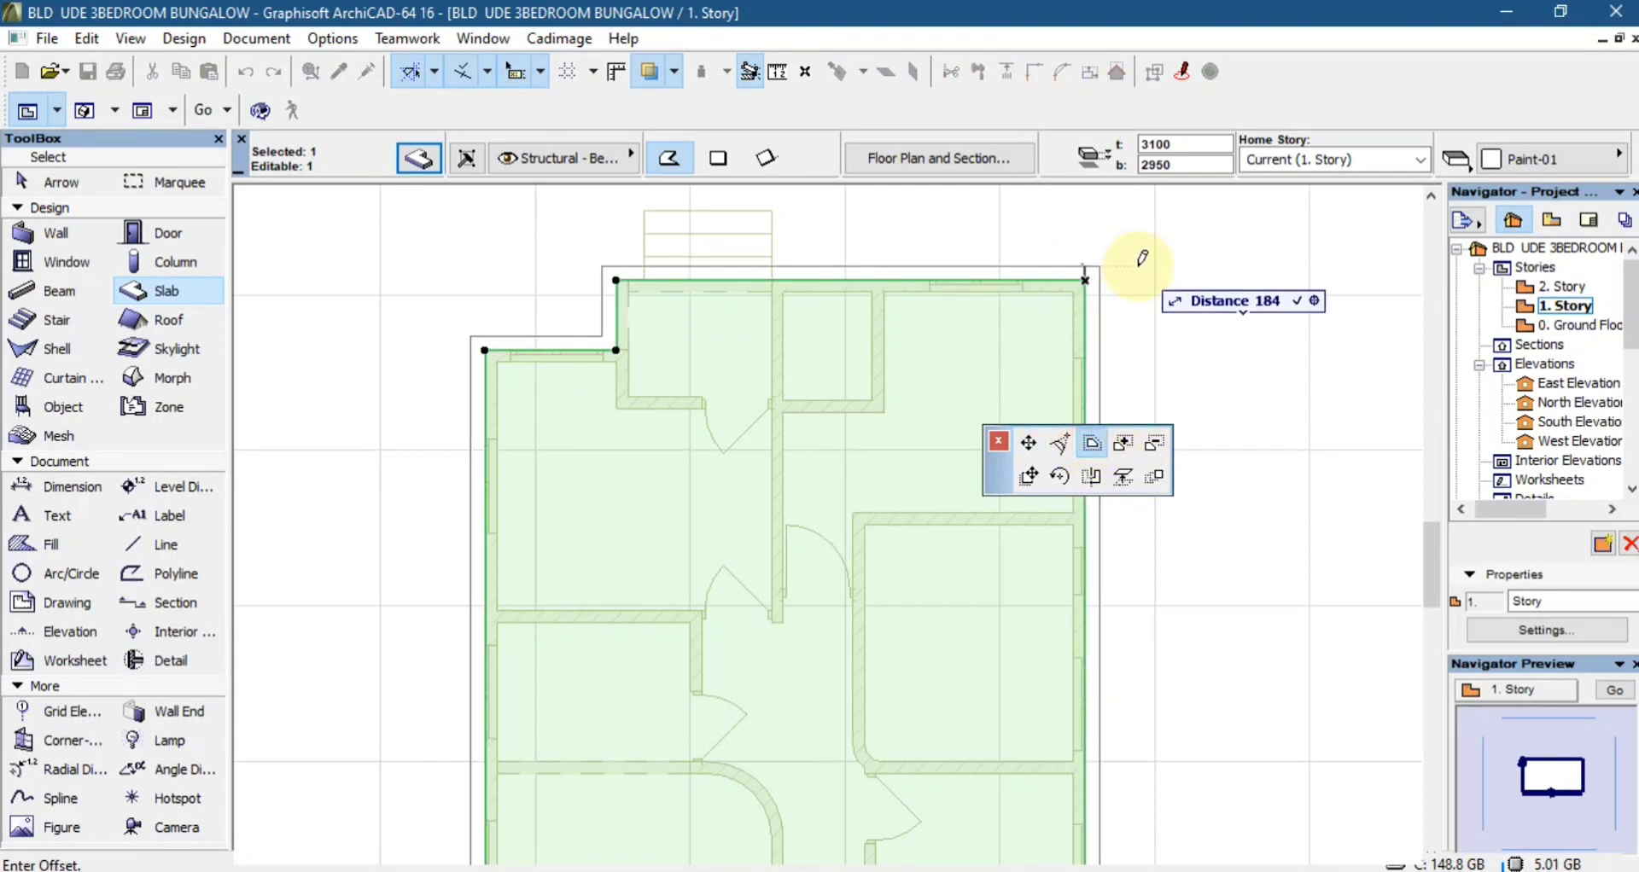
pyautogui.write('225')
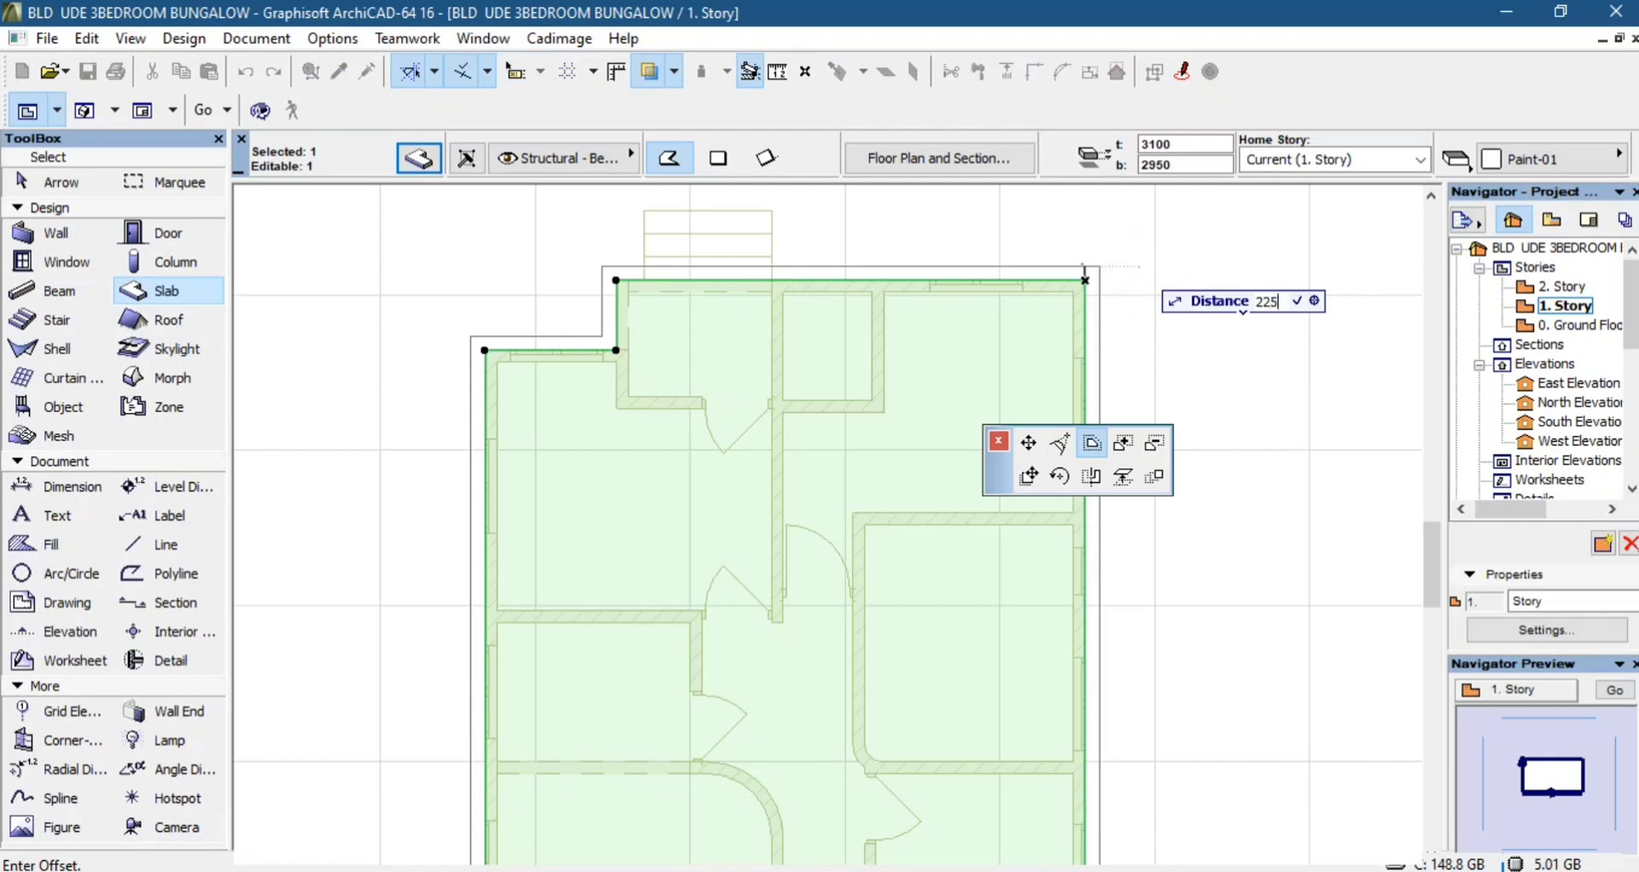
pyautogui.press('Return')
# - Deselect the slab and examine its enlarged outline around the whole traced plan
pyautogui.scroll(-2, 1146, 502)
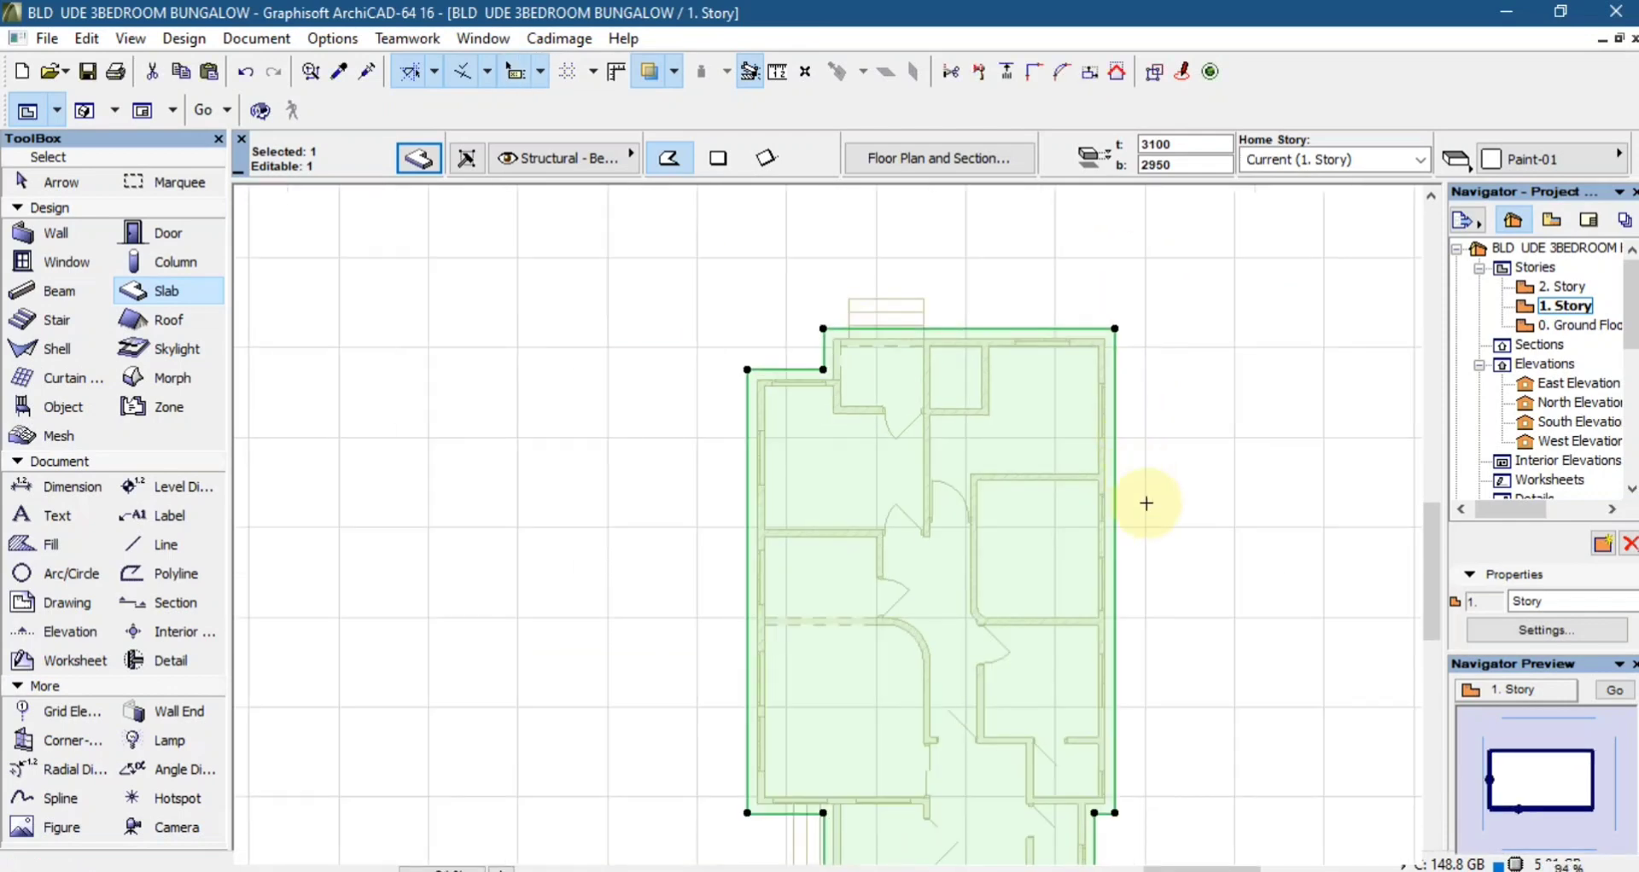
pyautogui.scroll(-2, 1022, 386)
pyautogui.scroll(-2, 1022, 386)
pyautogui.scroll(3, 1081, 560)
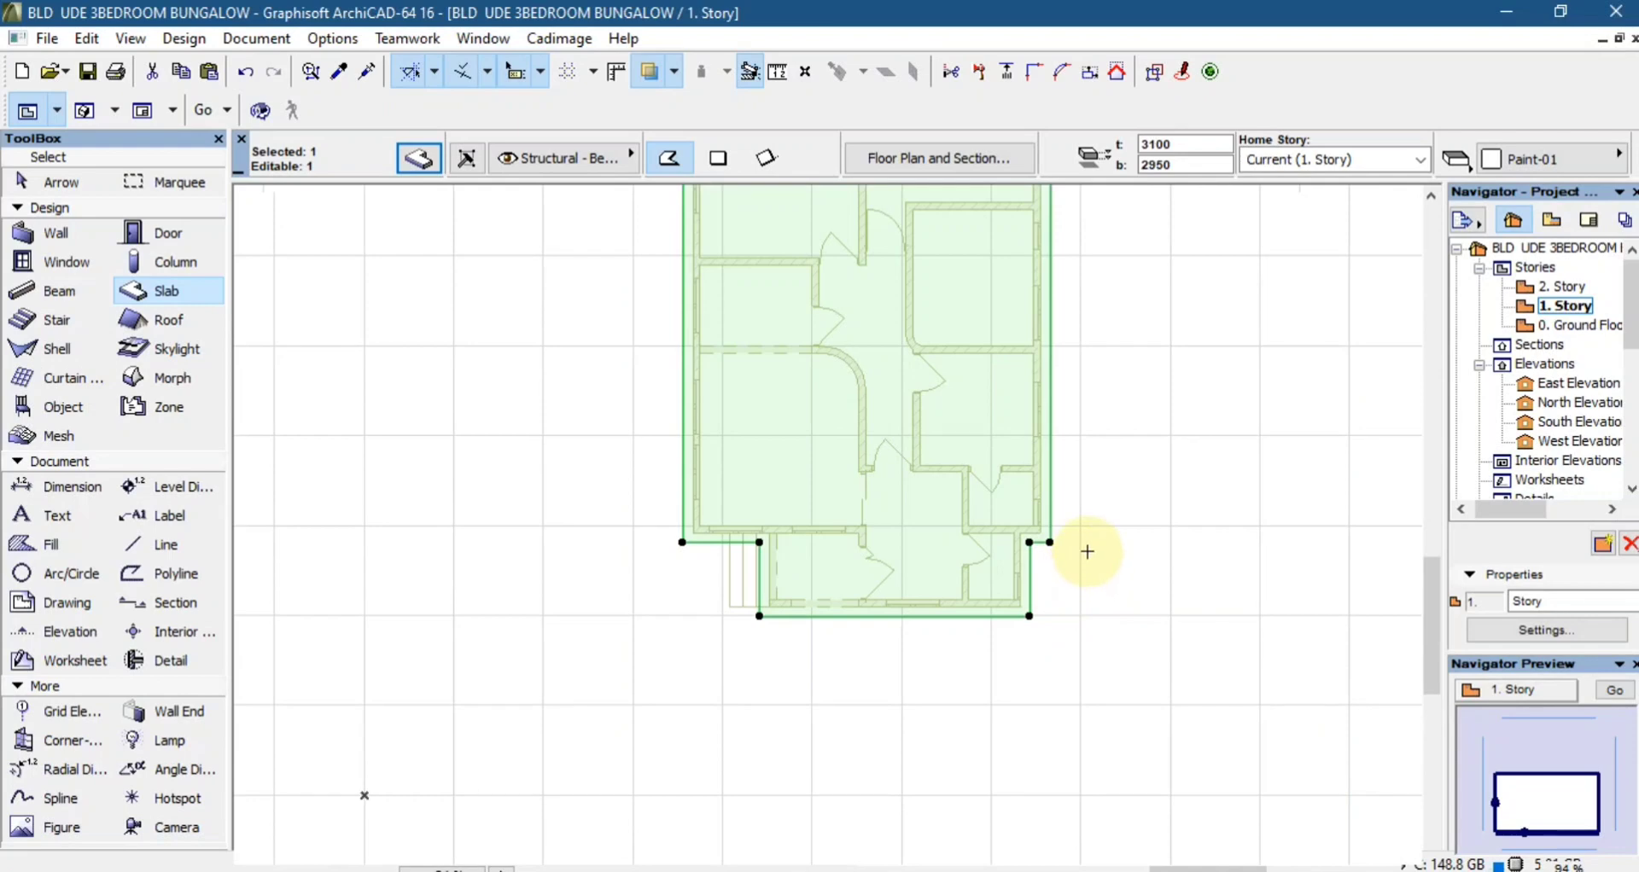
pyautogui.press('Escape')
pyautogui.scroll(2, 958, 304)
pyautogui.scroll(3, 975, 226)
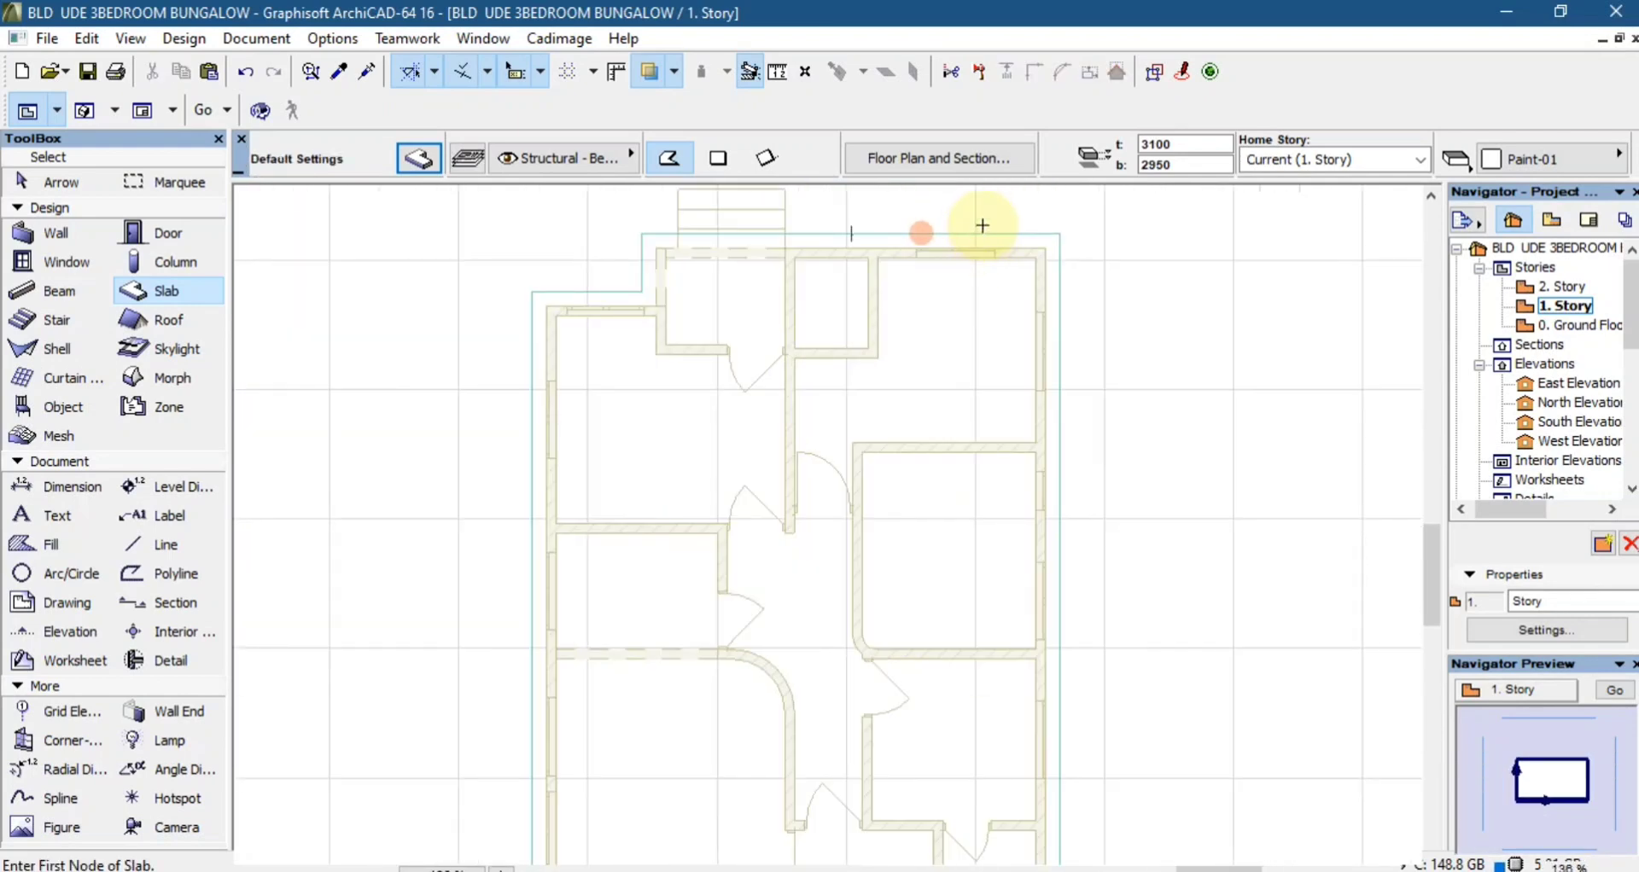
pyautogui.scroll(-3, 973, 281)
pyautogui.scroll(3, 964, 271)
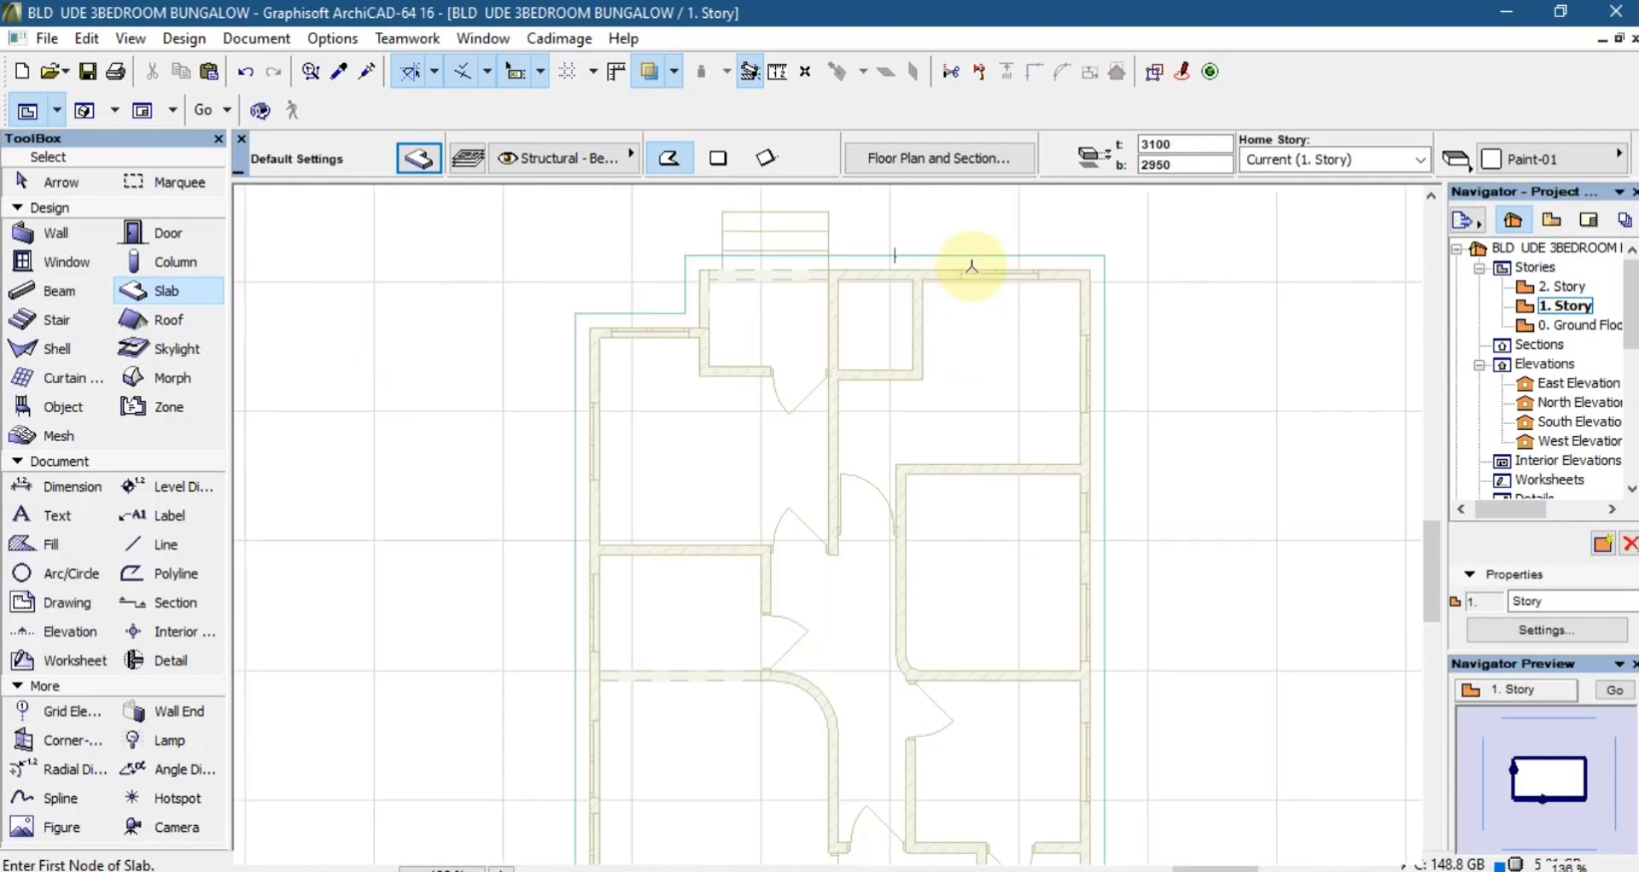
pyautogui.scroll(-1, 981, 261)
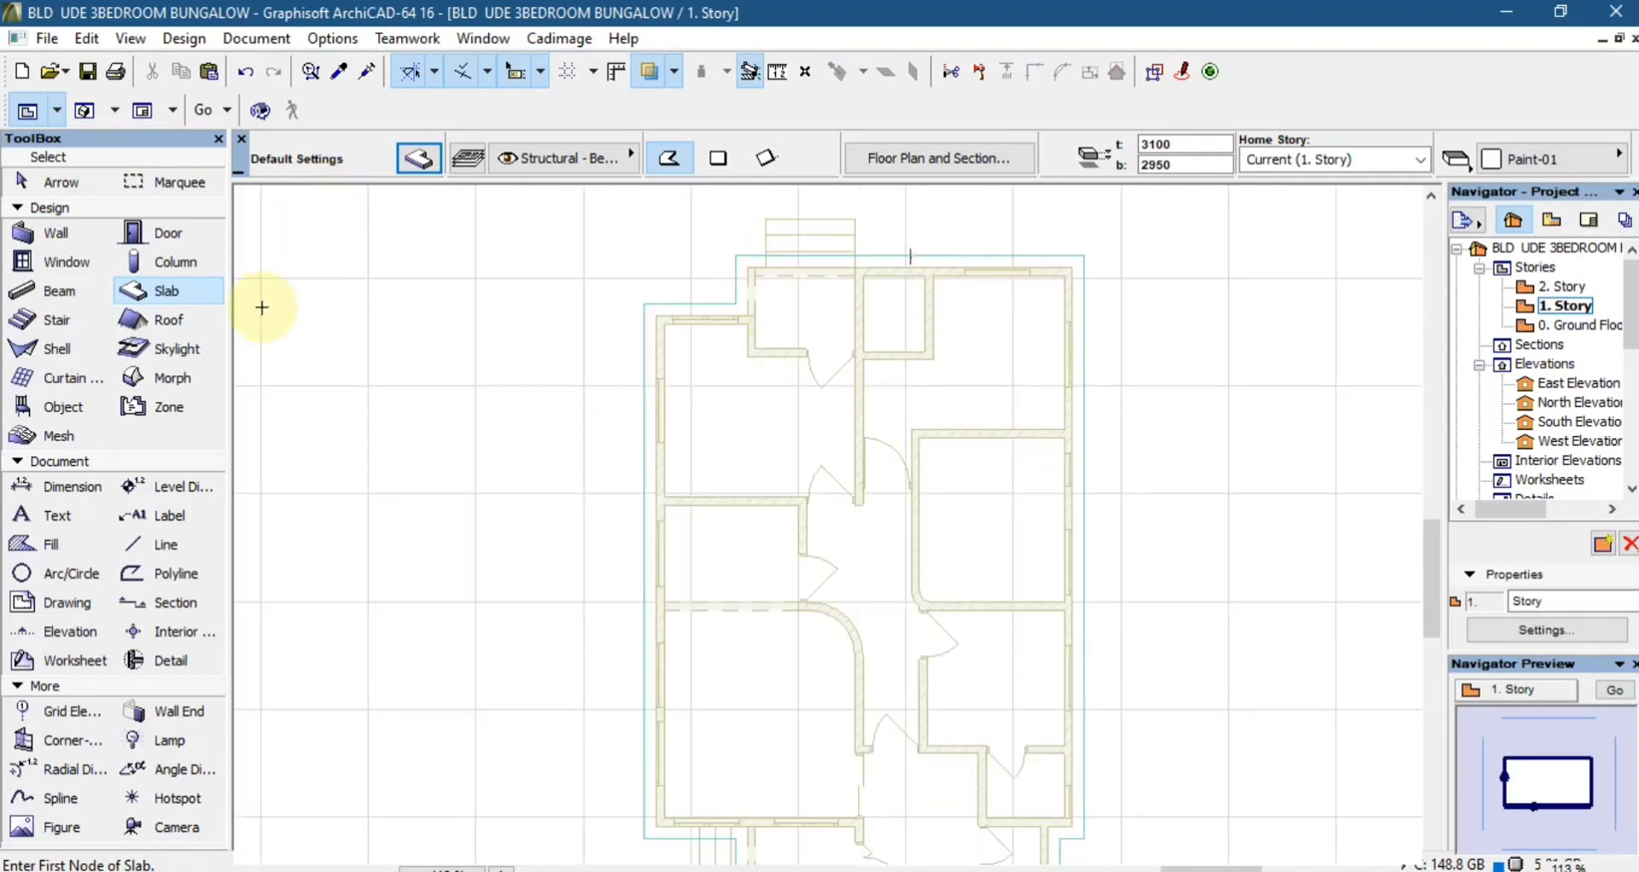
# - Open the Object tool's default settings, browse the library folders and search the library for "mol"
pyautogui.click(65, 412)
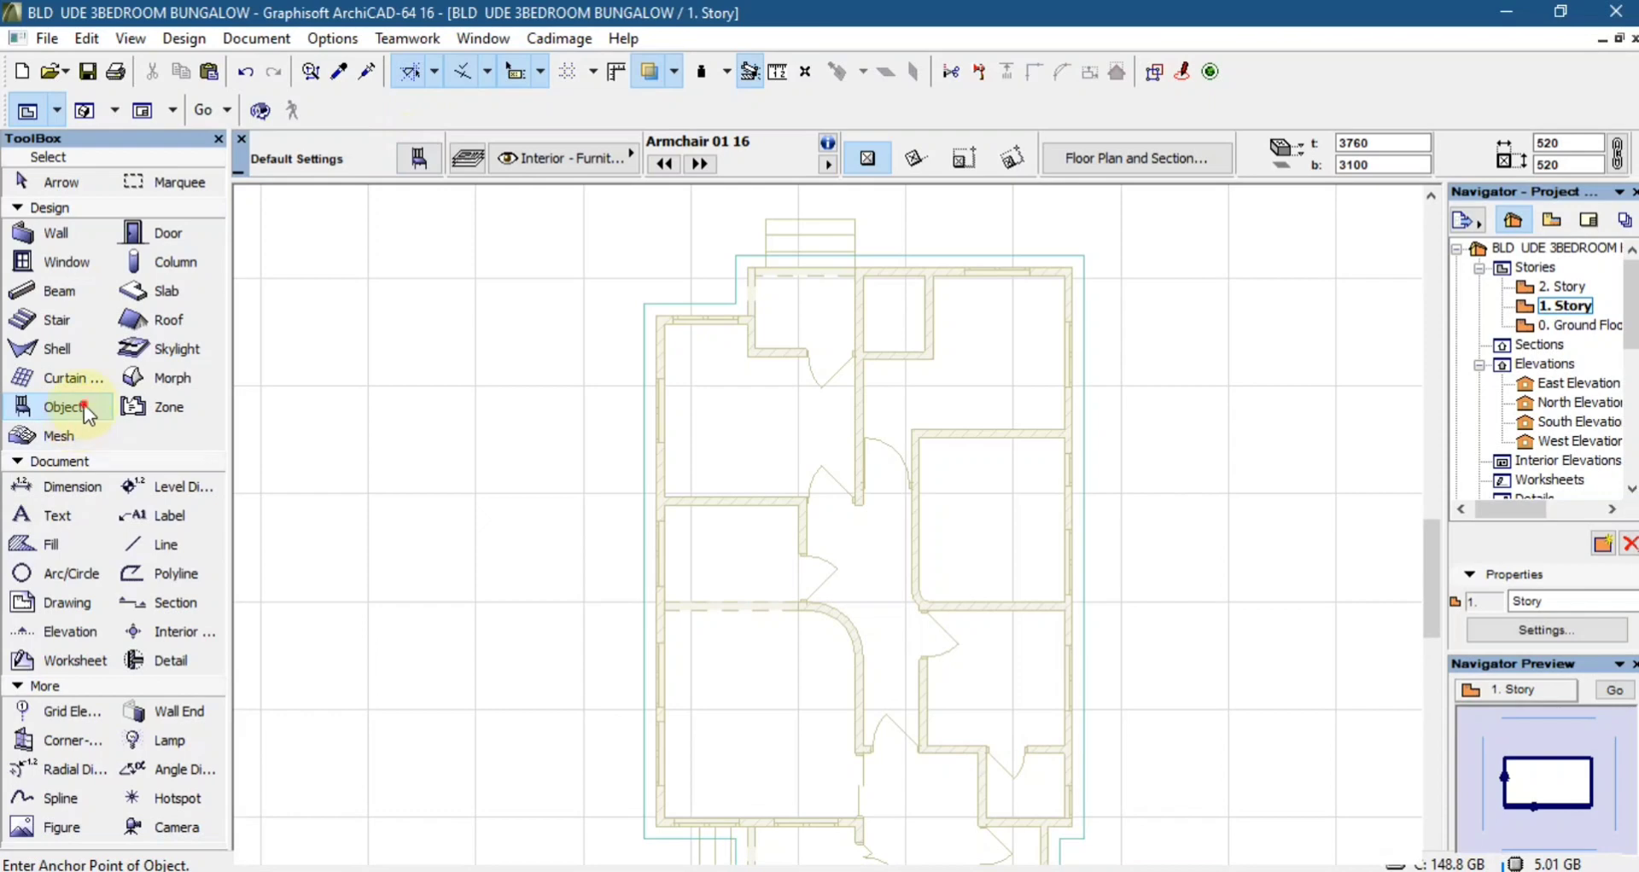
pyautogui.click(410, 164)
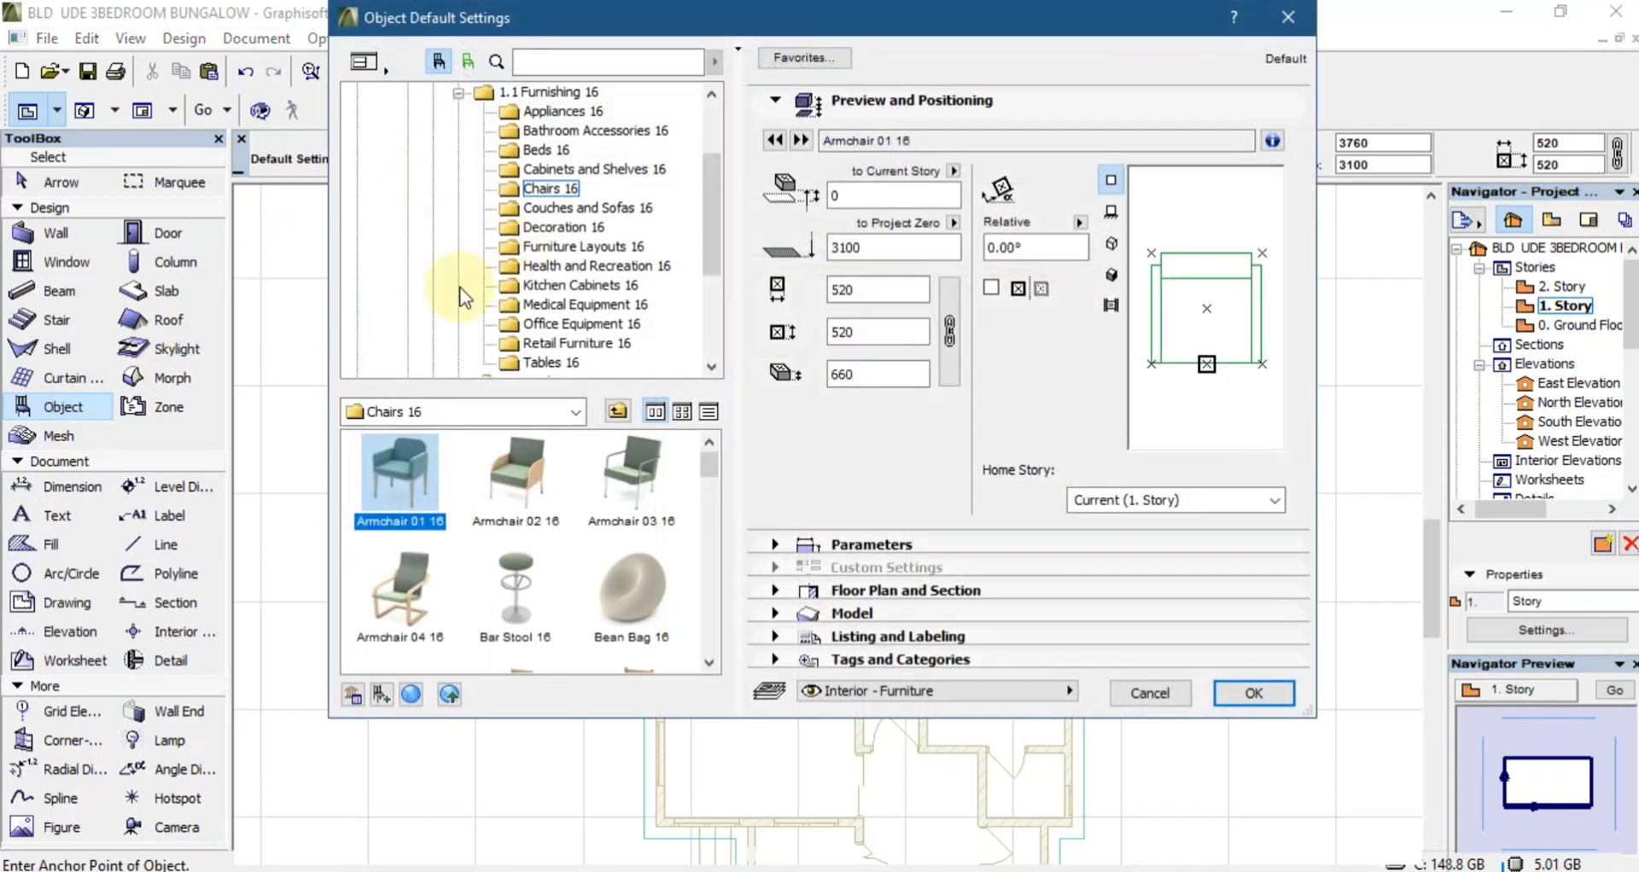
pyautogui.scroll(2, 564, 188)
pyautogui.scroll(-3, 595, 220)
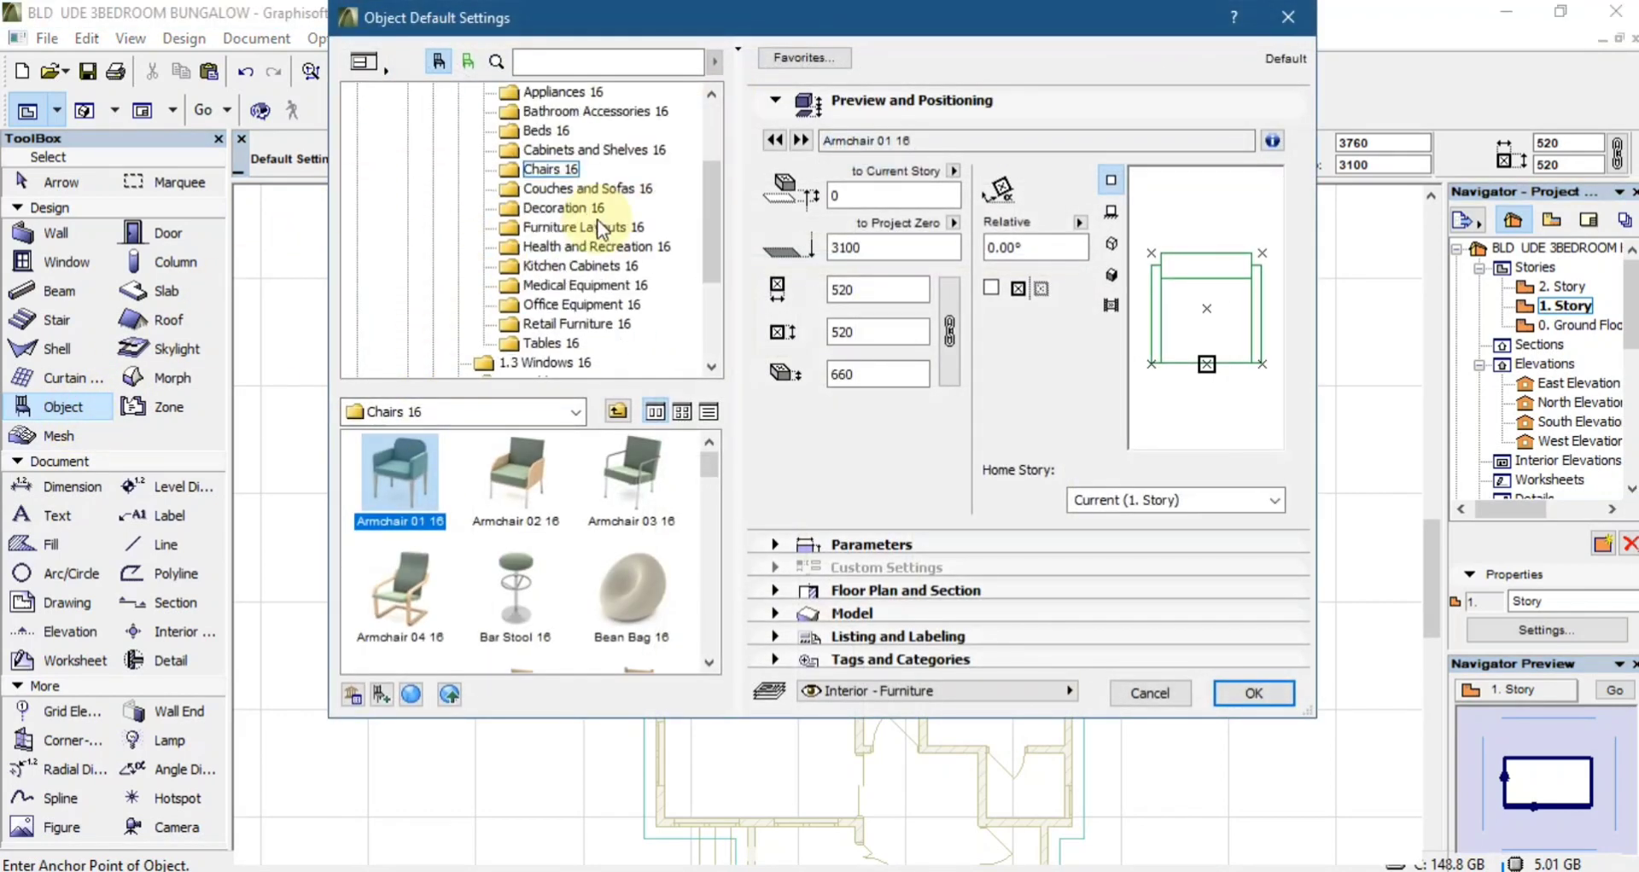
pyautogui.scroll(-3, 598, 248)
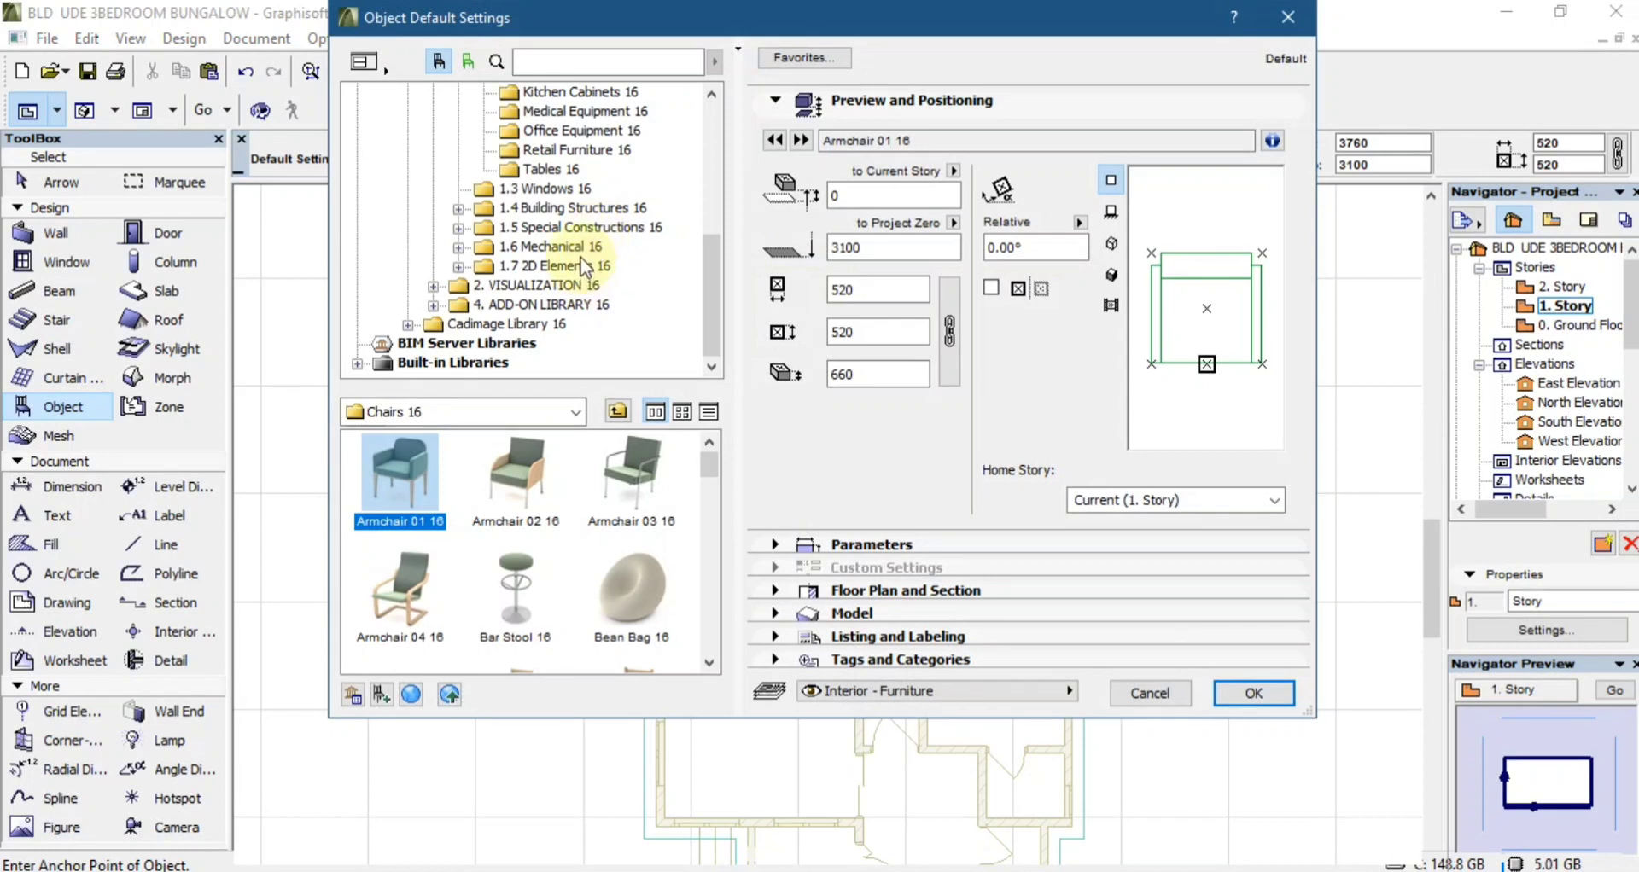
pyautogui.scroll(5, 580, 258)
pyautogui.click(621, 64)
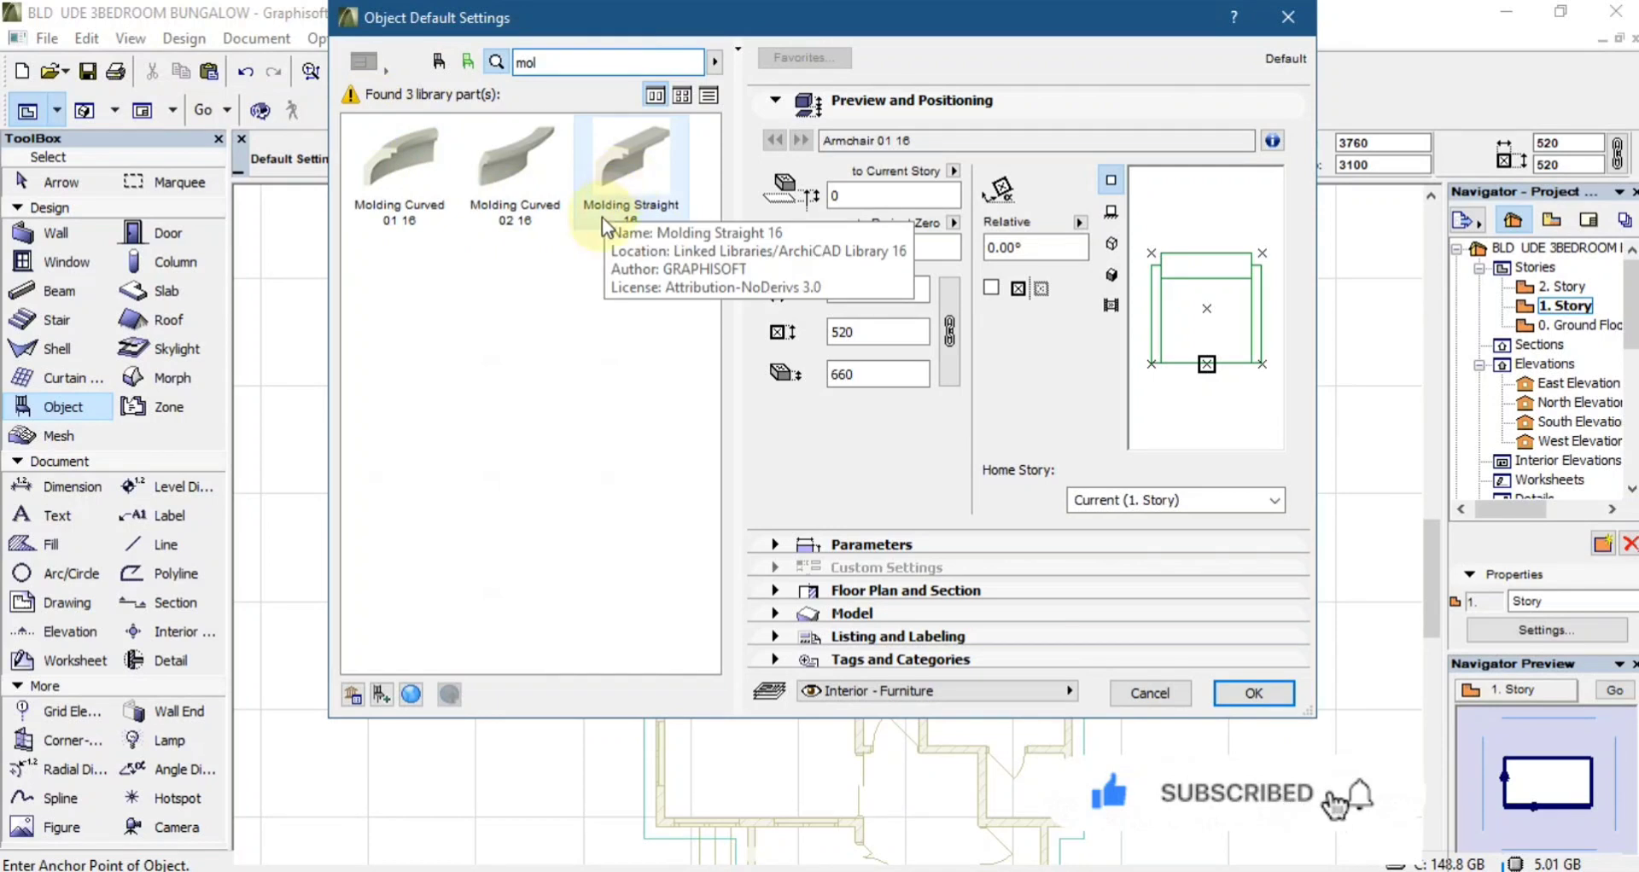
# - Choose the Molding Straight 16 library part and set its molding style to Crown 2
pyautogui.click(616, 178)
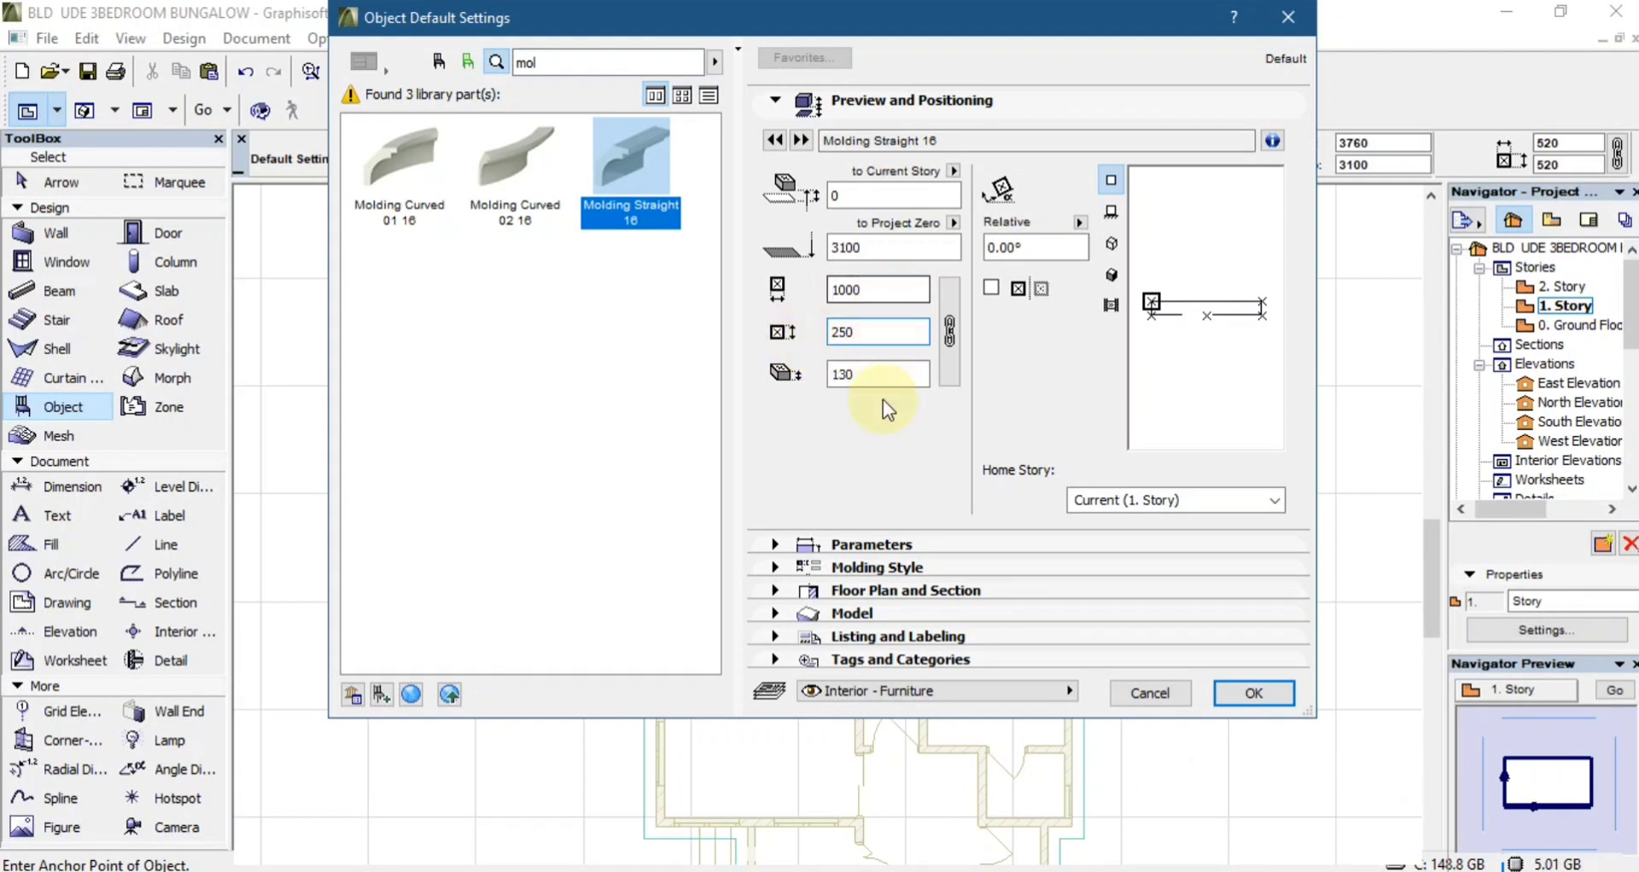
pyautogui.click(893, 567)
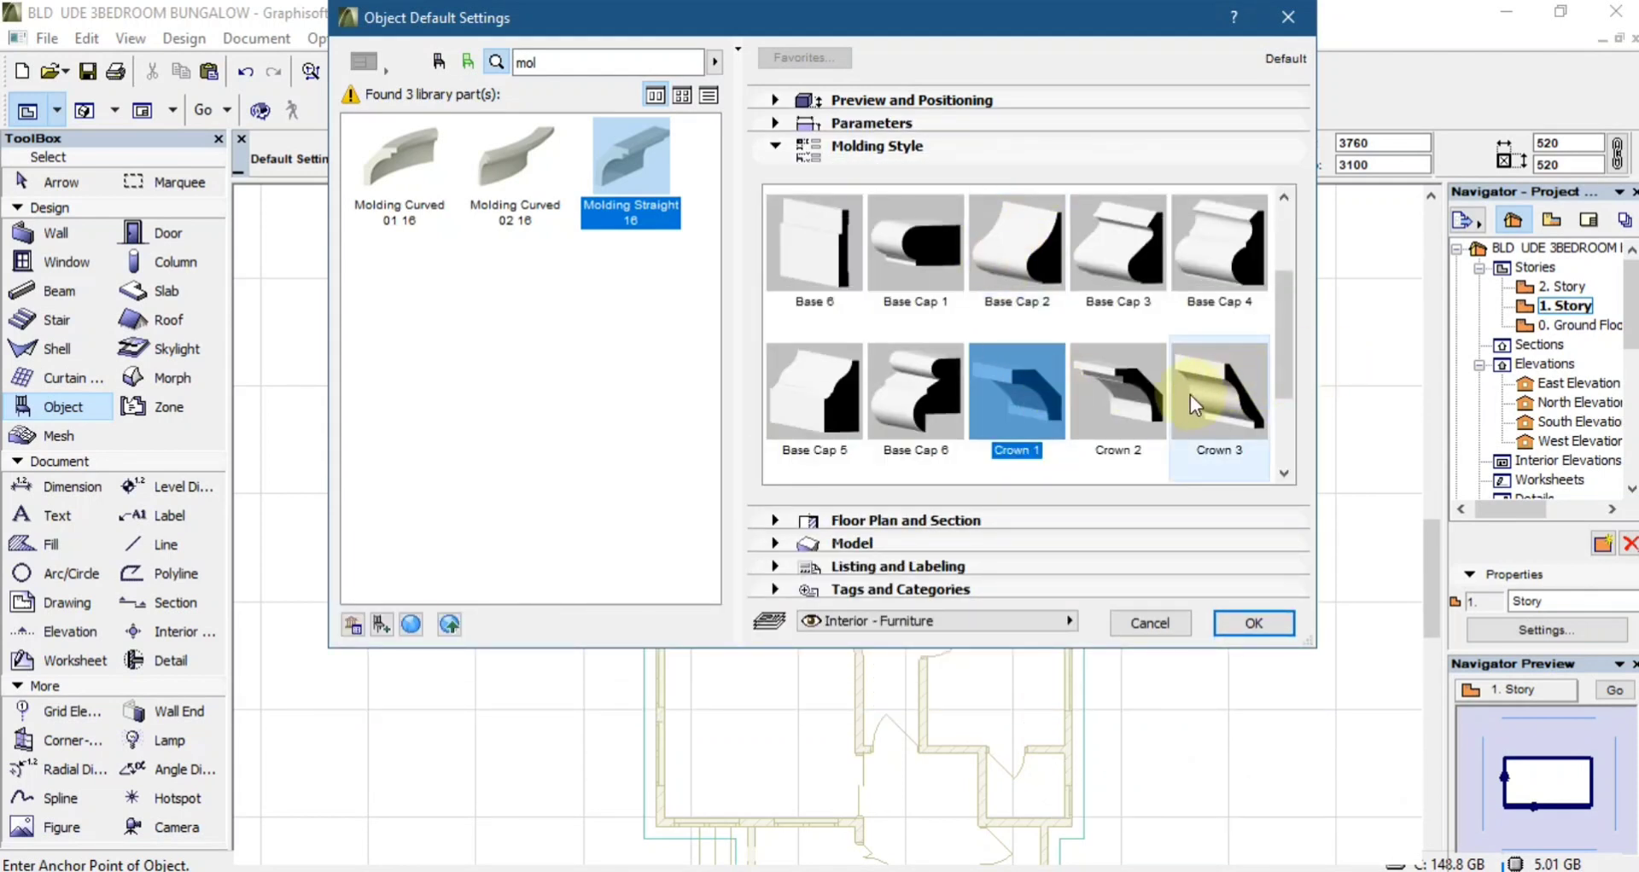
pyautogui.click(1149, 399)
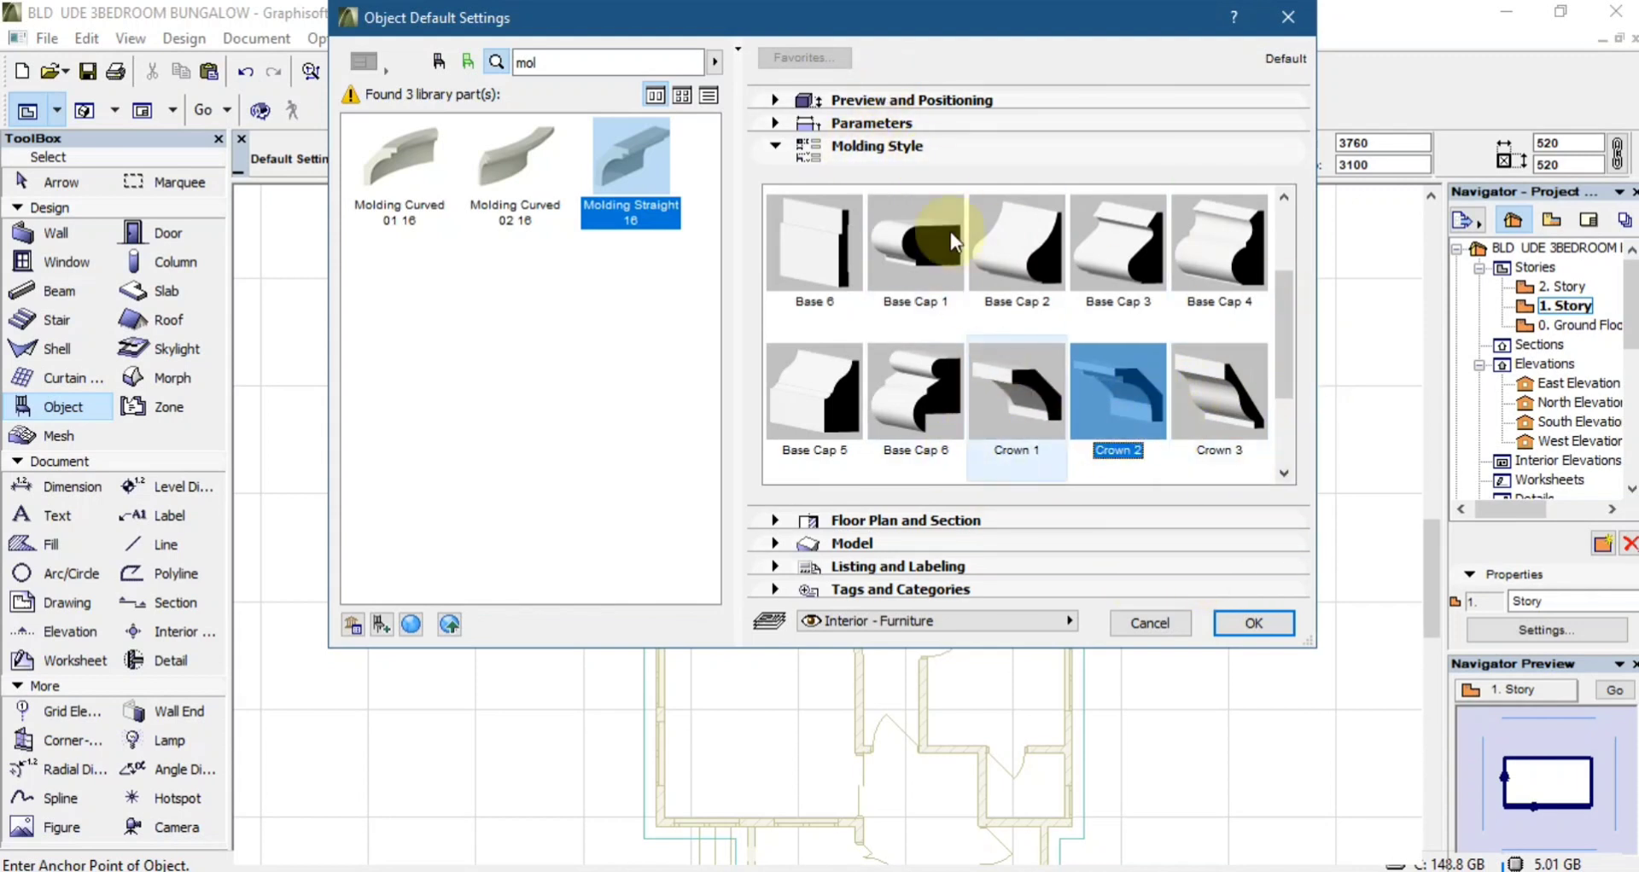
# - Review the molding's material parameter, keep 18 (Paint-01), and accept the object settings
pyautogui.click(898, 121)
pyautogui.scroll(-1, 806, 223)
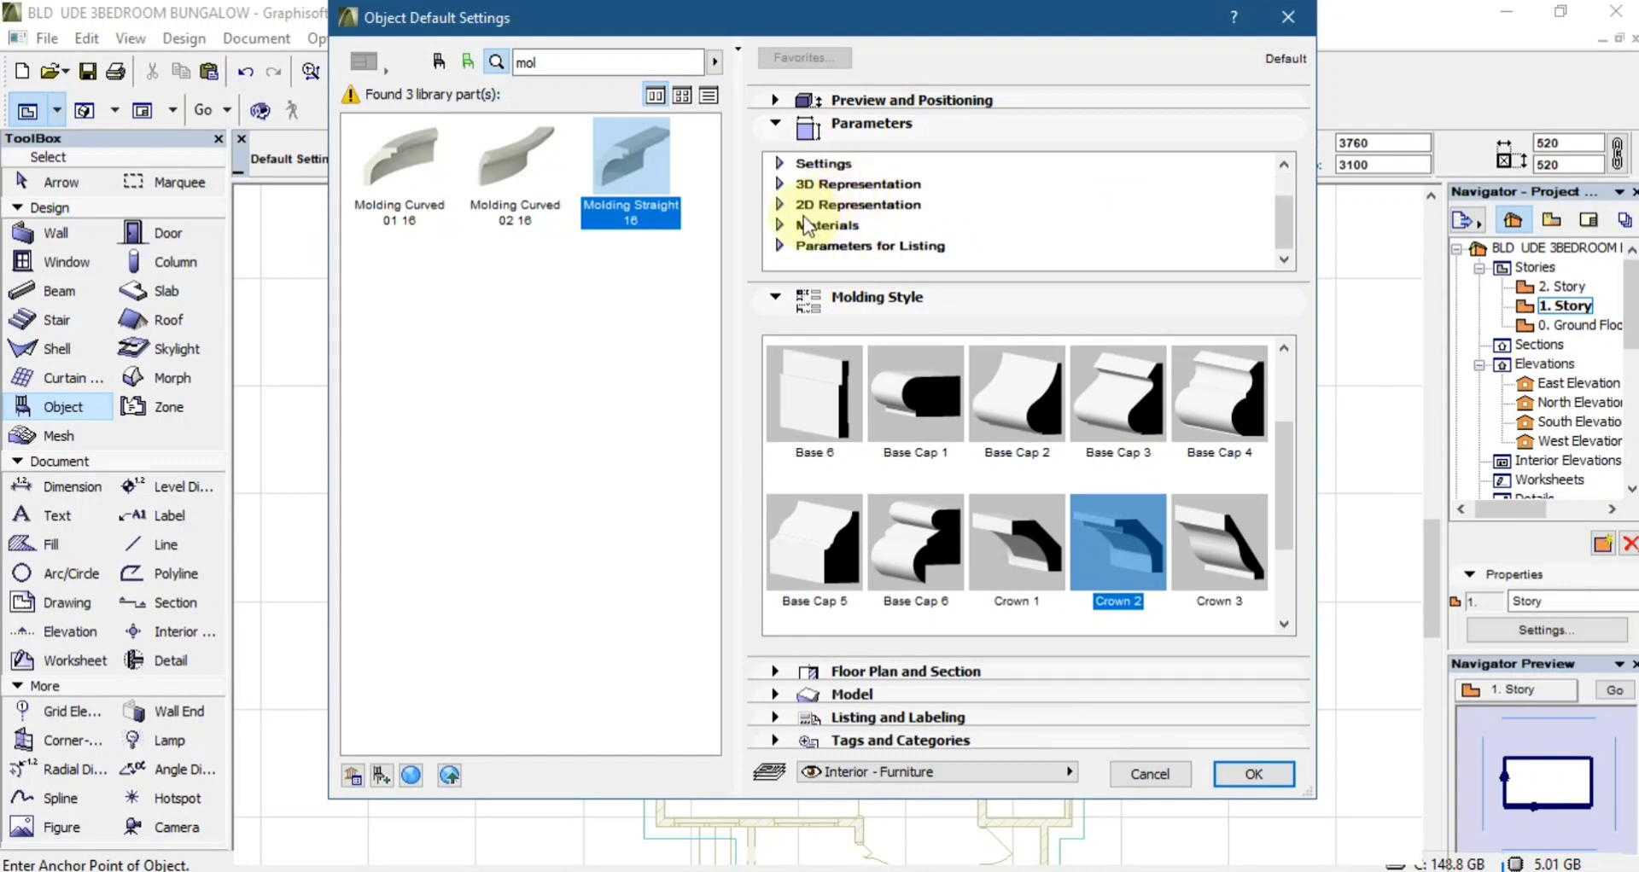
pyautogui.click(780, 225)
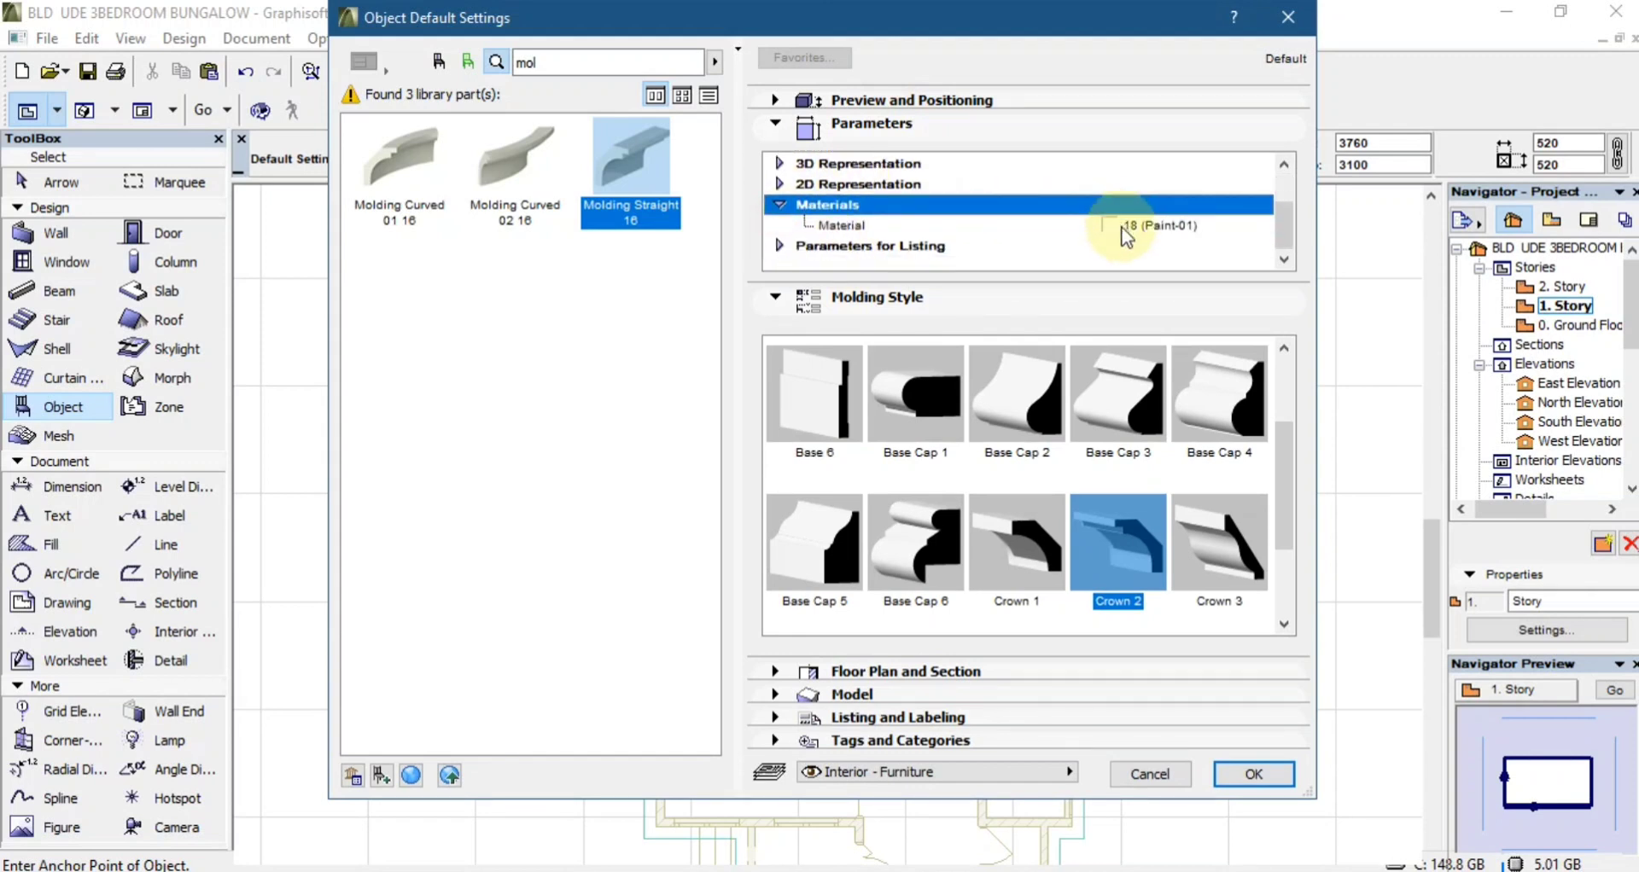
pyautogui.click(1103, 227)
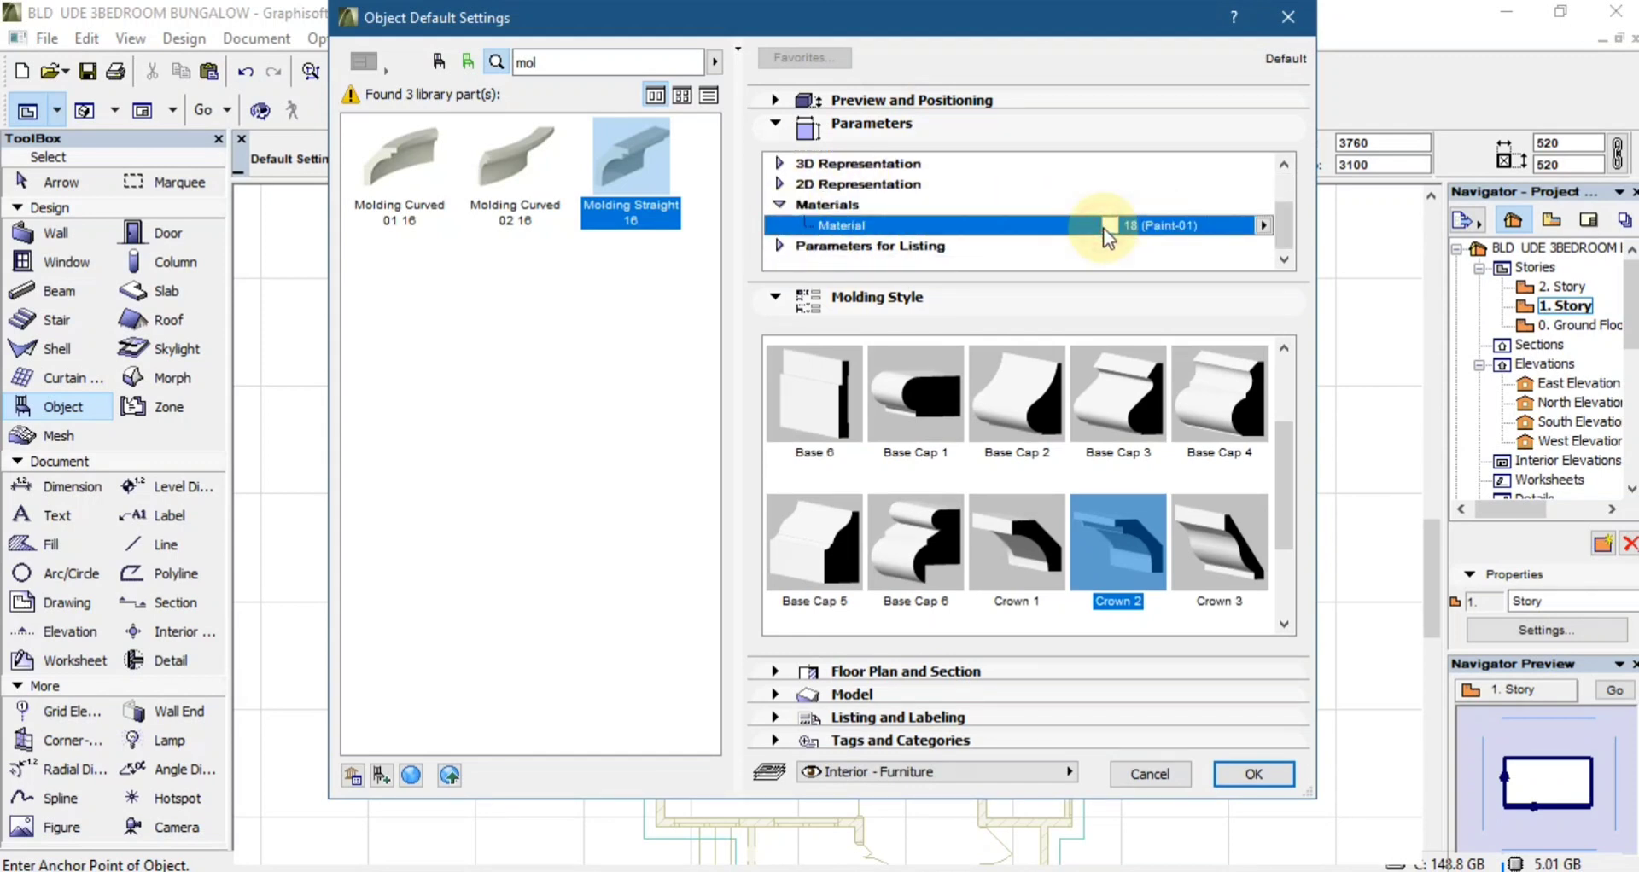
pyautogui.click(1259, 226)
pyautogui.click(1255, 229)
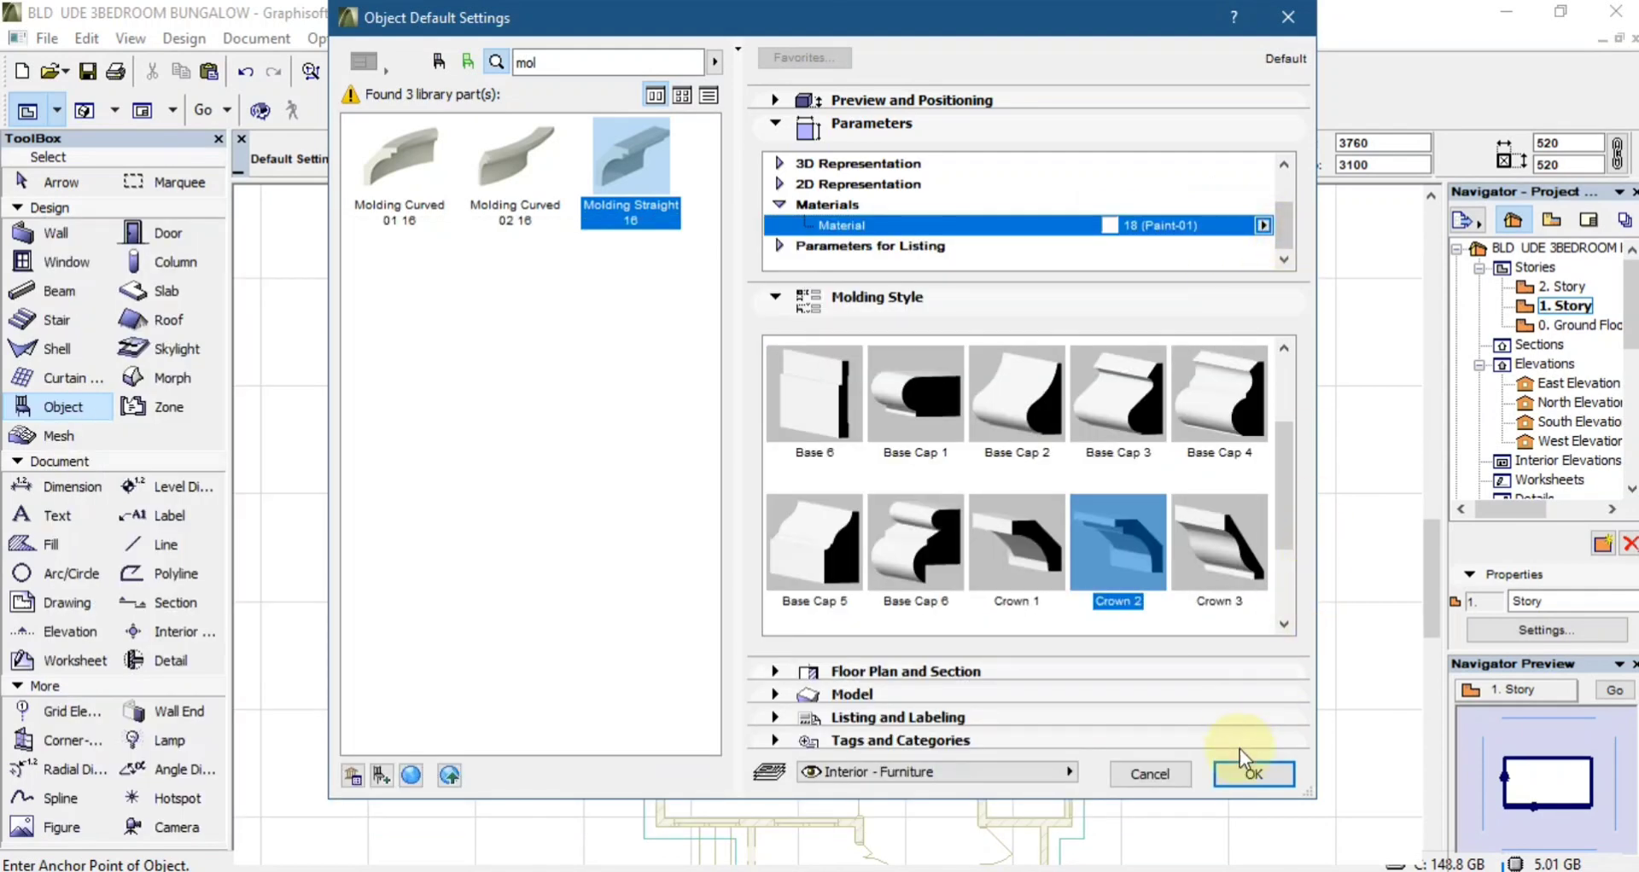
pyautogui.click(1251, 773)
# - Place the straight molding just outside the slab's lower edge and move its inner corner onto the slab's lower-left corner
pyautogui.scroll(-5, 998, 410)
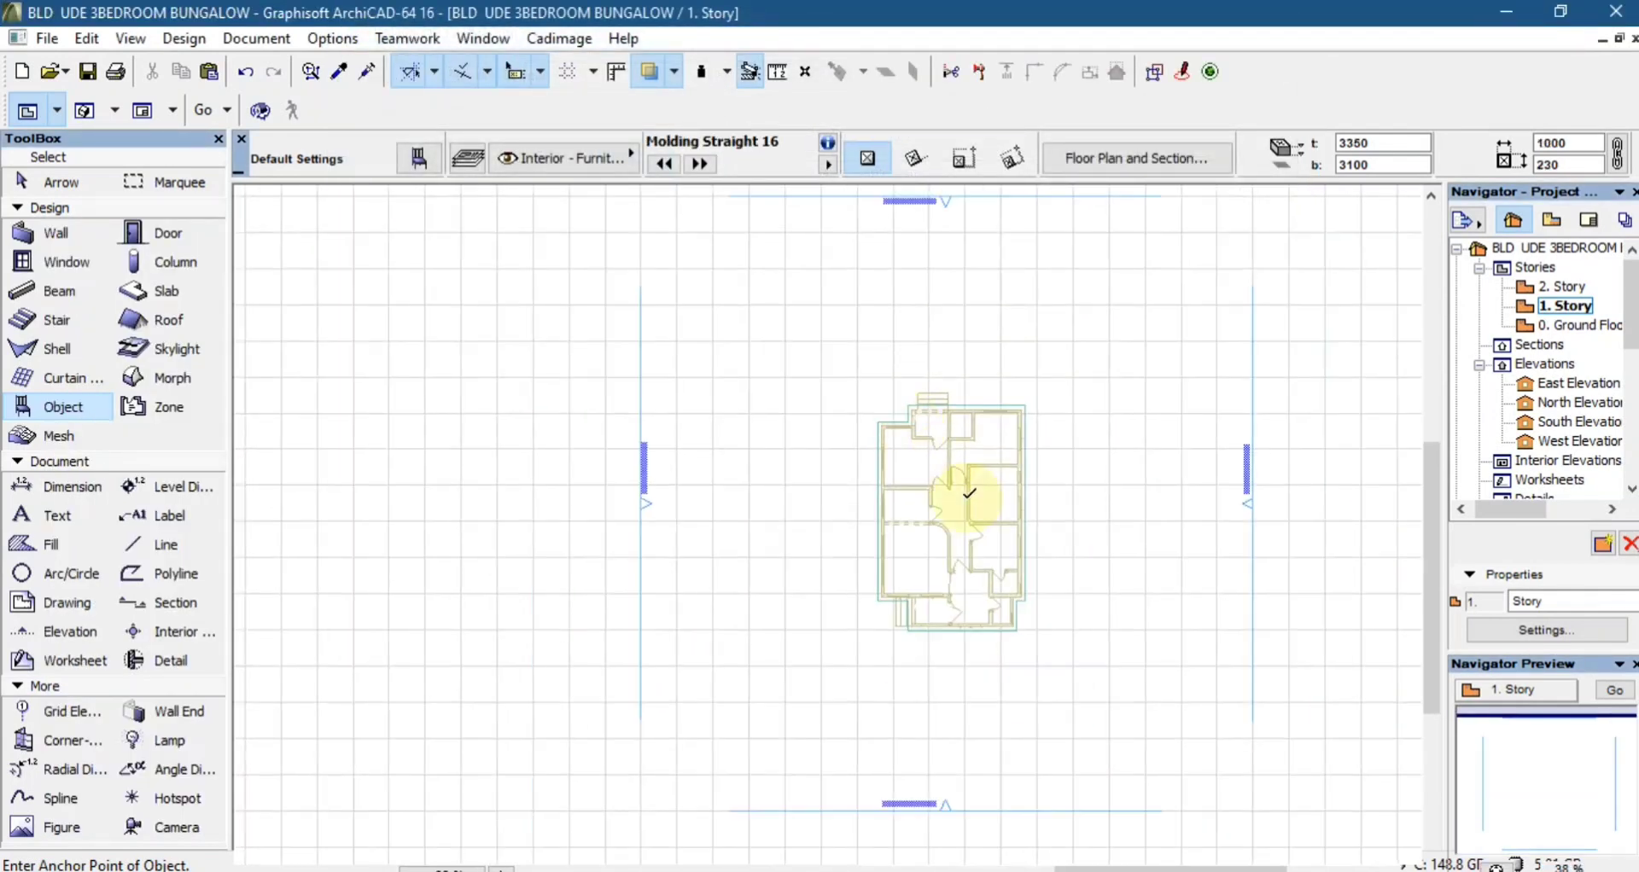
pyautogui.scroll(2, 875, 636)
pyautogui.scroll(4, 875, 636)
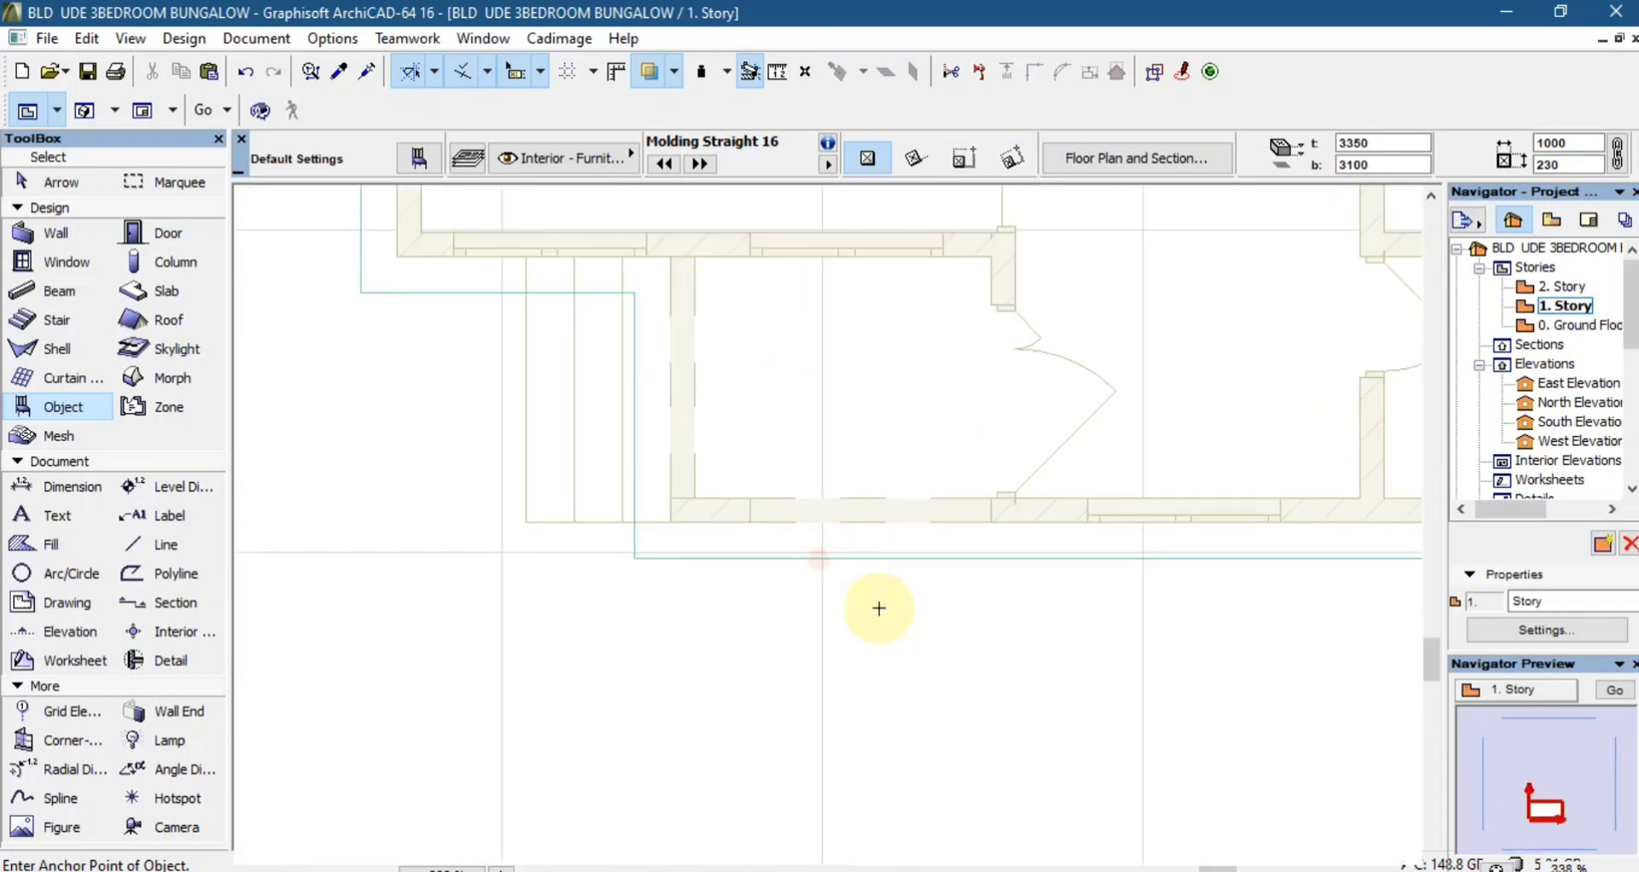
pyautogui.click(879, 608)
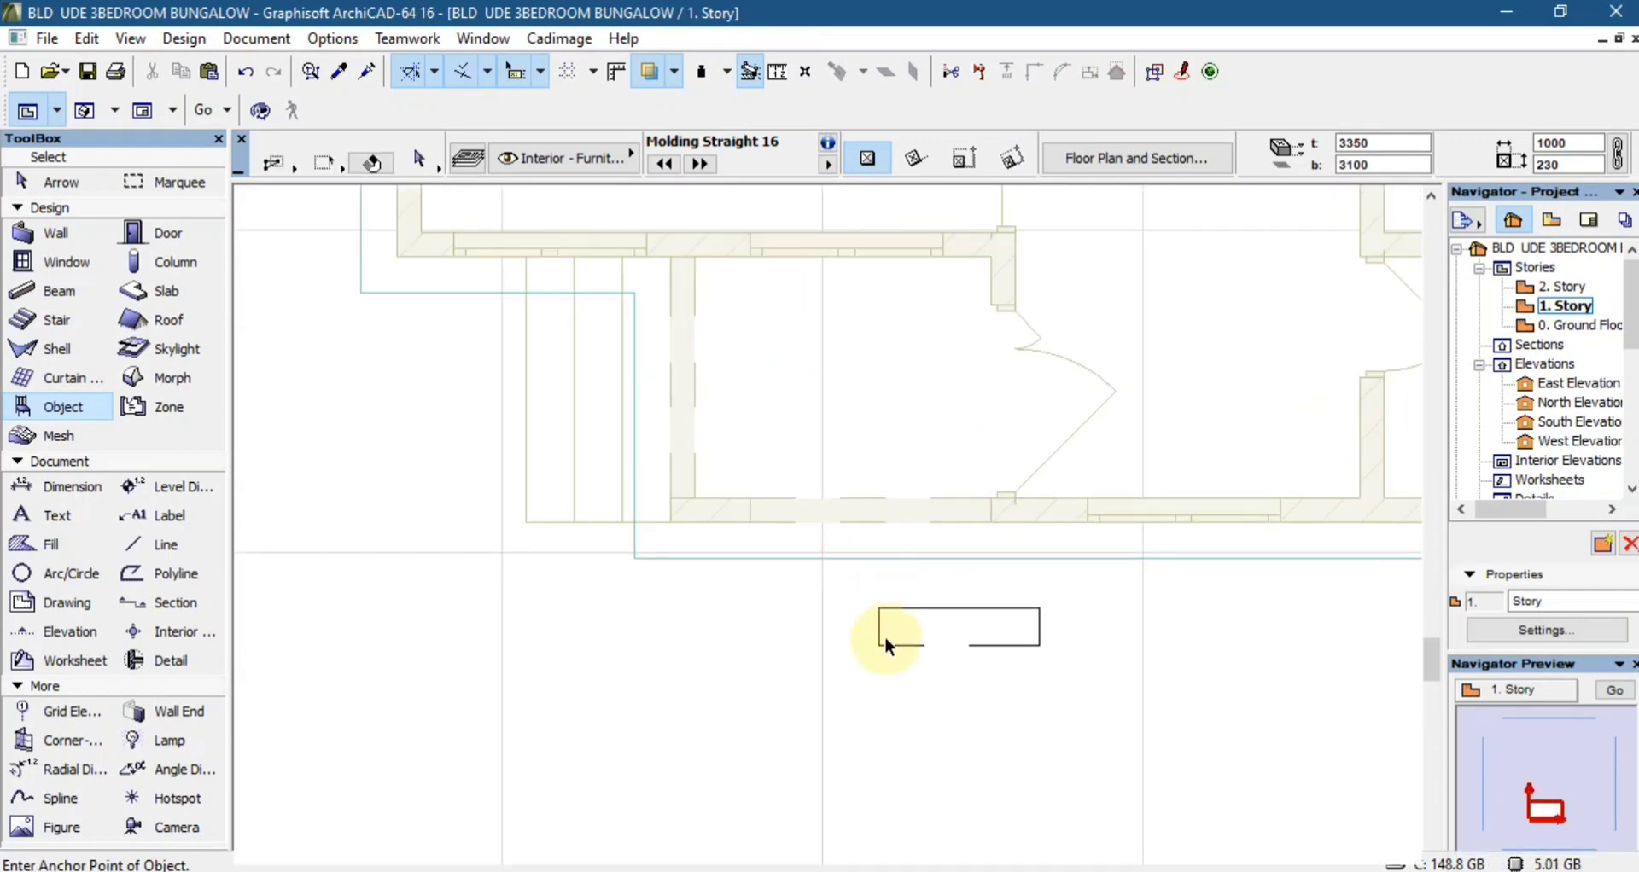
pyautogui.keyDown('shift'); pyautogui.click(879, 646); pyautogui.keyUp('shift')
pyautogui.hotkey('ctrl', 'd')
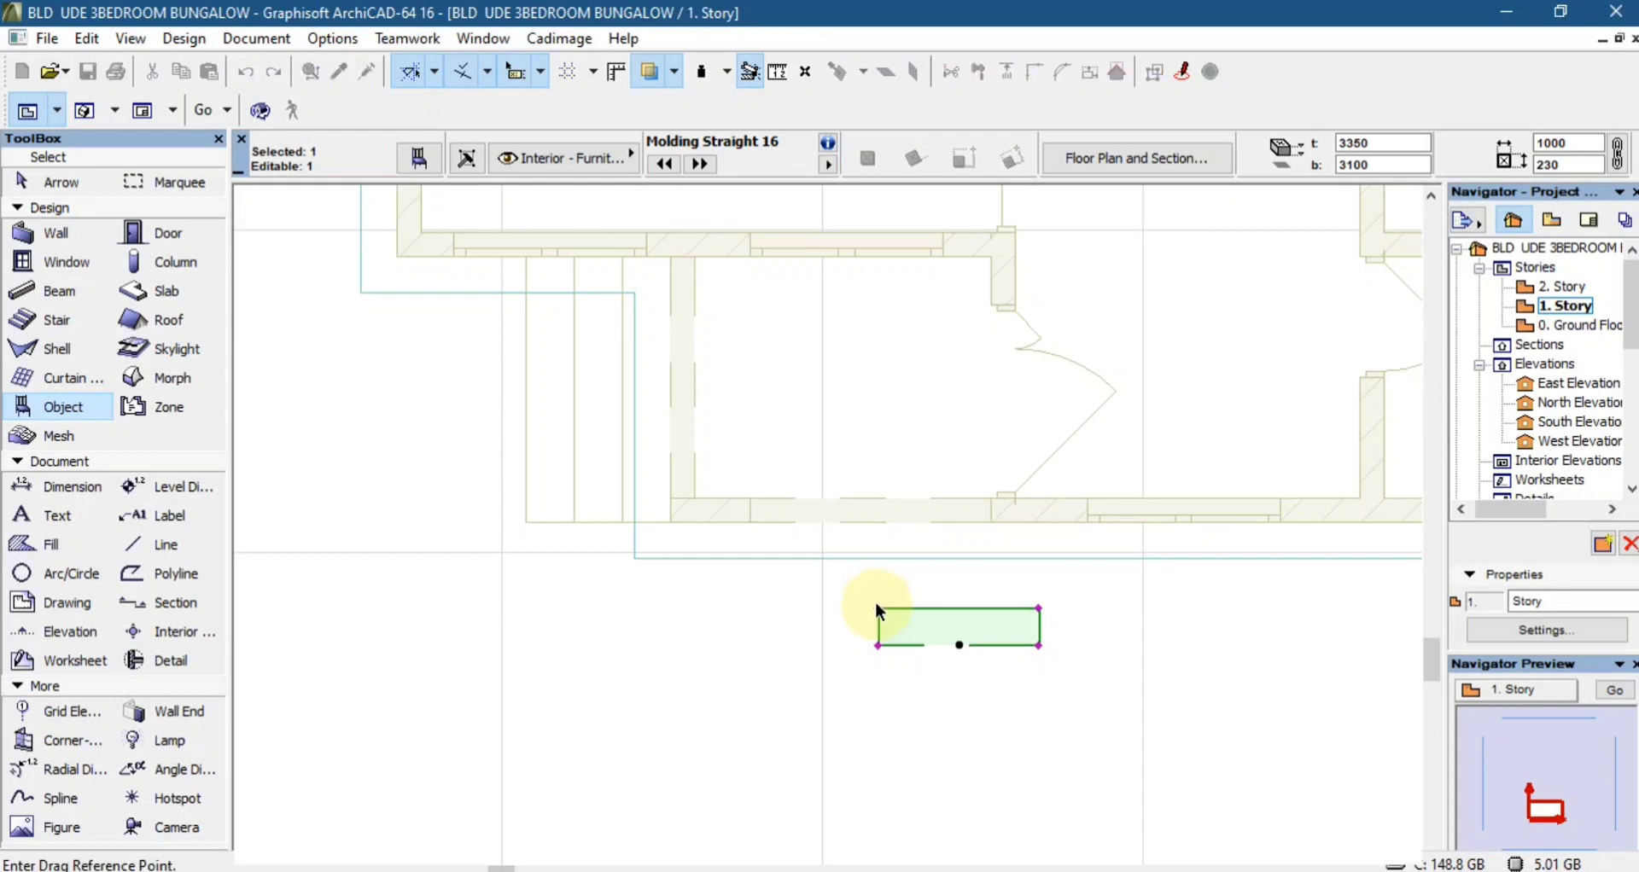
pyautogui.click(878, 609)
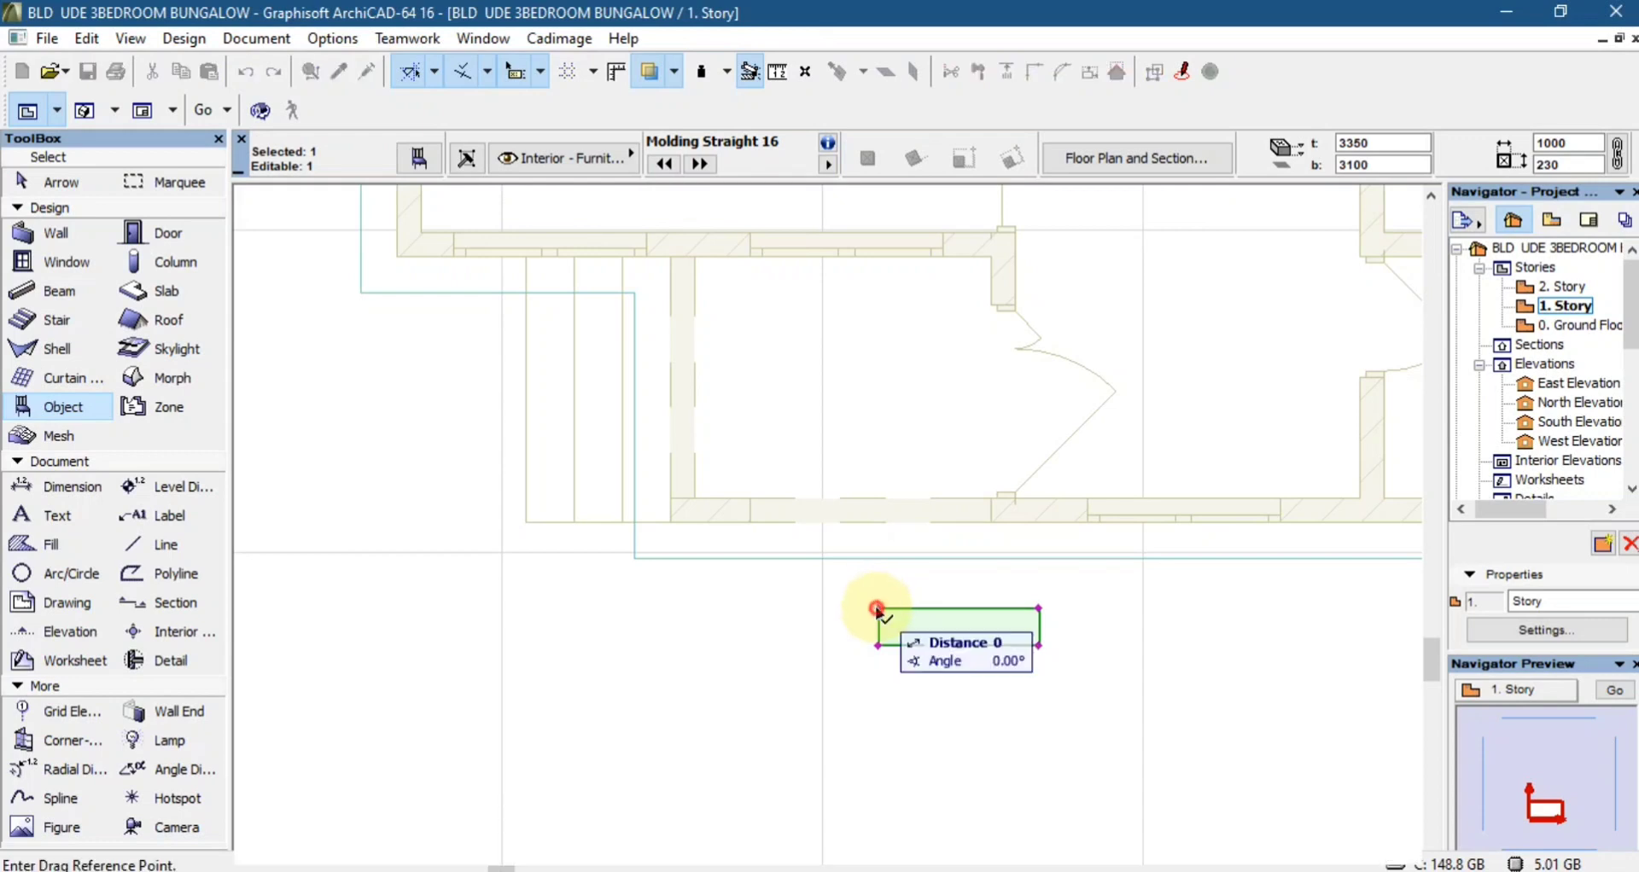
pyautogui.click(635, 559)
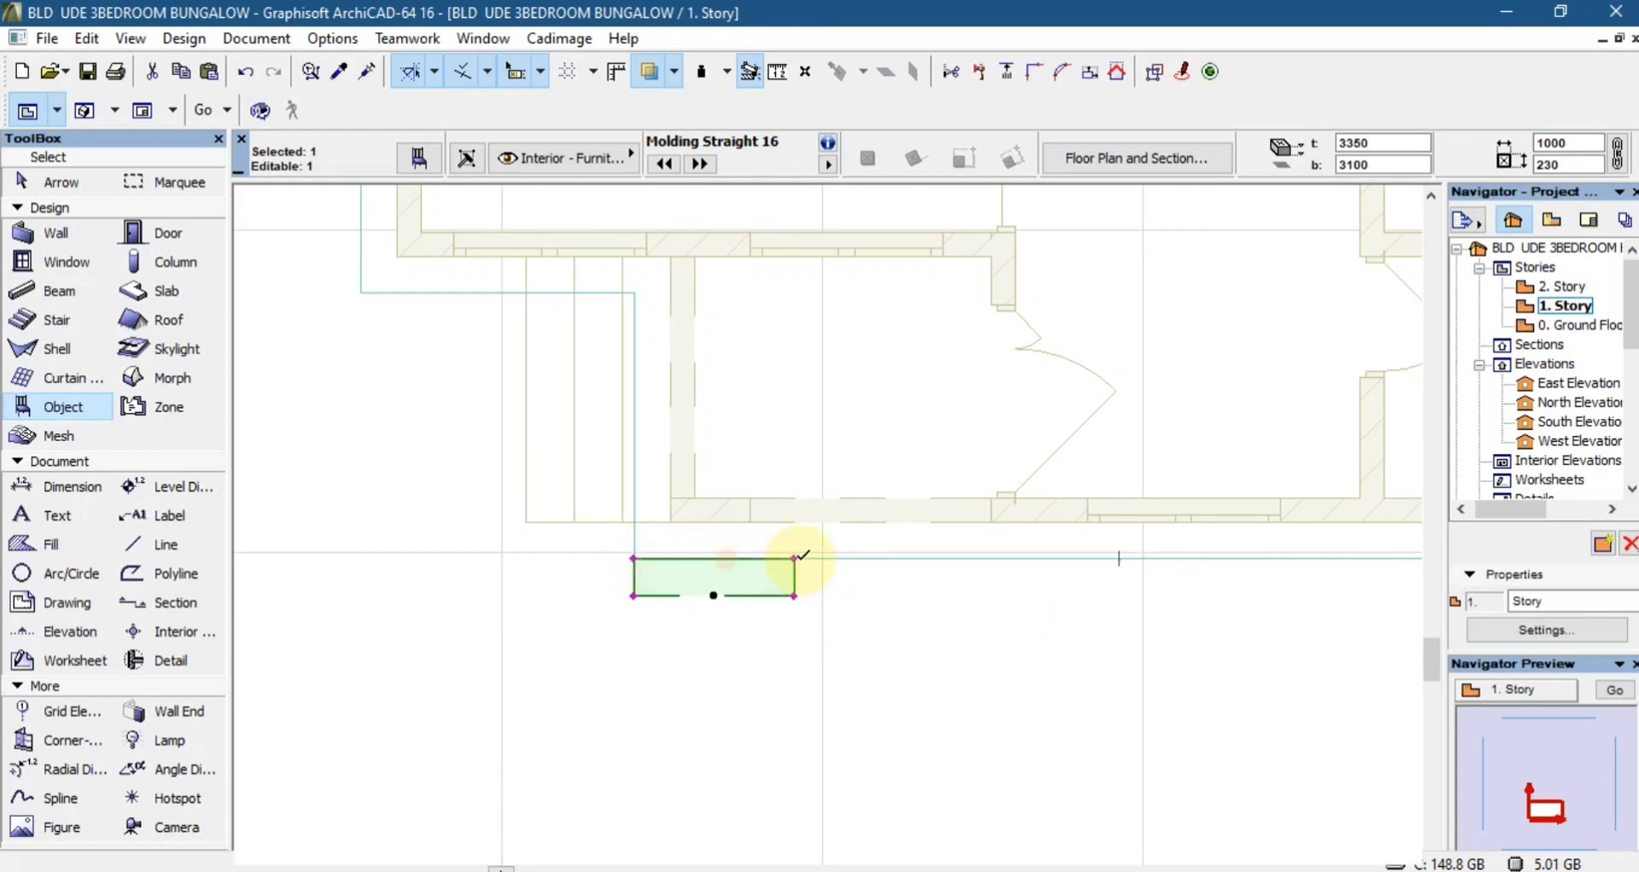
# - Stretch the molding along the slab's lower edge to the lower-right corner, making it 6050 long, and deselect it
pyautogui.click(794, 559)
pyautogui.scroll(-4, 959, 554)
pyautogui.scroll(4, 1107, 559)
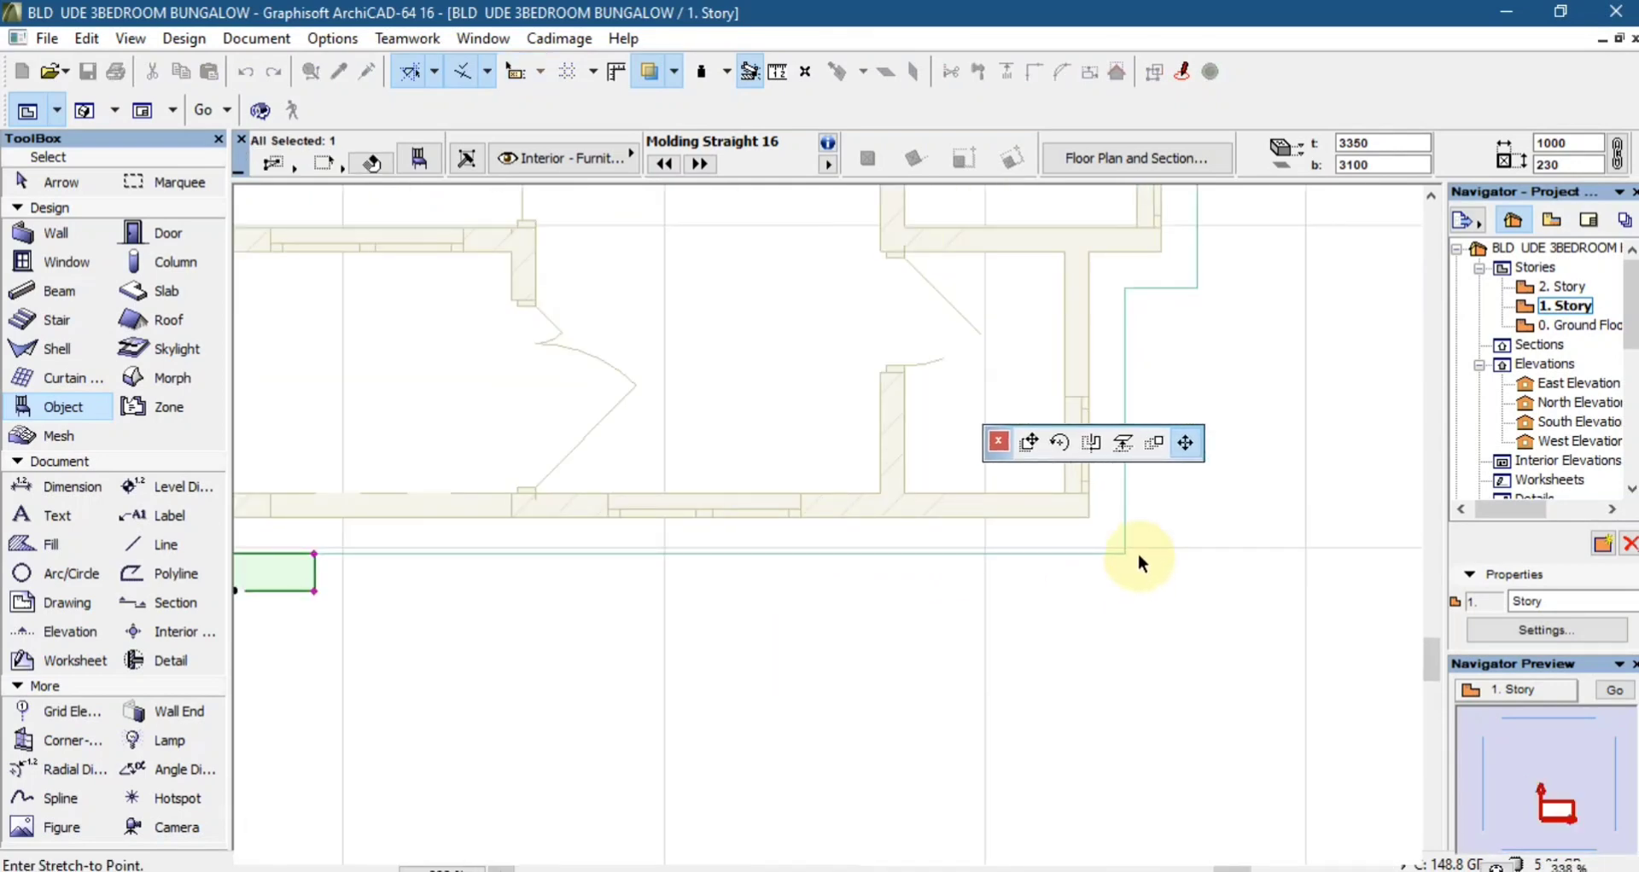
pyautogui.click(1126, 555)
pyautogui.scroll(-3, 1079, 513)
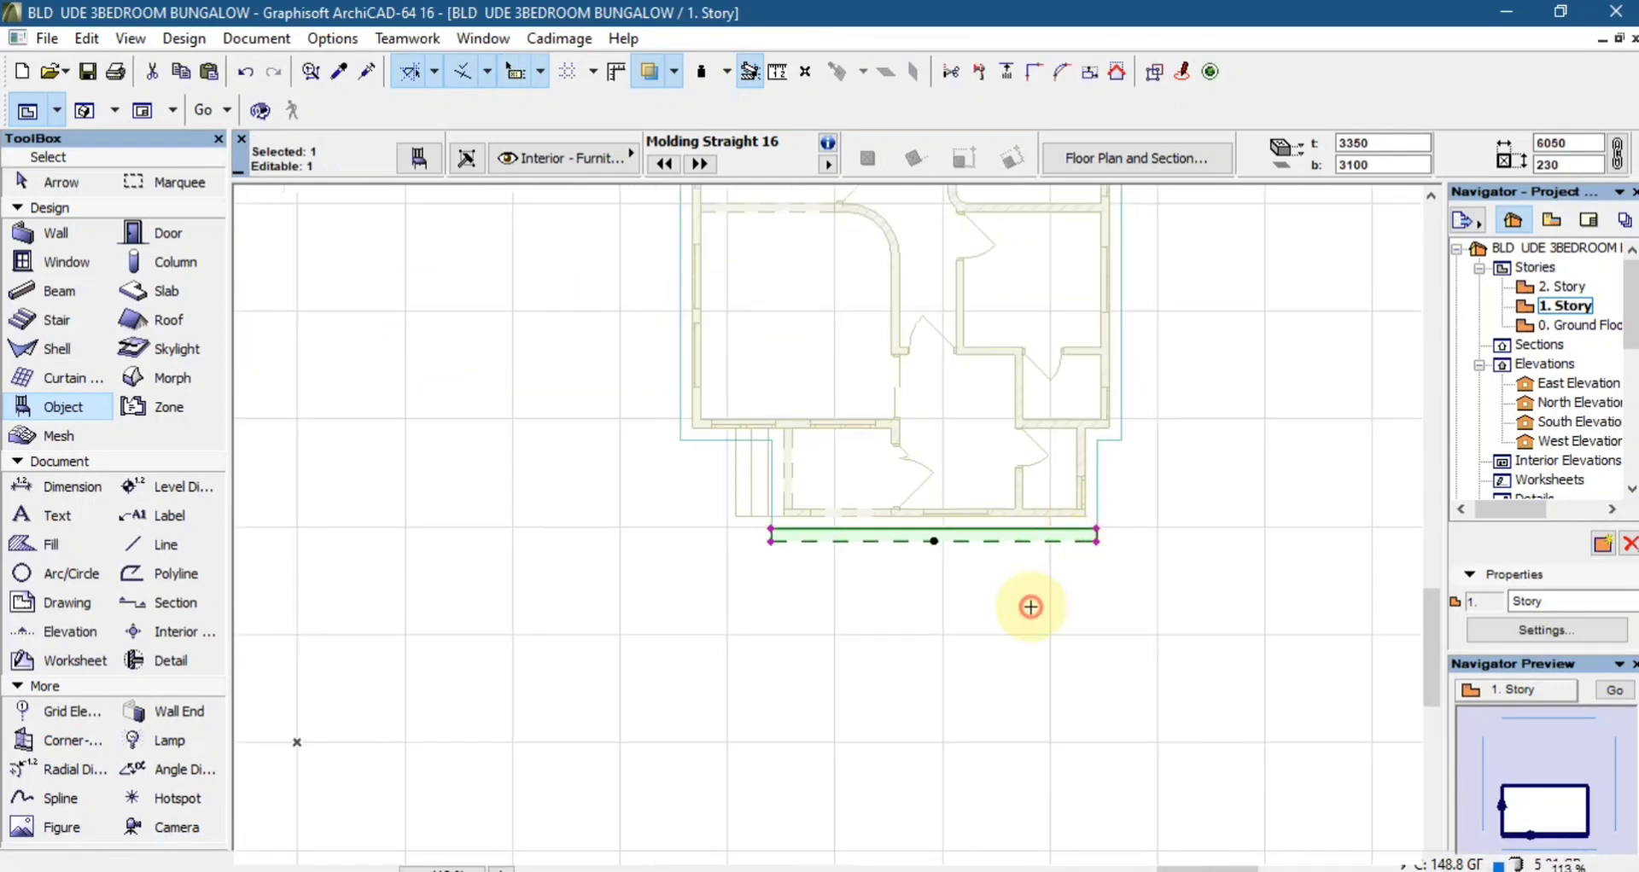
pyautogui.press('Escape')
# - Select the East Elevation marker on the plan and open its elevation view
pyautogui.scroll(-2, 868, 394)
pyautogui.scroll(2, 905, 443)
pyautogui.scroll(-3, 912, 482)
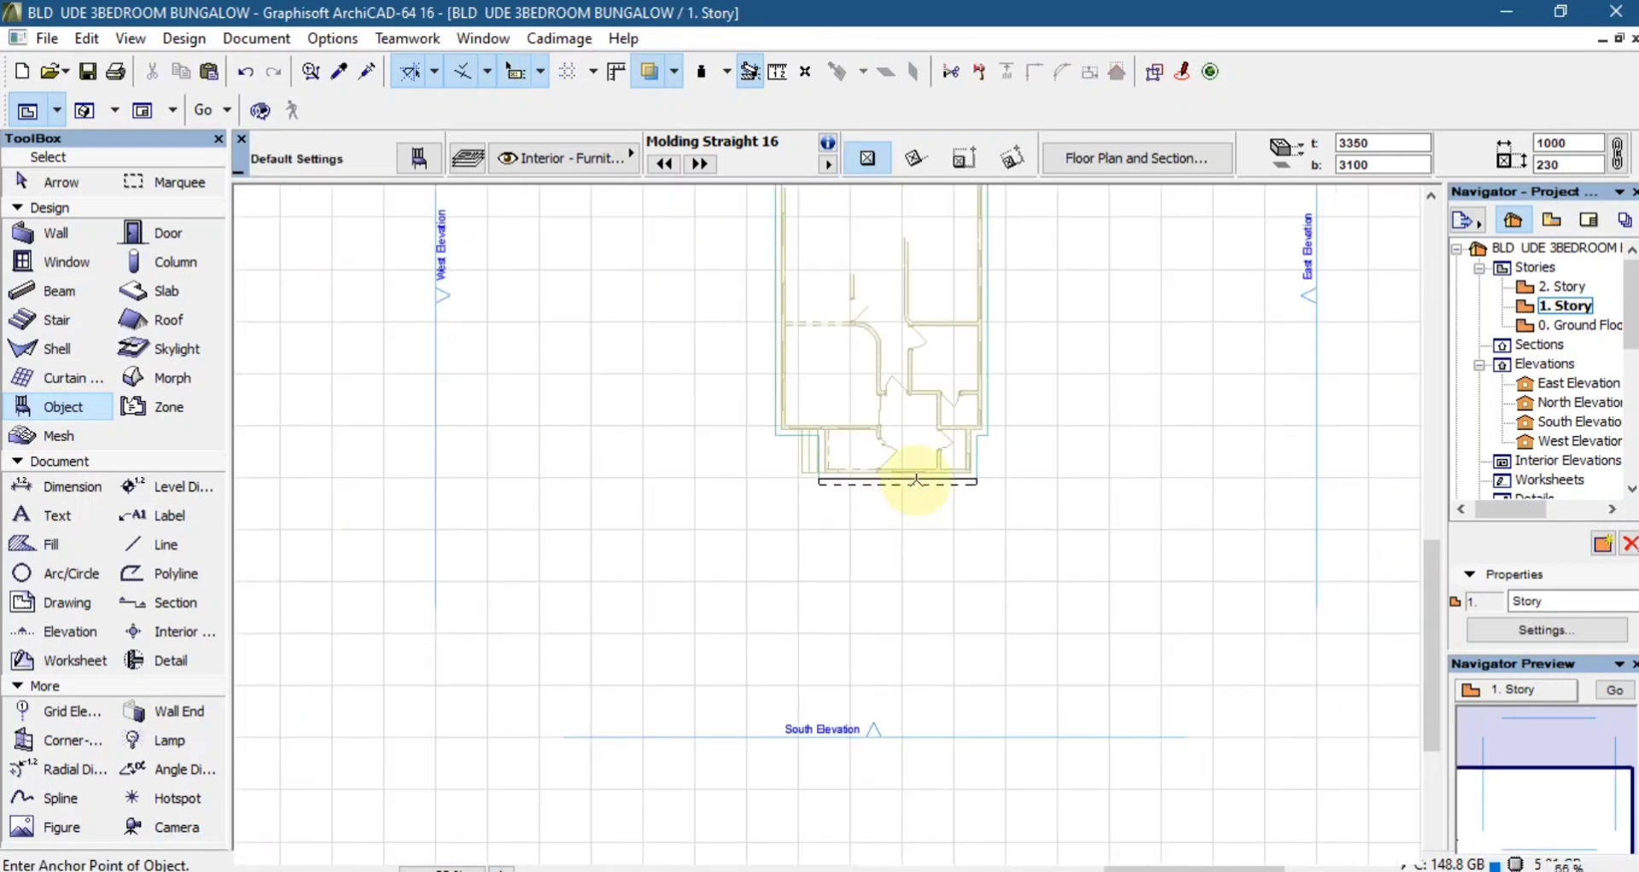
pyautogui.scroll(3, 917, 478)
pyautogui.scroll(3, 953, 478)
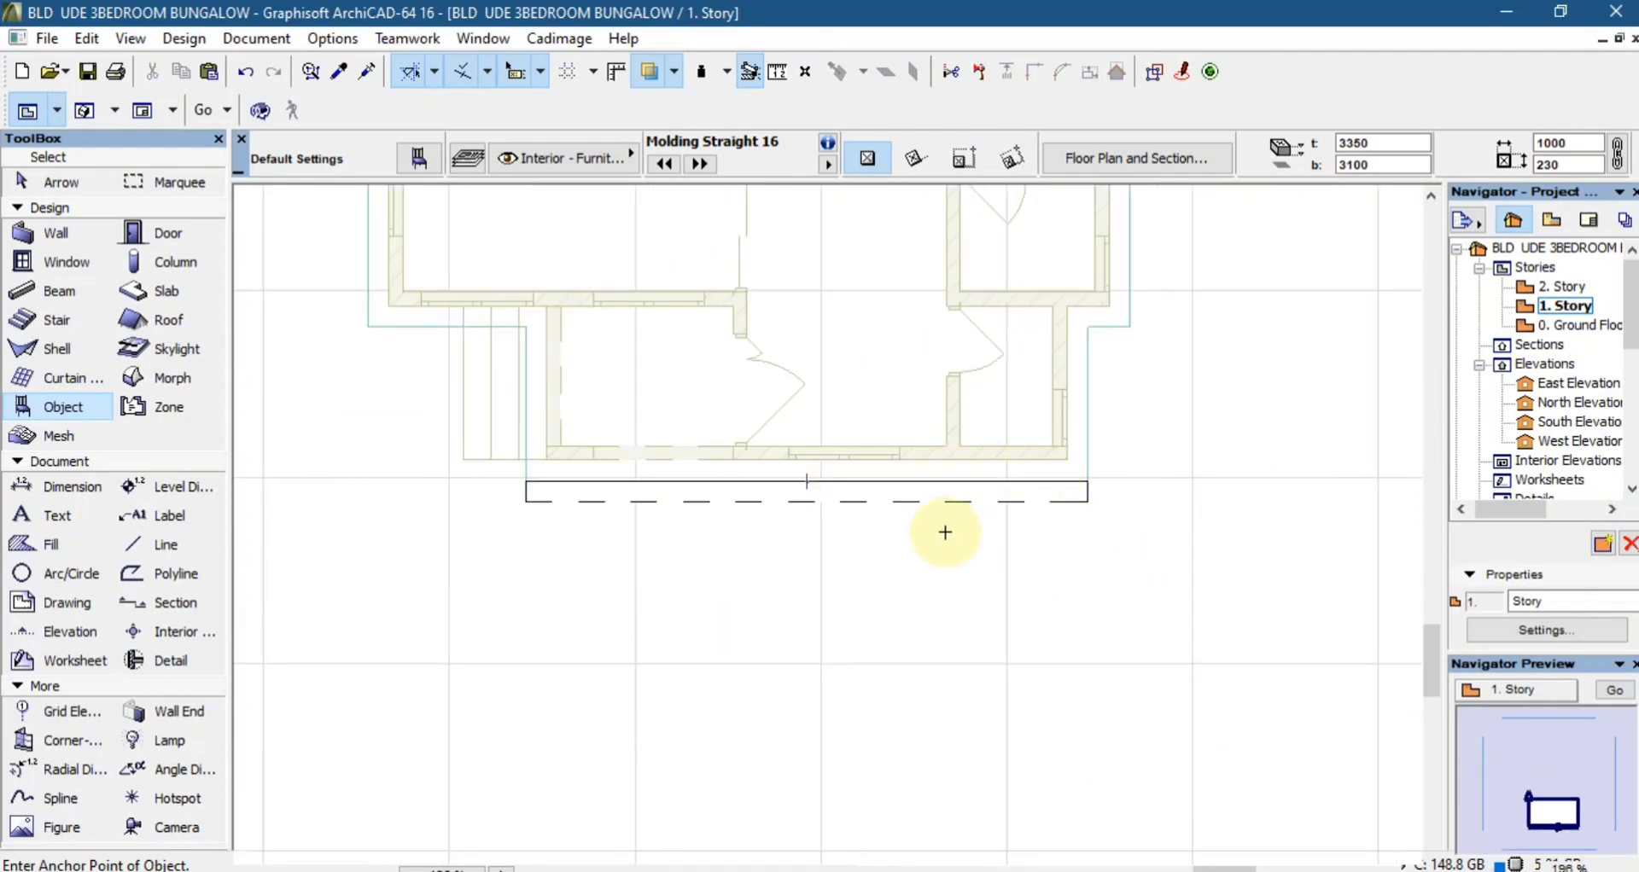
pyautogui.scroll(-5, 933, 486)
pyautogui.scroll(3, 932, 490)
pyautogui.scroll(-4, 940, 526)
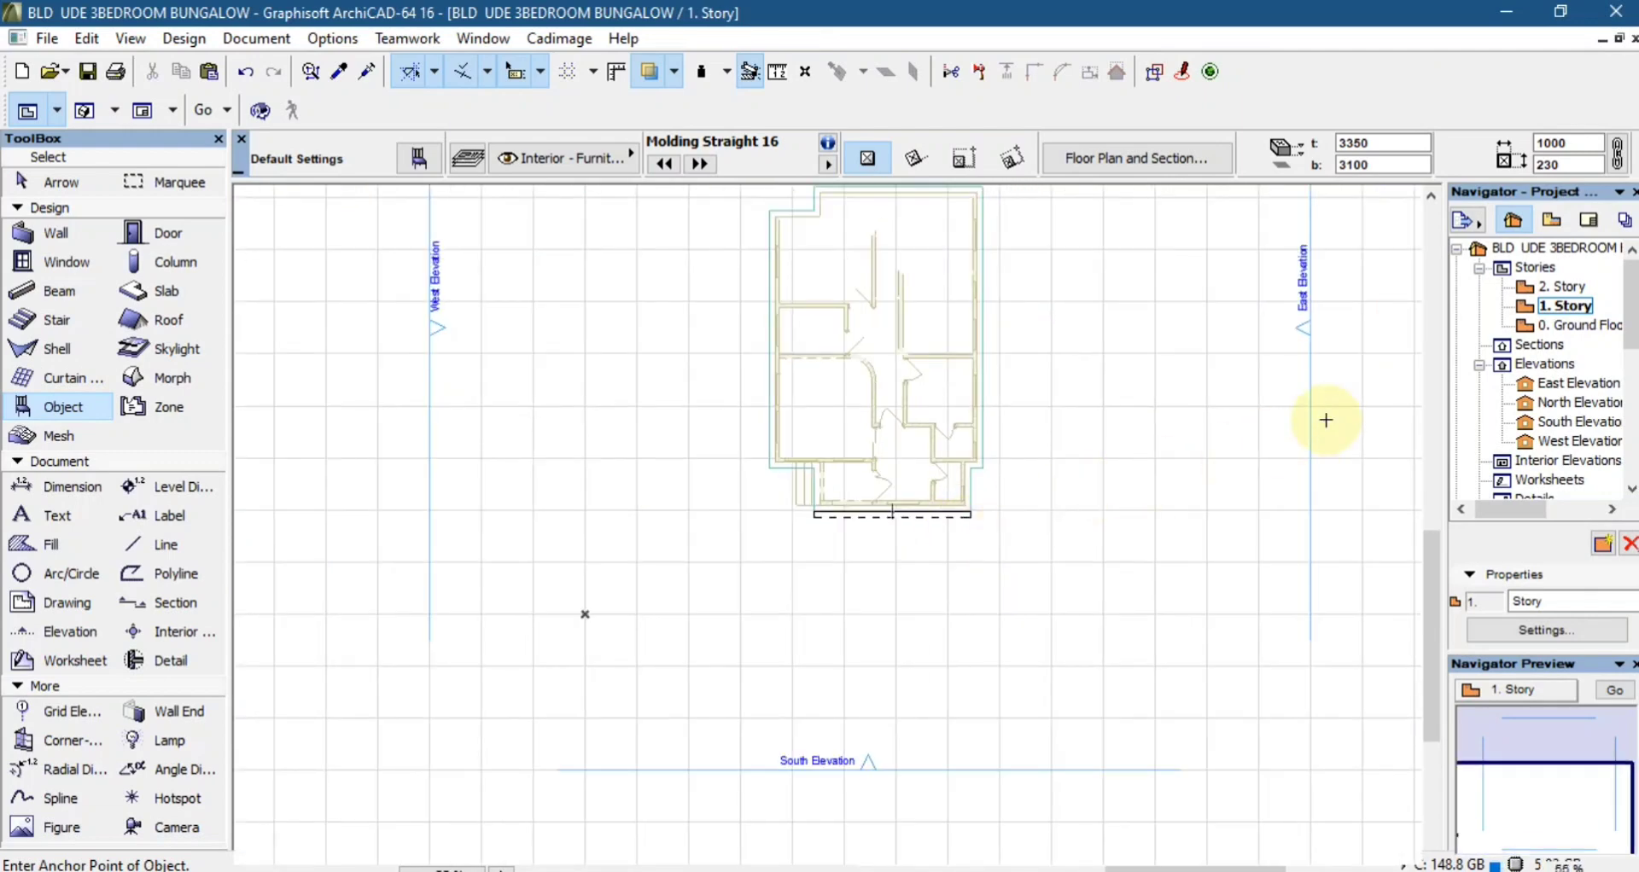
pyautogui.keyDown('shift'); pyautogui.moveTo(1333, 298); pyautogui.dragTo(1267, 409); pyautogui.keyUp('shift')
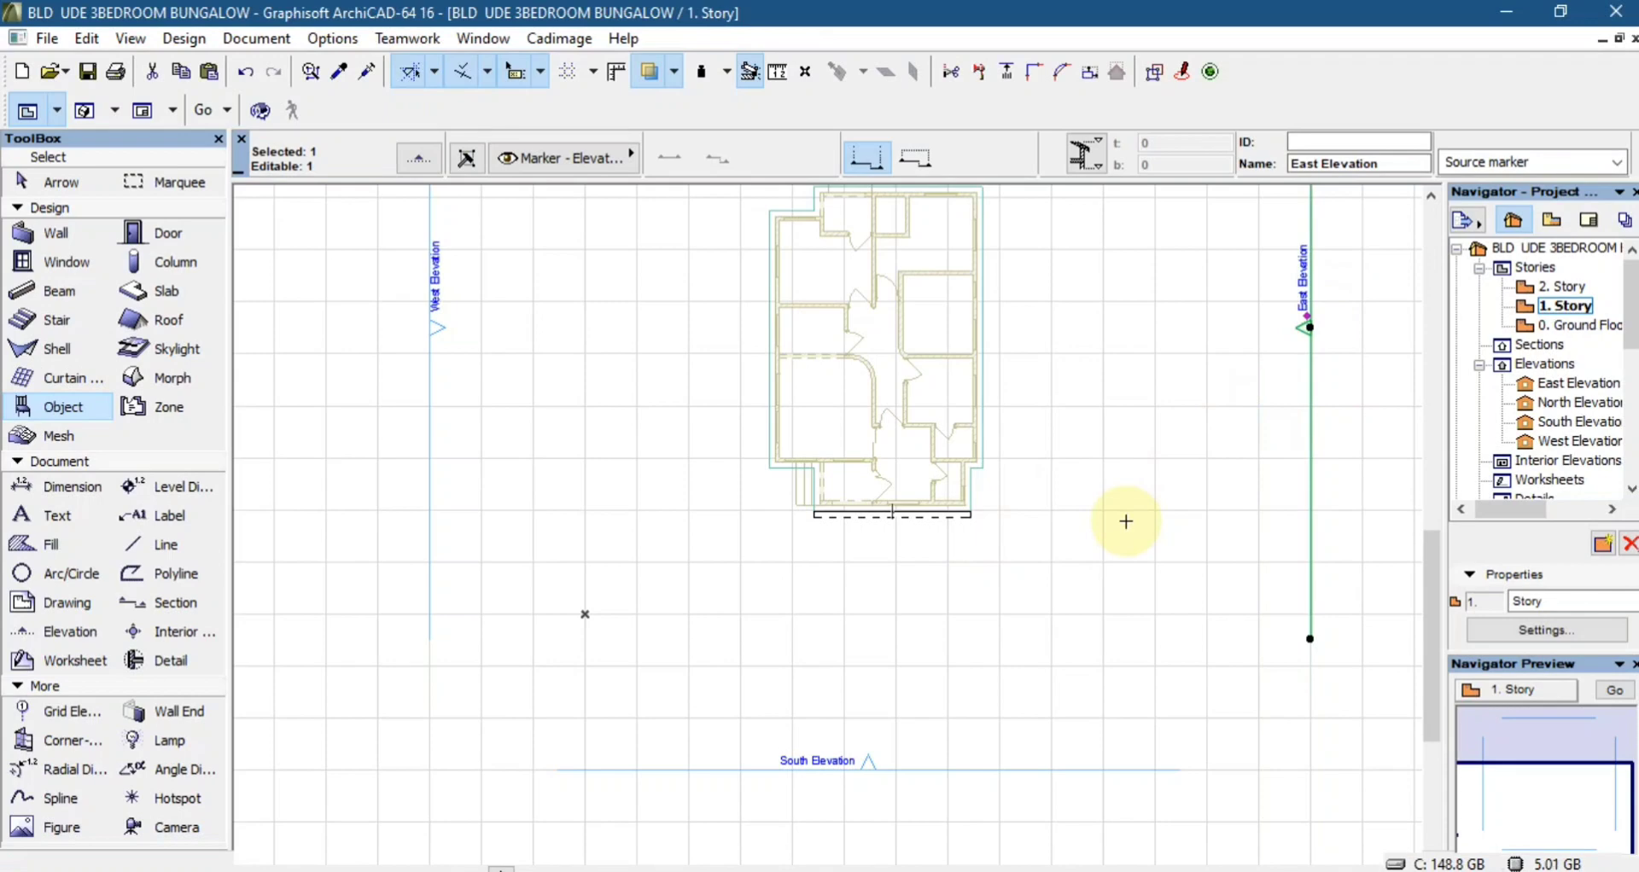
pyautogui.rightClick(1125, 521)
pyautogui.click(1178, 334)
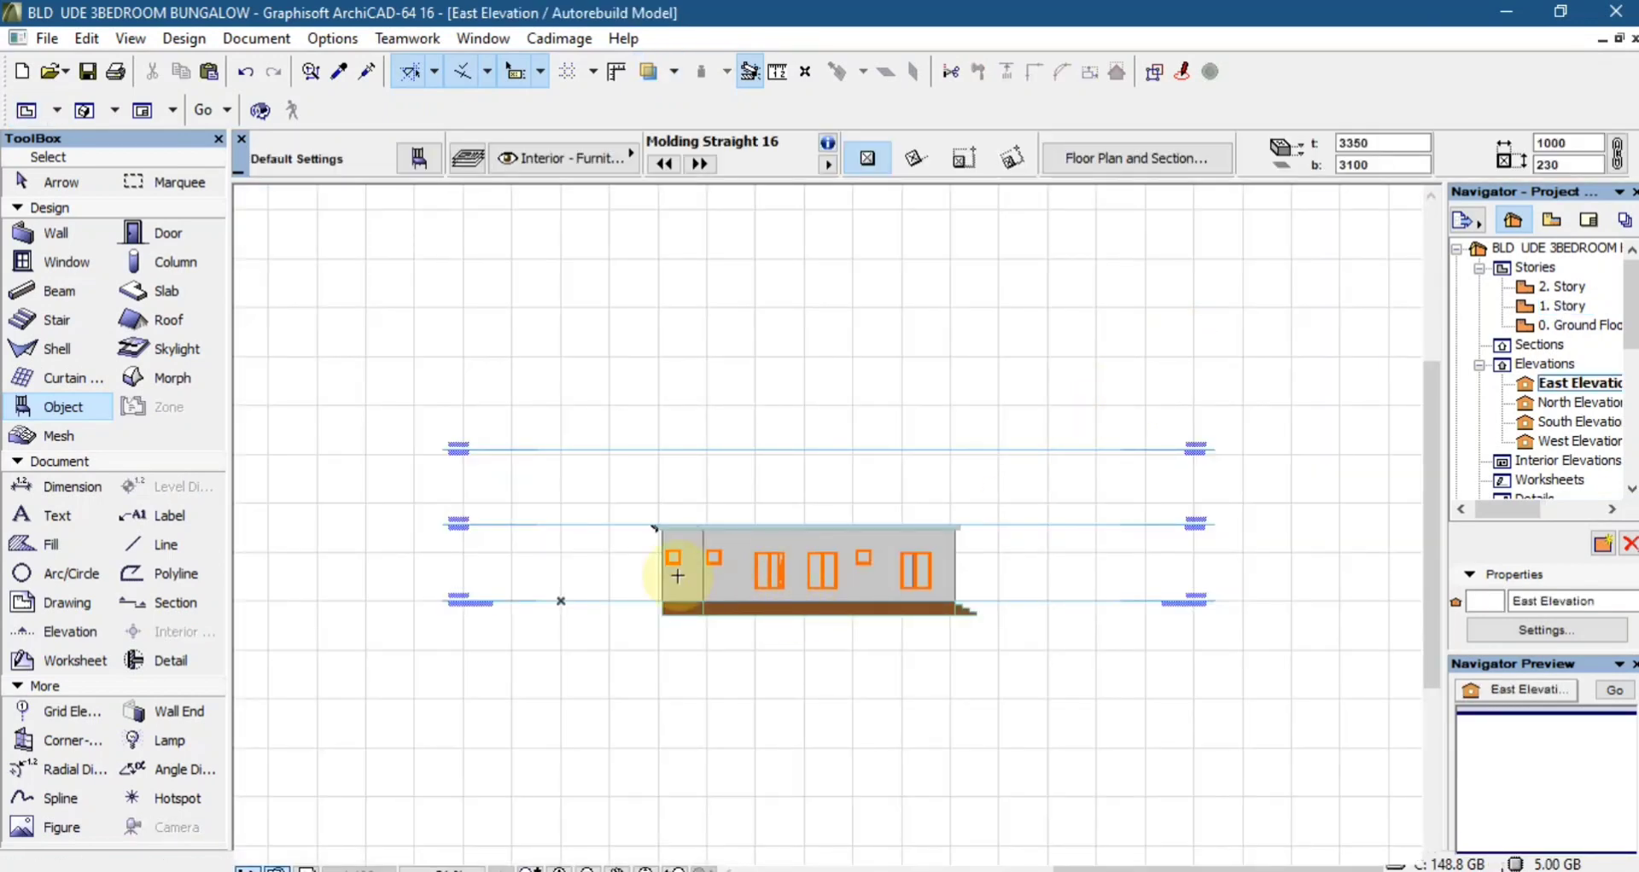
# - Move the molding straight up in the East Elevation so its bottom inner corner rests on the slab's top corner
pyautogui.scroll(8, 659, 539)
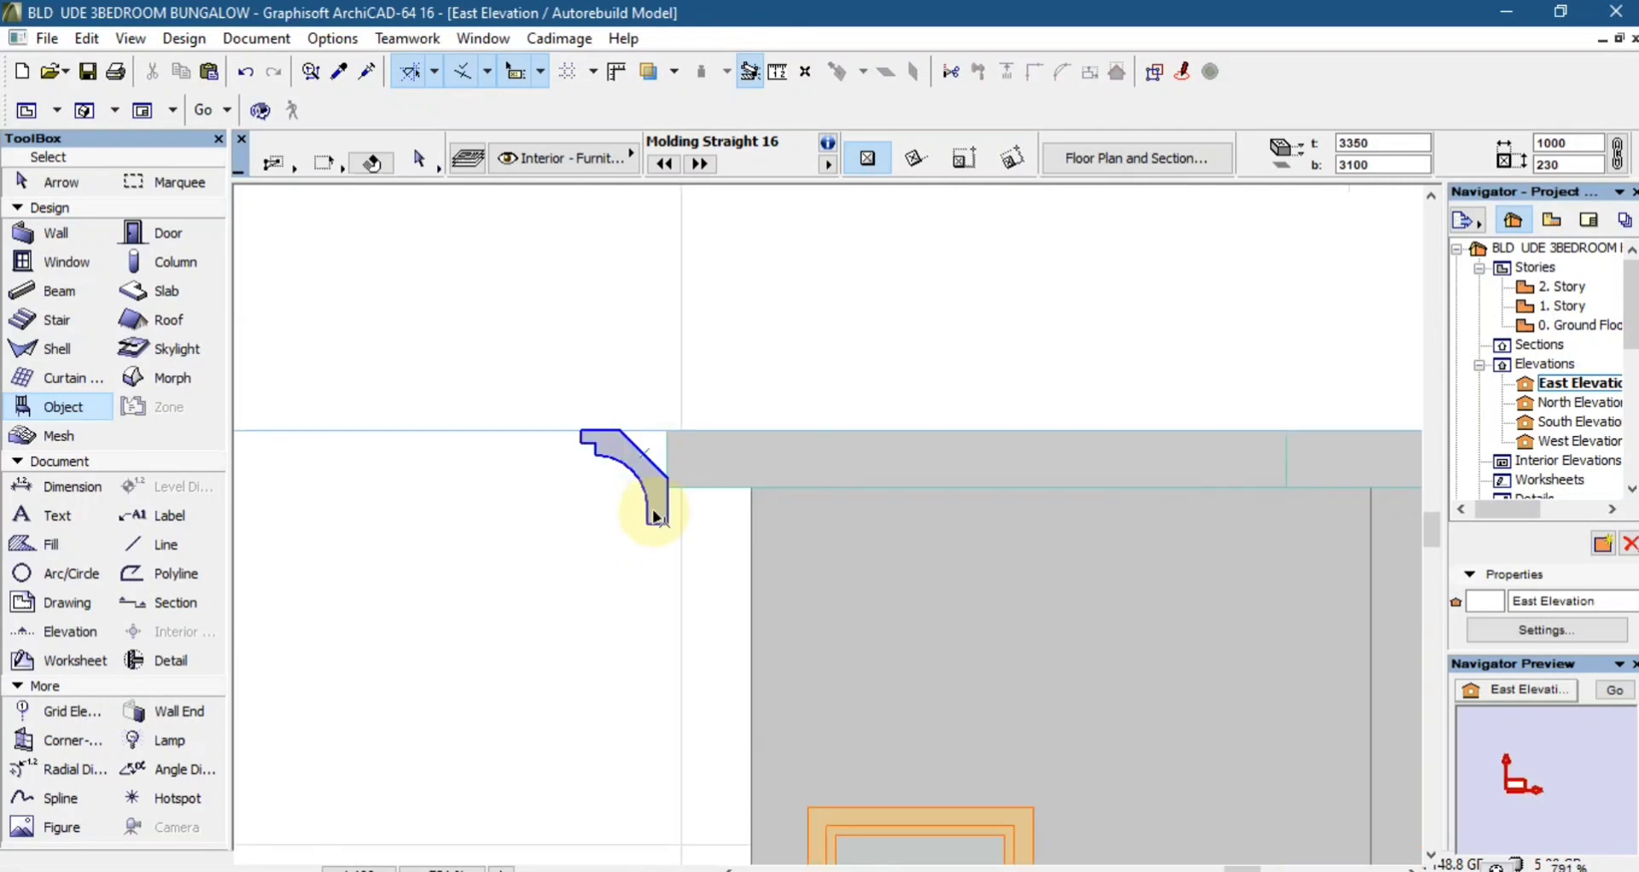
pyautogui.click(655, 517)
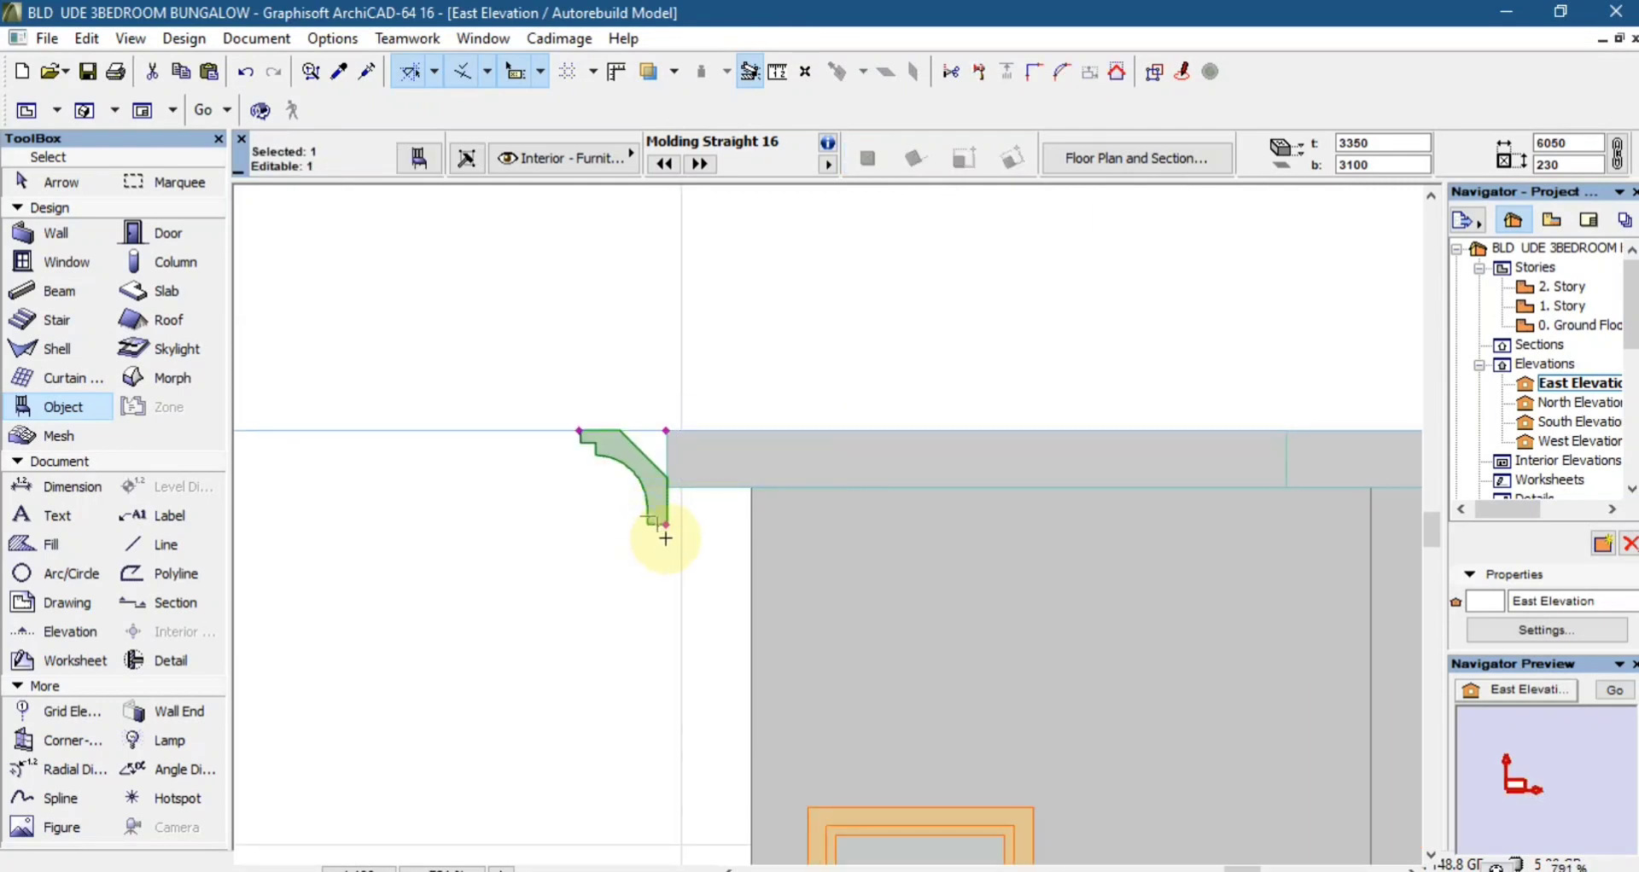
pyautogui.hotkey('ctrl', 'd')
pyautogui.click(665, 526)
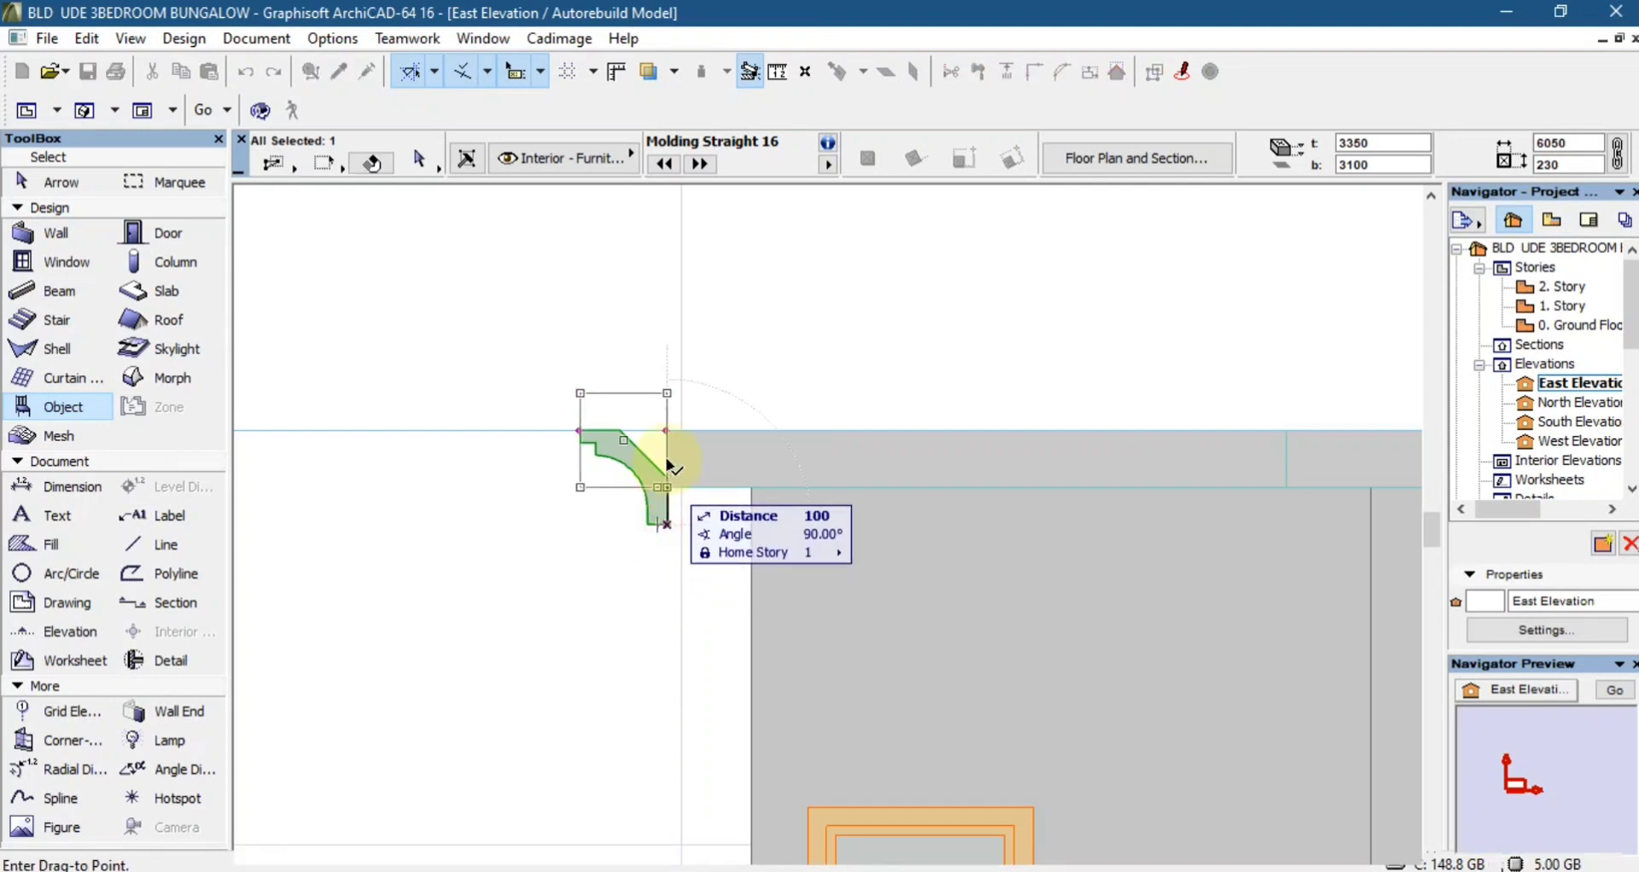
pyautogui.click(666, 431)
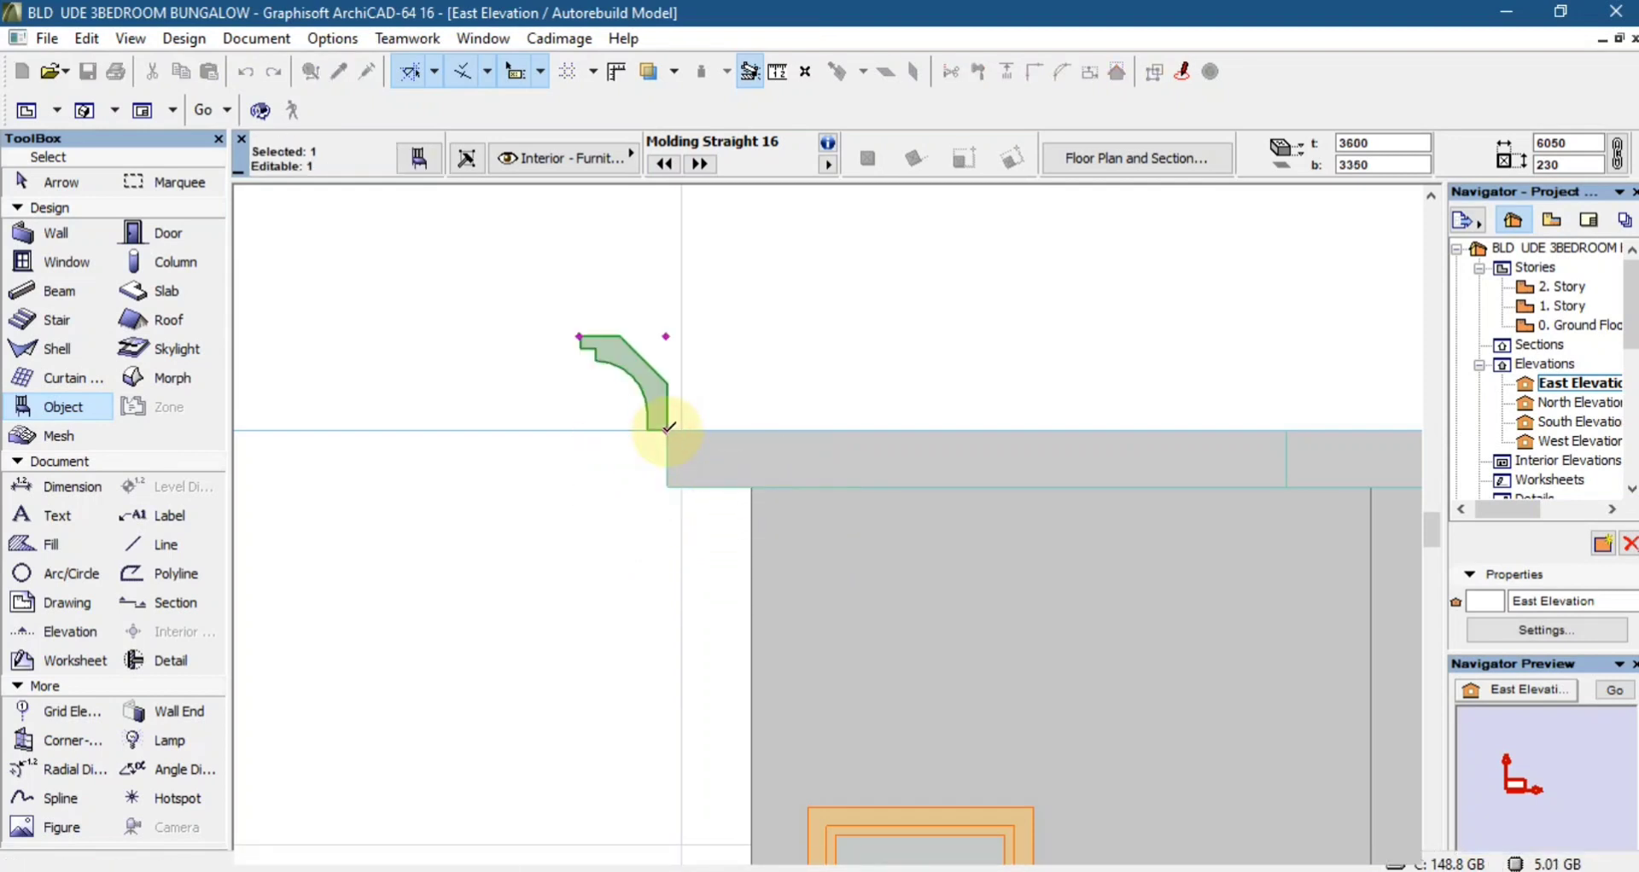
pyautogui.press('Escape')
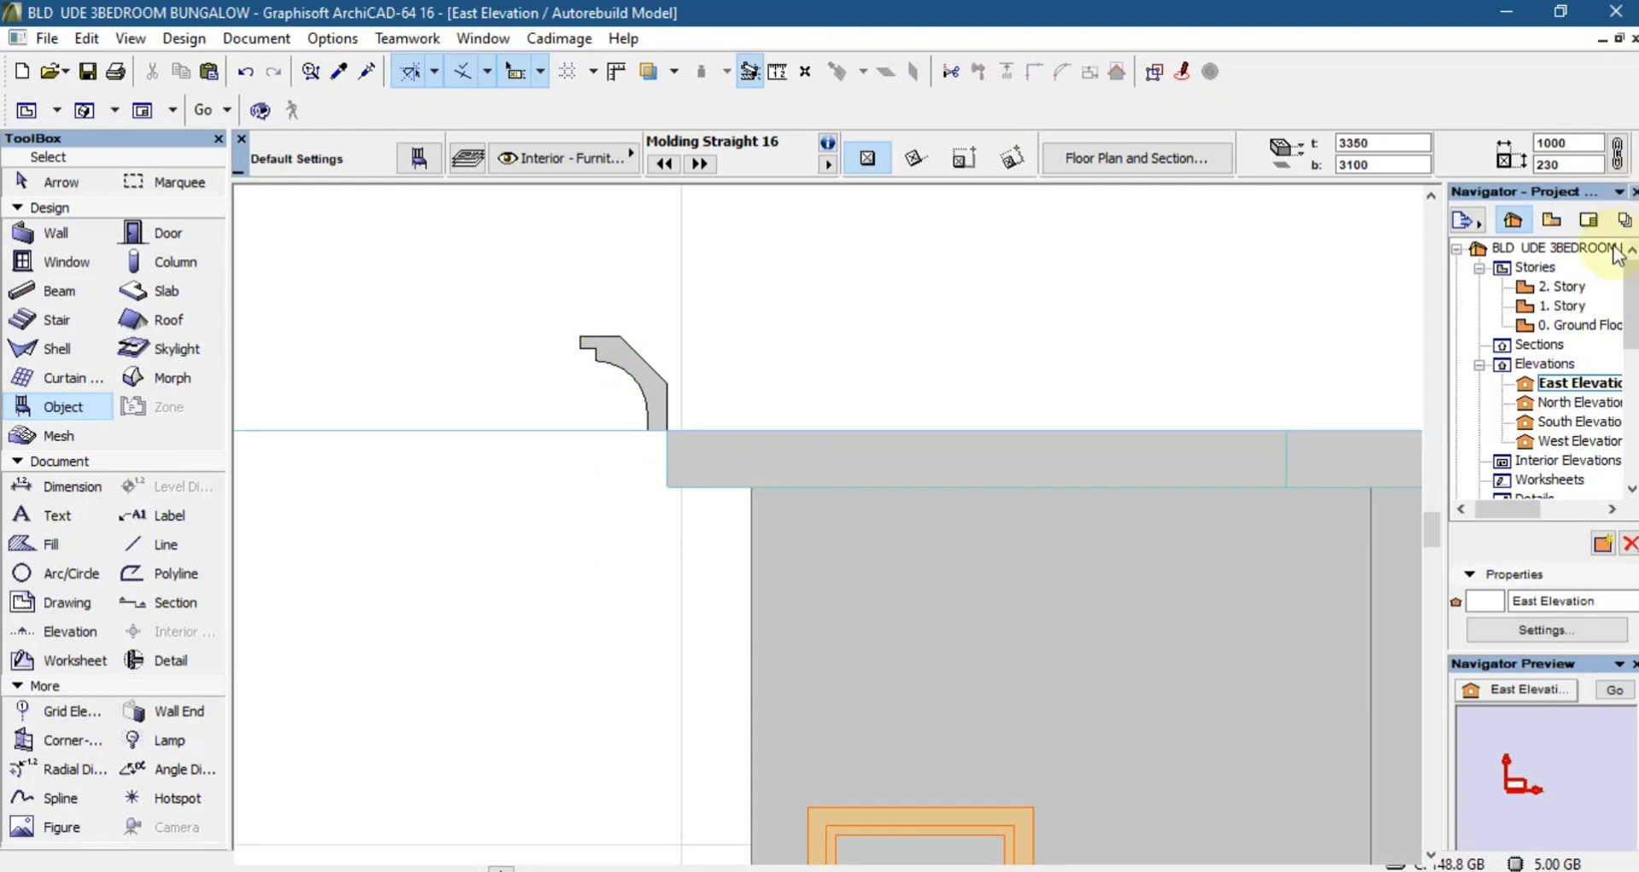
# - Return to 1. Story, select the lower-edge molding and miter its right end outward to a connecting angle of 135°
pyautogui.doubleClick(1567, 306)
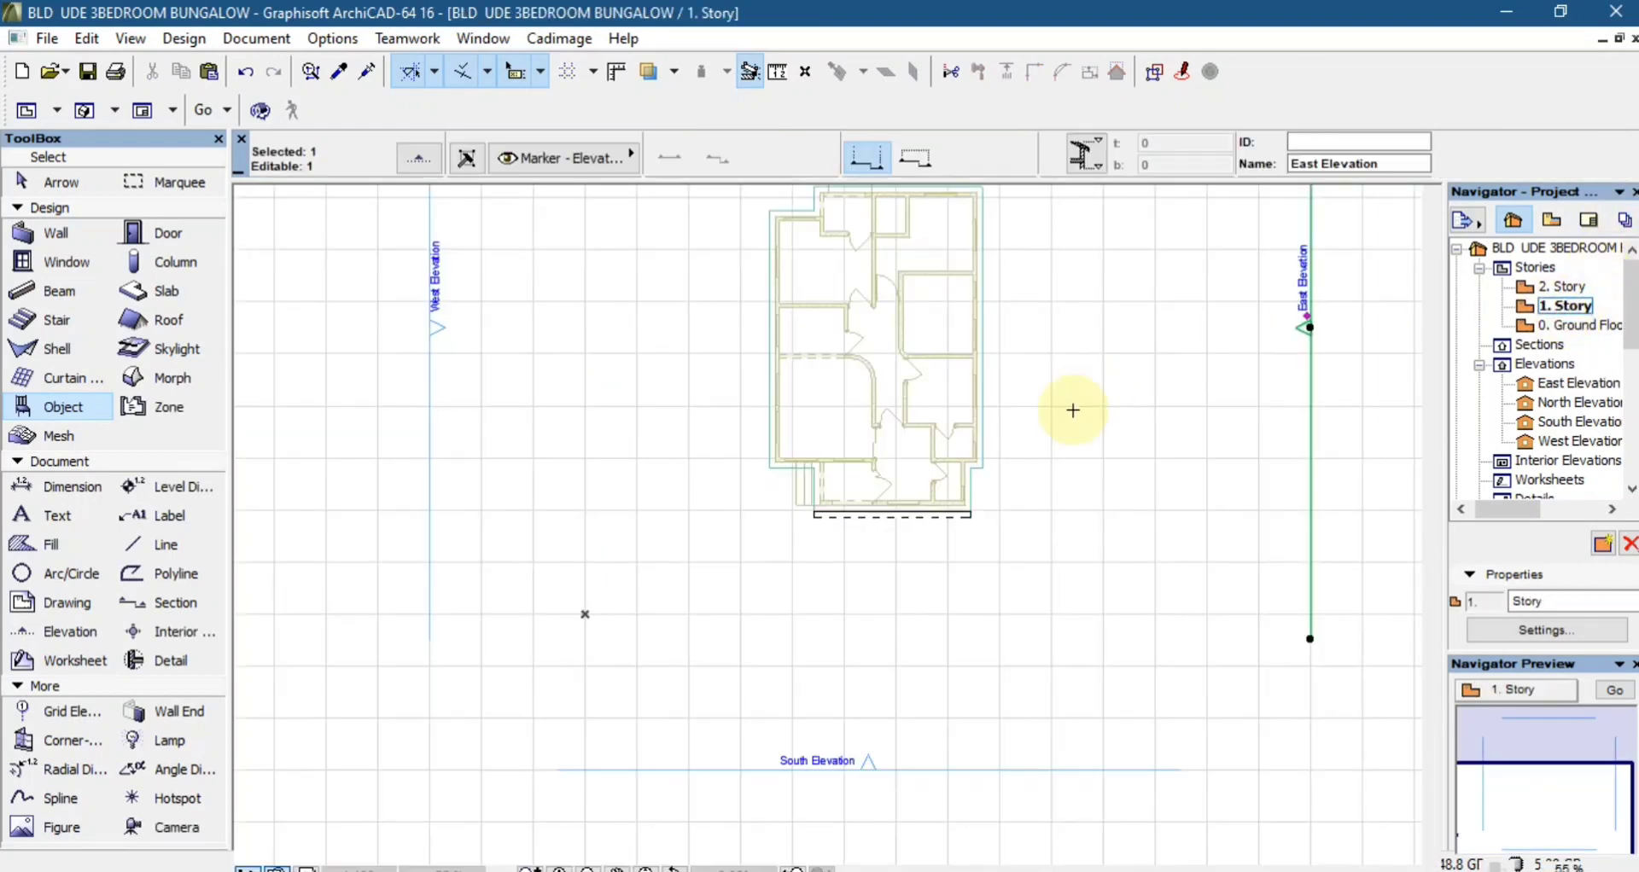
pyautogui.scroll(5, 875, 520)
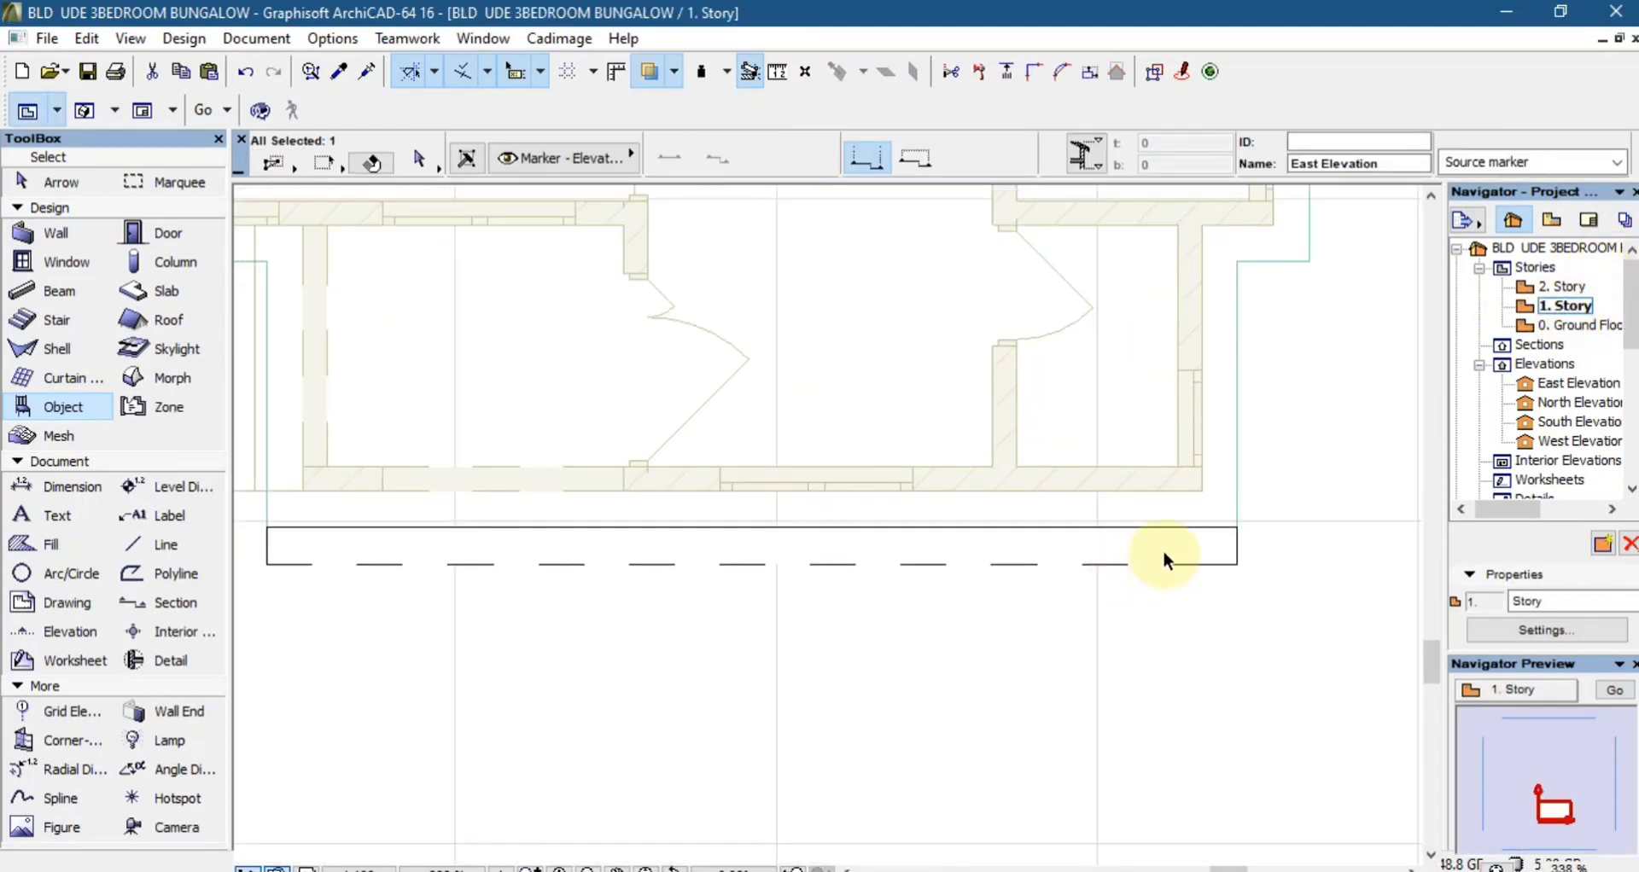
pyautogui.moveTo(1164, 555); pyautogui.dragTo(962, 717)
pyautogui.keyDown('shift'); pyautogui.moveTo(1265, 548); pyautogui.dragTo(1159, 653); pyautogui.keyUp('shift')
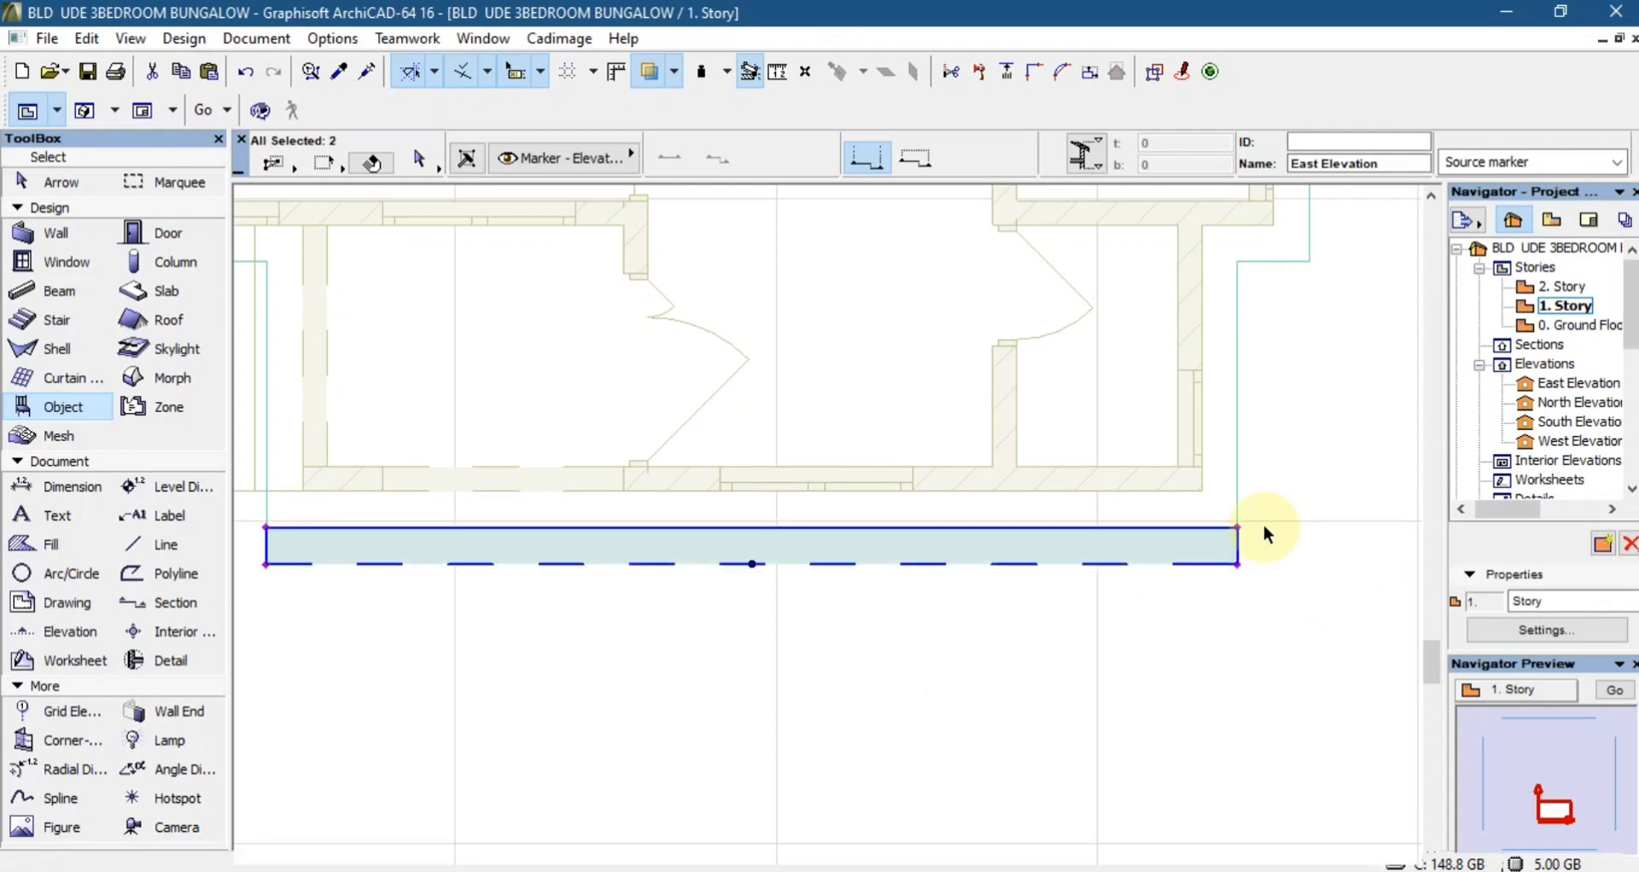
pyautogui.click(1237, 565)
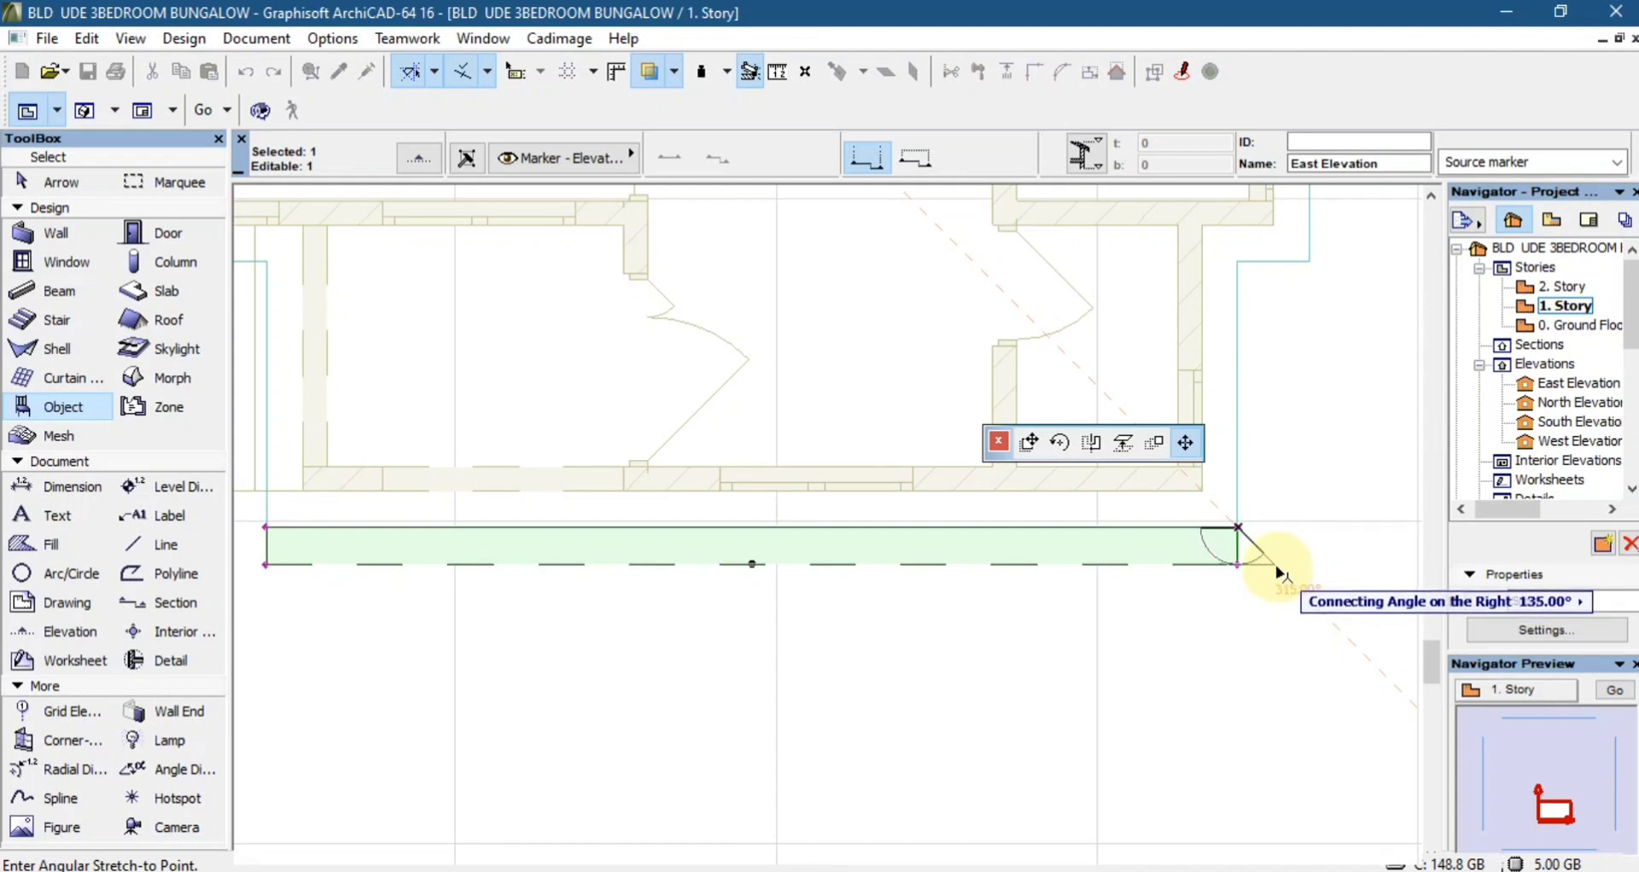
pyautogui.click(1273, 564)
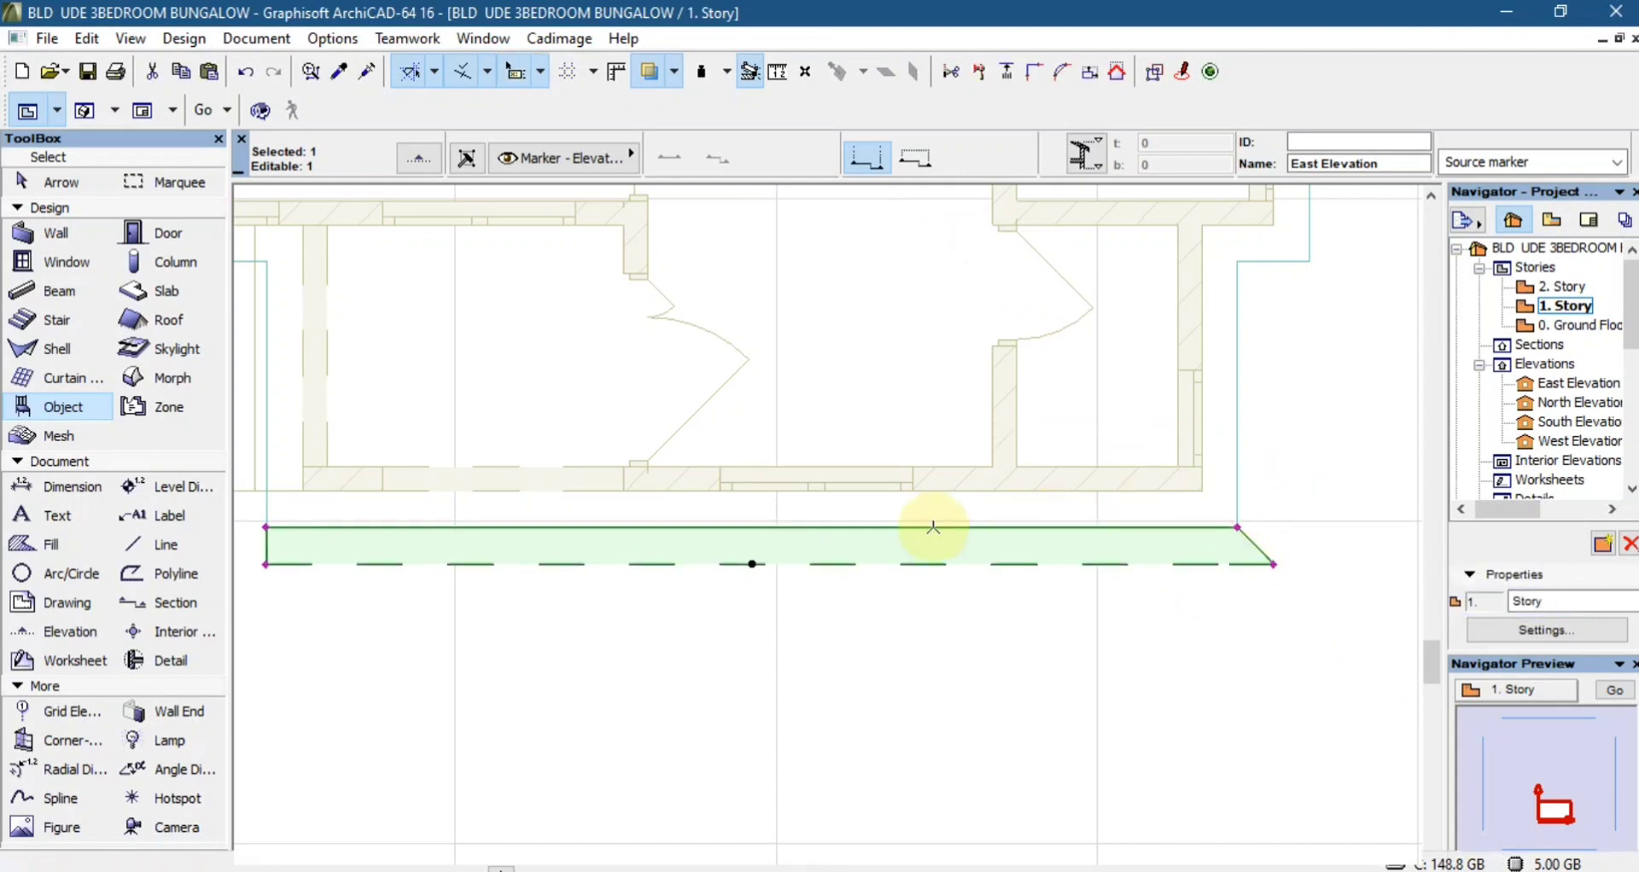
# - Miter the molding's left end outward to a connecting angle of 135°
pyautogui.scroll(-3, 868, 462)
pyautogui.scroll(4, 376, 492)
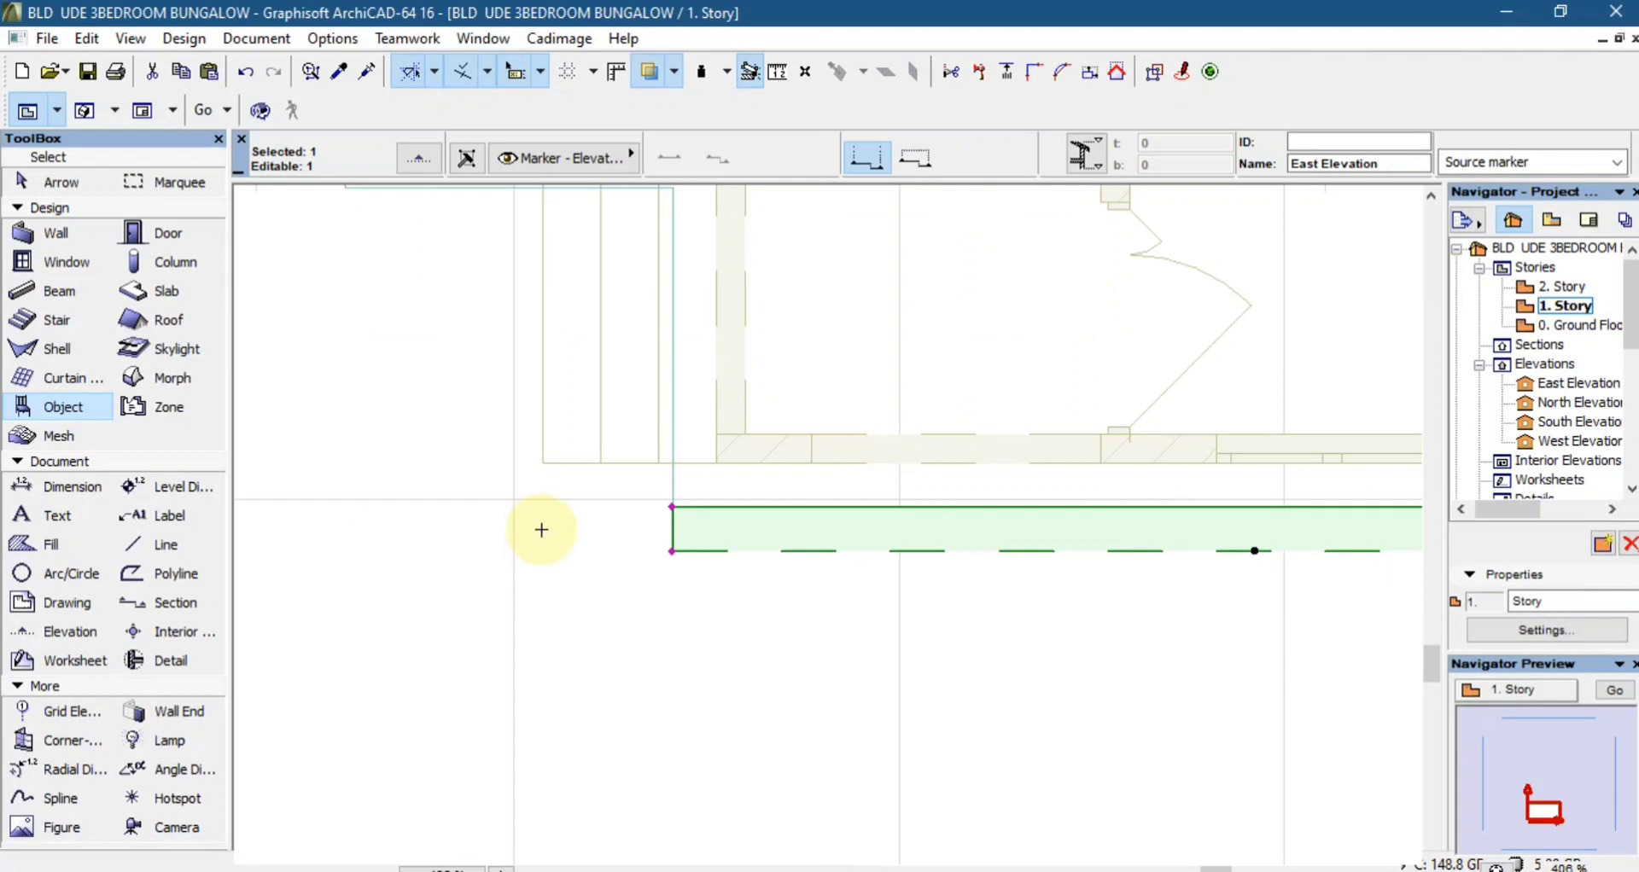
pyautogui.click(673, 548)
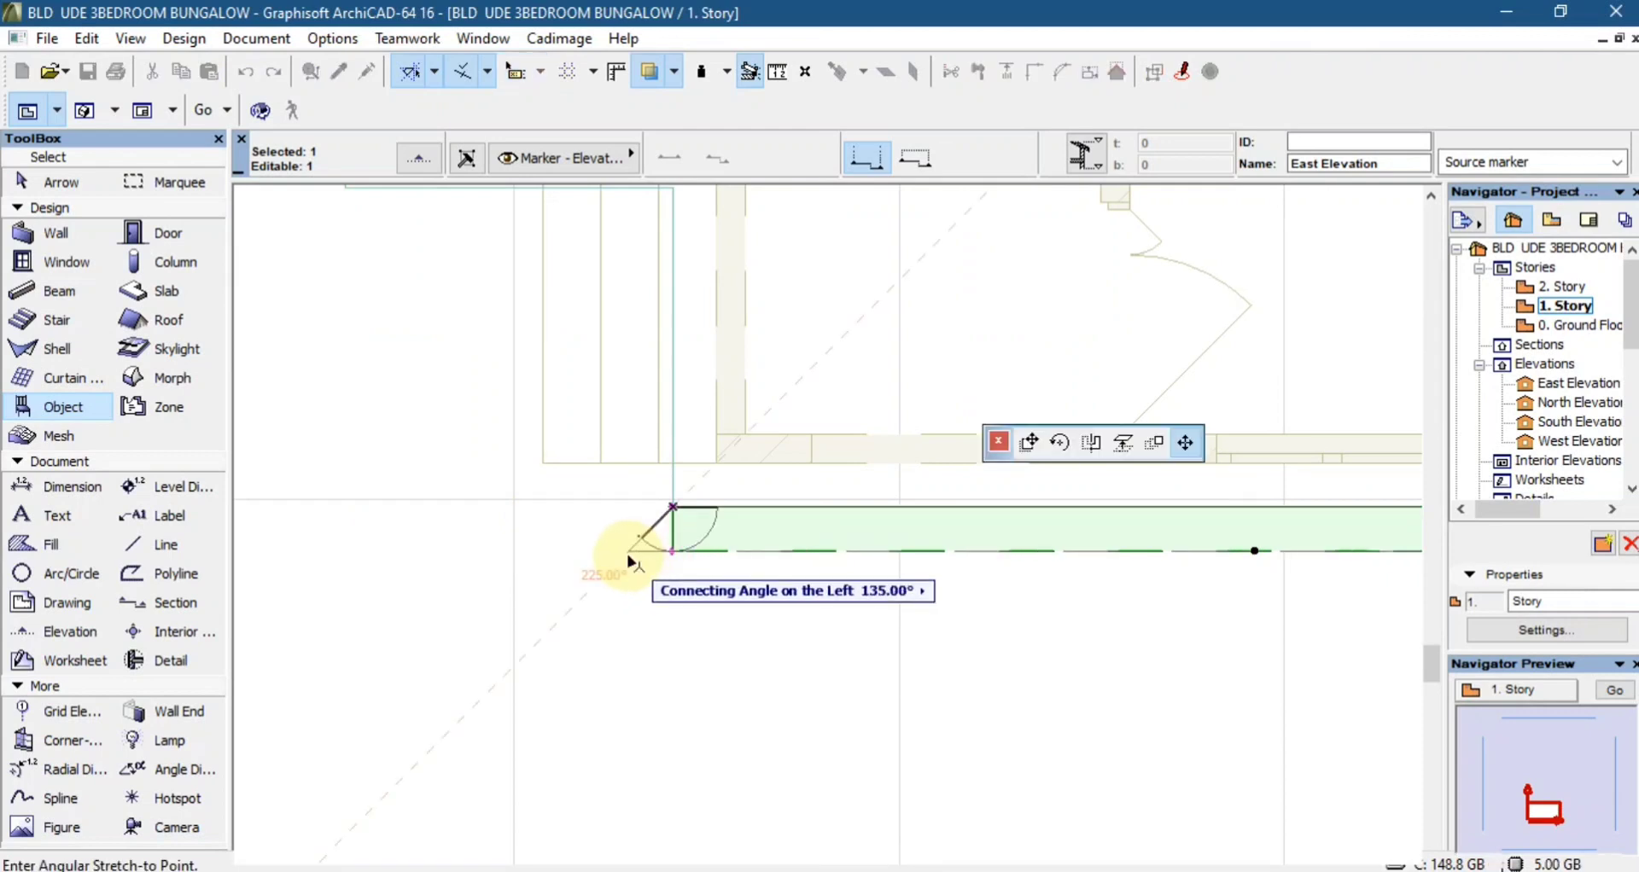
pyautogui.click(631, 564)
pyautogui.scroll(-3, 630, 551)
pyautogui.scroll(3, 1043, 542)
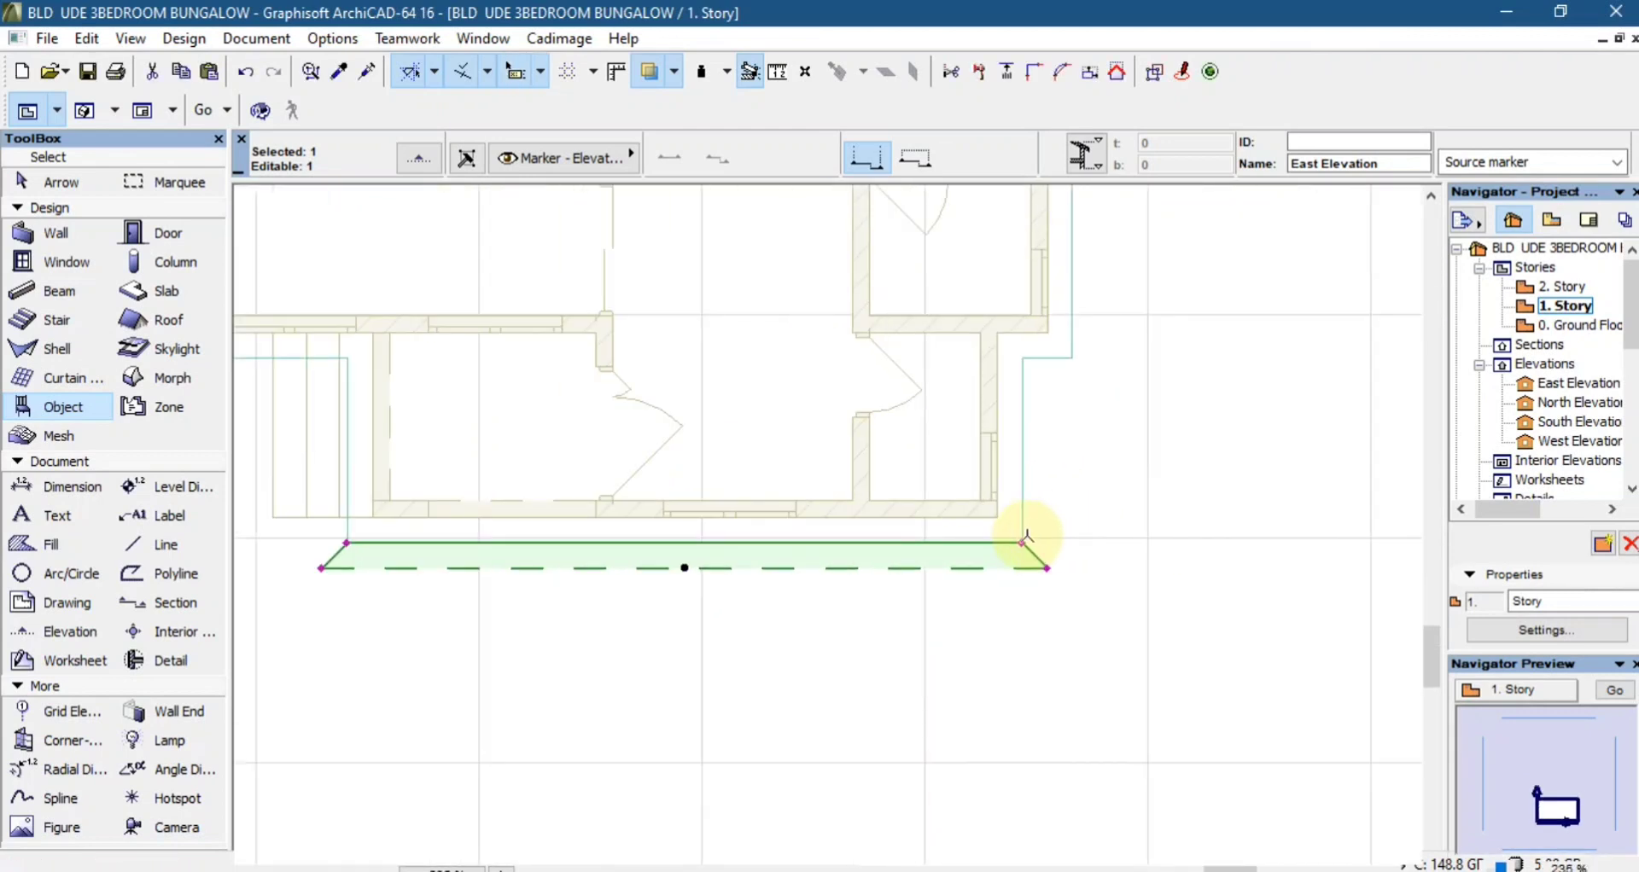
# - Rotate a copy of the selected molding by 90° about the slab's lower-right corner
pyautogui.hotkey('ctrl', 'alt', 'e')
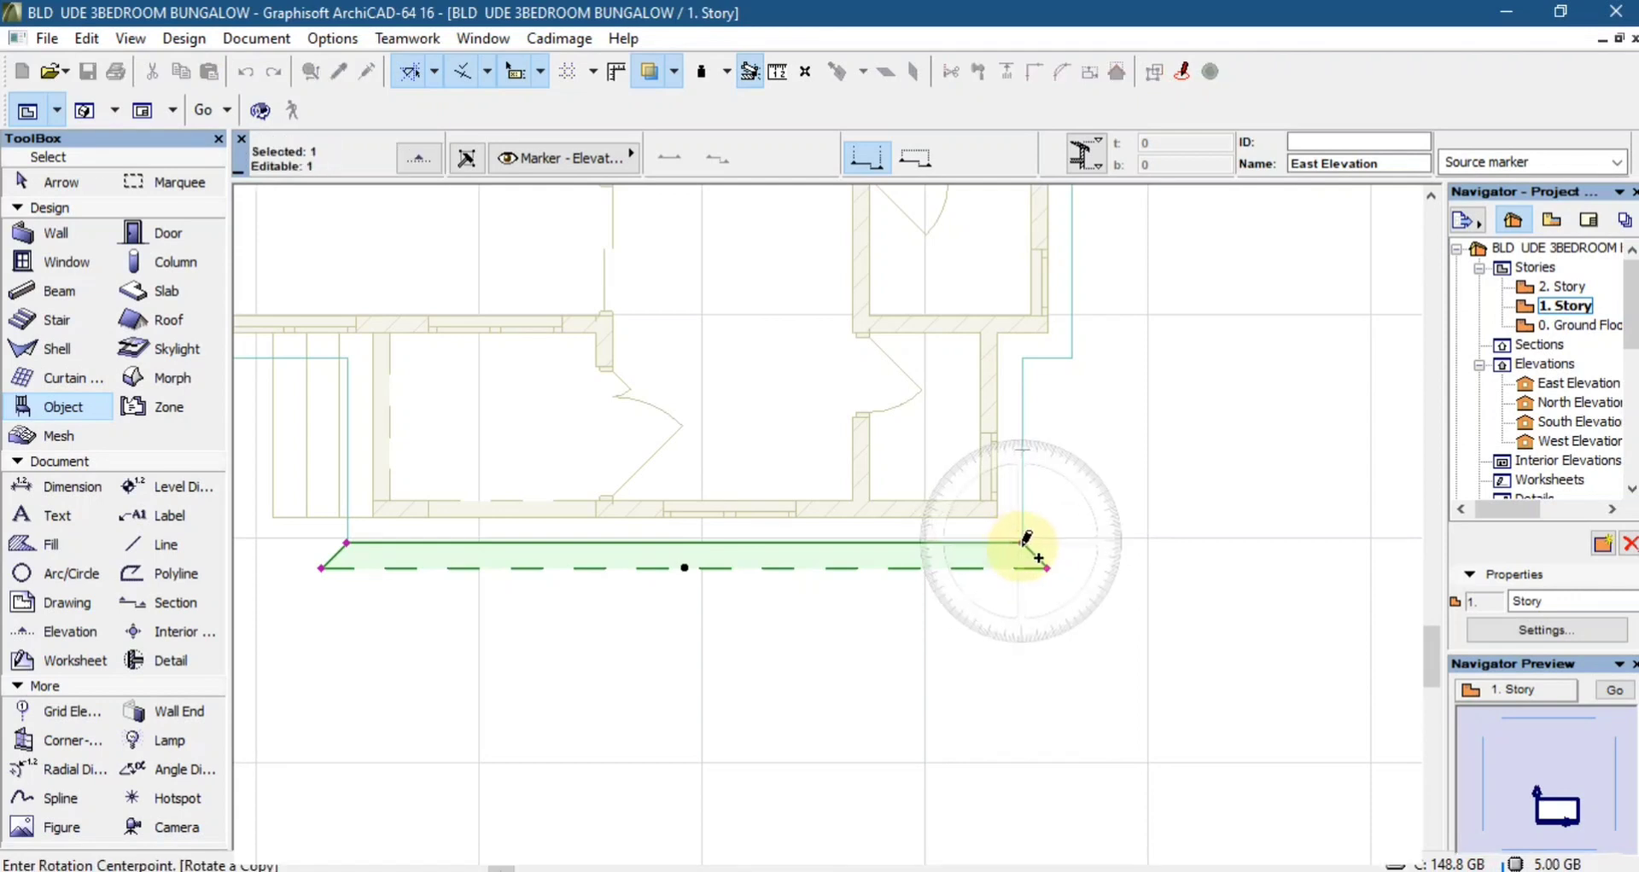
pyautogui.click(1023, 542)
pyautogui.click(1098, 542)
pyautogui.click(998, 354)
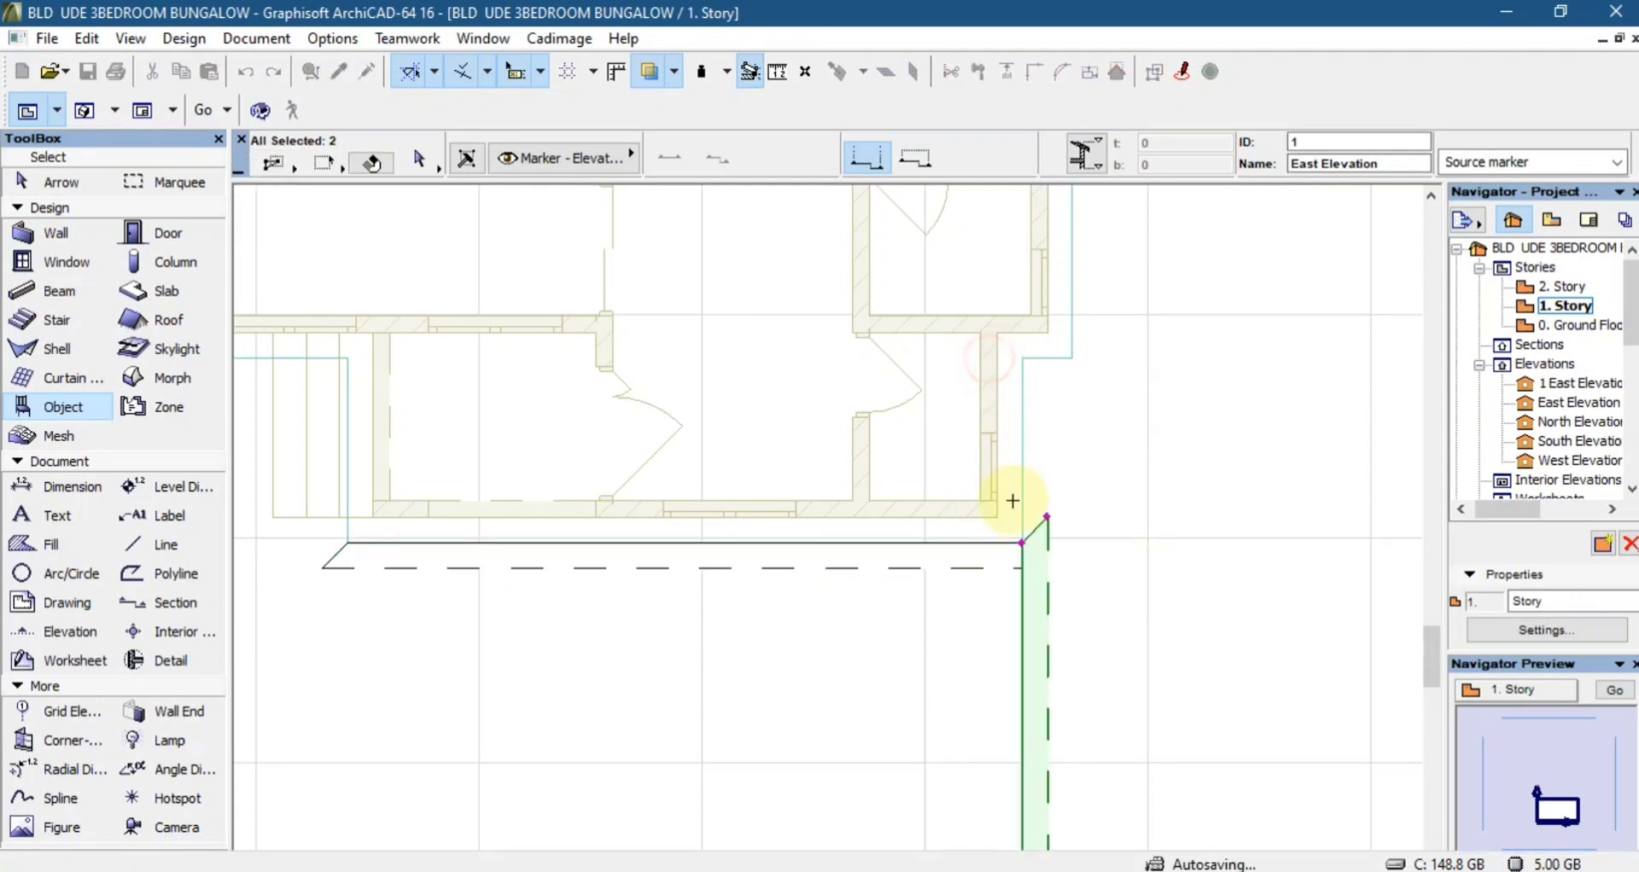
# - Move the vertical molding copy up so its upper end meets the slab's inner corner, and reverse its upper miter to slant inward
pyautogui.click(1021, 544)
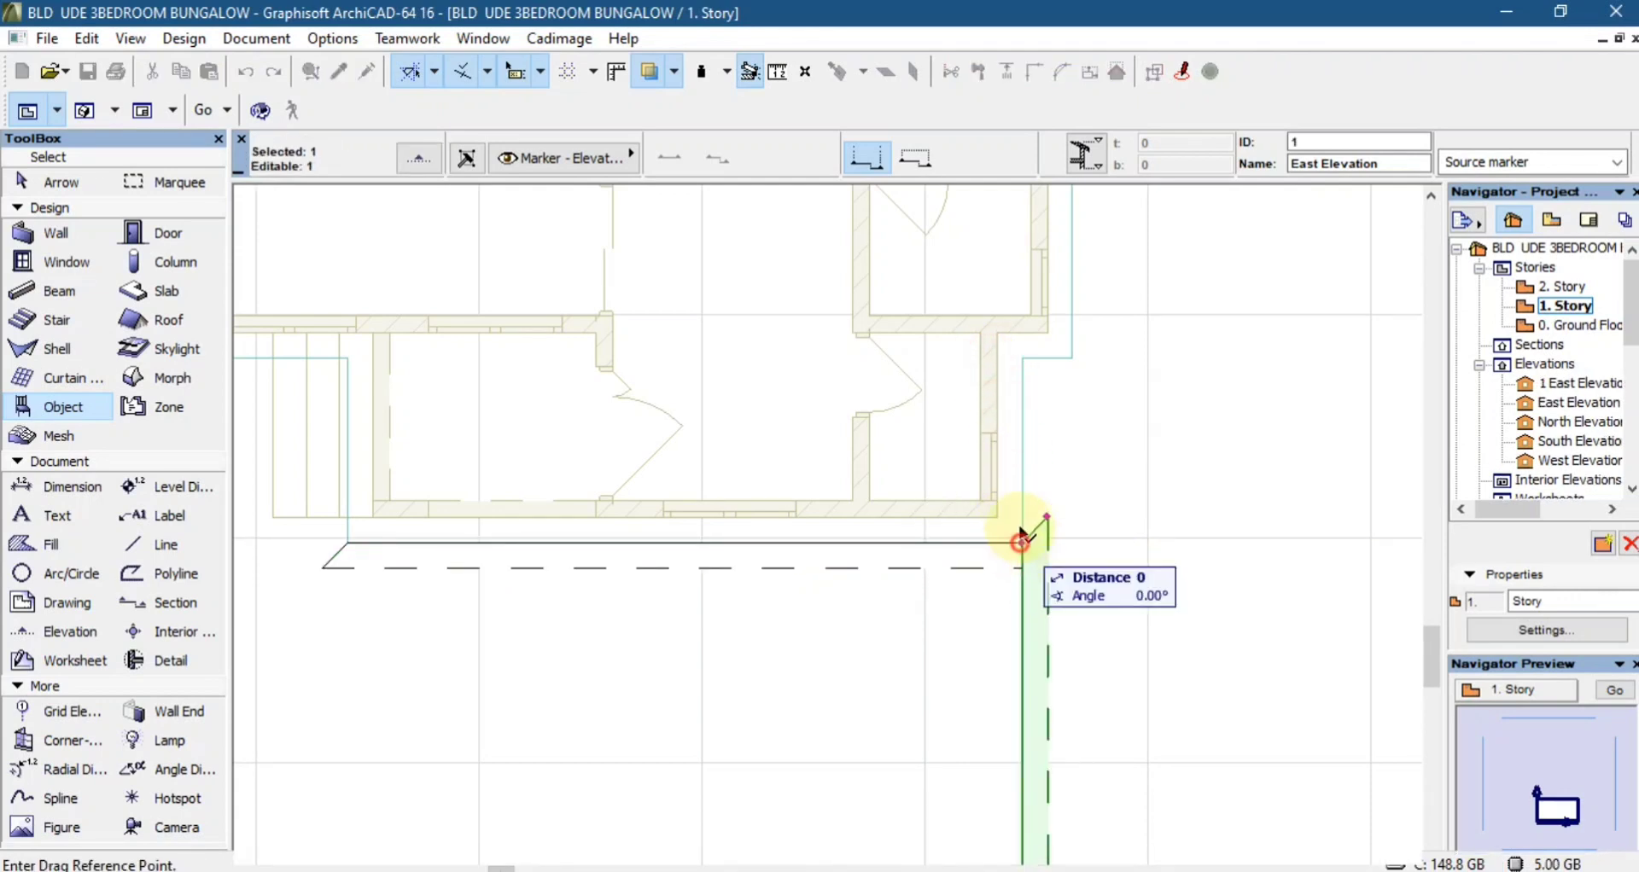
pyautogui.click(1022, 358)
pyautogui.click(1046, 330)
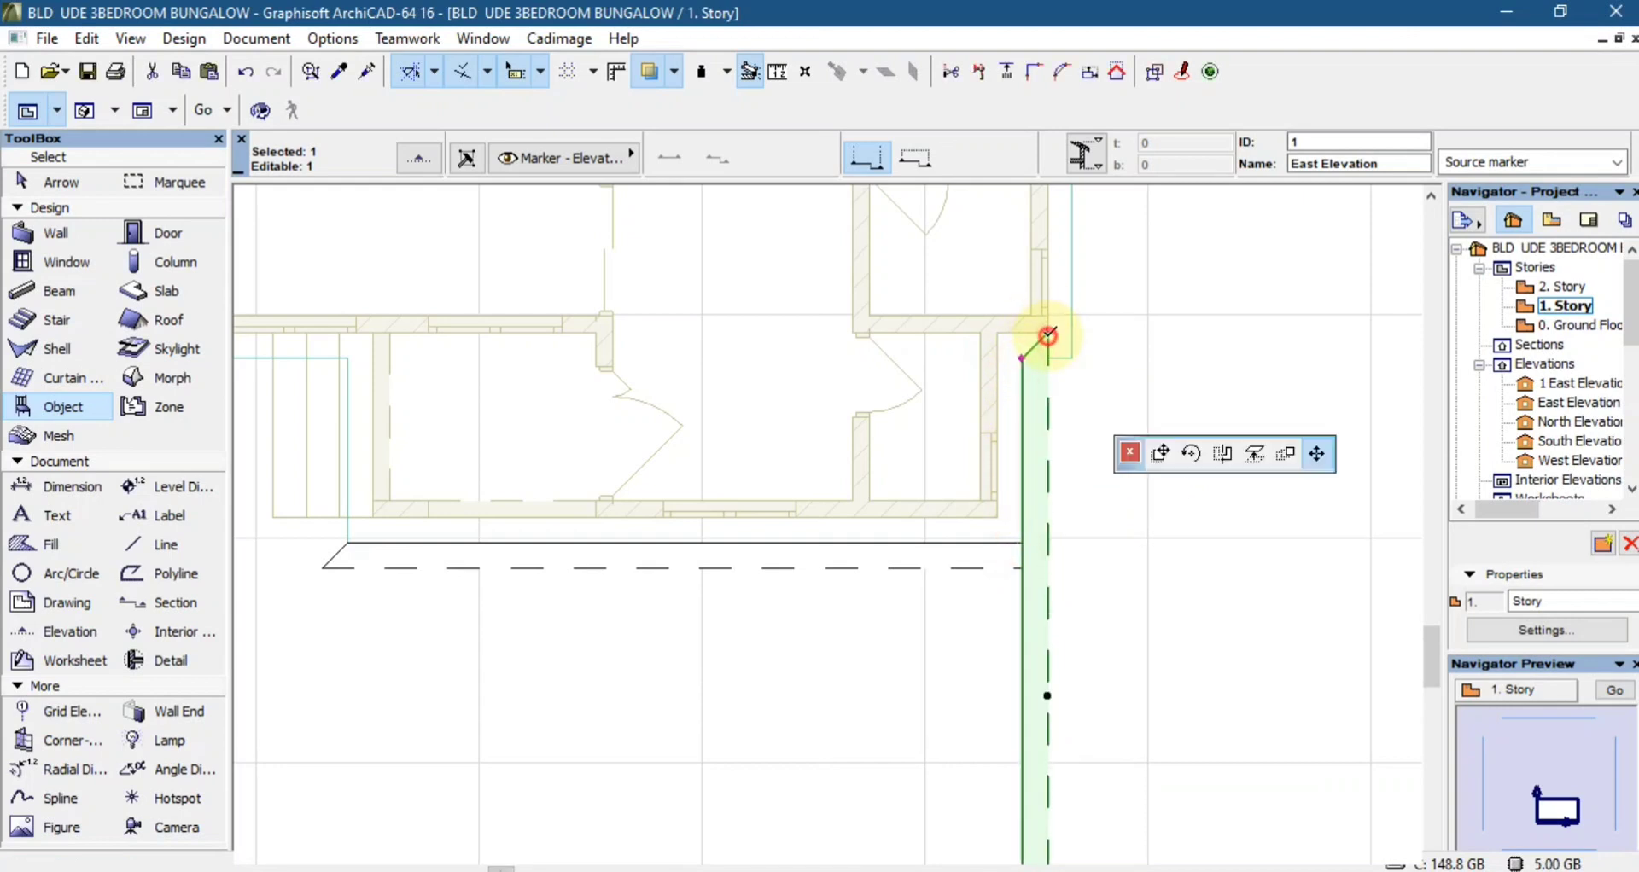
pyautogui.click(1055, 396)
# - Shorten the vertical molding's lower end up to the slab's lower-right corner so it meets the horizontal molding
pyautogui.scroll(-4, 1059, 363)
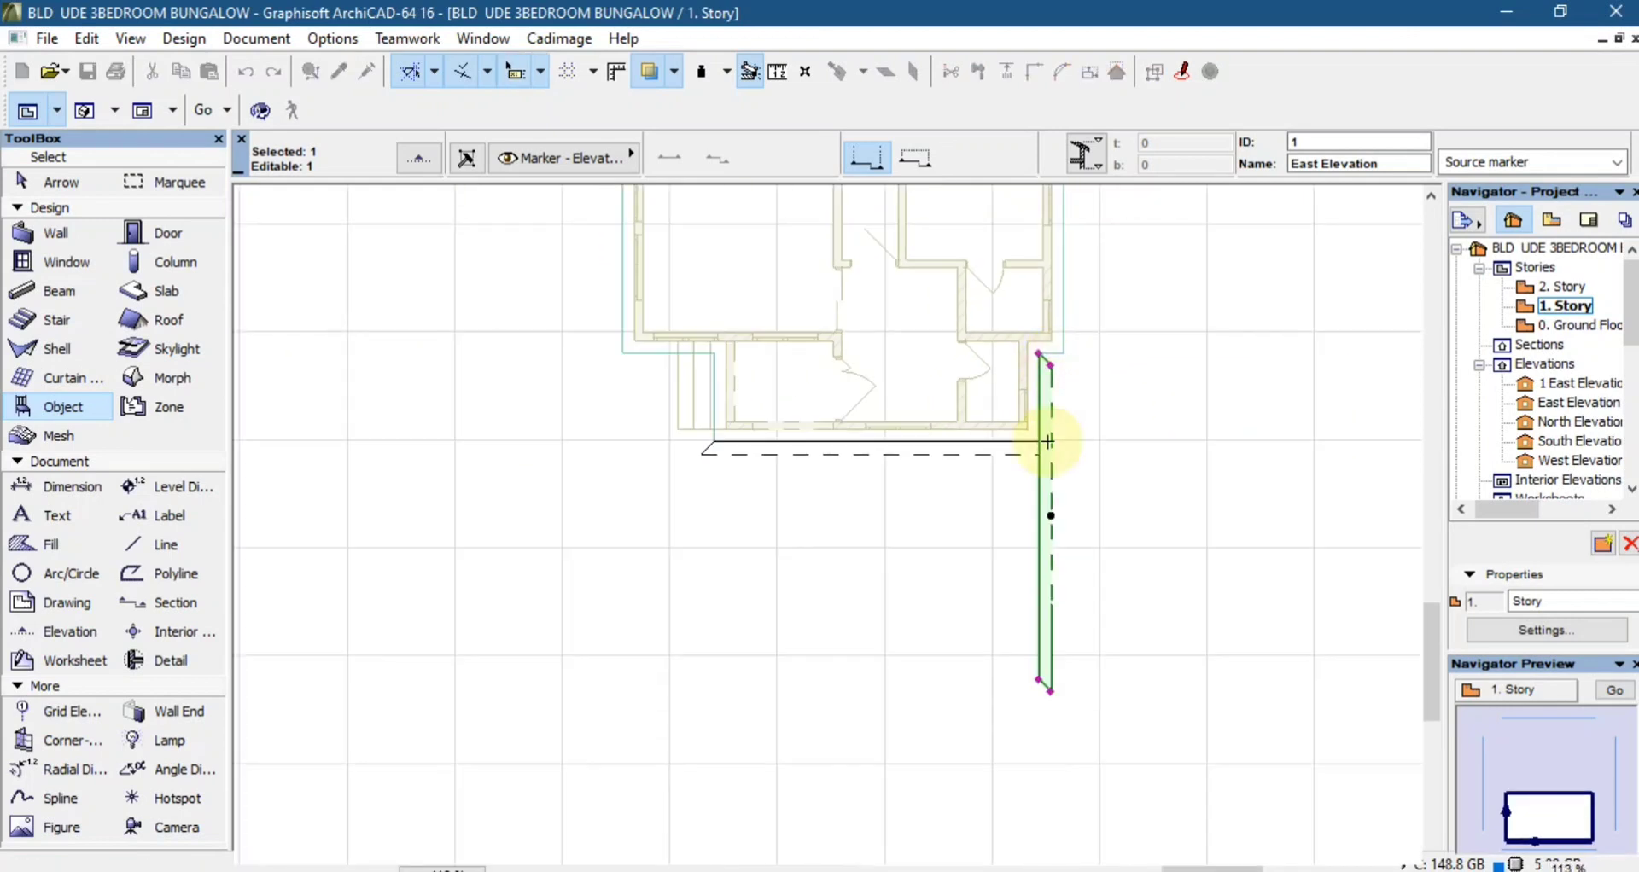
pyautogui.scroll(3, 1057, 695)
pyautogui.click(1022, 664)
pyautogui.scroll(4, 1020, 418)
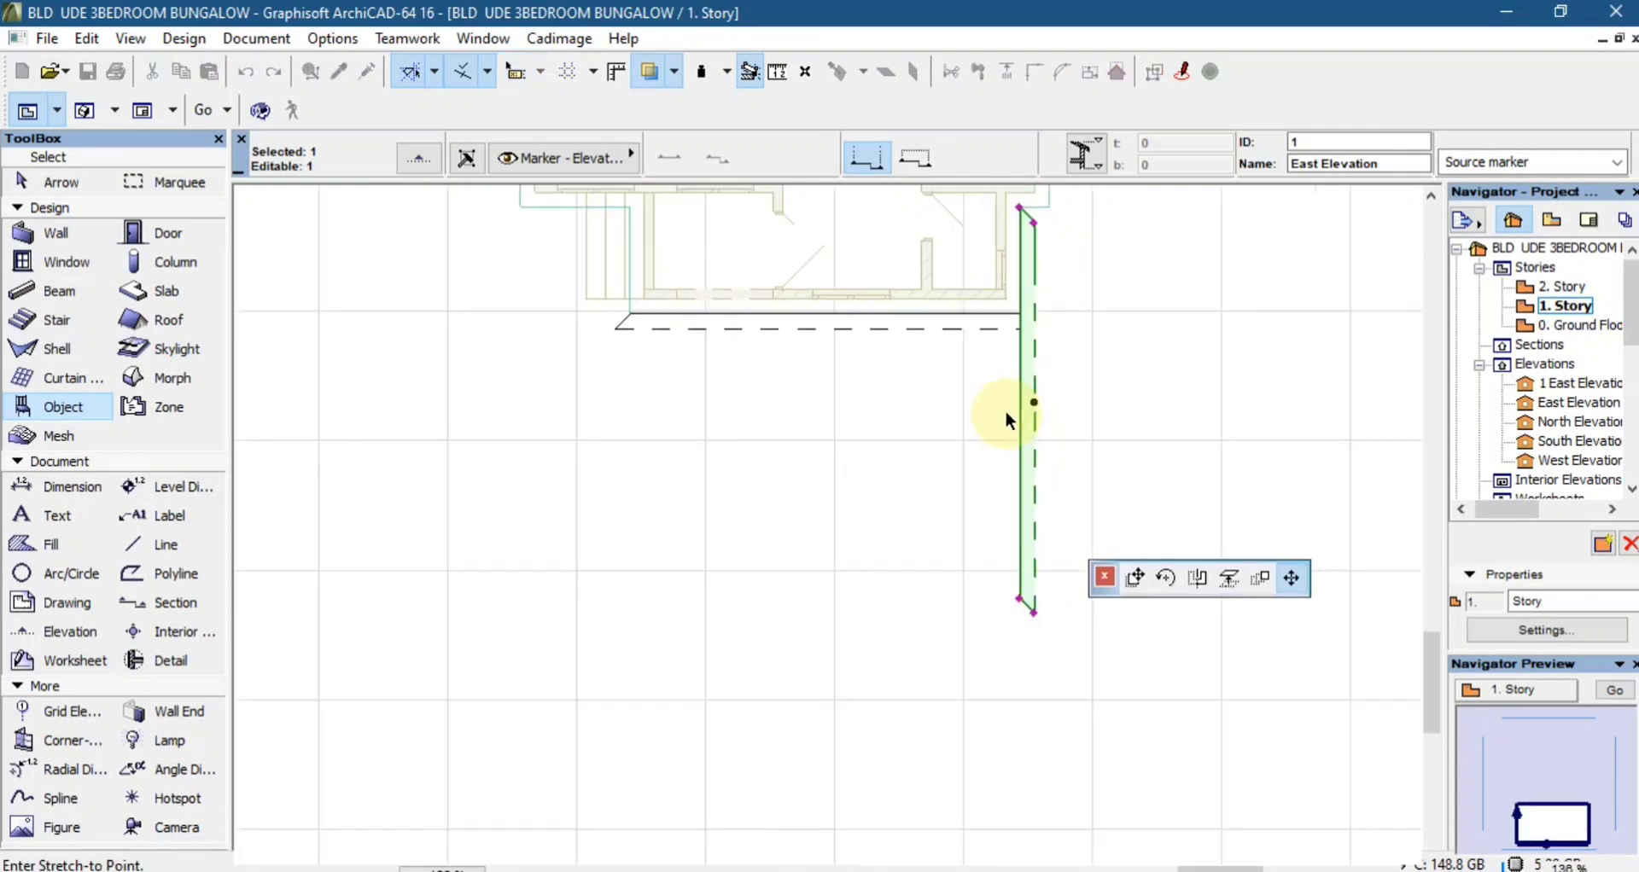
pyautogui.click(1038, 420)
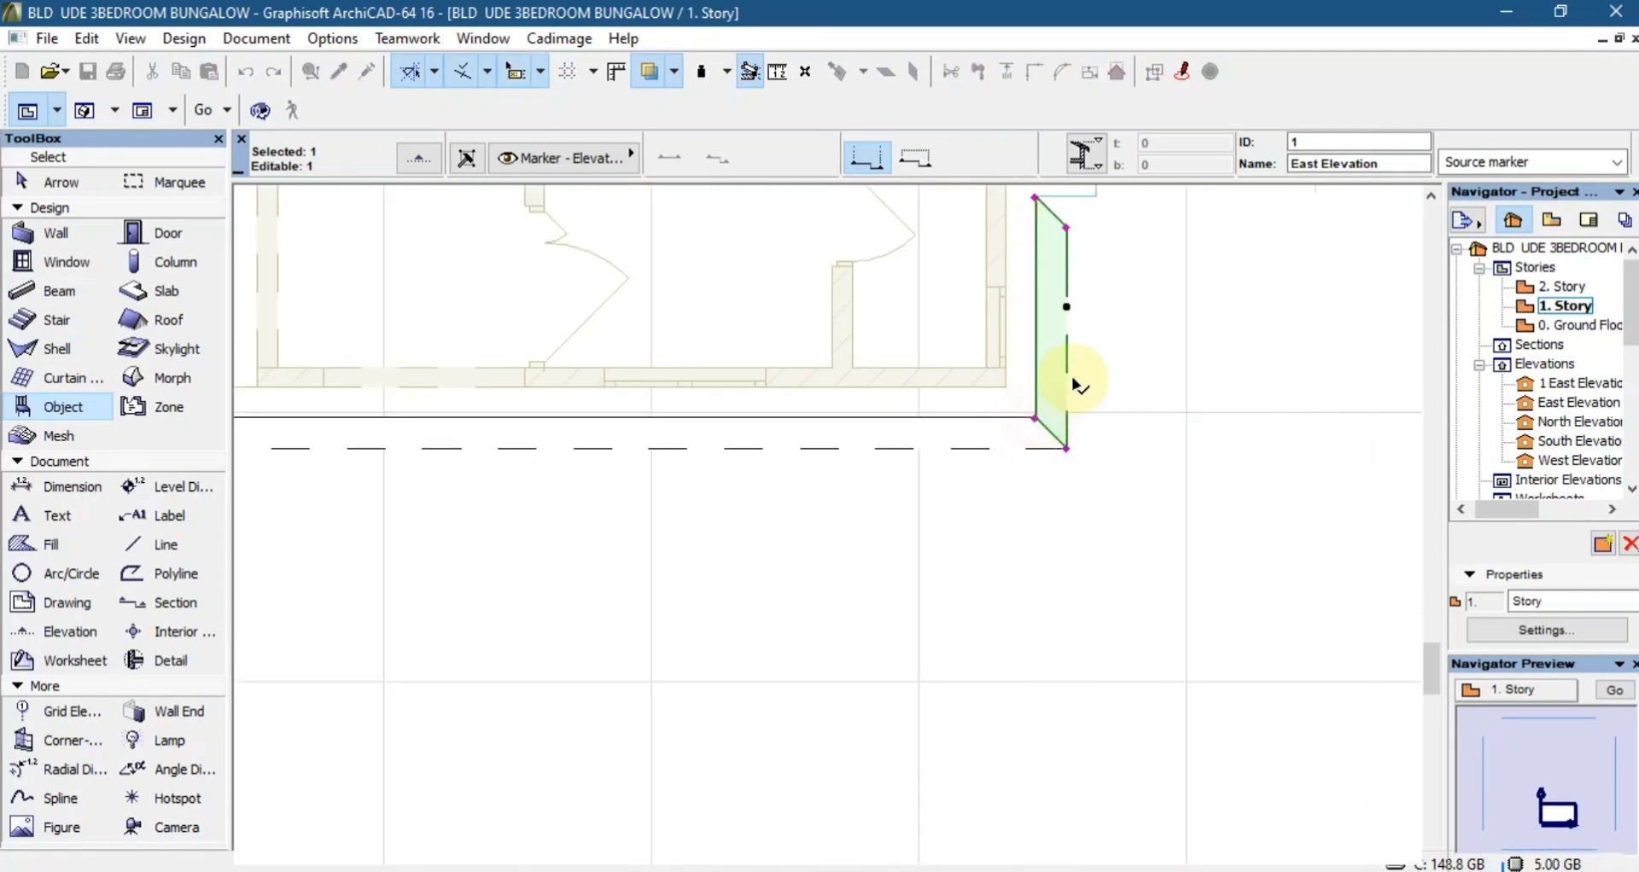
# - Rotate a copy of the short vertical molding by 90° about its upper inner corner
pyautogui.scroll(-4, 1071, 359)
pyautogui.scroll(5, 1055, 383)
pyautogui.hotkey('ctrl', 'e')
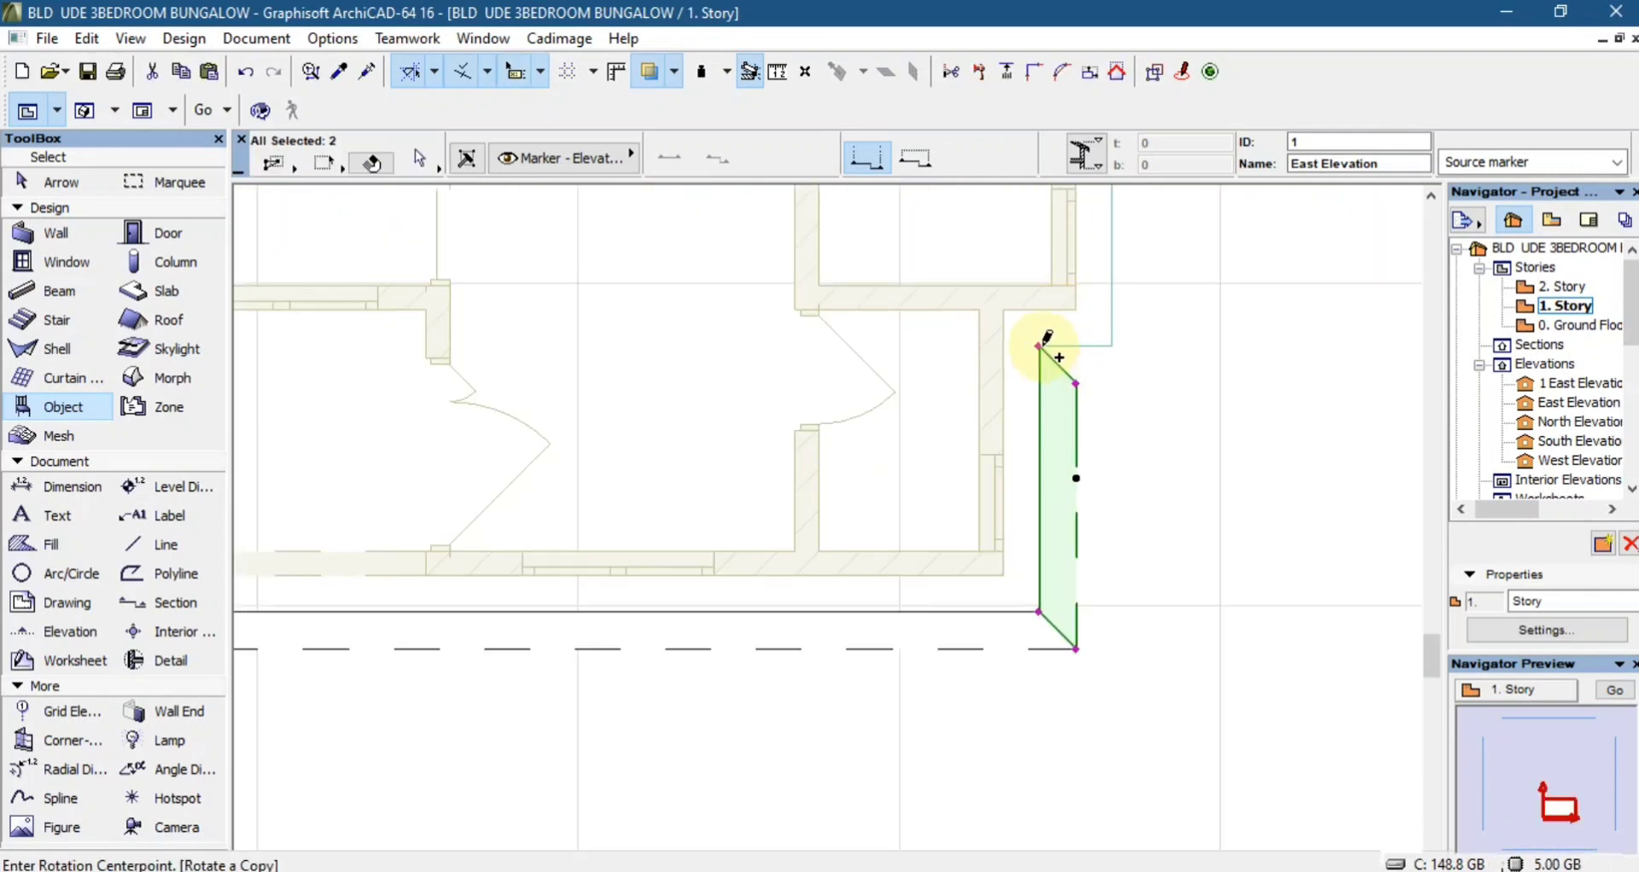
pyautogui.click(1039, 345)
pyautogui.click(1129, 345)
pyautogui.click(1099, 433)
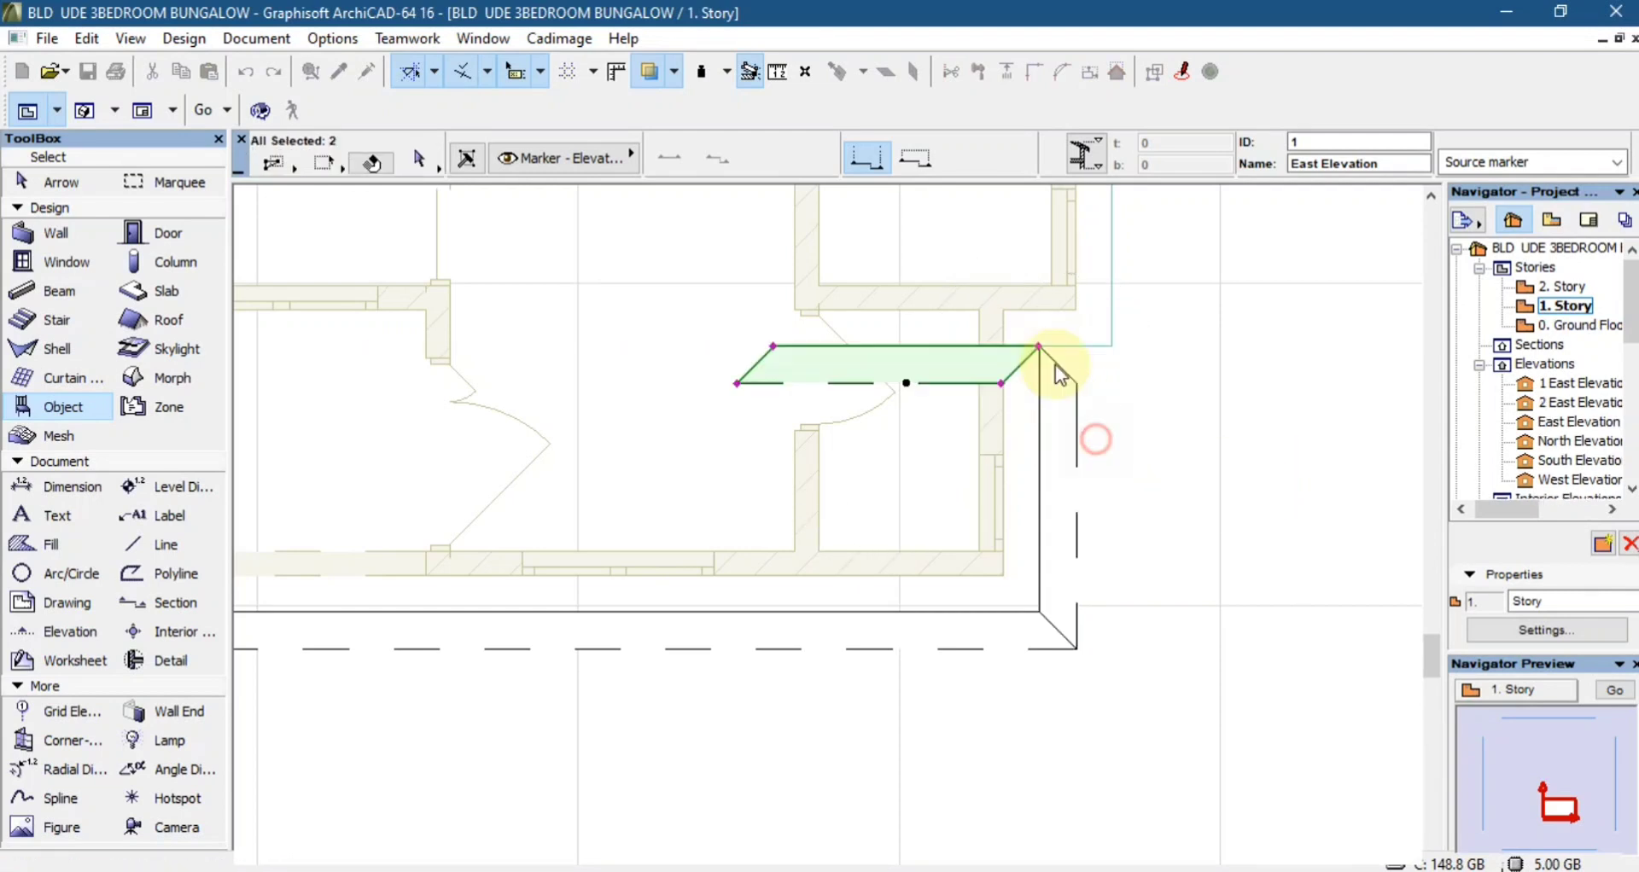
# - Move the rotated copy right so its upper right corner sits on the slab's next outer corner
pyautogui.hotkey('ctrl', 'd')
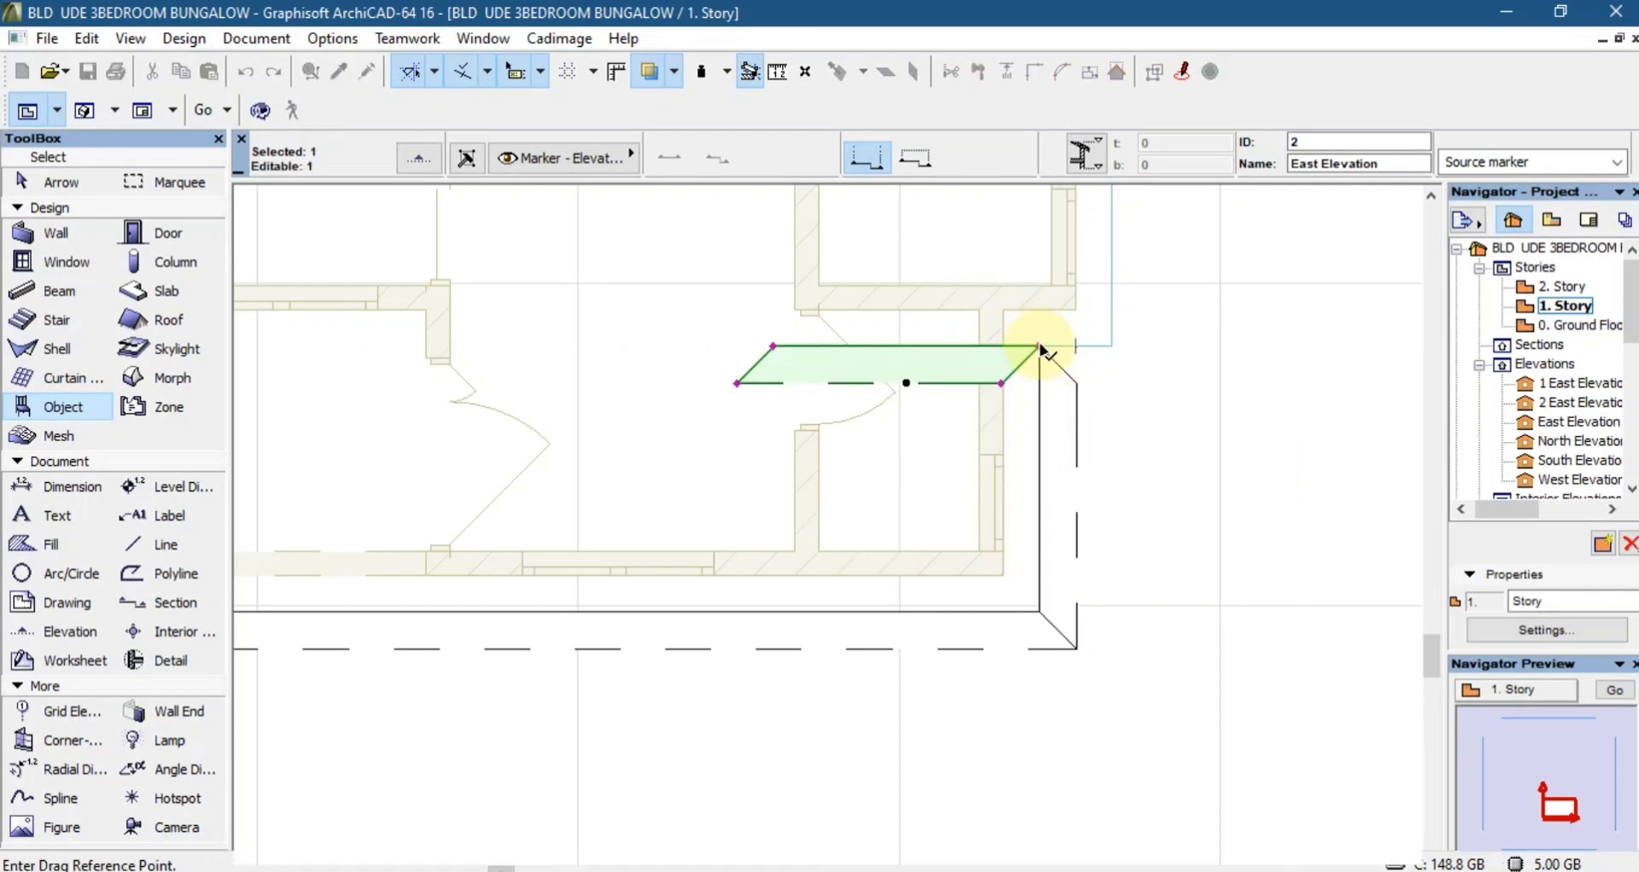
pyautogui.click(1040, 345)
pyautogui.click(1111, 346)
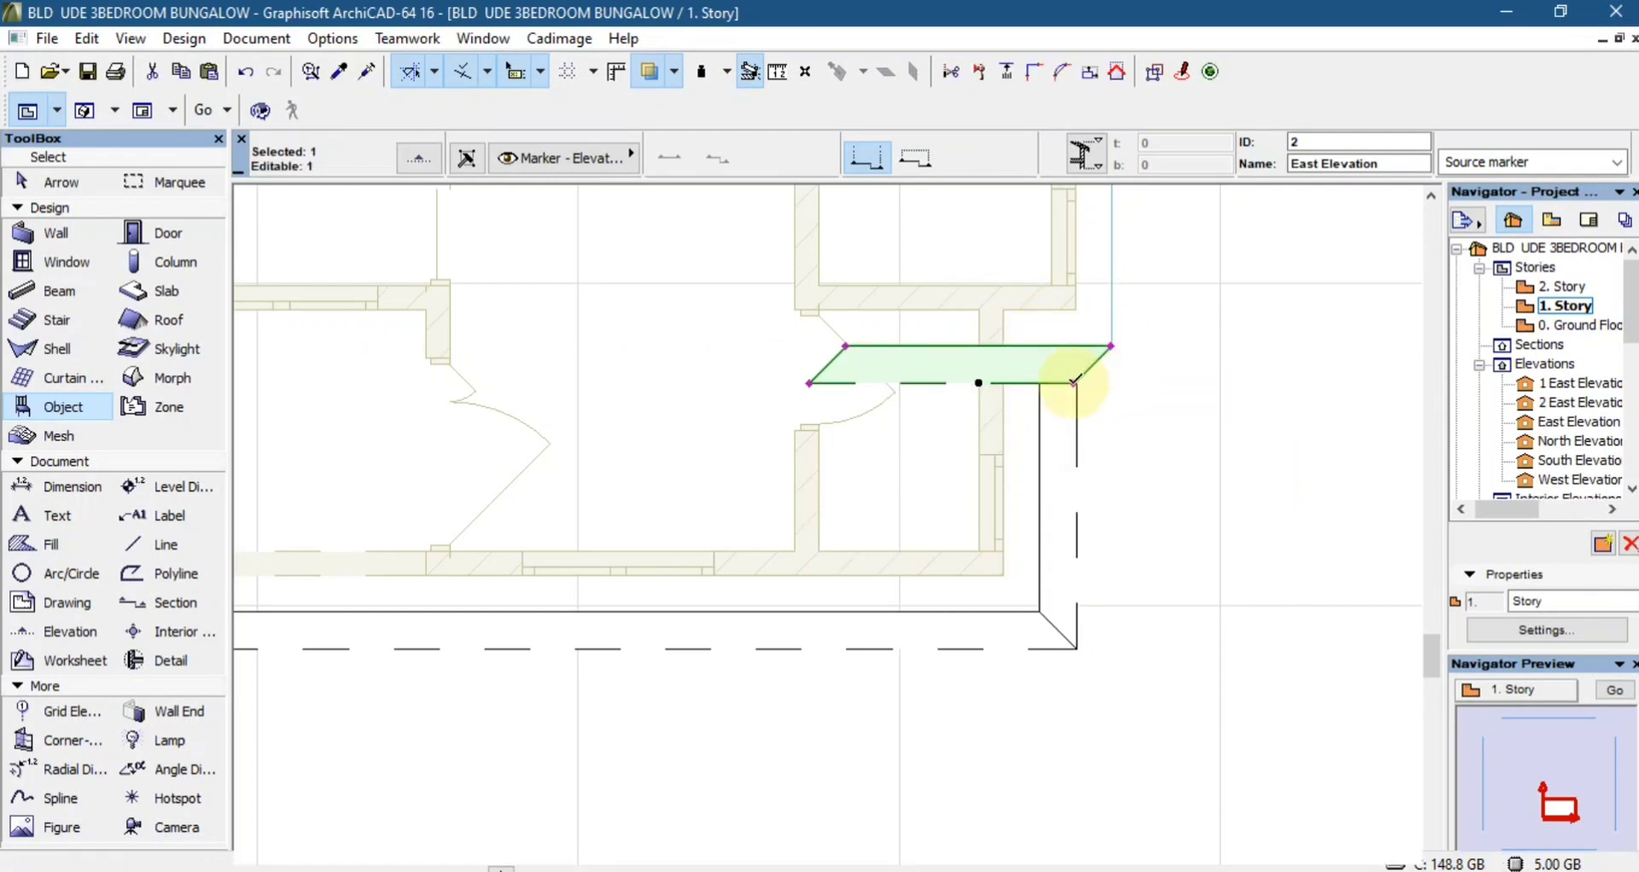
pyautogui.press('Escape')
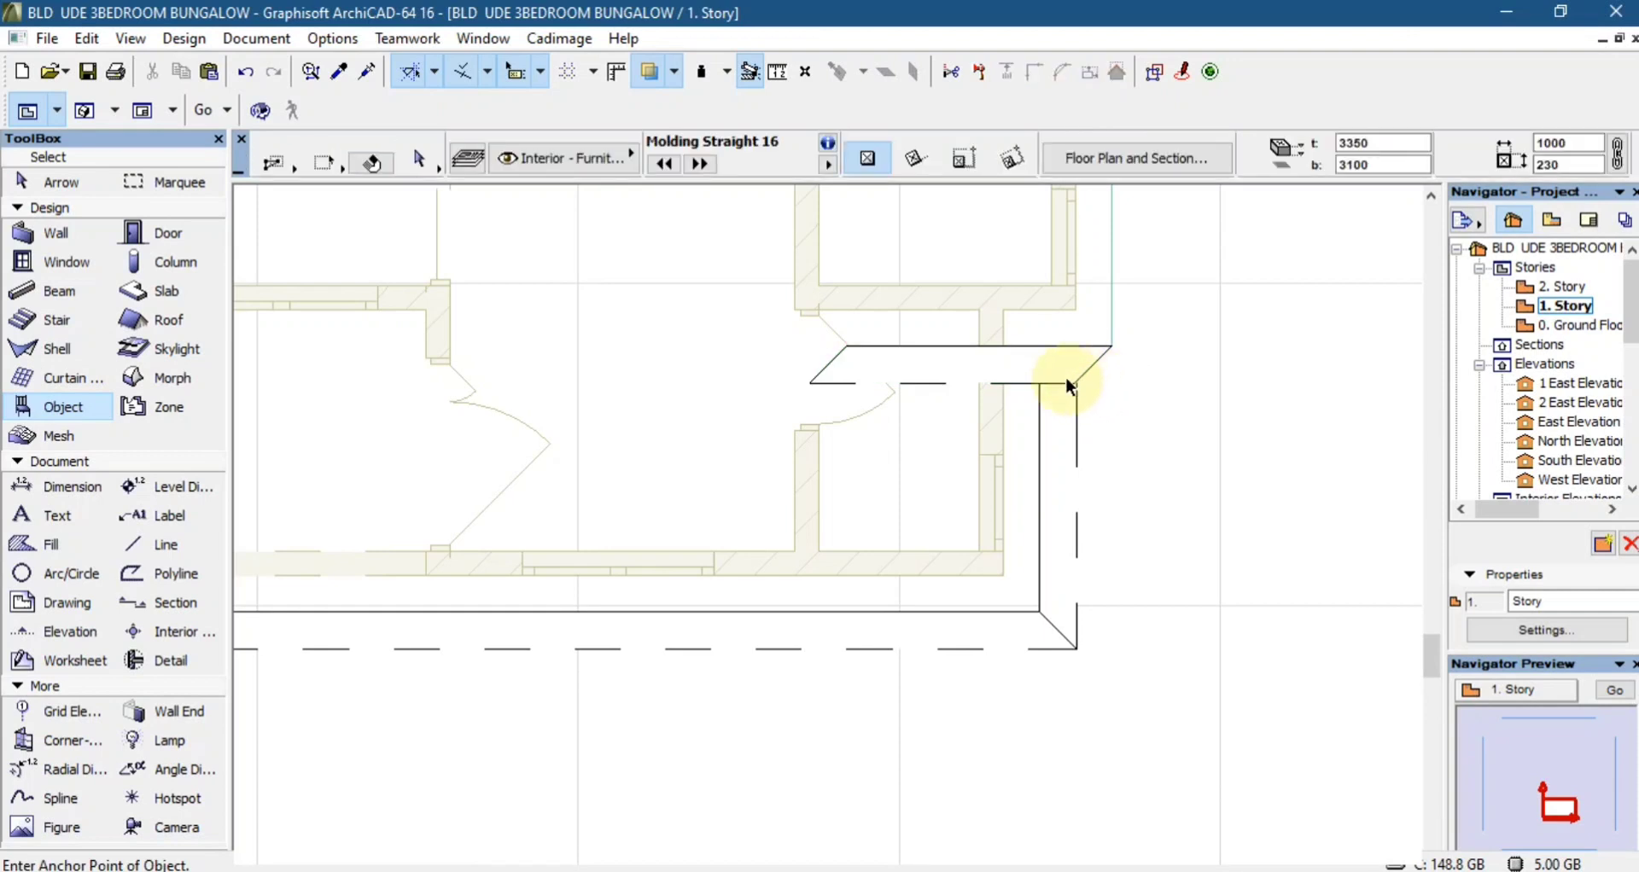
# - Select the horizontal copy alone and miter its right end outward
pyautogui.keyDown('shift'); pyautogui.click(1072, 382); pyautogui.keyUp('shift')
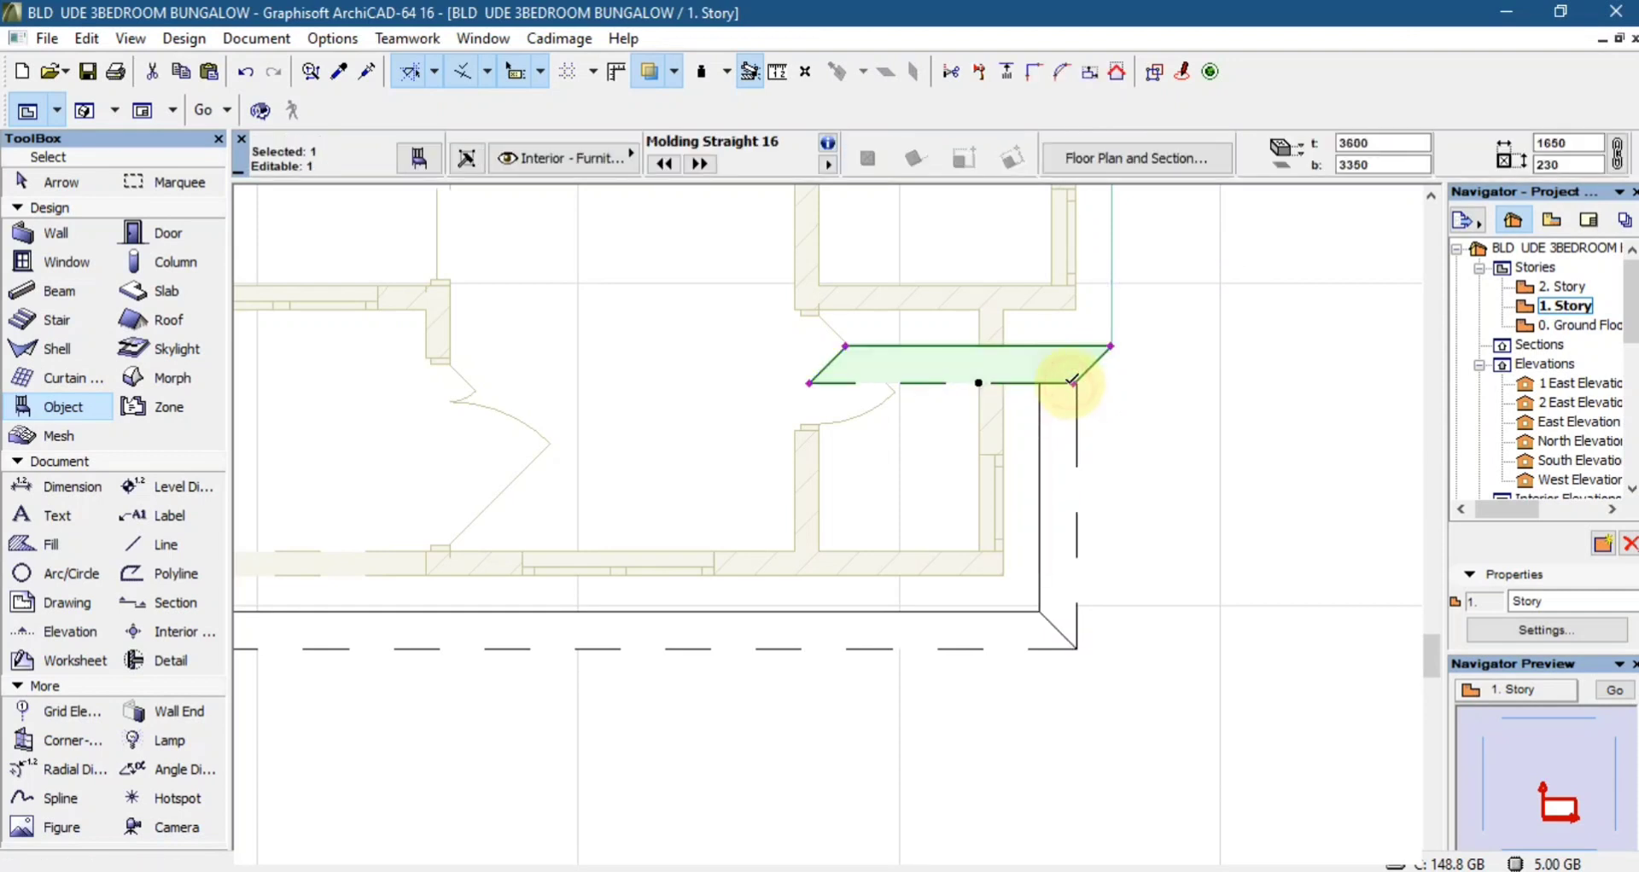
pyautogui.click(1069, 382)
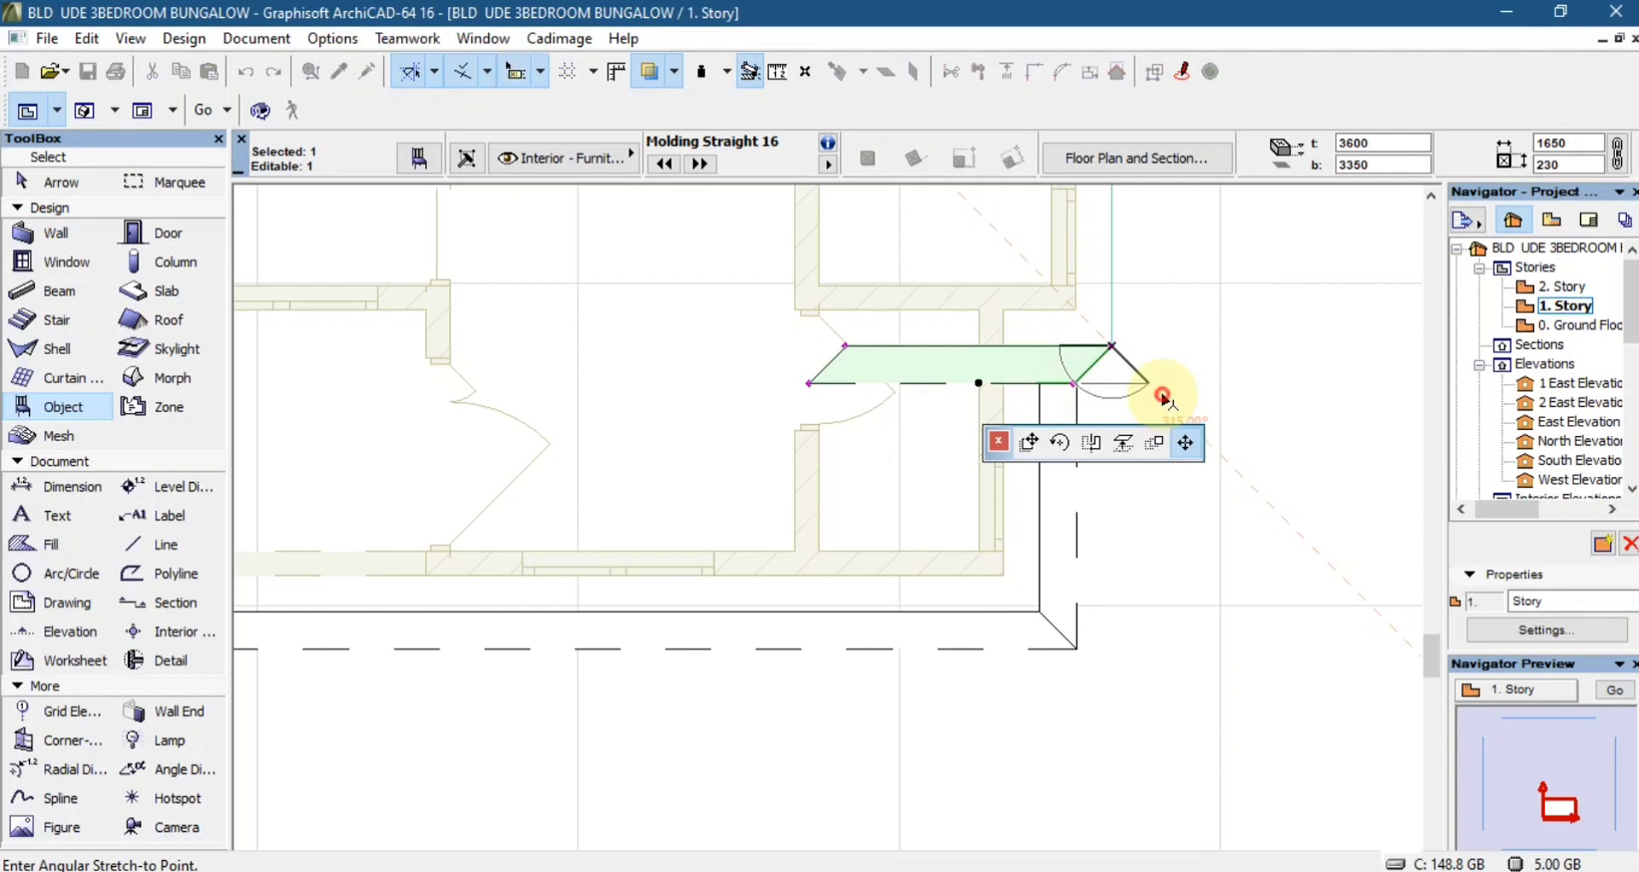
pyautogui.click(1160, 396)
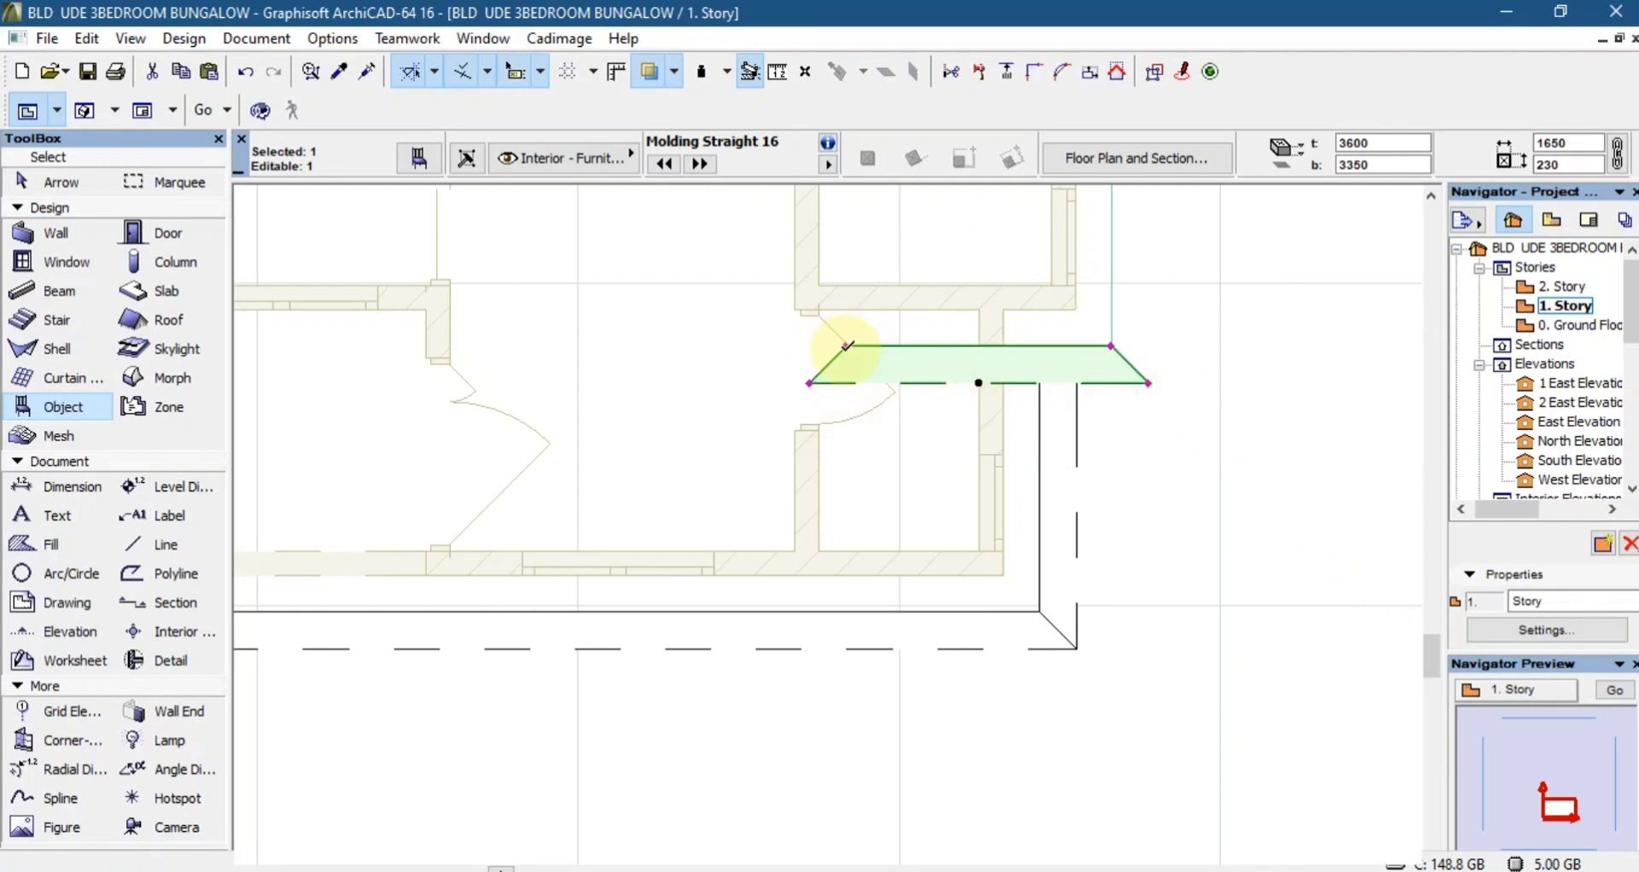
# - Reverse the copy's left miter and stretch its left end to the slab's inner corner for a length of 450
pyautogui.click(847, 346)
pyautogui.click(1046, 346)
pyautogui.click(1093, 347)
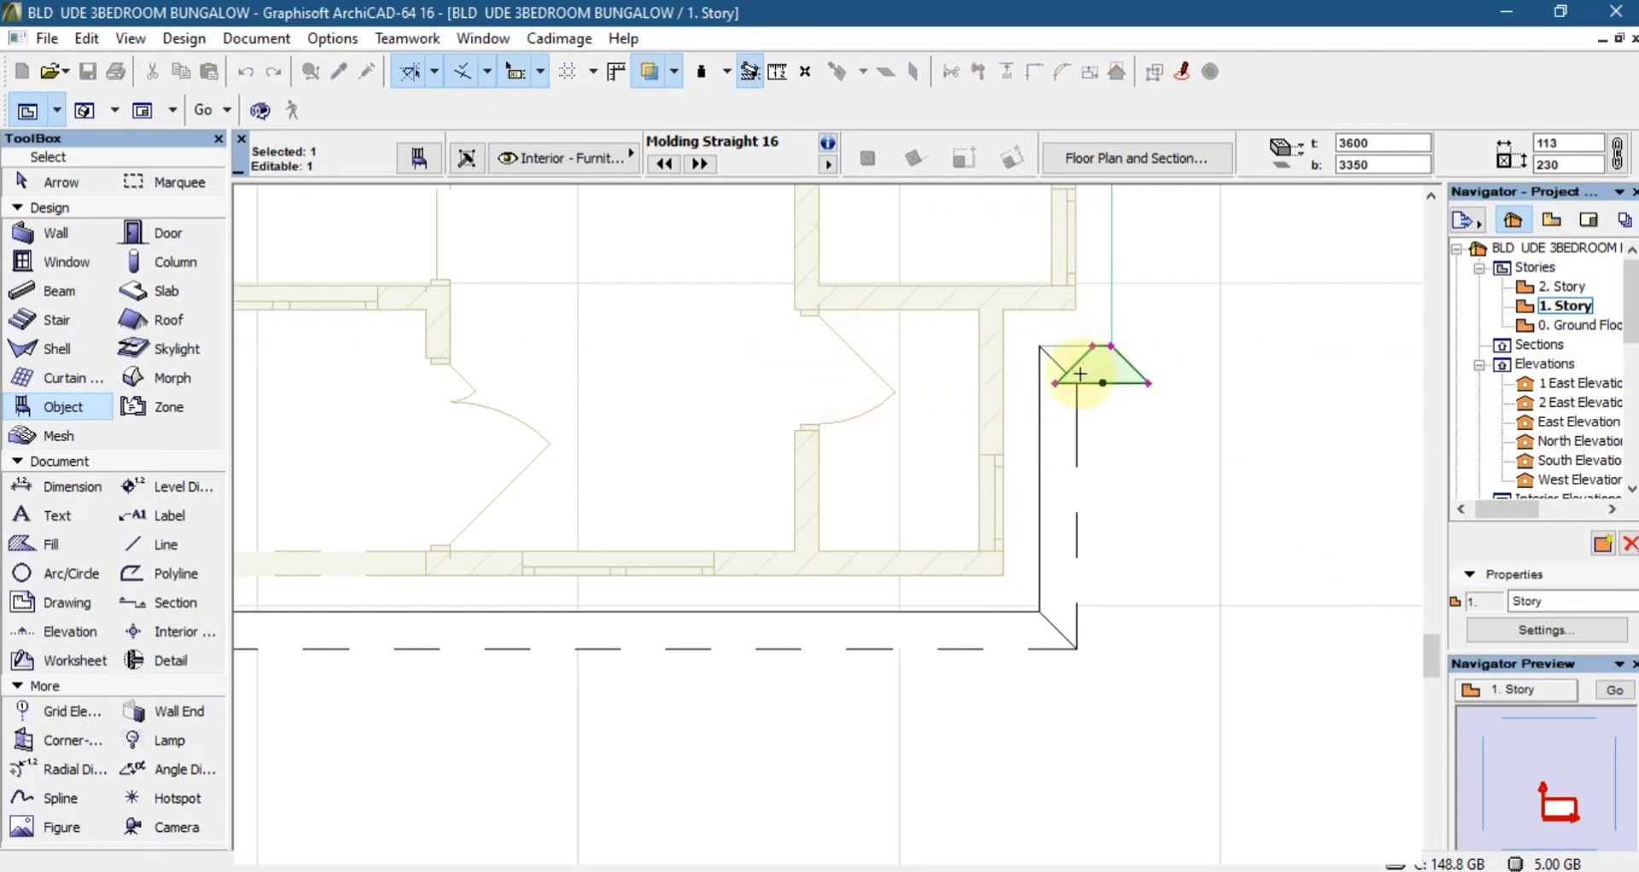
pyautogui.click(1054, 385)
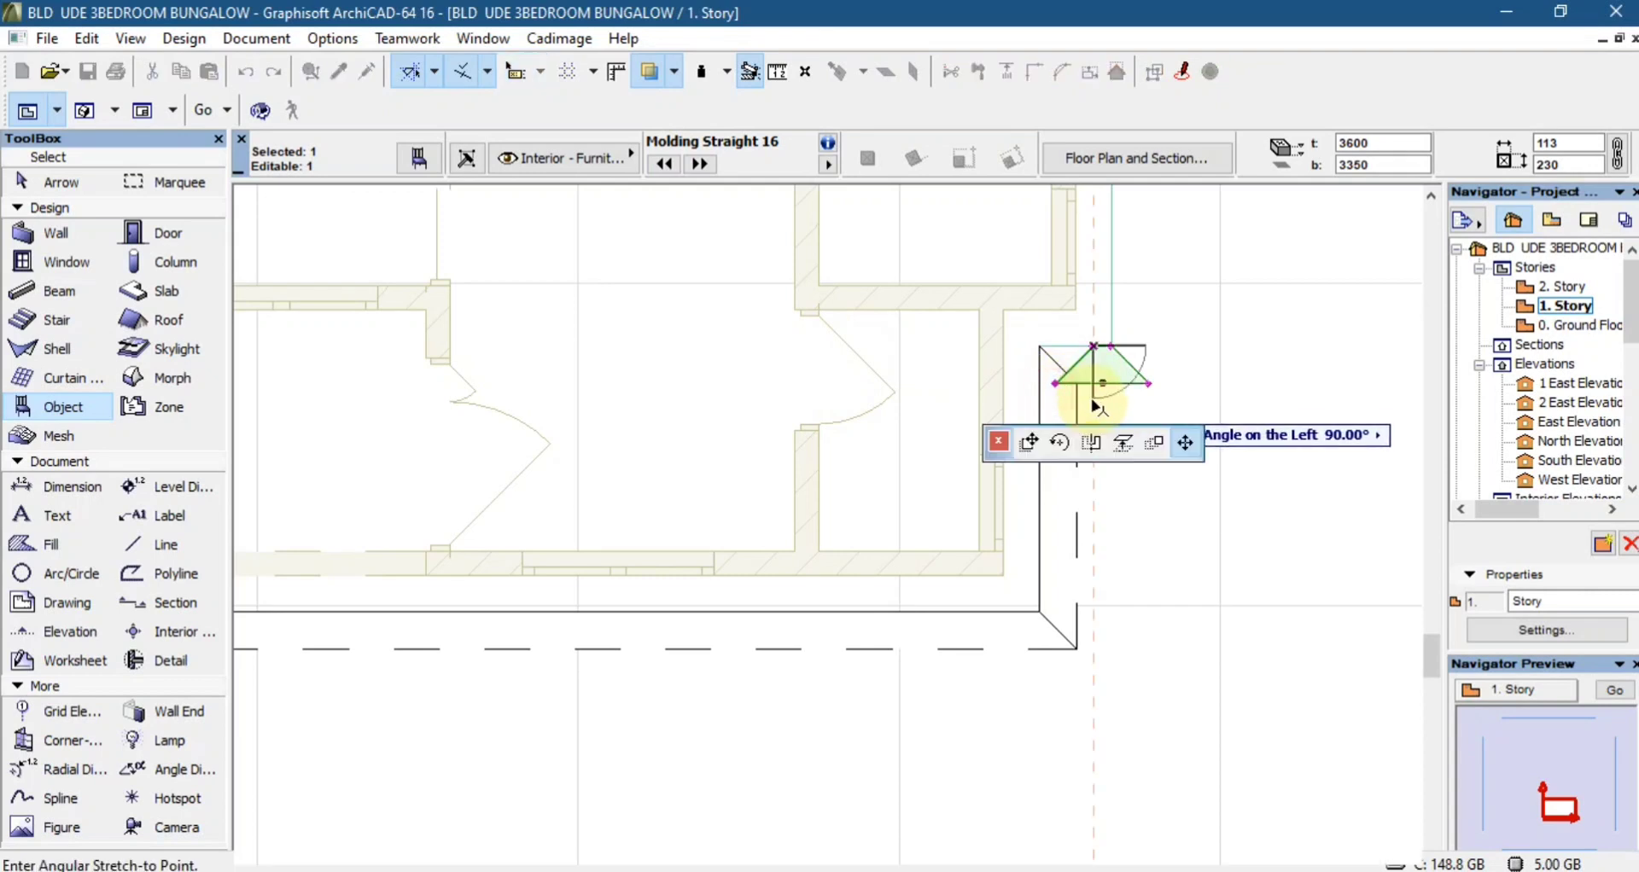
pyautogui.click(1136, 392)
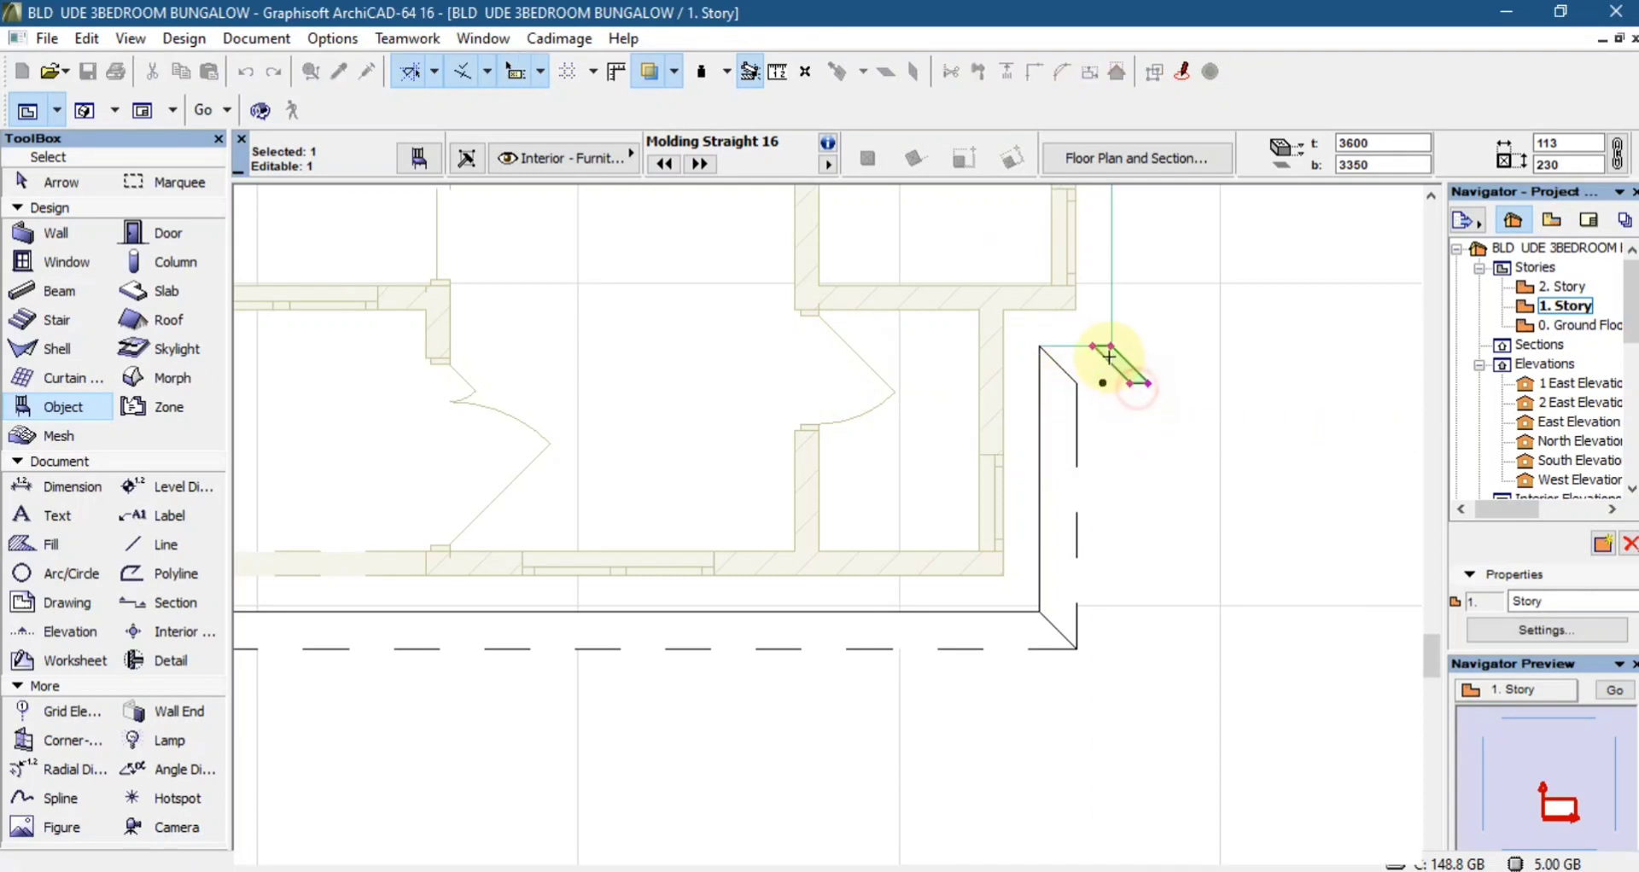
pyautogui.click(1095, 346)
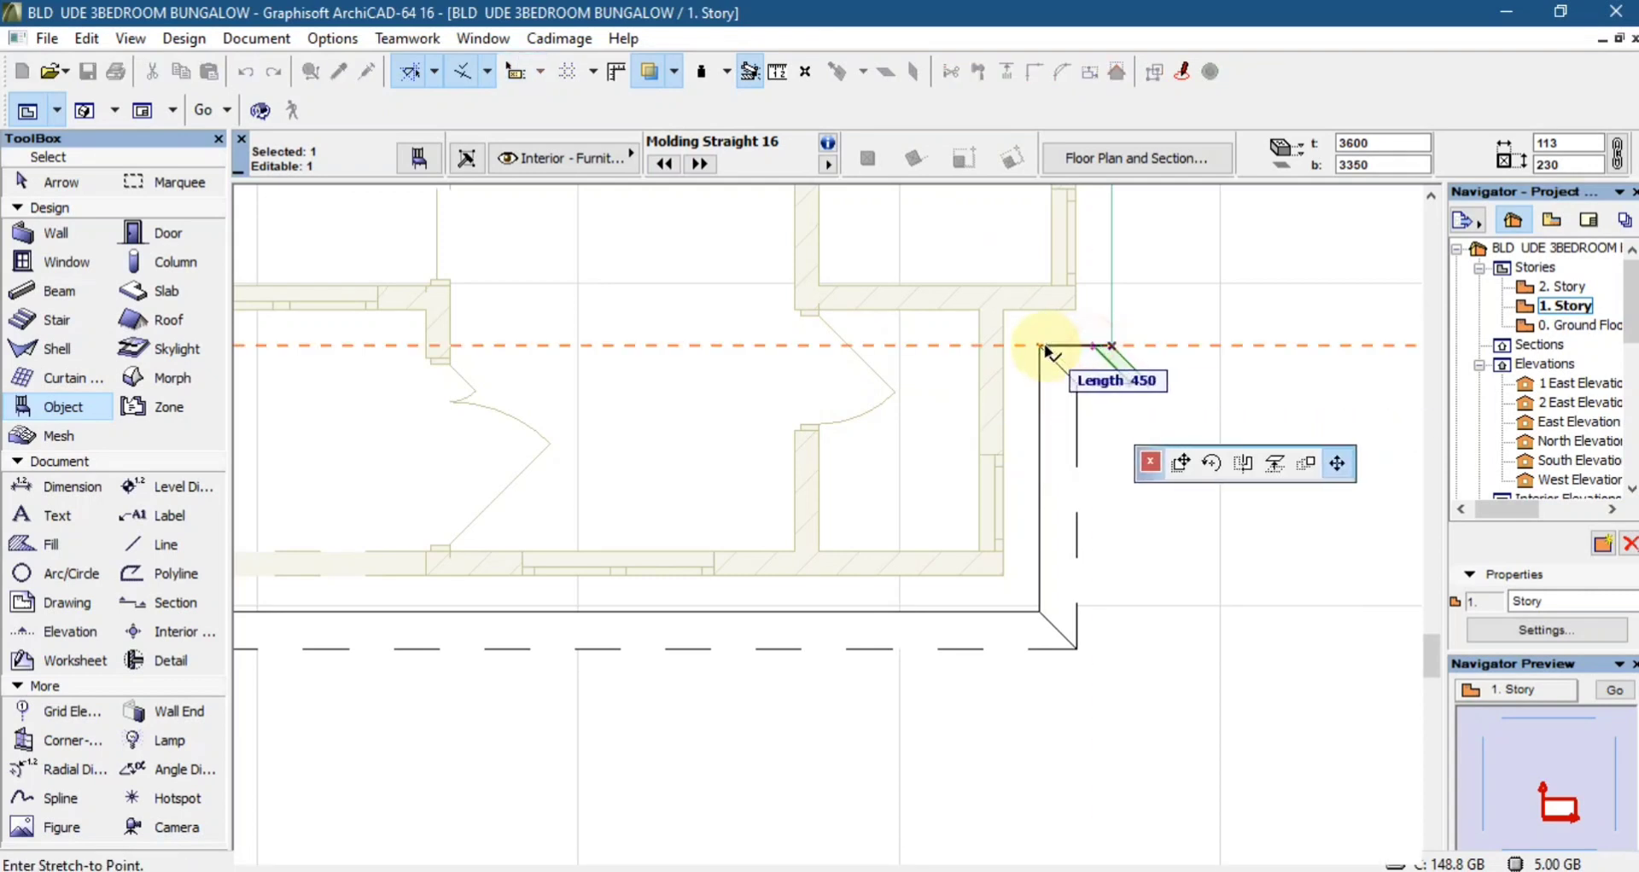
pyautogui.click(1039, 347)
# - Rotate a copy of the 450-long molding by 90° about the slab corner at its right end
pyautogui.hotkey('ctrl', 'e')
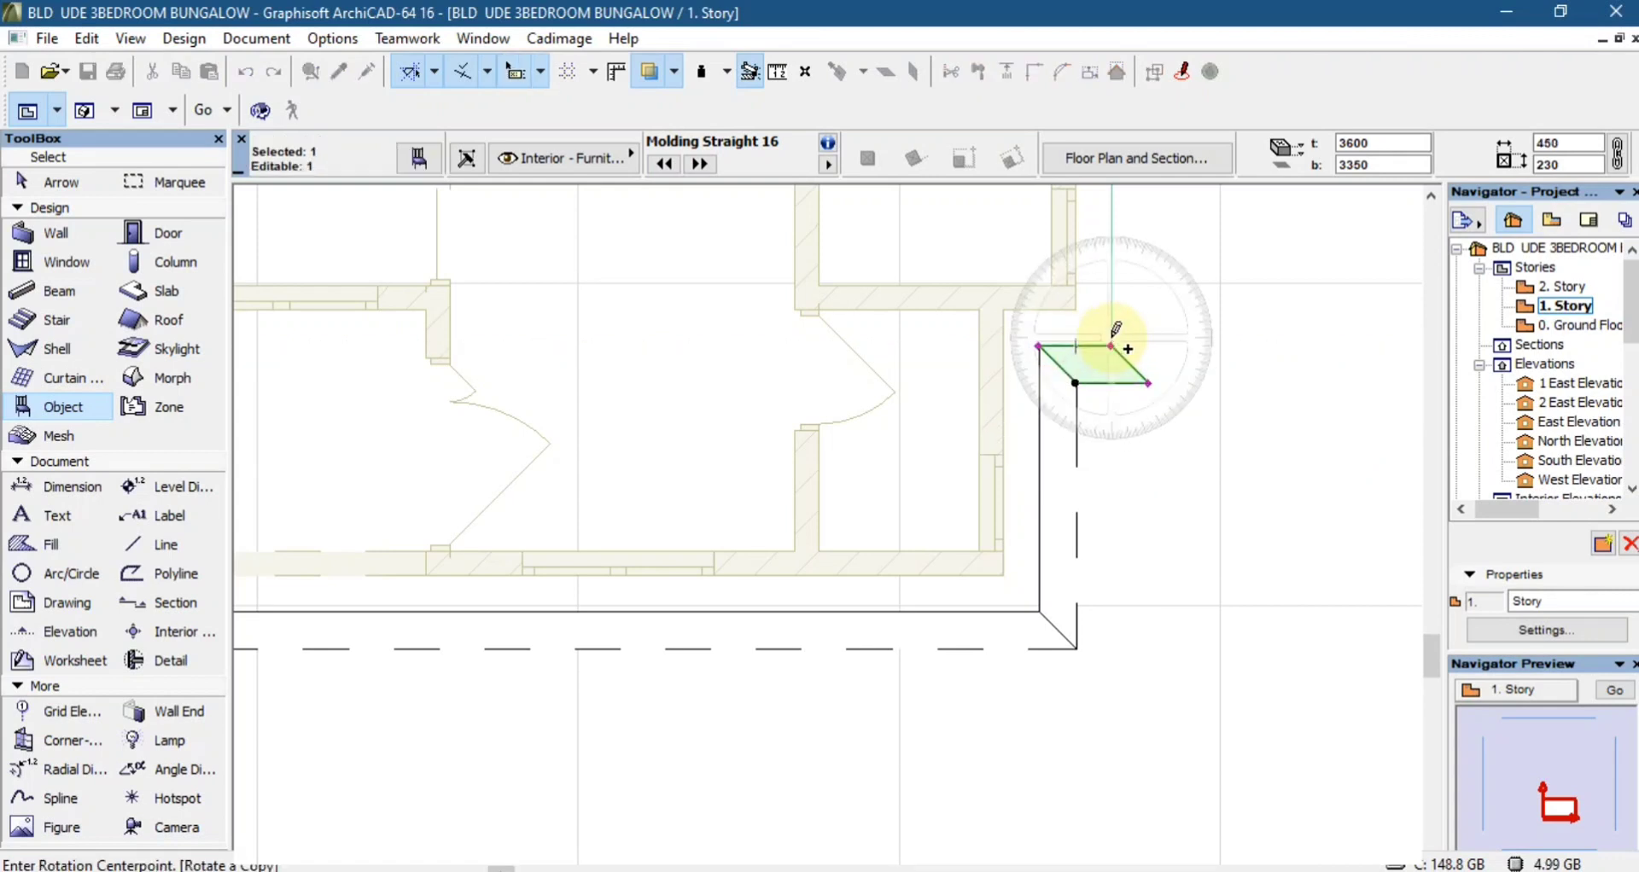
pyautogui.click(1111, 346)
pyautogui.click(1179, 334)
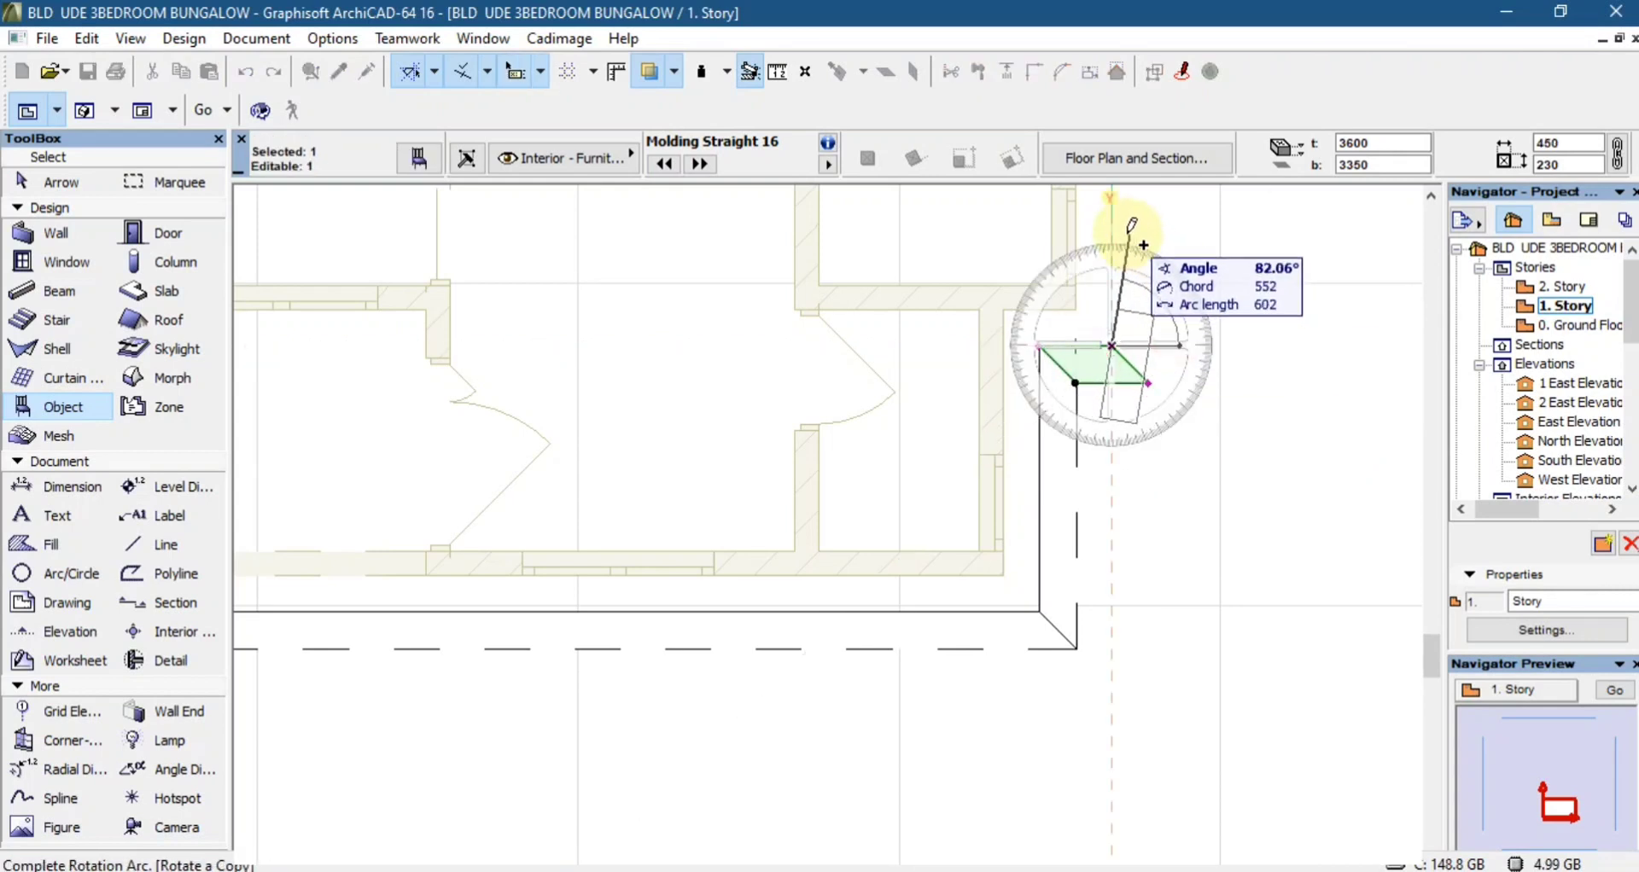
pyautogui.click(1127, 230)
# - Move the rotated copy up 450 so its lower inner corner rests on the slab's outer corner
pyautogui.scroll(-2, 1157, 538)
pyautogui.scroll(3, 1097, 351)
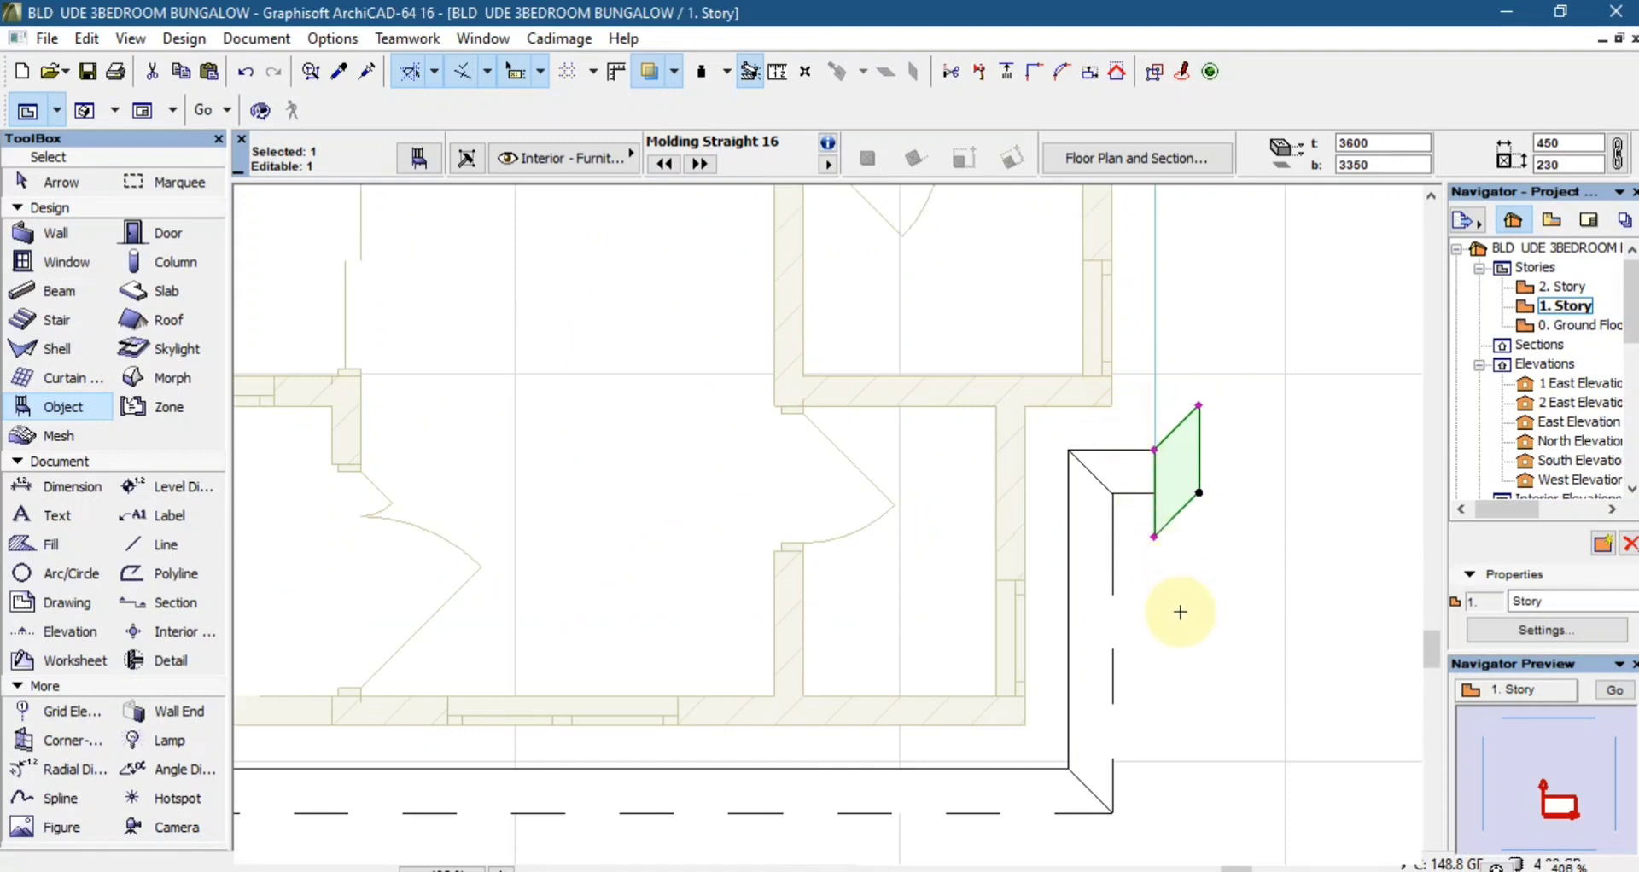
pyautogui.hotkey('ctrl', 'd')
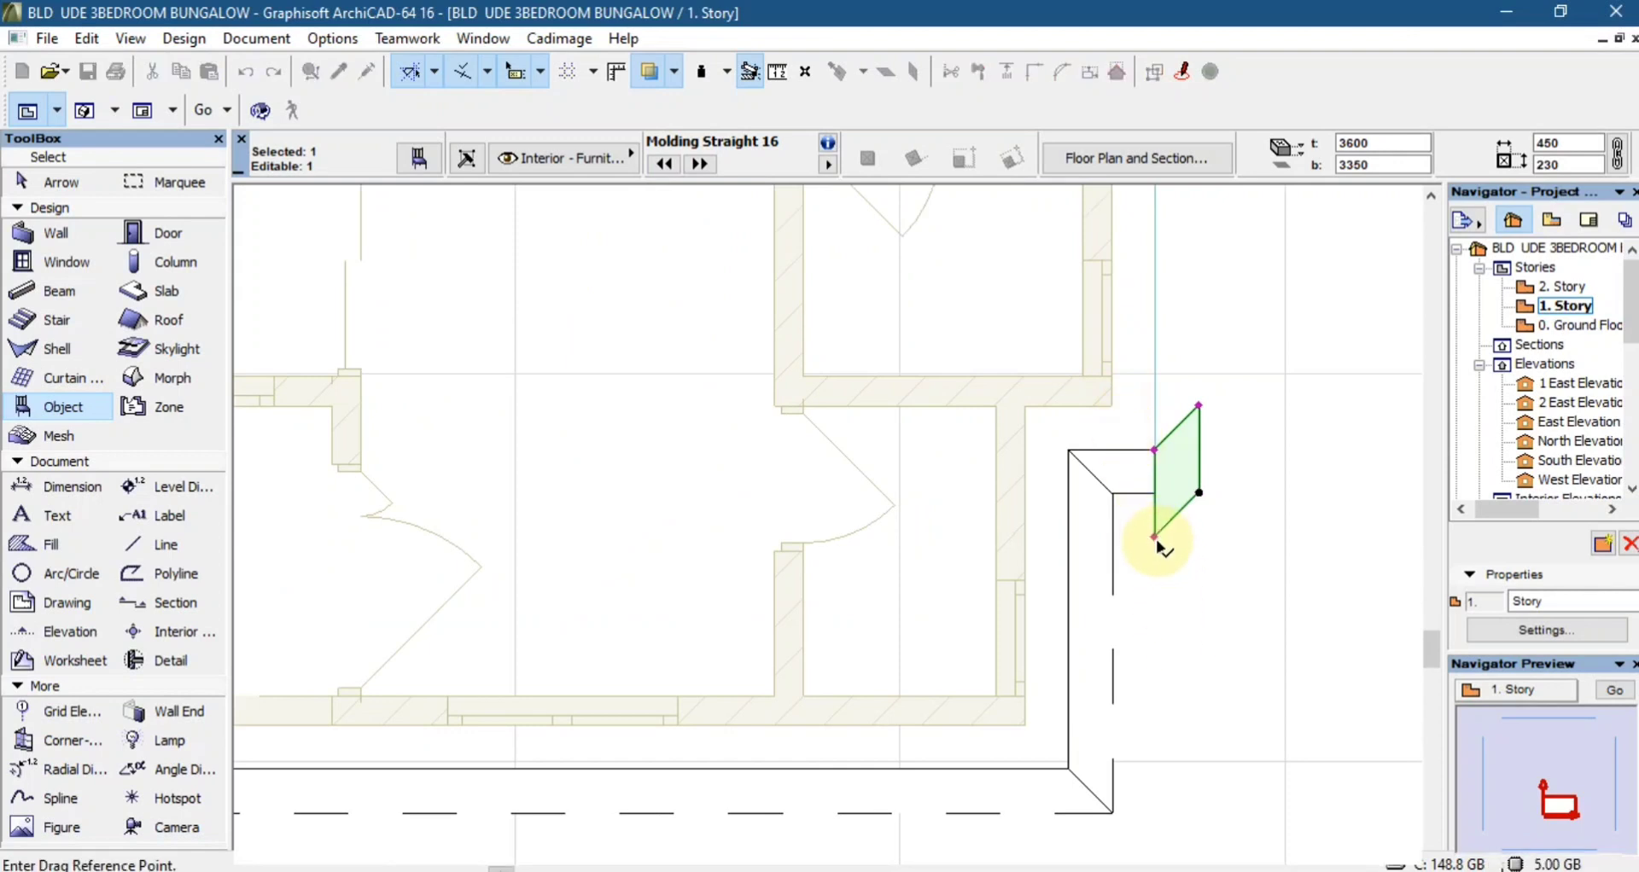
pyautogui.click(1154, 538)
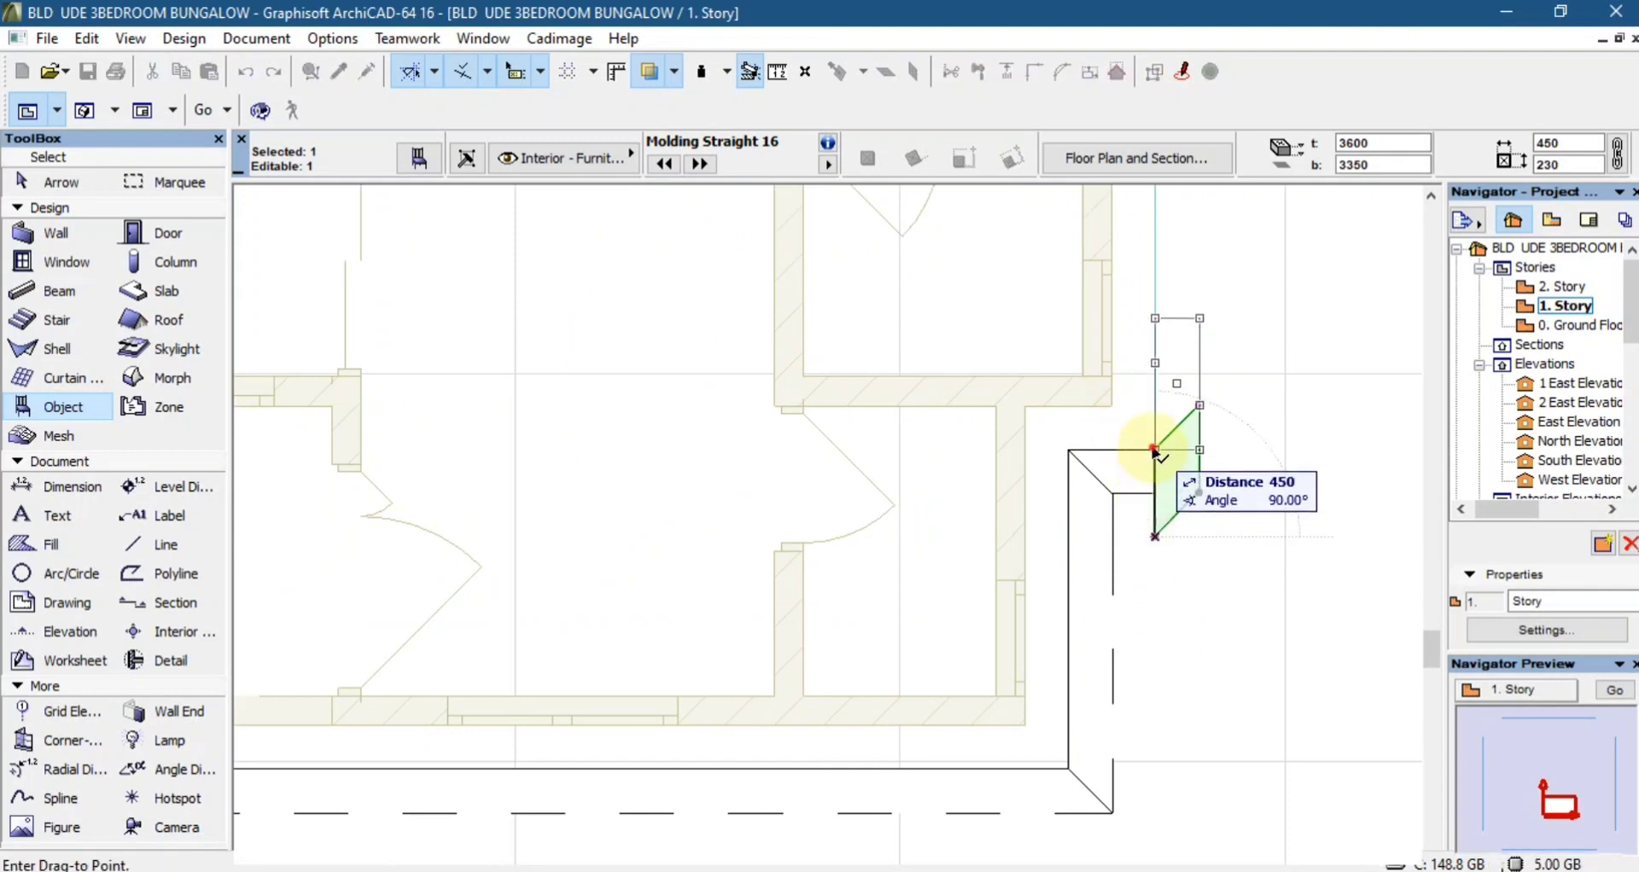
pyautogui.click(1154, 450)
pyautogui.click(1201, 405)
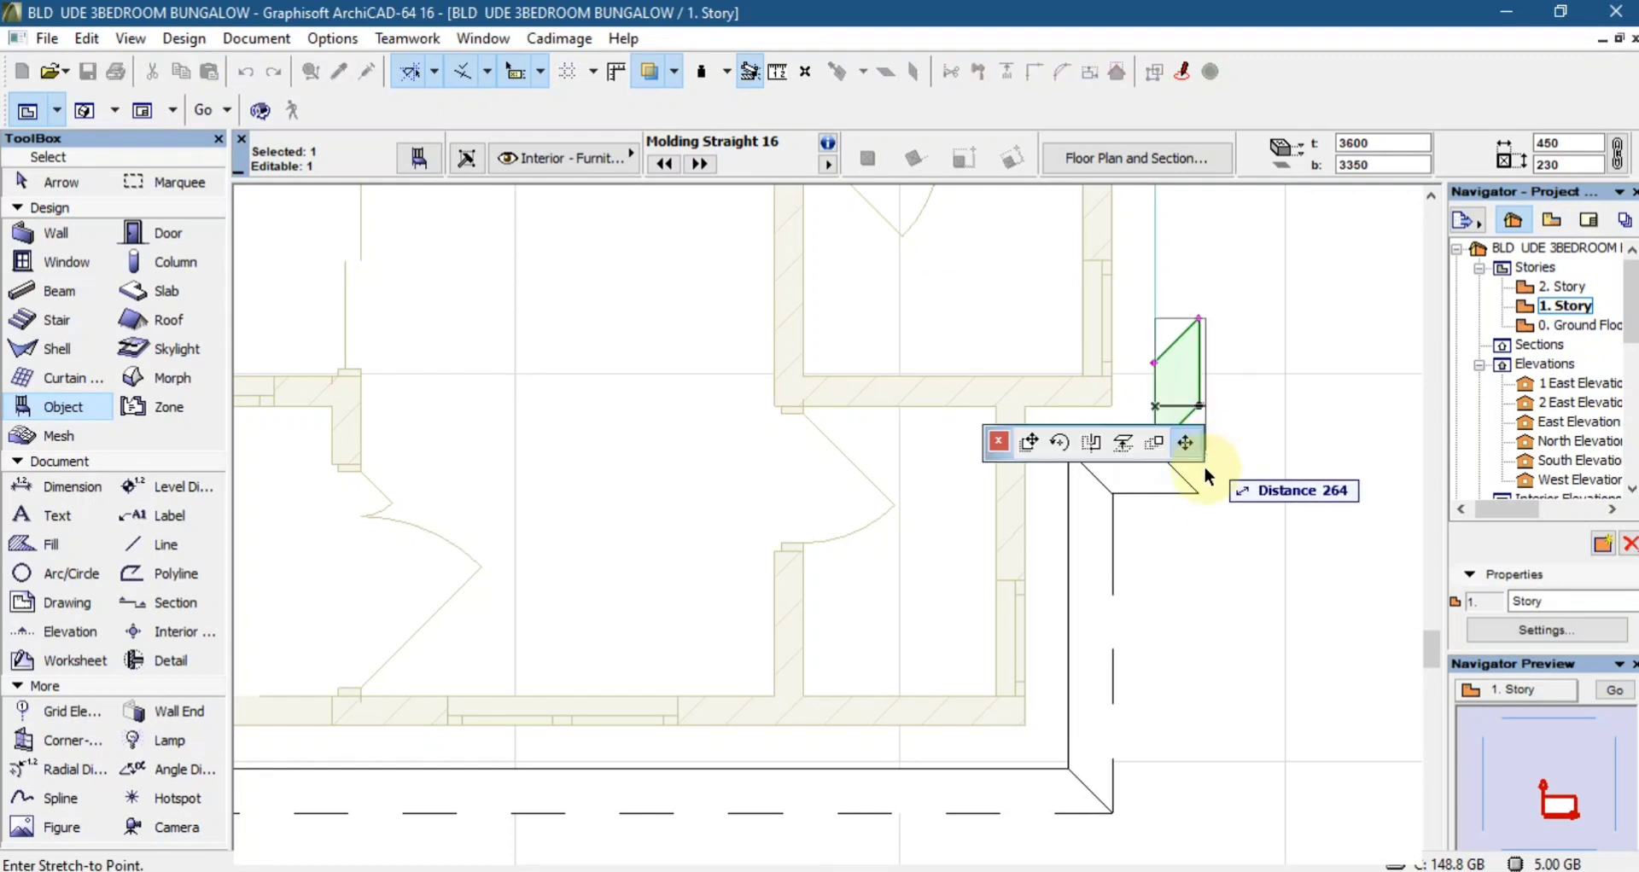
pyautogui.click(1206, 447)
# - Stretch the molding's upper end along the slab's right edge to the upper-right corner for a length of 10800
pyautogui.scroll(-1, 1178, 546)
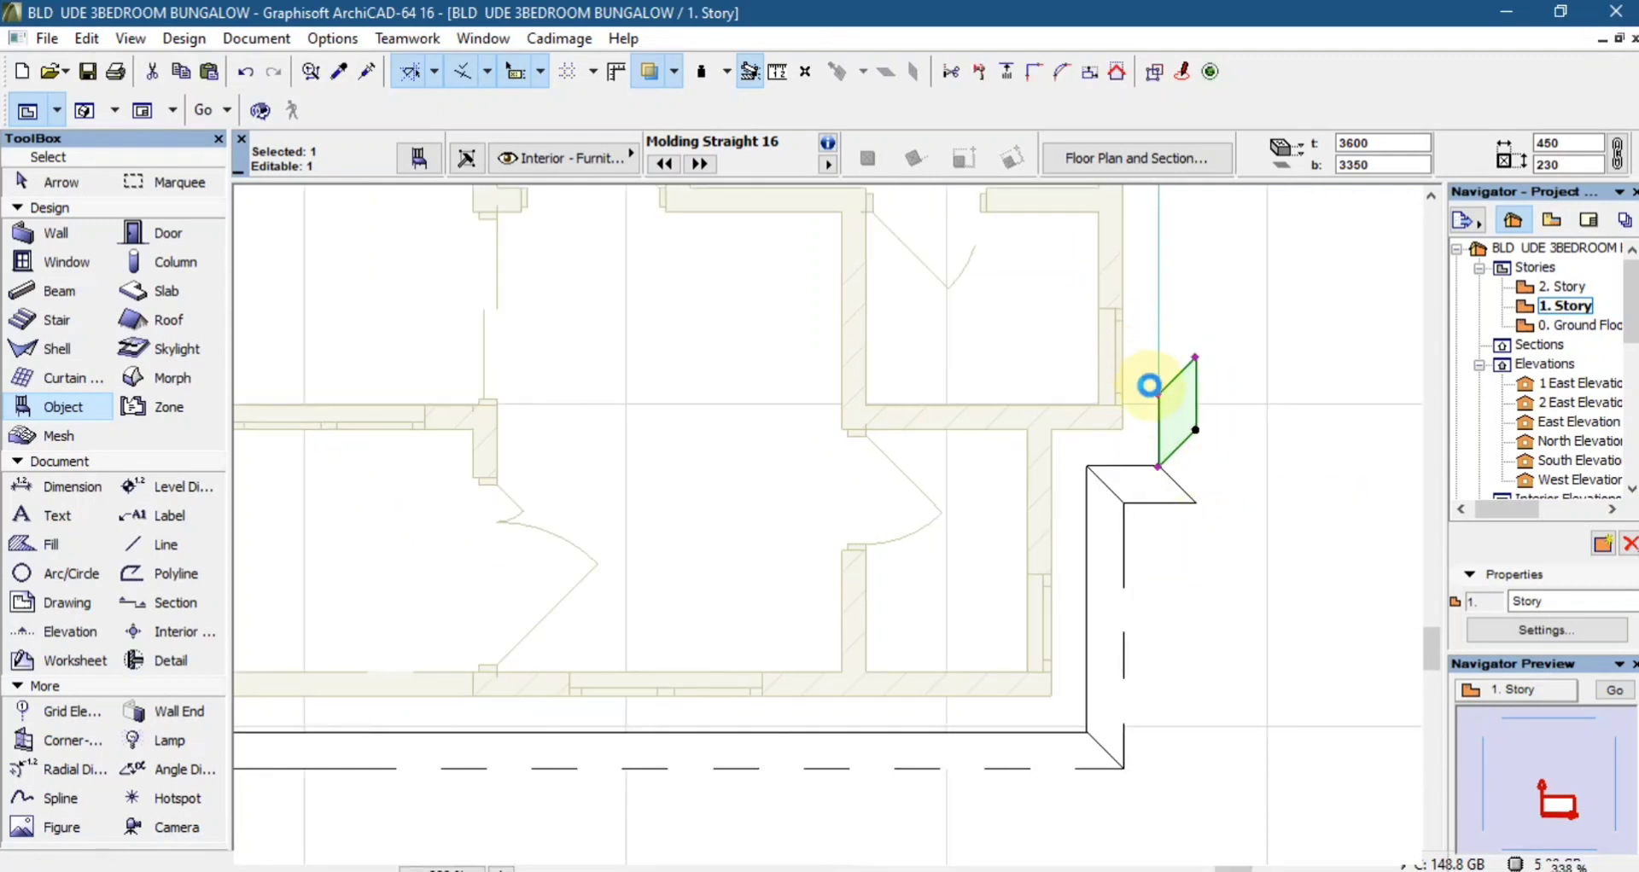
pyautogui.click(1157, 388)
pyautogui.scroll(-3, 1150, 495)
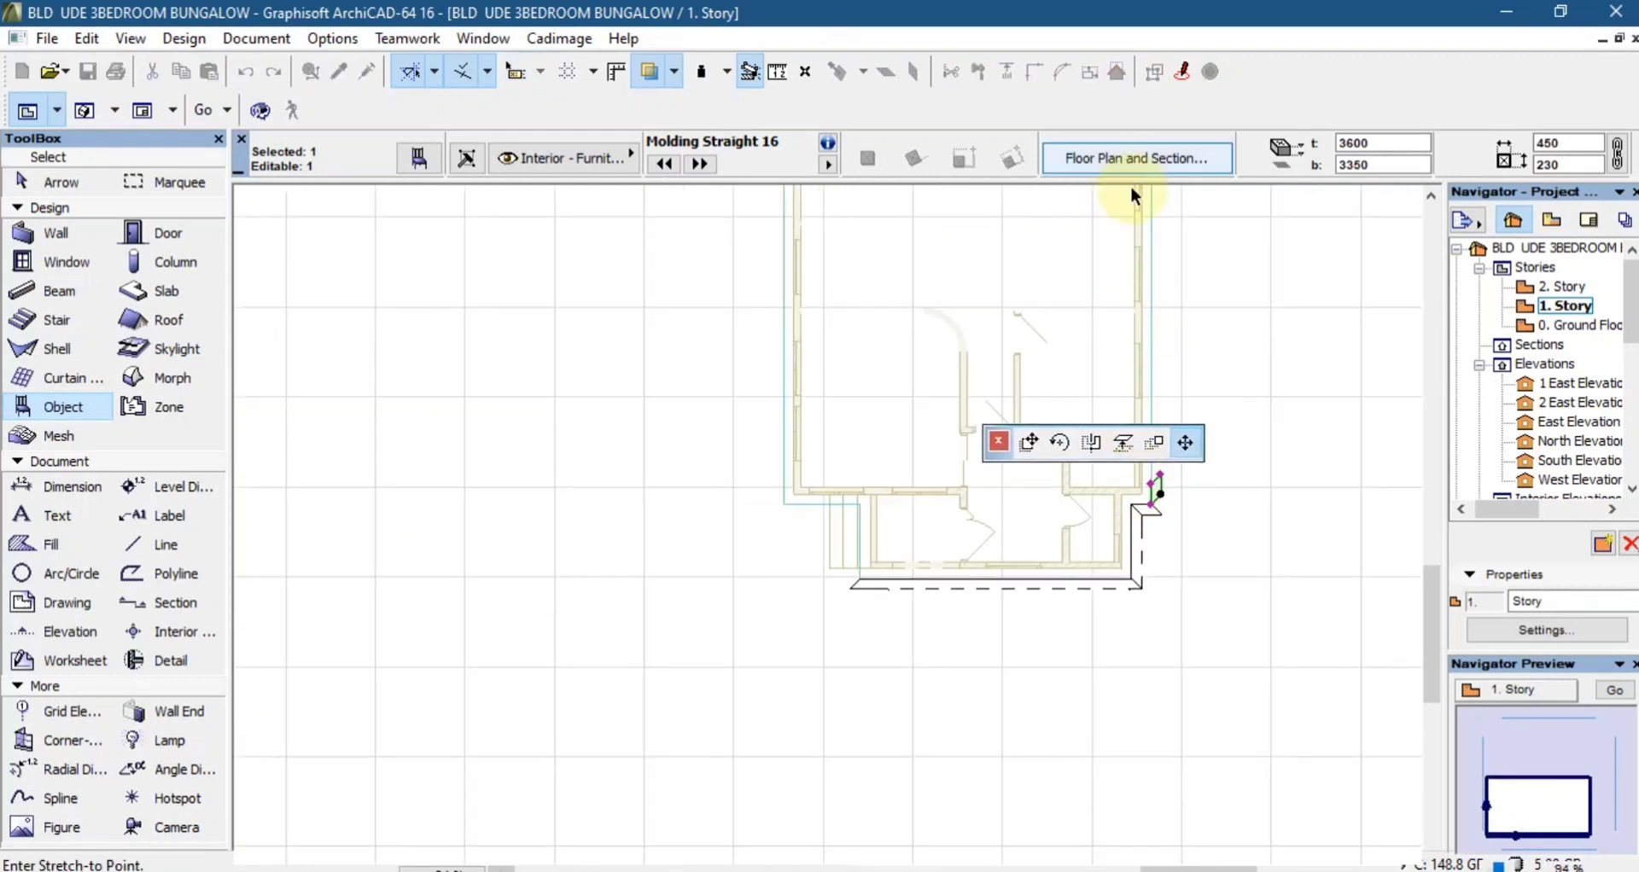
pyautogui.scroll(4, 1157, 413)
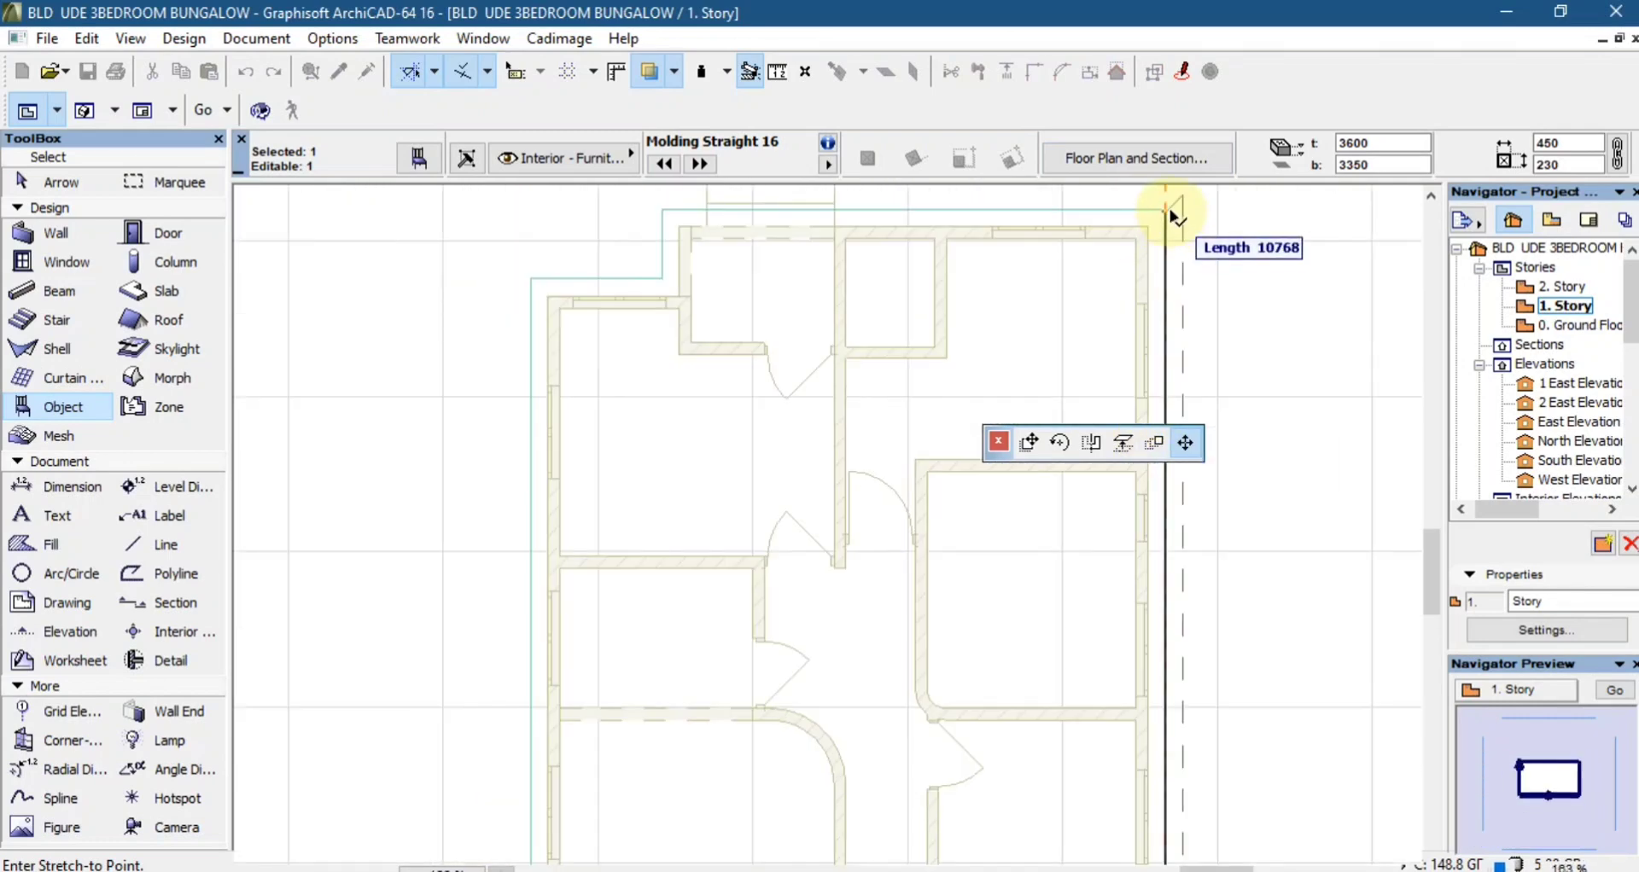
pyautogui.click(1168, 211)
# - Miter the long right-edge molding's lower end outward to a connecting angle of 135° so it meets the short molding
pyautogui.scroll(-3, 1170, 523)
pyautogui.scroll(2, 1145, 458)
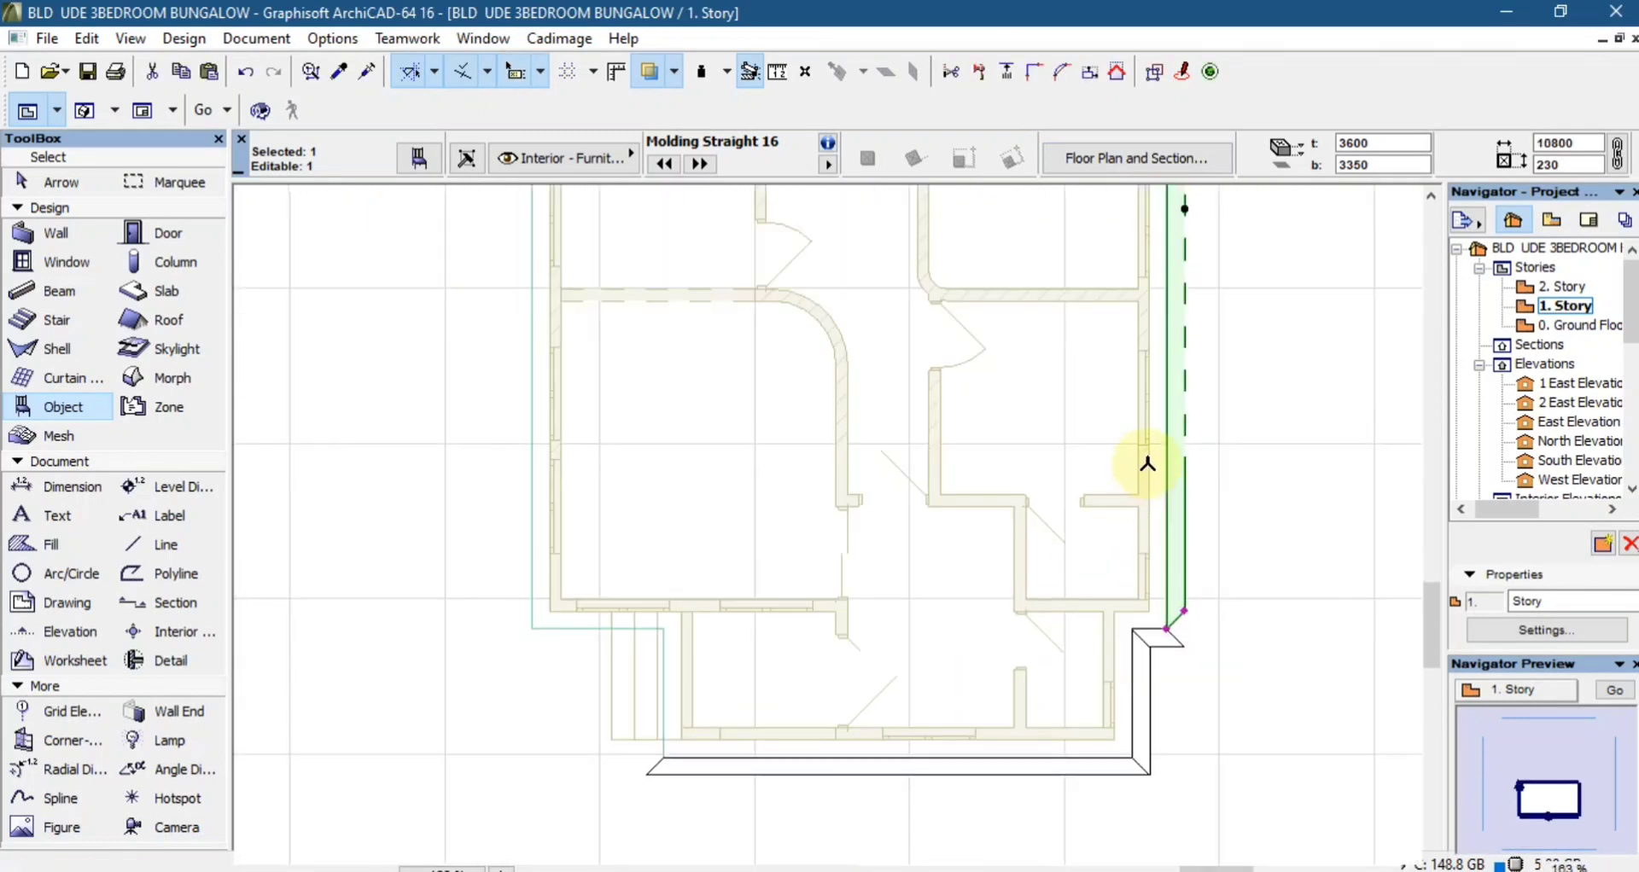
pyautogui.scroll(3, 1169, 299)
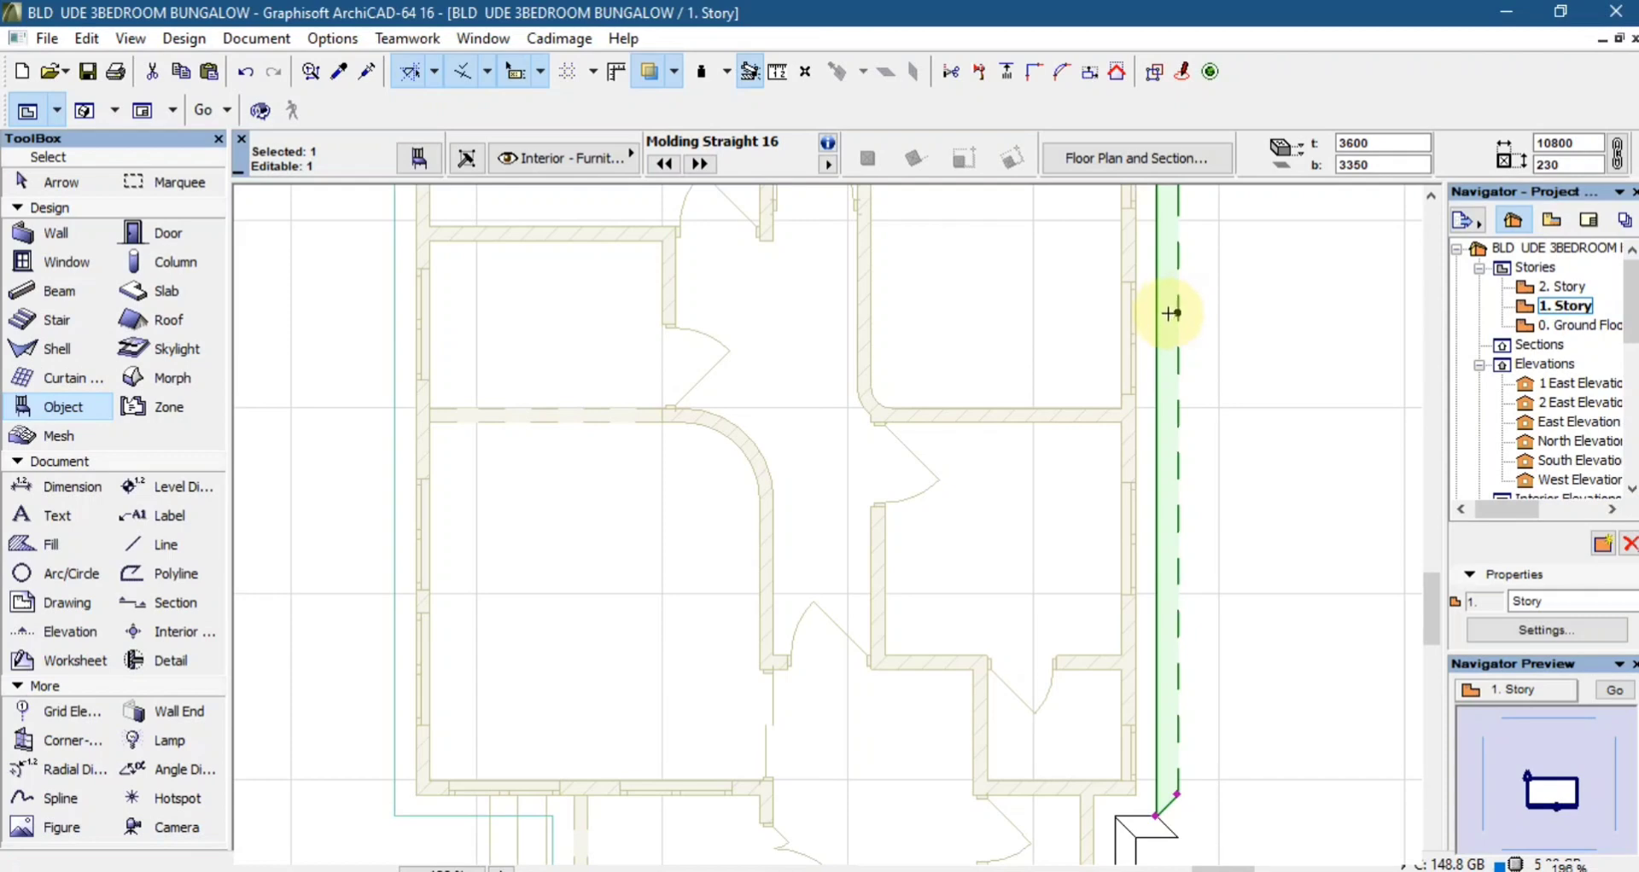
pyautogui.scroll(1, 1156, 358)
pyautogui.scroll(1, 1170, 629)
pyautogui.scroll(1, 1164, 680)
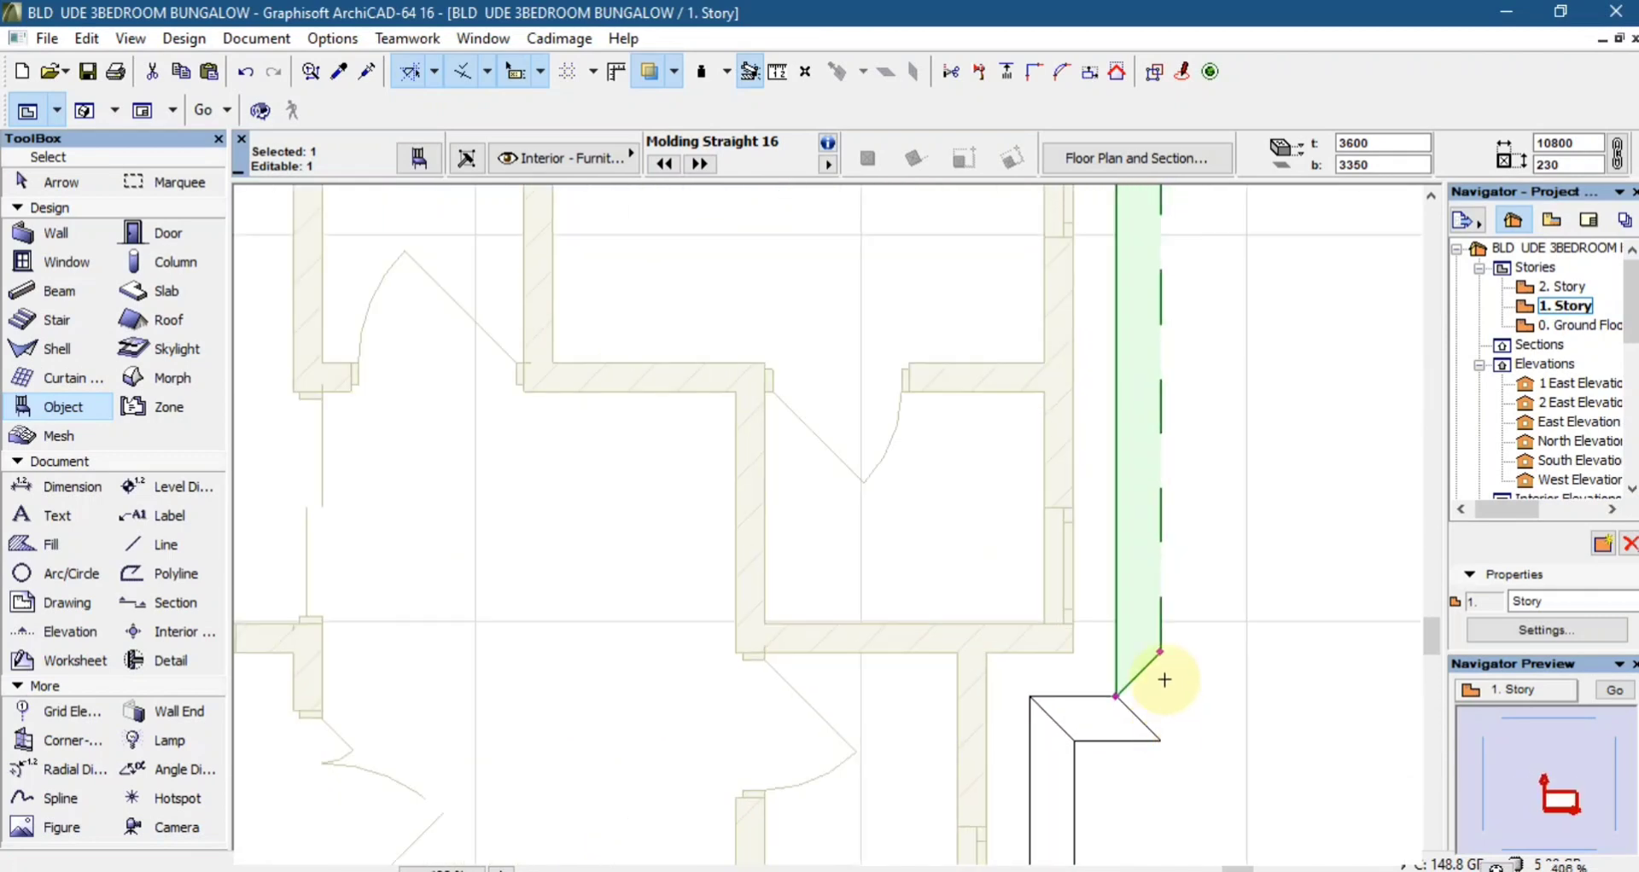
pyautogui.click(1162, 652)
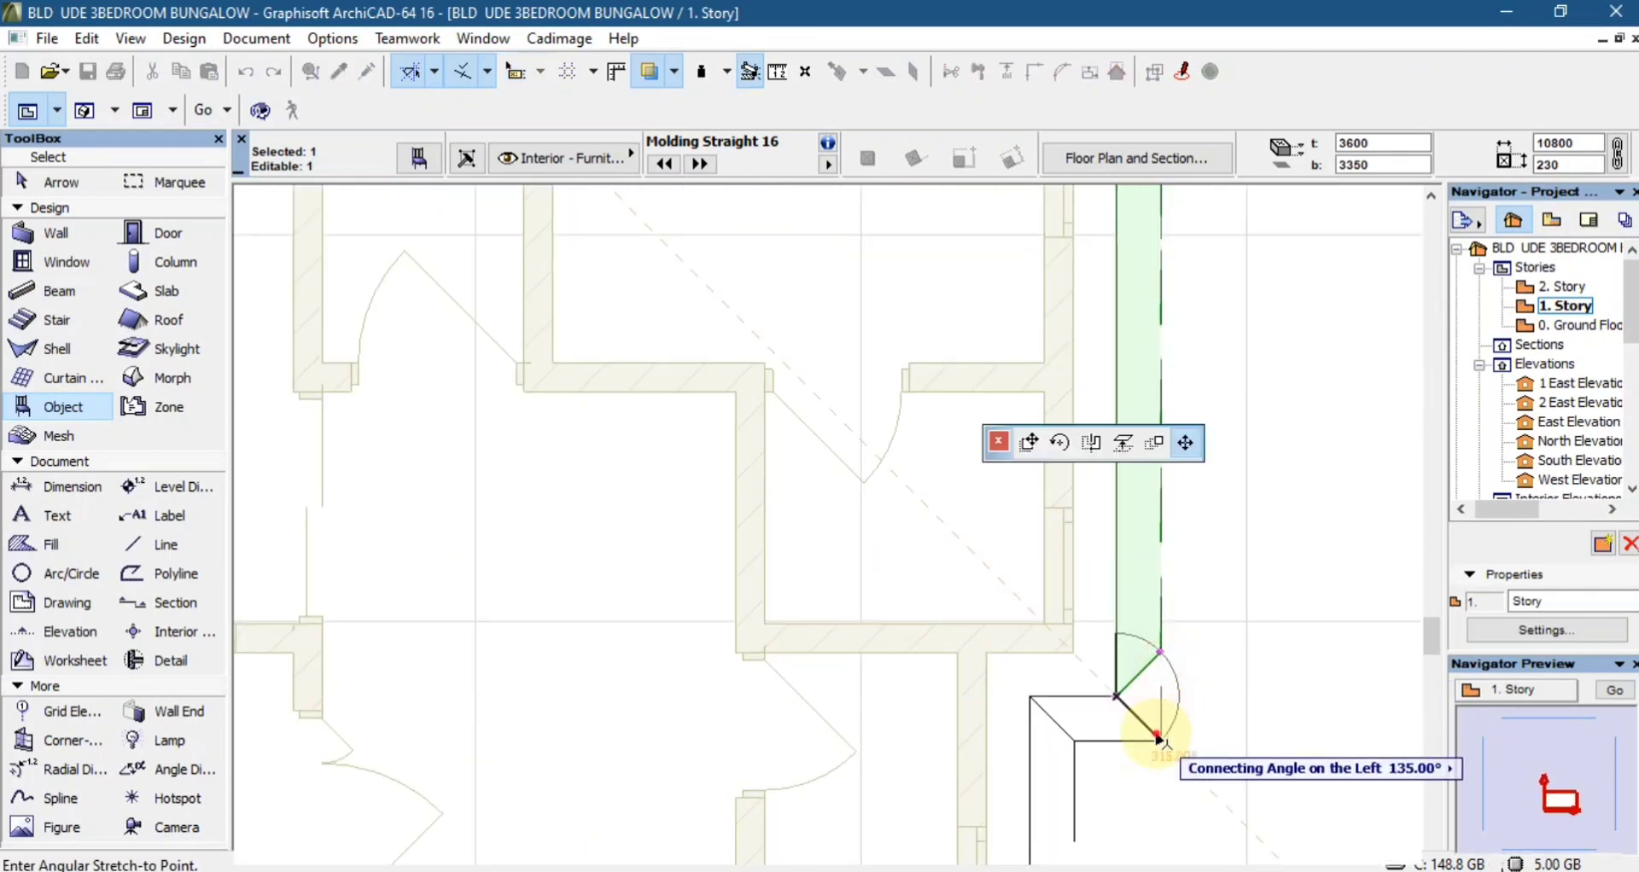
pyautogui.click(1149, 725)
# - Rotate a copy of the long right-edge molding by 90° about the slab's upper-right corner
pyautogui.scroll(-5, 1149, 708)
pyautogui.scroll(-3, 1153, 363)
pyautogui.scroll(8, 1165, 345)
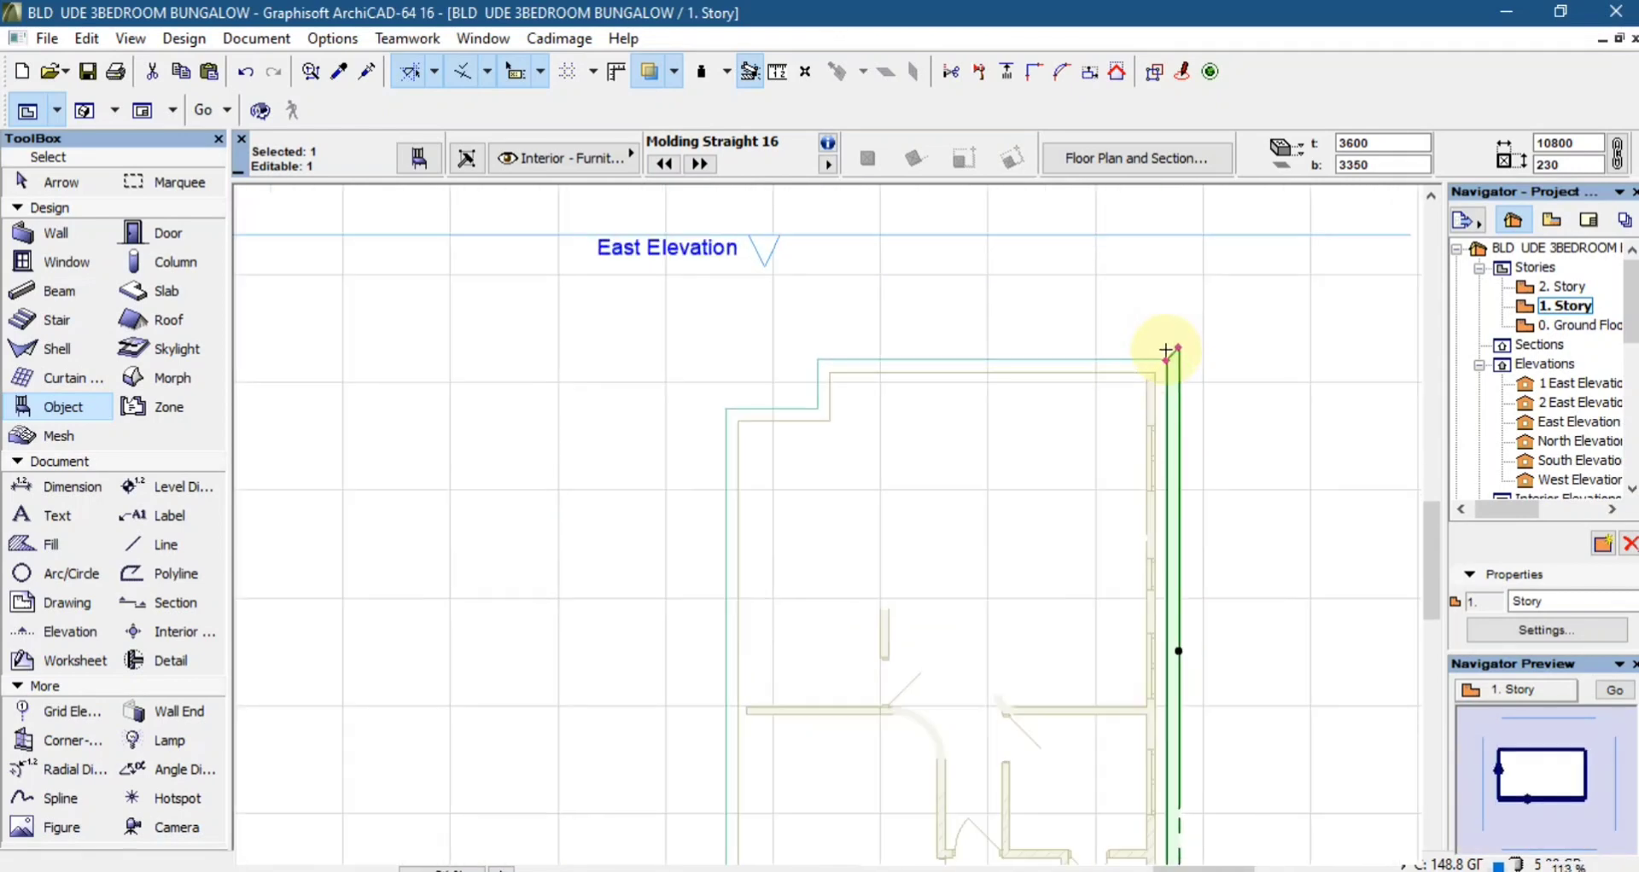
pyautogui.hotkey('ctrl', 'alt', 'e')
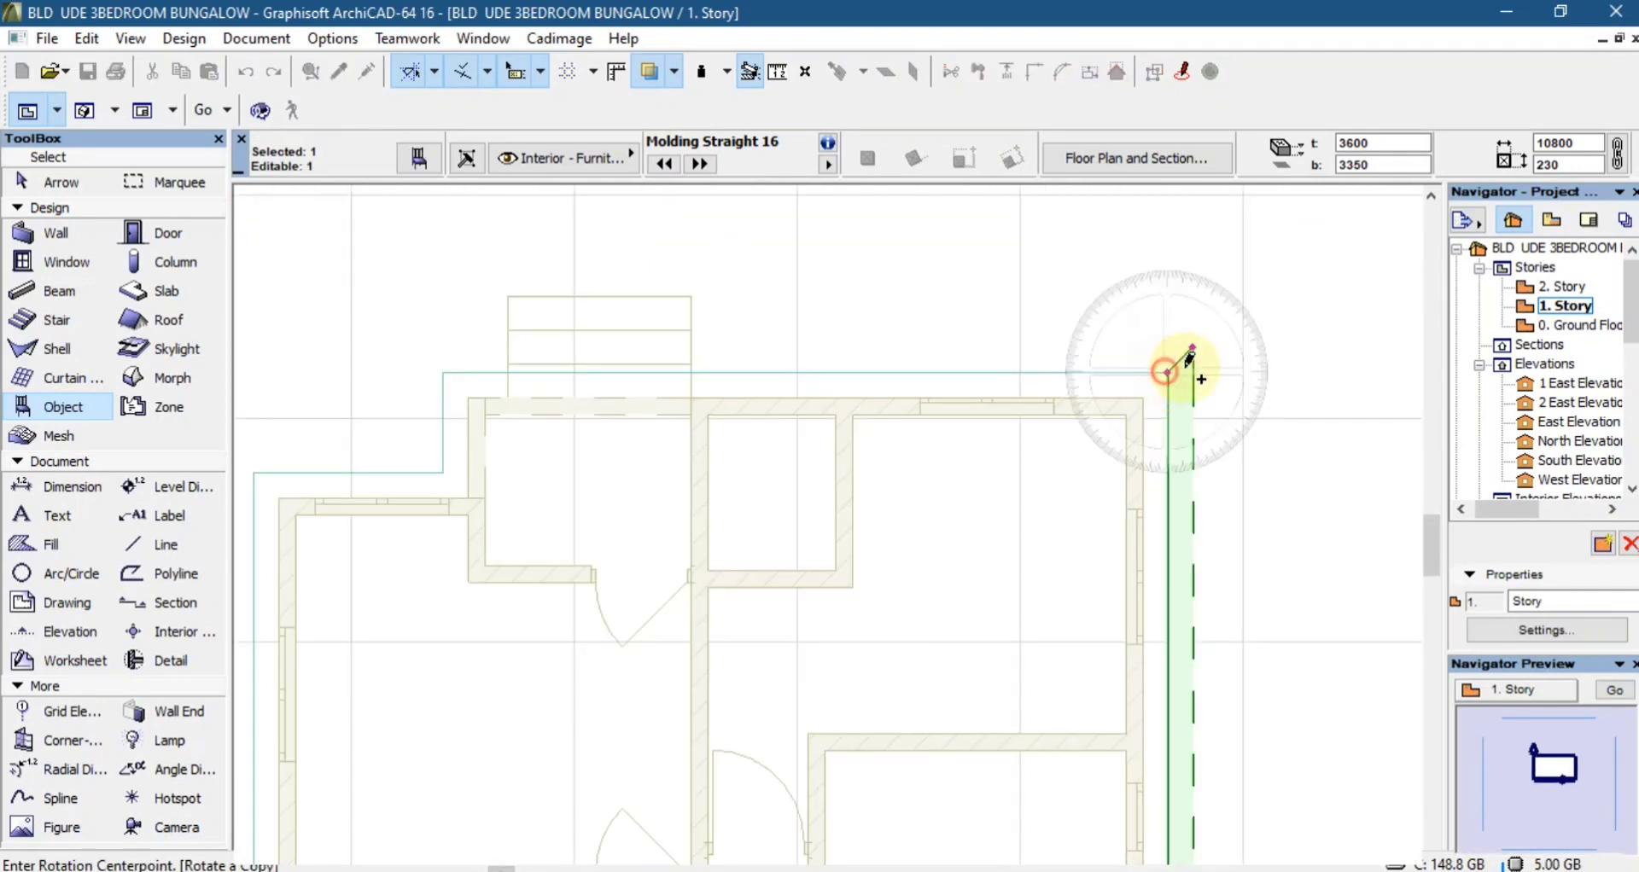
pyautogui.click(1195, 368)
pyautogui.click(1168, 327)
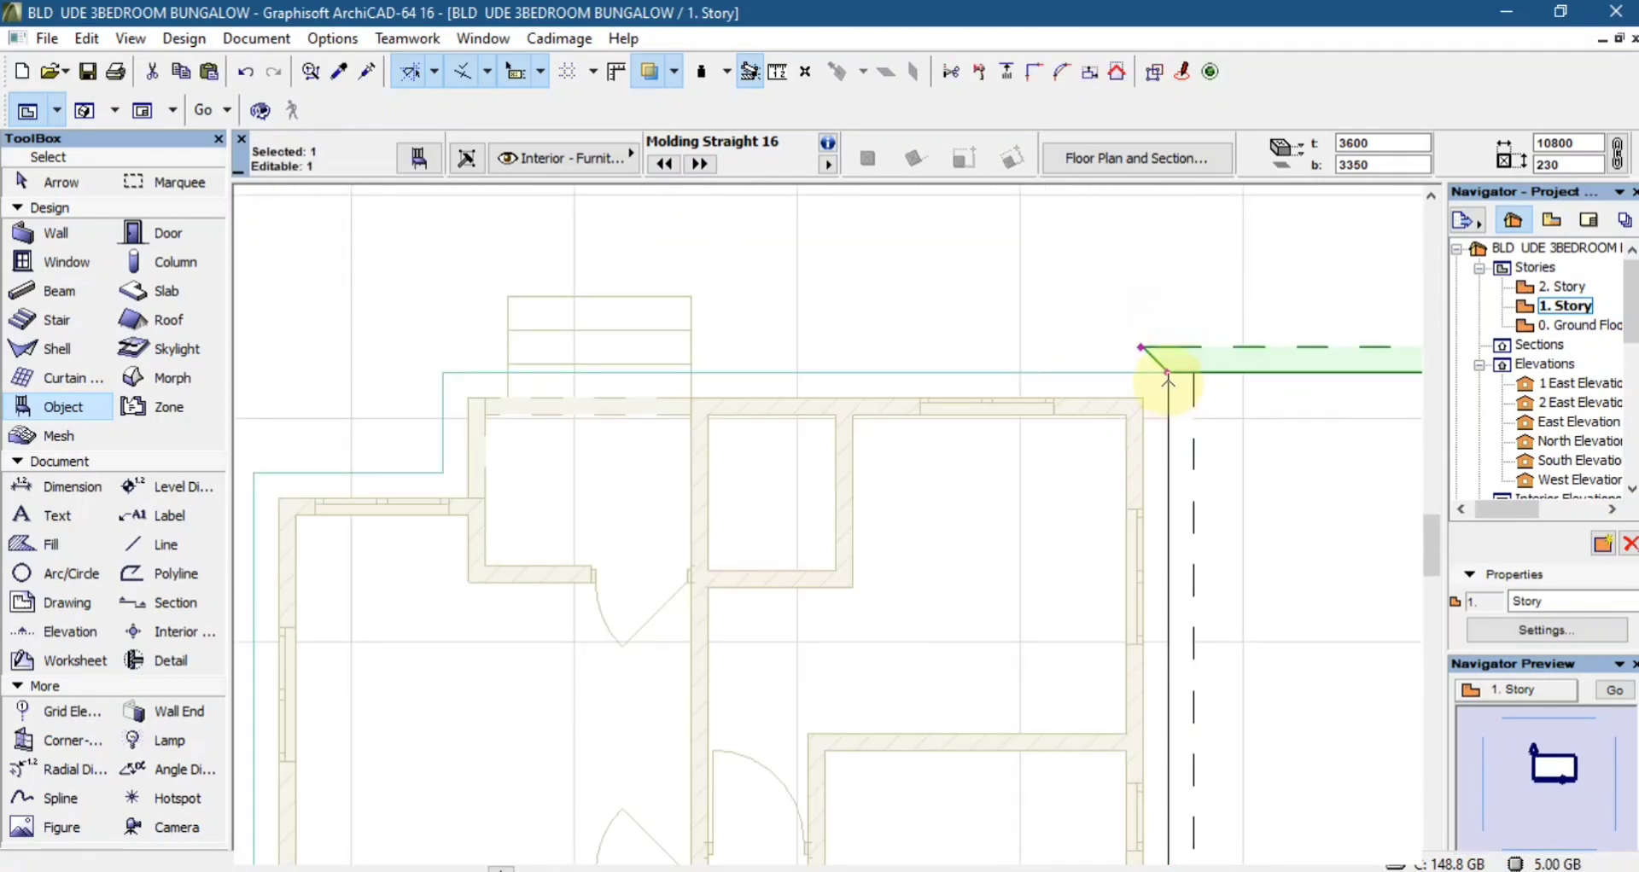
# - Move the rotated copy left along the slab's upper edge so its left inner corner meets the edge's left corner
pyautogui.click(1168, 372)
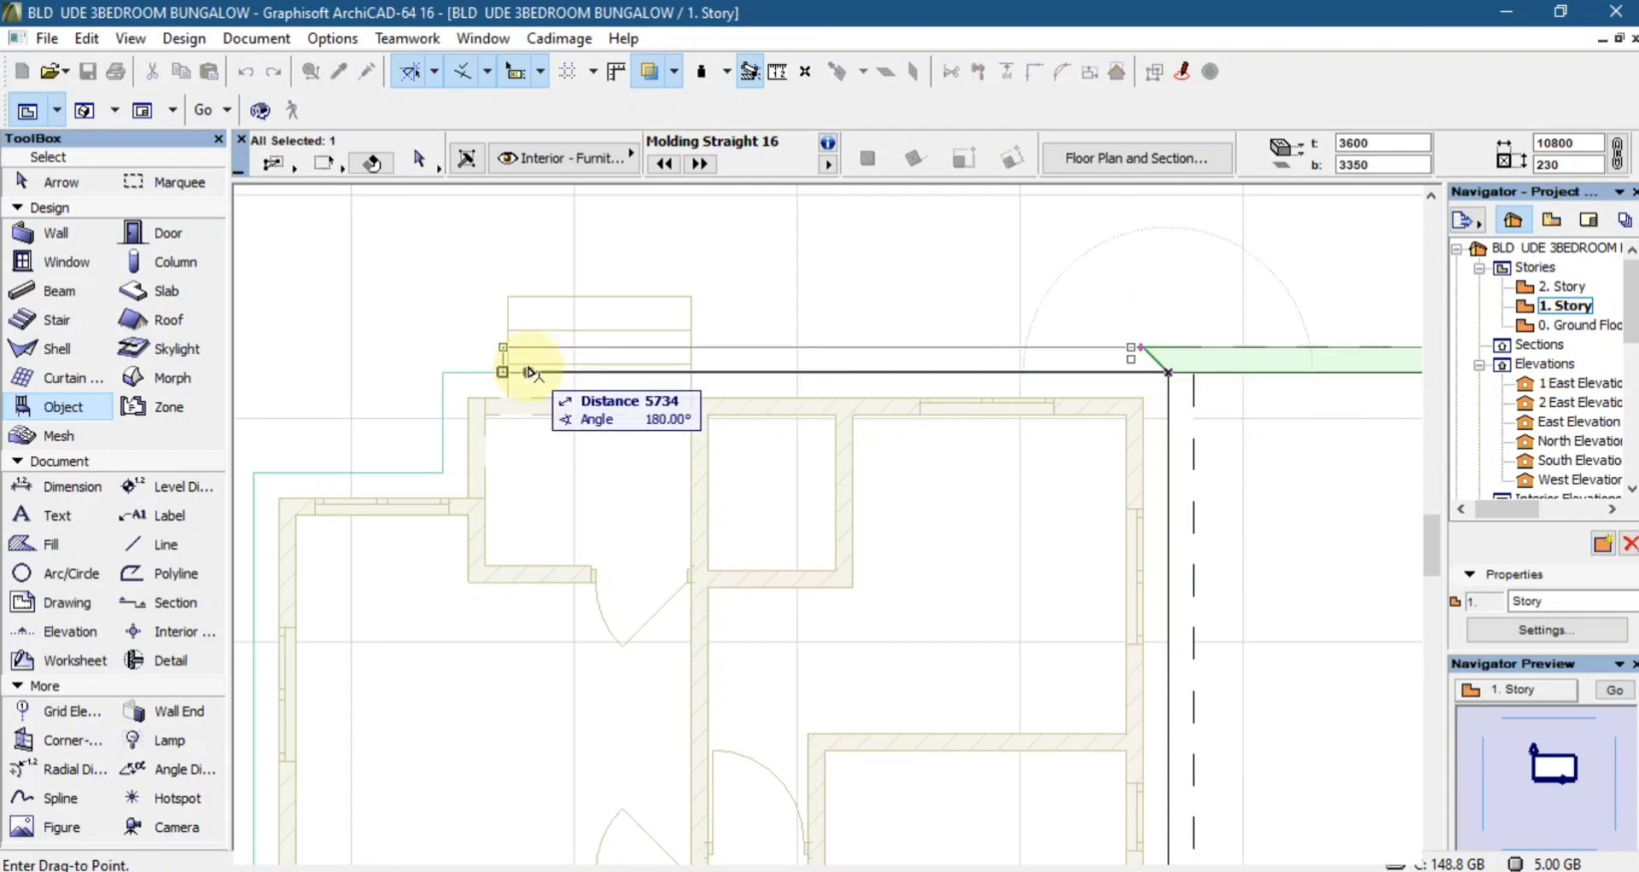
pyautogui.click(442, 373)
pyautogui.scroll(-3, 884, 353)
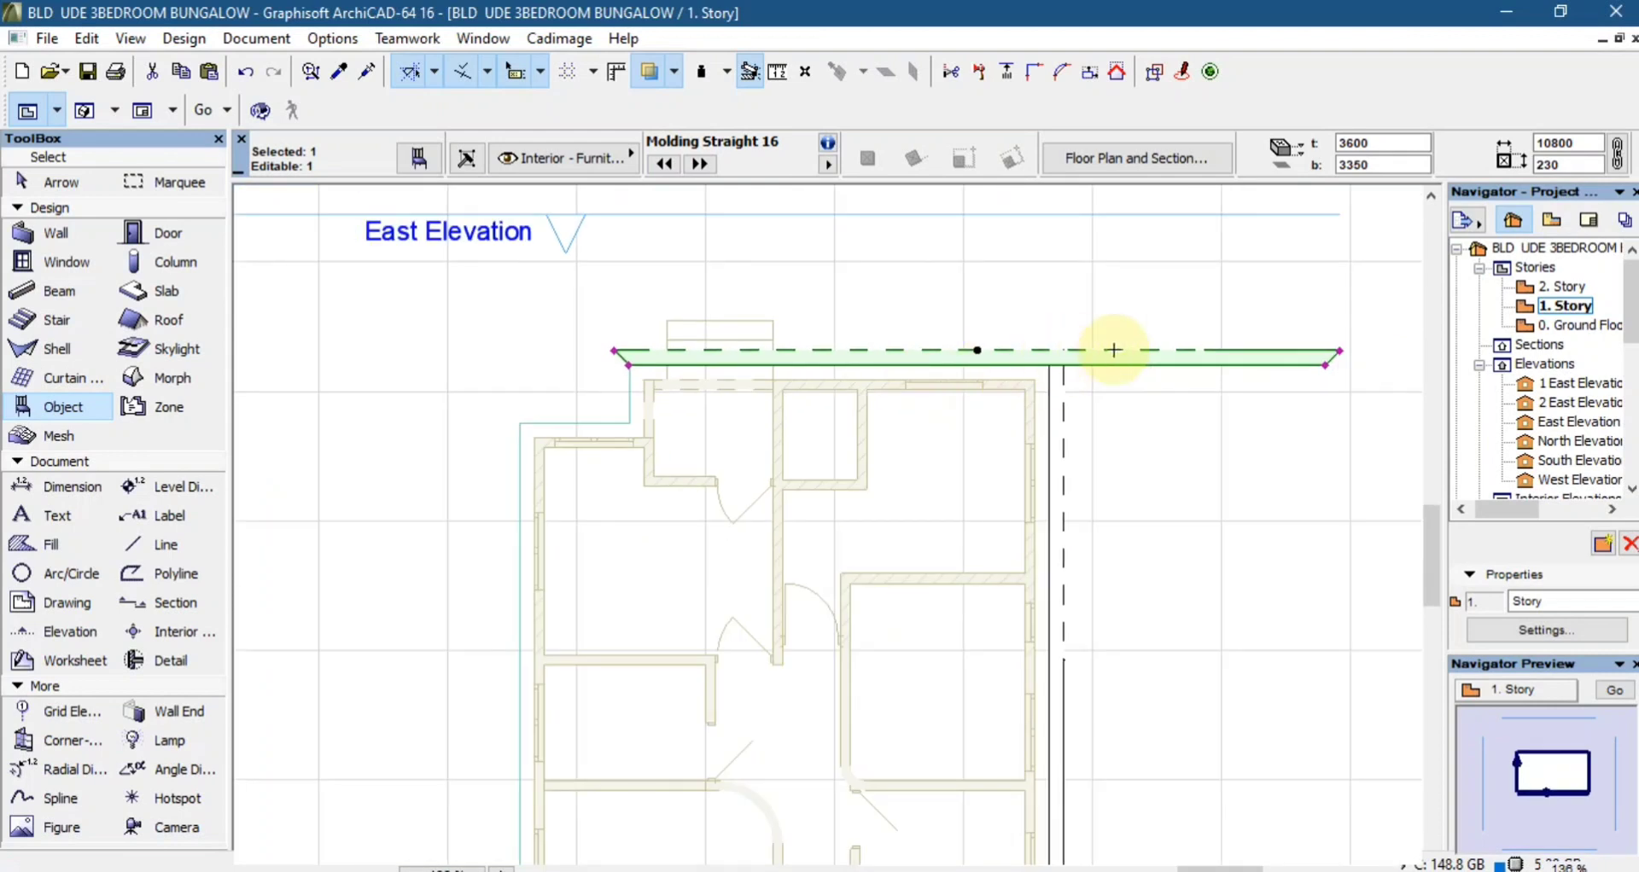
# - Shorten the upper-edge molding's right end to the slab's upper-right corner for a length of 6500
pyautogui.scroll(3, 1058, 352)
pyautogui.scroll(-2, 1013, 351)
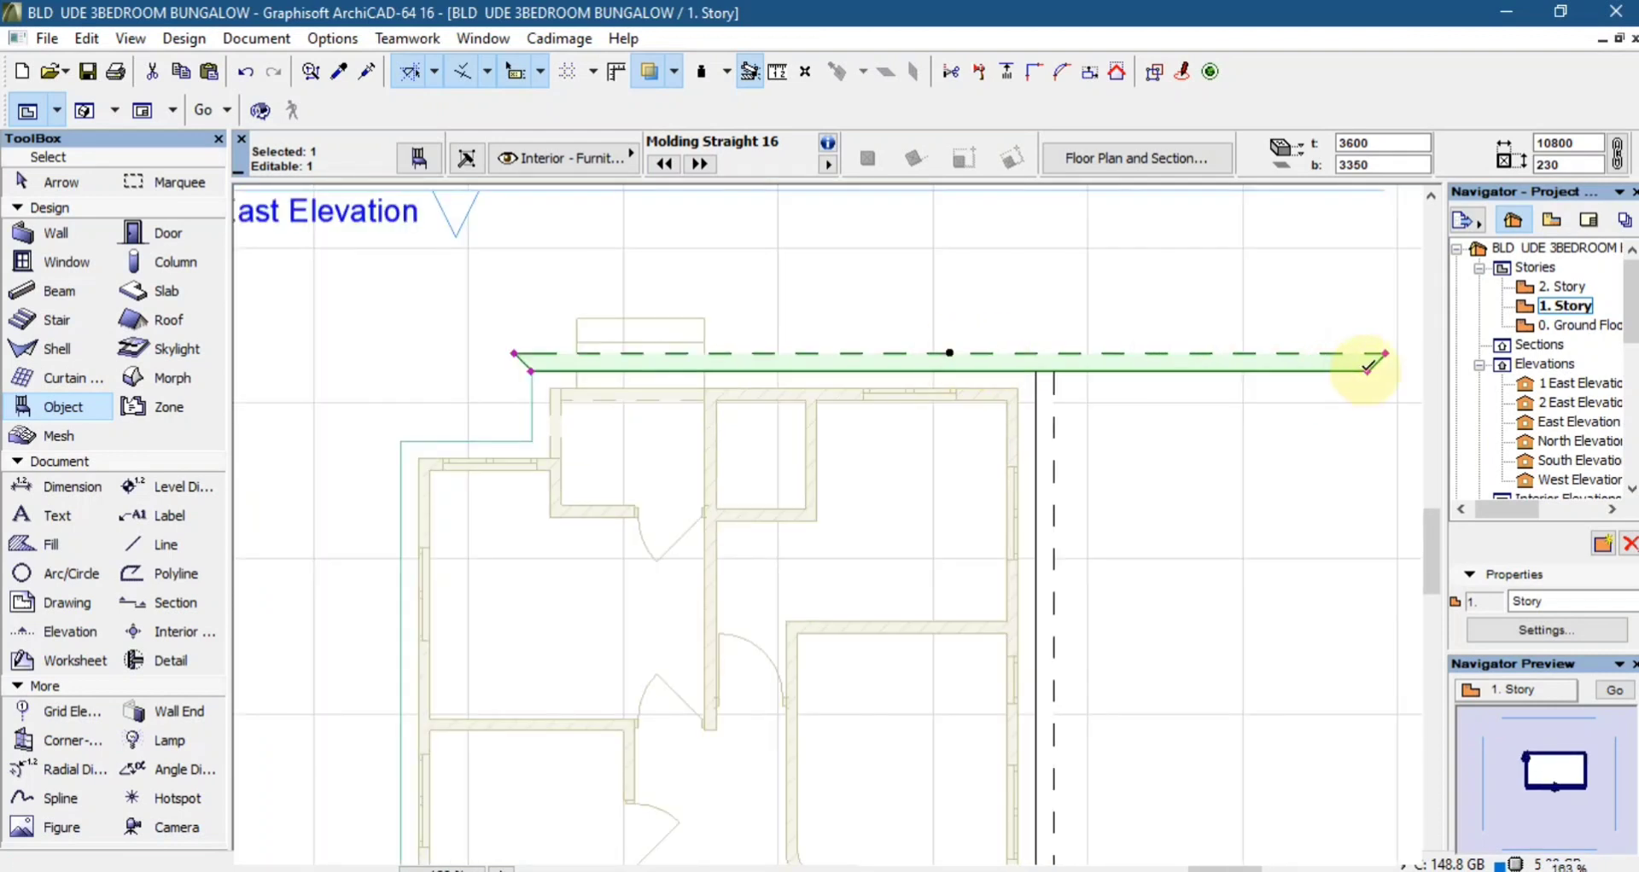
pyautogui.click(1369, 365)
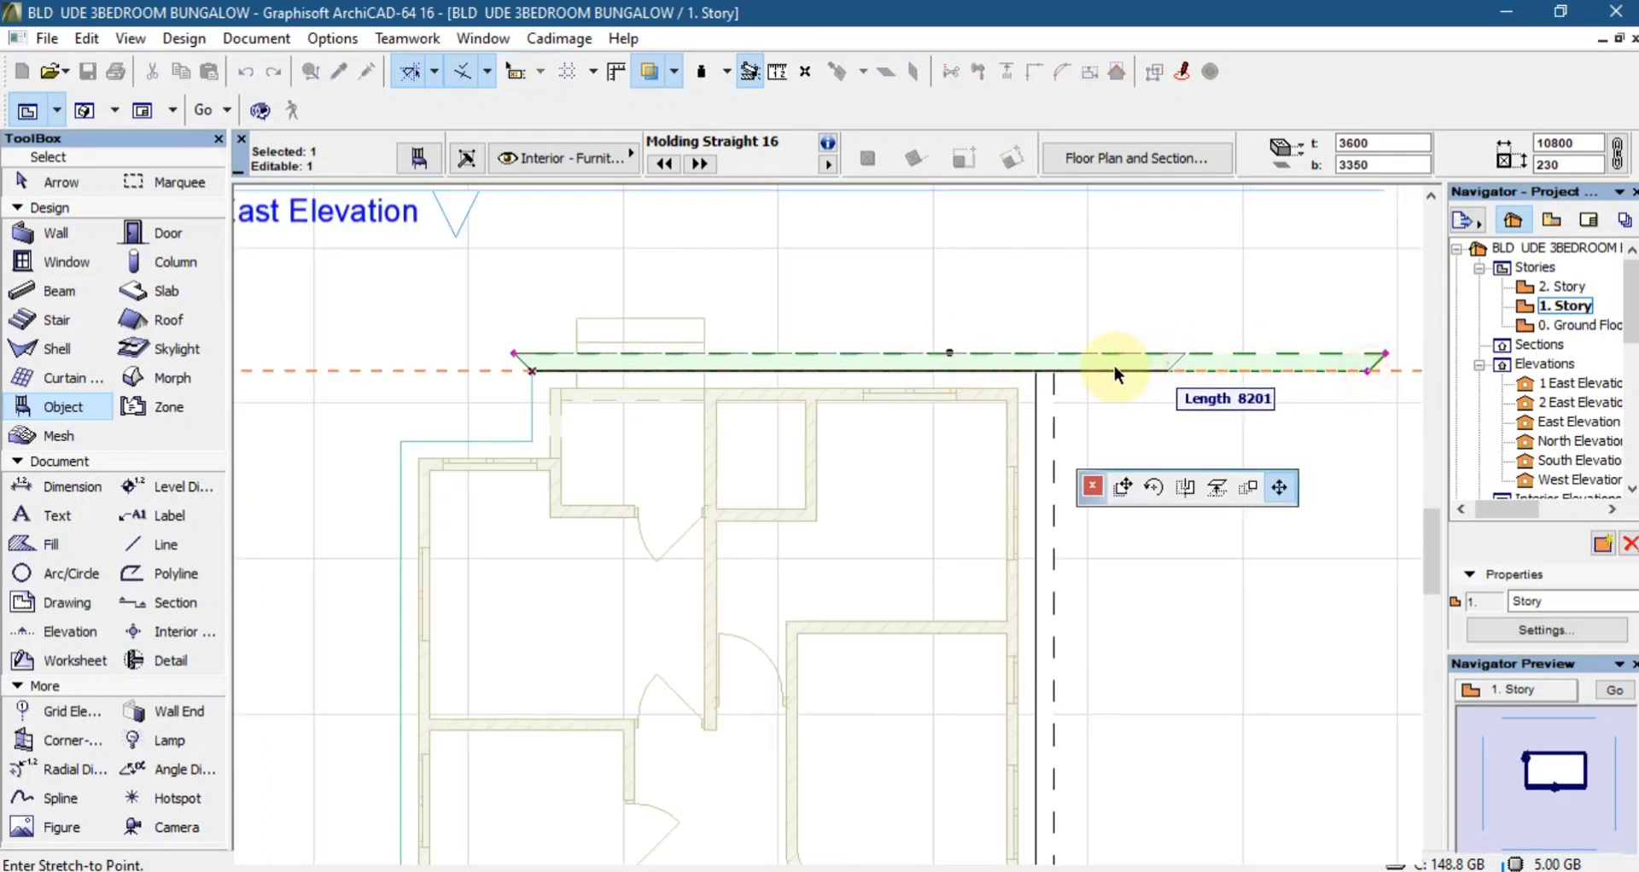
pyautogui.click(1040, 378)
# - Rotate a copy of the upper-edge molding by 90° about its left inner corner so it stands vertically
pyautogui.scroll(-1, 728, 378)
pyautogui.scroll(3, 845, 362)
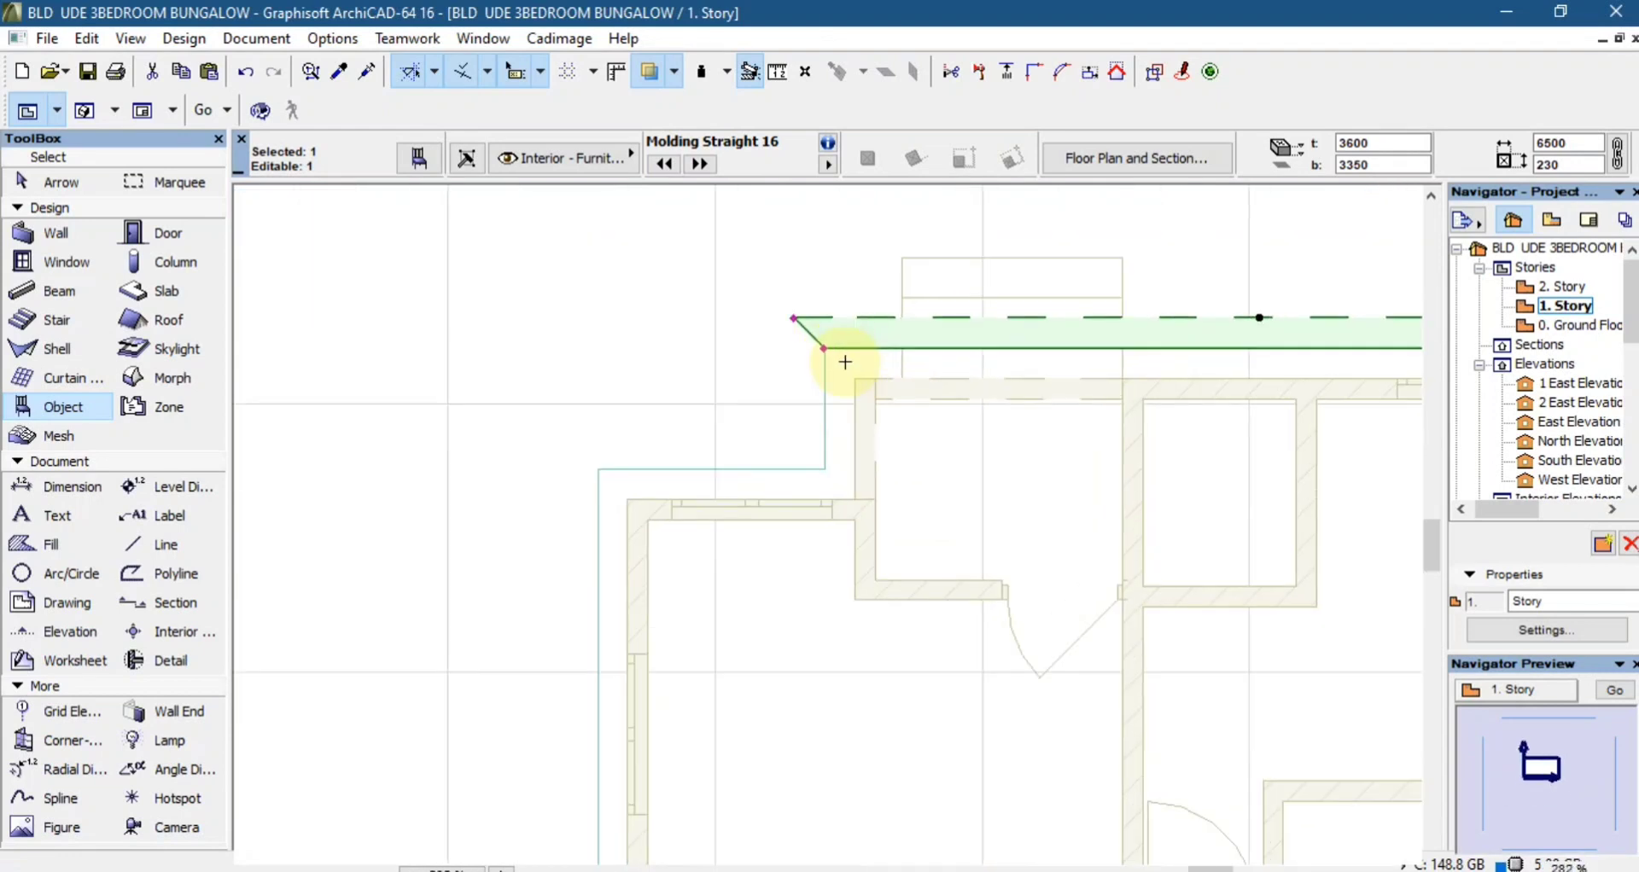
pyautogui.scroll(1, 844, 362)
pyautogui.hotkey('ctrl', 'alt', 'e')
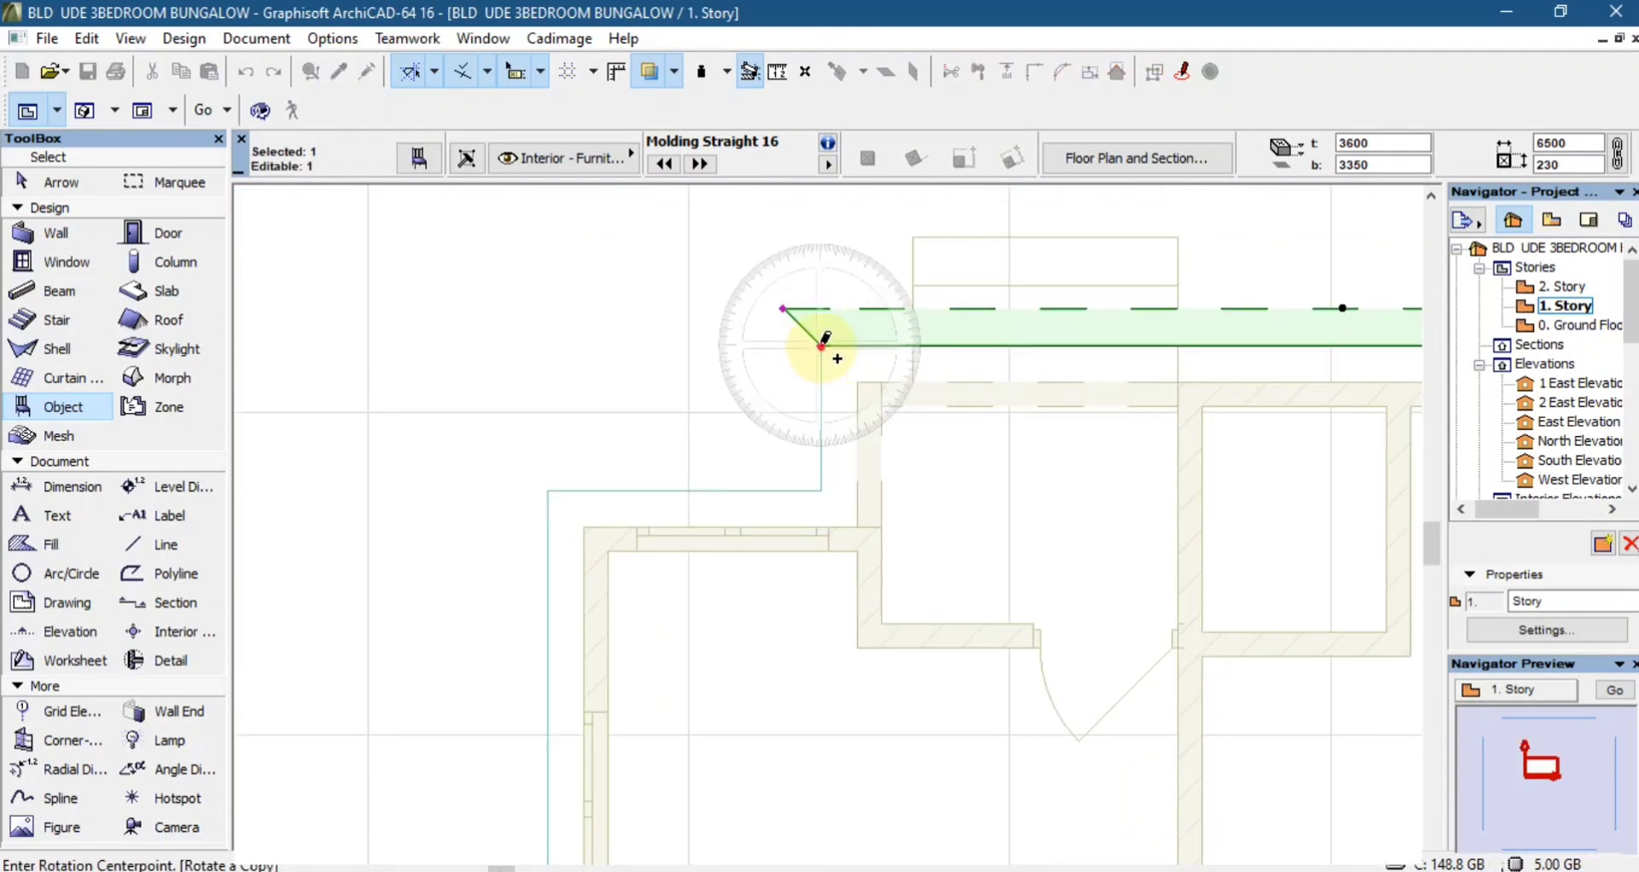
pyautogui.click(821, 345)
pyautogui.click(892, 337)
pyautogui.click(821, 247)
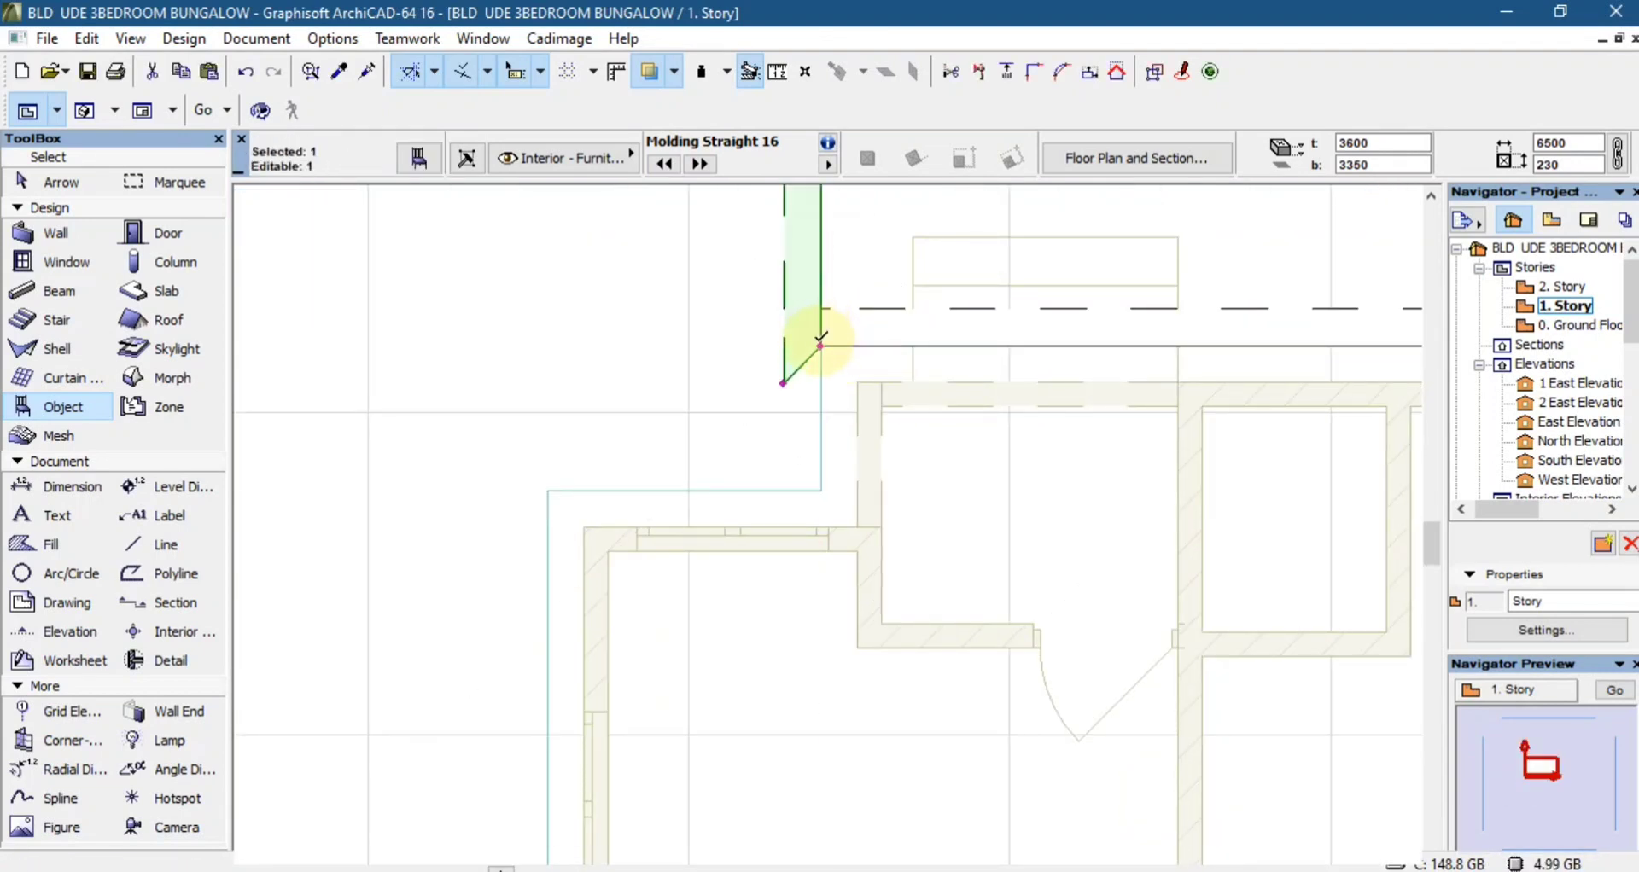
# - Move the vertical copy down to the inner corner of the slab's upper-left notch and miter its lower end the opposite way
pyautogui.click(821, 346)
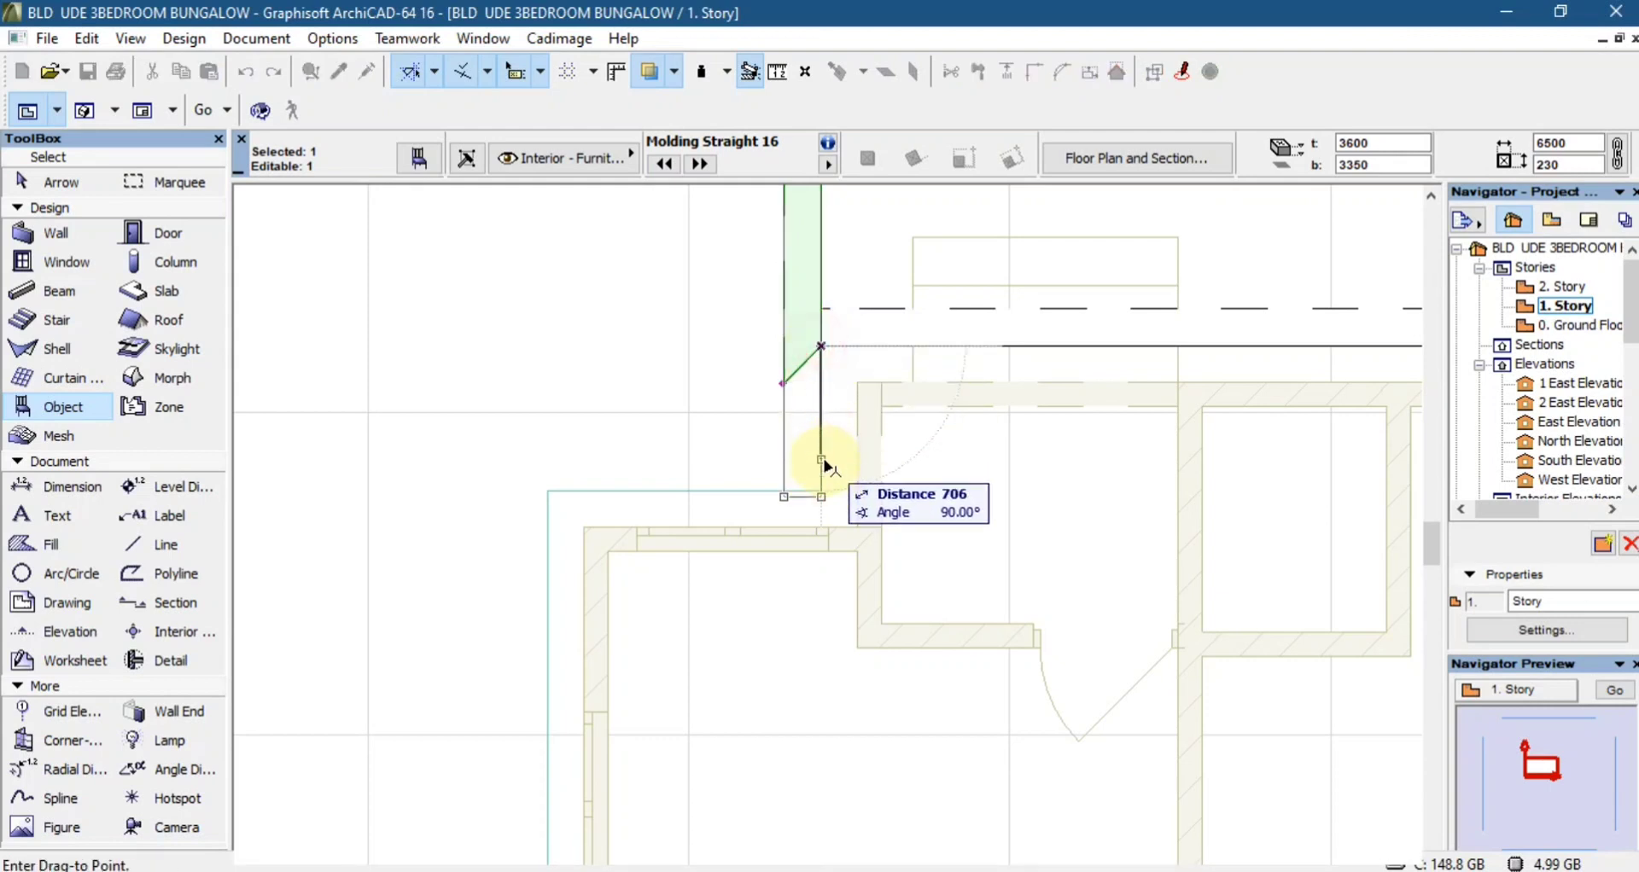
pyautogui.click(821, 490)
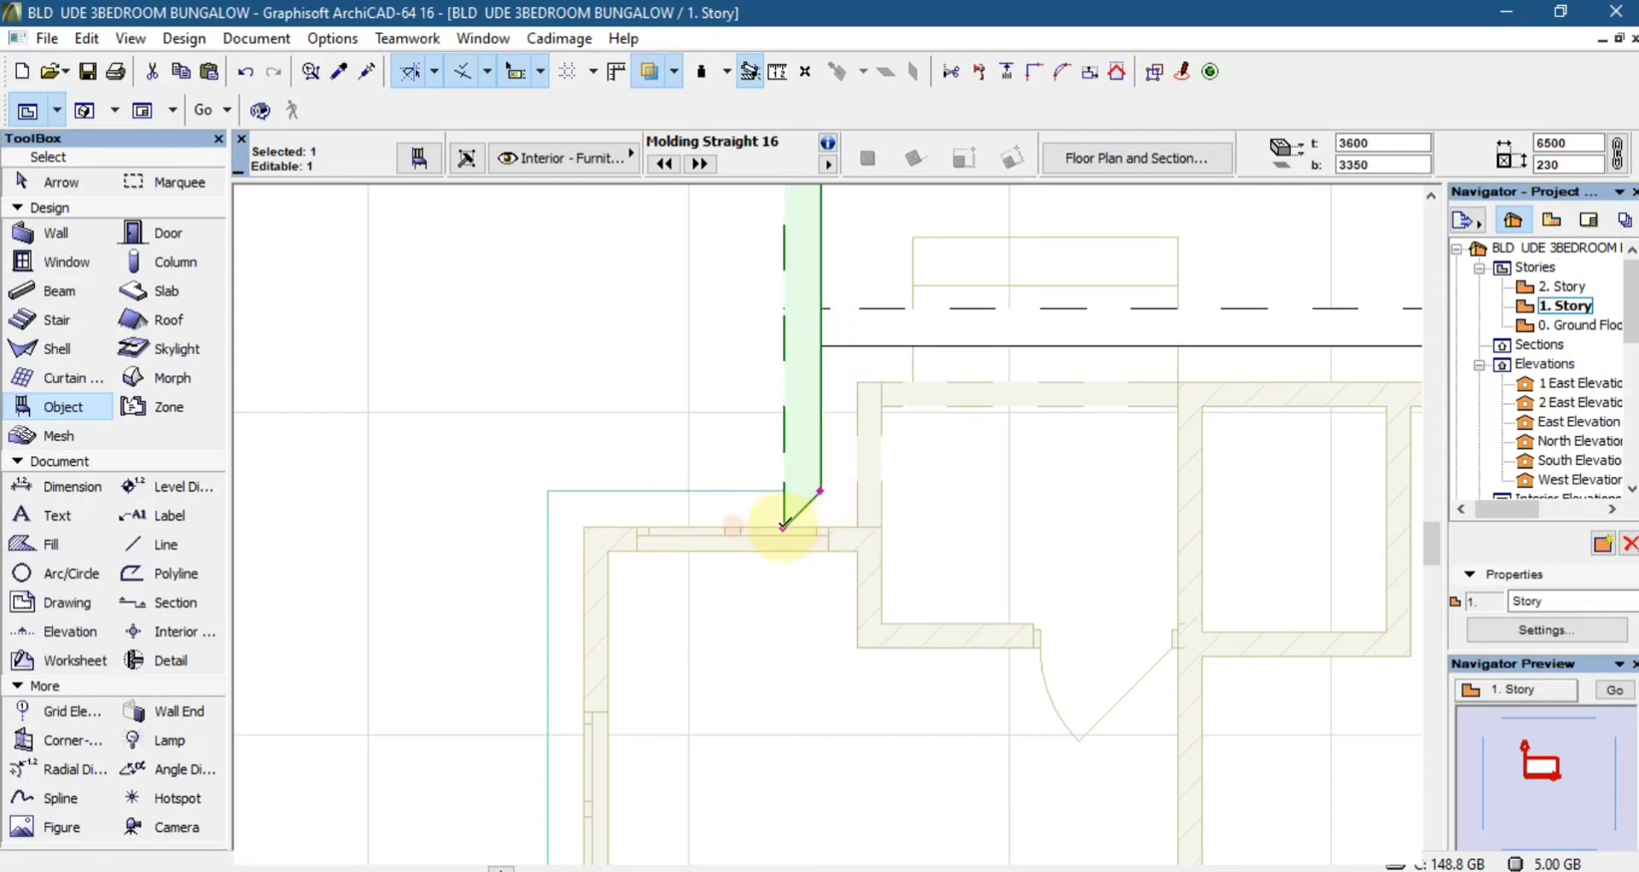
pyautogui.click(783, 527)
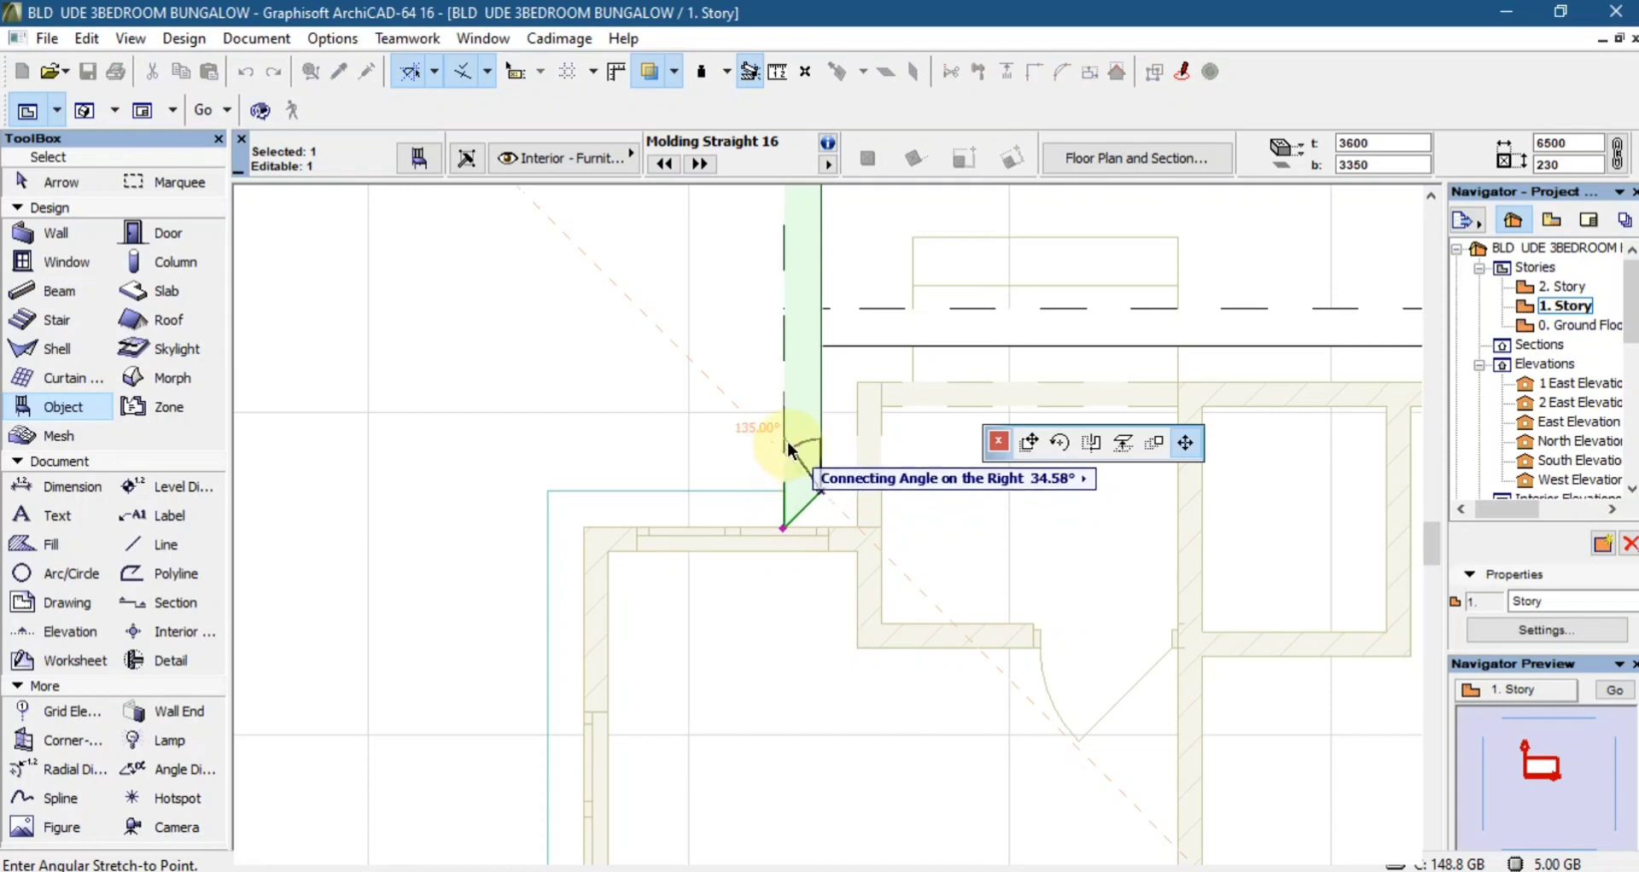
pyautogui.click(788, 453)
# - Stretch the vertical copy's upper end down to the upper-edge molding's left inner corner for a length of 900
pyautogui.scroll(-5, 819, 307)
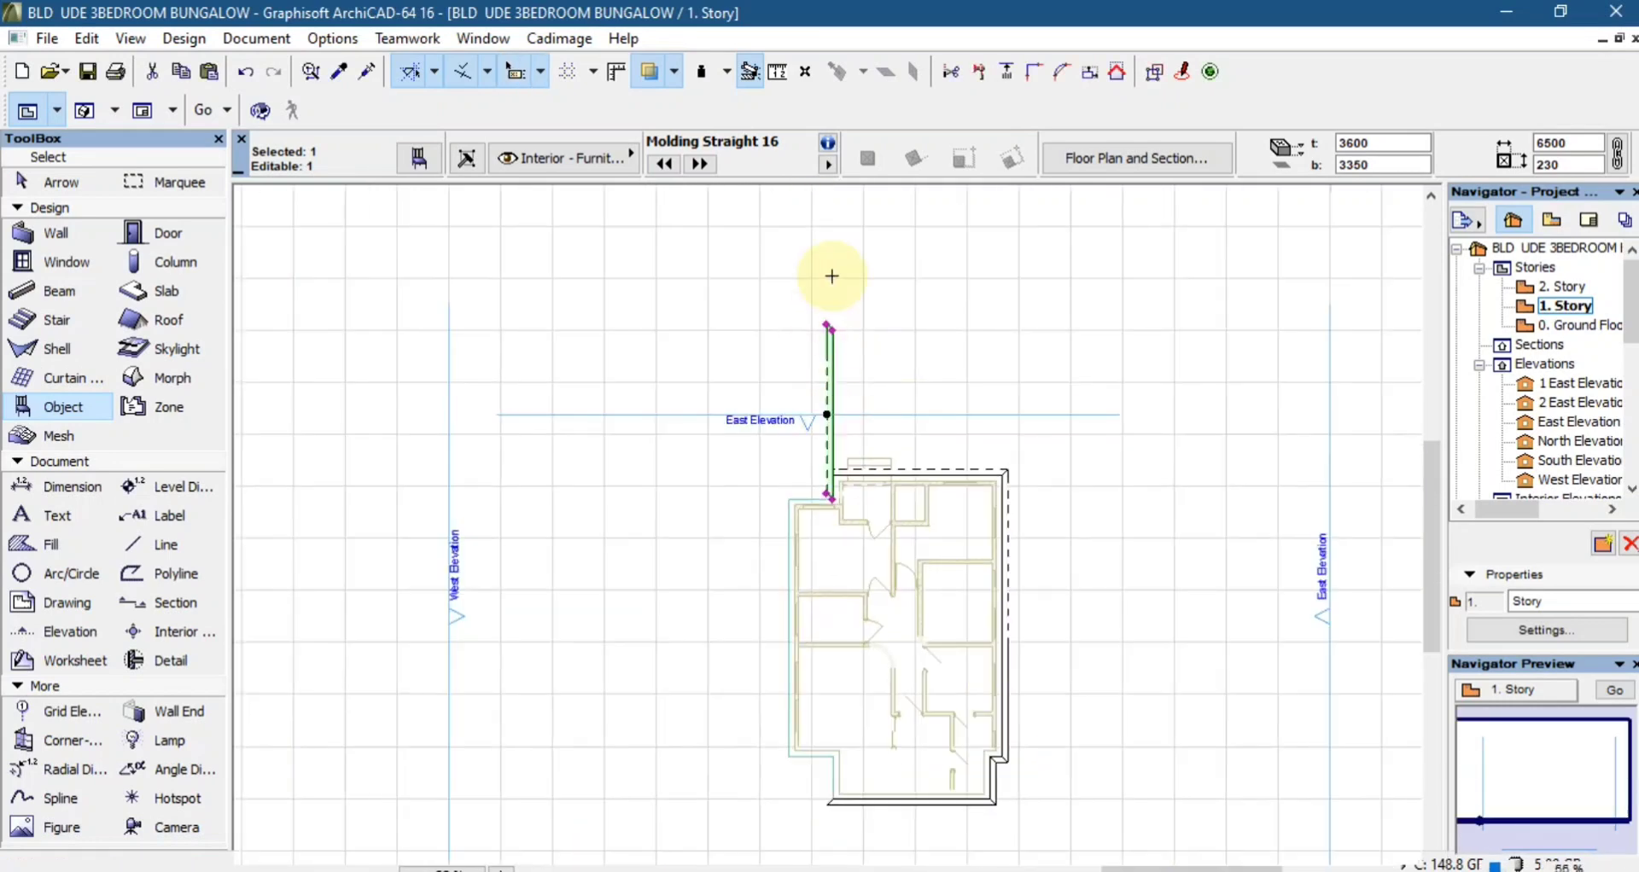
pyautogui.scroll(3, 840, 342)
pyautogui.click(823, 314)
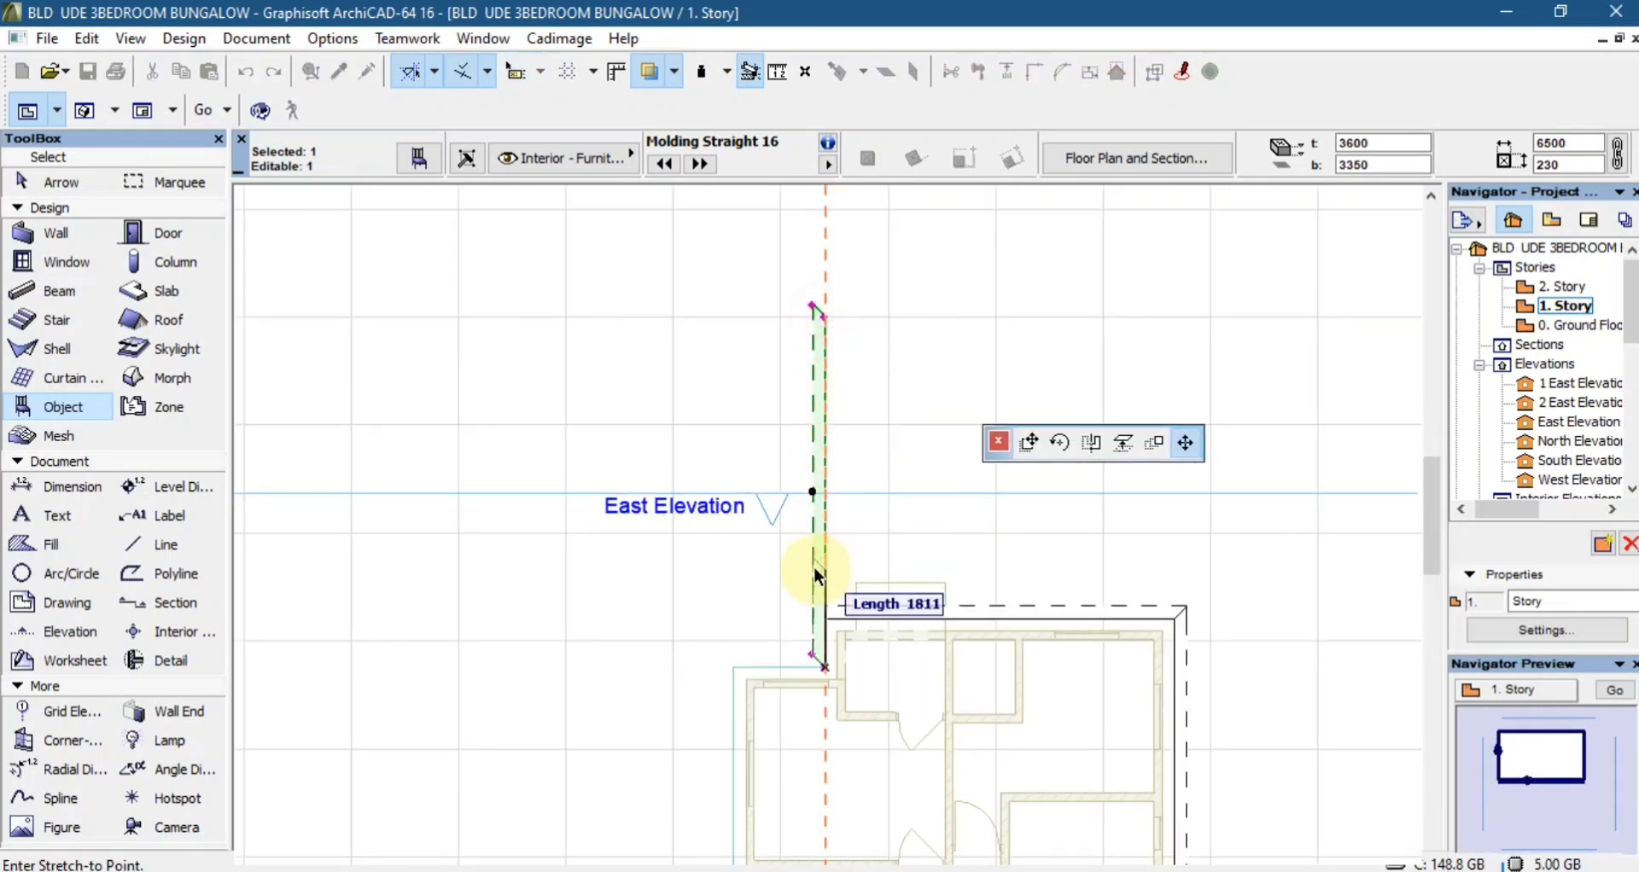
pyautogui.scroll(4, 814, 570)
pyautogui.click(838, 685)
pyautogui.scroll(2, 837, 685)
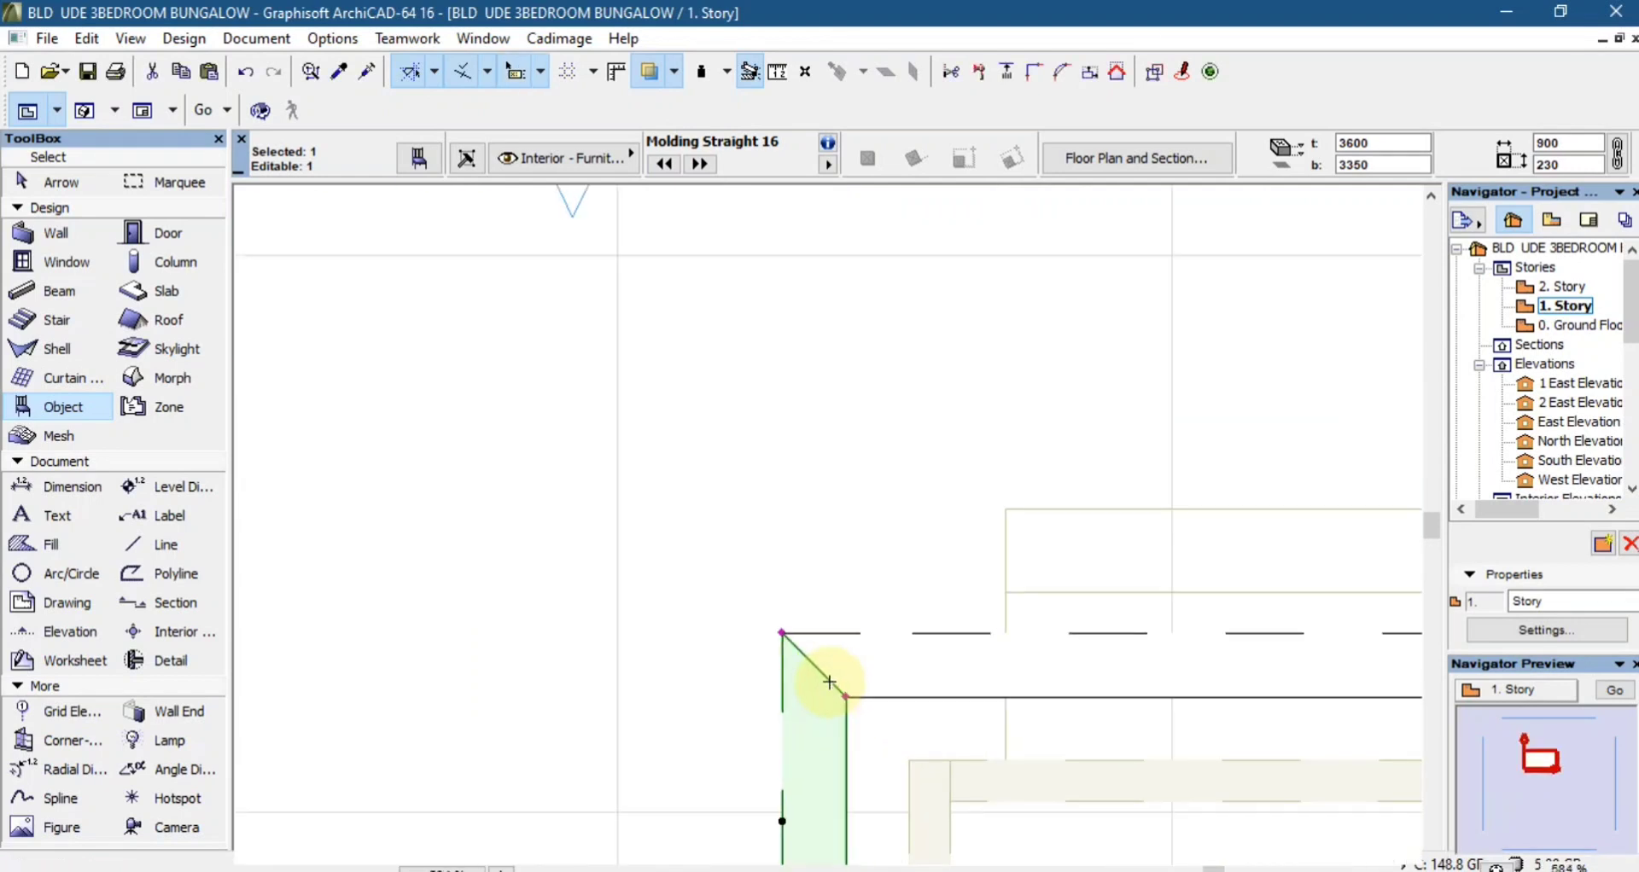
pyautogui.scroll(-2, 845, 683)
pyautogui.scroll(3, 885, 638)
pyautogui.hotkey('ctrl', 'shift', 'e')
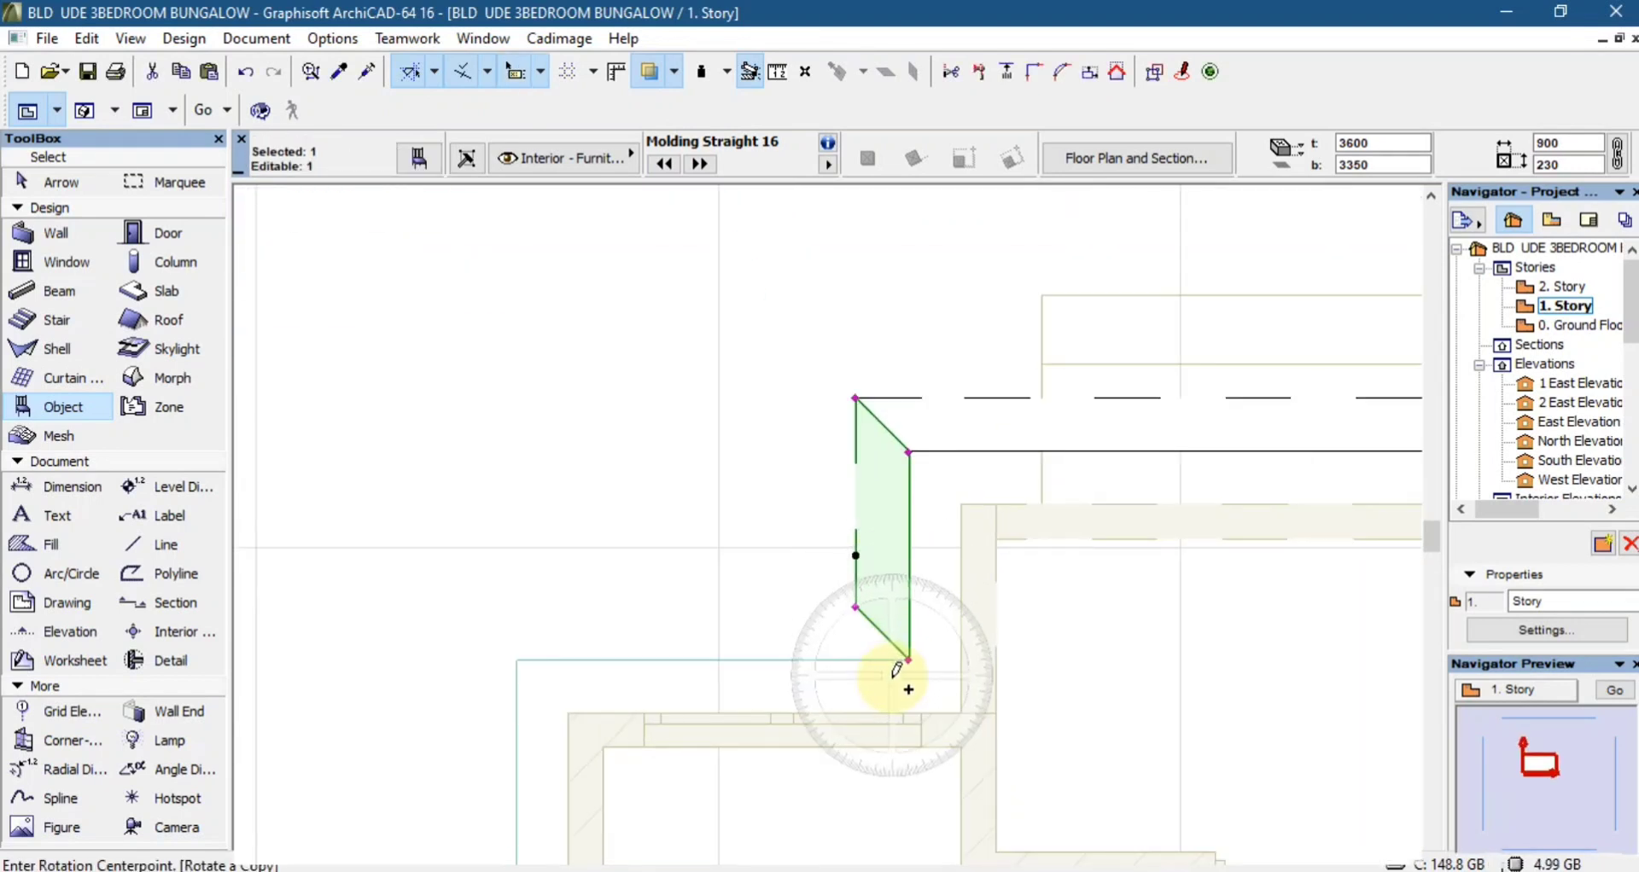
pyautogui.click(908, 659)
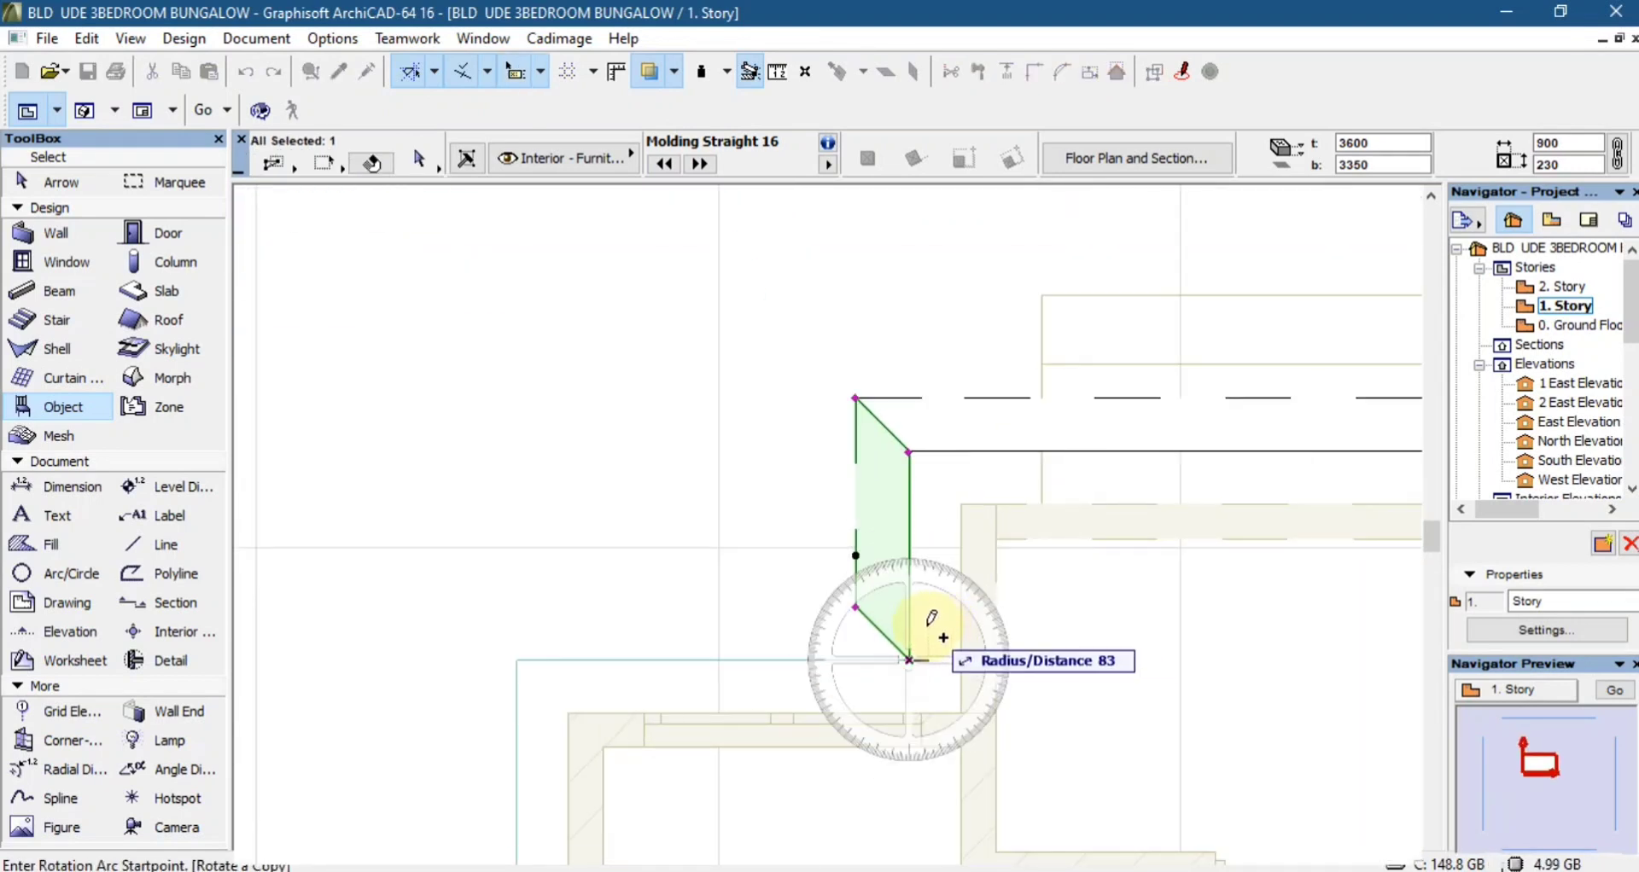
pyautogui.click(909, 562)
pyautogui.press('Escape')
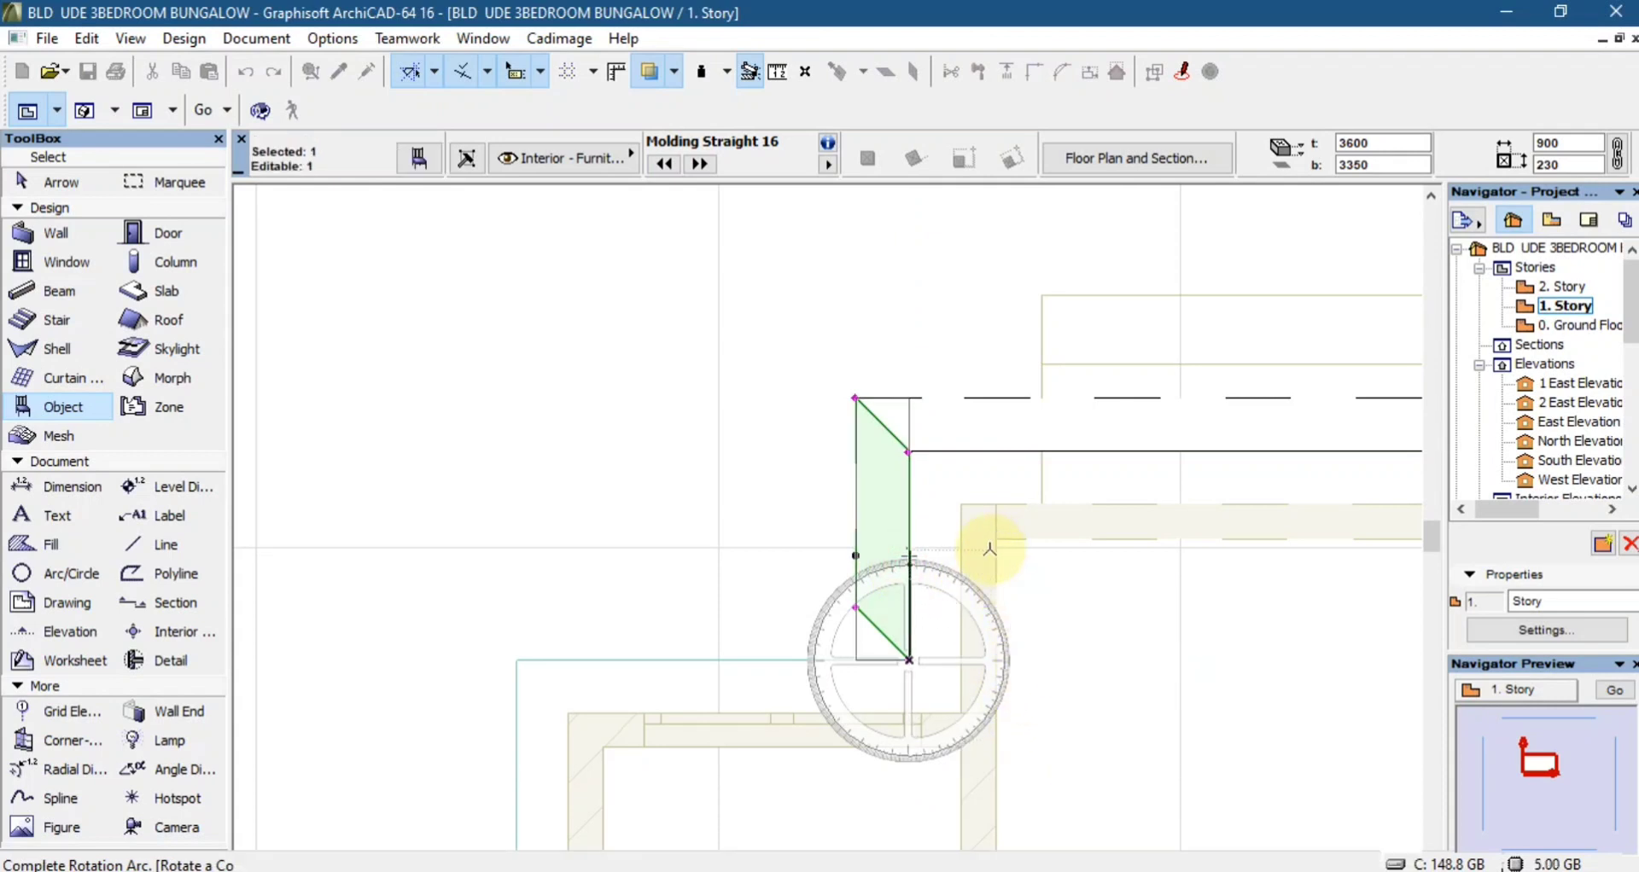
# - Rotate the short vertical molding itself by 90° about its lower inner corner, and undo the rotation
pyautogui.hotkey('ctrl', 'e')
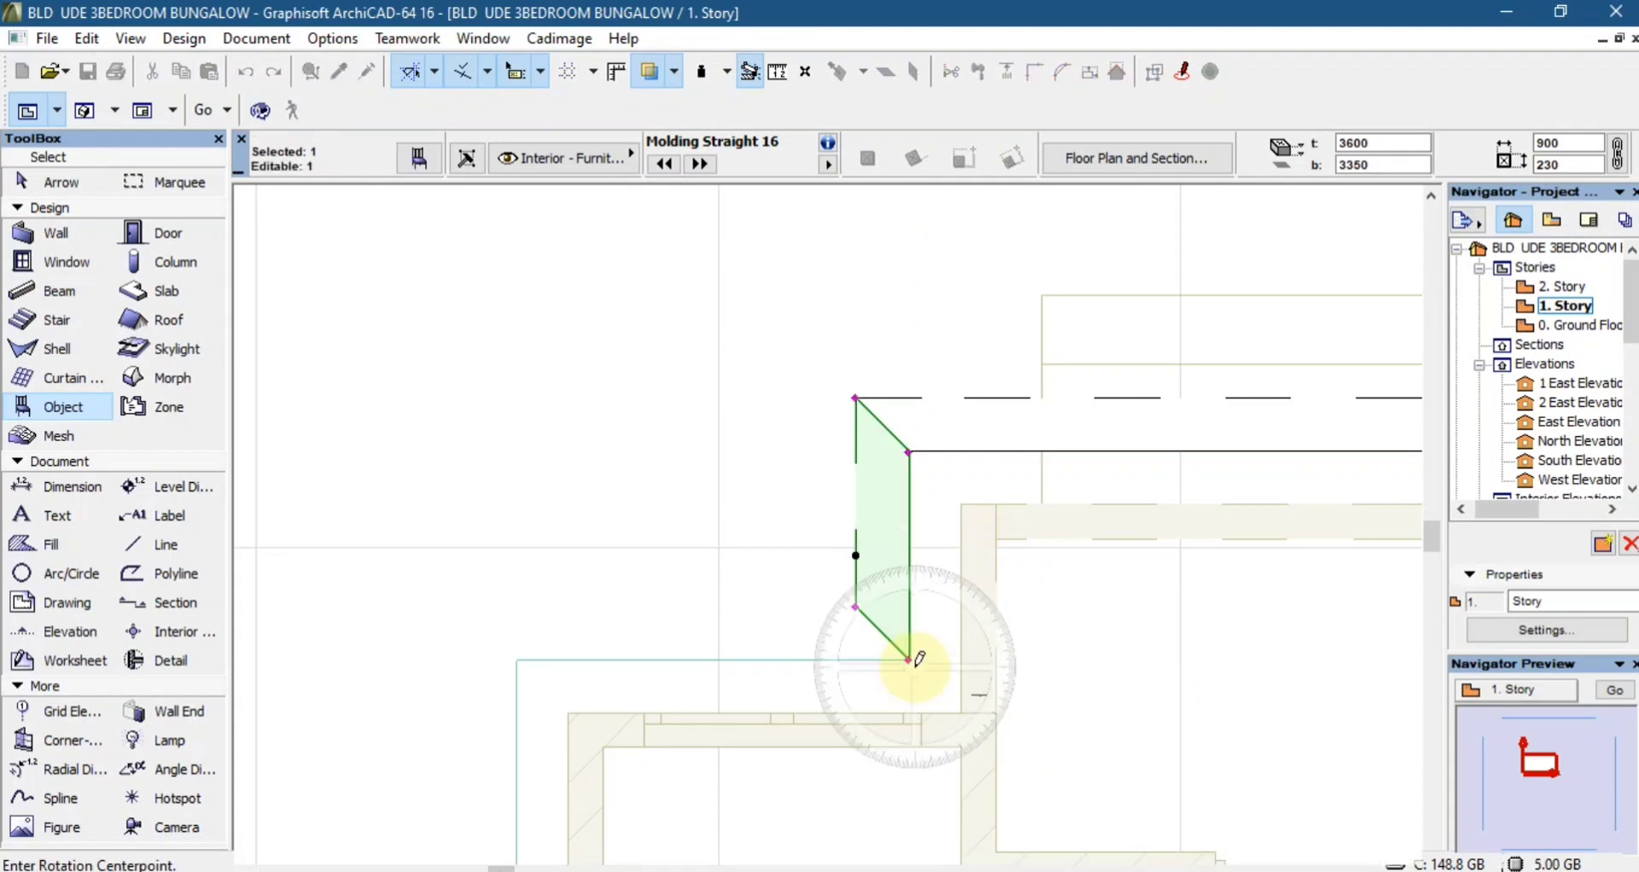
pyautogui.click(908, 660)
pyautogui.click(912, 508)
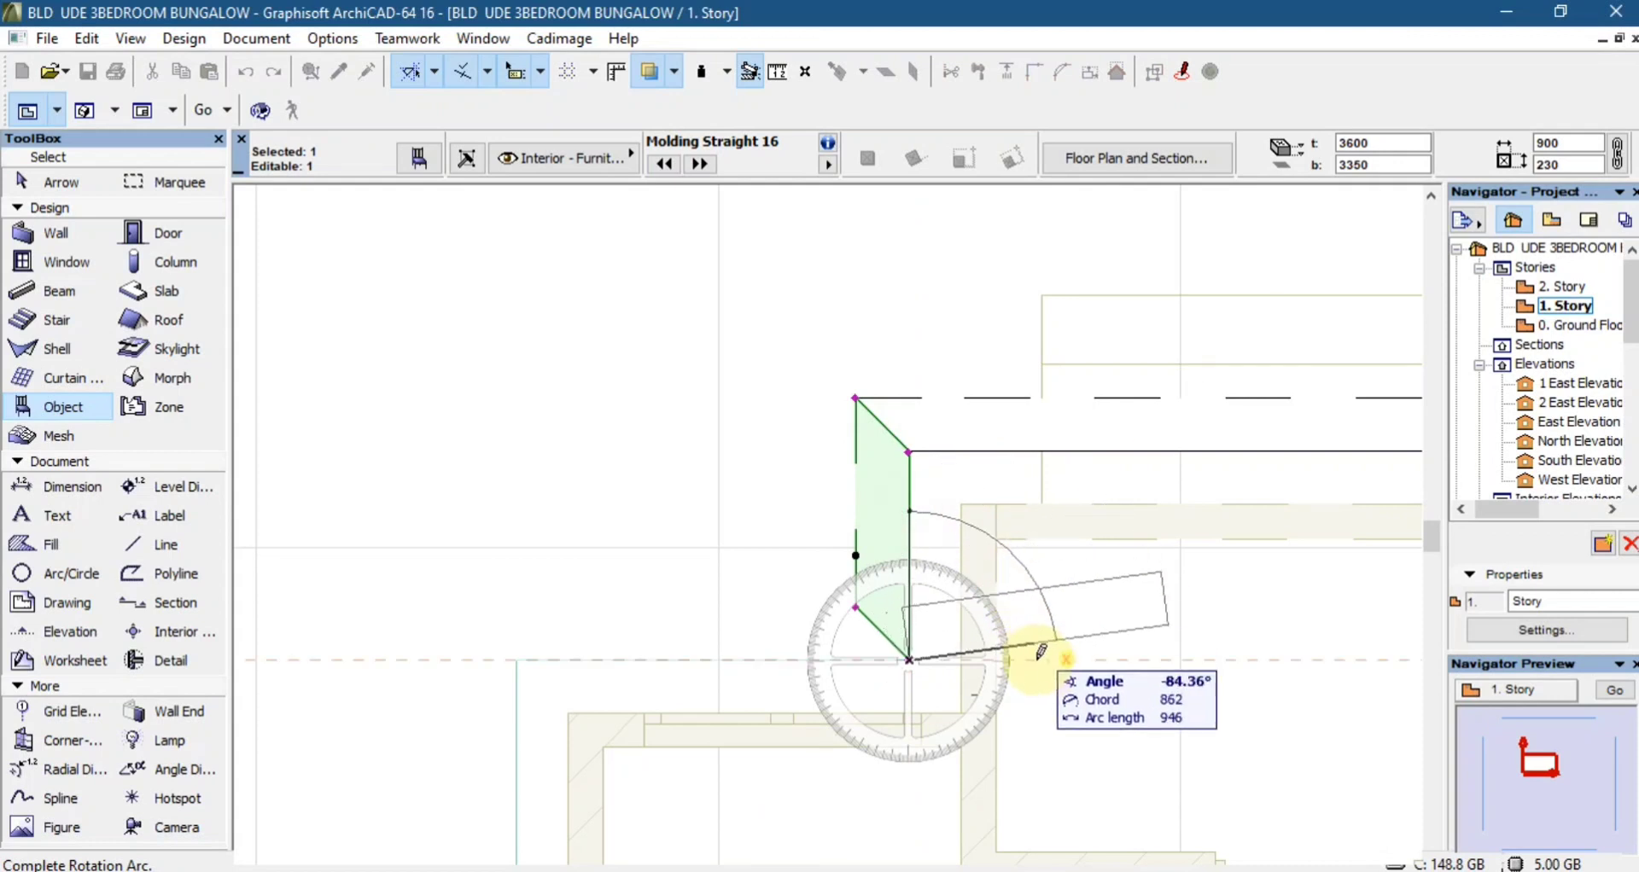
pyautogui.click(1037, 661)
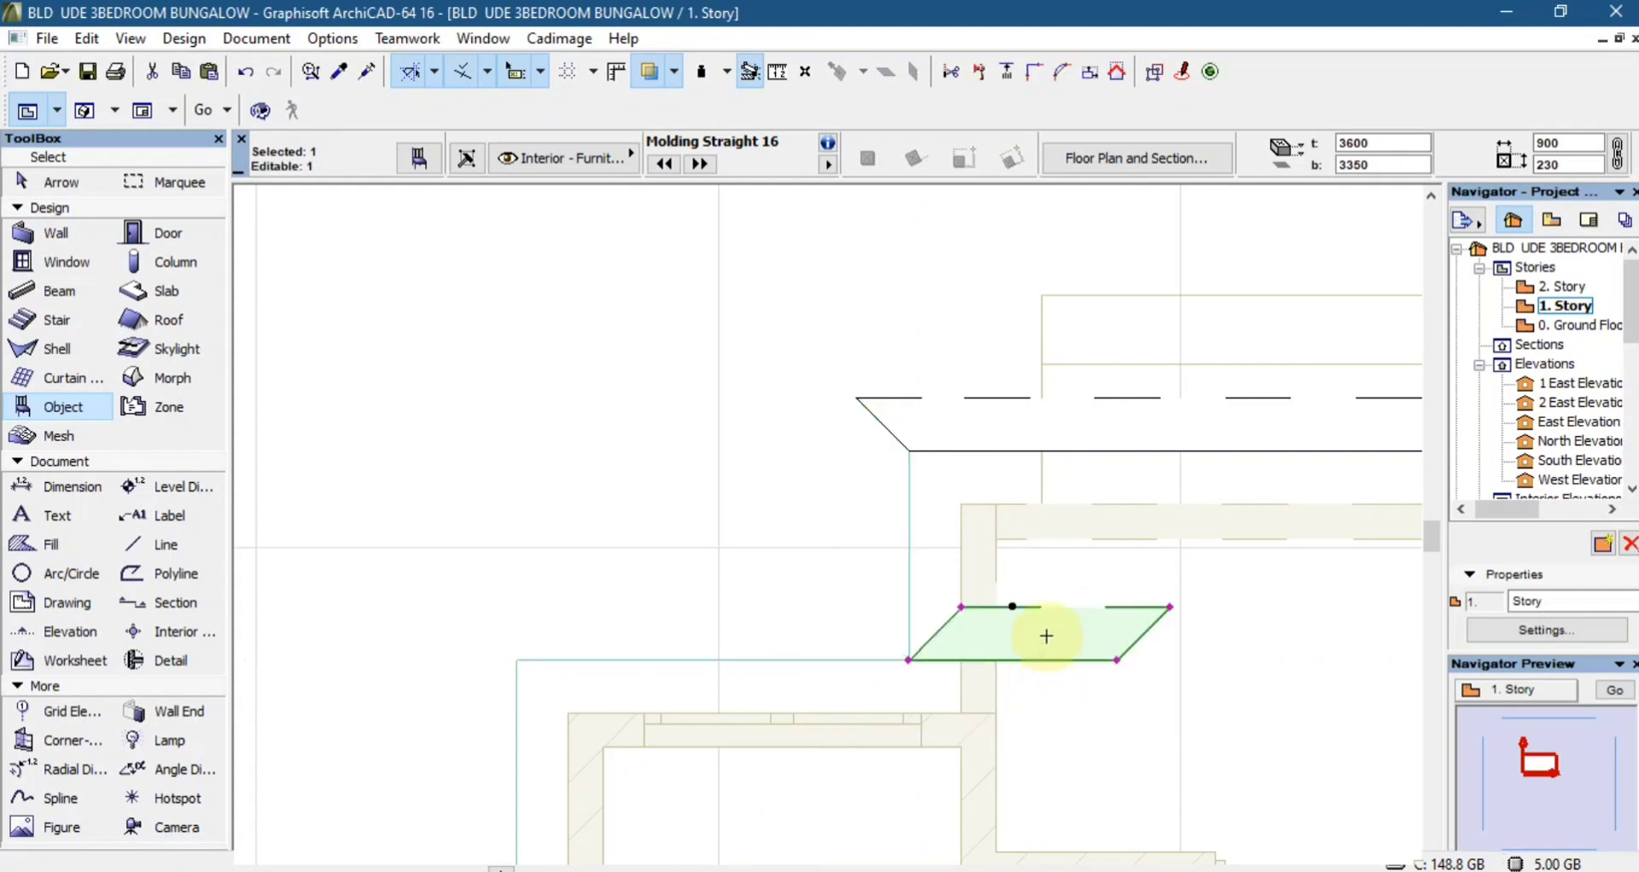
pyautogui.hotkey('ctrl', 'e')
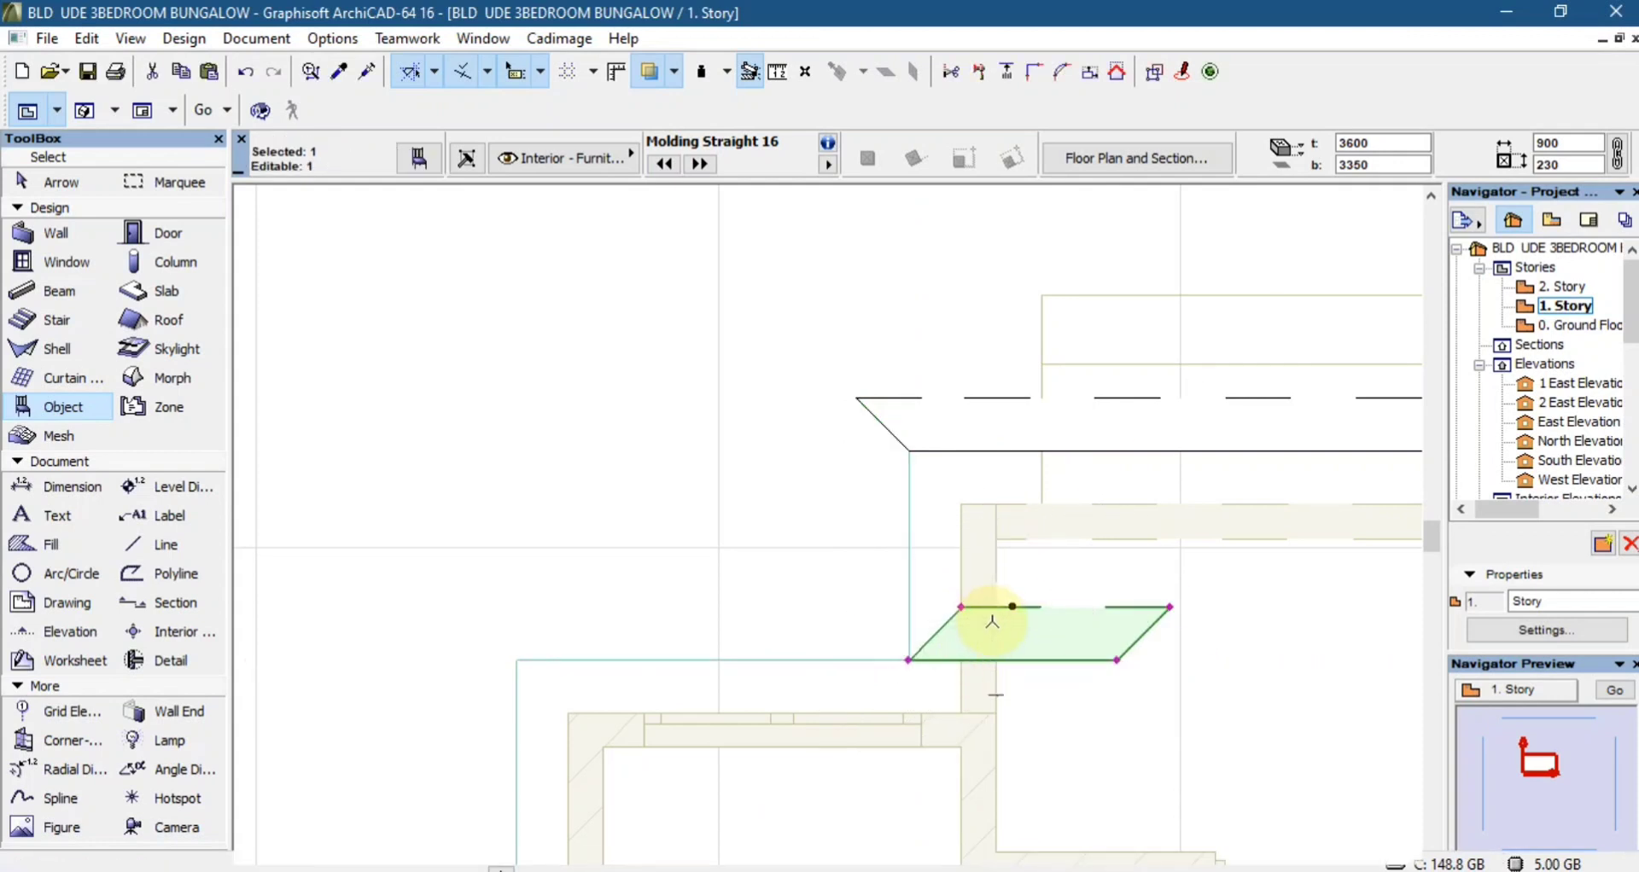
pyautogui.hotkey('ctrl', 'z')
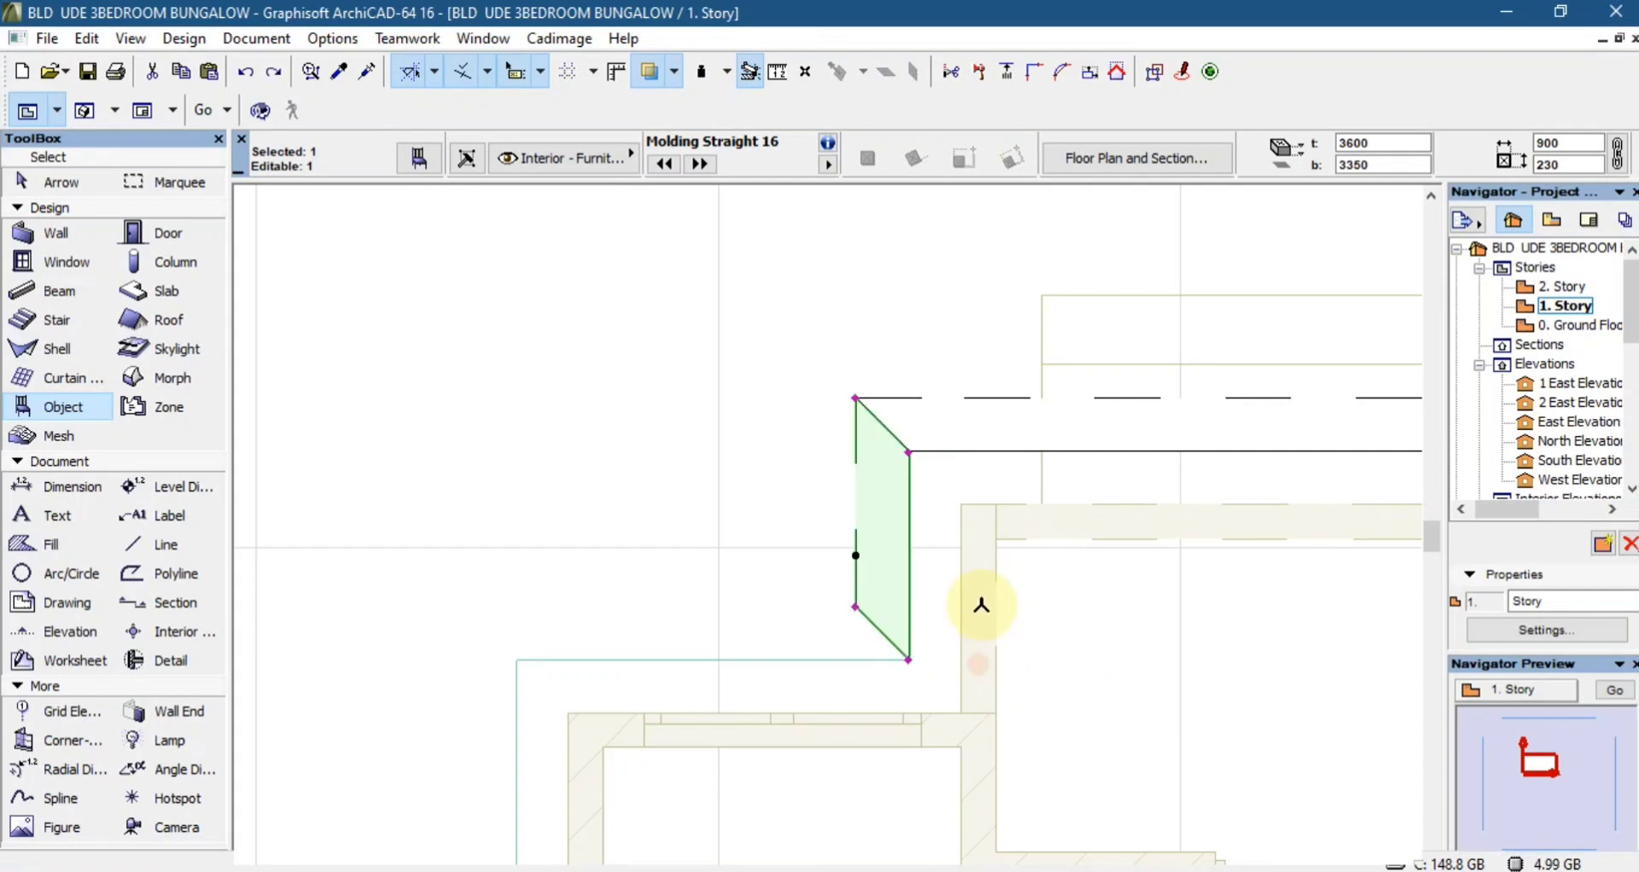
# - Rotate a copy of the short vertical molding 90° about its lower inner corner and move it left so its right inner corner meets the notch corner
pyautogui.hotkey('ctrl', 'alt', 'e')
pyautogui.click(909, 660)
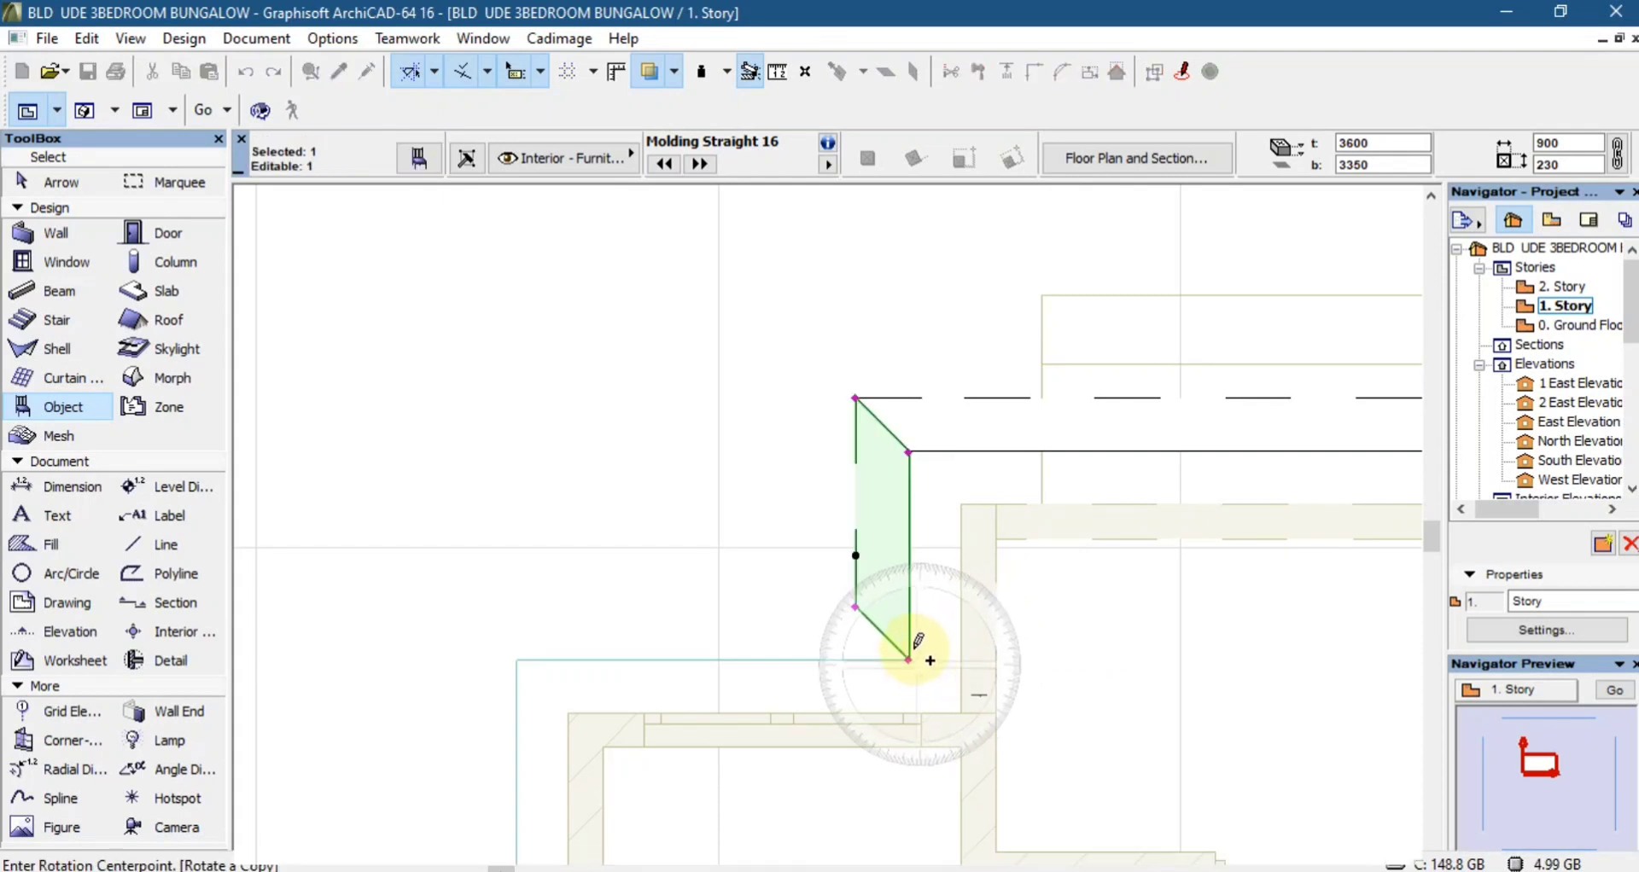
pyautogui.click(909, 549)
pyautogui.click(1034, 649)
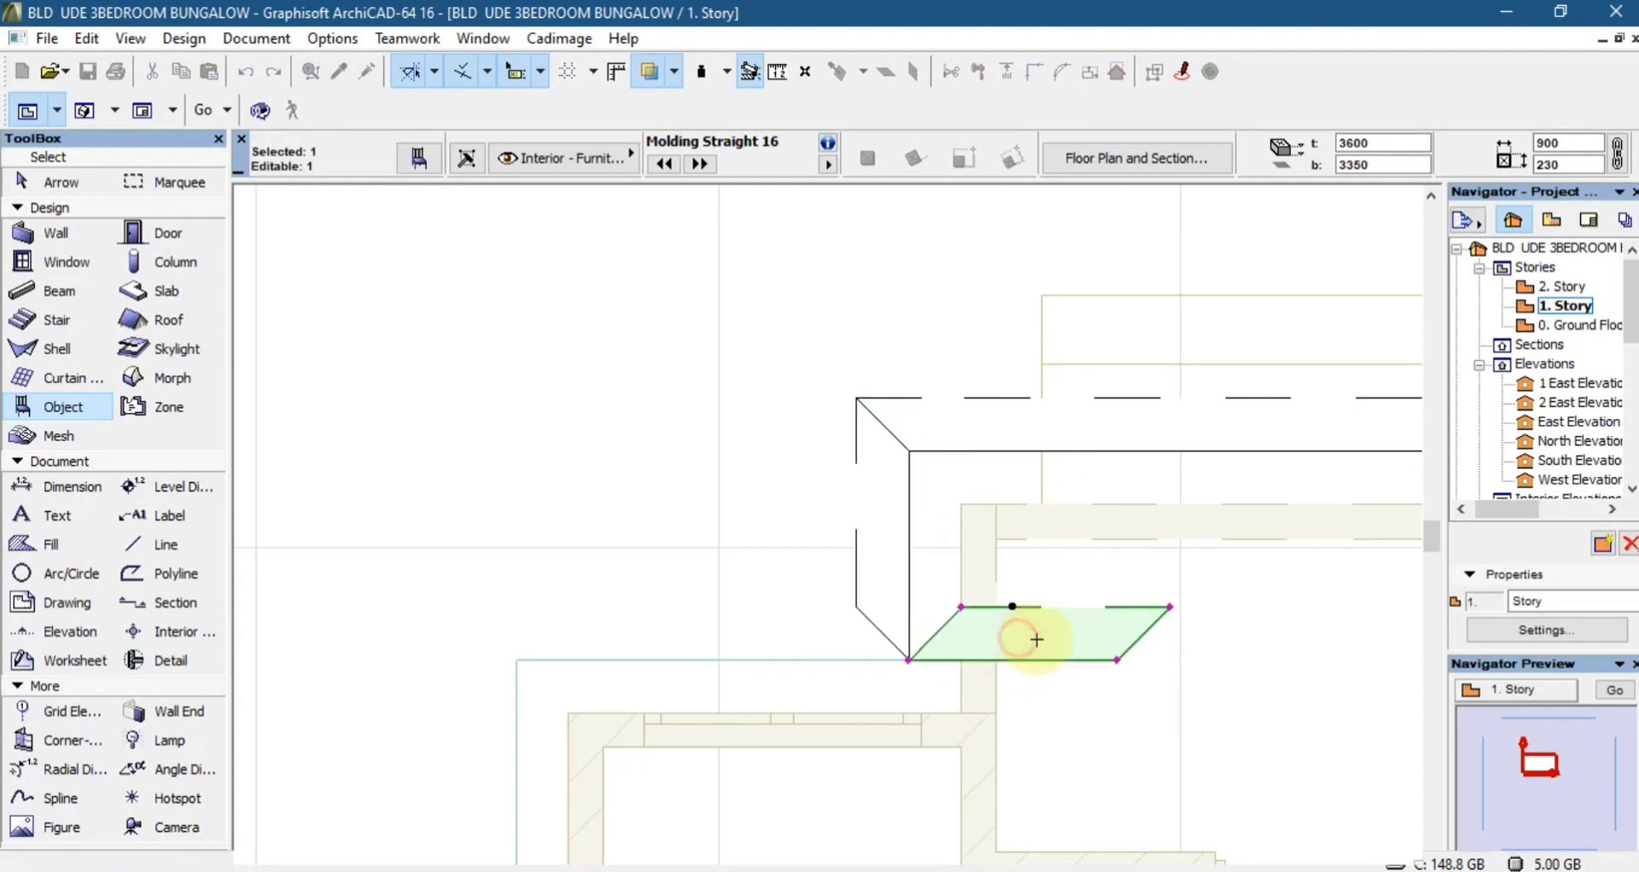
pyautogui.hotkey('ctrl', 'd')
pyautogui.click(1117, 659)
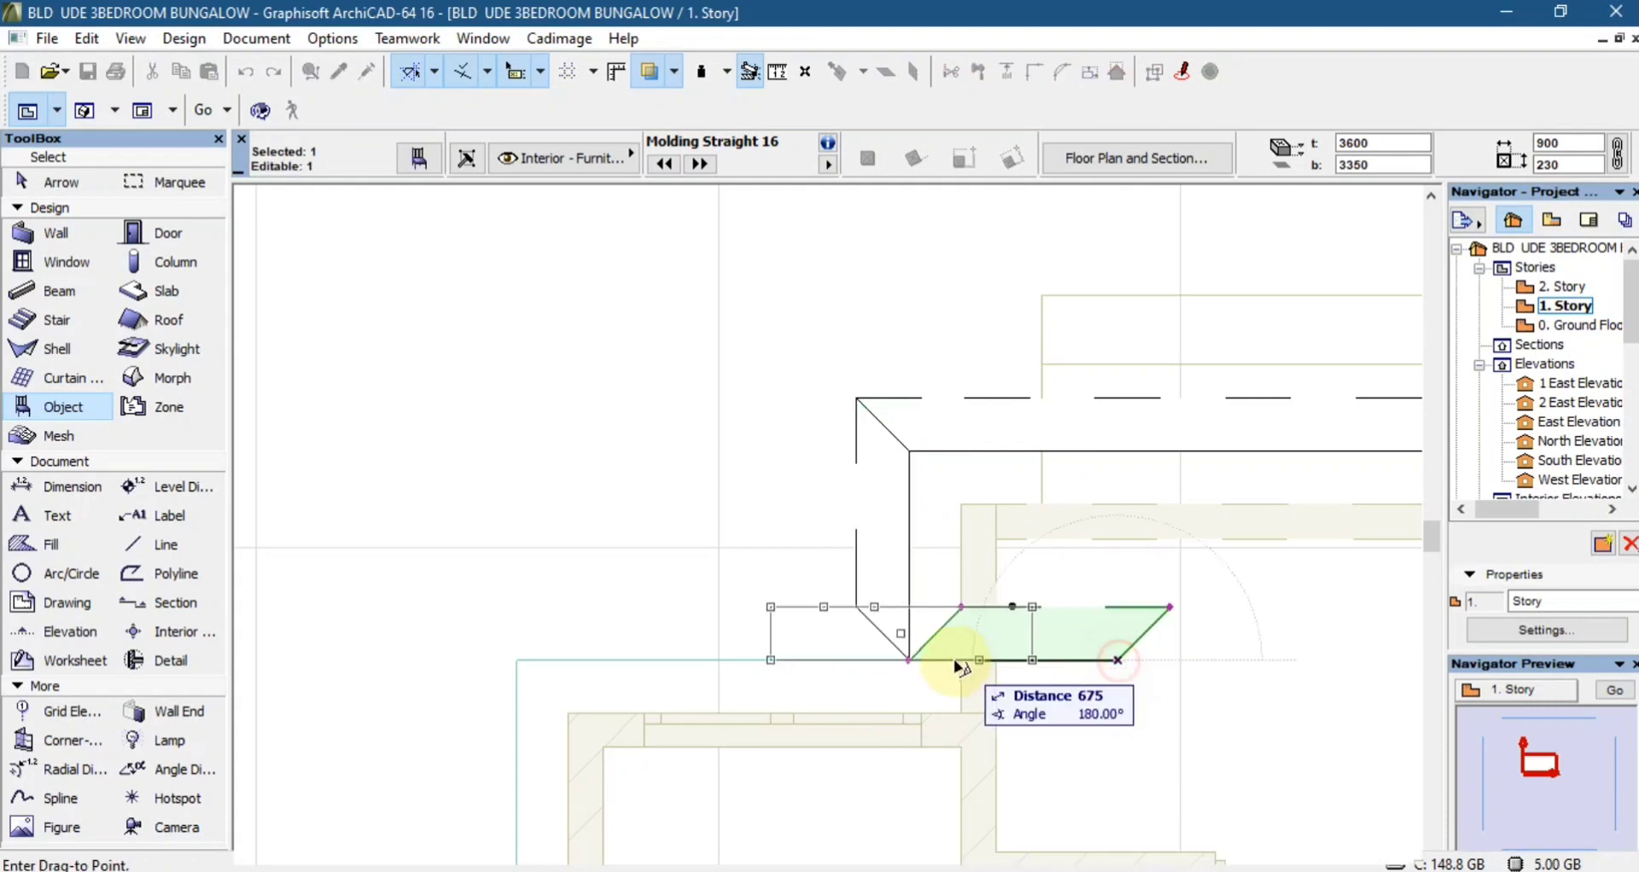
pyautogui.click(909, 660)
# - Stretch the horizontal notch molding's left end to the slab's outer left corner for a length of 1700
pyautogui.scroll(-2, 907, 653)
pyautogui.scroll(2, 809, 627)
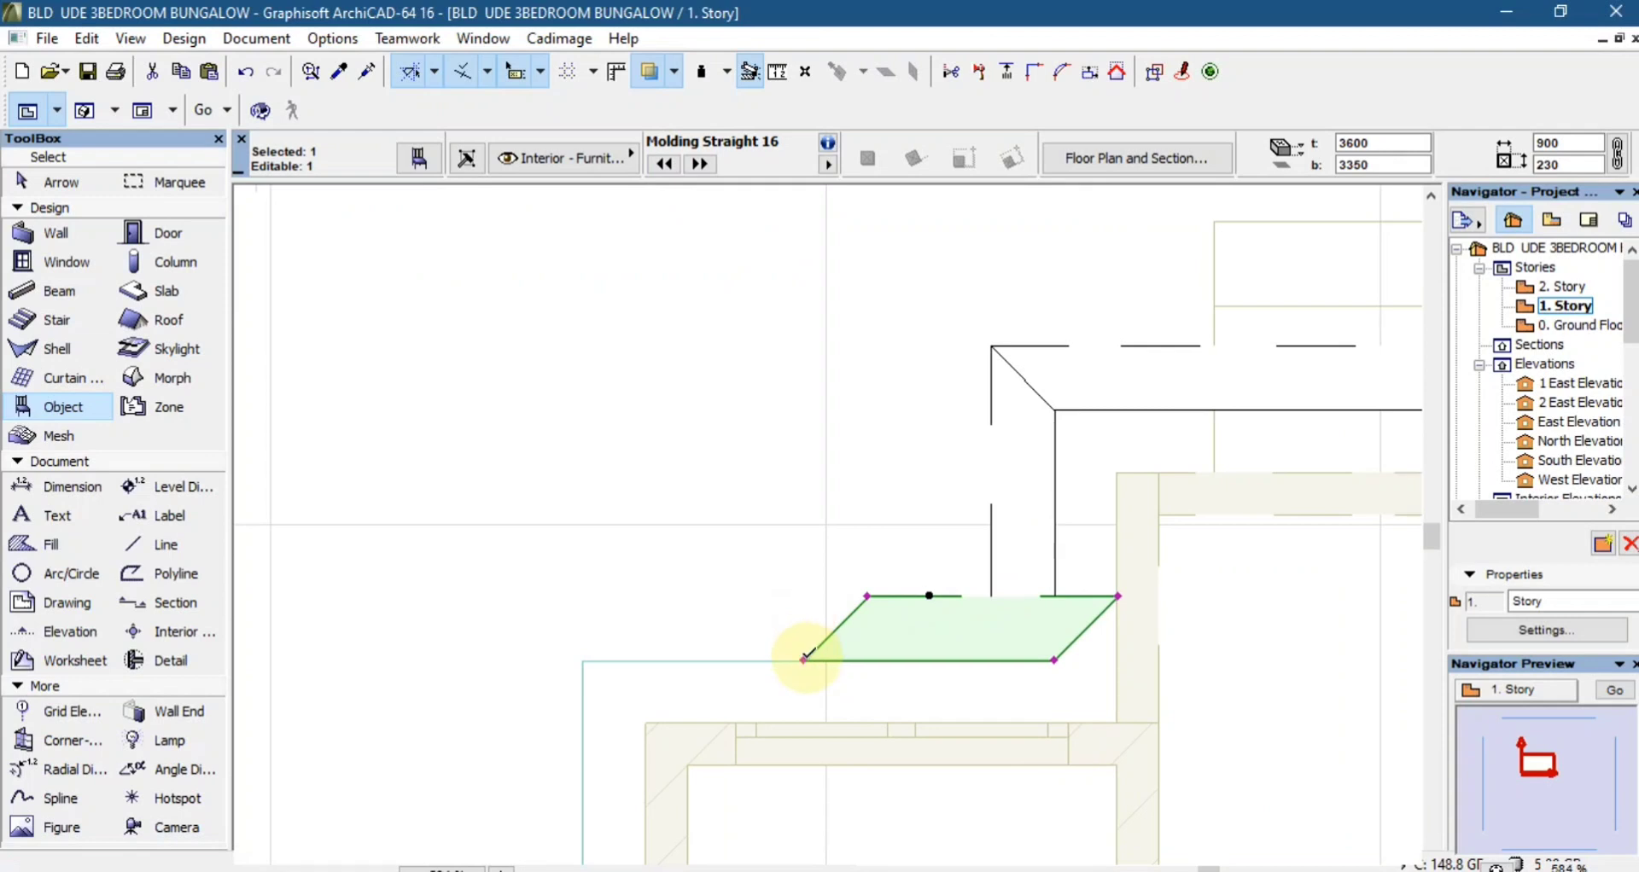
pyautogui.click(804, 660)
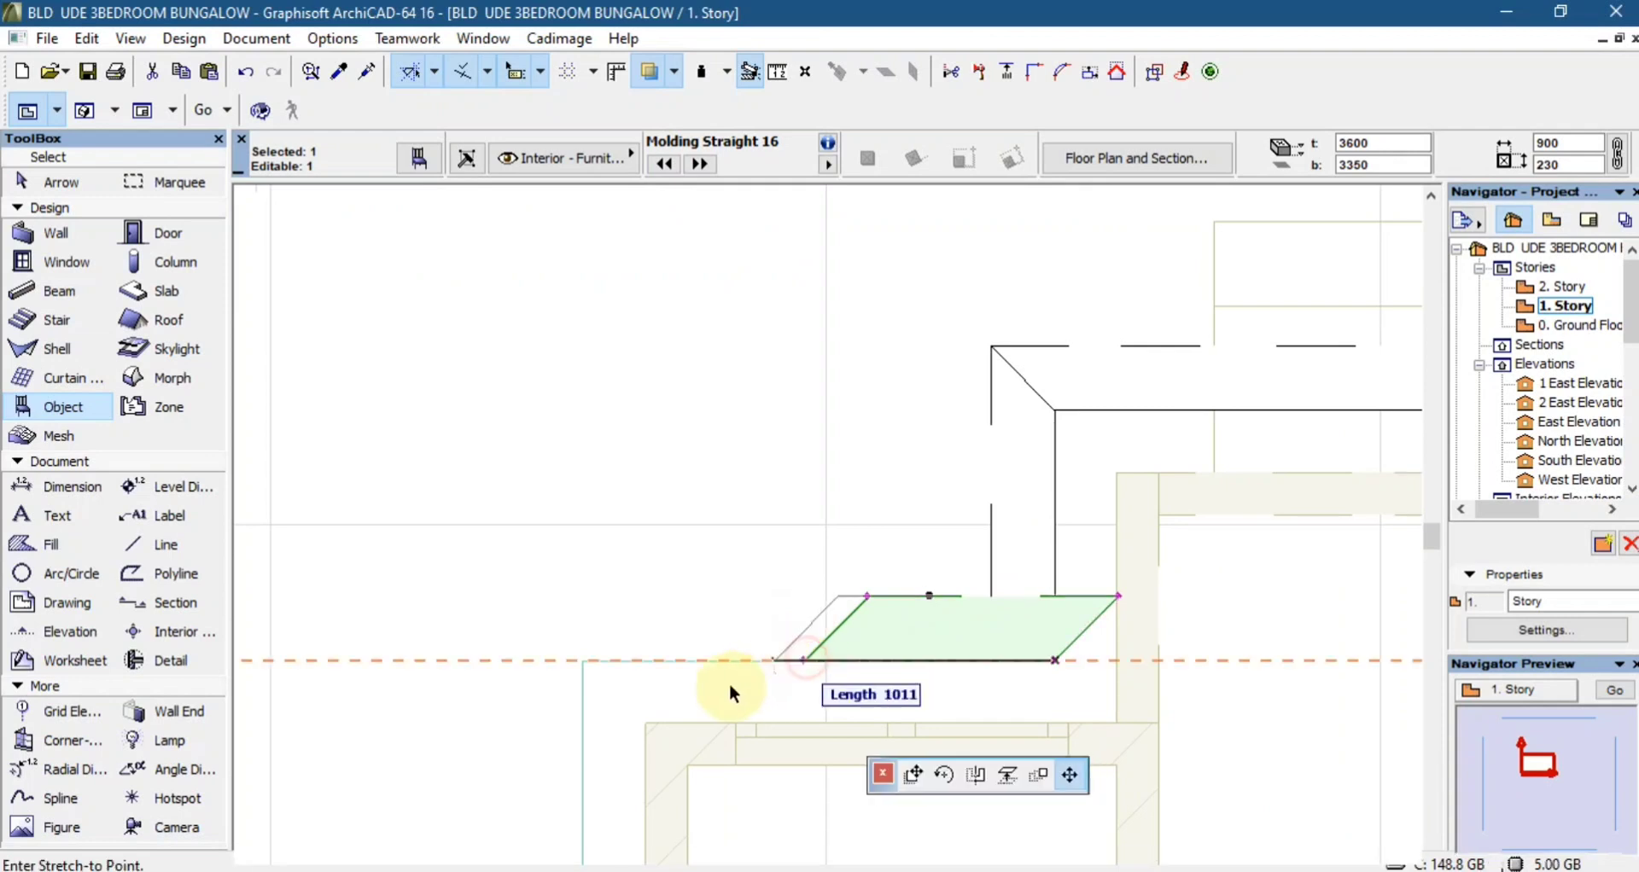
pyautogui.click(579, 661)
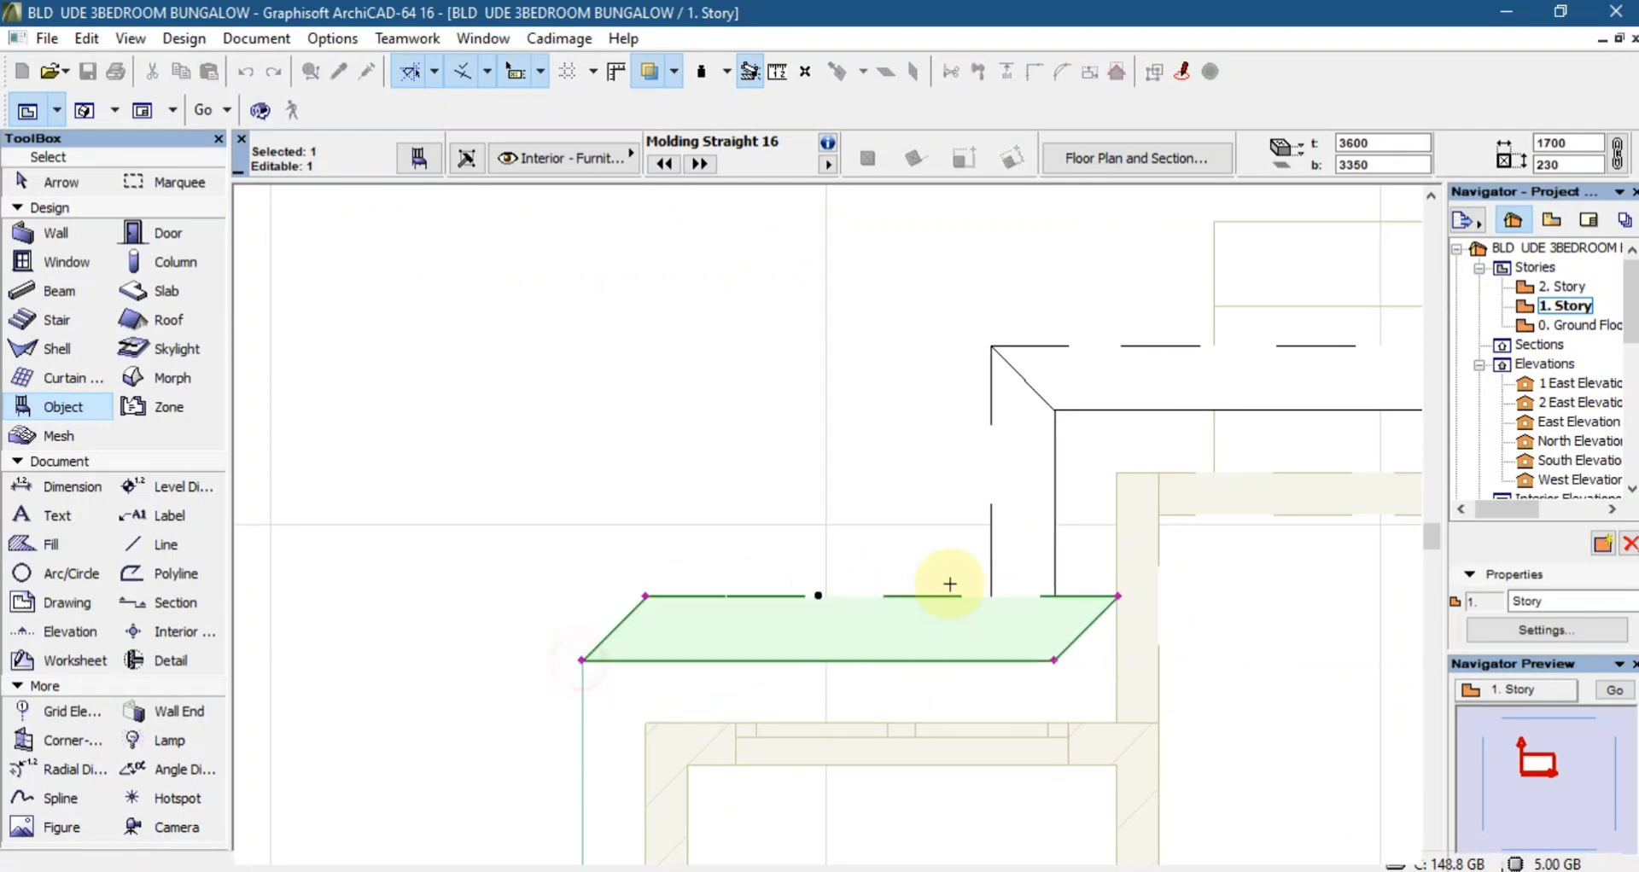
# - Miter the 1700 molding's left end outward to a connecting angle of 135° and its right end inward to meet the short vertical molding
pyautogui.click(645, 595)
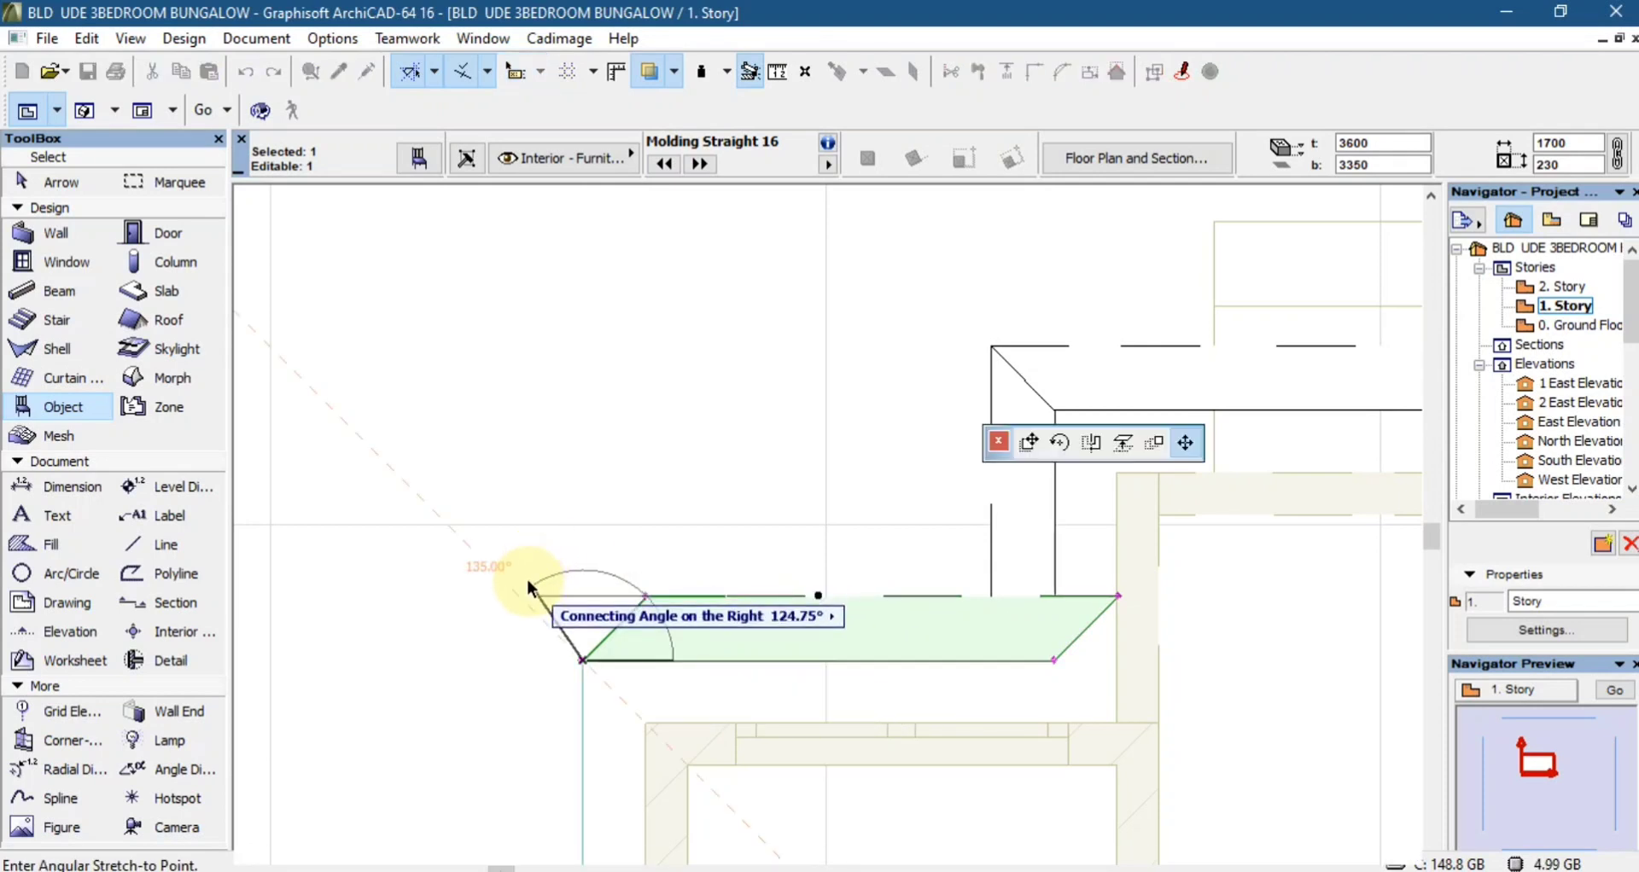
pyautogui.click(518, 595)
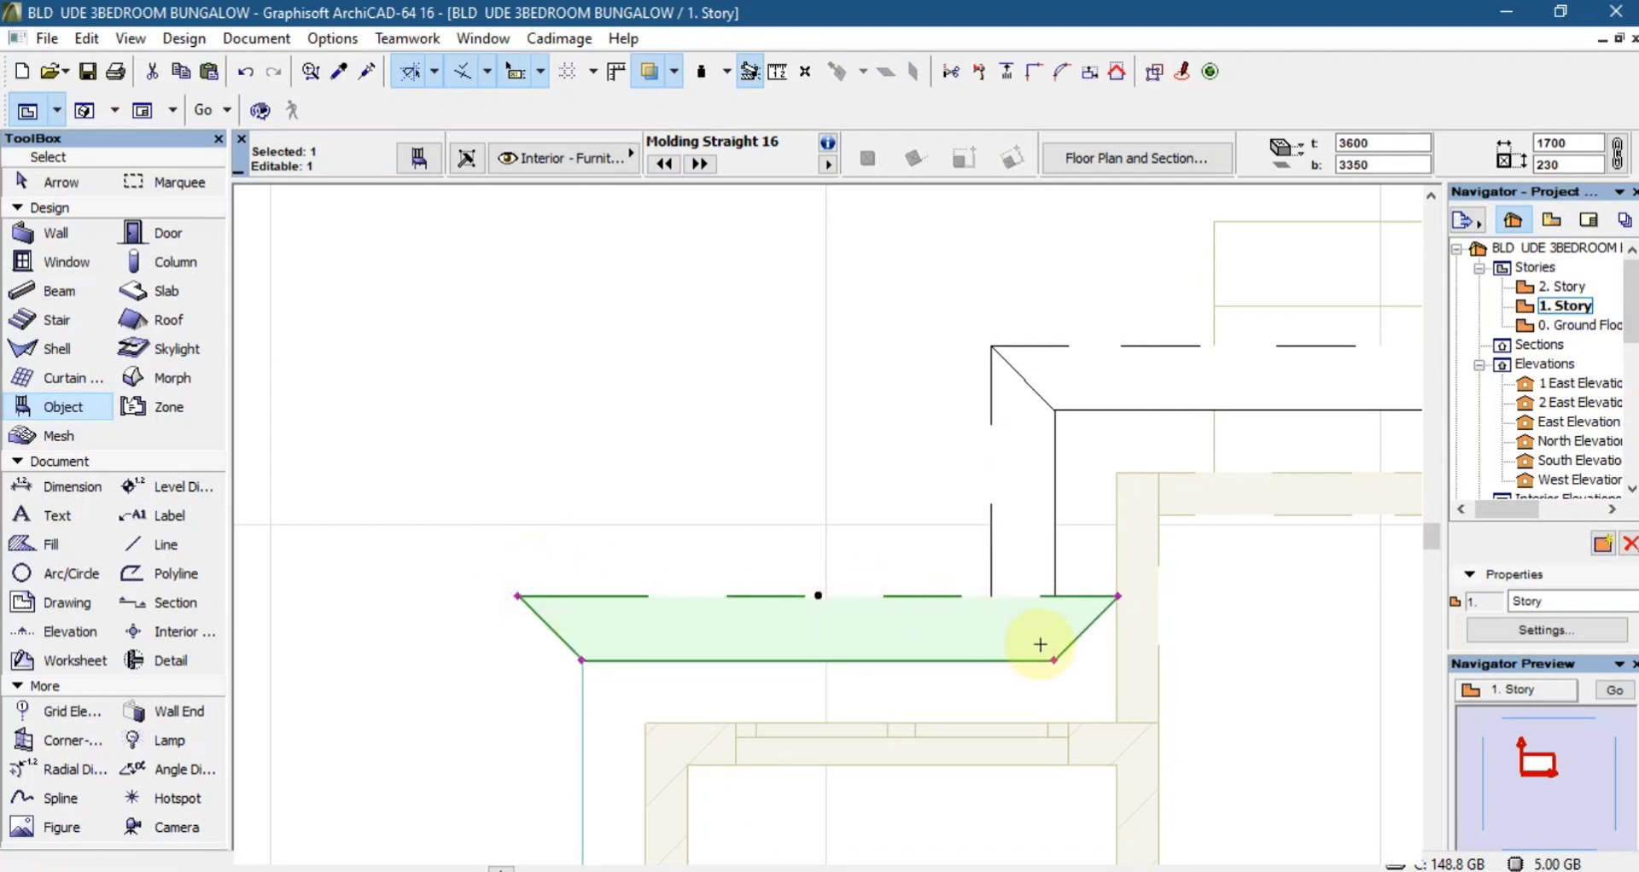
pyautogui.scroll(2, 1040, 645)
pyautogui.click(1164, 575)
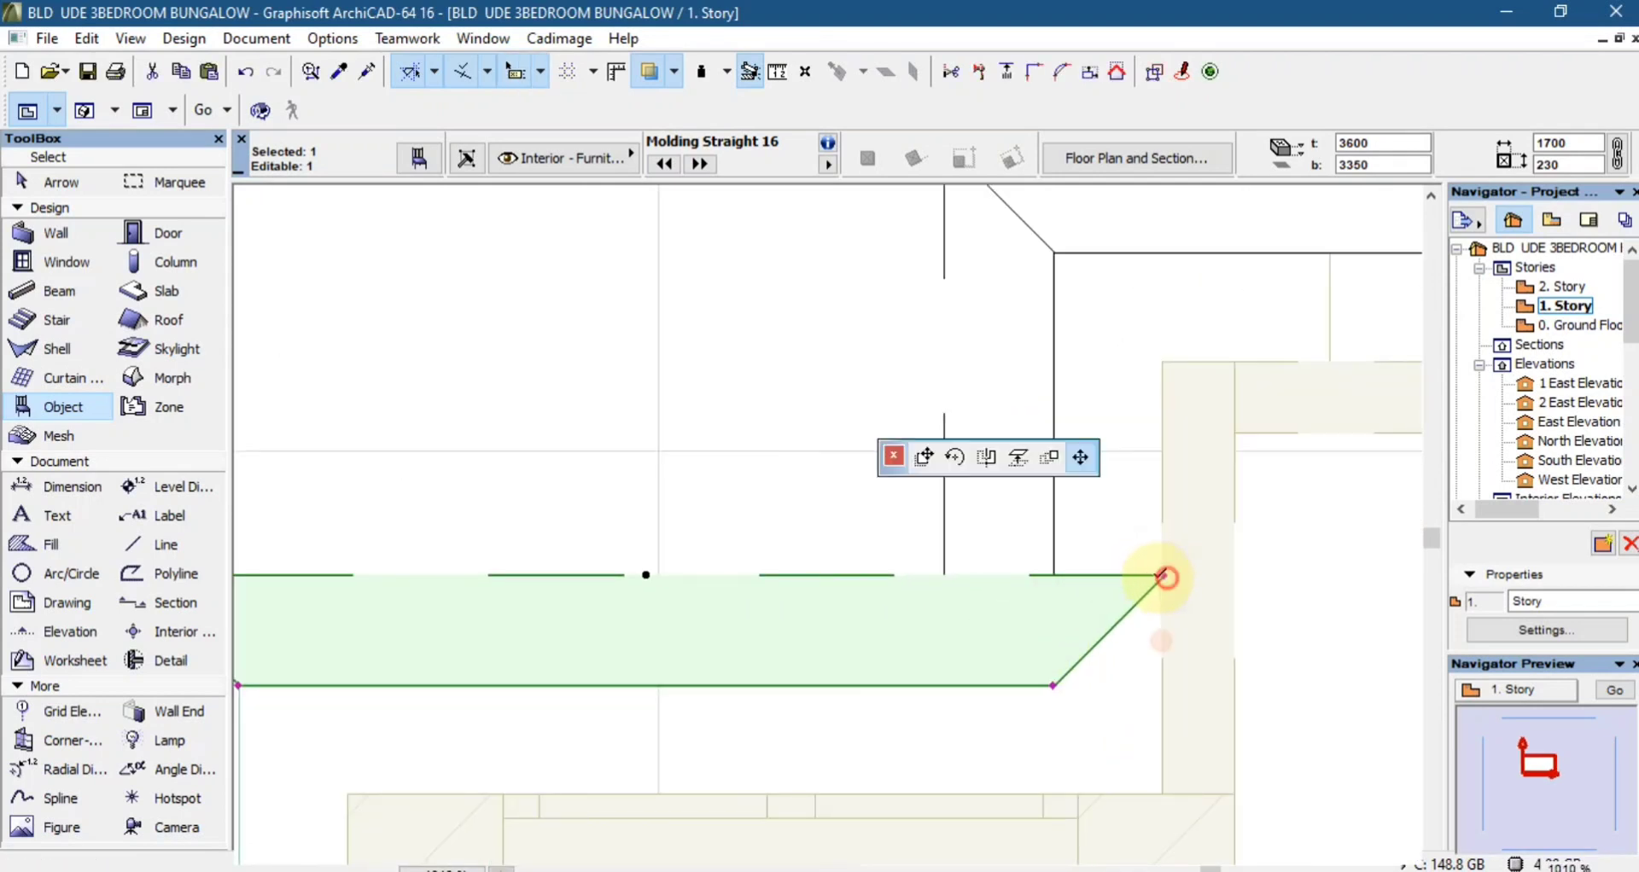
pyautogui.click(943, 578)
# - Rotate a copy of the 1700 molding by 90° about its left inner corner so it stands vertically
pyautogui.scroll(-3, 940, 567)
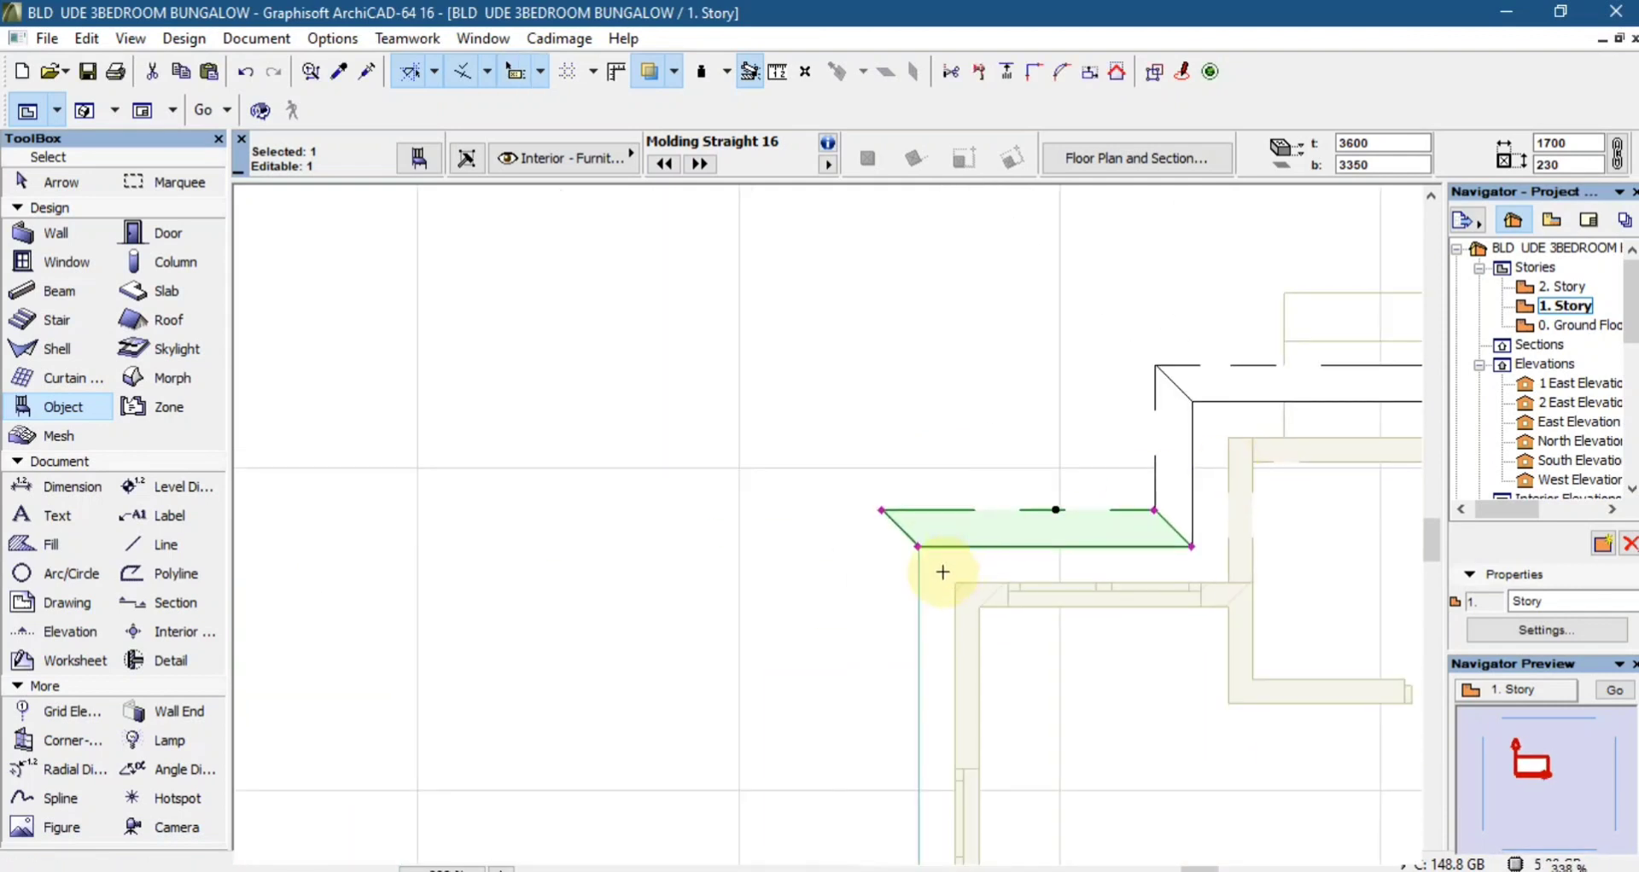
pyautogui.scroll(3, 908, 516)
pyautogui.hotkey('ctrl', 'e')
pyautogui.click(925, 493)
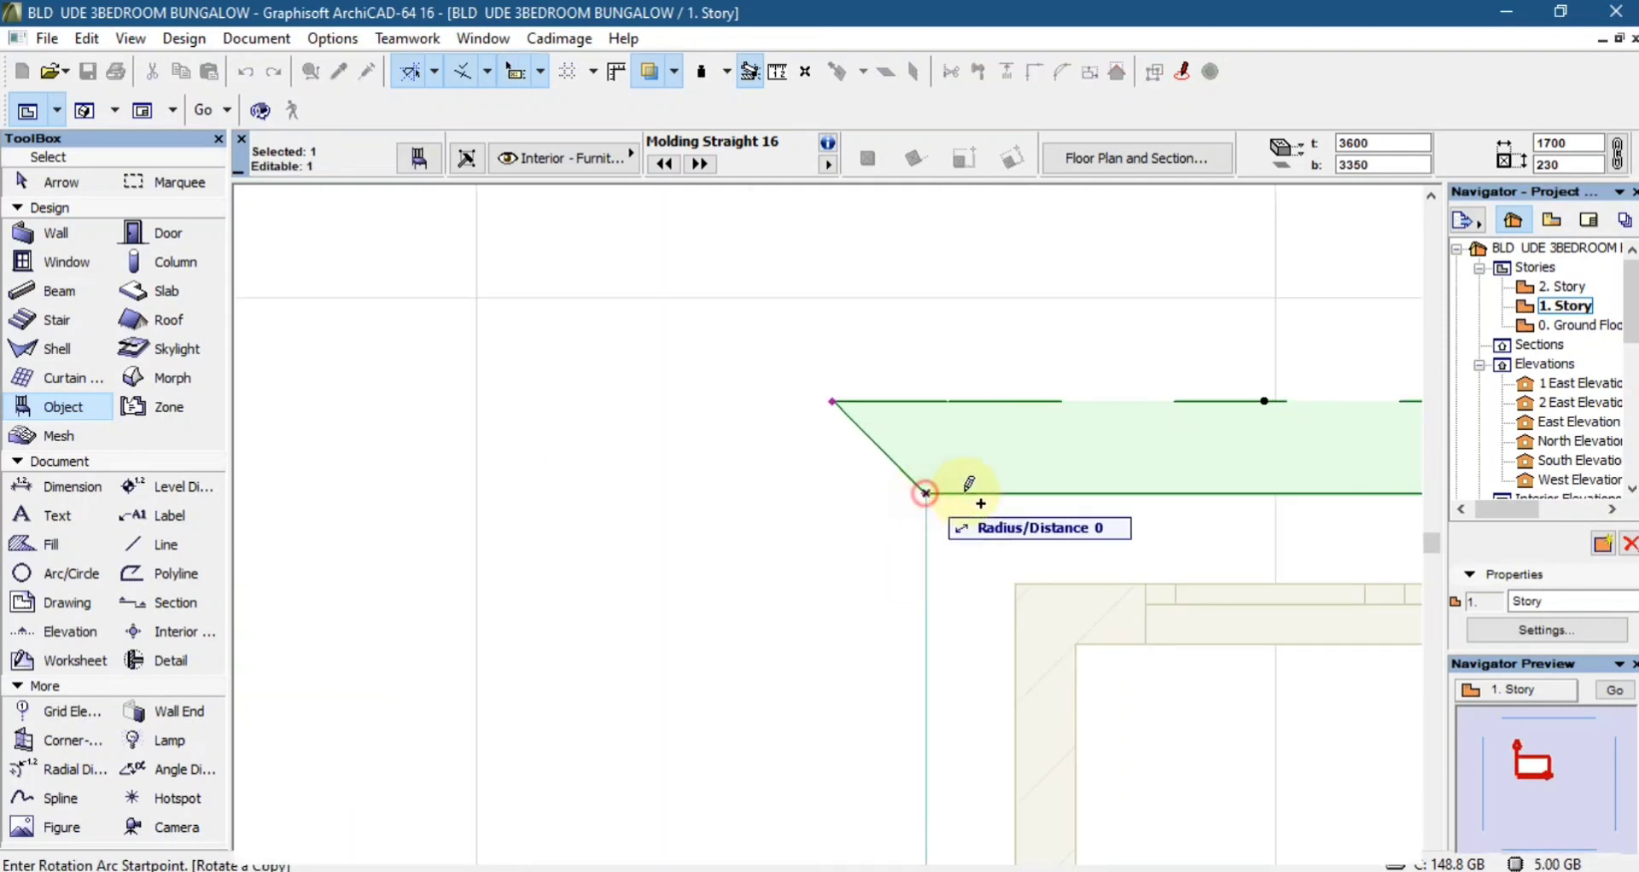
pyautogui.click(989, 494)
pyautogui.keyDown('shift'); pyautogui.click(944, 347); pyautogui.keyUp('shift')
# - Move the new vertical copy down along the slab's left edge so its upper inner corner meets the edge's upper corner
pyautogui.scroll(-4, 941, 459)
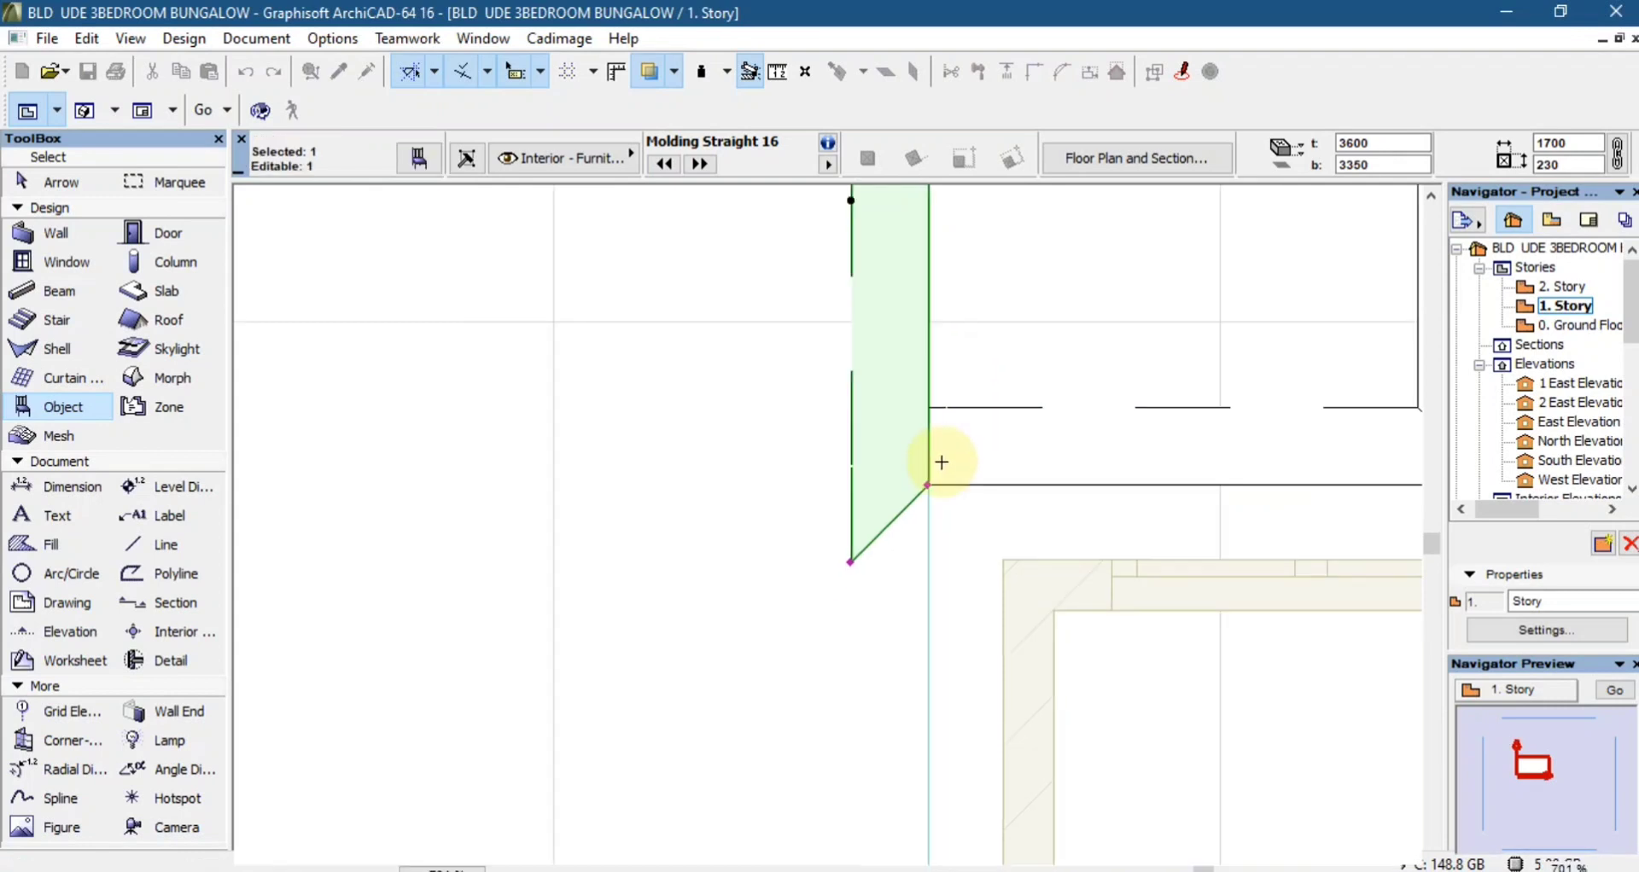
pyautogui.hotkey('ctrl', 'd')
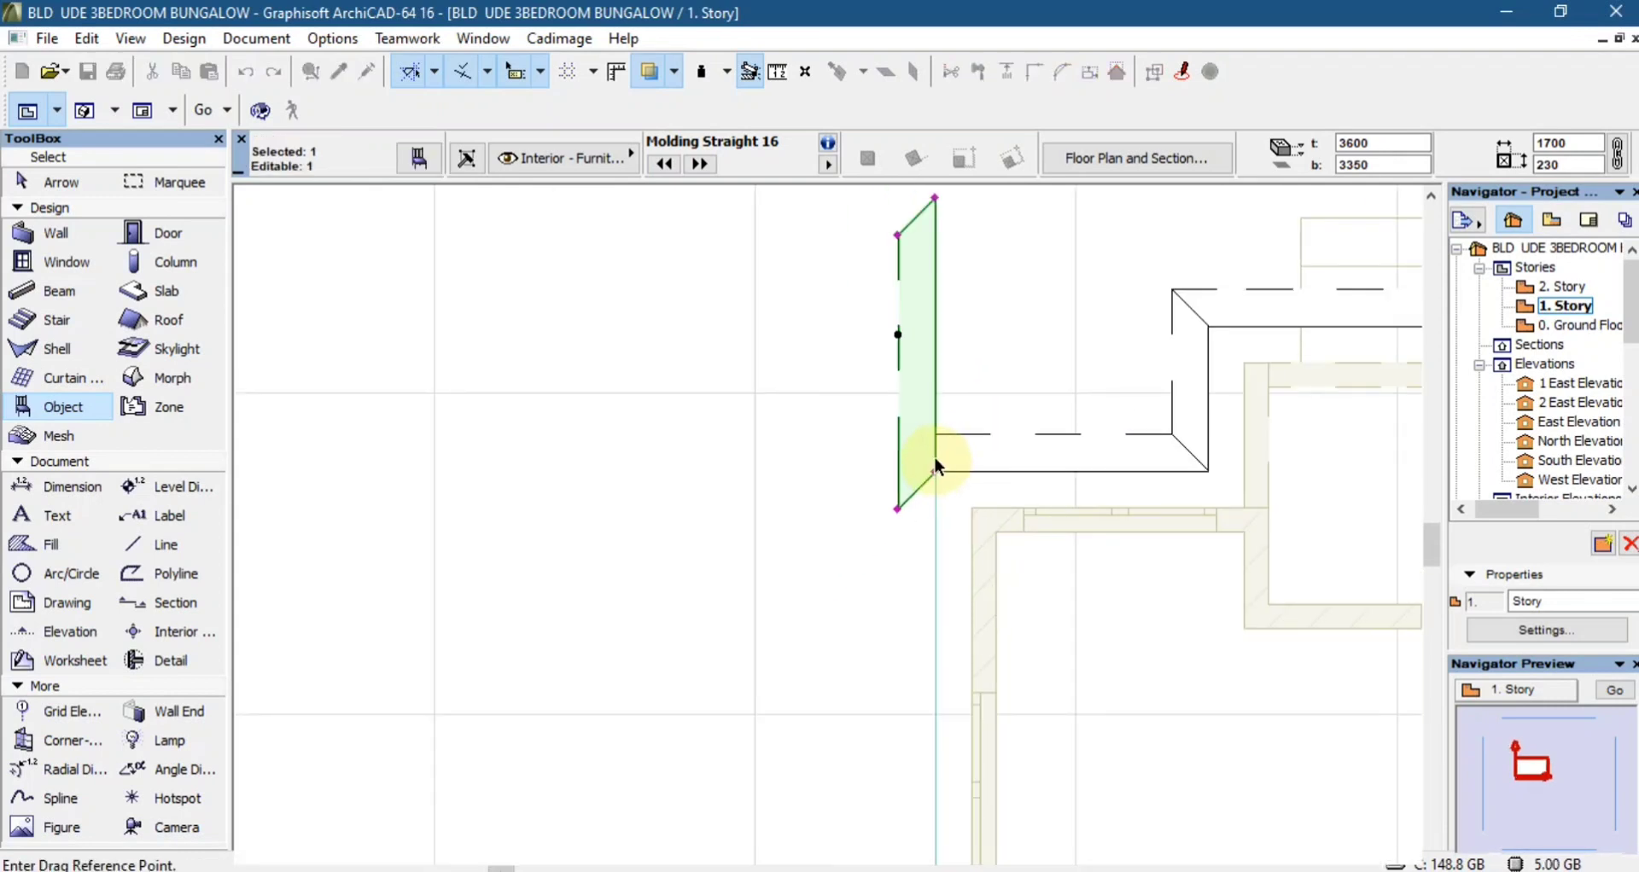
pyautogui.click(935, 198)
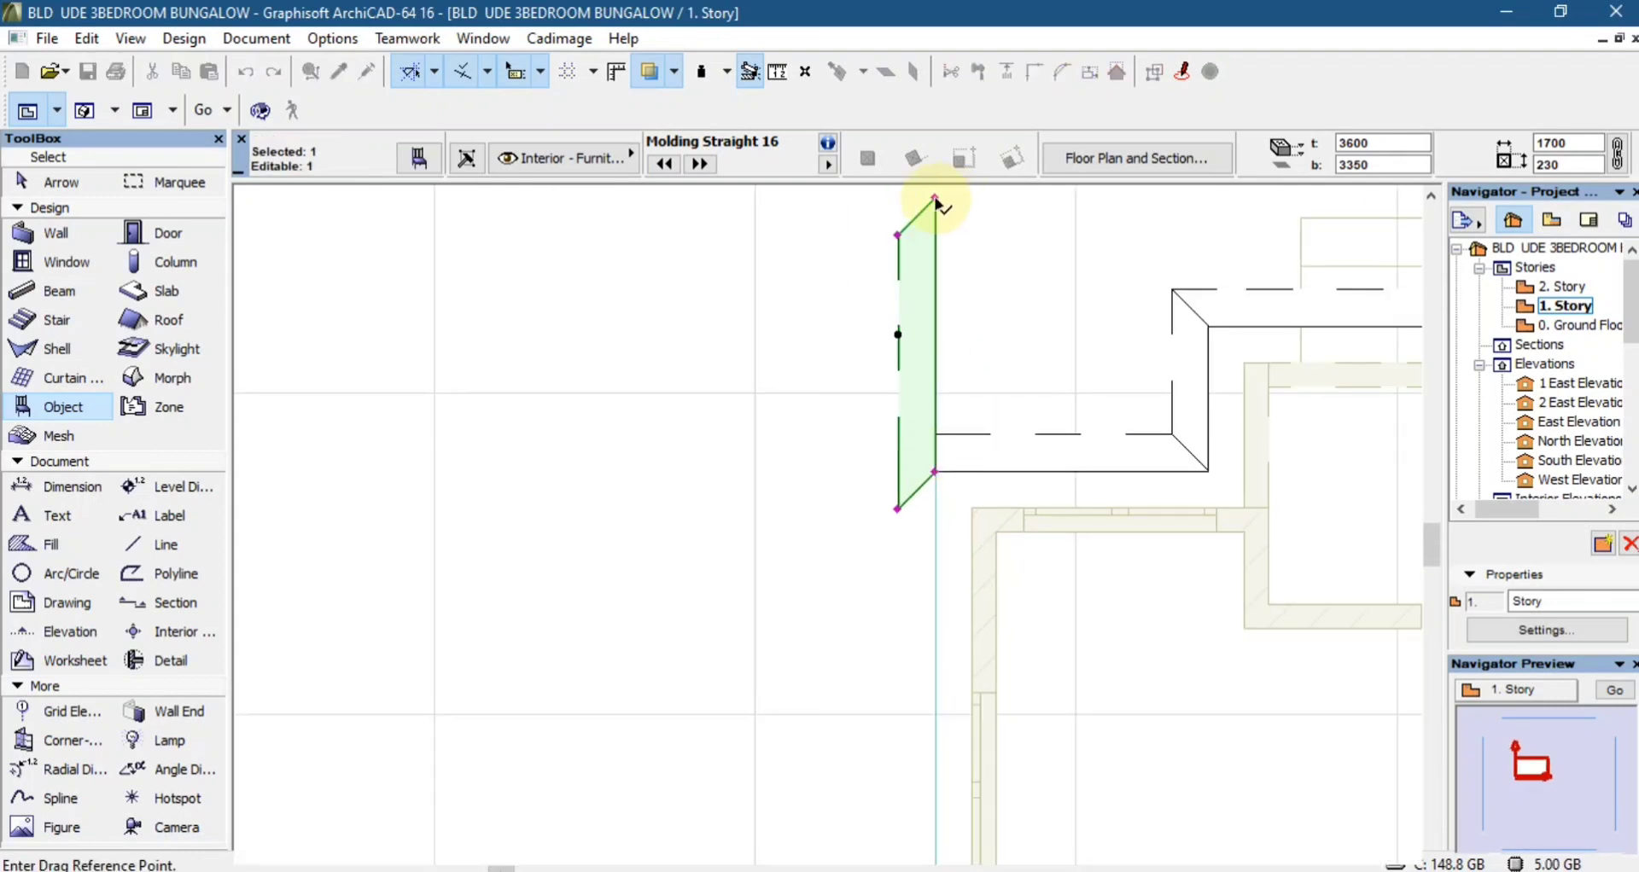
pyautogui.click(936, 467)
# - Miter the left-edge molding's upper end outward so it meets the outer left corner of the horizontal notch molding
pyautogui.scroll(4, 908, 454)
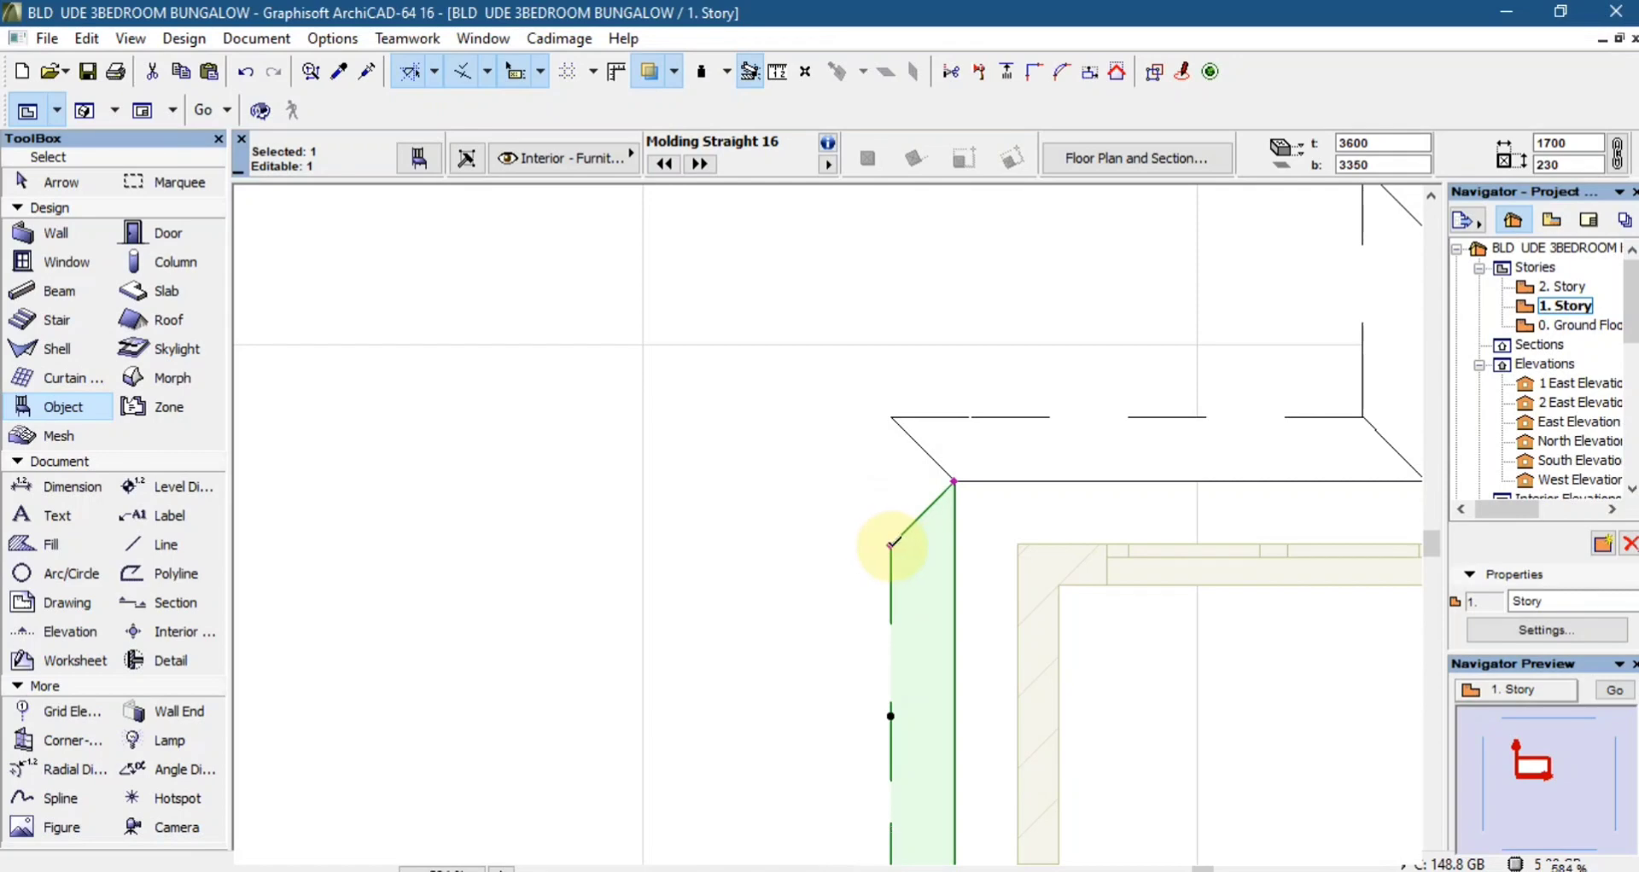
pyautogui.click(891, 544)
pyautogui.click(891, 418)
pyautogui.scroll(-4, 914, 324)
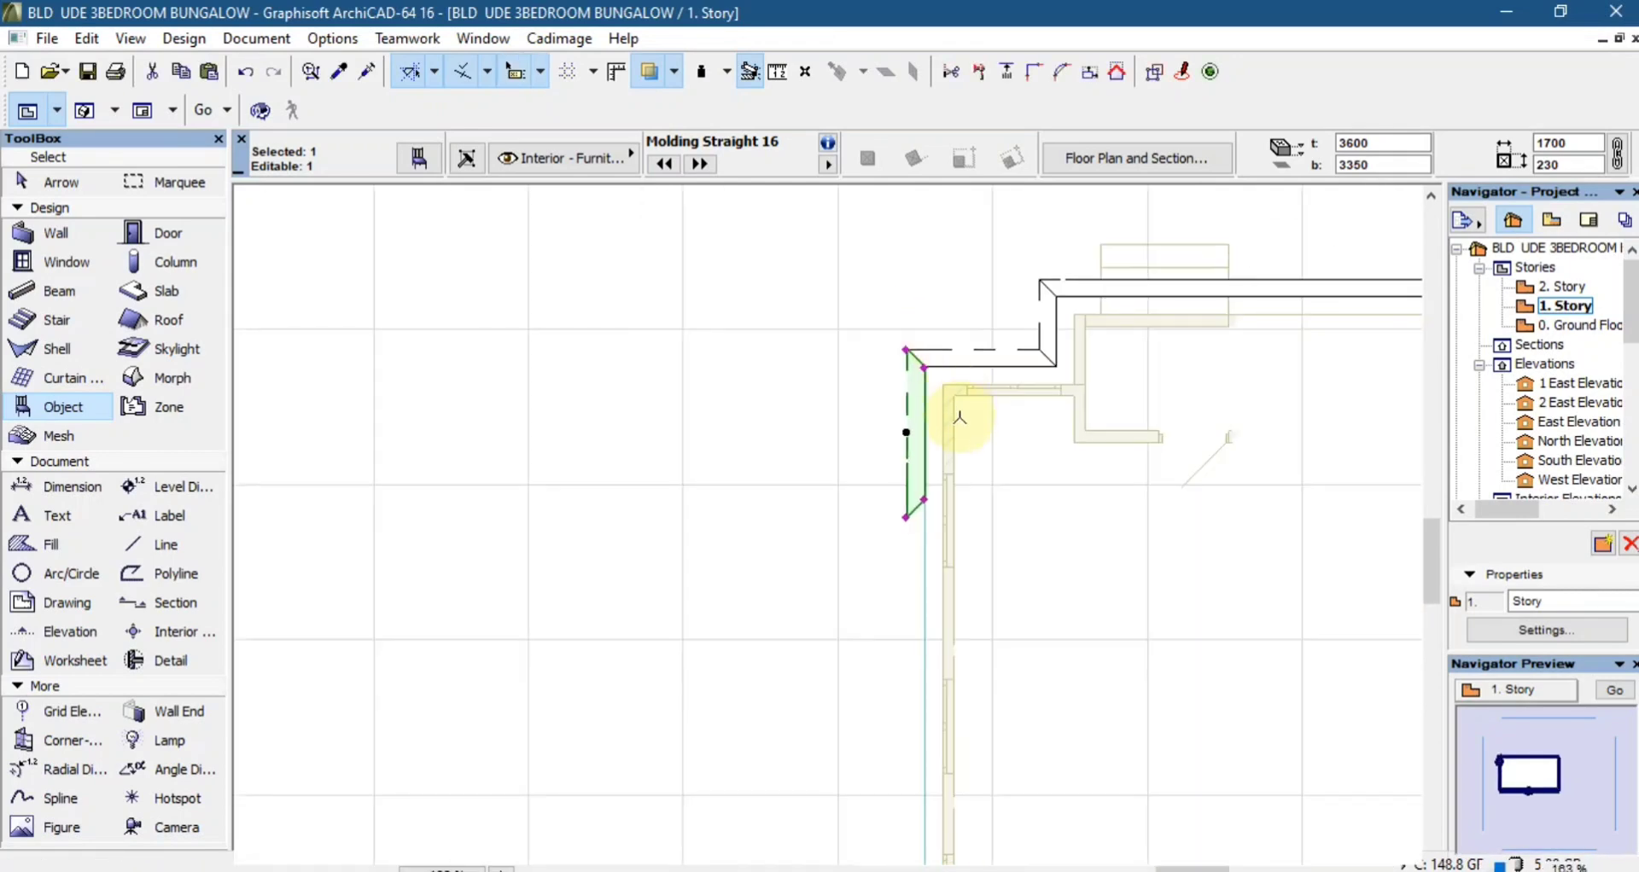
# - Stretch the left-edge molding down along the slab edge to the slab's lower left corner, for a length of 9900
pyautogui.scroll(2, 960, 417)
pyautogui.click(892, 419)
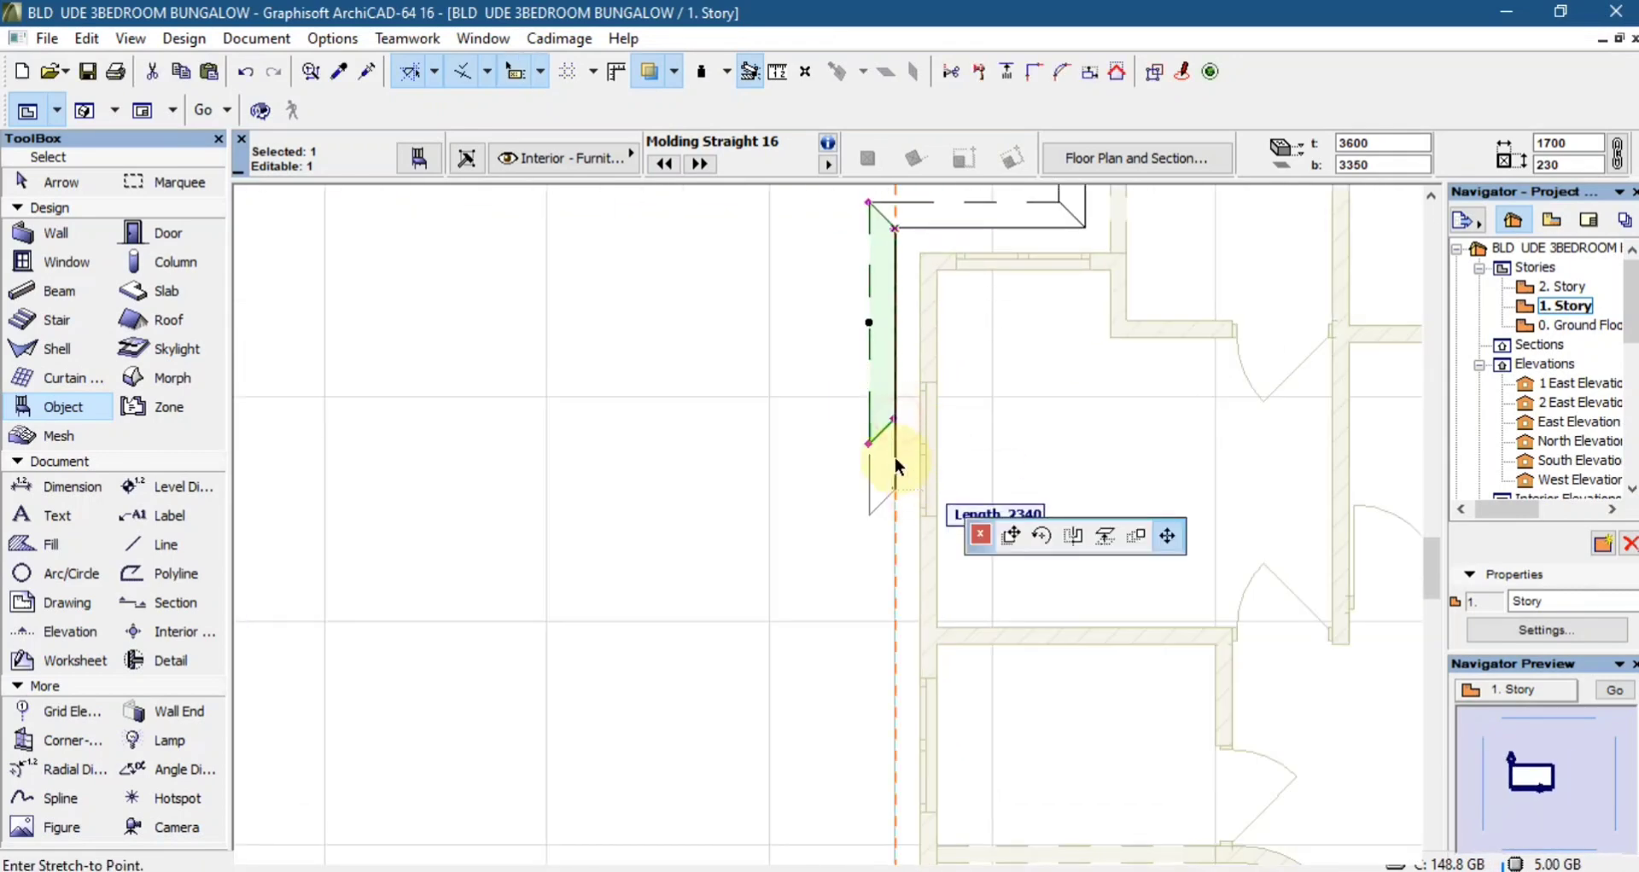
pyautogui.scroll(-4, 897, 465)
pyautogui.scroll(4, 907, 623)
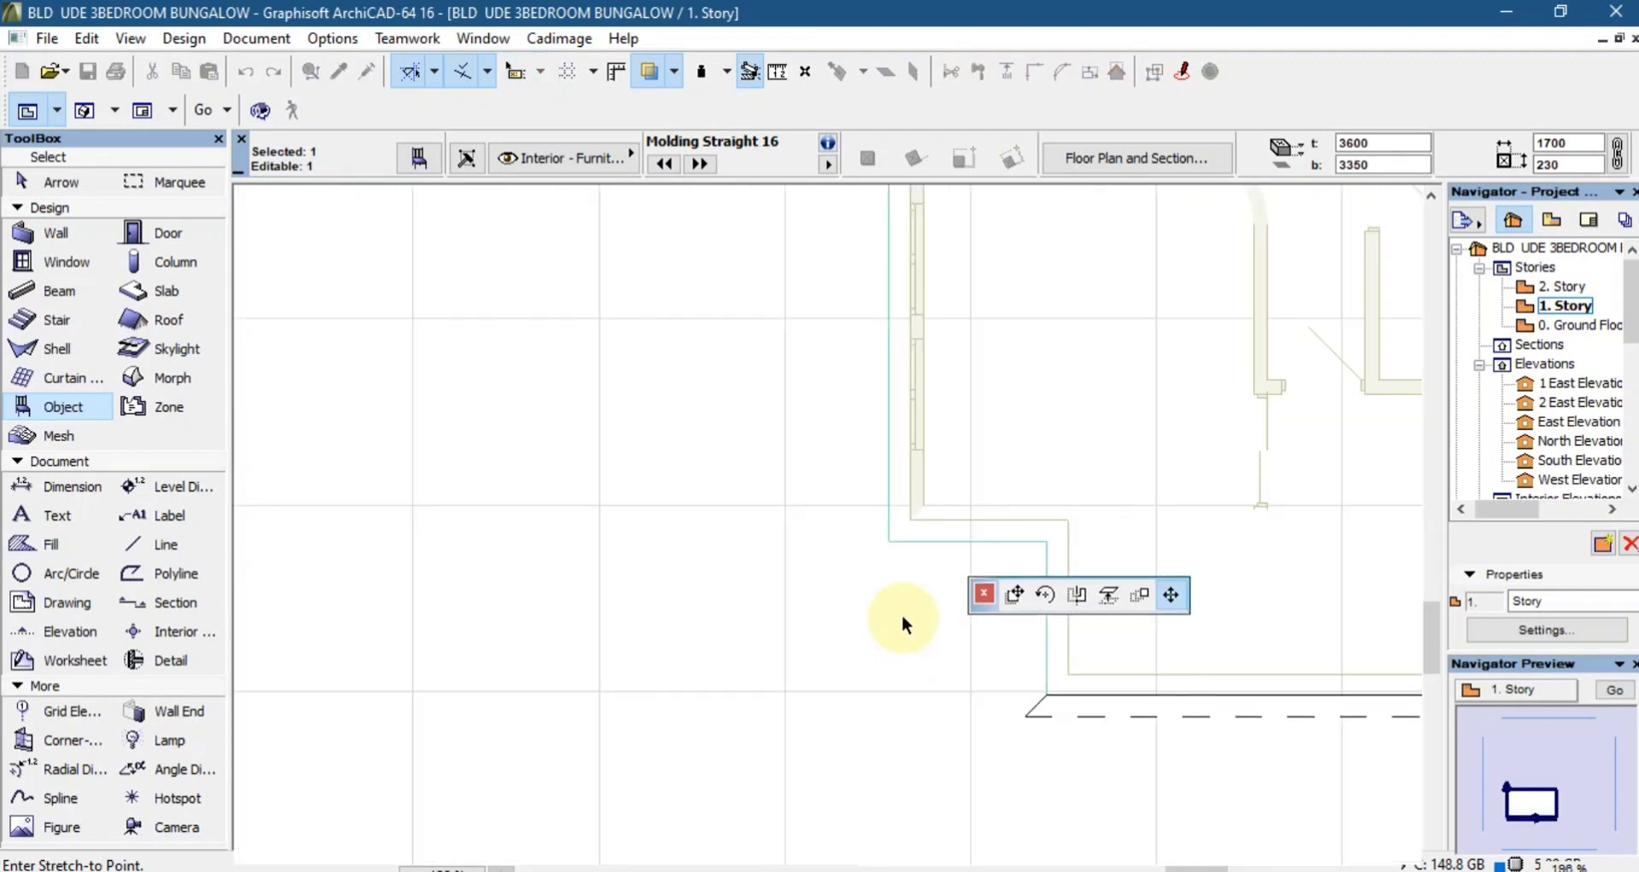
pyautogui.click(890, 541)
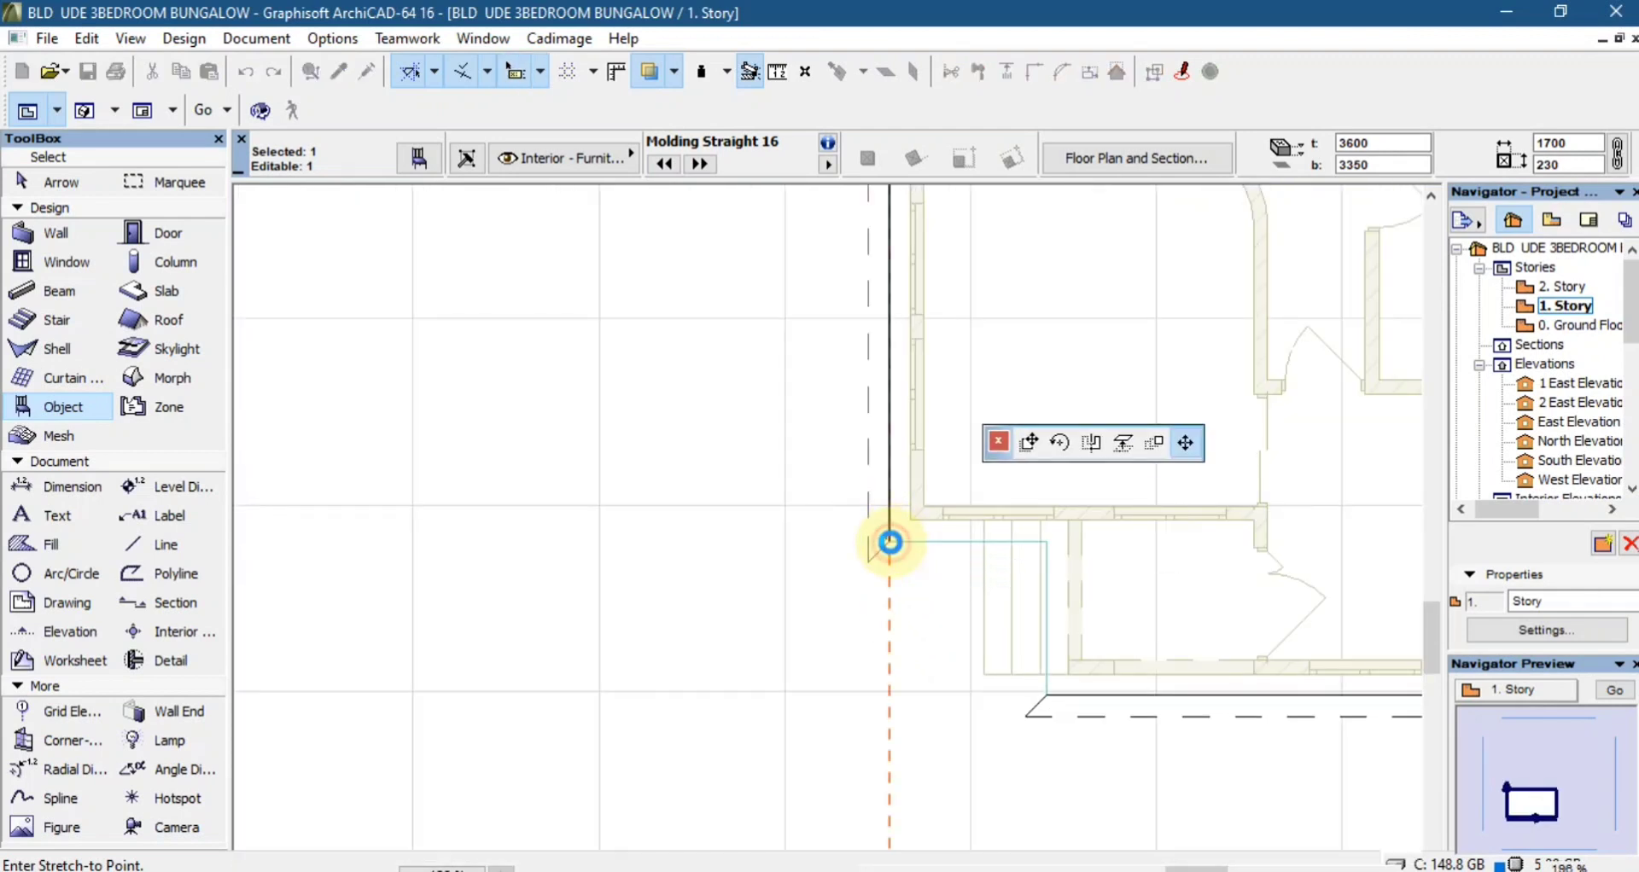
# - Rotate a copy of the 9900 left-edge molding by 90° about its lower inner corner so it lies horizontally
pyautogui.hotkey('ctrl', 'alt', 'e')
pyautogui.click(889, 541)
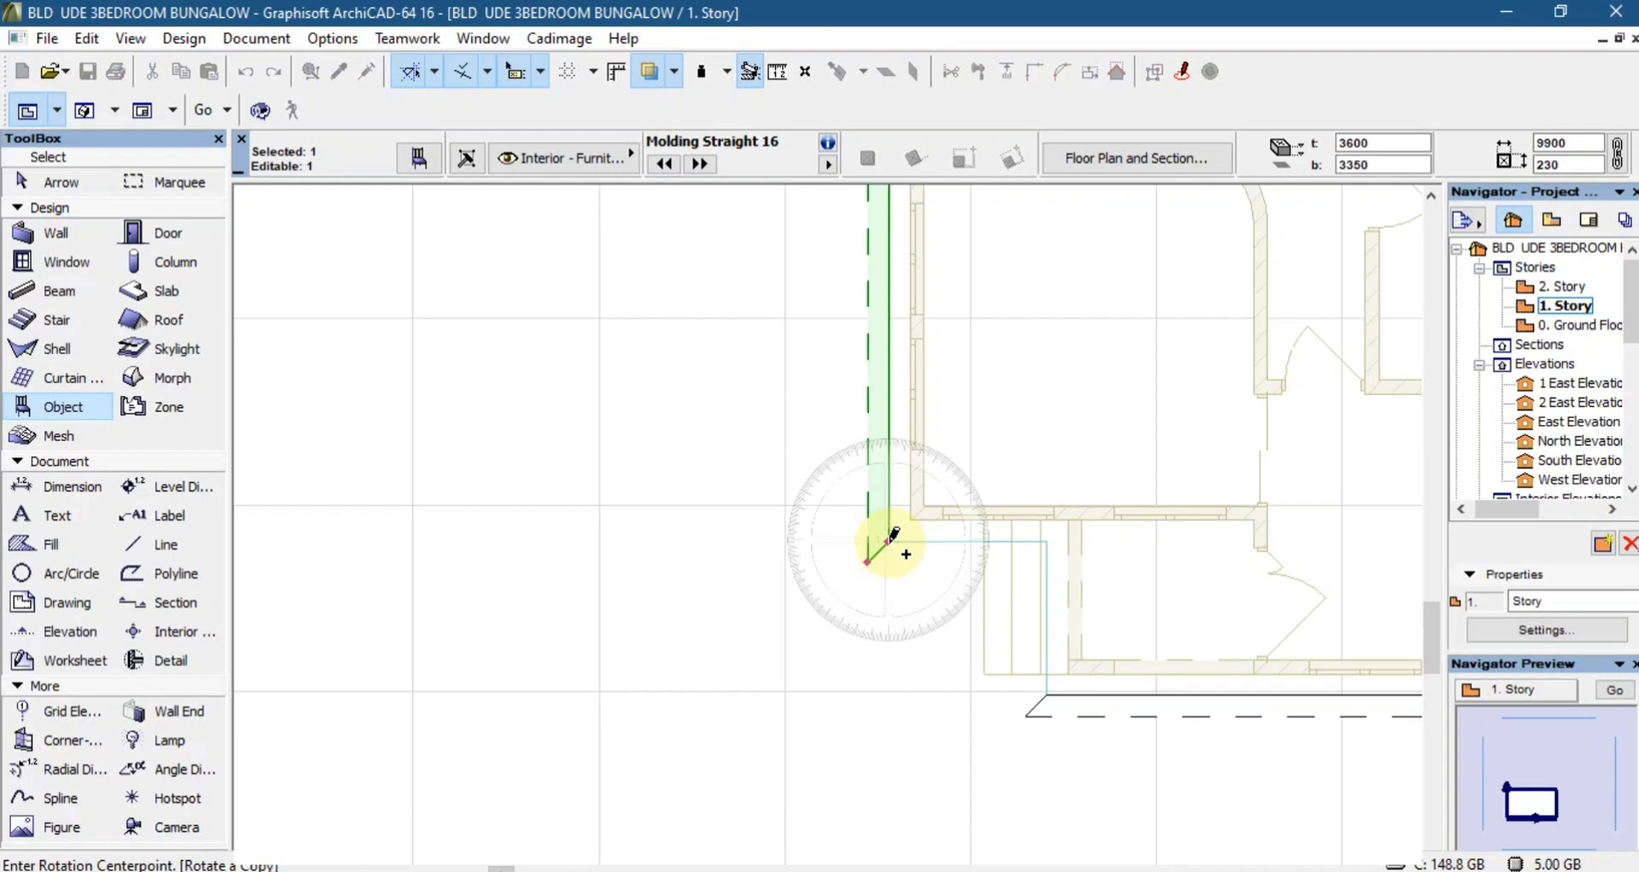
pyautogui.click(903, 443)
pyautogui.click(816, 549)
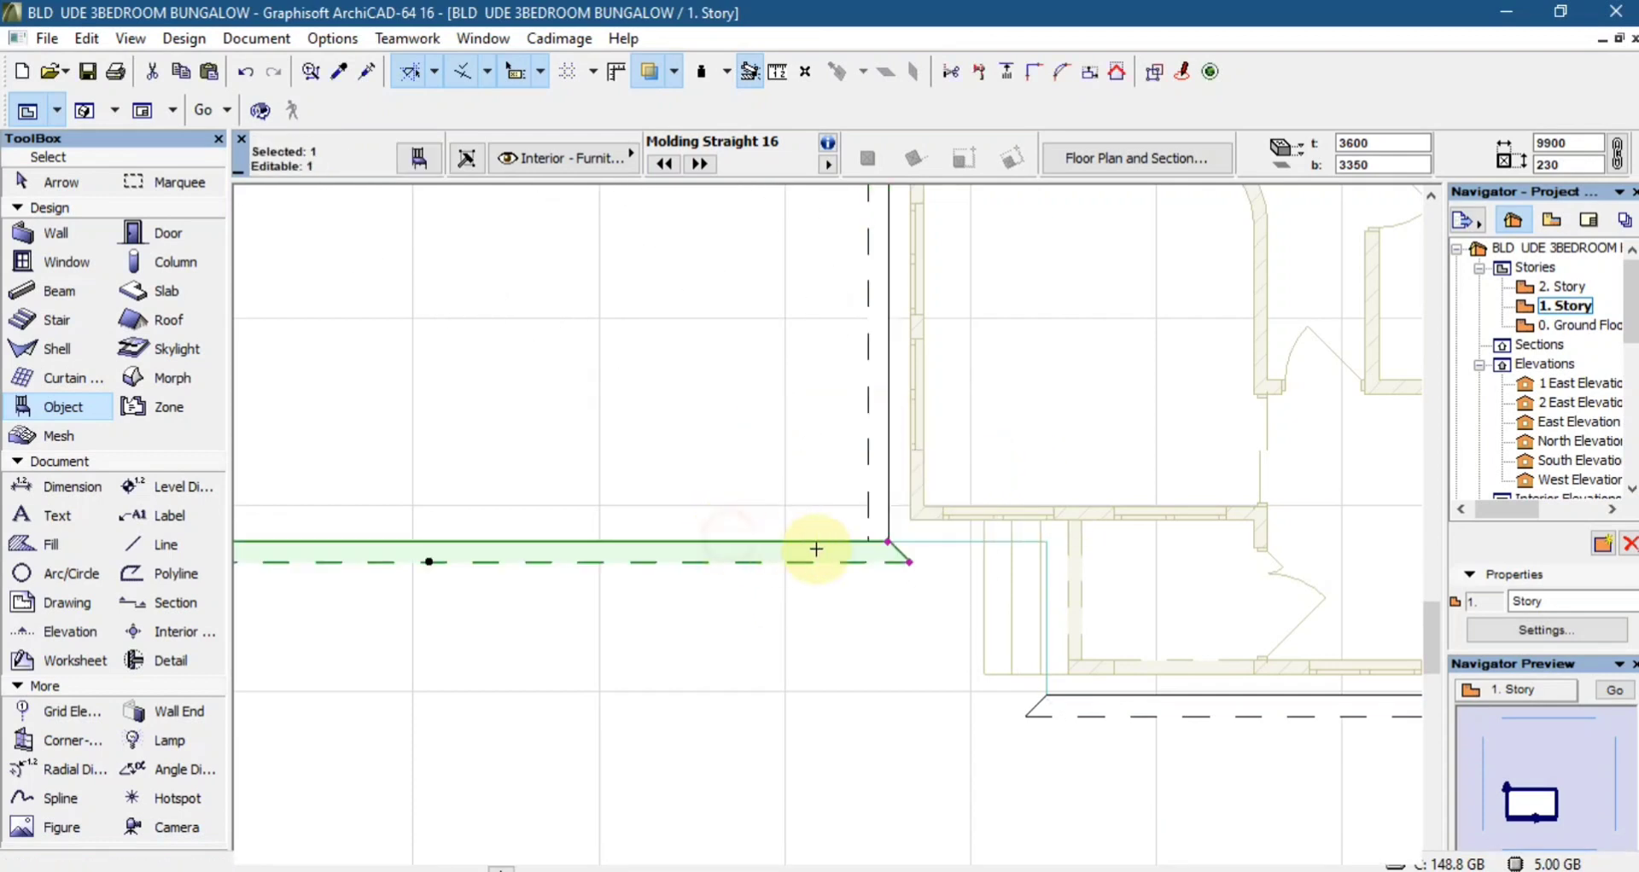
# - Move the horizontal copy right along the slab edge so its right inner corner meets the inner corner of the lower left notch
pyautogui.scroll(3, 862, 542)
pyautogui.hotkey('ctrl', 'd')
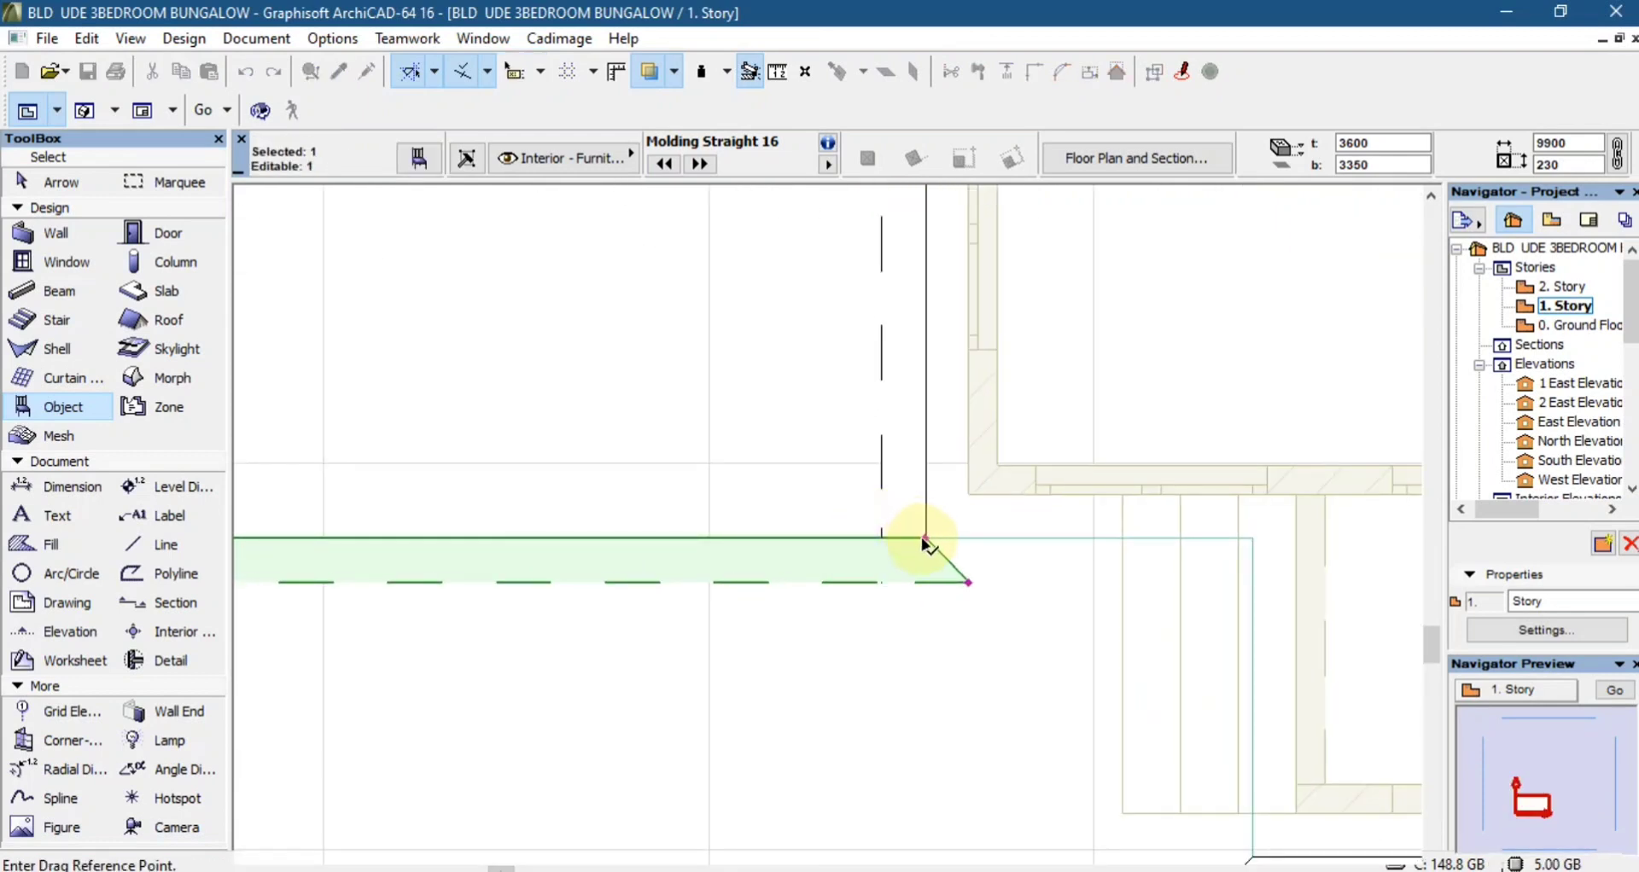
pyautogui.click(924, 539)
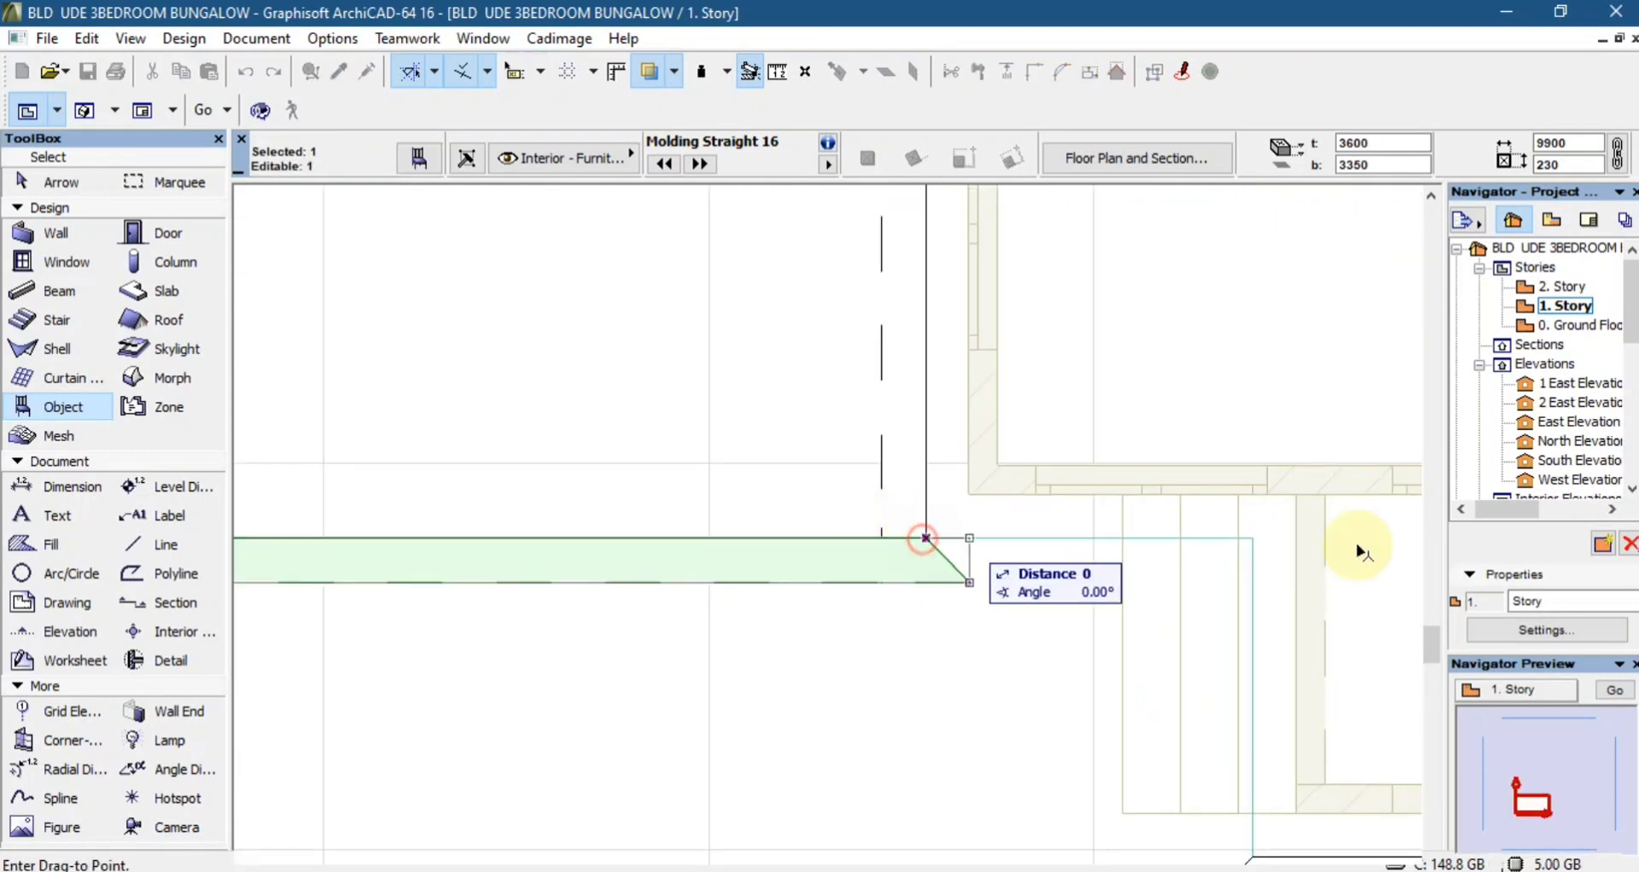
pyautogui.click(1253, 539)
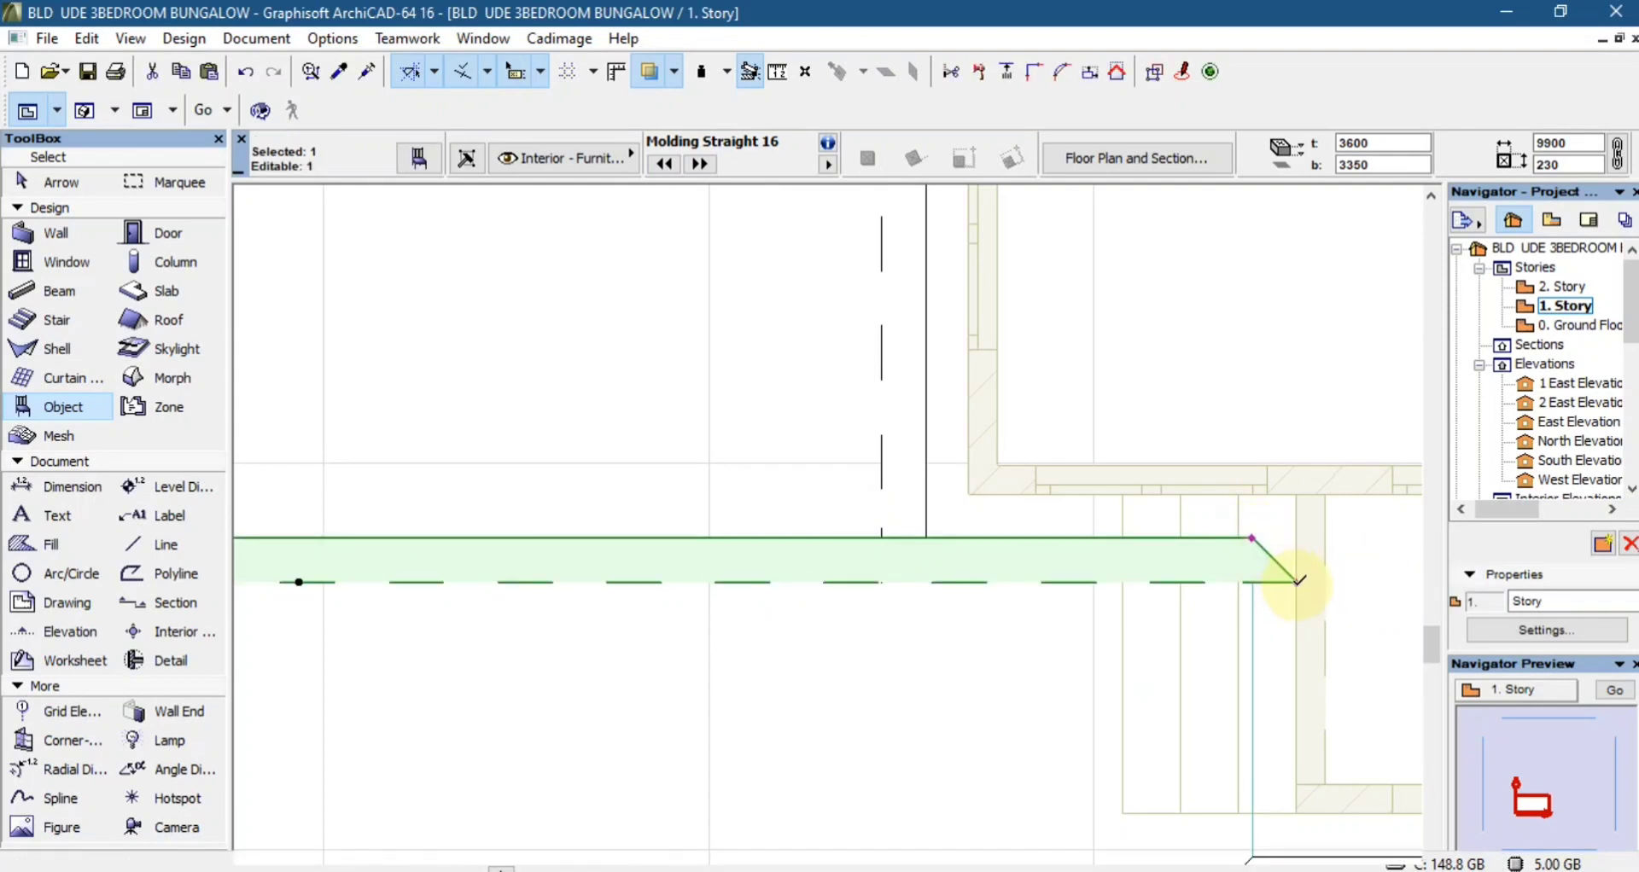
# - Miter the horizontal copy's right end to a 45° connecting angle and shorten the molding to 1700 at the left-edge molding's inner corner
pyautogui.click(1298, 582)
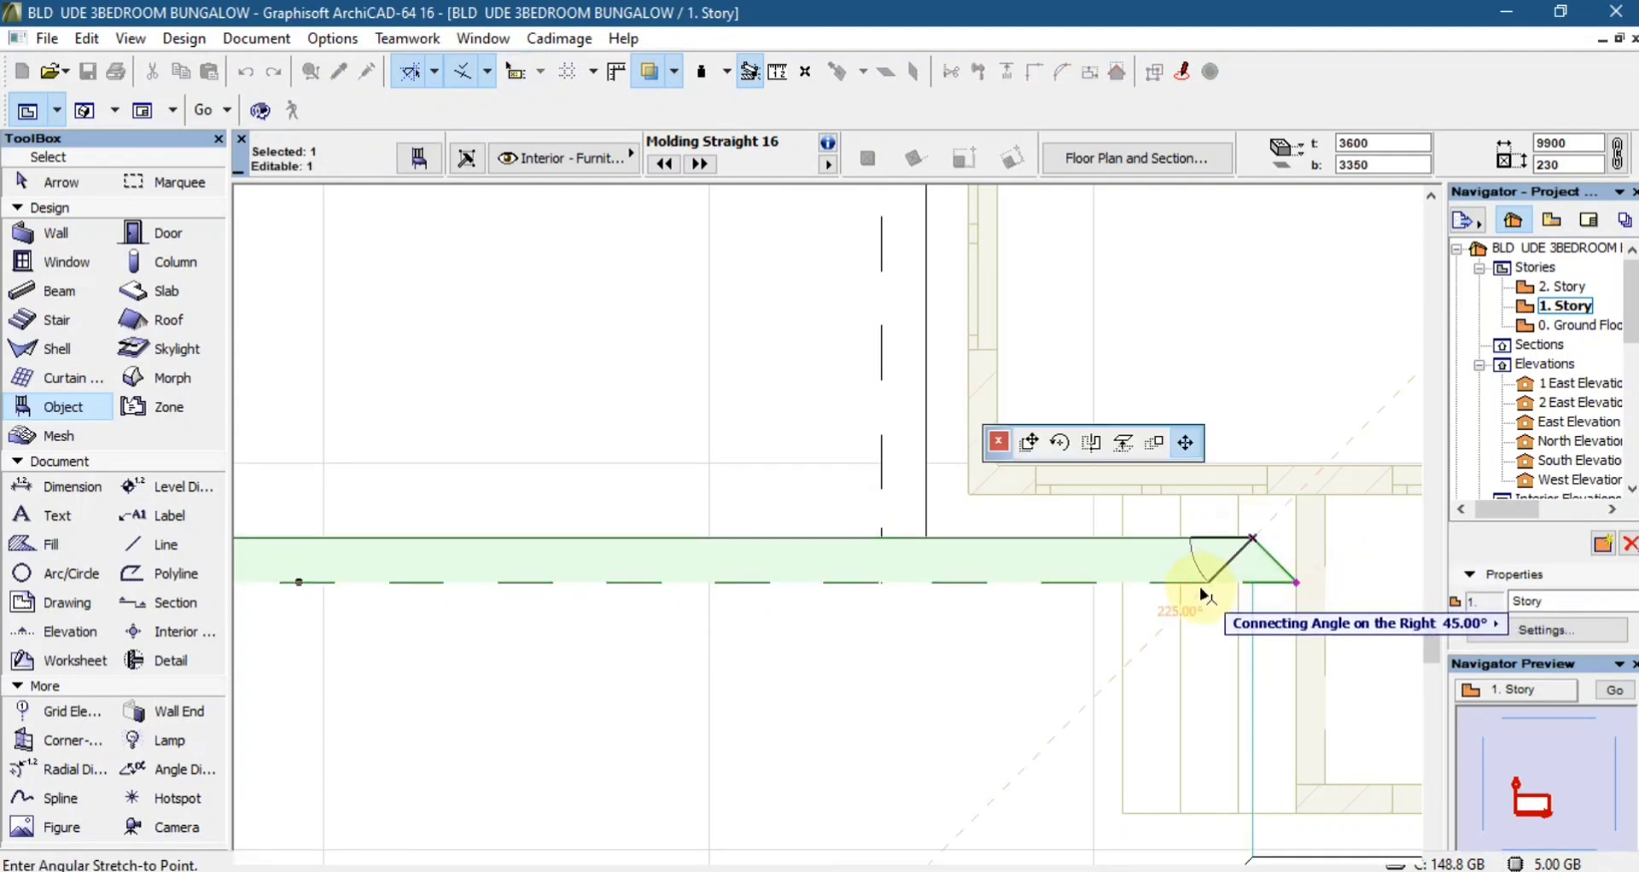
pyautogui.click(1203, 595)
pyautogui.scroll(-3, 1244, 486)
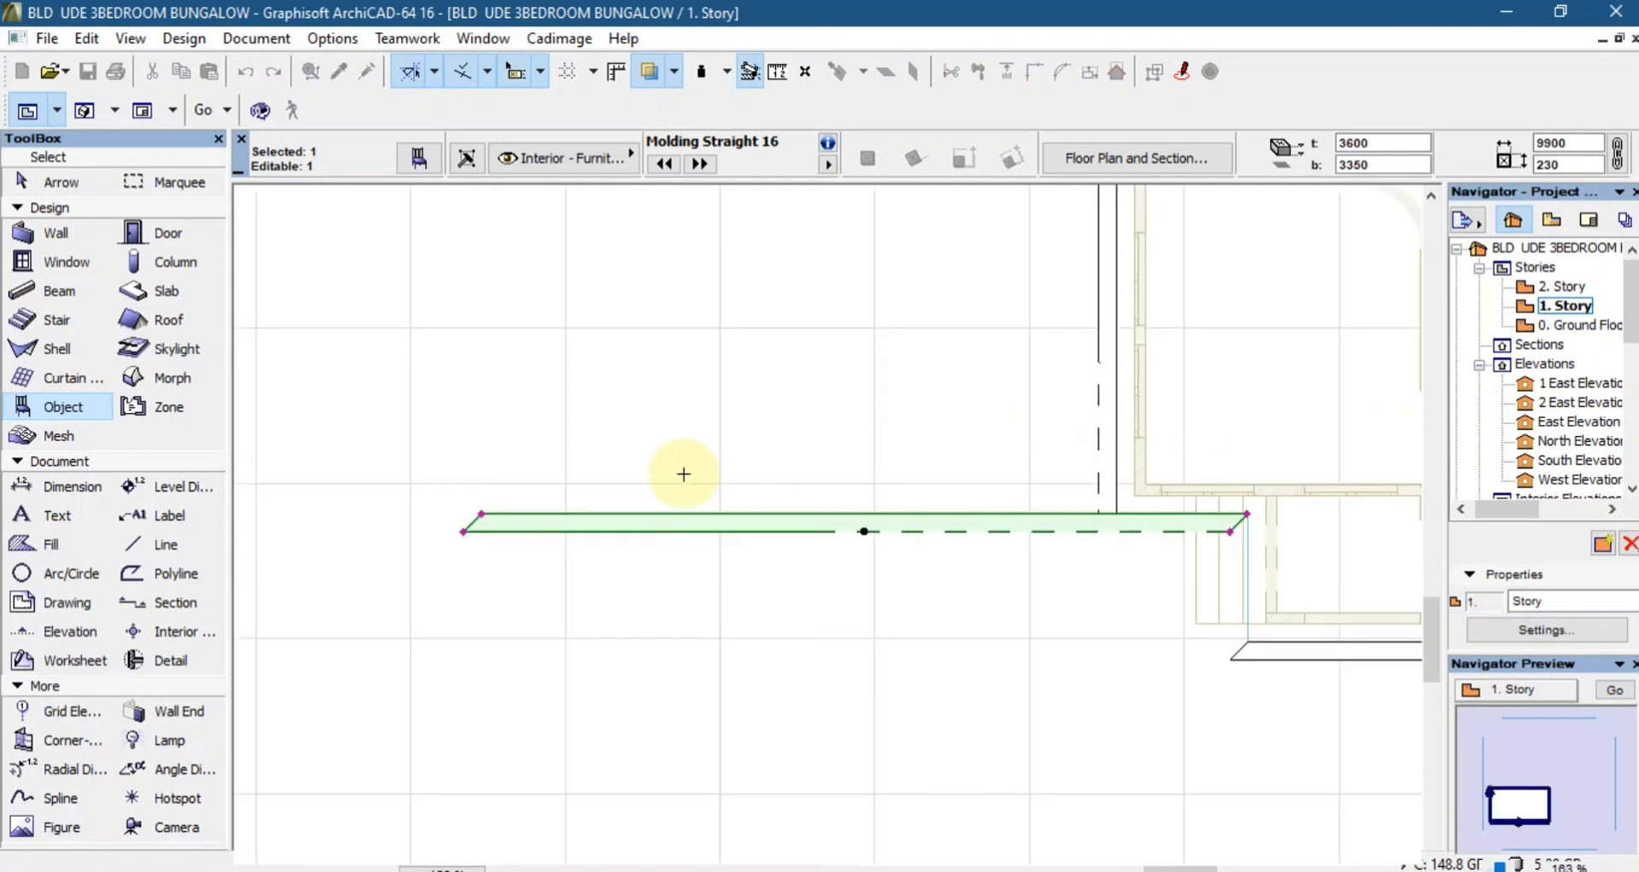
pyautogui.click(481, 512)
pyautogui.scroll(3, 1109, 509)
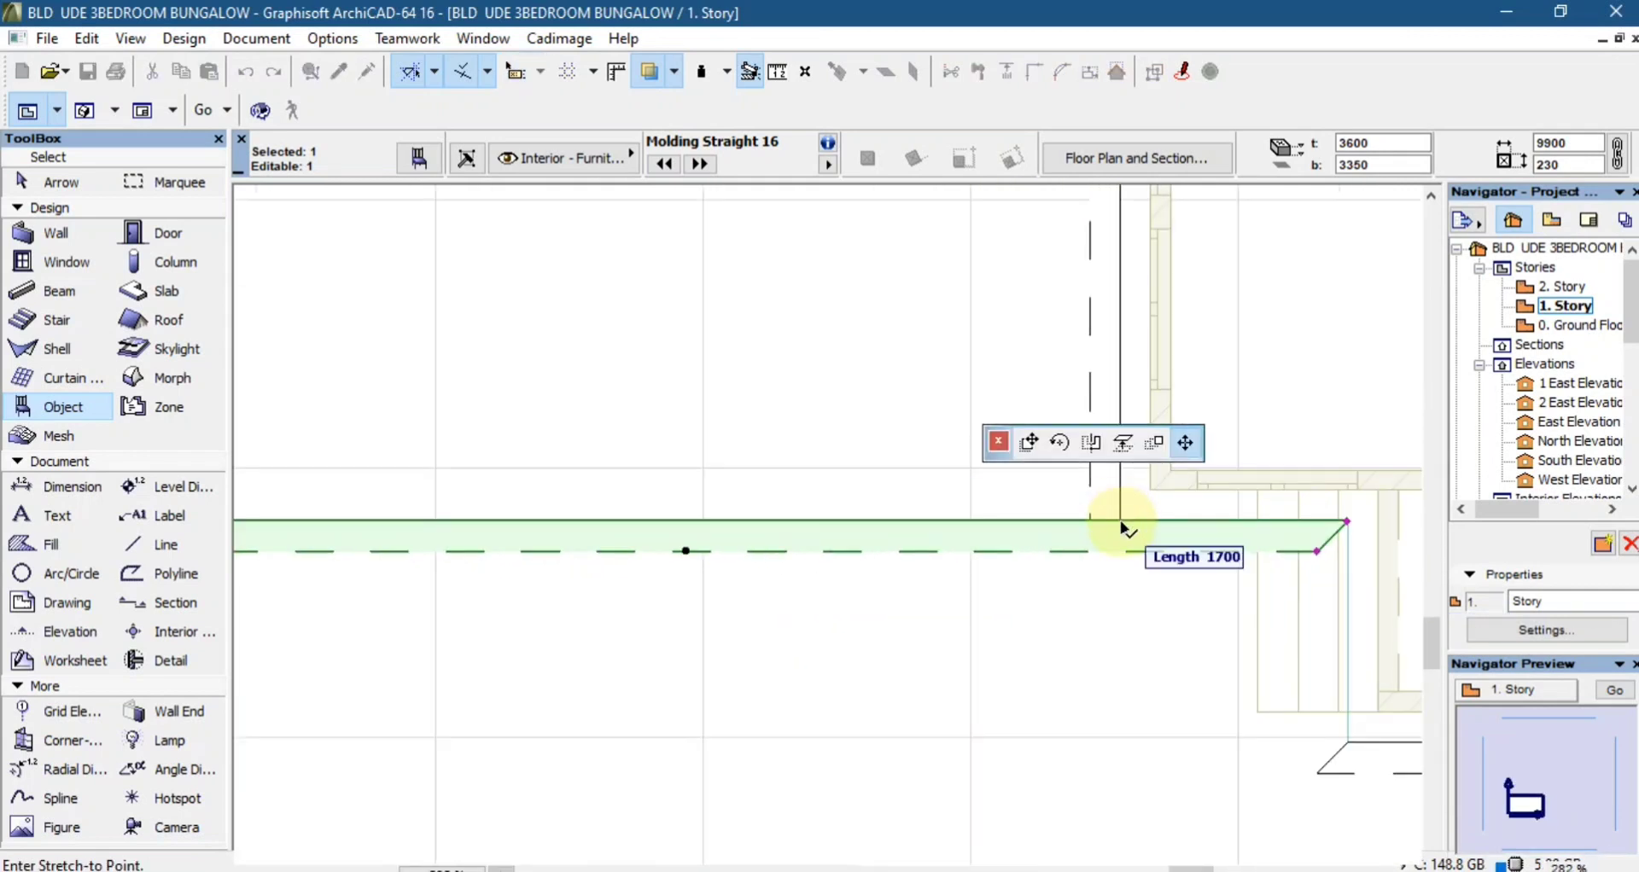
pyautogui.click(1107, 522)
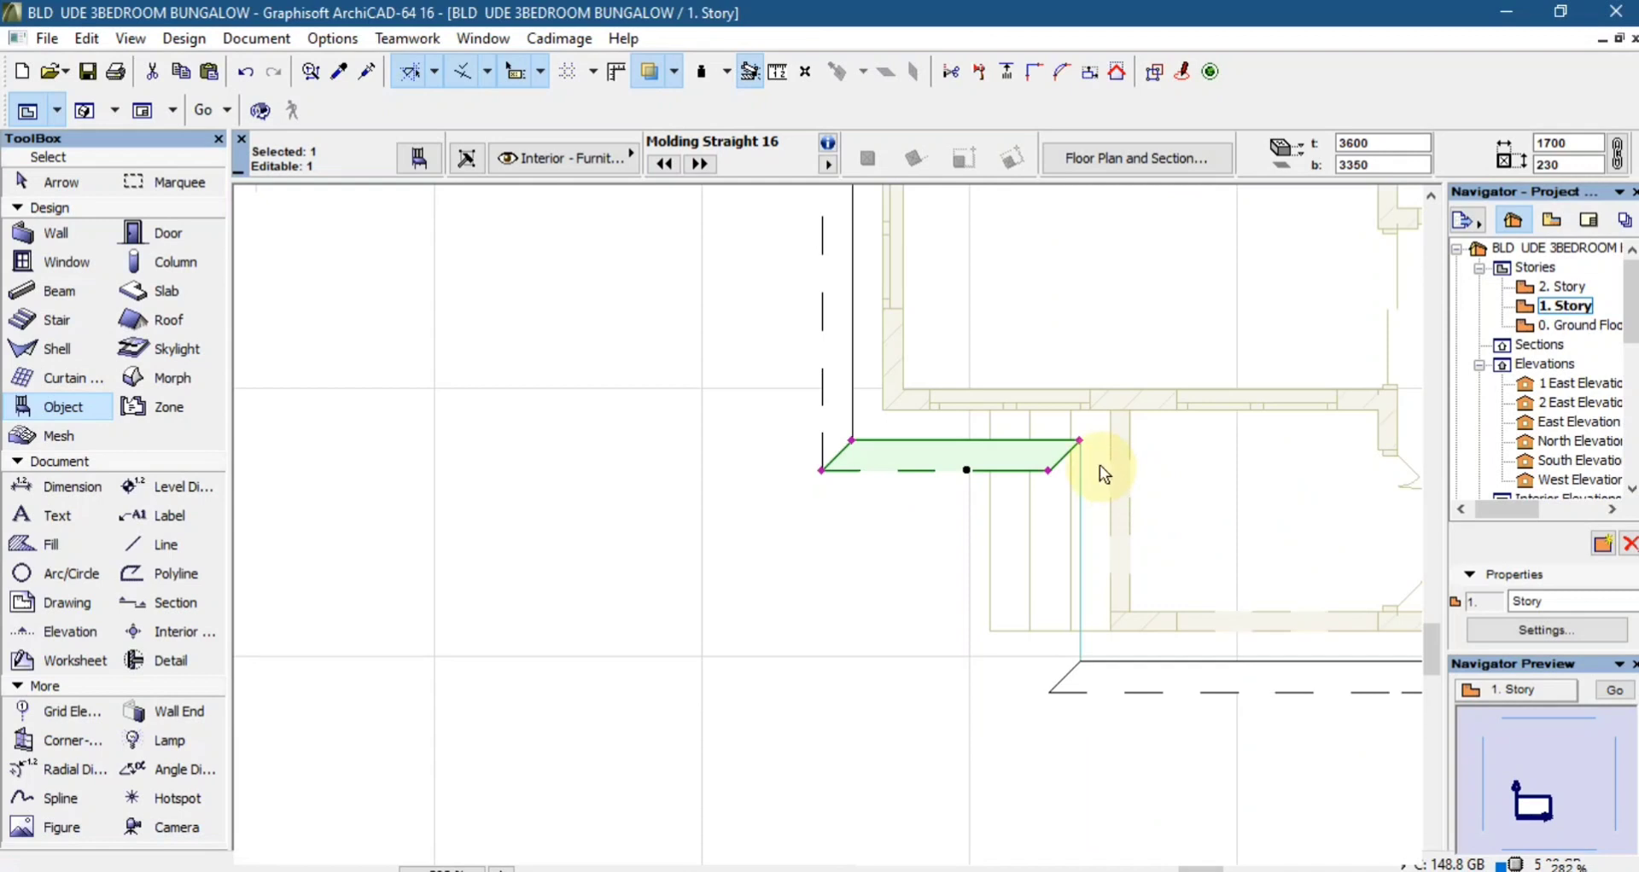
# - Rotate a copy of the 1700 molding by 90° about its right inner corner and move it down so its upper inner corner meets the notch corner
pyautogui.hotkey('ctrl', 'e')
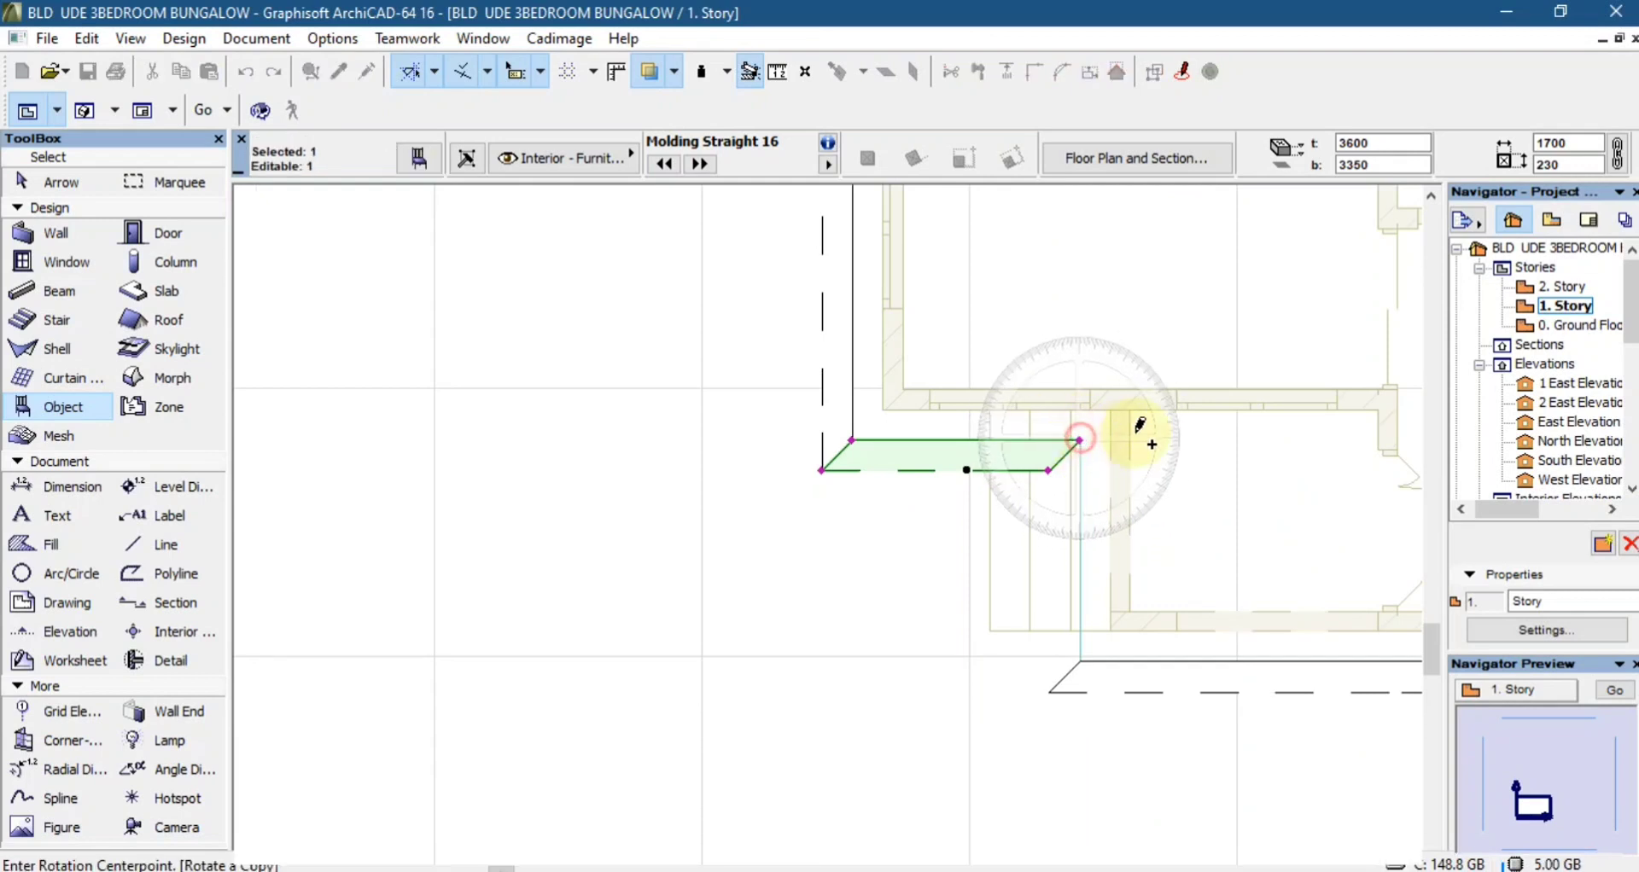
pyautogui.click(1079, 440)
pyautogui.click(1135, 440)
pyautogui.click(1081, 539)
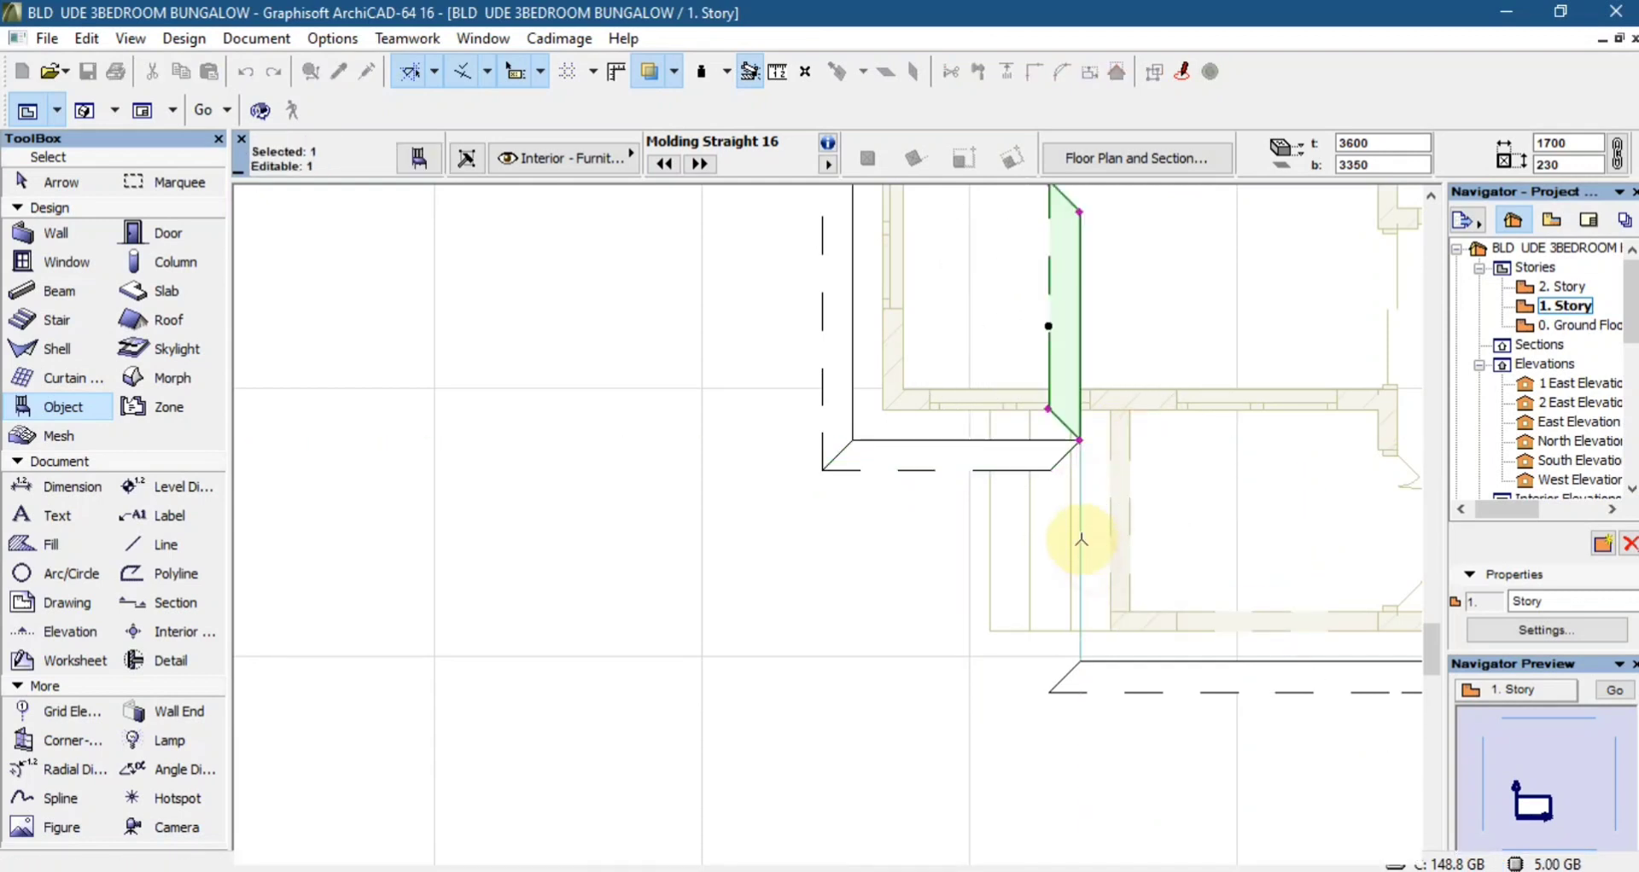
pyautogui.scroll(-2, 1081, 539)
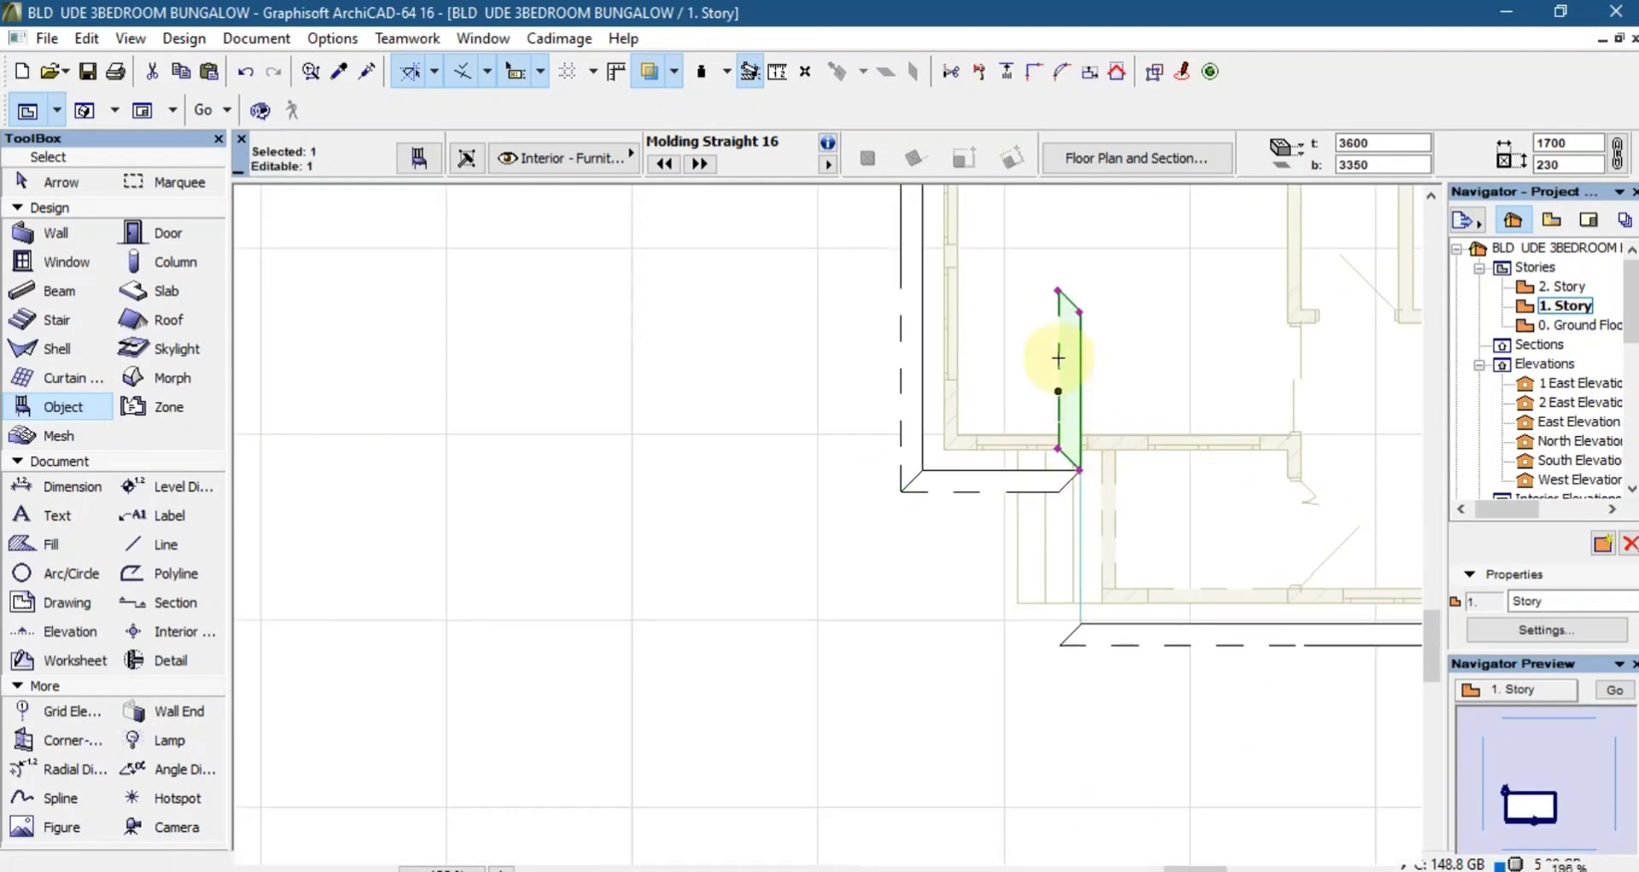
pyautogui.click(1081, 312)
pyautogui.click(1078, 476)
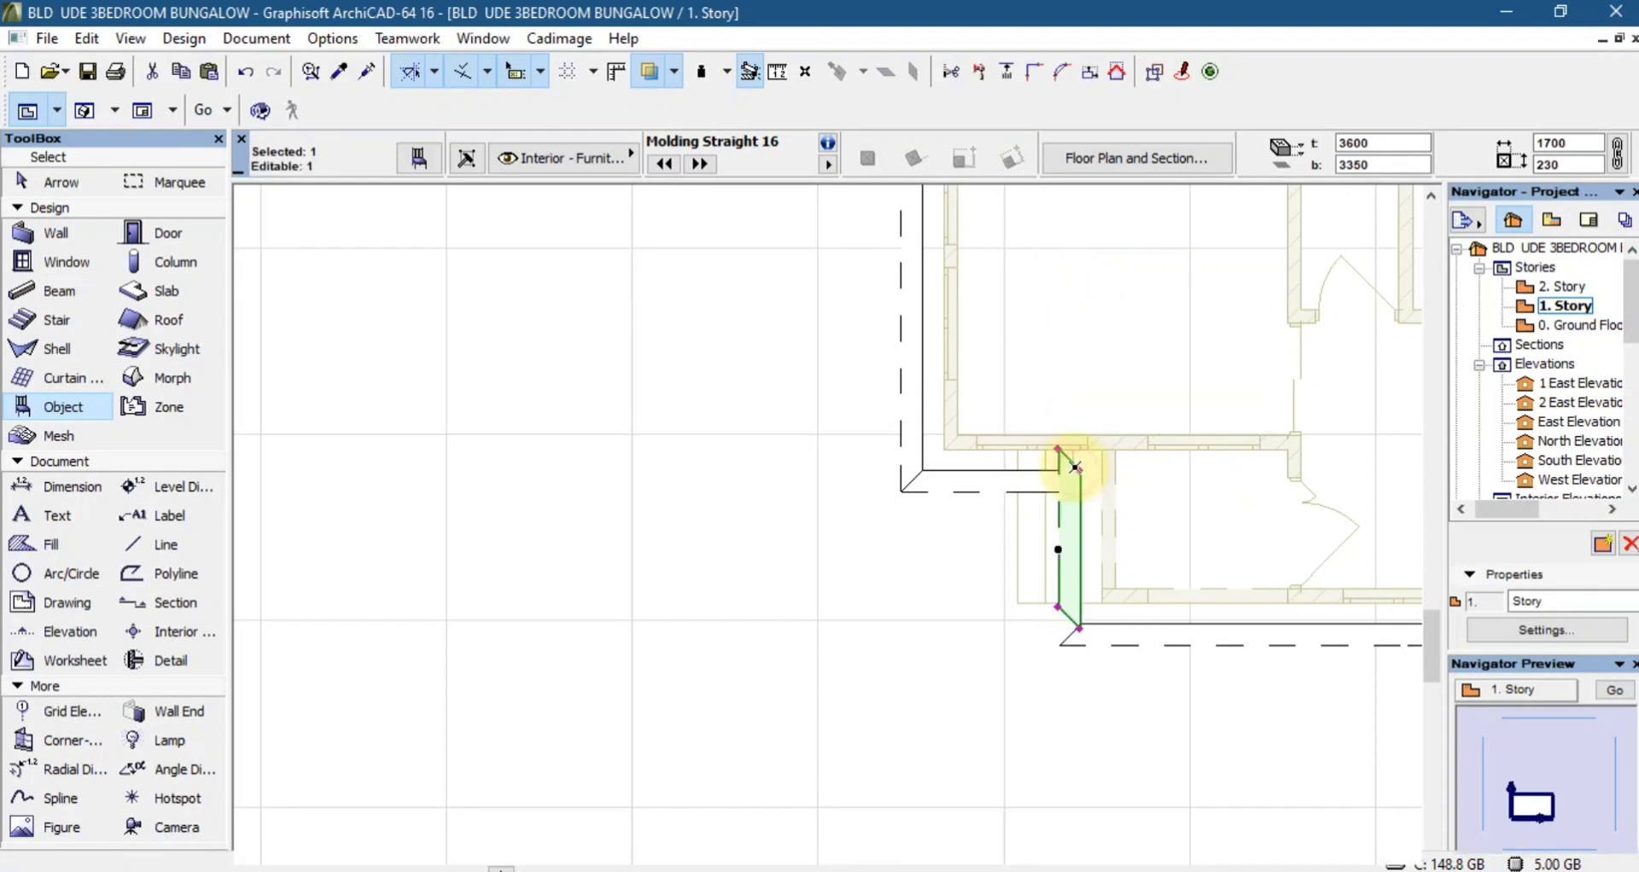
# - Miter the upper end of the vertical notch molding so it meets the mitered end of the horizontal 1700 molding
pyautogui.scroll(2, 1038, 413)
pyautogui.click(1037, 420)
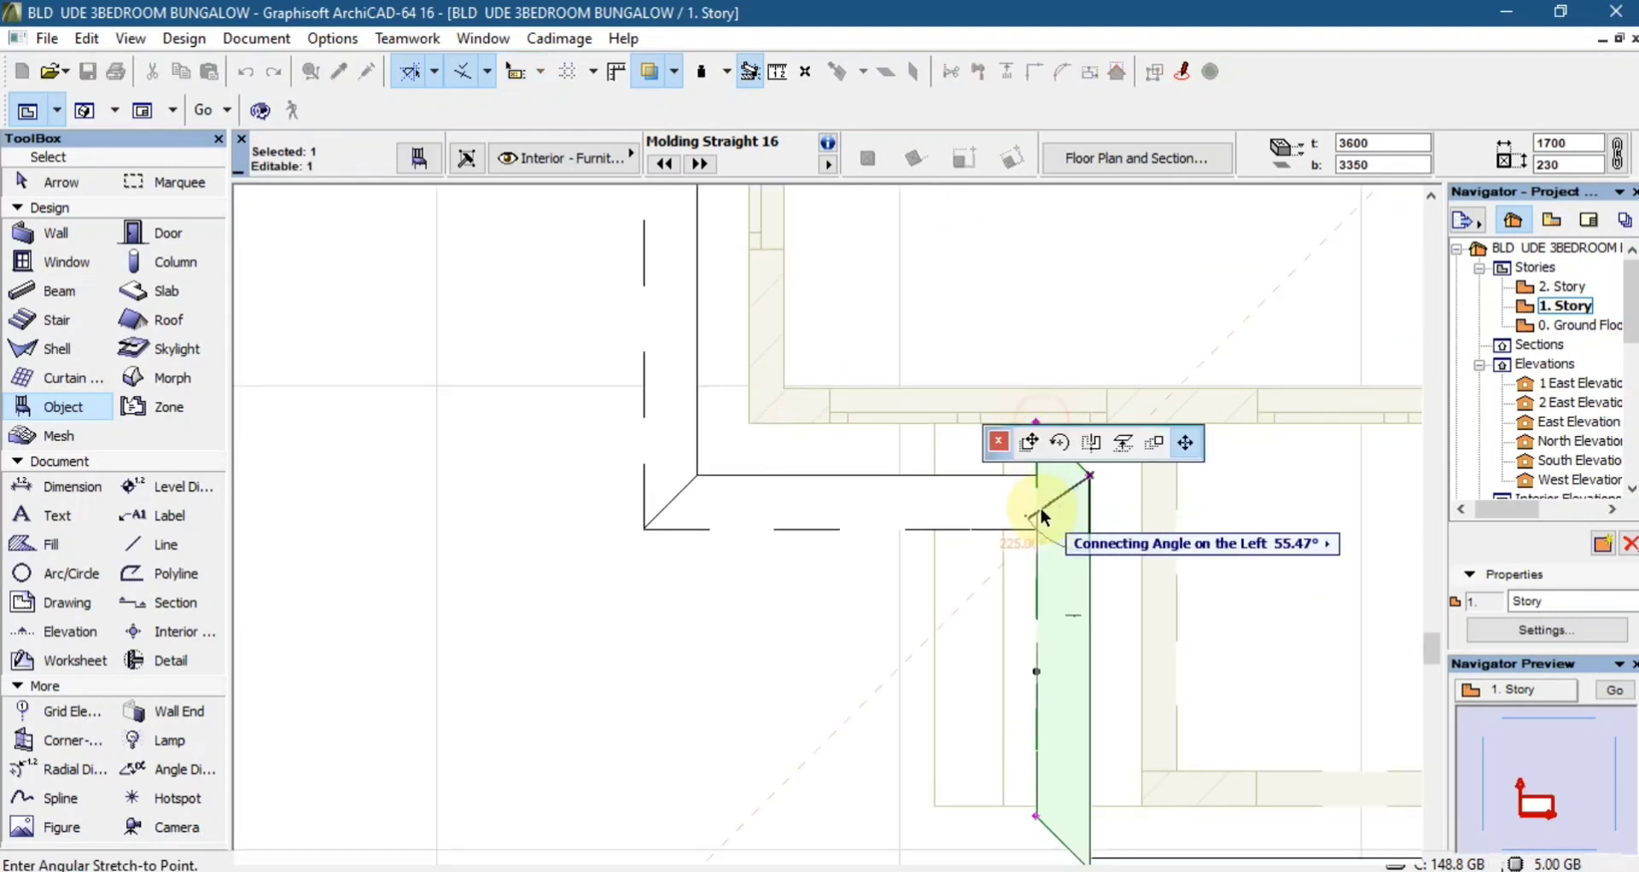
pyautogui.click(1050, 505)
# - Shorten the vertical notch molding to 1650 at the slab corner and miter its lower end outward to meet the bottom molding
pyautogui.scroll(-2, 1084, 478)
pyautogui.scroll(3, 1058, 589)
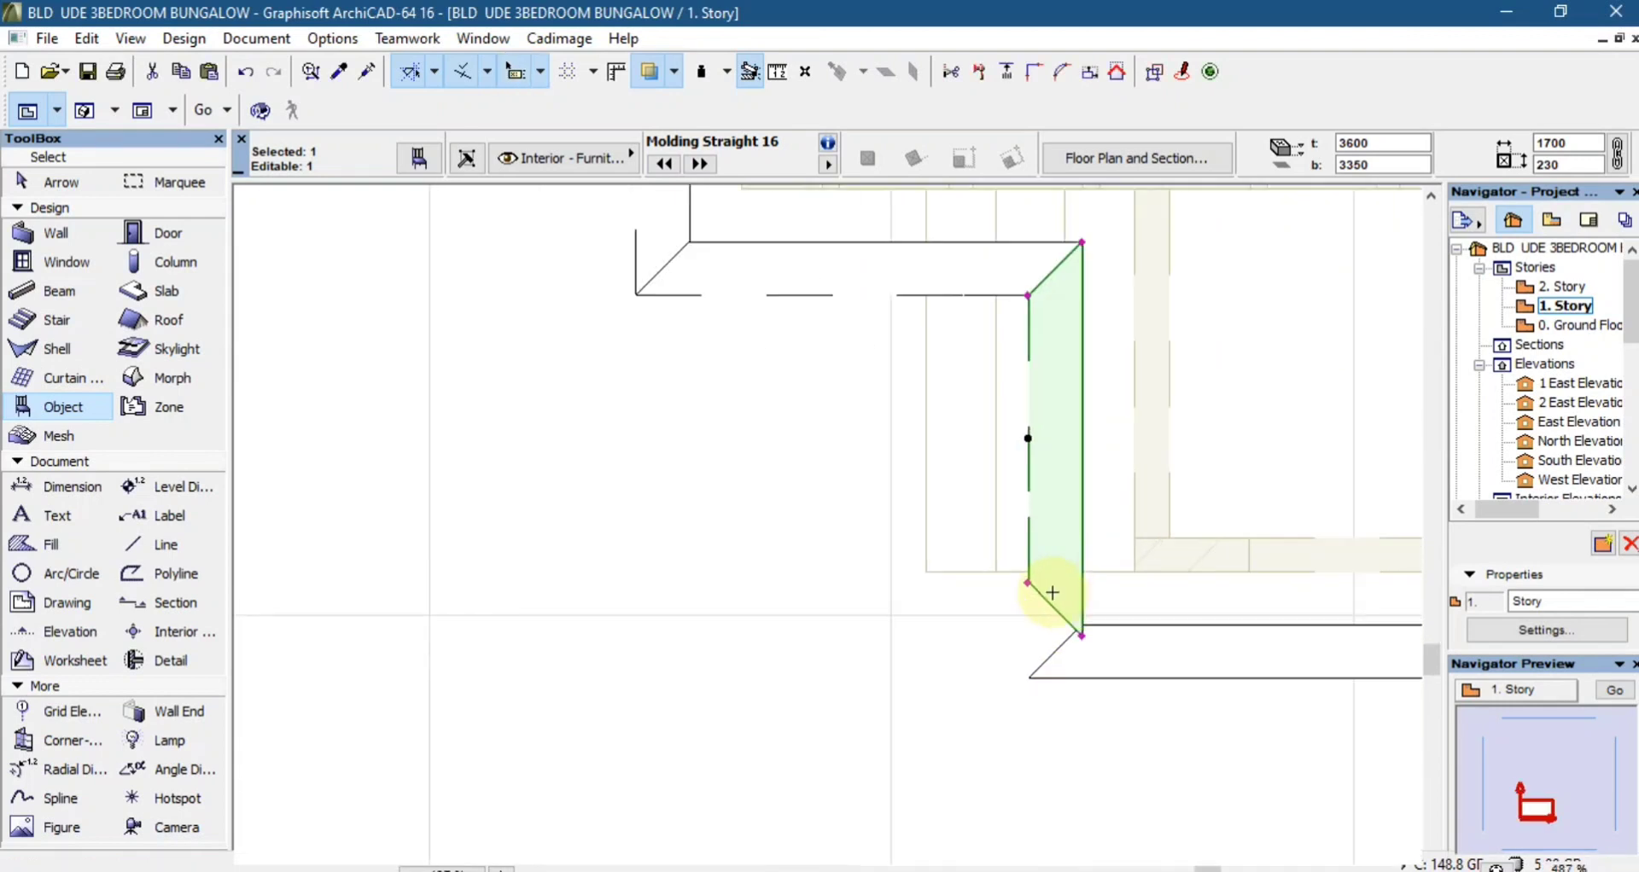
pyautogui.click(1081, 635)
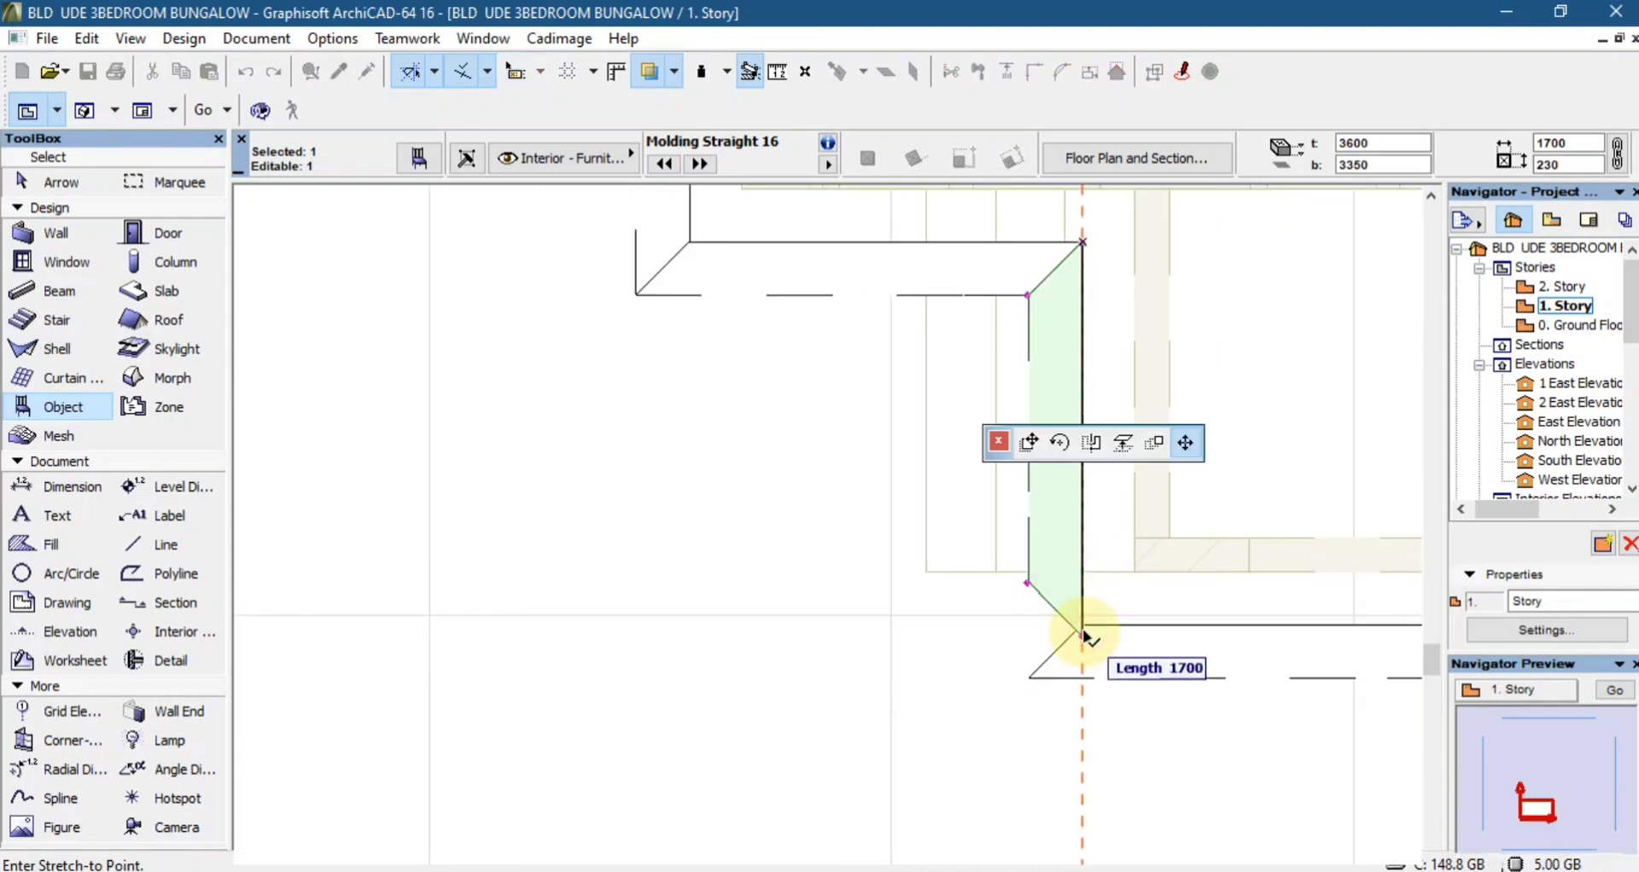
pyautogui.click(1082, 632)
pyautogui.click(1028, 572)
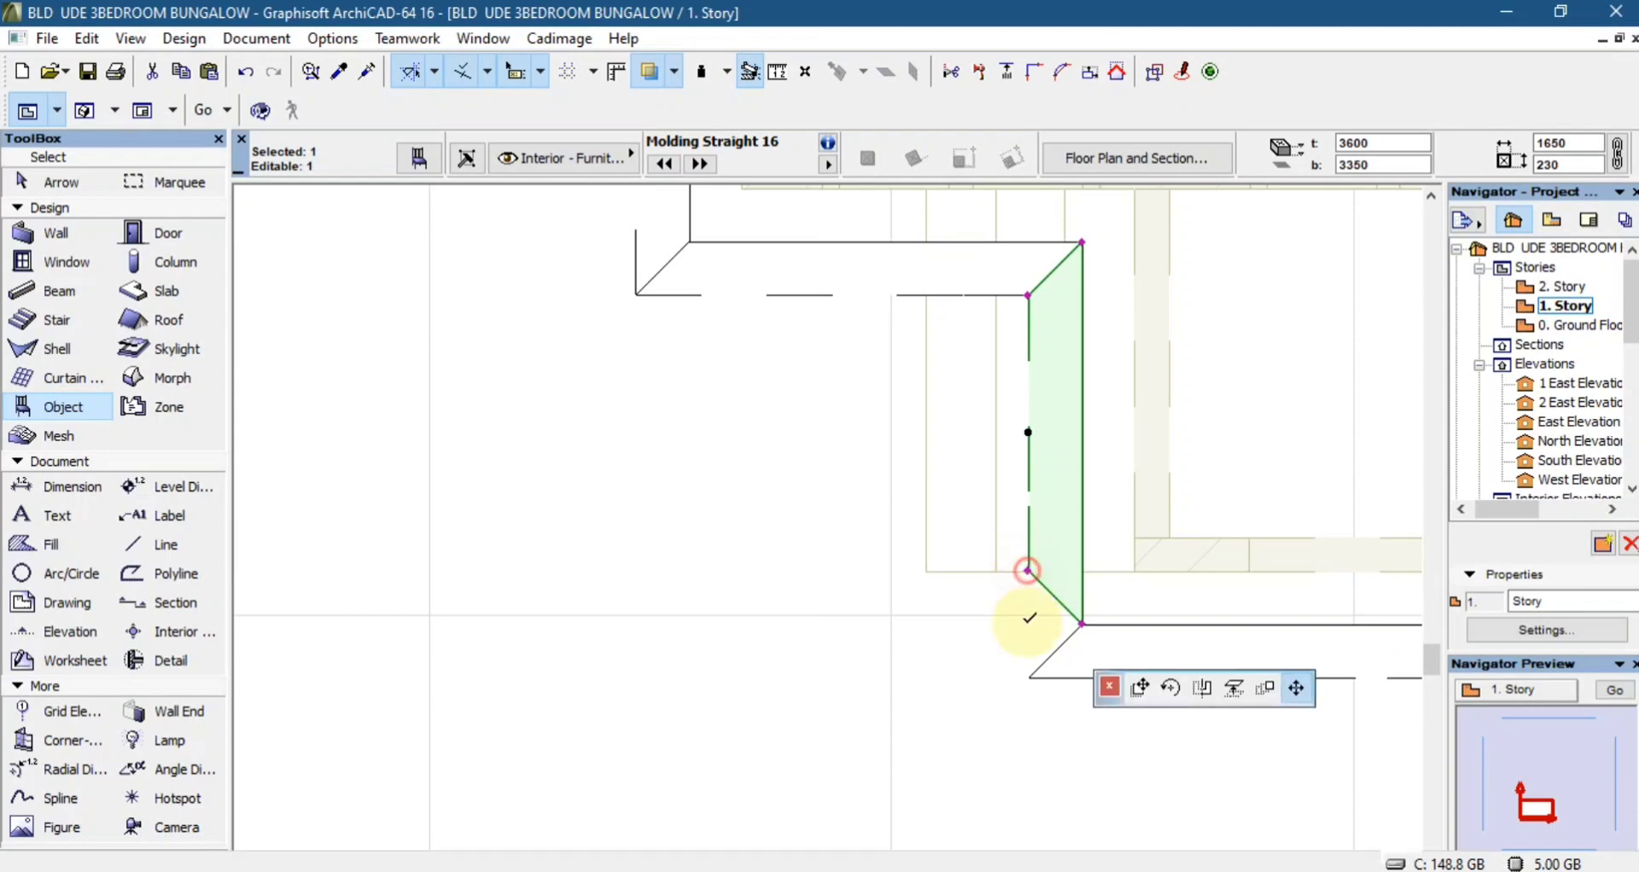
pyautogui.click(1029, 679)
# - Show the entire model in 3D and orbit around the bungalow to examine the crown molding along the slab edges
pyautogui.scroll(-3, 1005, 524)
pyautogui.scroll(-2, 1003, 530)
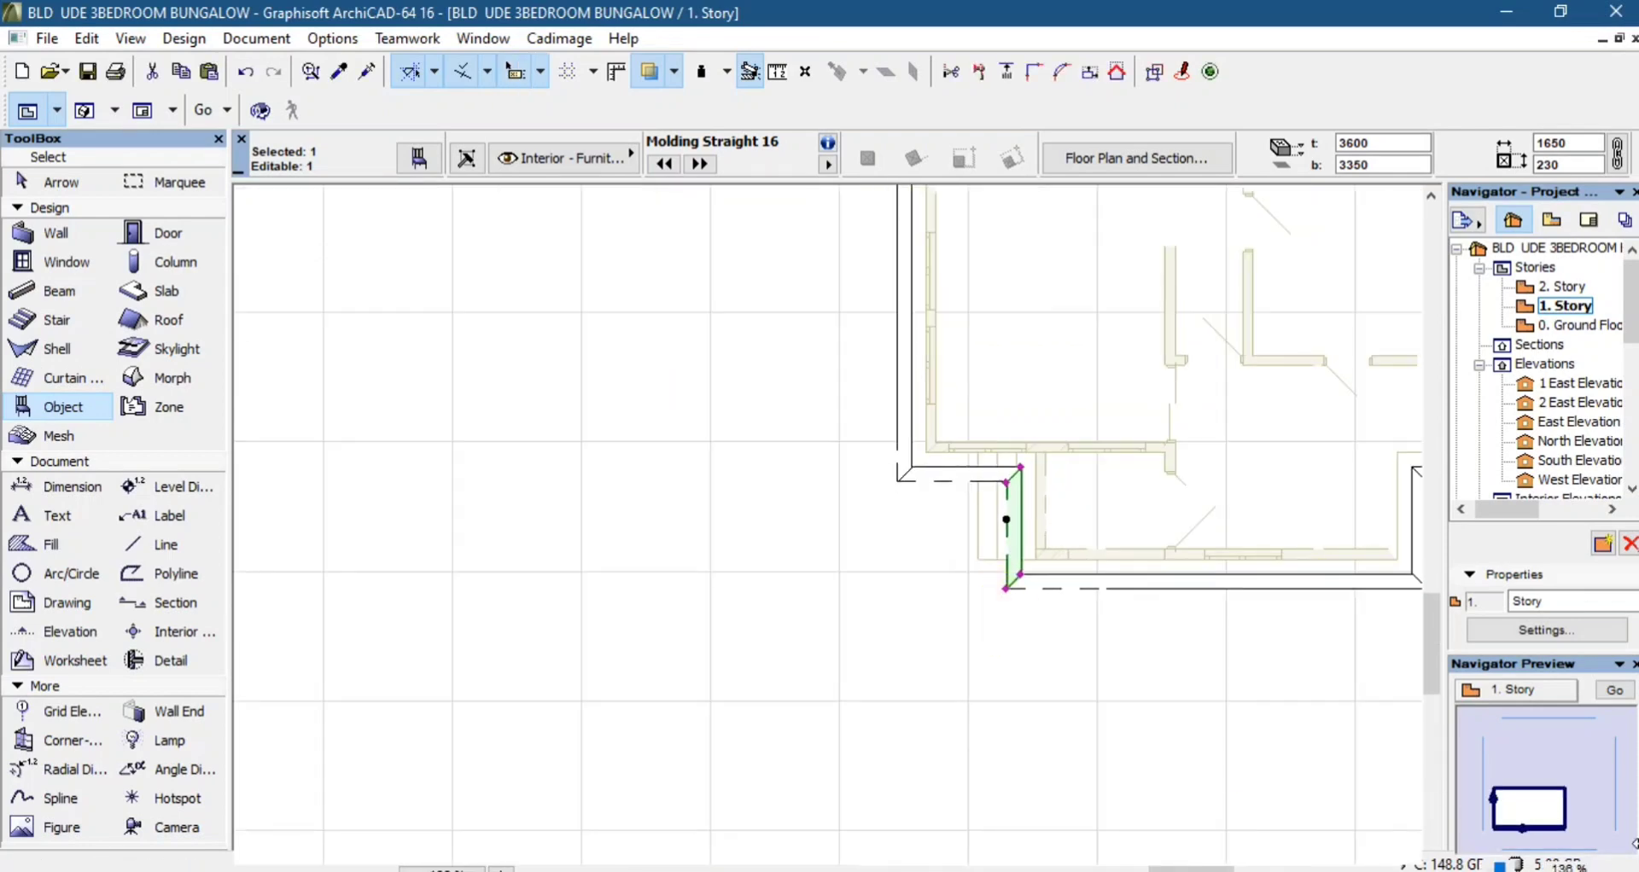
pyautogui.scroll(4, 971, 497)
pyautogui.scroll(-5, 859, 641)
pyautogui.scroll(-2, 859, 557)
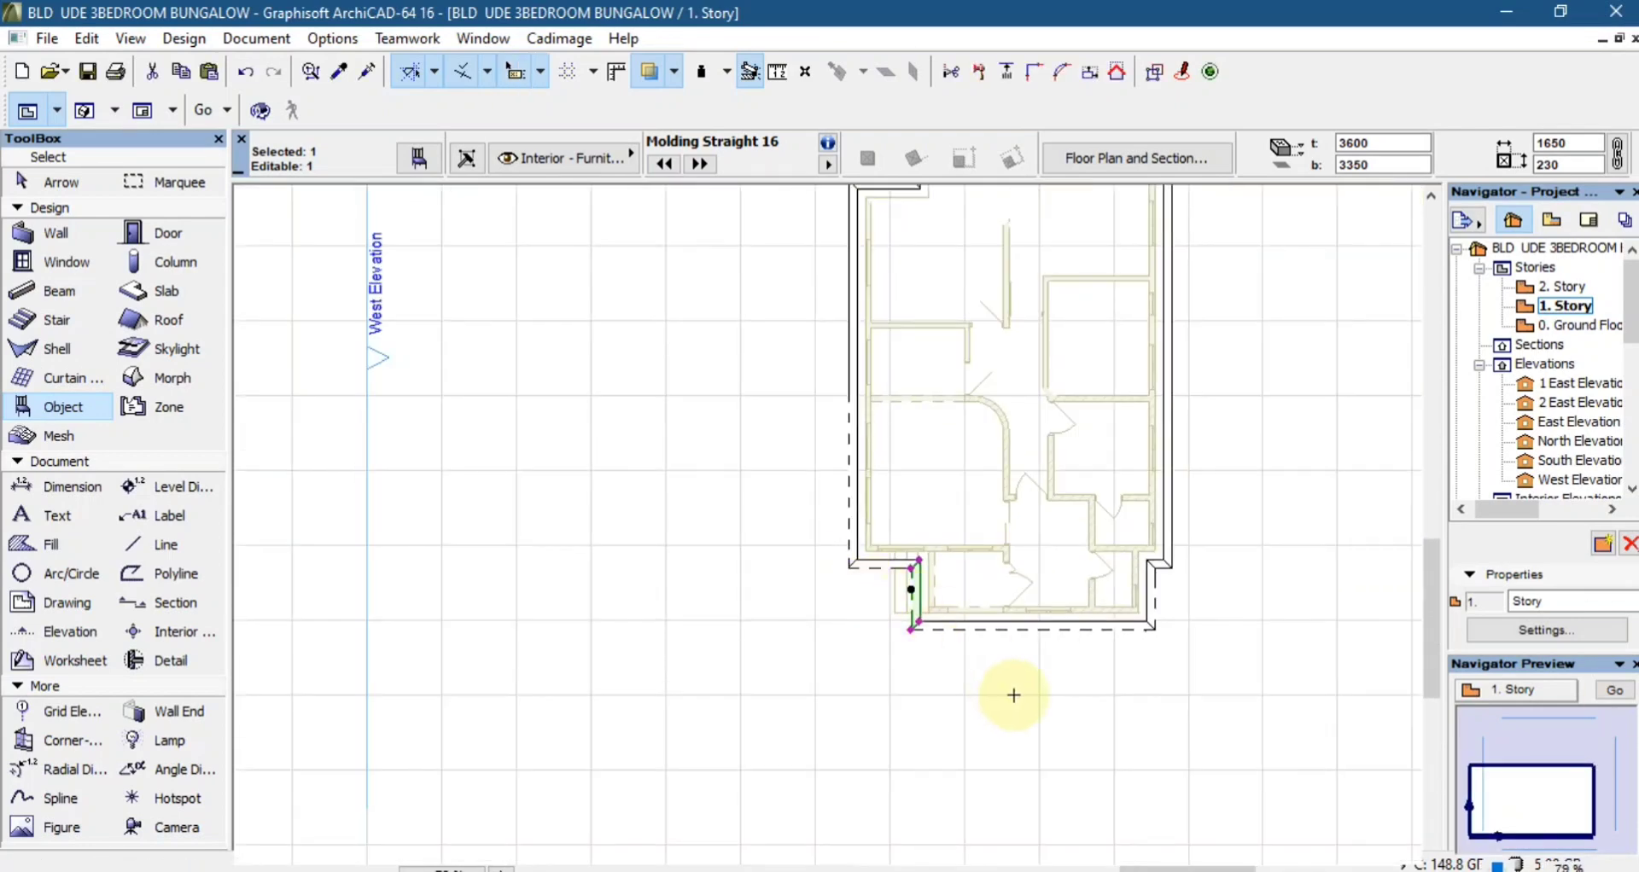
pyautogui.click(1014, 695)
pyautogui.rightClick(1014, 696)
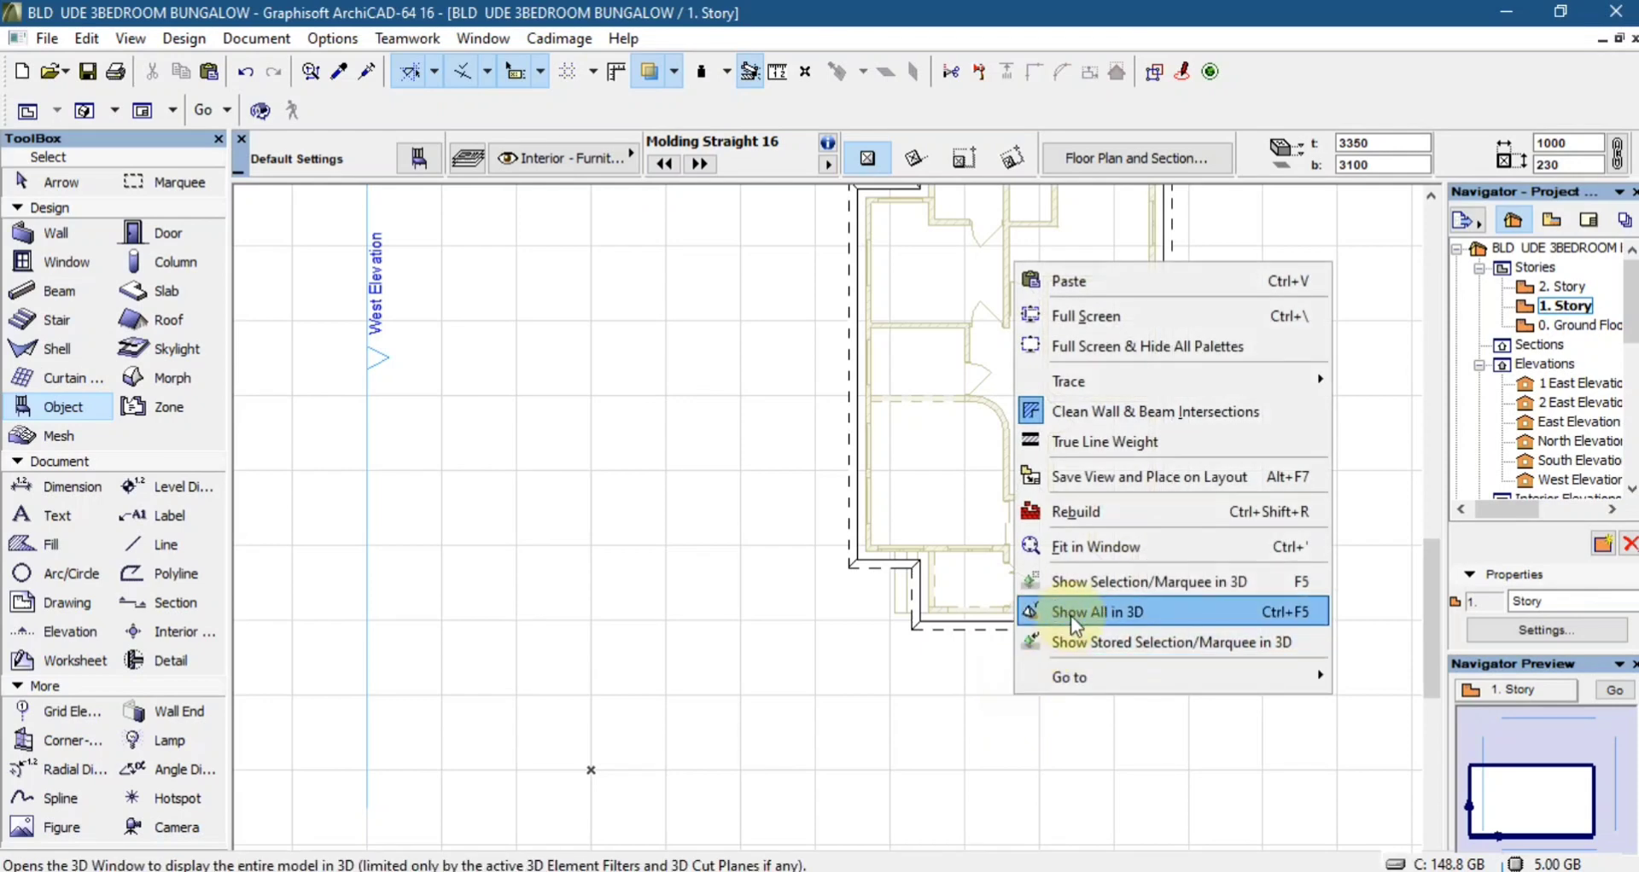
pyautogui.click(1071, 616)
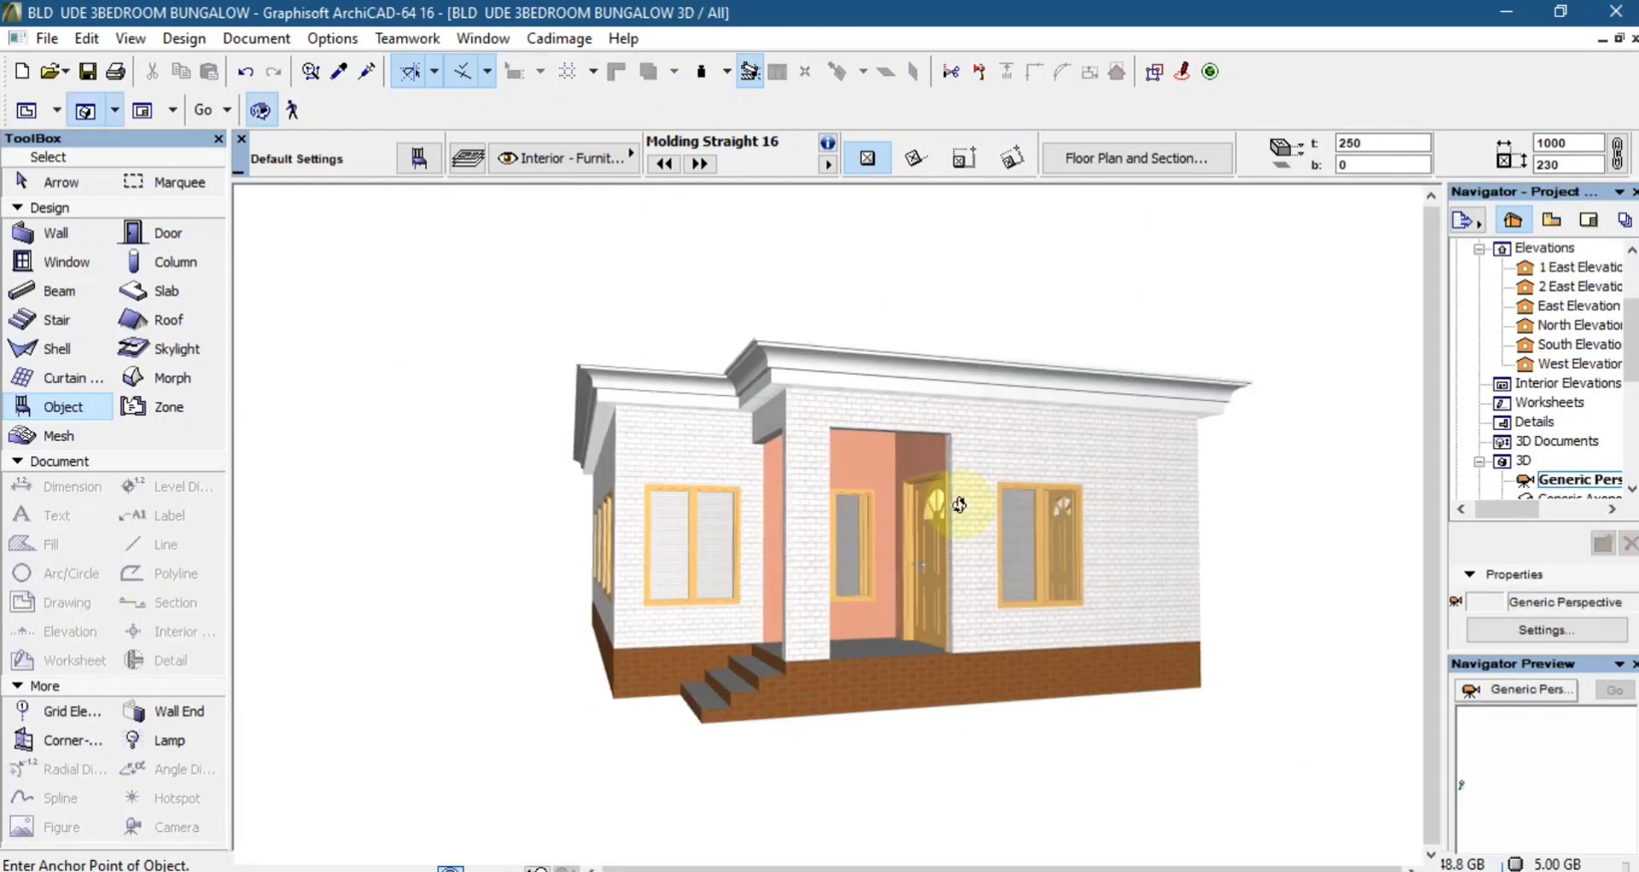
pyautogui.moveTo(958, 505); pyautogui.dragTo(948, 396)
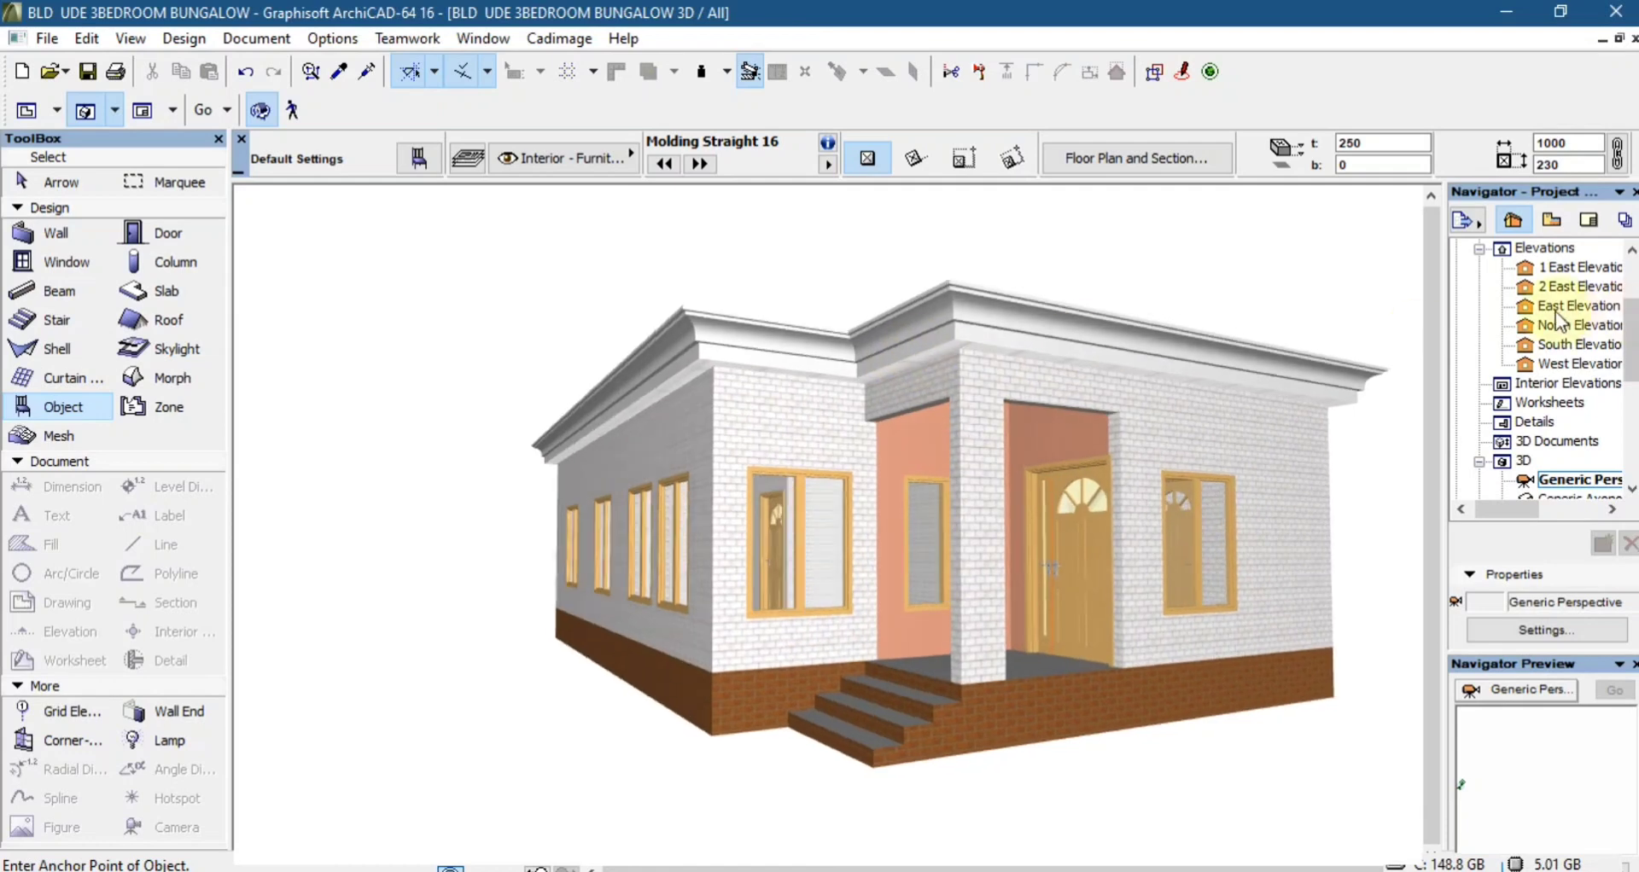
# - On the 0. Ground Floor plan, move the Lobby label about 870 mm up and slightly left, beside the Dining room door
pyautogui.scroll(2, 1559, 320)
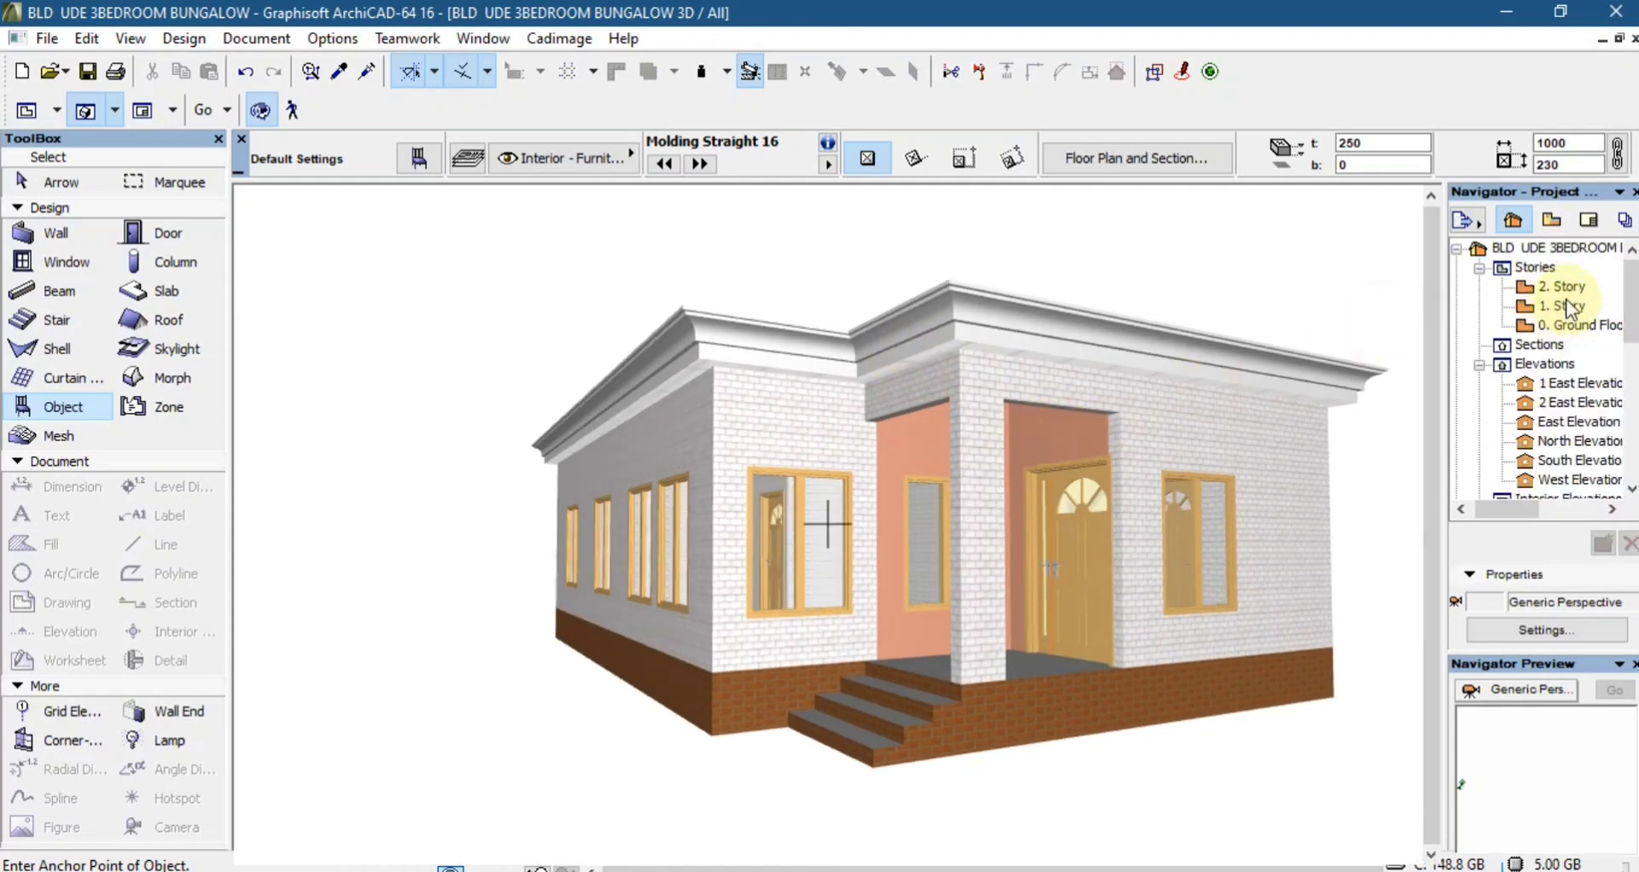
pyautogui.doubleClick(1567, 306)
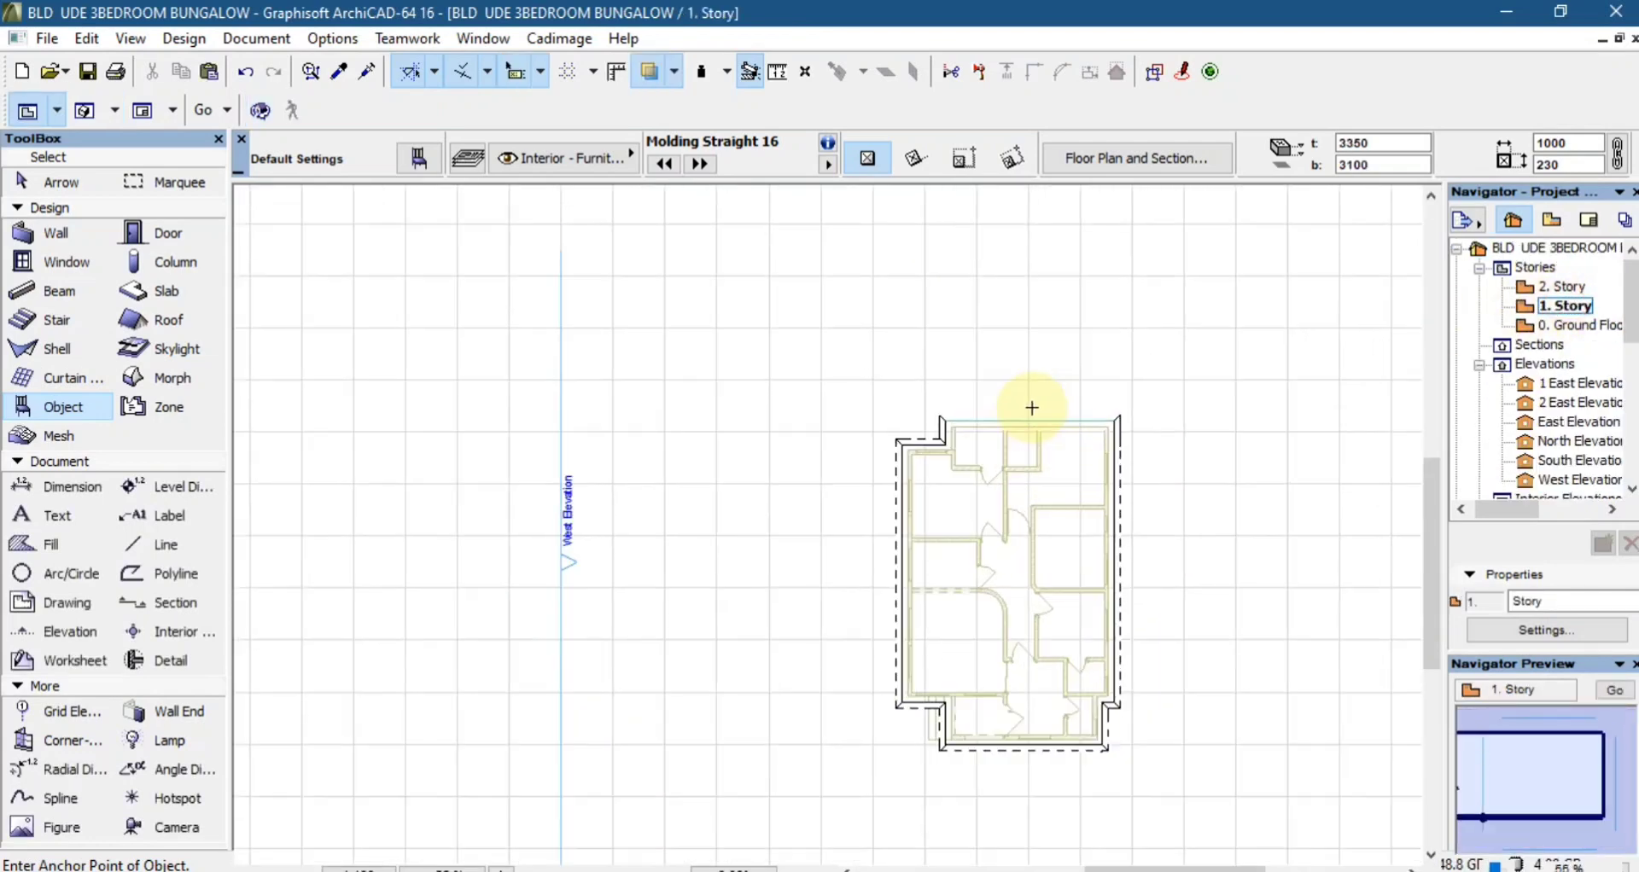
pyautogui.doubleClick(1584, 327)
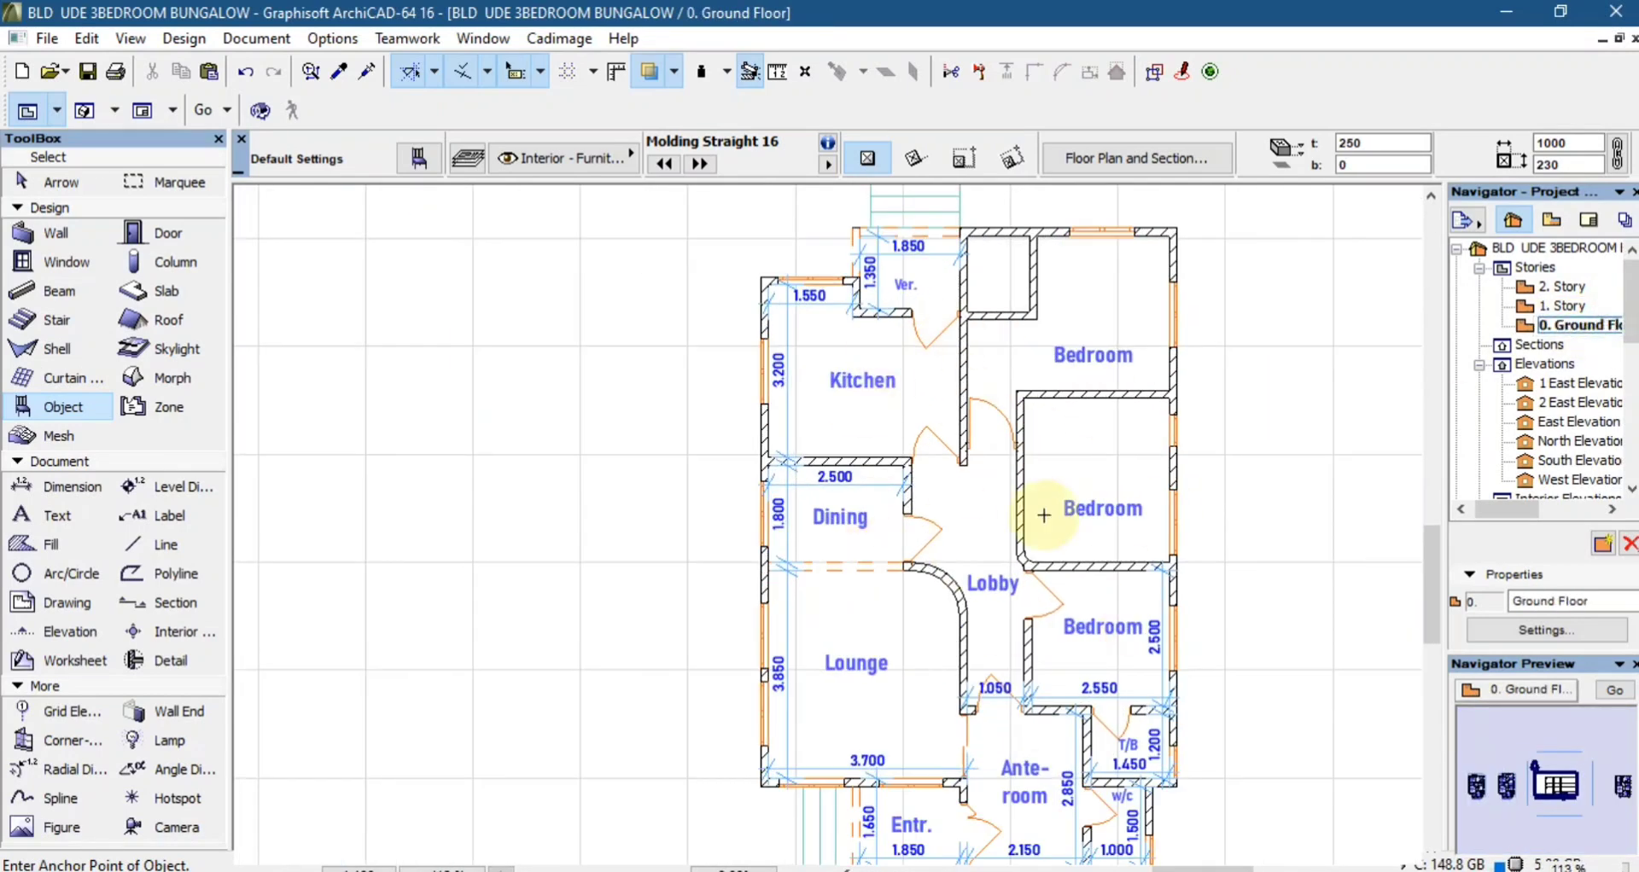
pyautogui.scroll(-3, 935, 510)
pyautogui.scroll(4, 962, 534)
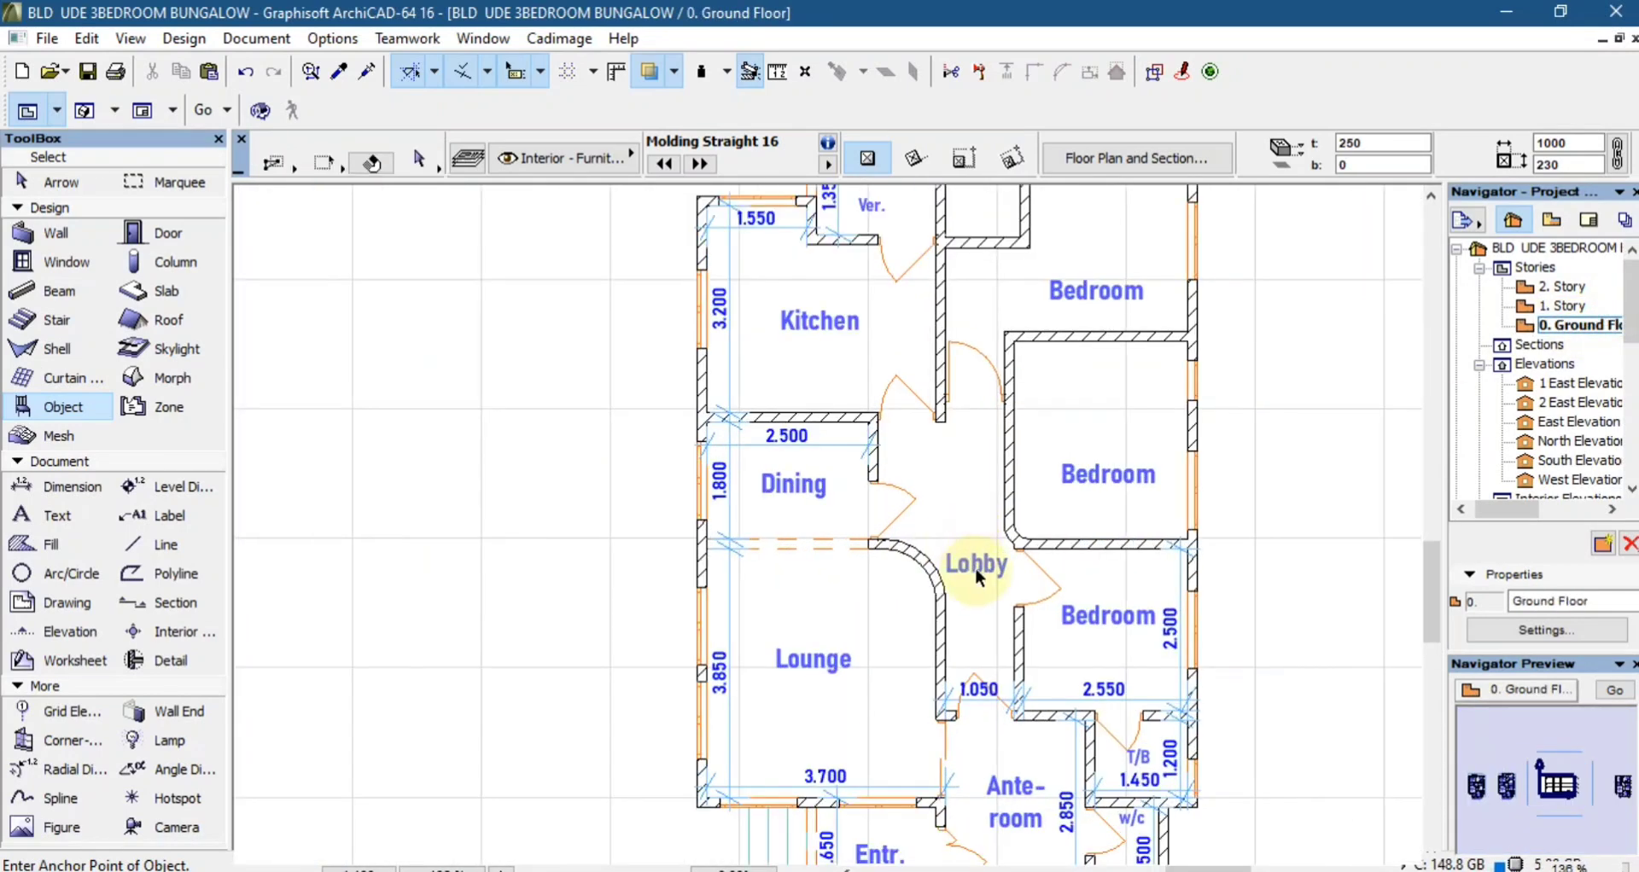
pyautogui.keyDown('shift'); pyautogui.click(975, 570); pyautogui.keyUp('shift')
pyautogui.keyDown('shift'); pyautogui.click(956, 538); pyautogui.keyUp('shift')
pyautogui.scroll(3, 982, 561)
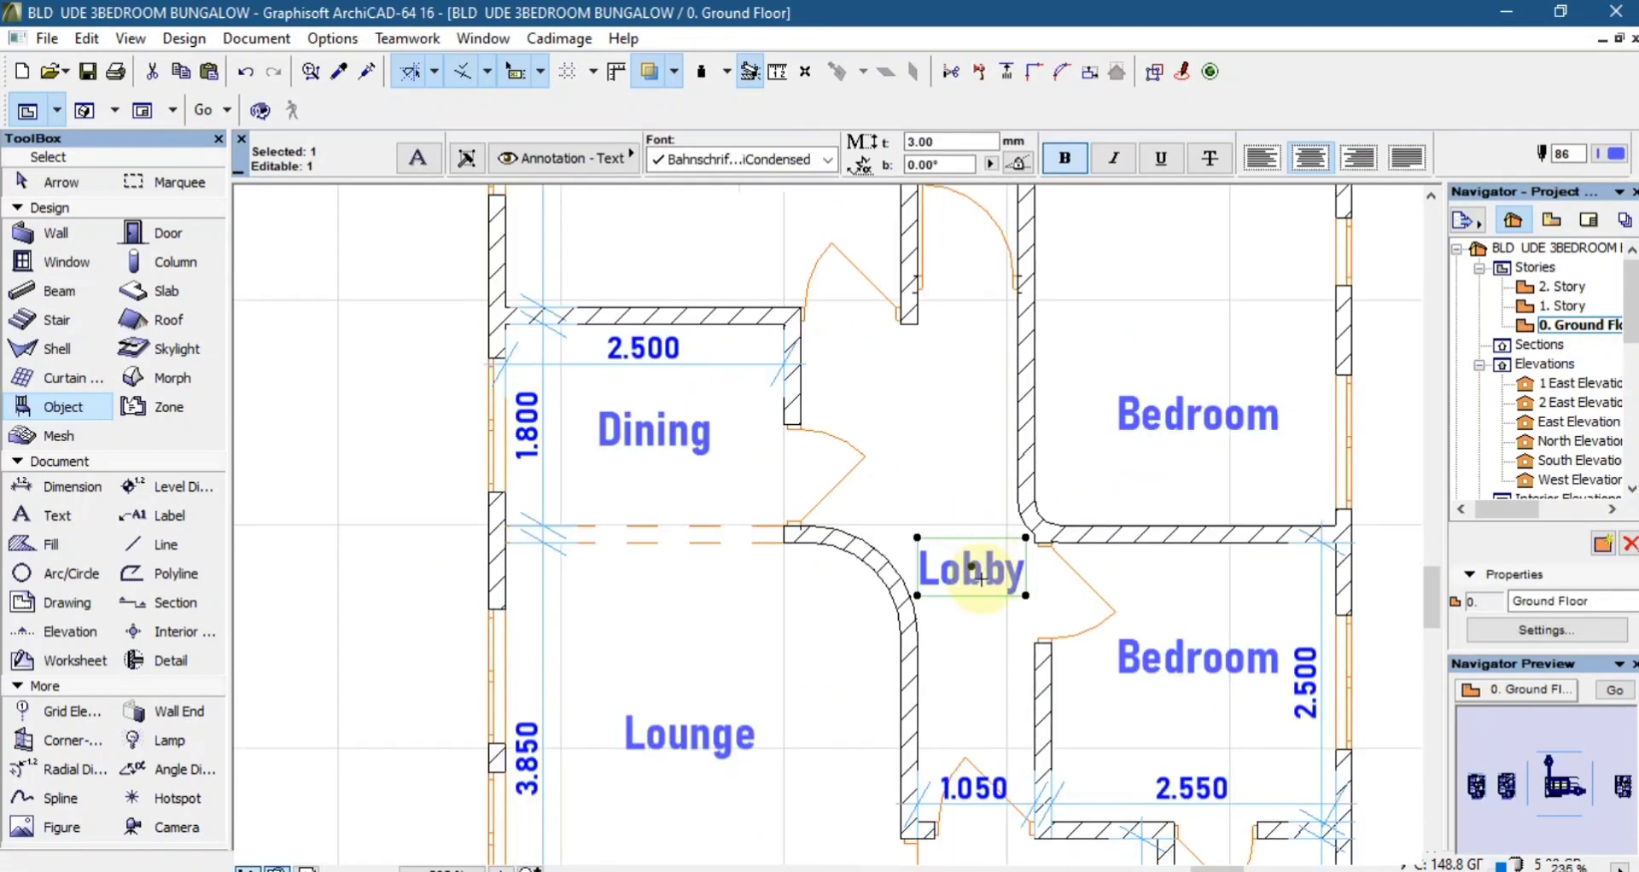
pyautogui.hotkey('ctrl', 'd')
pyautogui.click(972, 566)
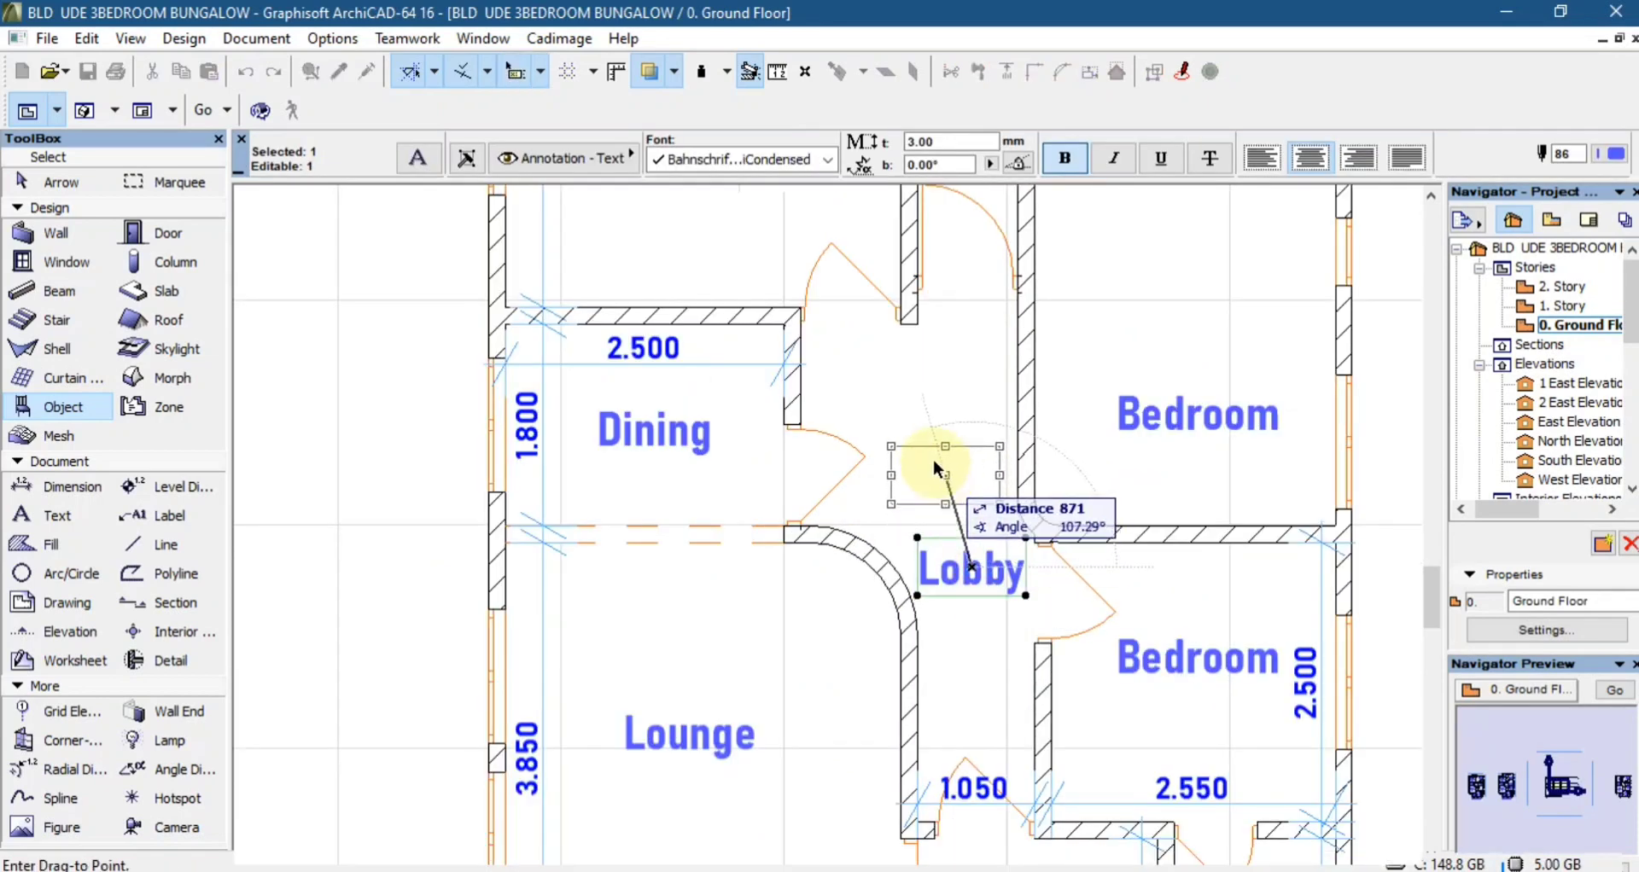
pyautogui.click(935, 464)
pyautogui.scroll(-3, 943, 510)
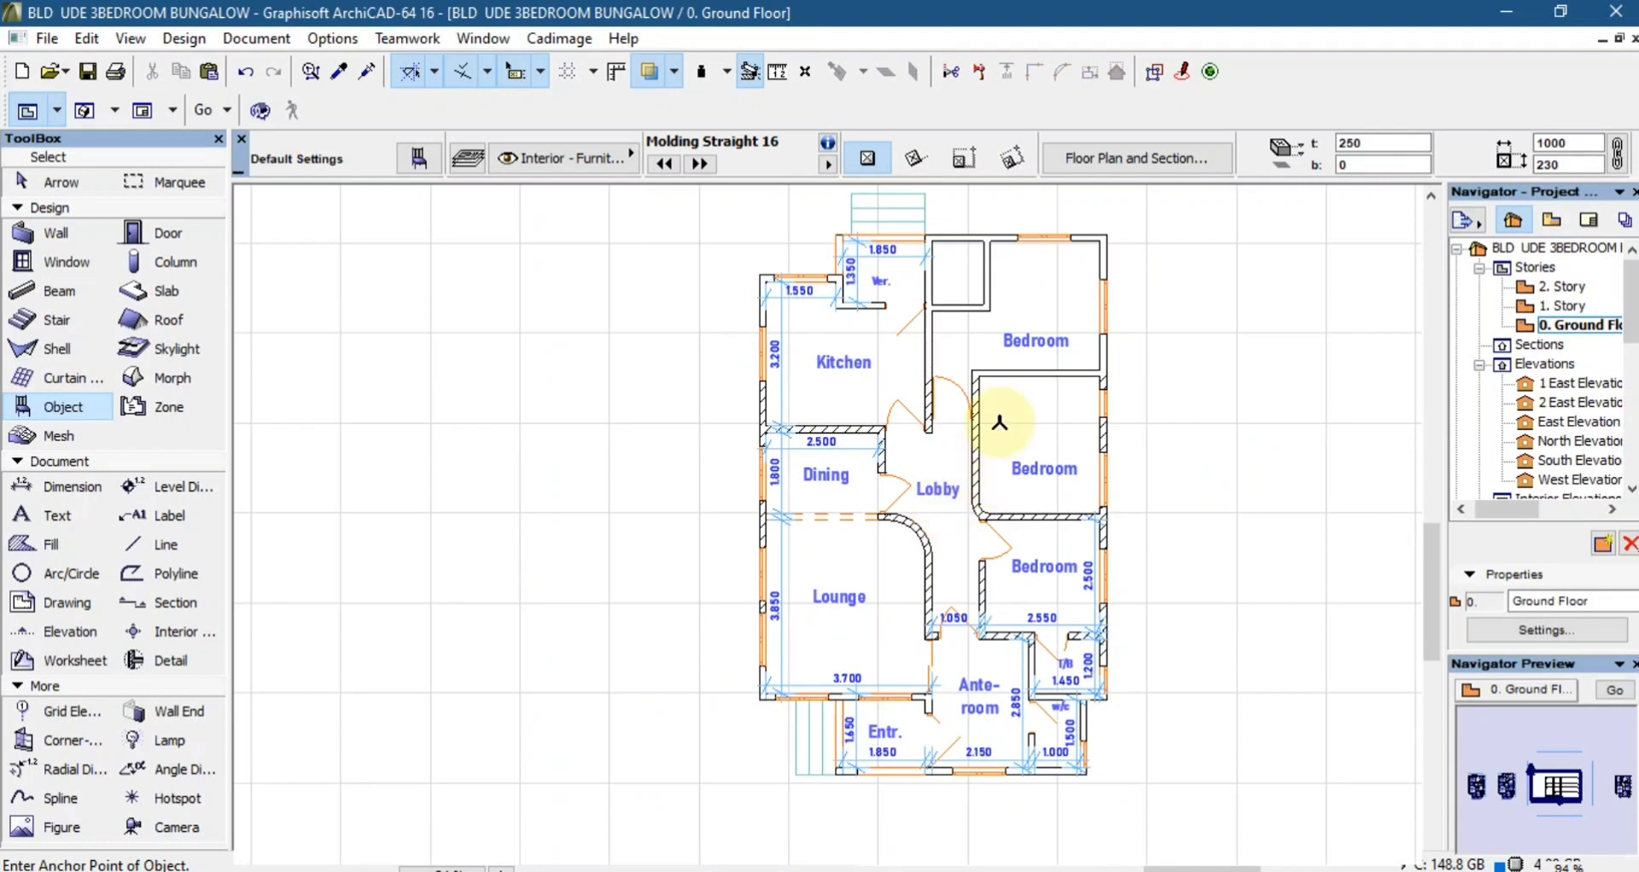
pyautogui.scroll(-1, 973, 478)
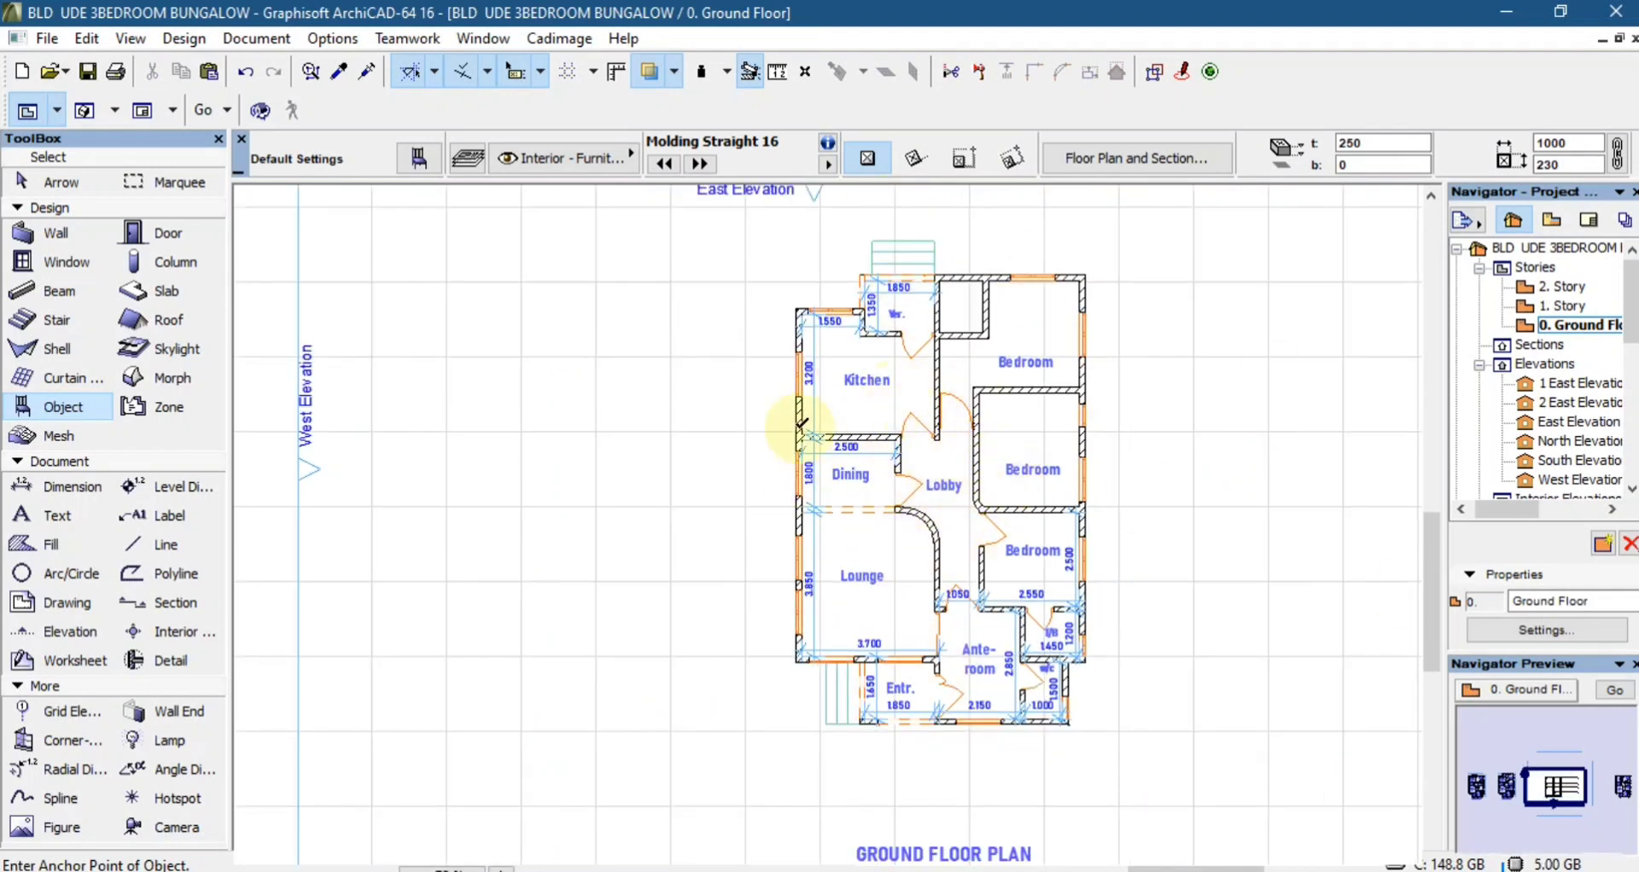
# - On the 1. Story plan, open the Roof default settings and set the multi-plane eaves overhang offset to 0
pyautogui.doubleClick(1567, 308)
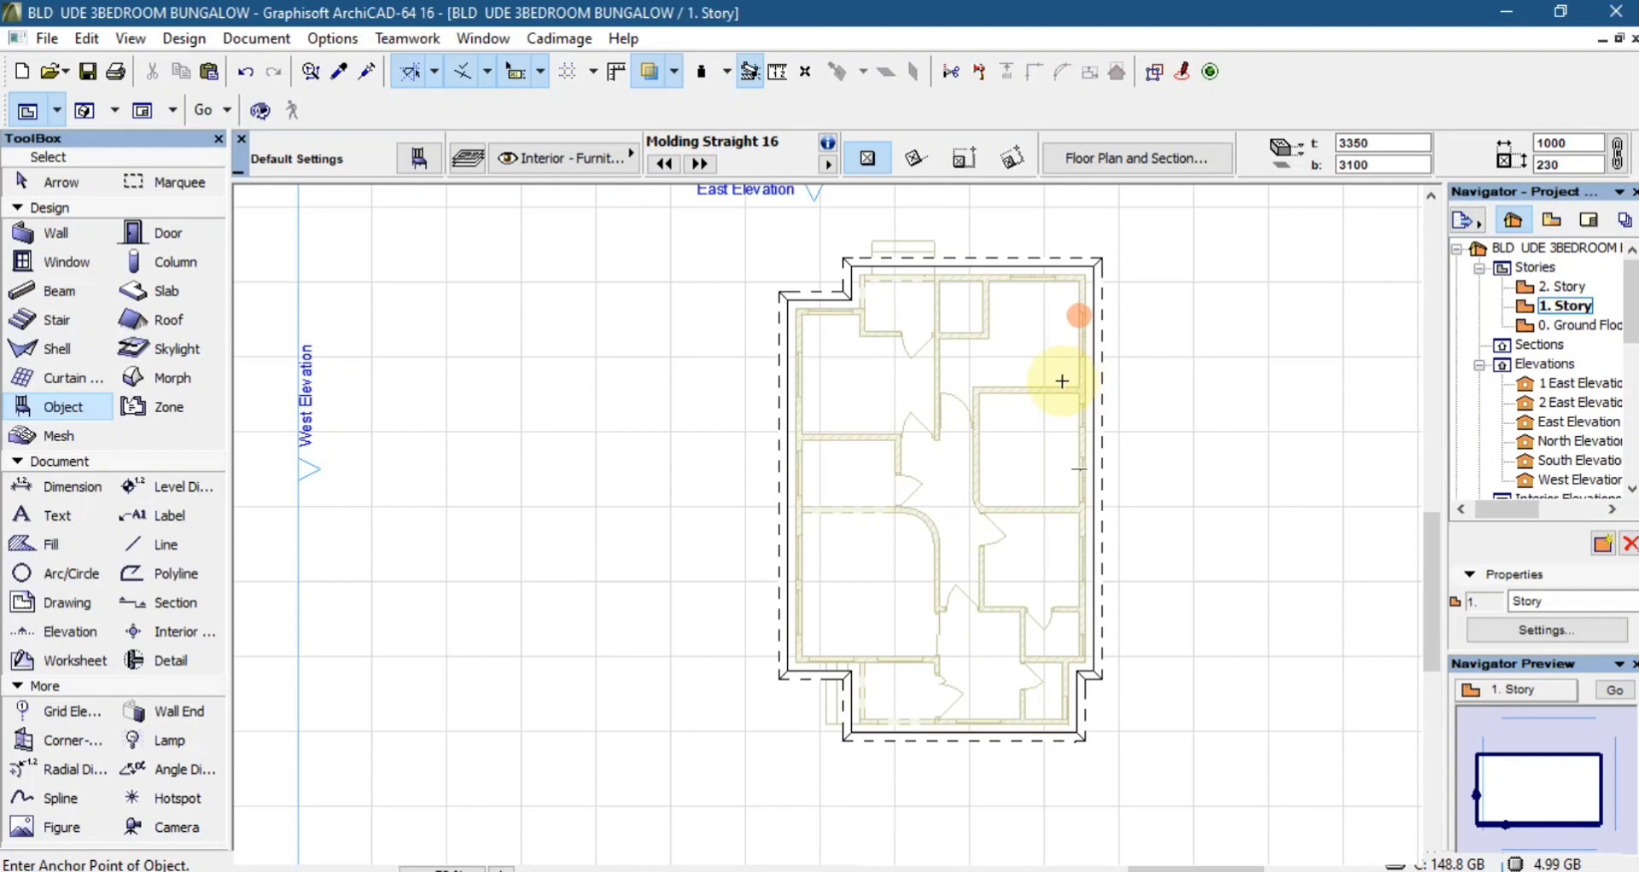
pyautogui.click(162, 329)
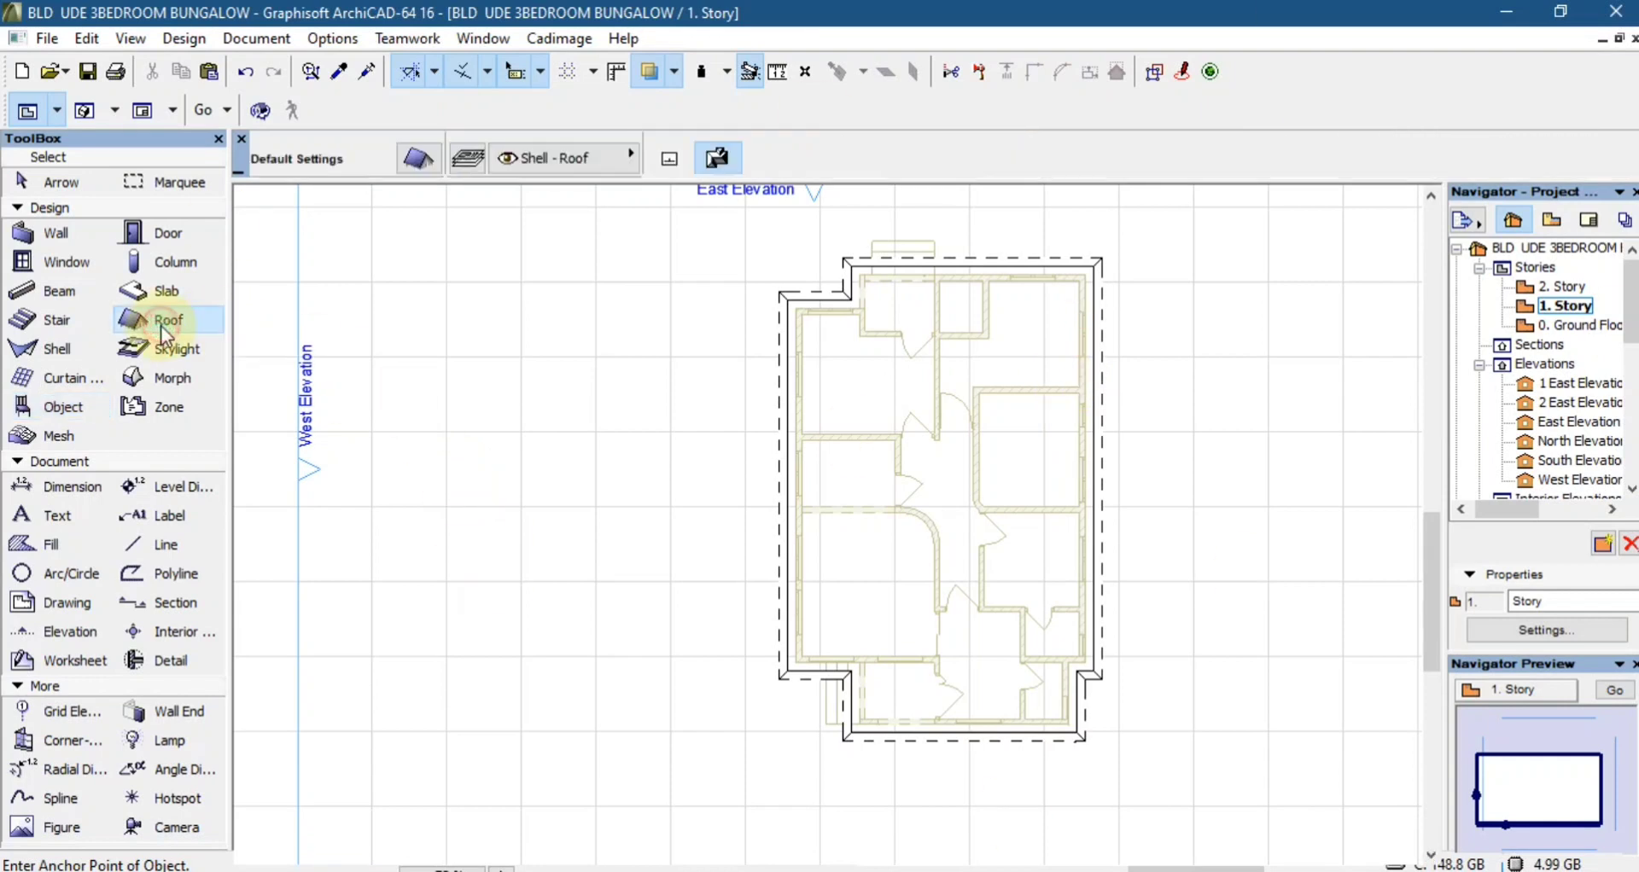
pyautogui.click(416, 170)
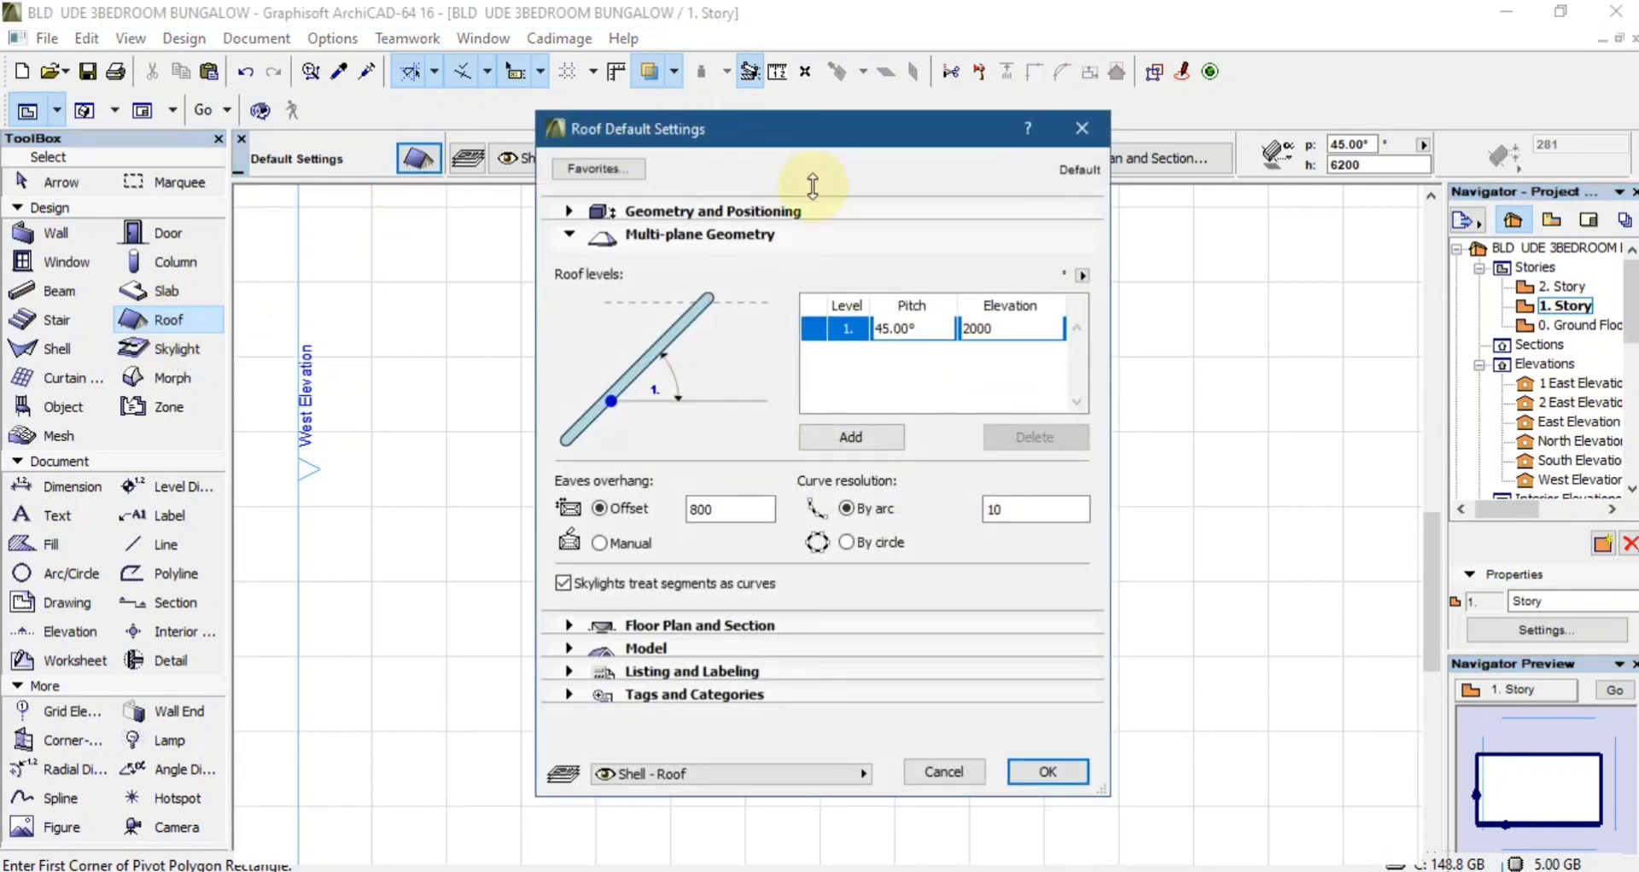
pyautogui.click(745, 503)
pyautogui.hotkey('ctrl', 'a')
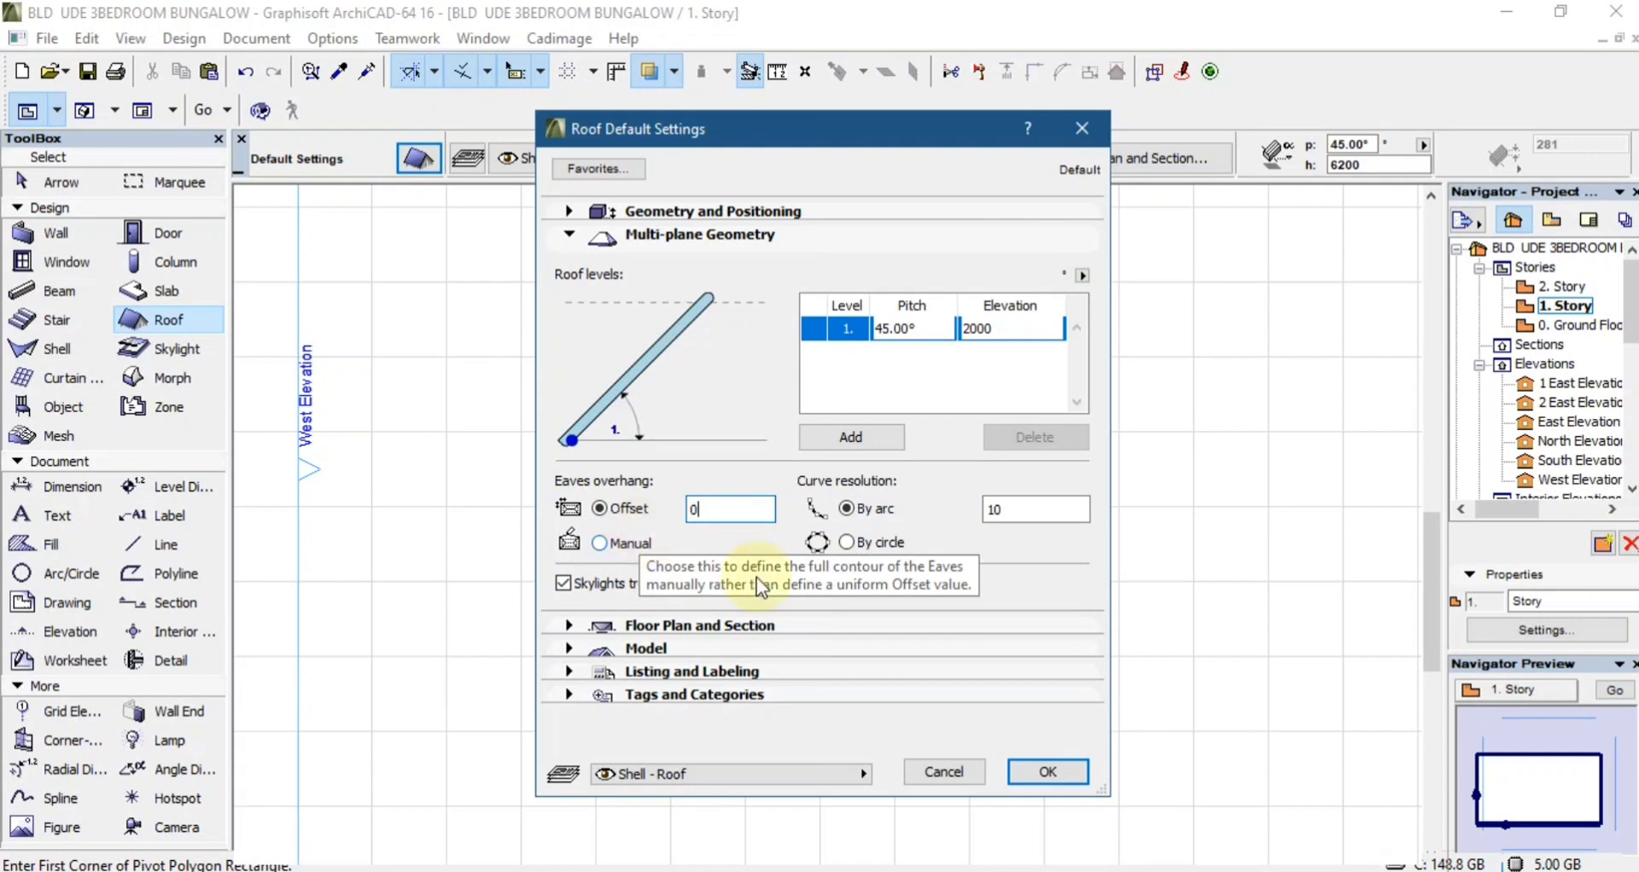
# - Set both the edge and the underside materials of the roof defaults to Paint-01
pyautogui.click(703, 623)
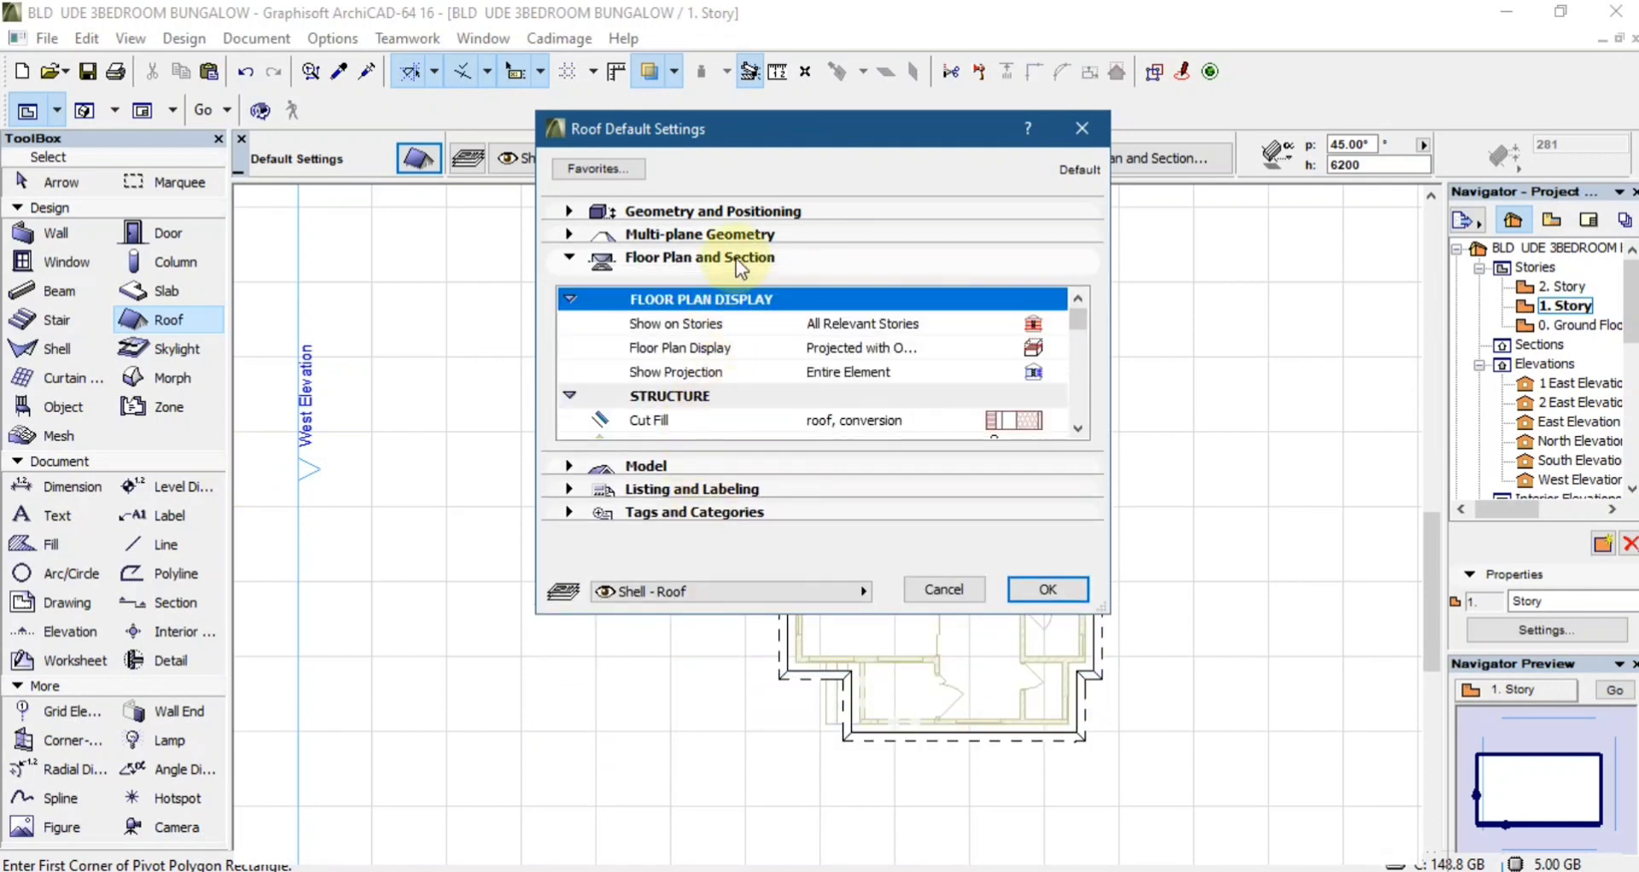
pyautogui.click(633, 468)
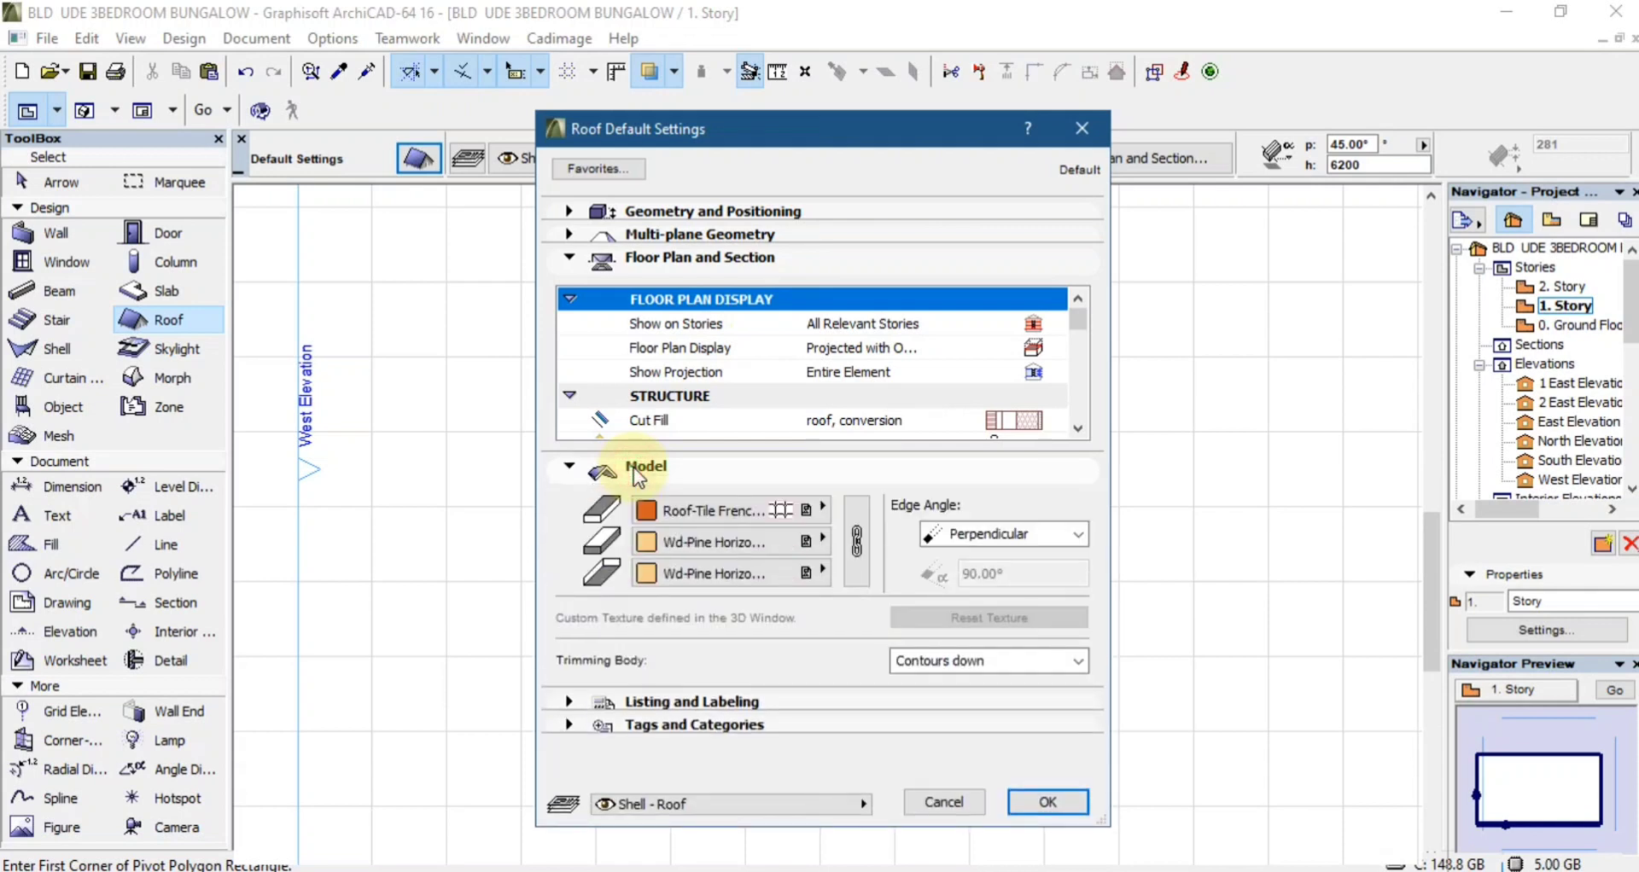
pyautogui.click(719, 509)
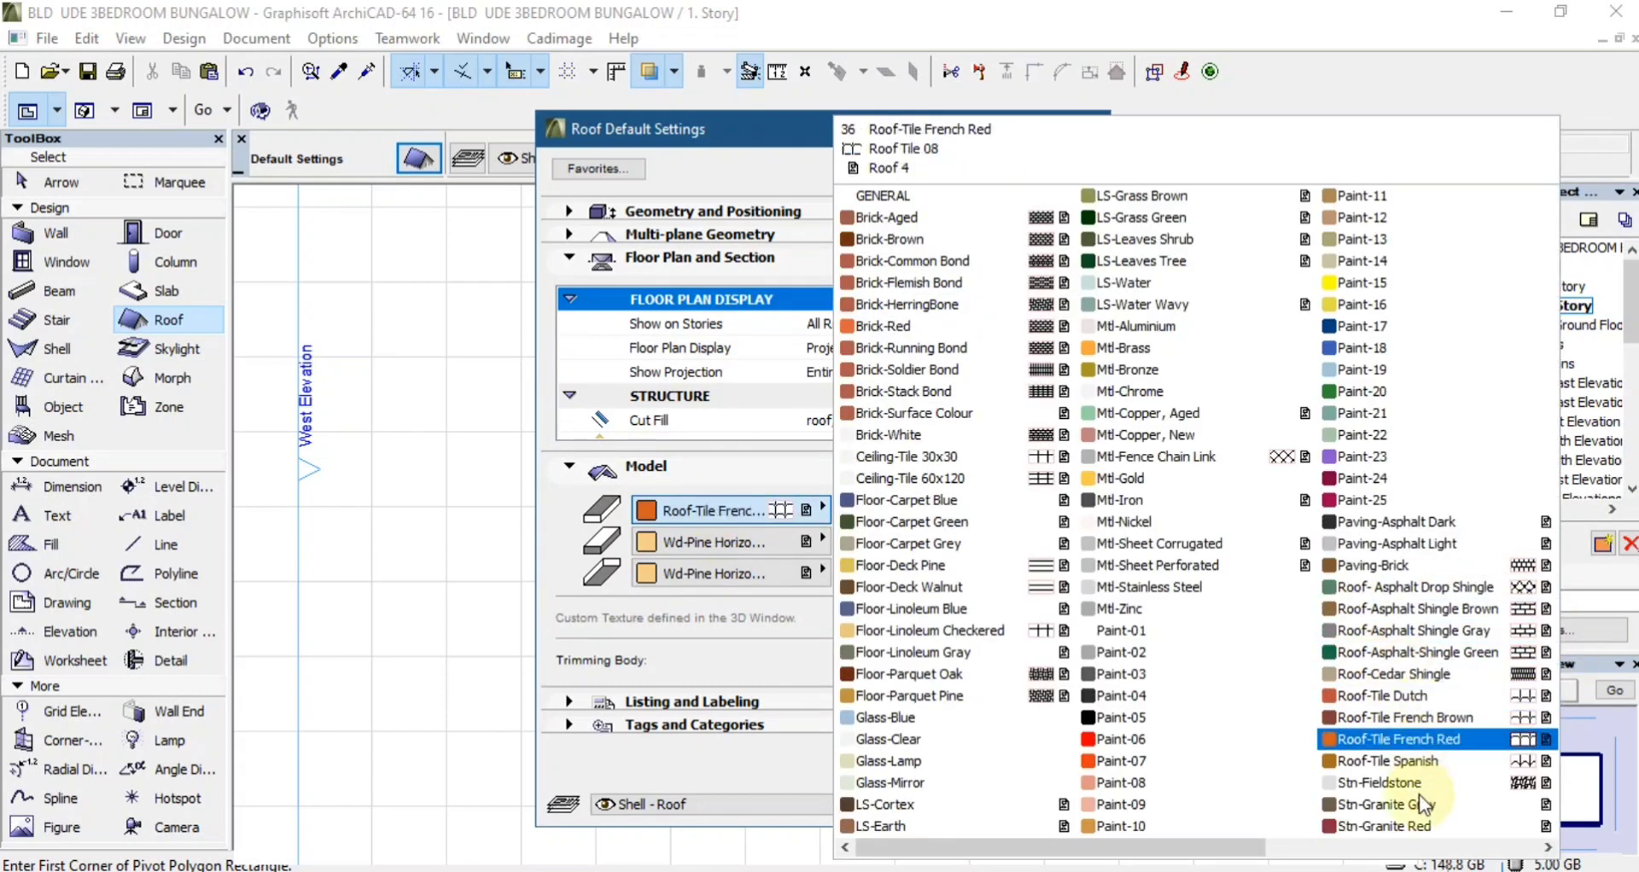
pyautogui.click(693, 509)
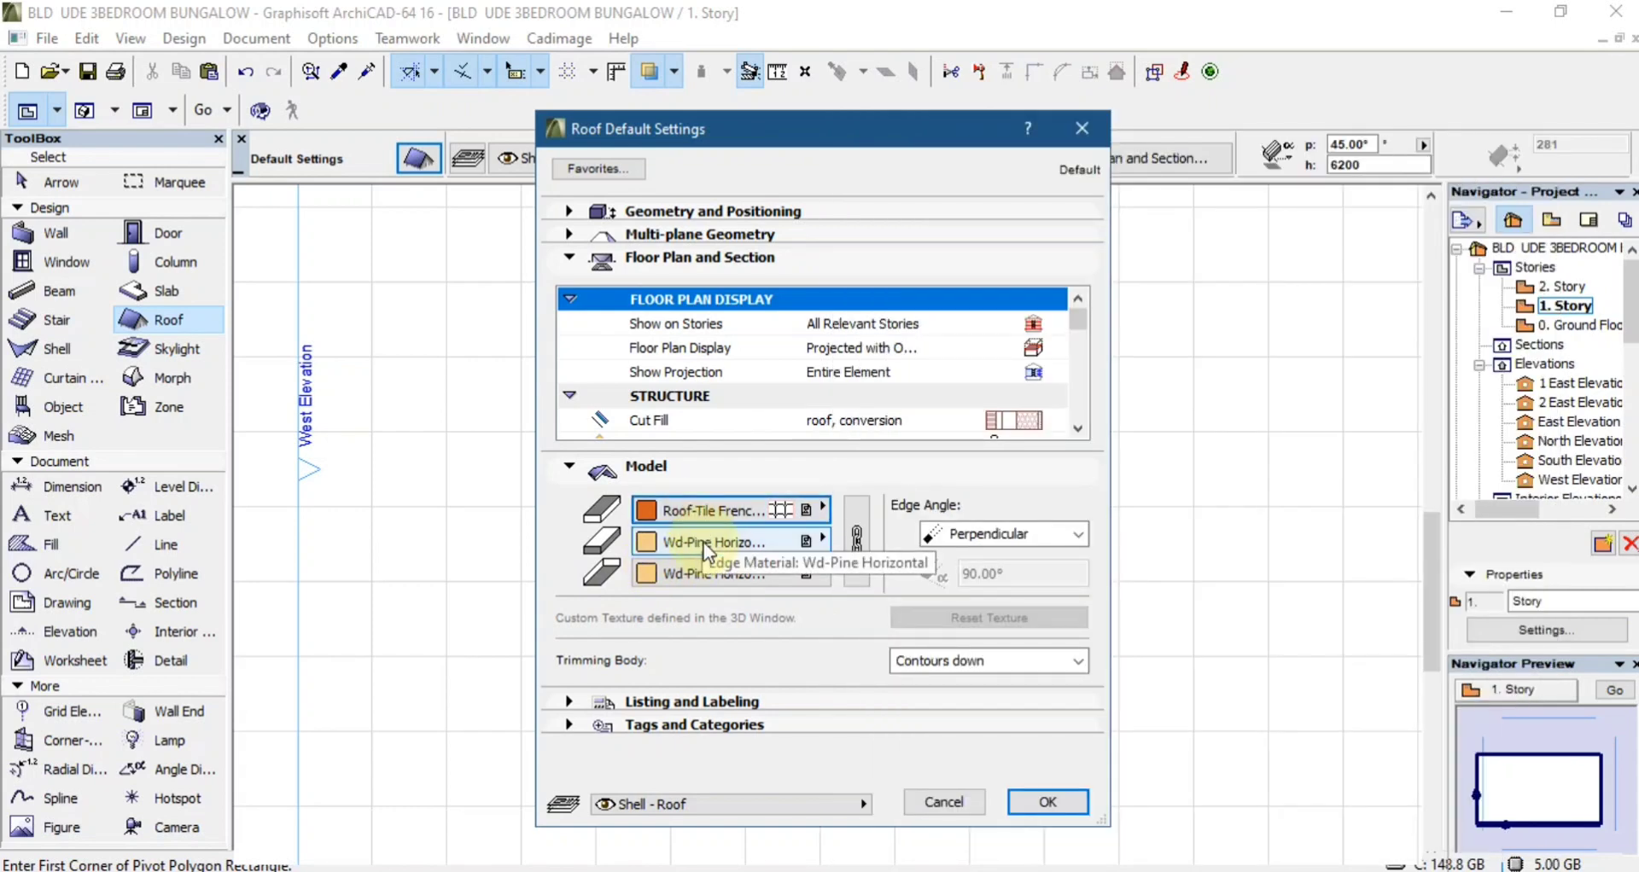
pyautogui.click(704, 541)
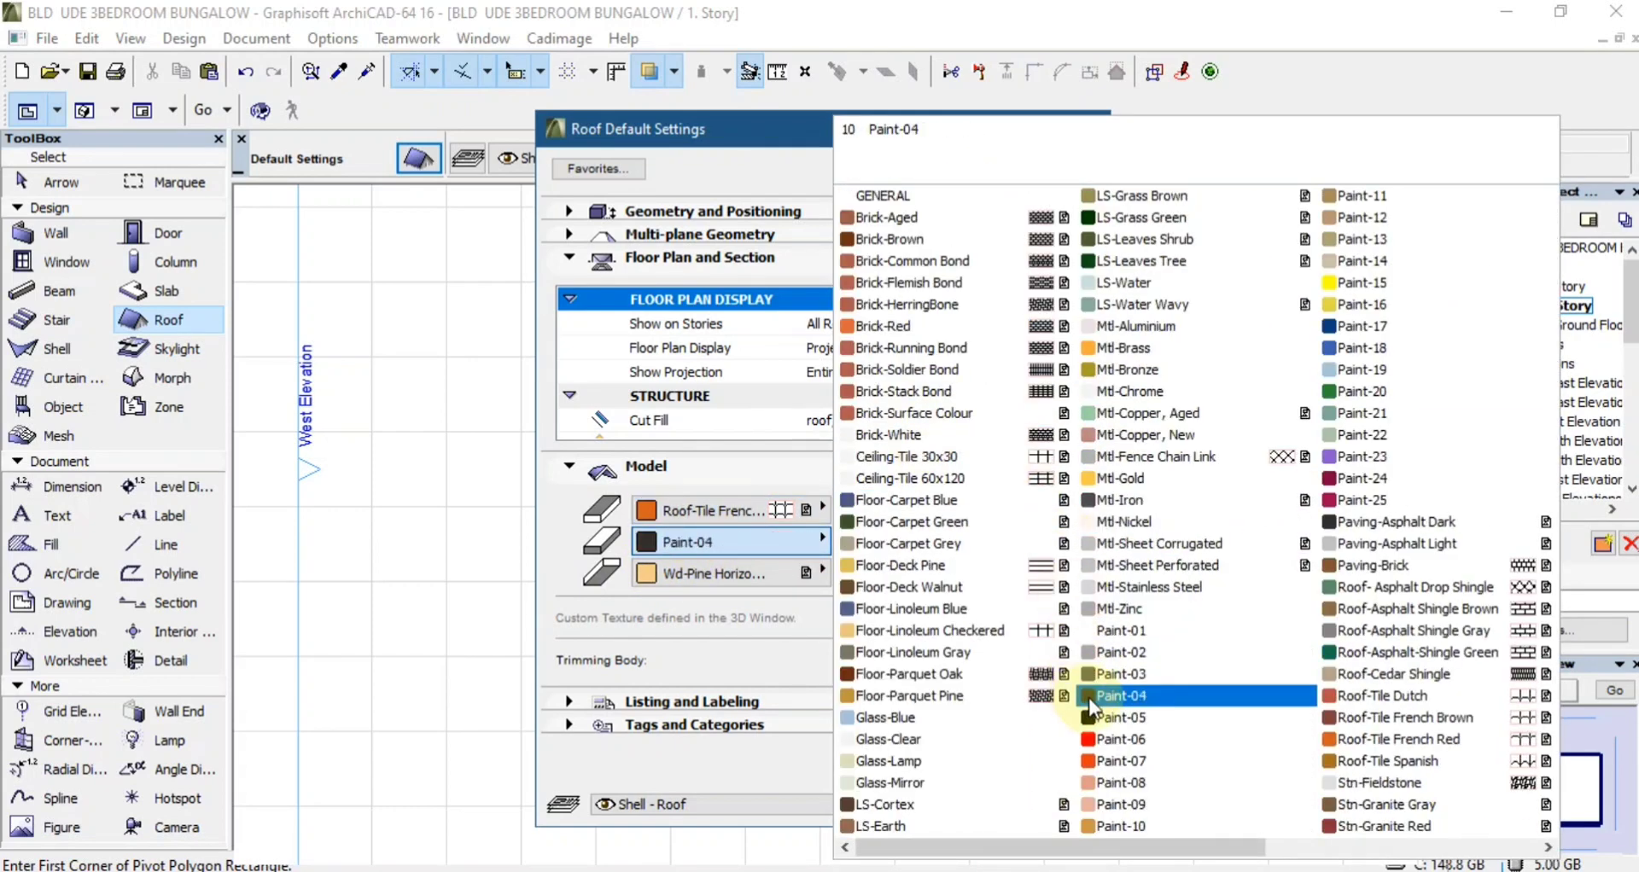
pyautogui.click(1101, 632)
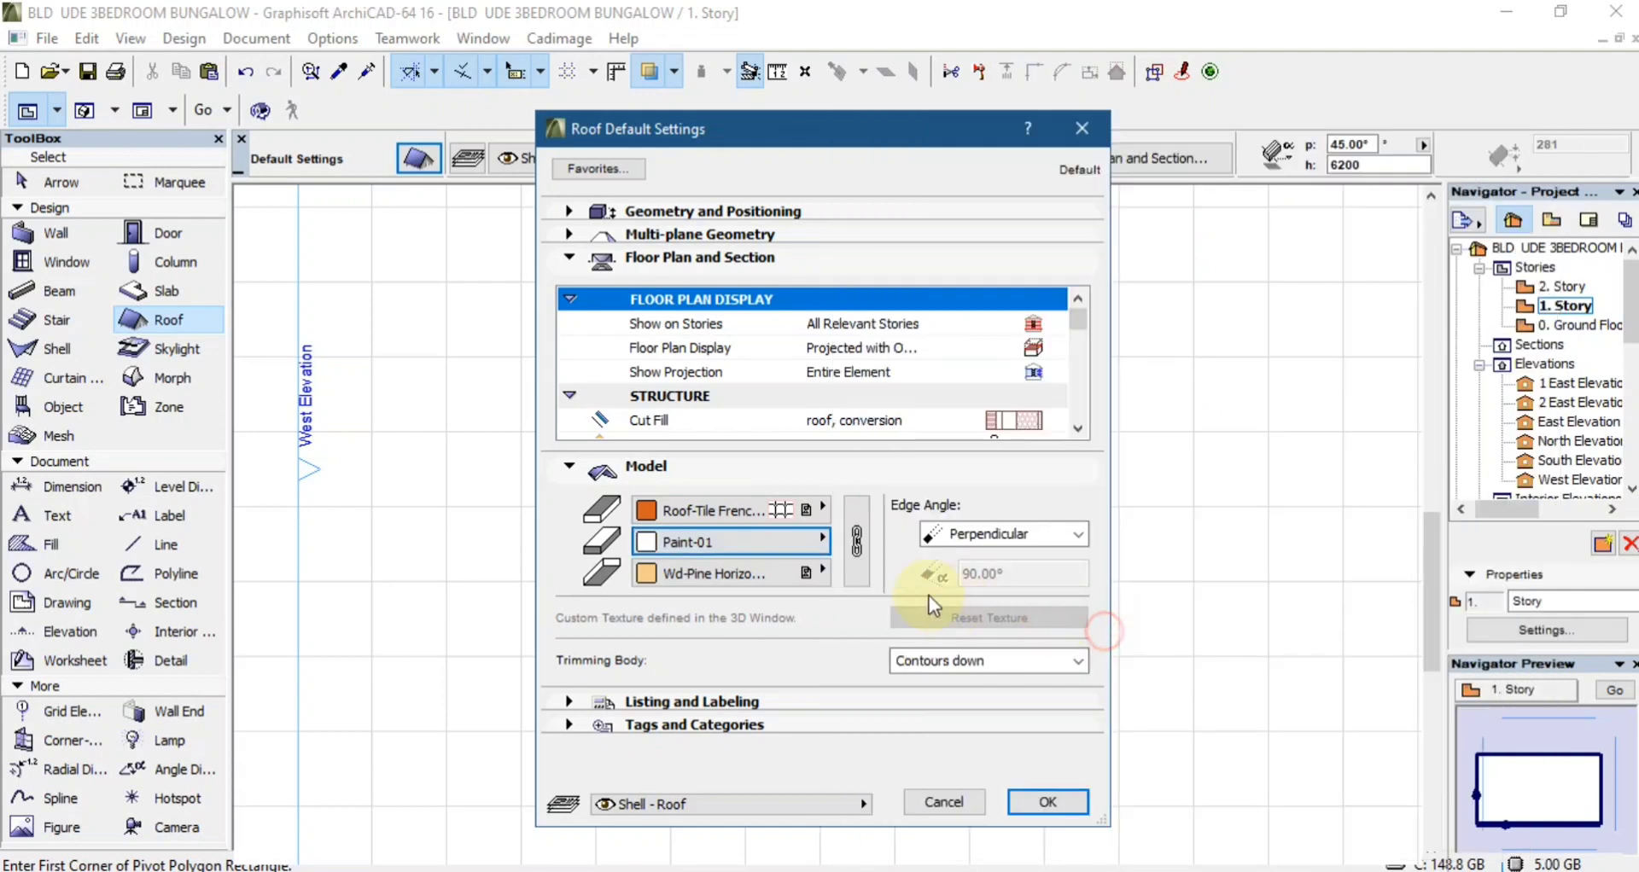
pyautogui.click(794, 579)
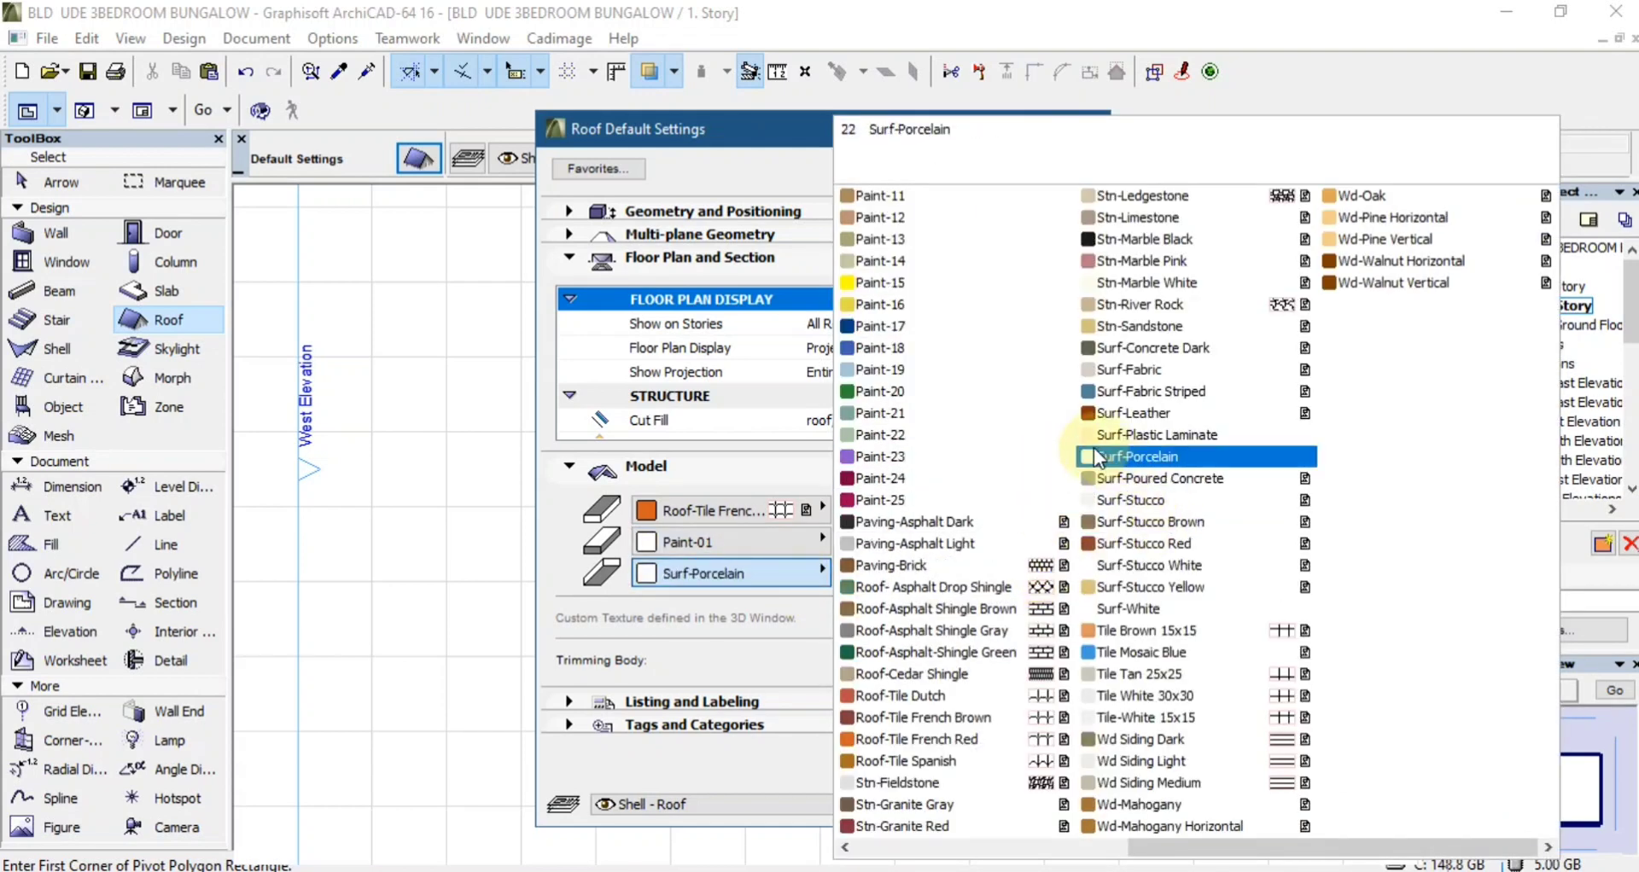
pyautogui.scroll(5, 1067, 478)
pyautogui.click(1144, 630)
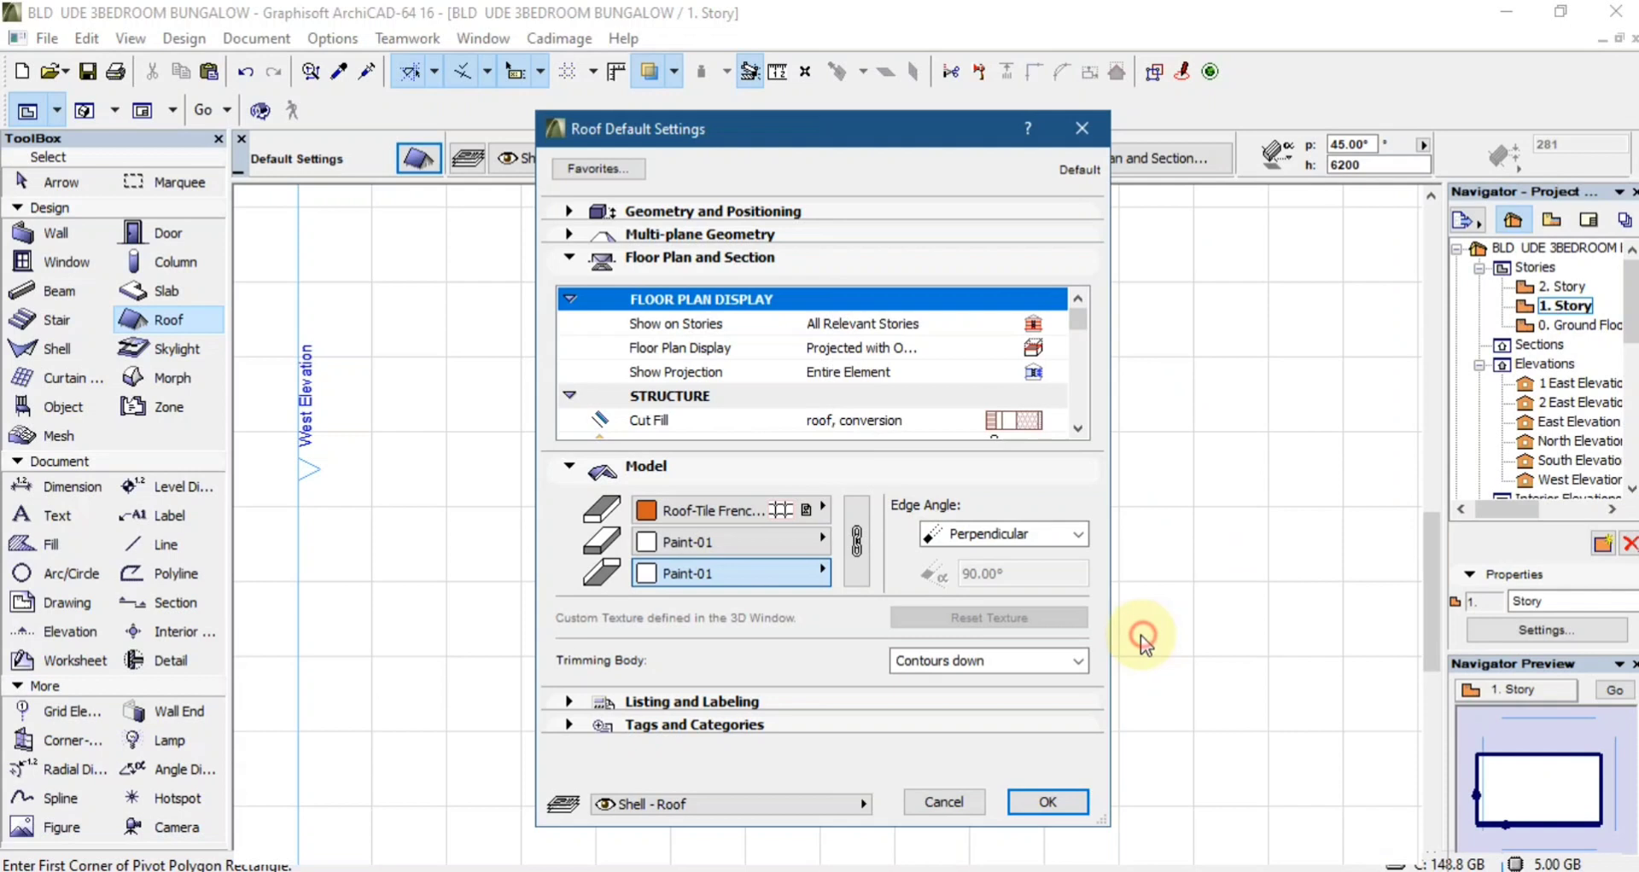
# - Set the roof's edge angle to Other Angle at 35° and accept the default settings
pyautogui.click(1005, 531)
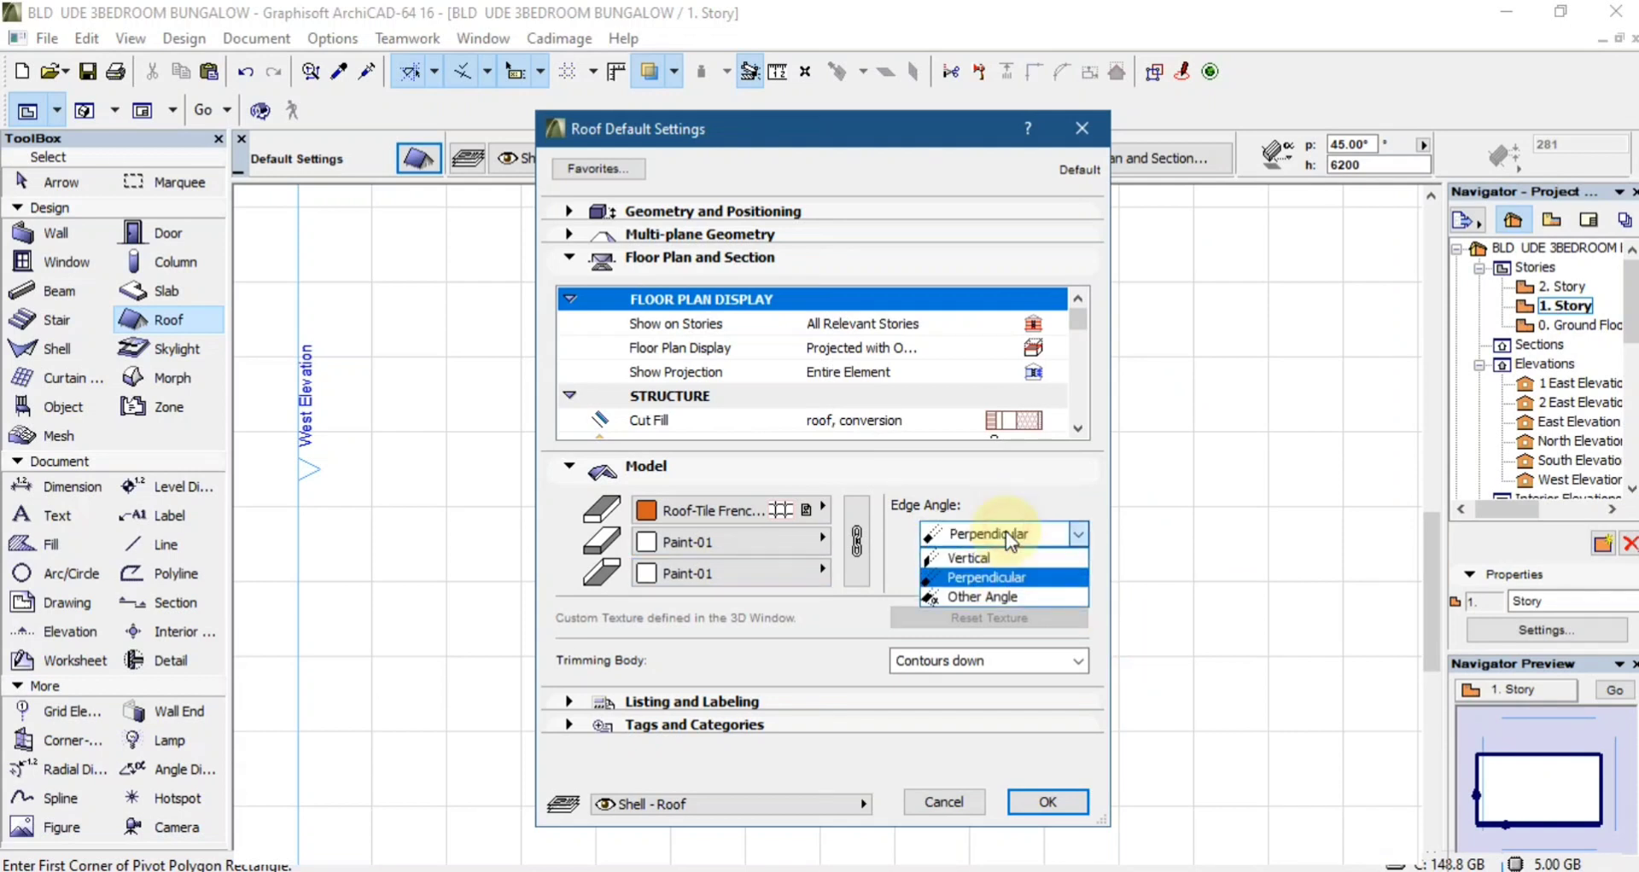
pyautogui.click(997, 591)
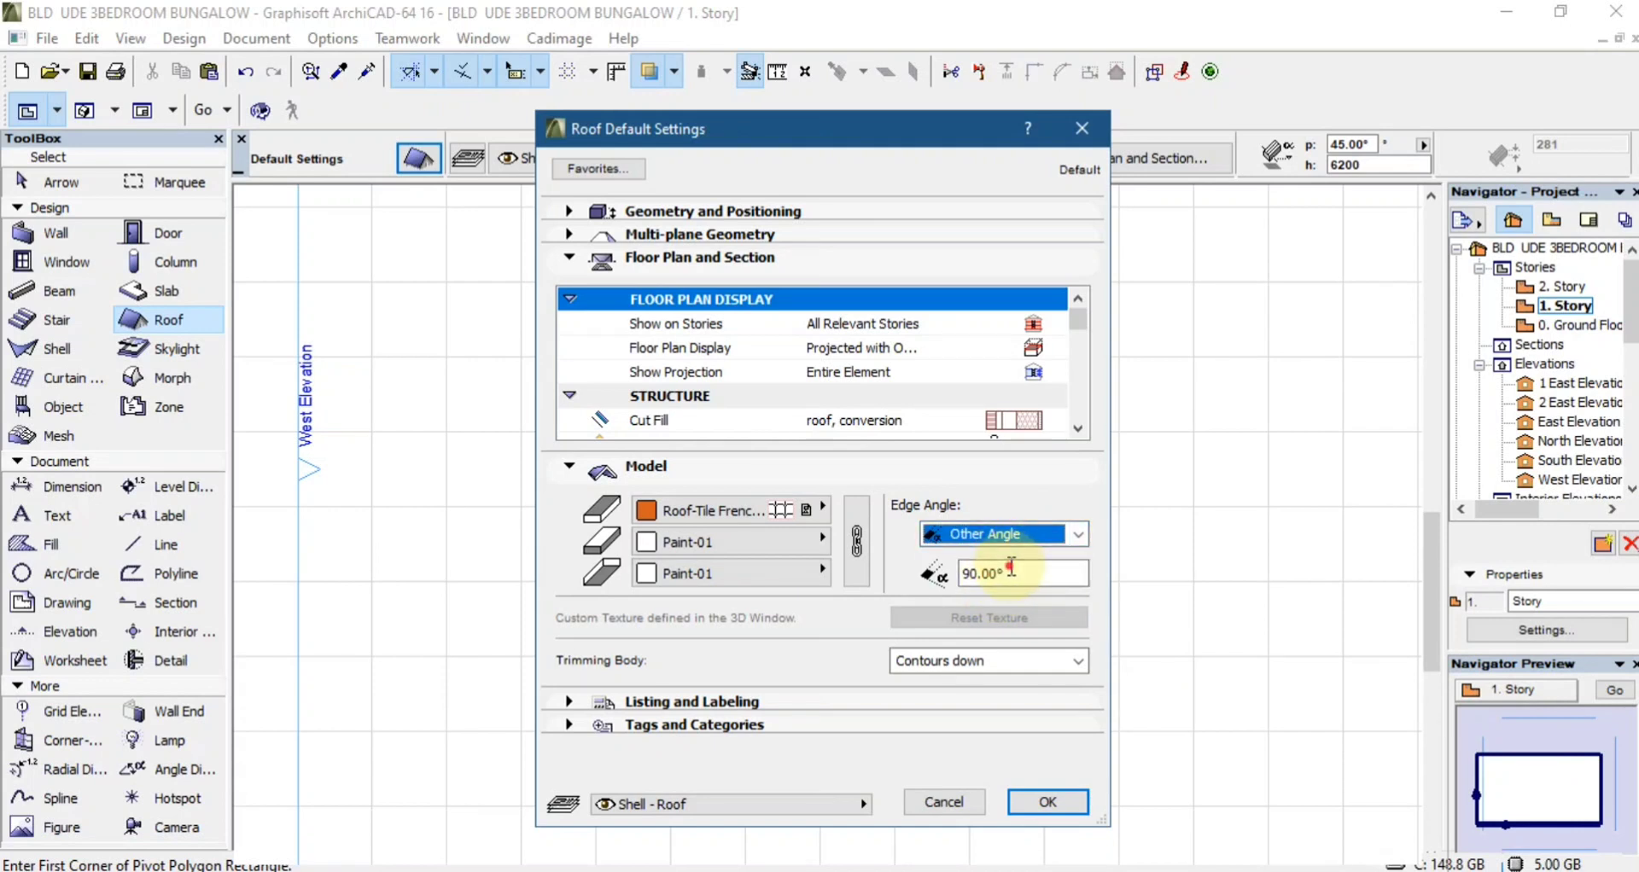
pyautogui.press('Tab')
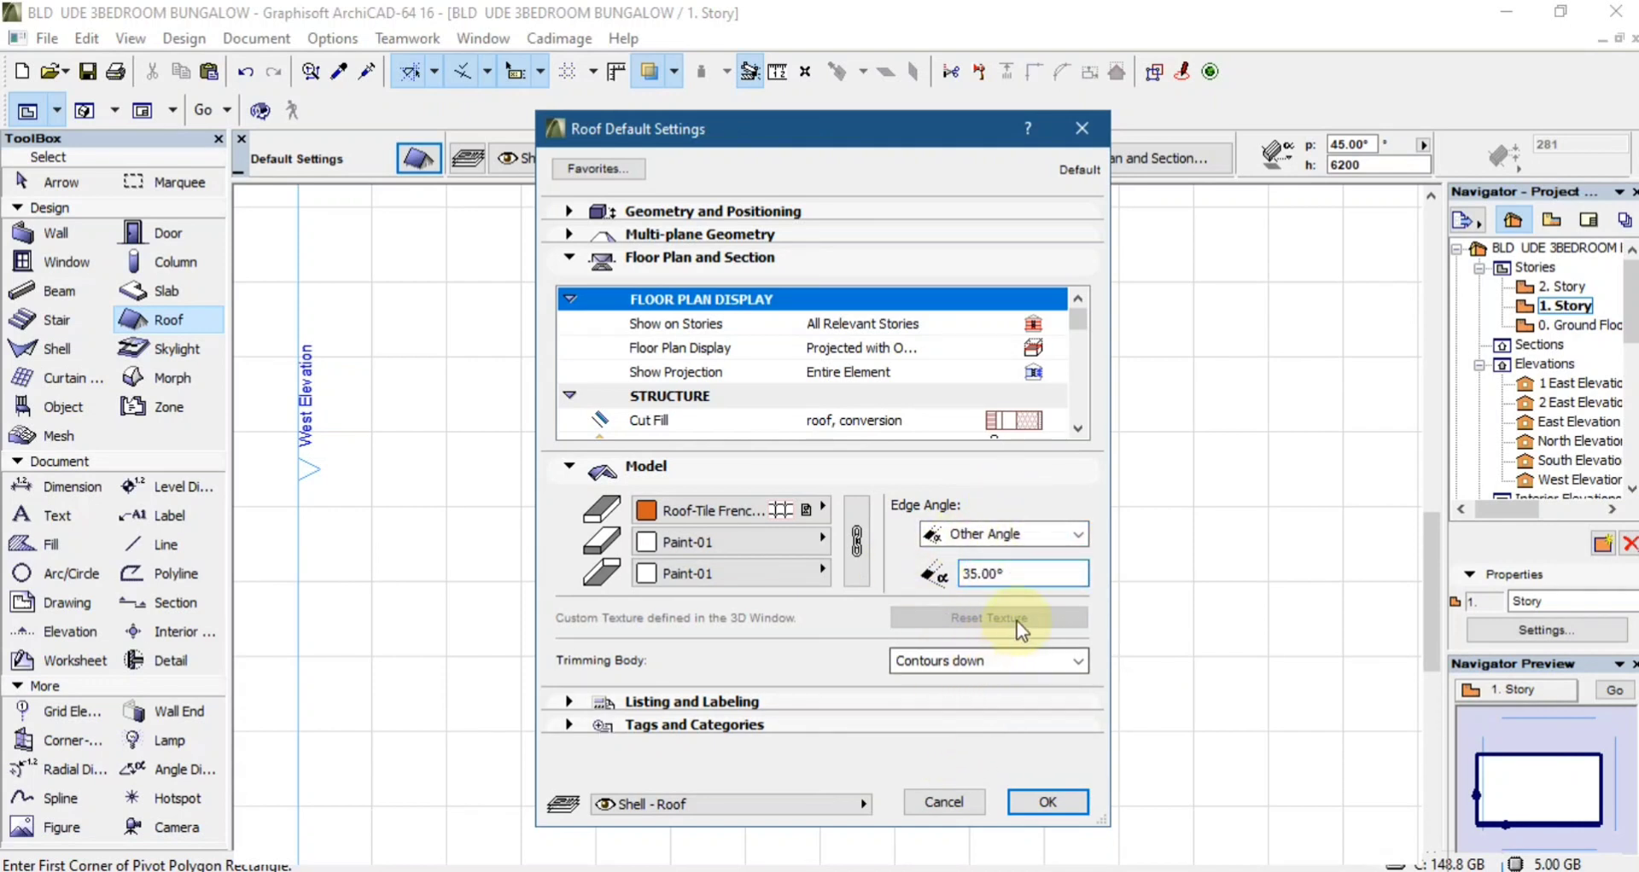
pyautogui.click(1026, 806)
# - With the polygonal roof method, trace the pivot outline from the molding's upper-left notch corner along the upper edge and down the 11261 right edge
pyautogui.scroll(5, 863, 238)
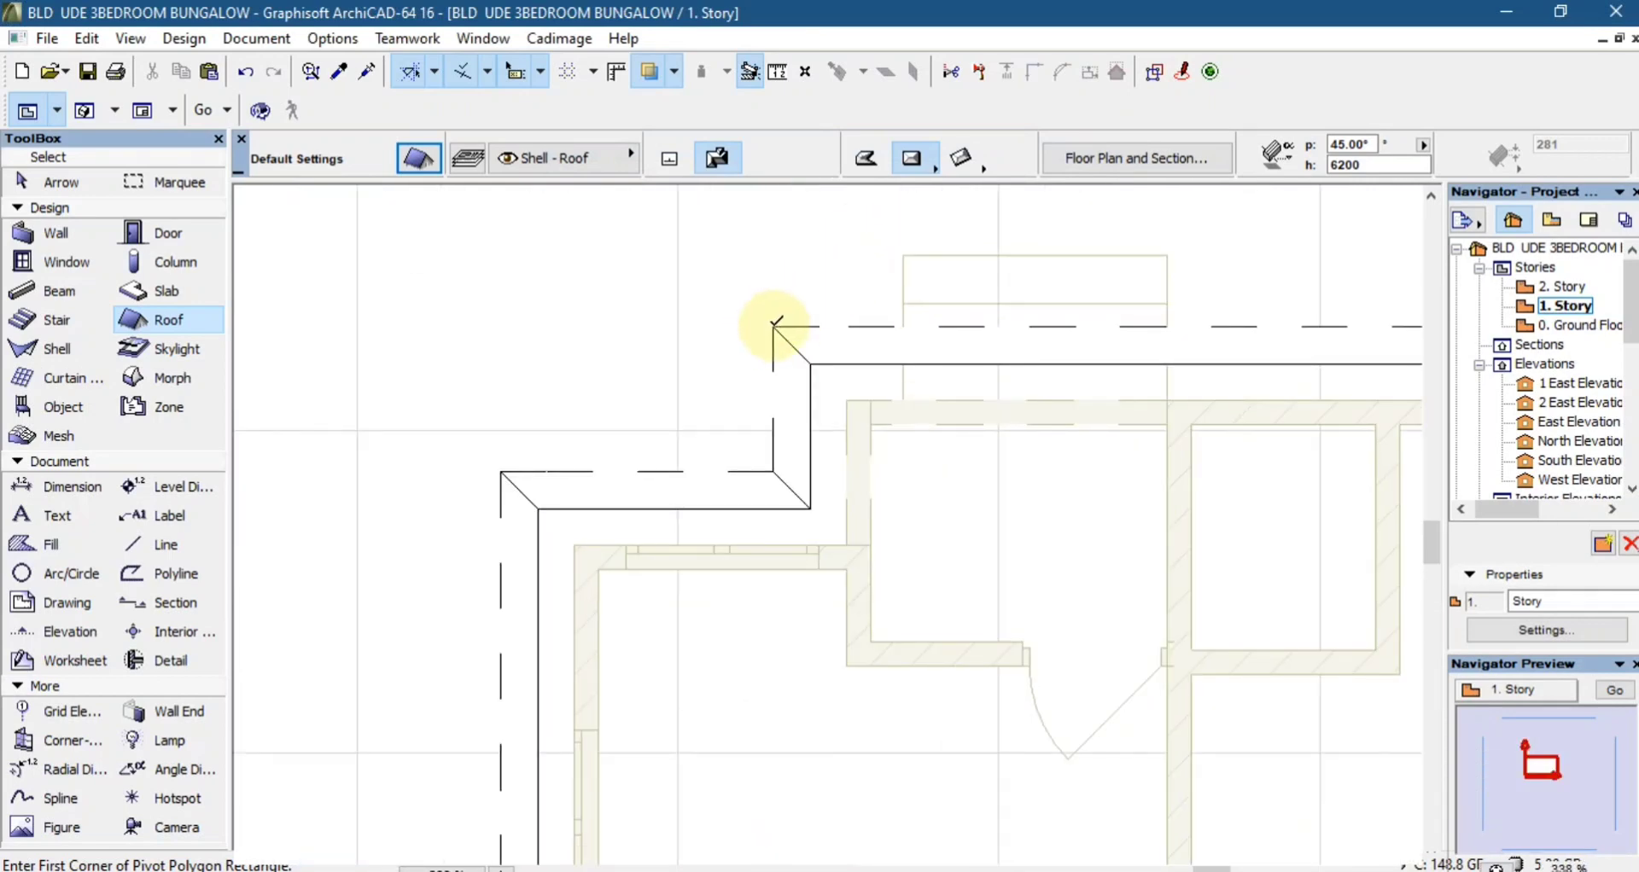
pyautogui.click(774, 322)
pyautogui.scroll(-2, 683, 319)
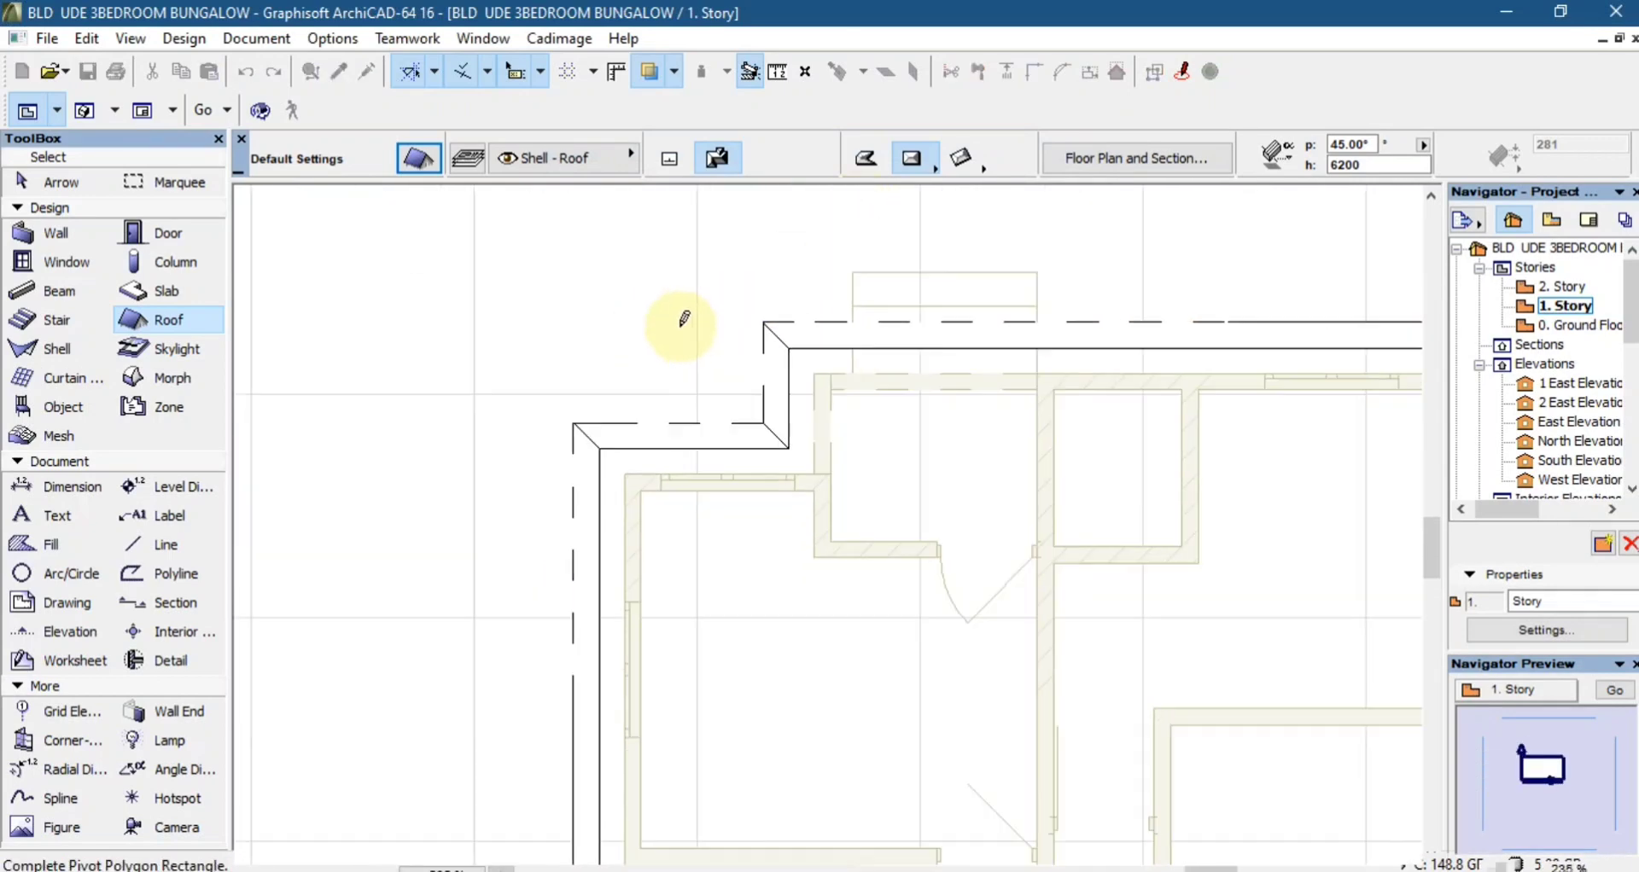
pyautogui.scroll(-3, 1043, 307)
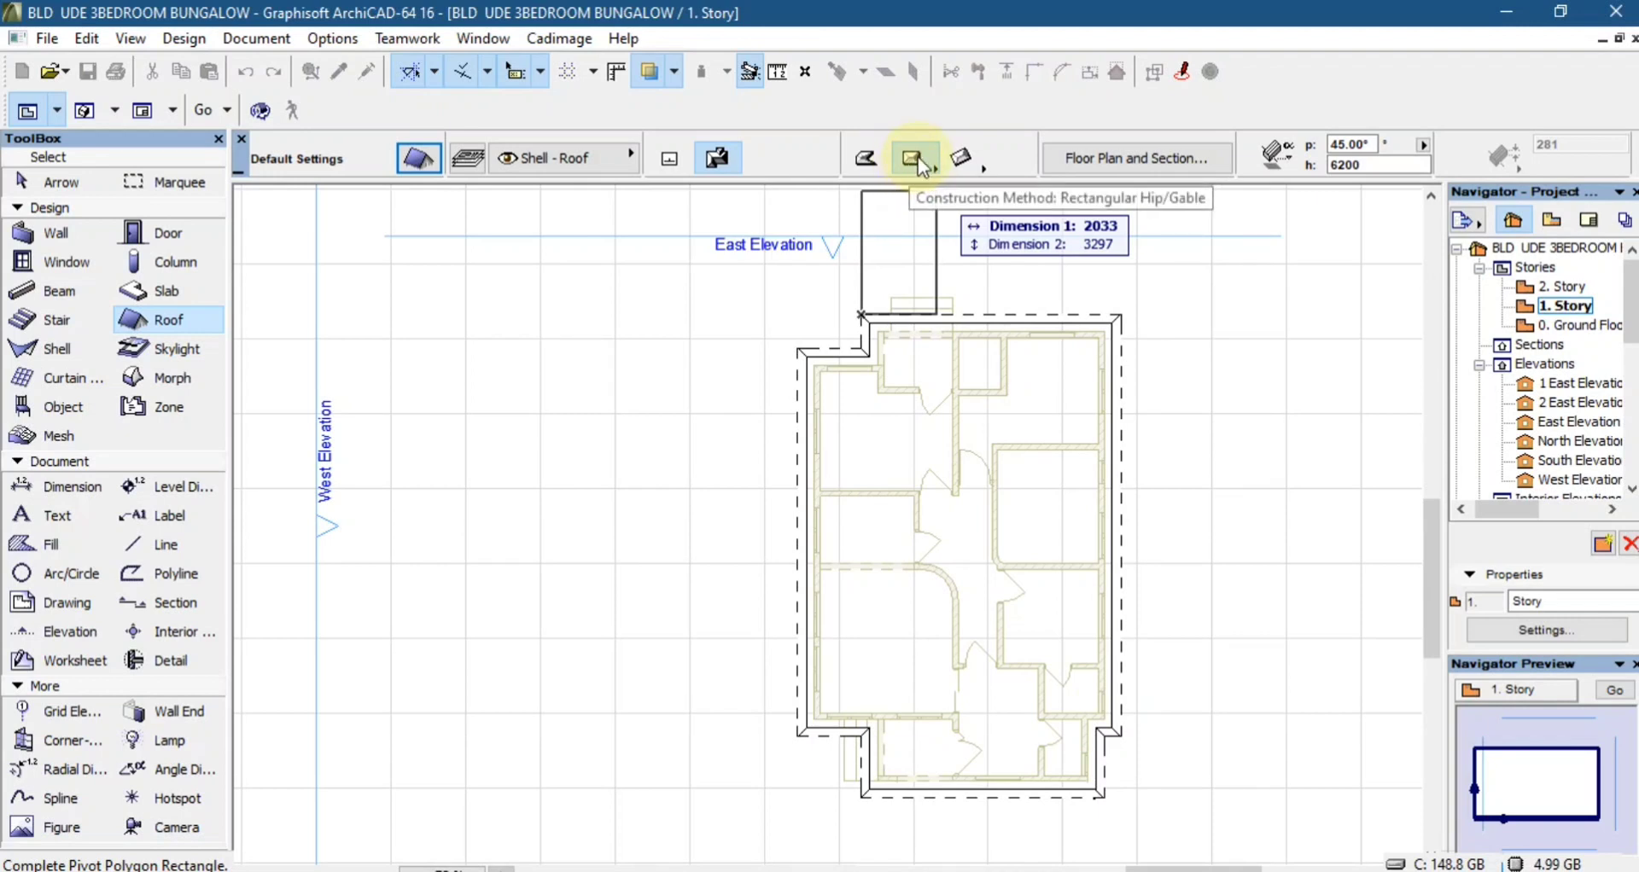
pyautogui.click(869, 161)
pyautogui.scroll(2, 1187, 338)
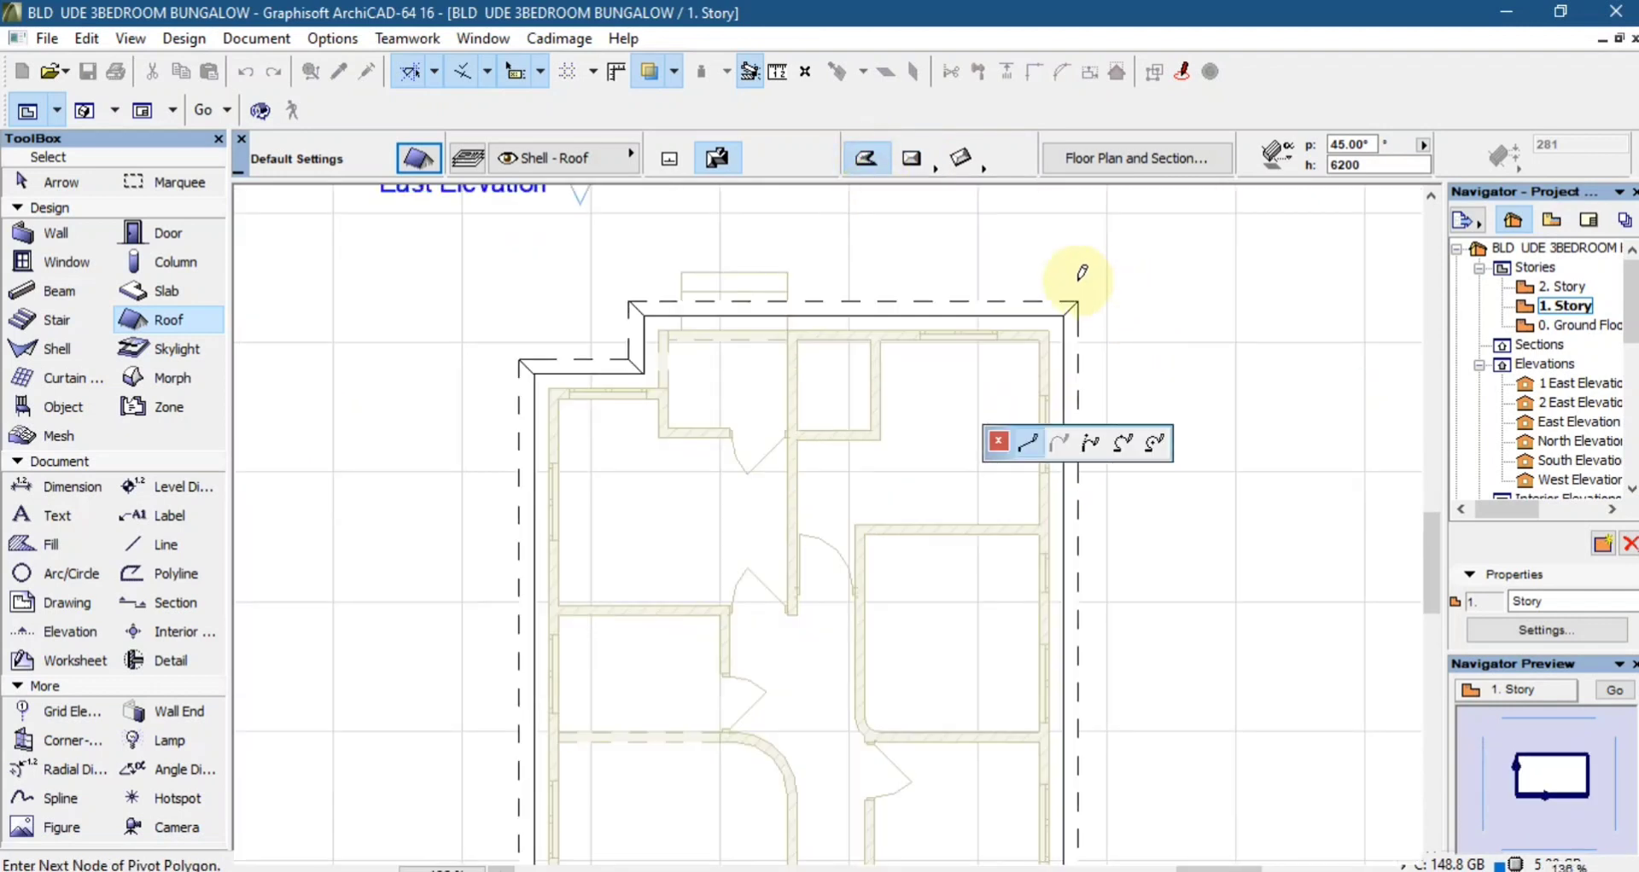
pyautogui.scroll(3, 1082, 273)
pyautogui.click(1086, 323)
pyautogui.scroll(-4, 1098, 270)
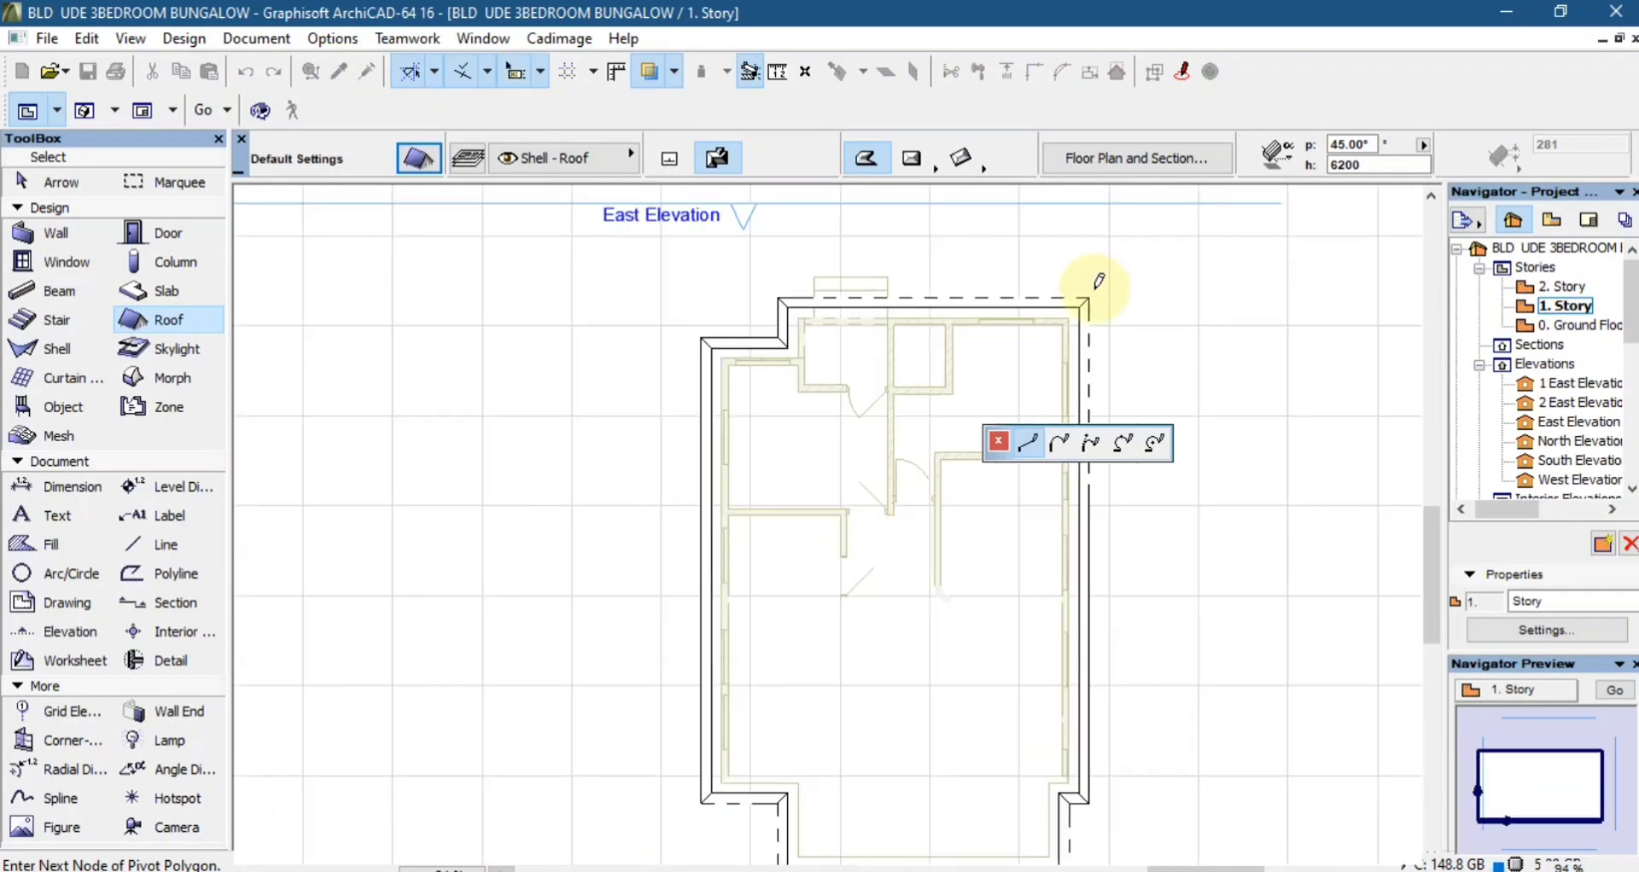
pyautogui.scroll(4, 1086, 666)
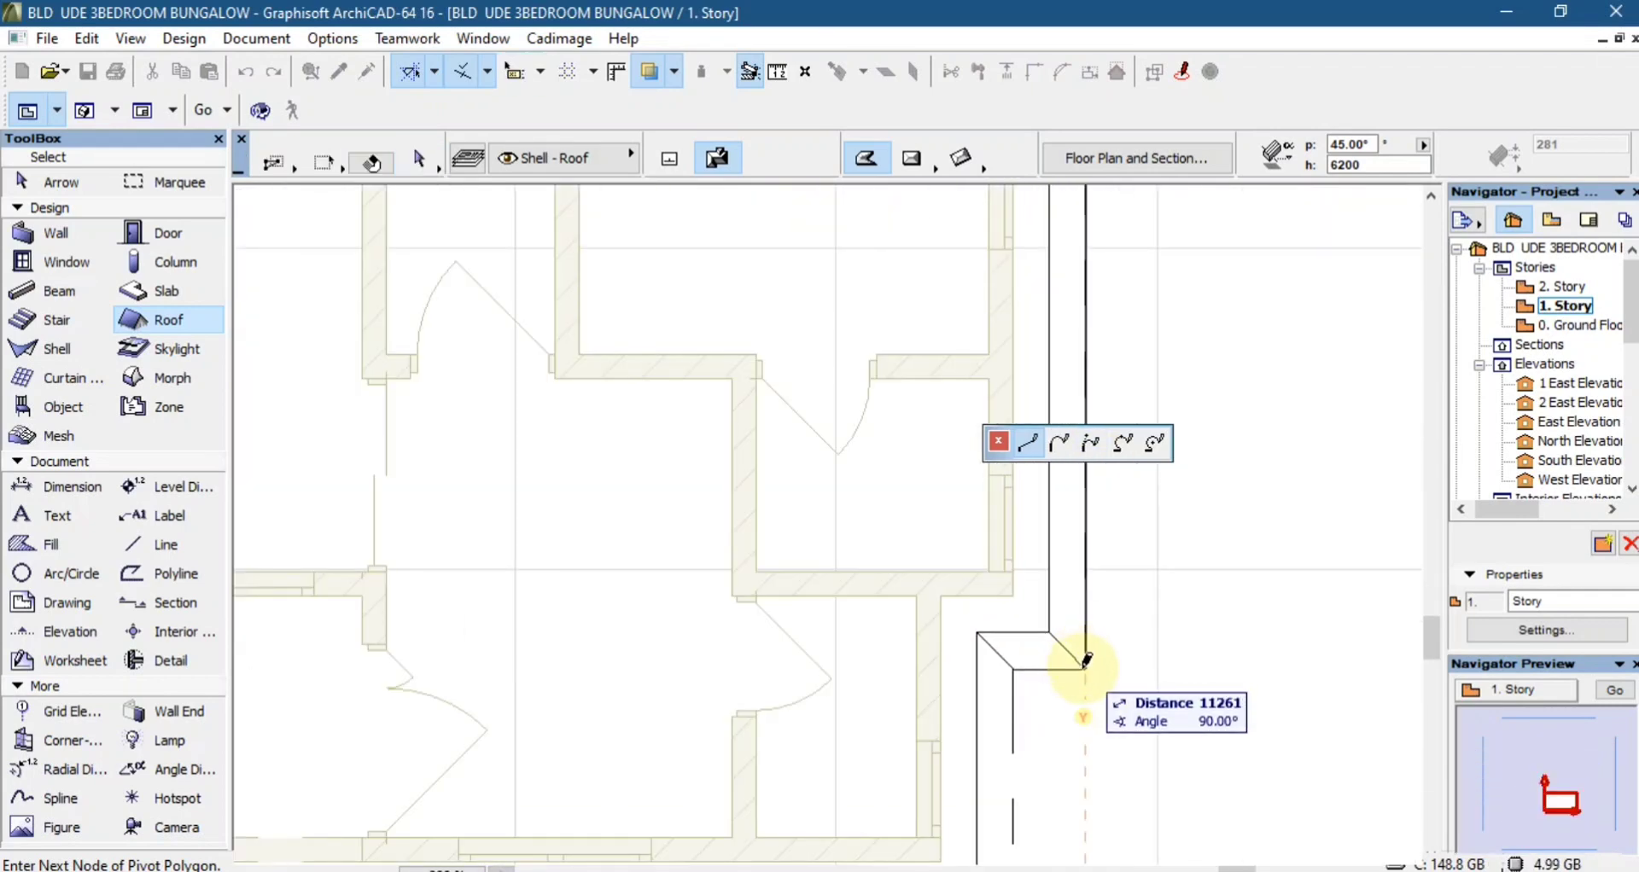
pyautogui.click(1086, 660)
# - Continue the roof outline around the lower-right notch, the 6511 bottom edge and the 1650 lower-left notch to the left edge's lower corner
pyautogui.scroll(-4, 998, 597)
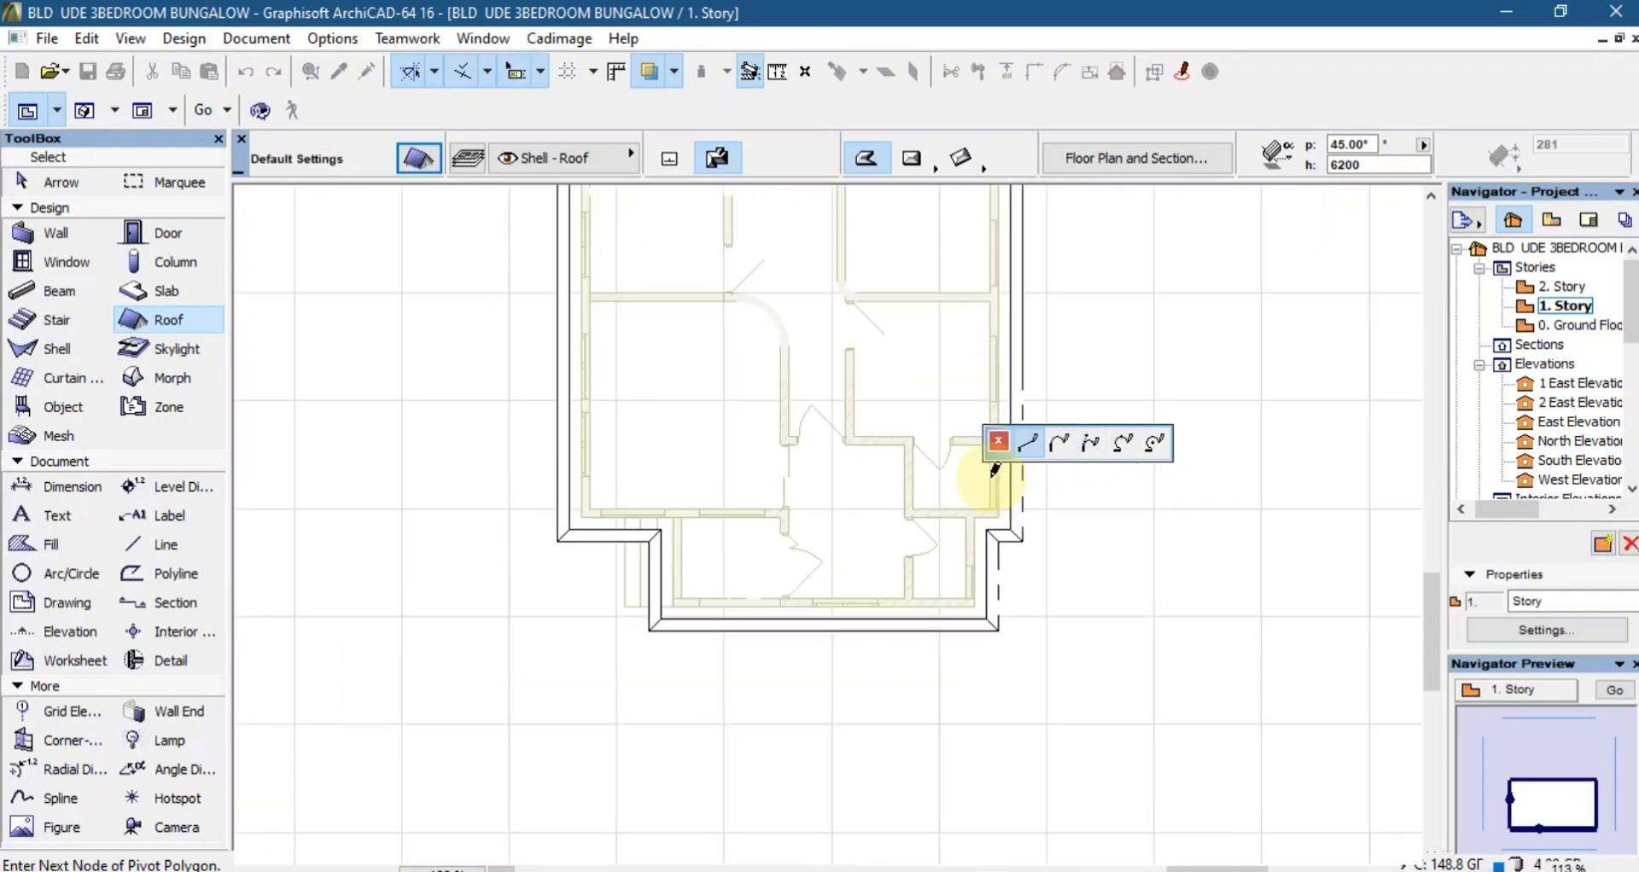
pyautogui.scroll(4, 994, 469)
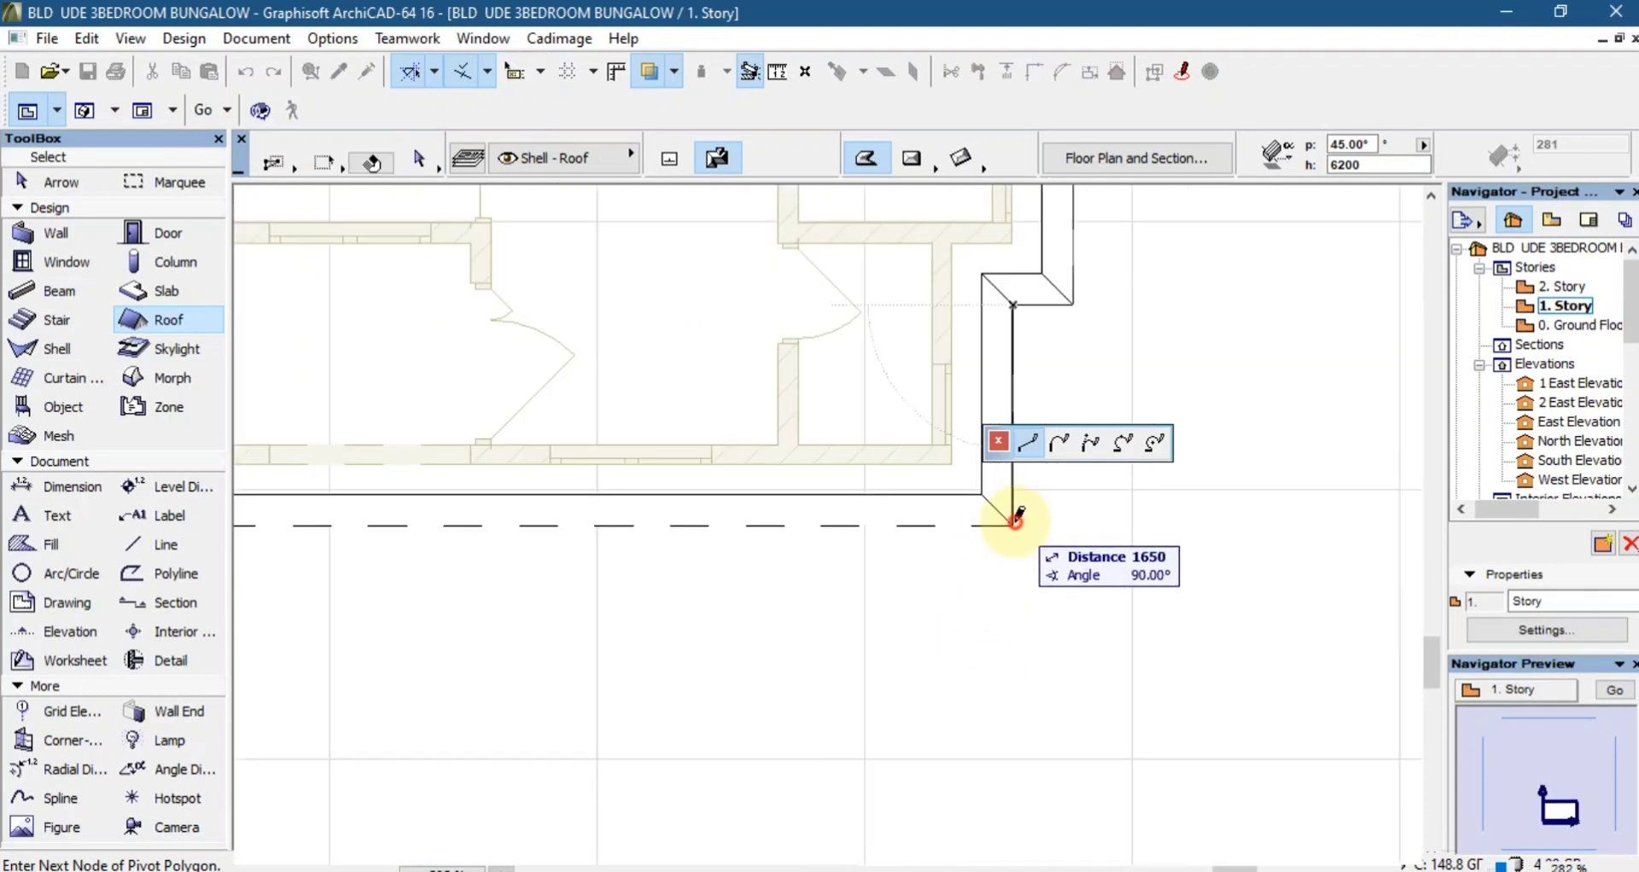
pyautogui.click(1014, 523)
pyautogui.scroll(-3, 1172, 543)
pyautogui.scroll(3, 666, 536)
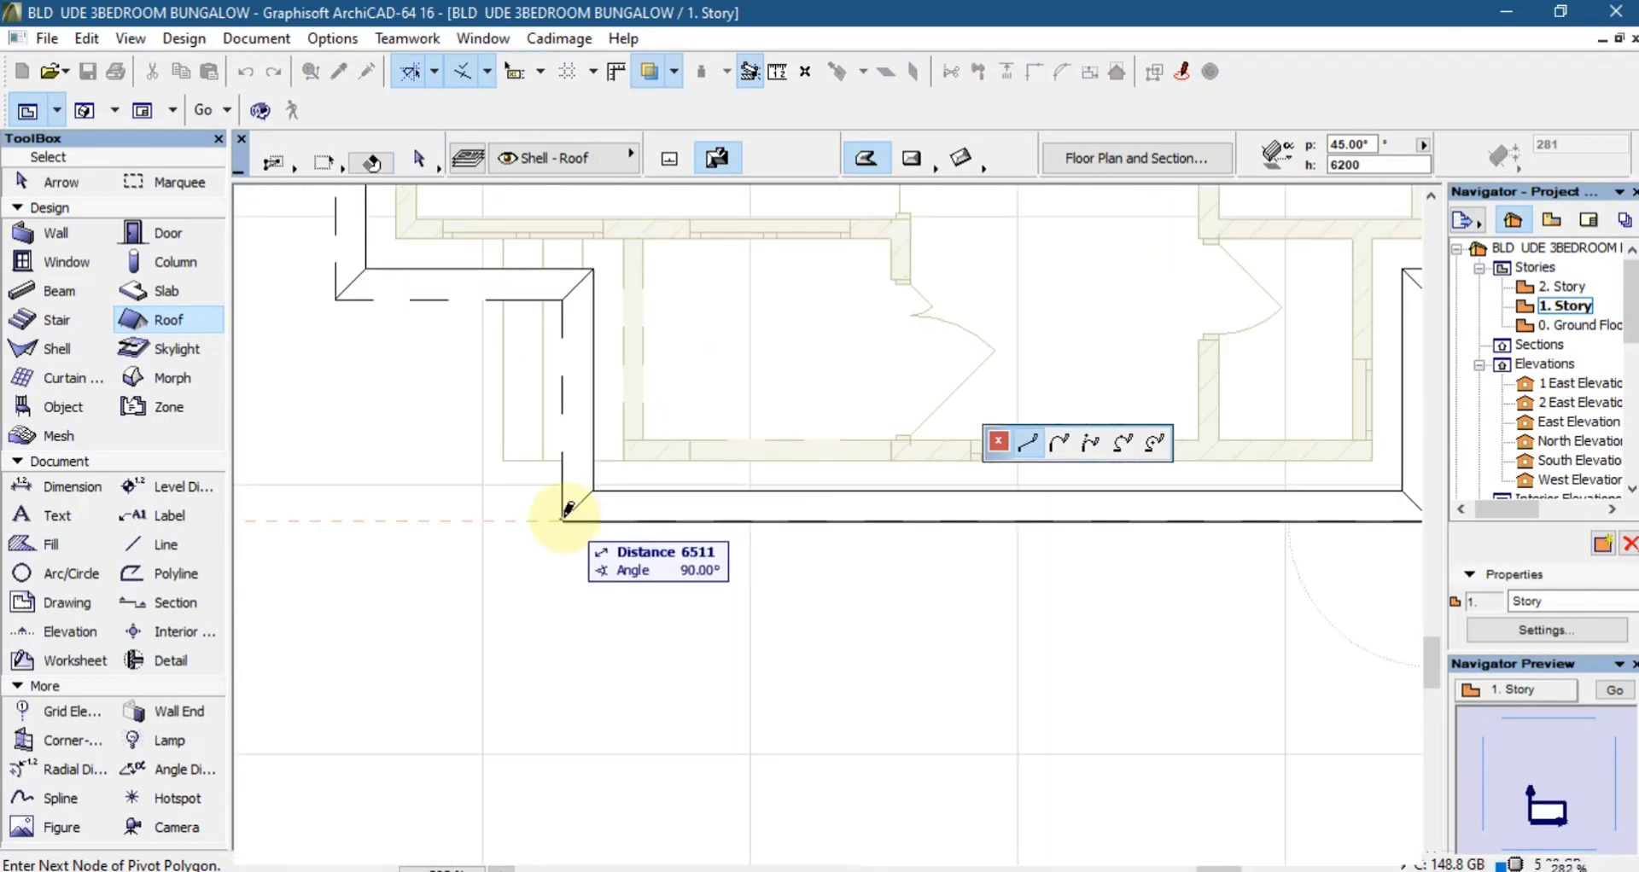
pyautogui.click(564, 518)
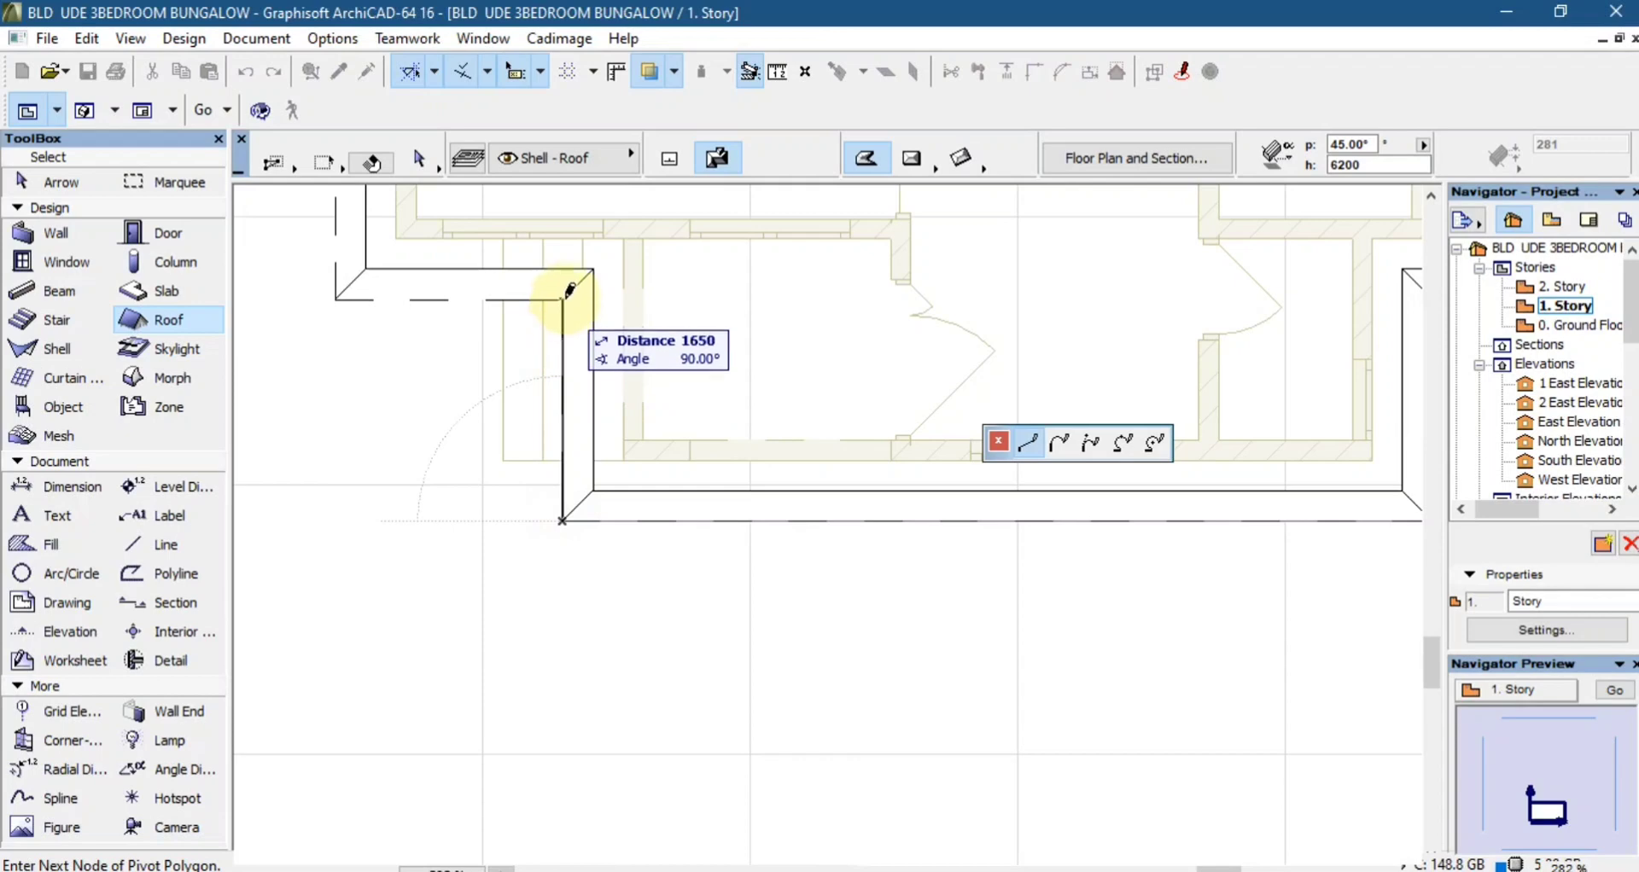
pyautogui.click(566, 294)
pyautogui.scroll(-3, 929, 808)
pyautogui.scroll(3, 731, 612)
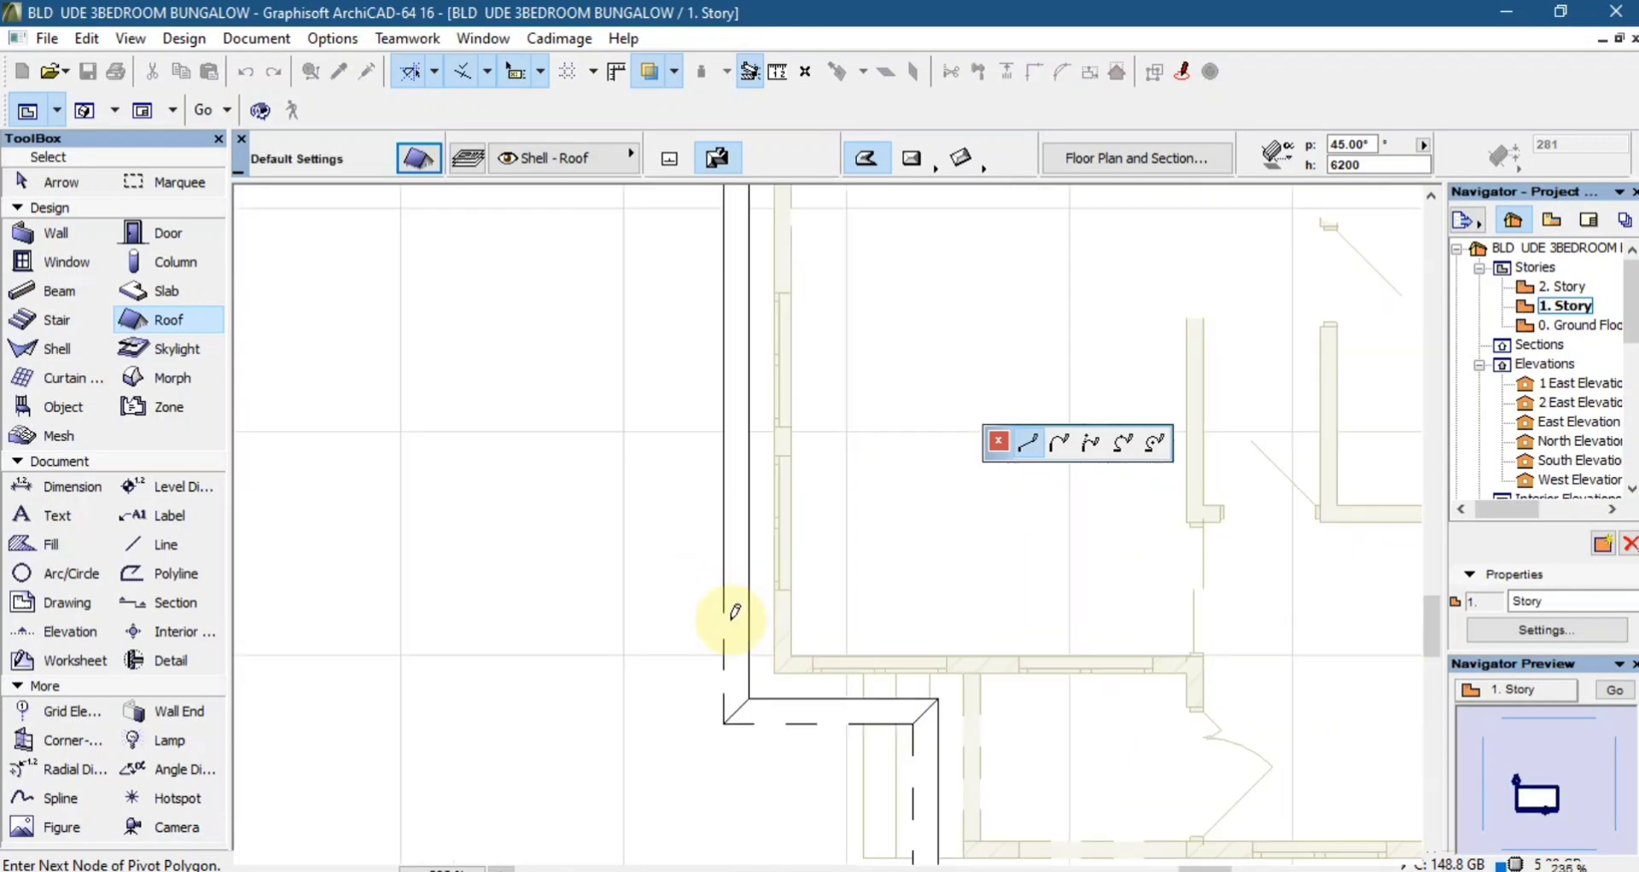
pyautogui.click(725, 719)
# - Trace the left edge and the 900 upper-left notch, close the roof outline at its starting corner, and keep the created roof
pyautogui.scroll(-3, 708, 418)
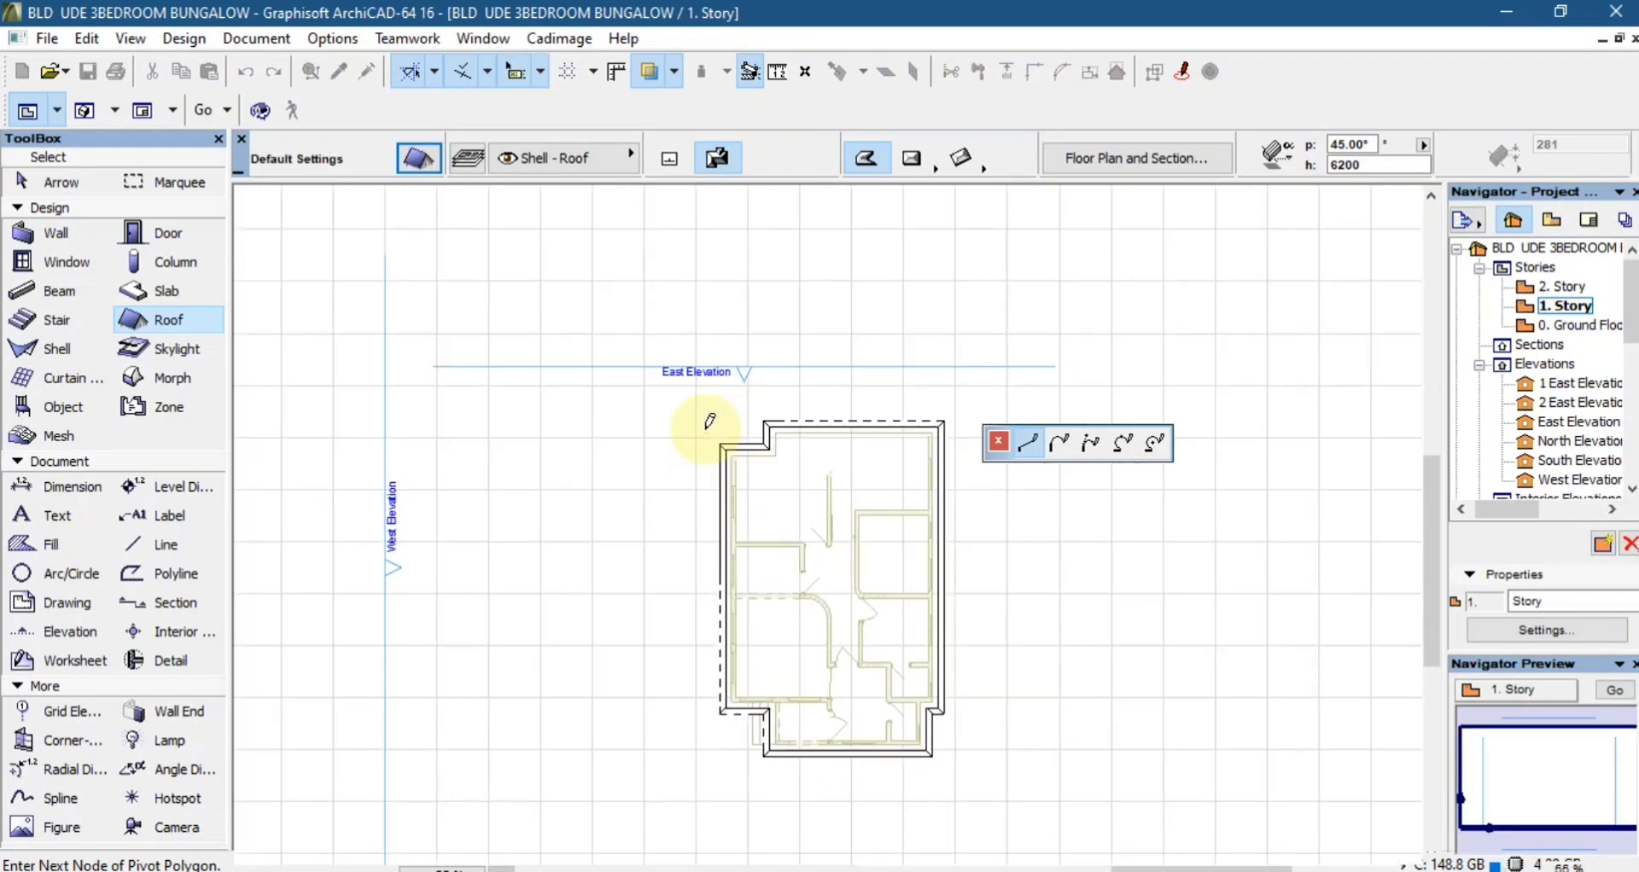
pyautogui.scroll(3, 728, 486)
pyautogui.scroll(3, 727, 486)
pyautogui.click(747, 451)
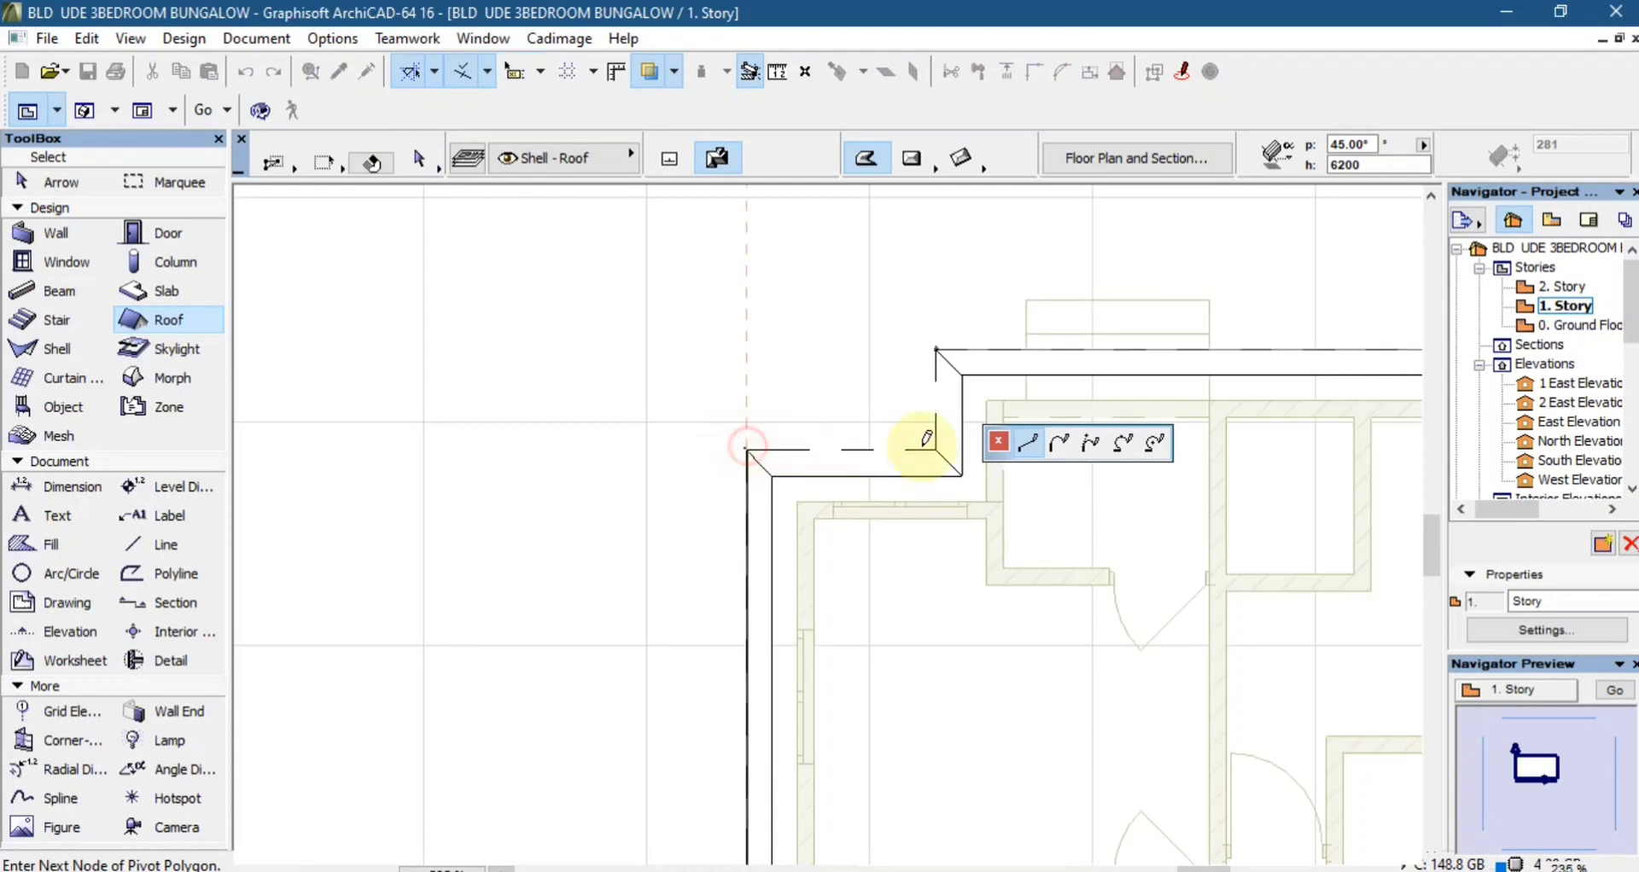
pyautogui.click(936, 450)
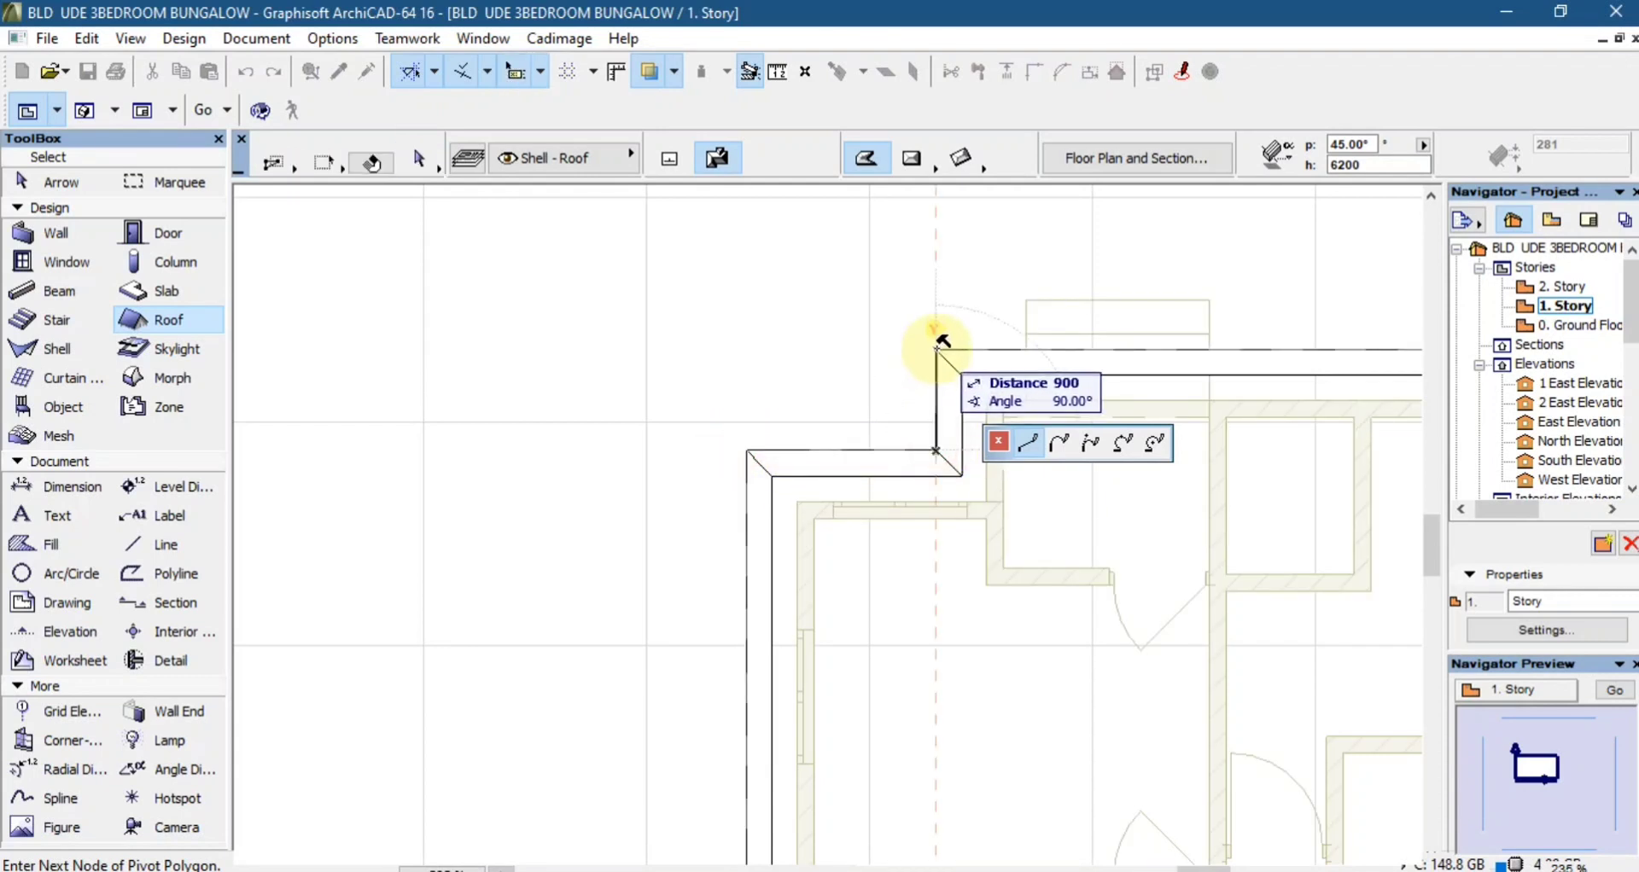
pyautogui.click(937, 347)
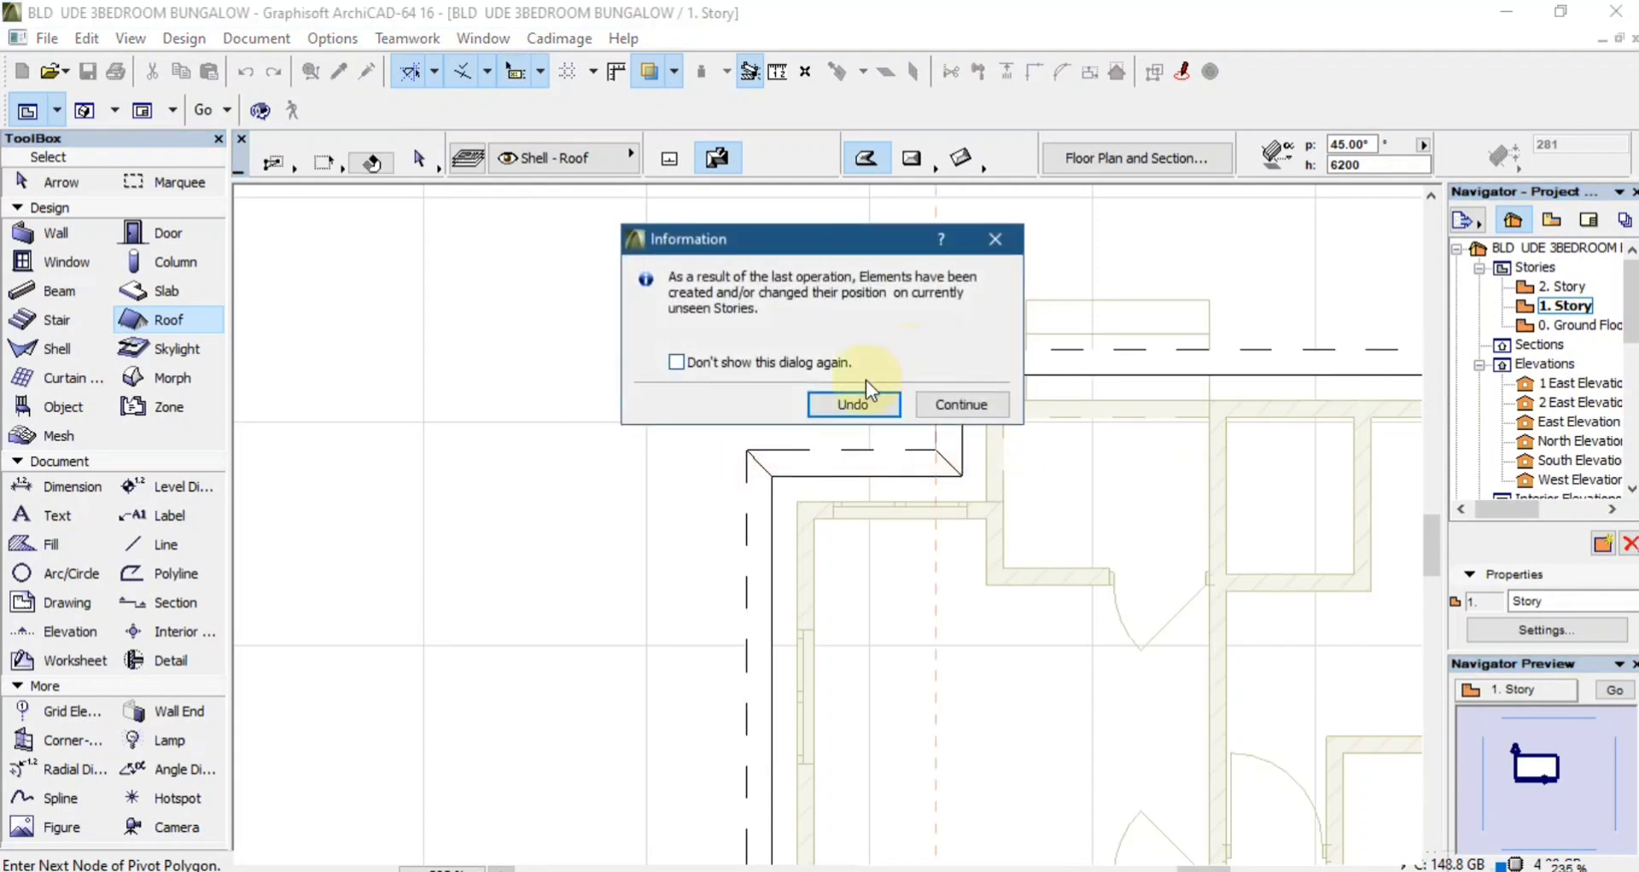
pyautogui.click(955, 404)
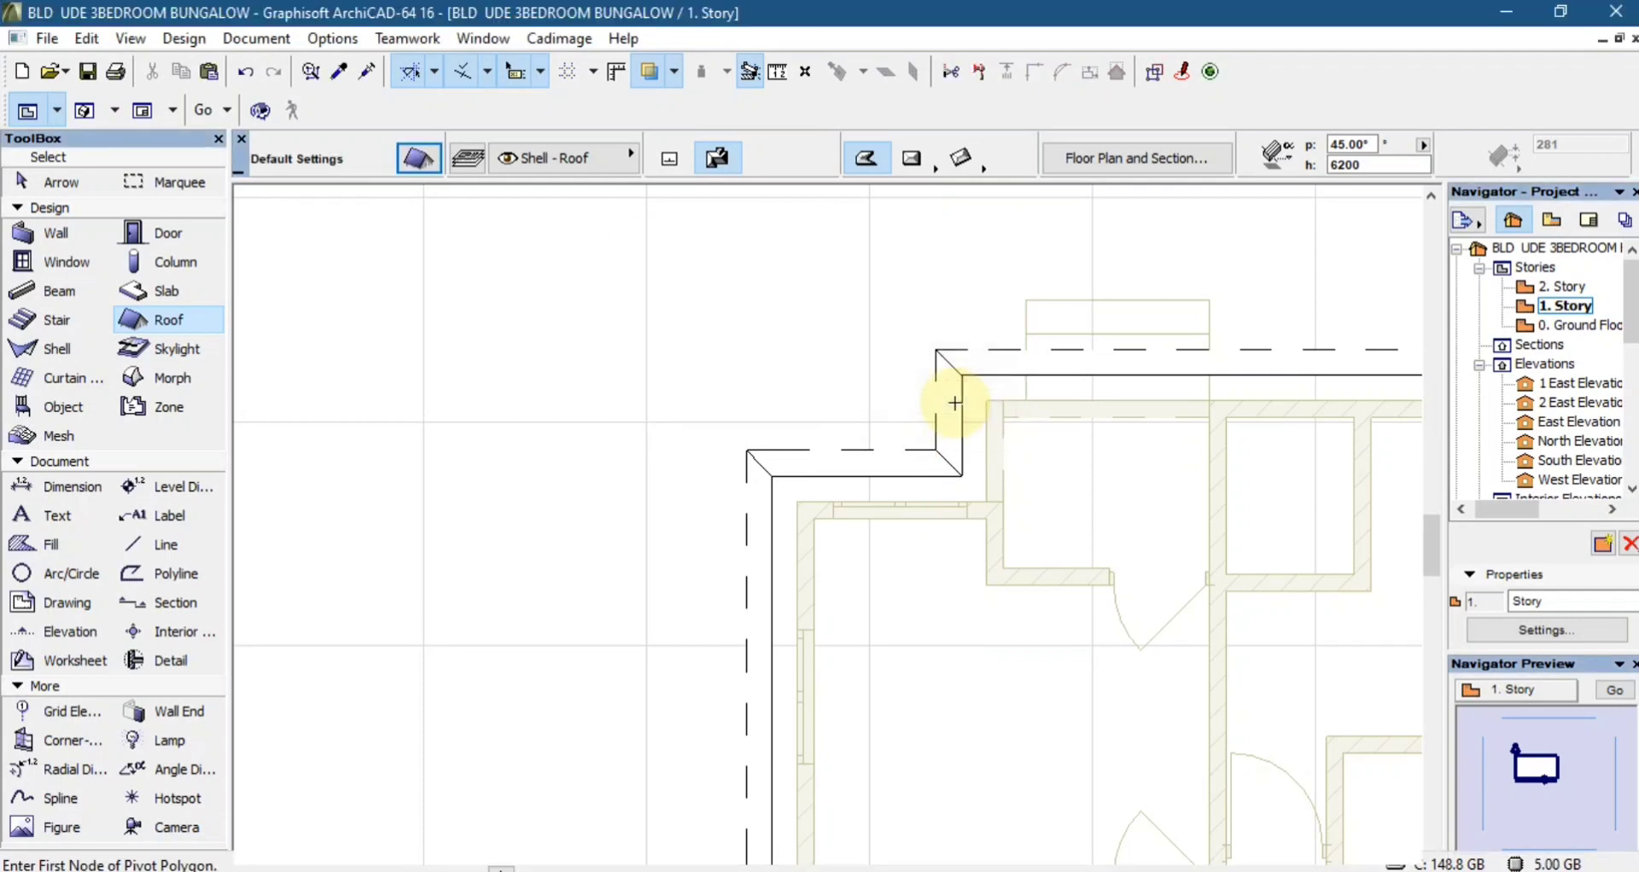
# - Select the South Elevation marker below the bungalow plan and open its elevation view
pyautogui.scroll(-5, 796, 394)
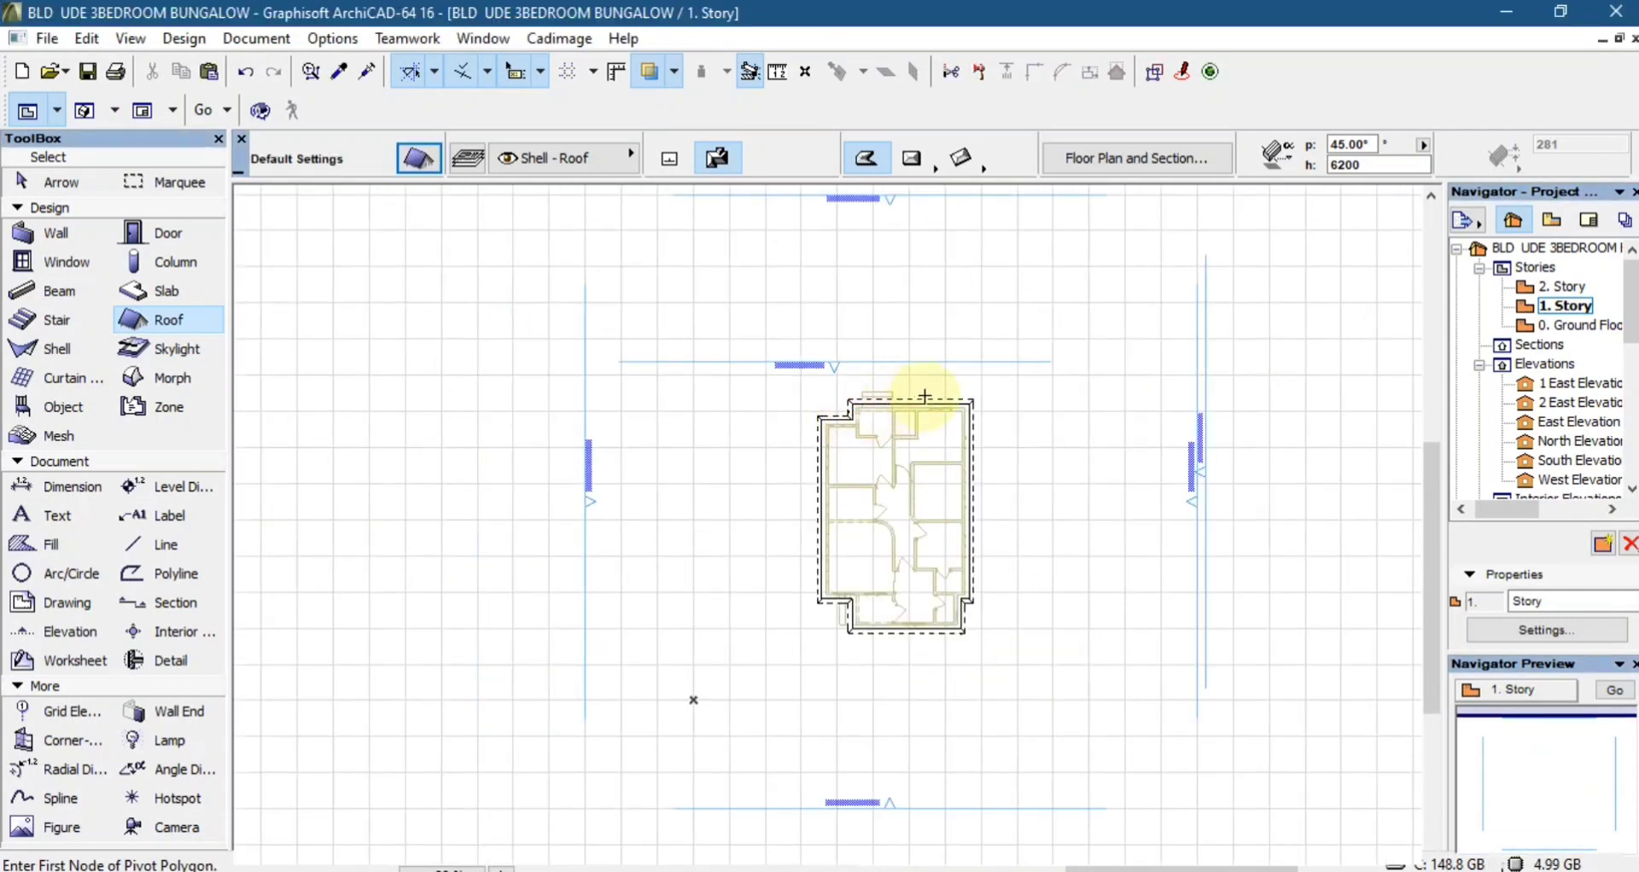
pyautogui.scroll(4, 970, 366)
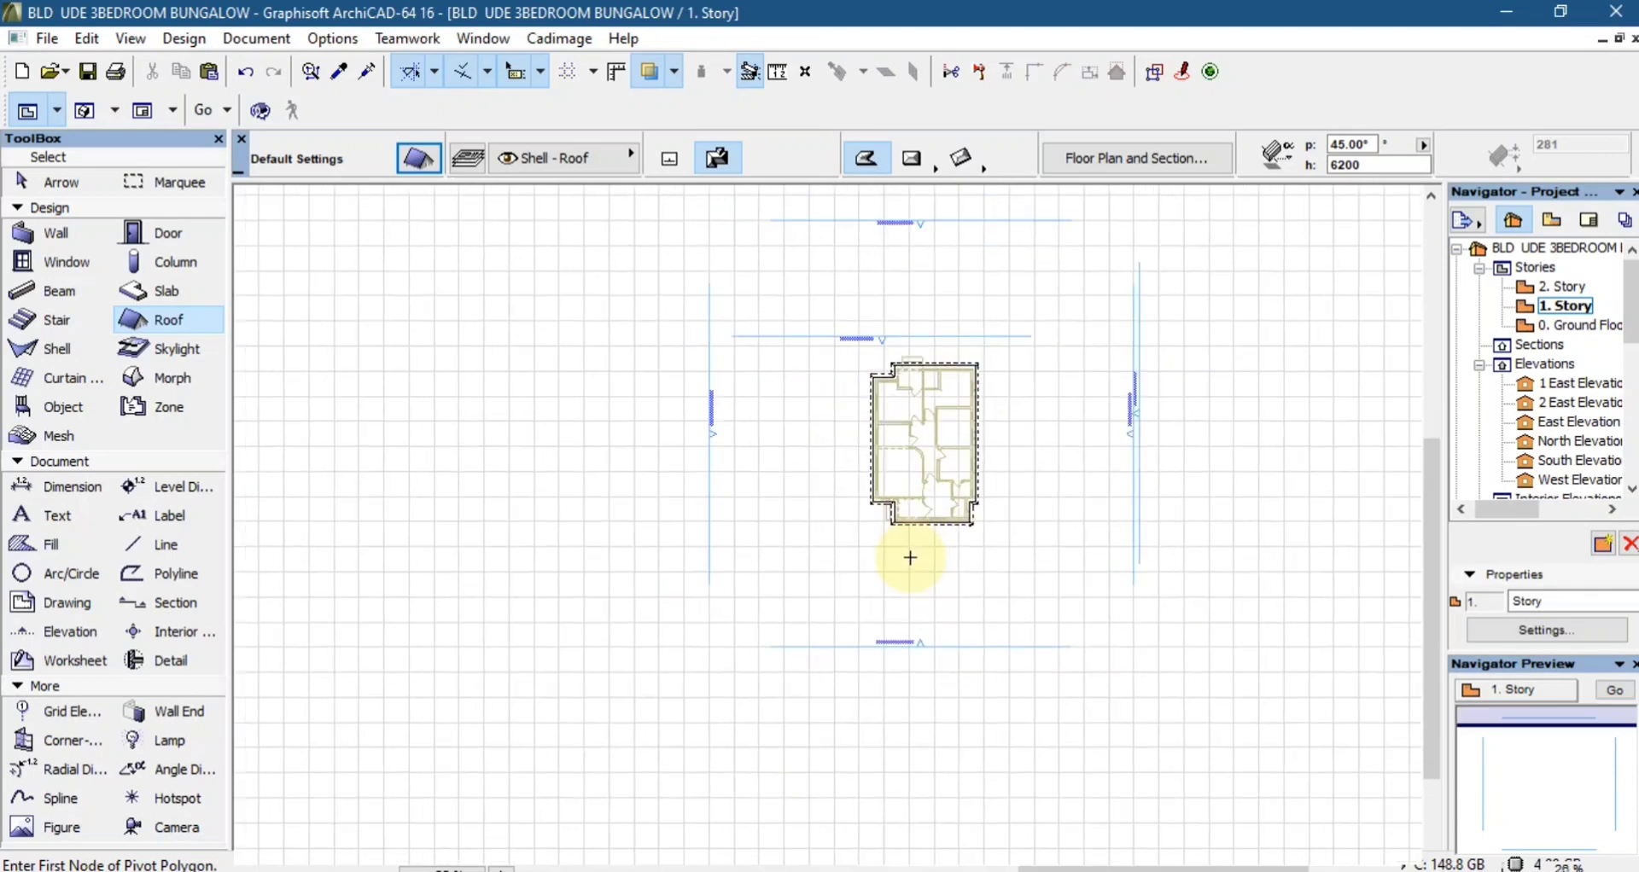
pyautogui.keyDown('shift'); pyautogui.click(945, 727); pyautogui.keyUp('shift')
pyautogui.keyDown('shift'); pyautogui.click(896, 637); pyautogui.keyUp('shift')
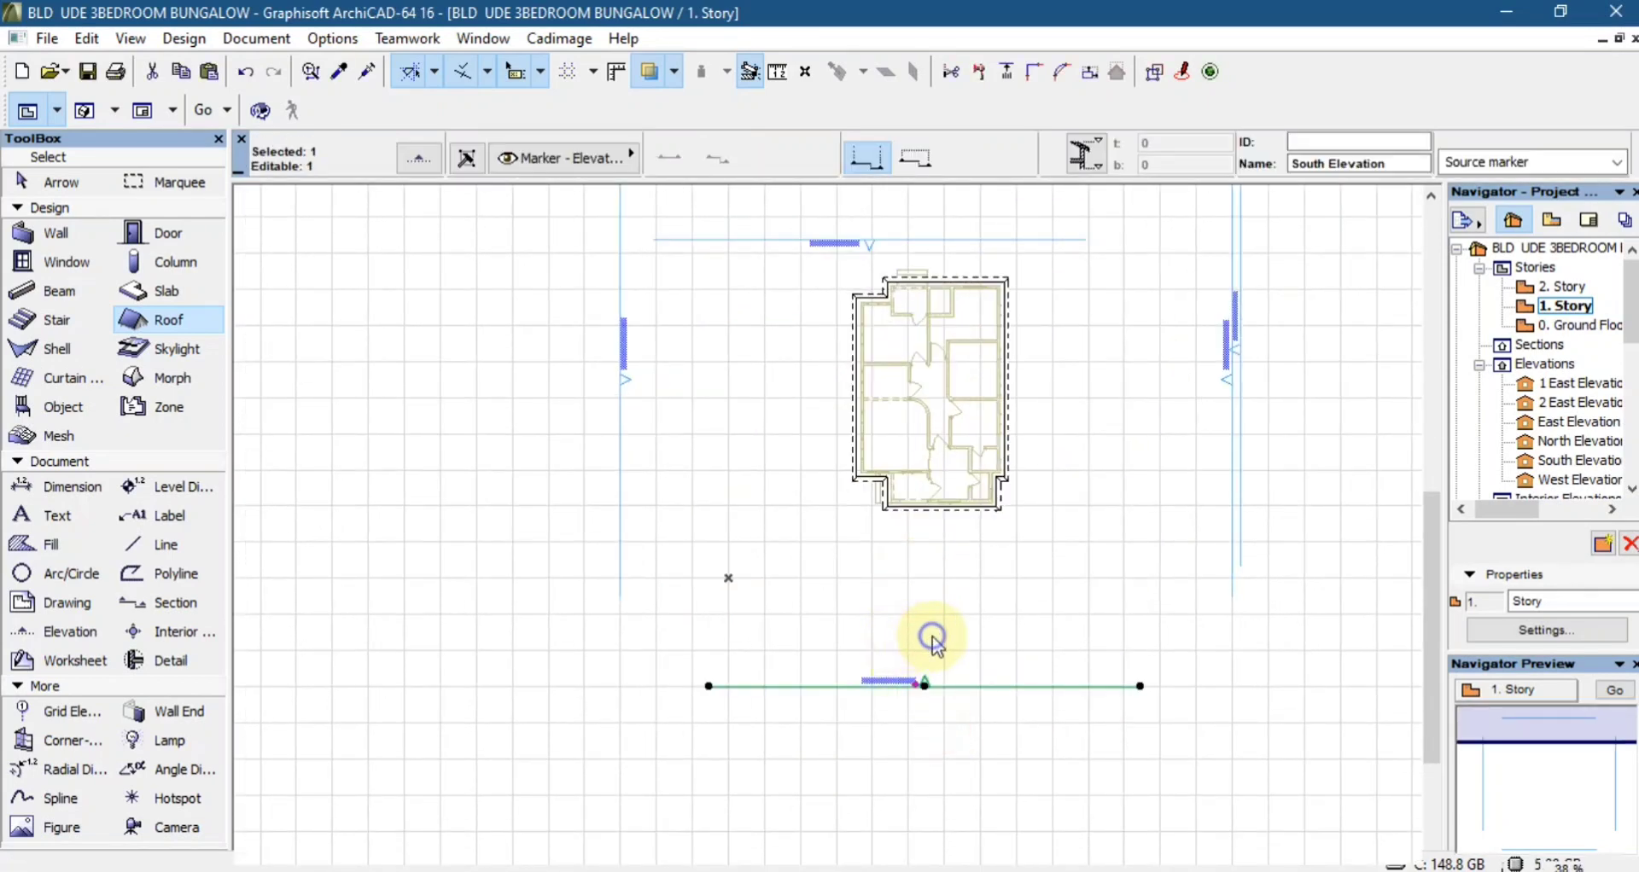
pyautogui.rightClick(932, 637)
pyautogui.click(1039, 92)
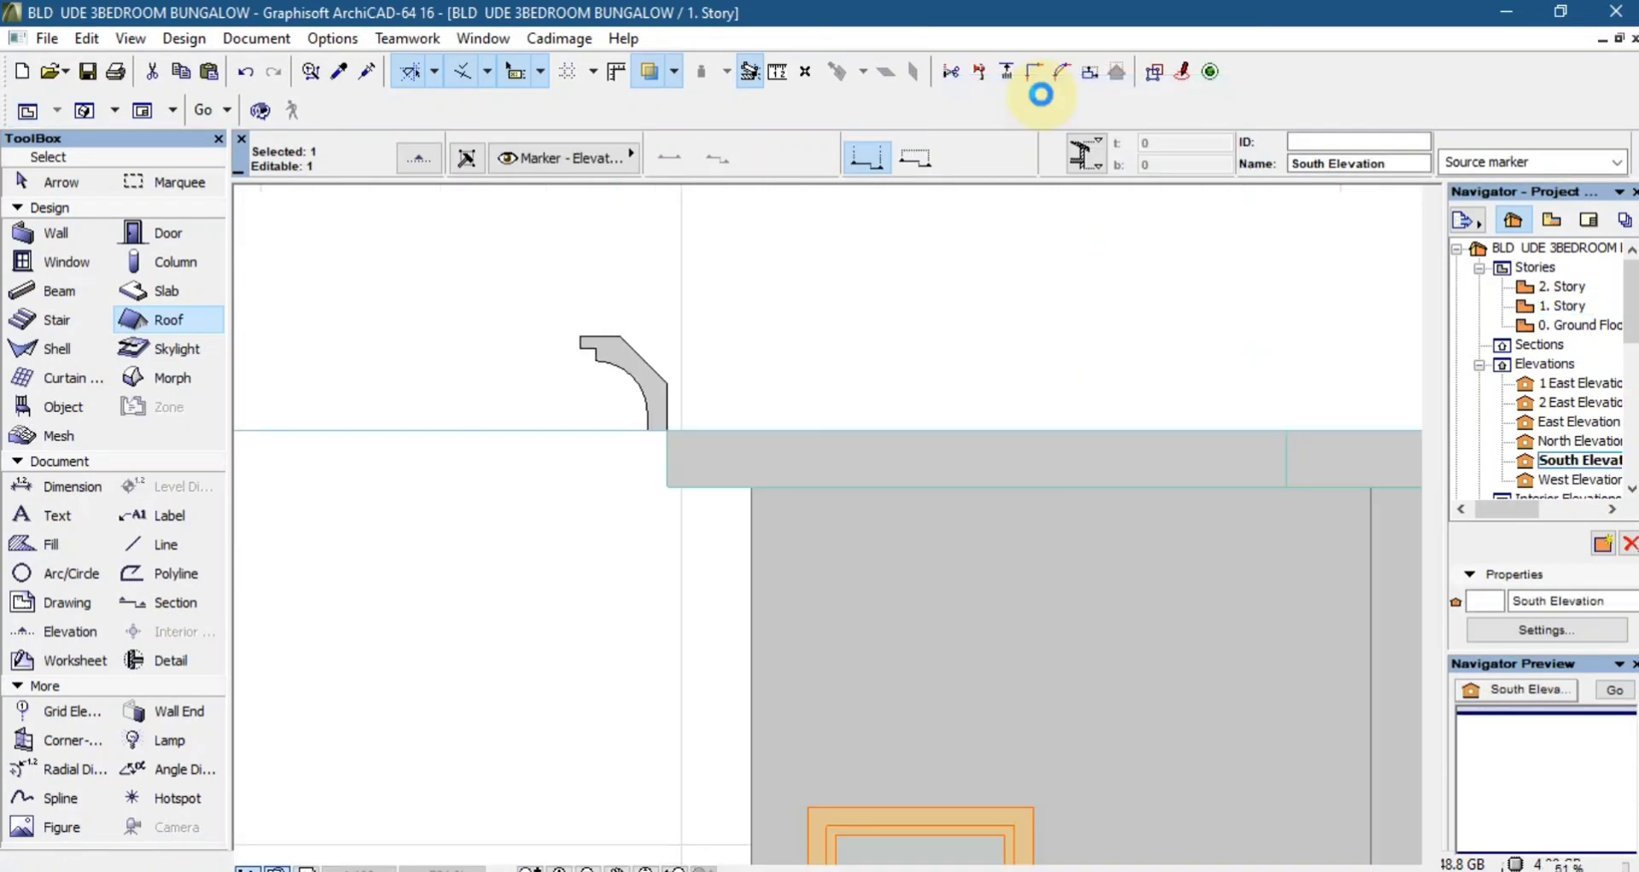
# - Select the roof in the South Elevation and move it straight down so its right eaves corner rests on the crown molding's outer top corner
pyautogui.scroll(4, 926, 518)
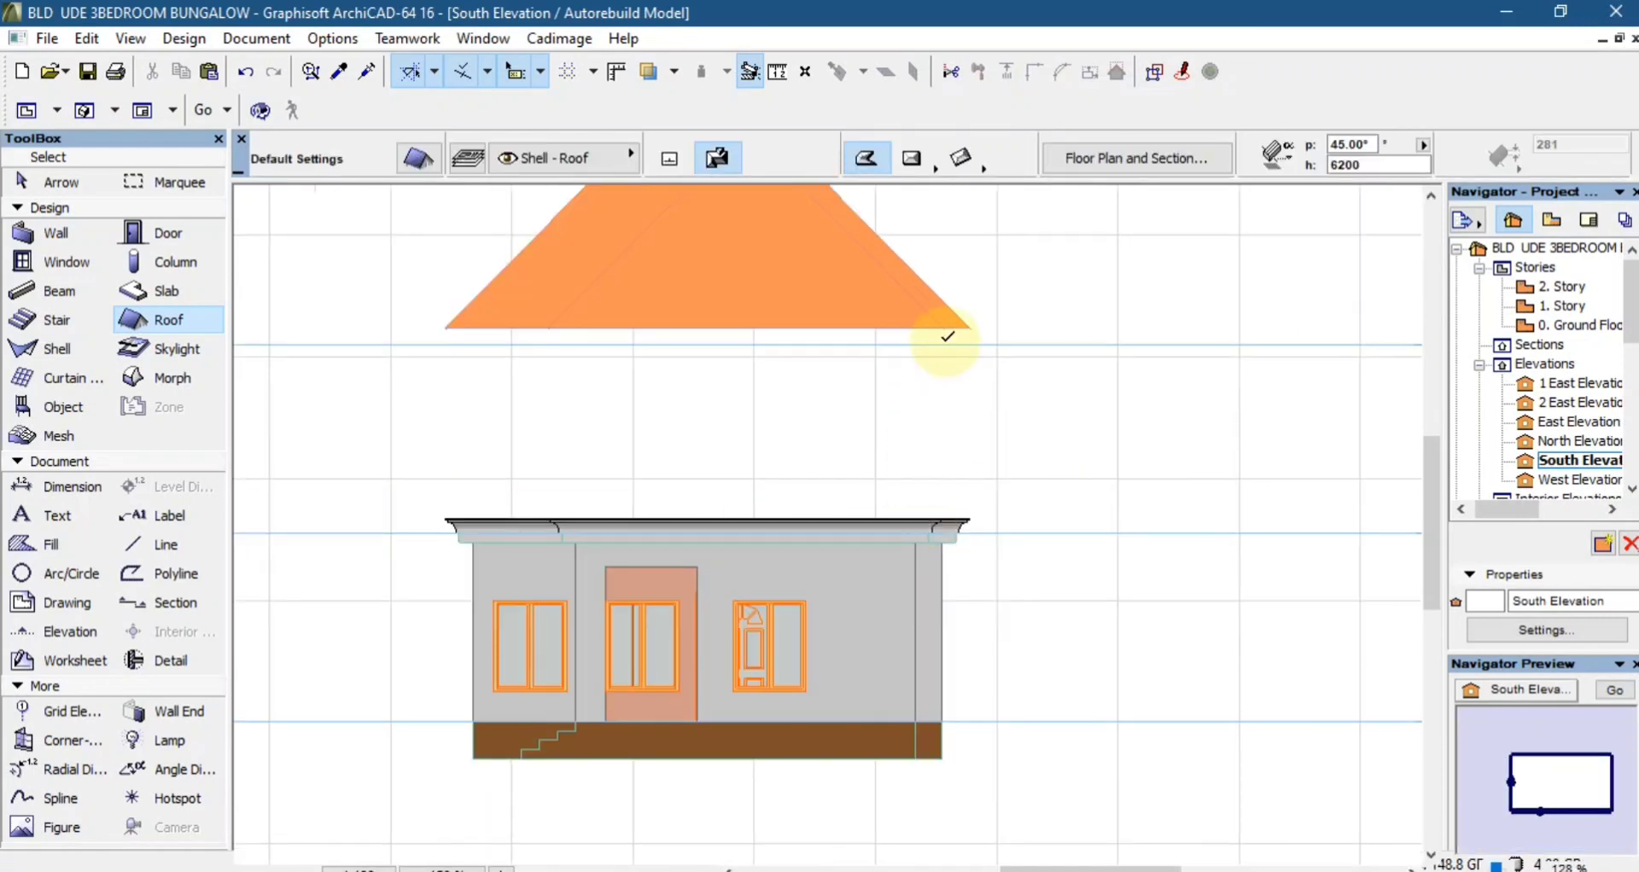
pyautogui.scroll(2, 948, 339)
pyautogui.click(981, 327)
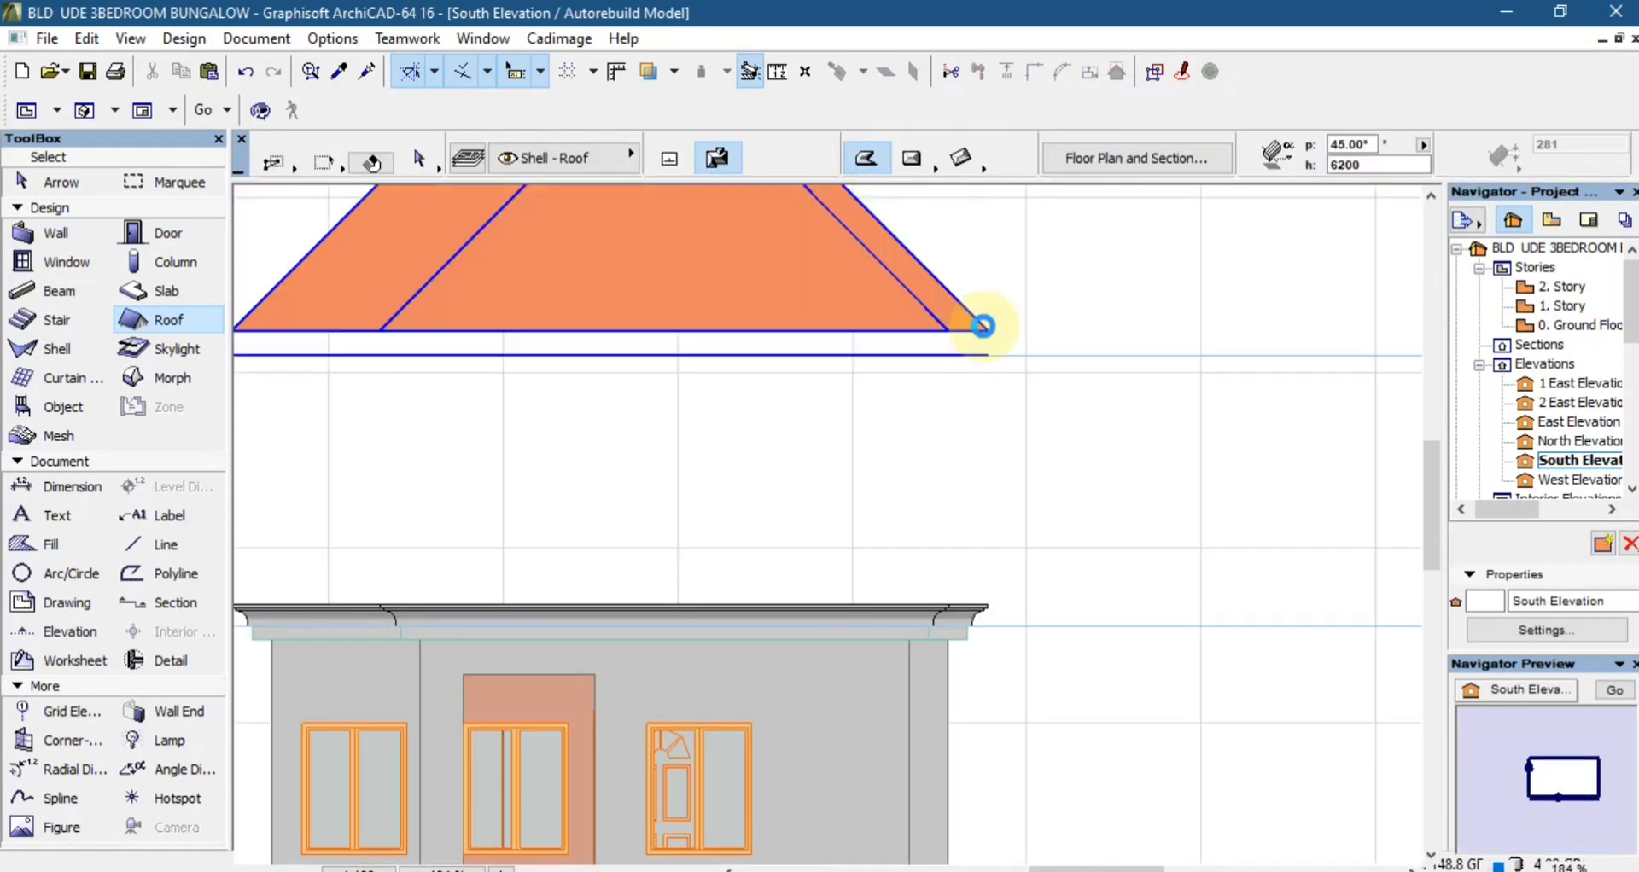
pyautogui.click(988, 330)
pyautogui.scroll(2, 988, 325)
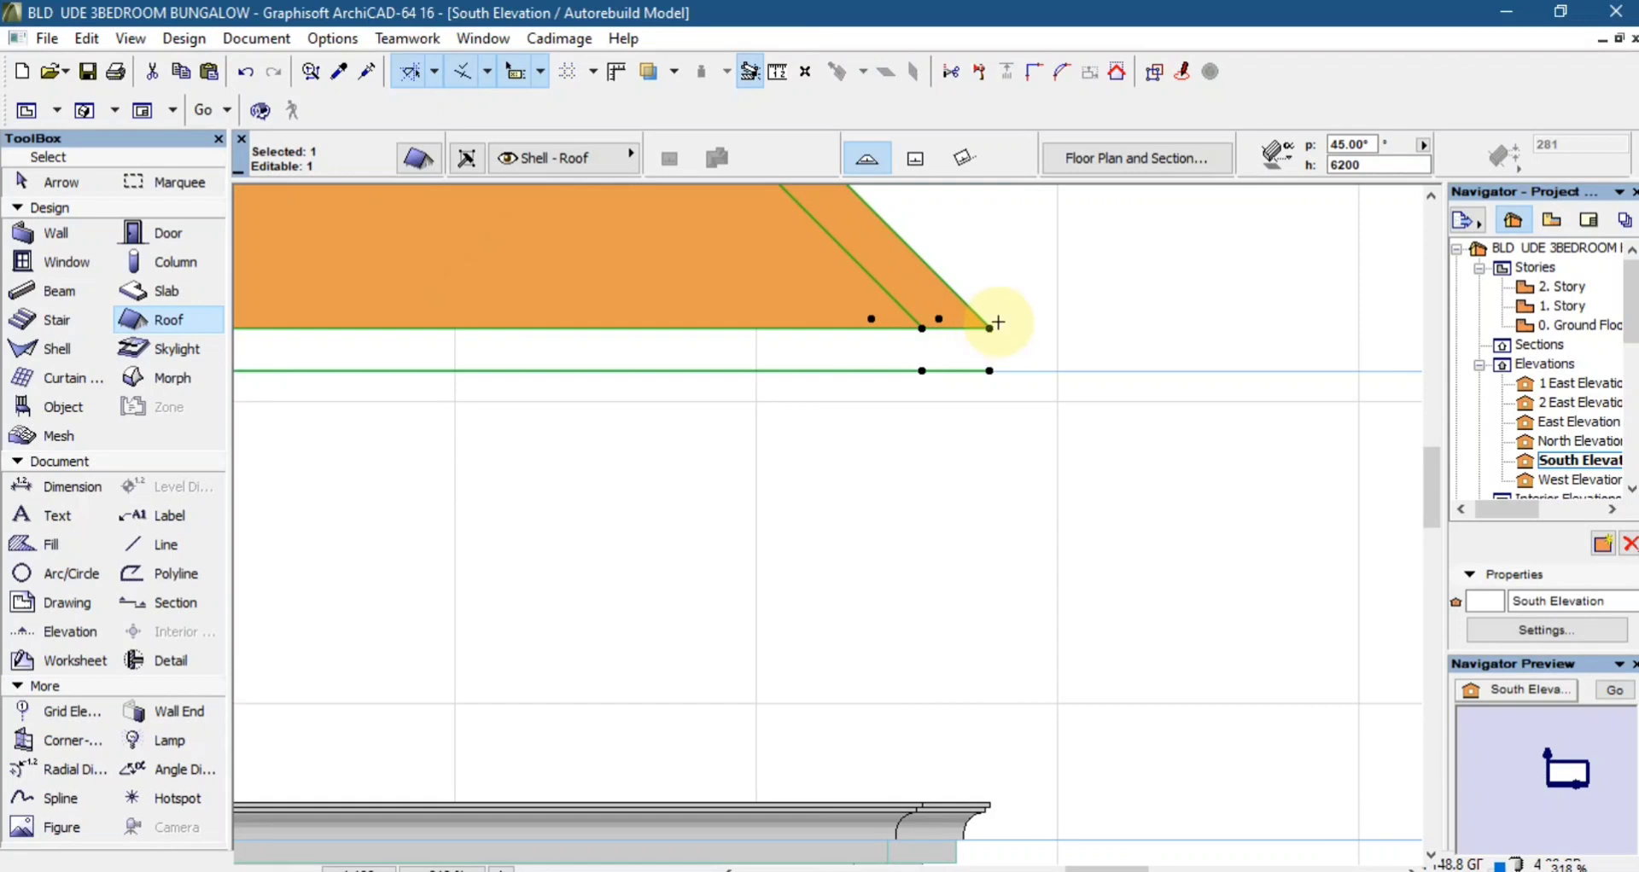
pyautogui.hotkey('ctrl', 'd')
pyautogui.click(989, 328)
pyautogui.scroll(-1, 988, 364)
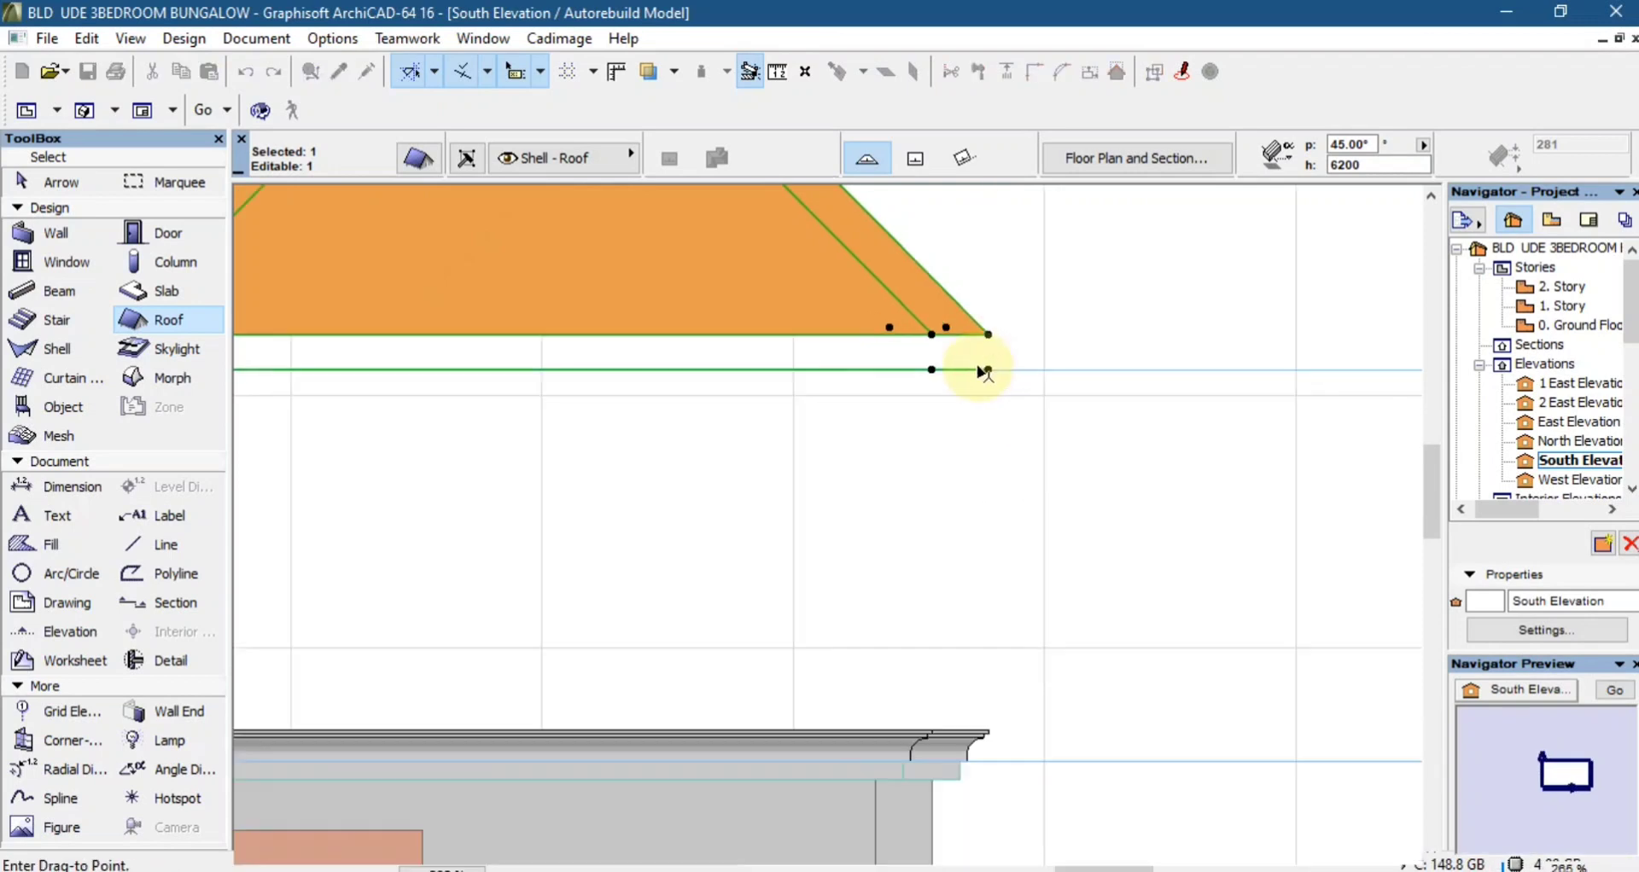
pyautogui.scroll(-3, 984, 371)
pyautogui.scroll(8, 980, 608)
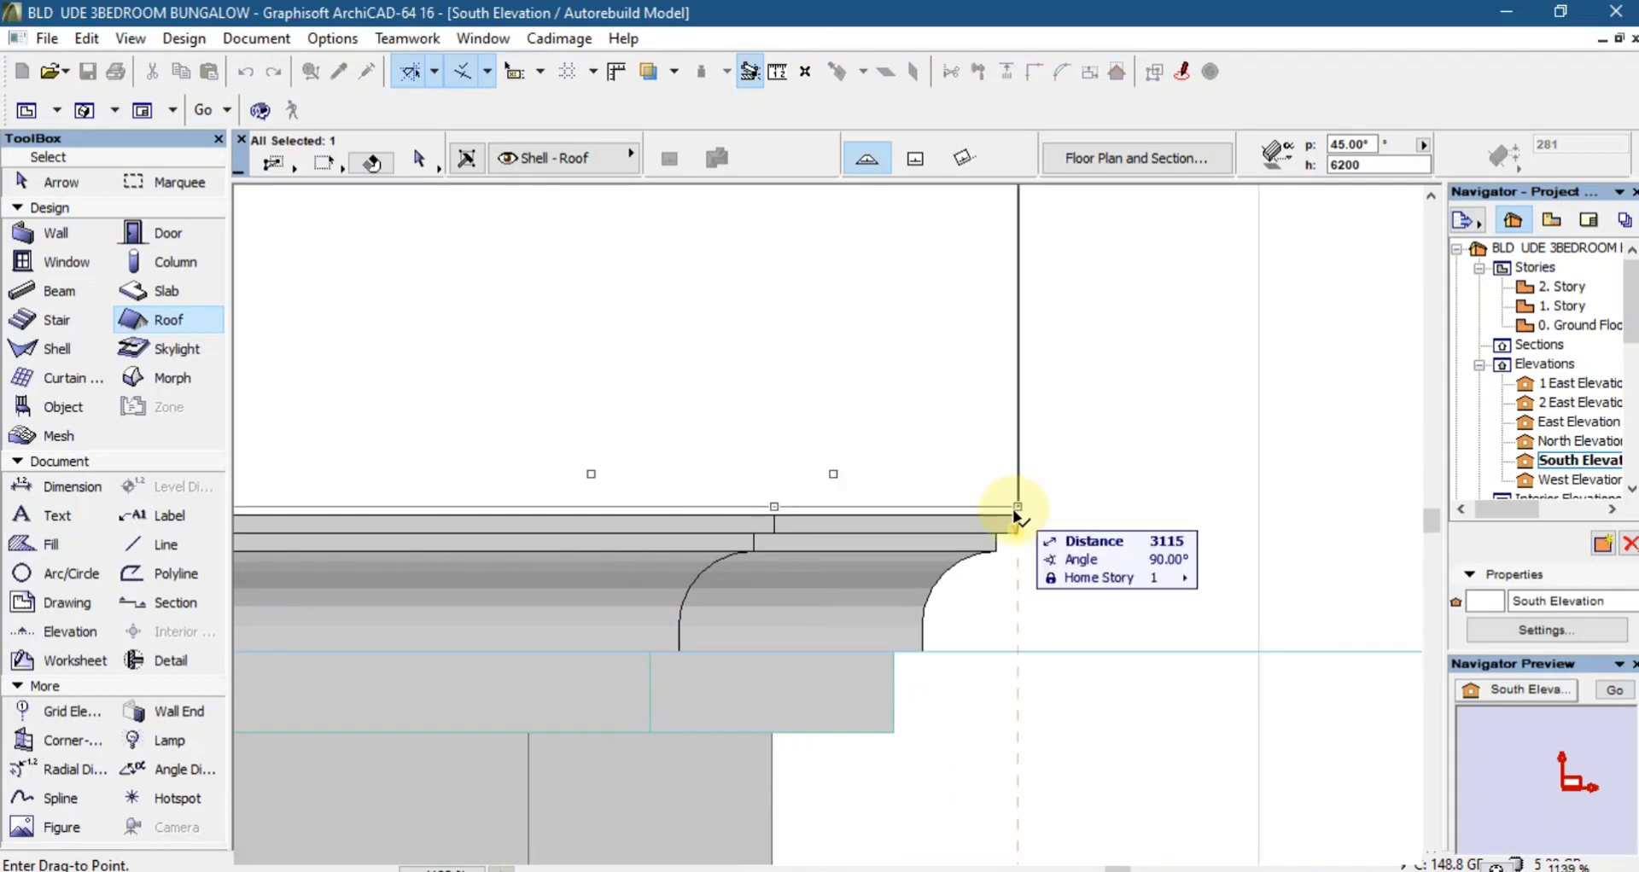
pyautogui.click(1017, 509)
pyautogui.scroll(-6, 1114, 559)
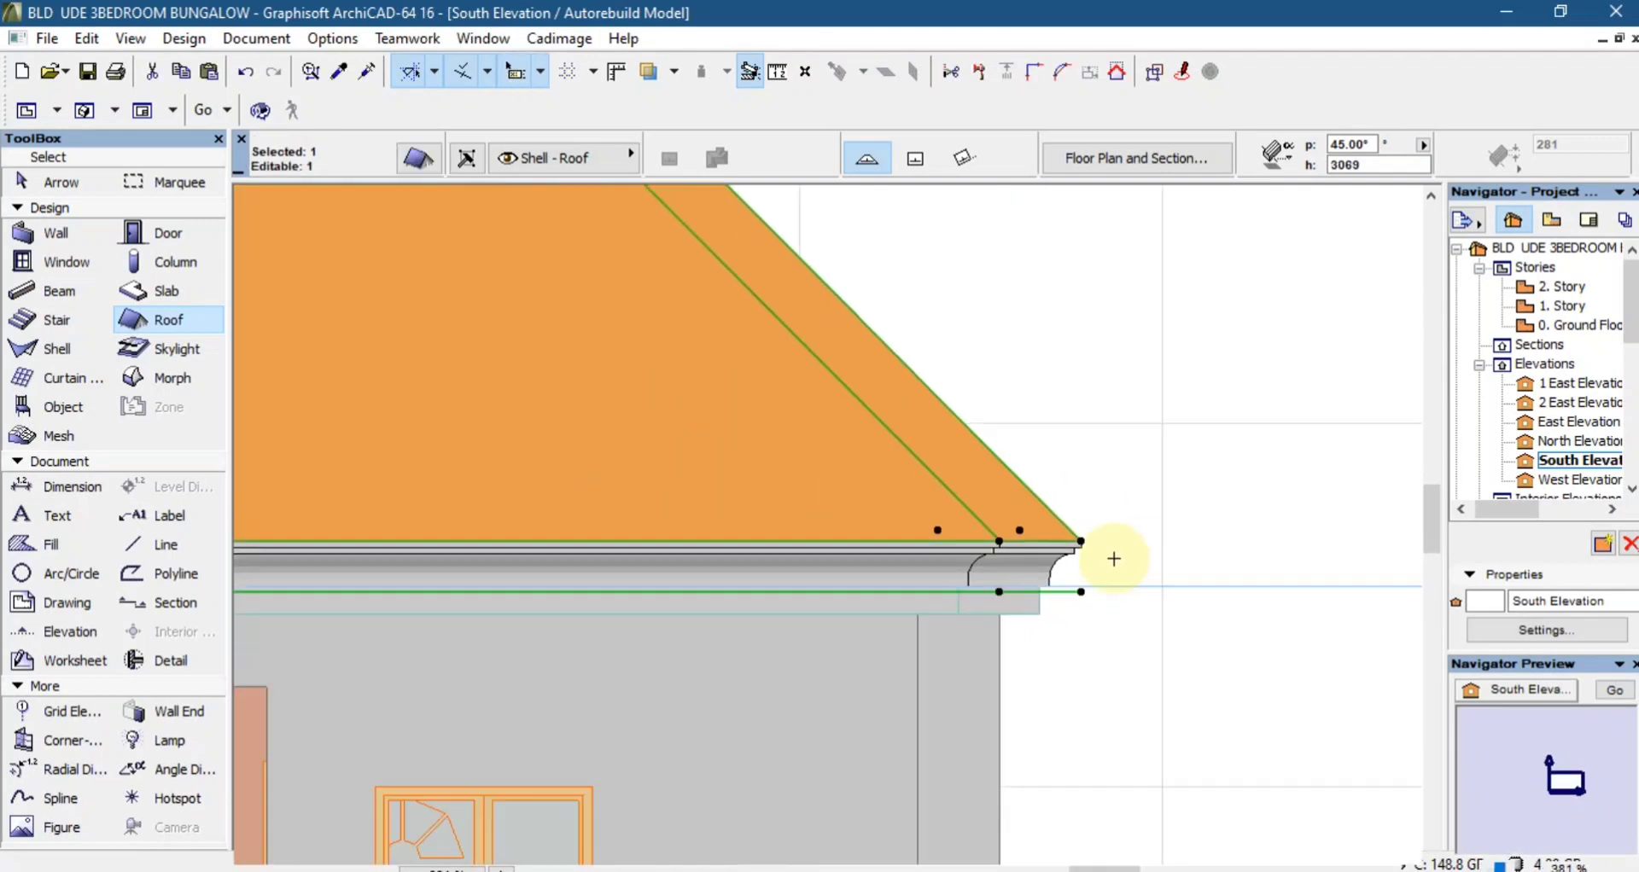
pyautogui.scroll(-5, 1114, 559)
pyautogui.press('Escape')
pyautogui.scroll(-3, 1079, 586)
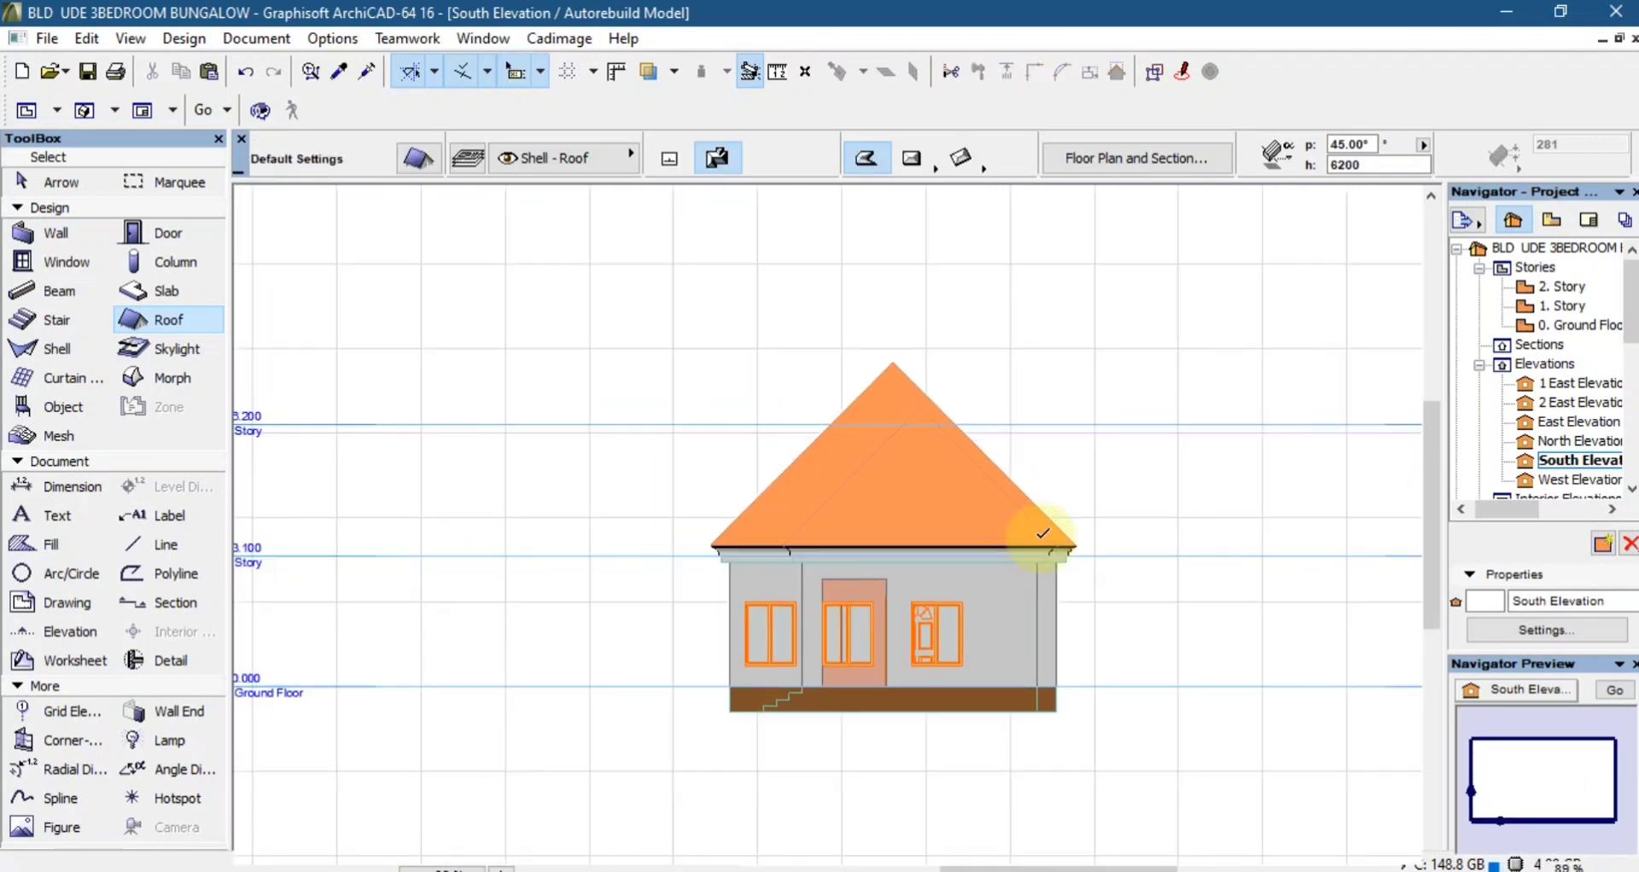
# - Show the entire bungalow model in the 3D window
pyautogui.scroll(4, 1065, 677)
pyautogui.rightClick(1157, 607)
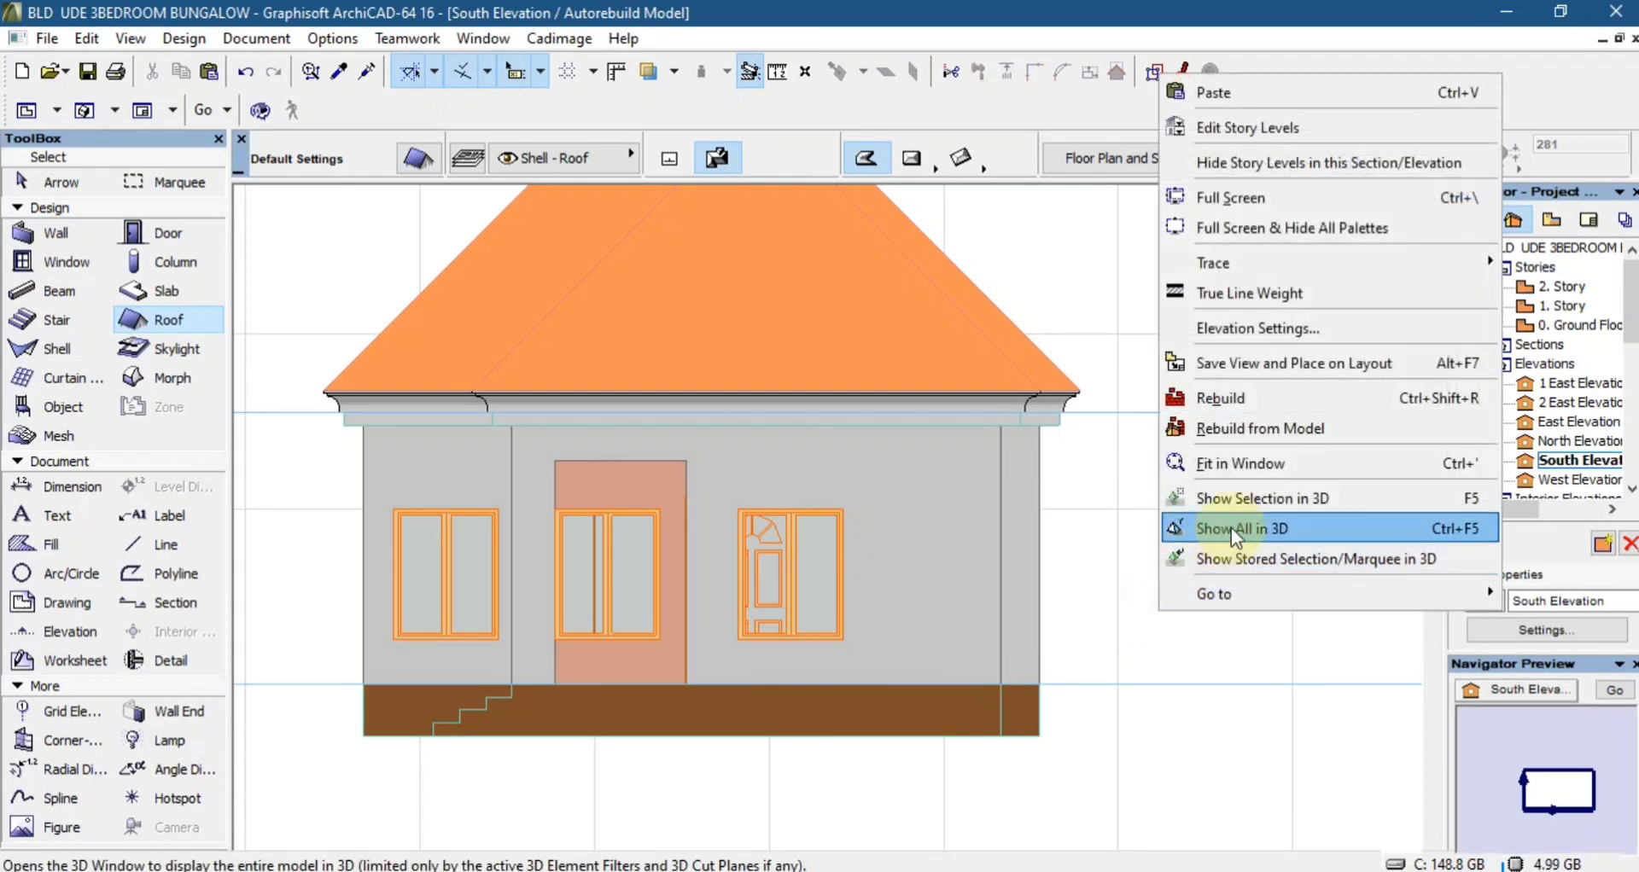
pyautogui.click(1231, 529)
# - Examine from several sides in 3D how the roof planes and eaves sit on the crown molding
pyautogui.scroll(-4, 895, 627)
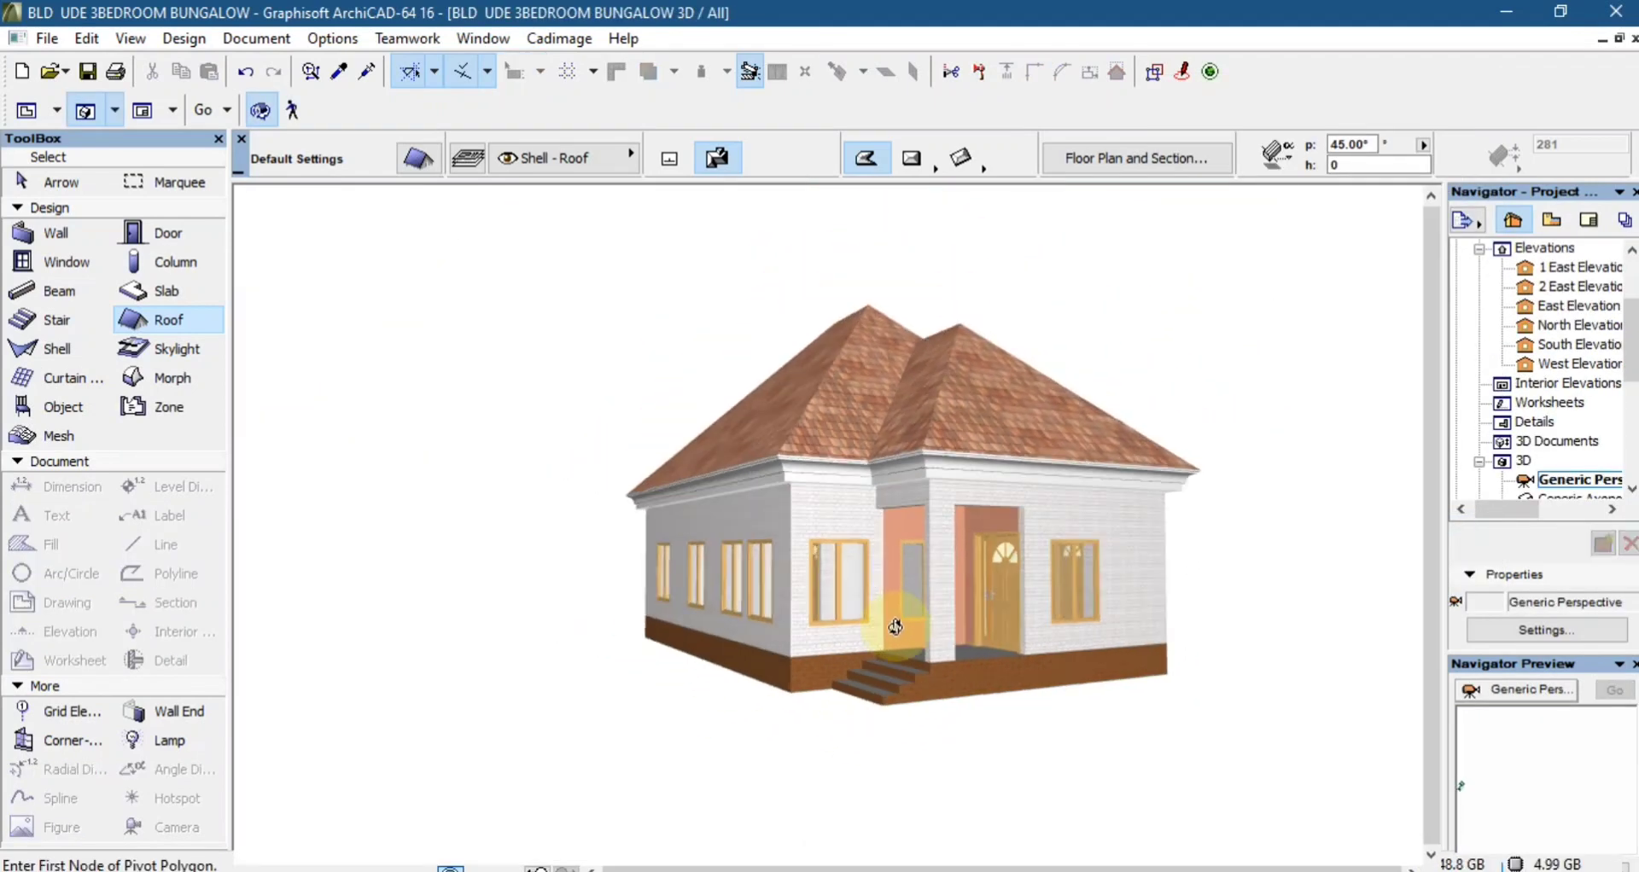
pyautogui.scroll(-1, 895, 627)
pyautogui.scroll(2, 941, 440)
pyautogui.moveTo(877, 505); pyautogui.dragTo(1081, 505)
pyautogui.moveTo(556, 593); pyautogui.dragTo(1006, 560)
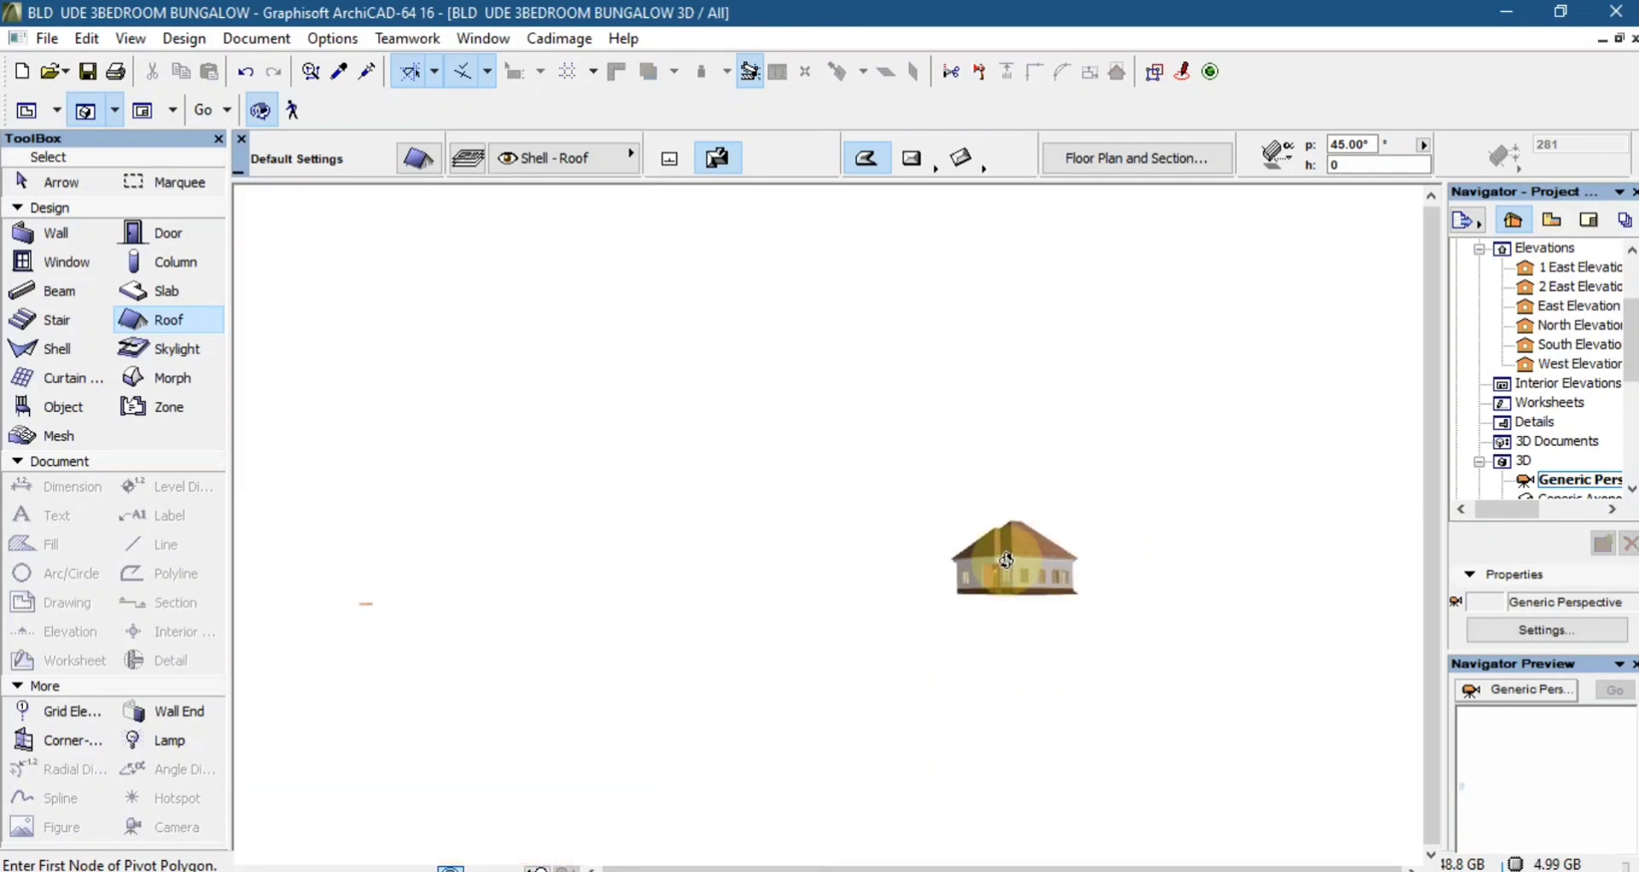
pyautogui.scroll(6, 1006, 560)
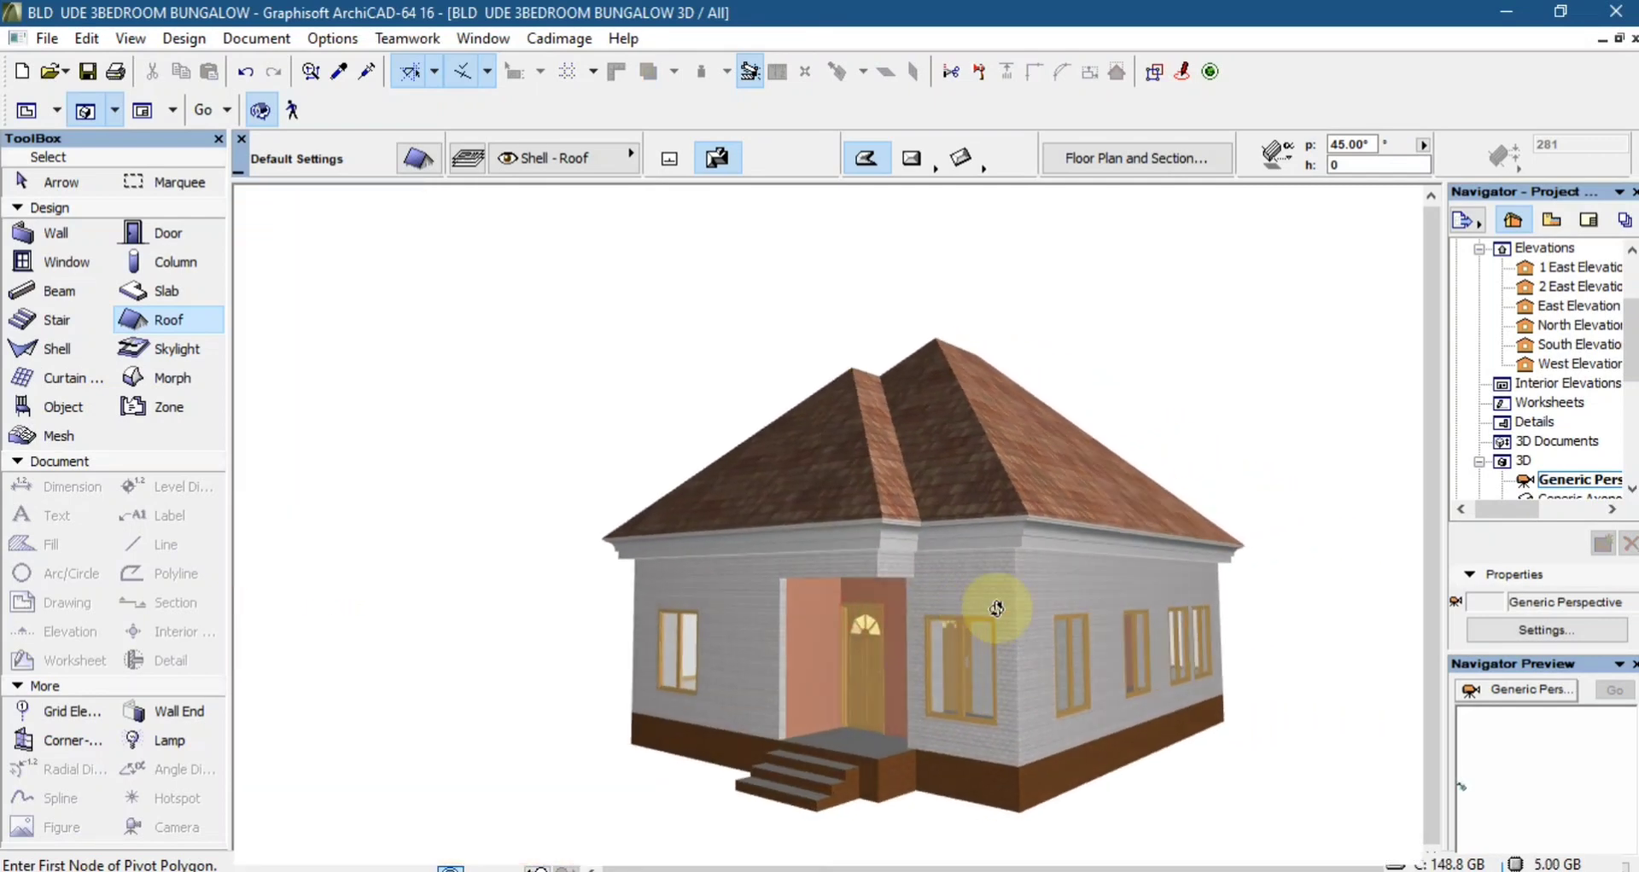
pyautogui.moveTo(633, 663); pyautogui.dragTo(952, 662)
pyautogui.moveTo(683, 673); pyautogui.dragTo(640, 630)
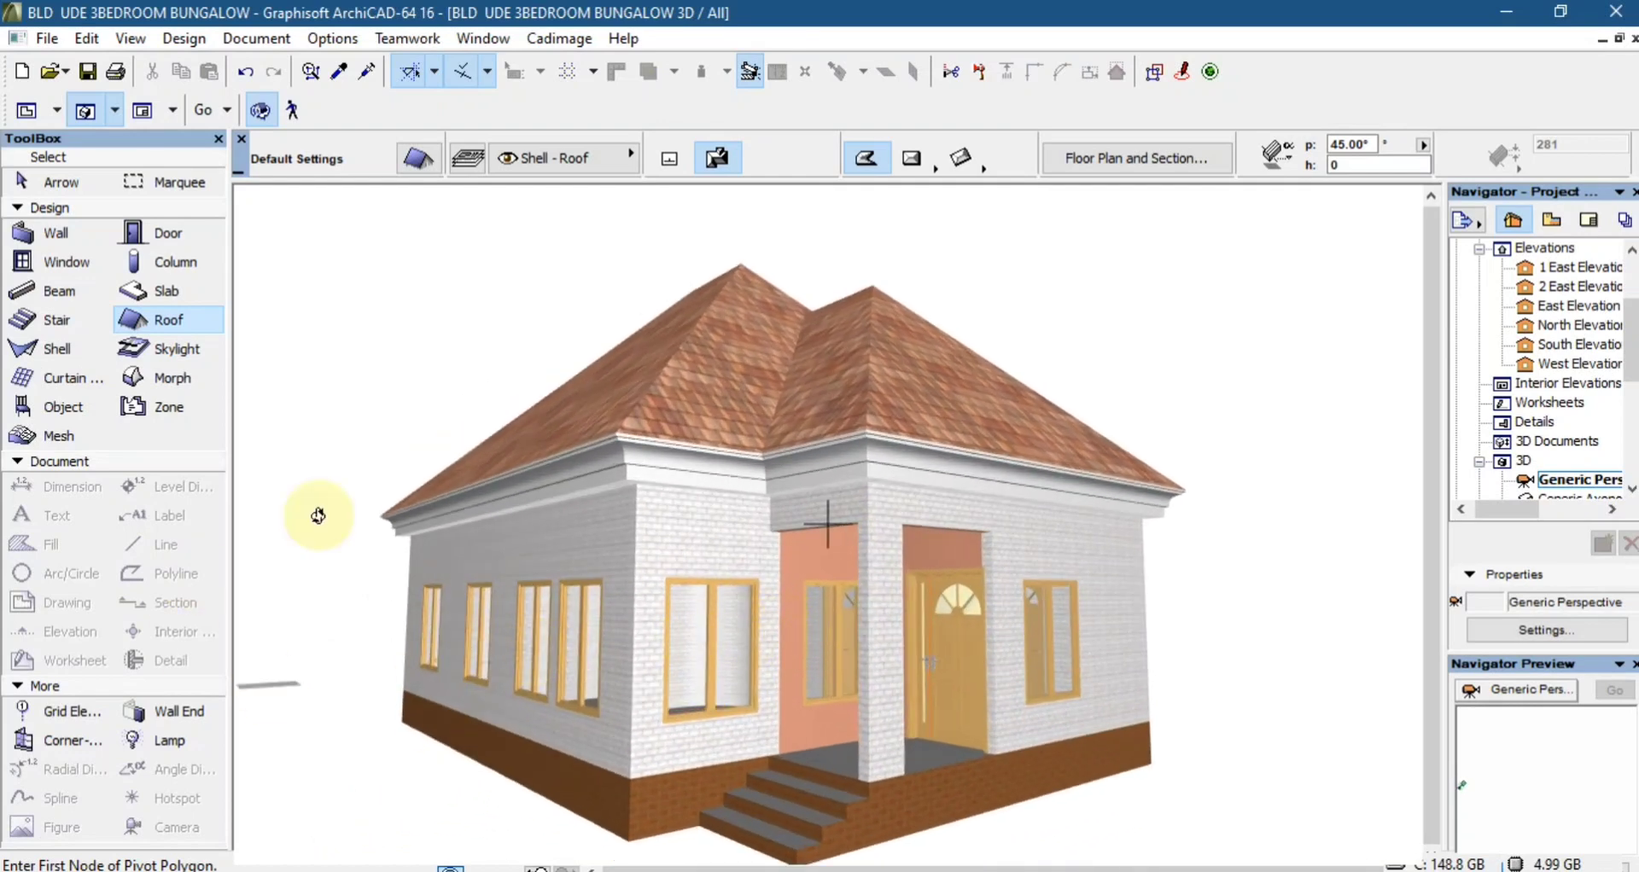
pyautogui.moveTo(888, 412); pyautogui.dragTo(712, 486)
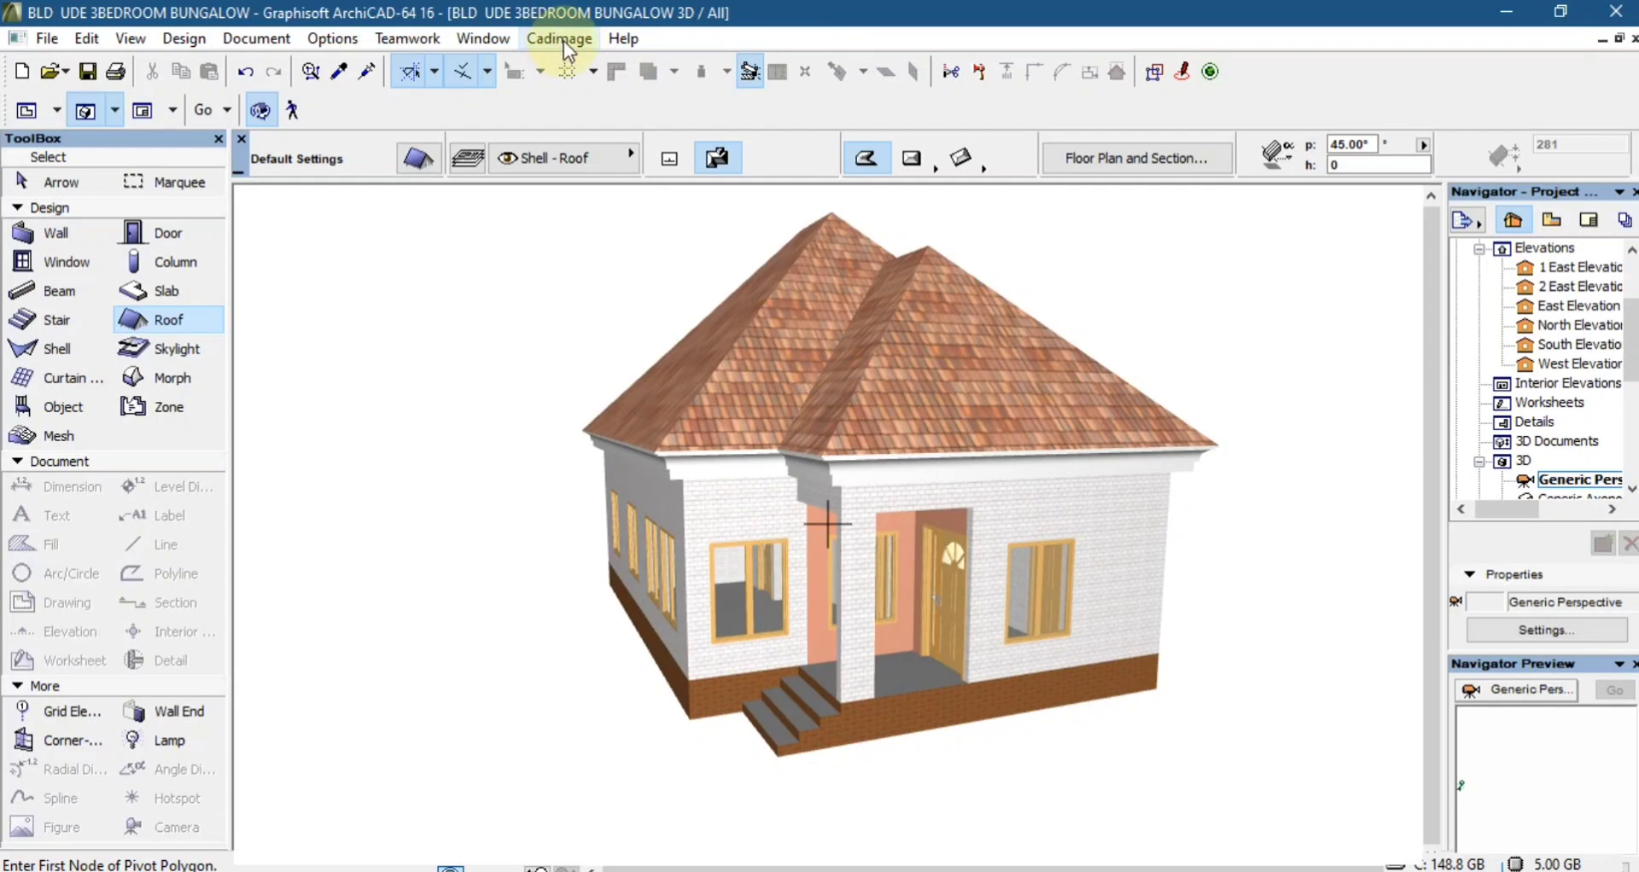
pyautogui.moveTo(739, 463); pyautogui.dragTo(835, 388)
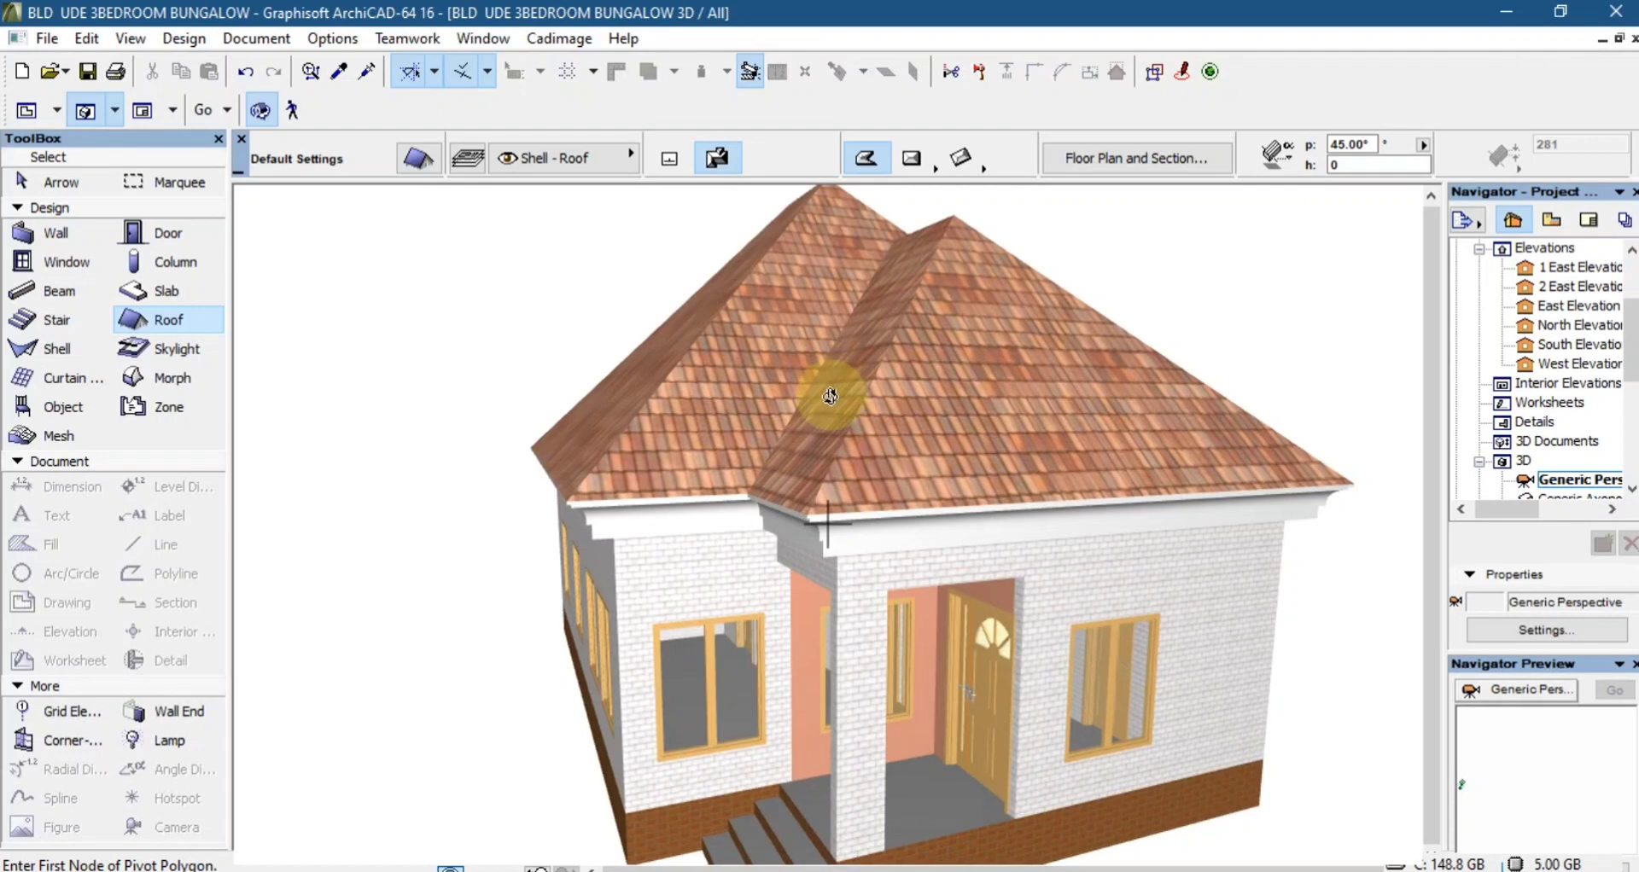
pyautogui.moveTo(823, 400); pyautogui.dragTo(774, 397)
pyautogui.scroll(3, 1536, 427)
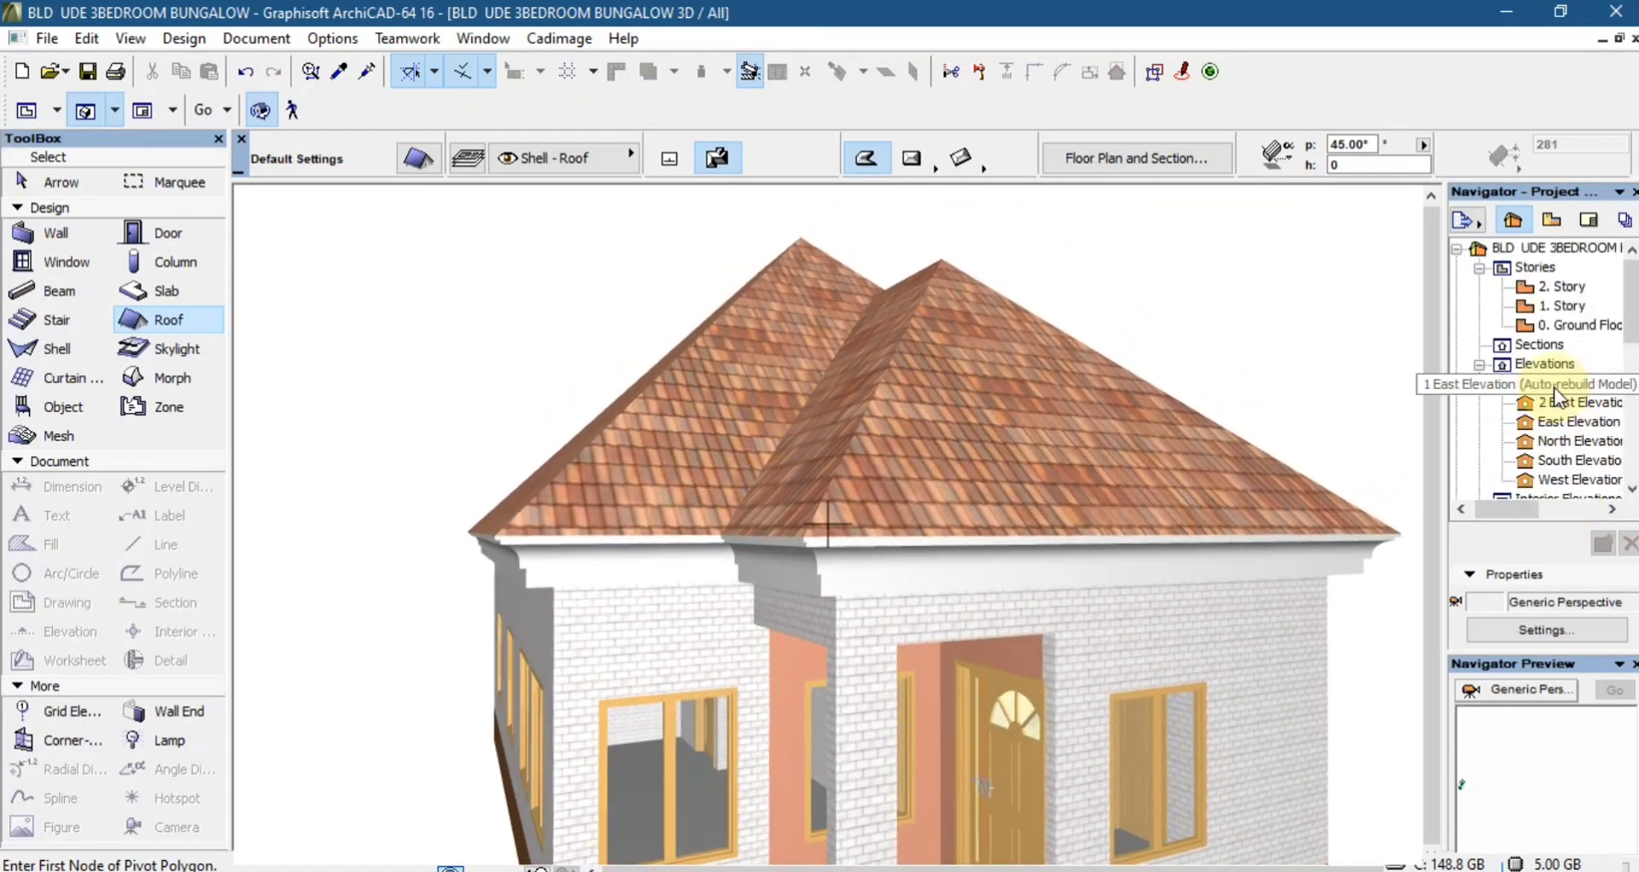
# - Return to the 1. Story floor plan, clear the elevation marker selection and select the multi-plane roof
pyautogui.doubleClick(1570, 306)
pyautogui.scroll(3, 1015, 358)
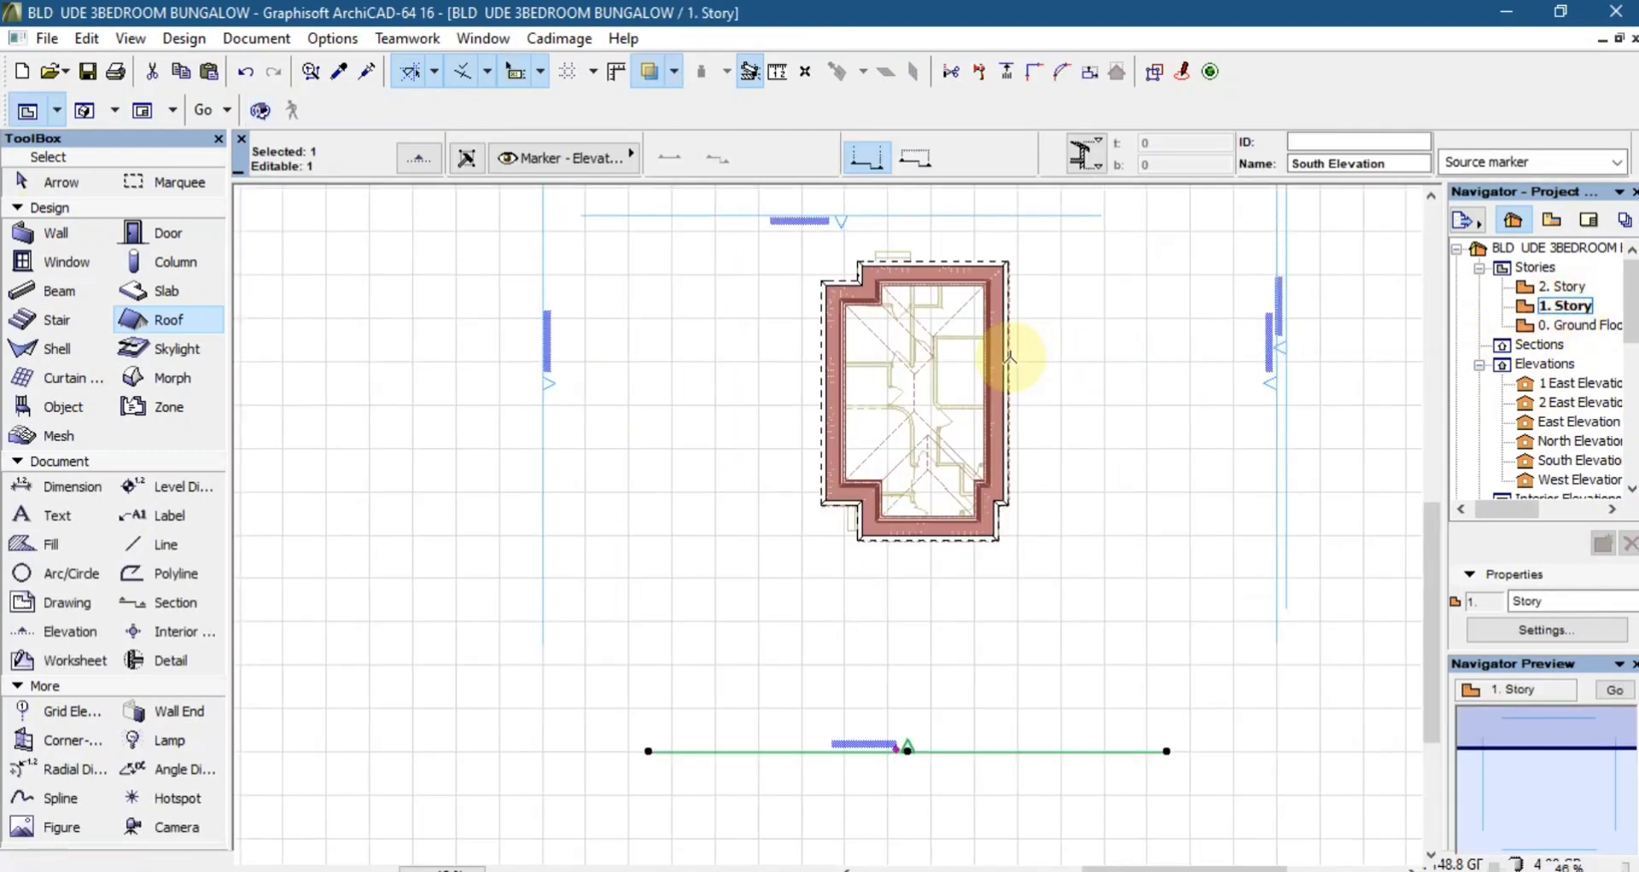
pyautogui.press('Escape')
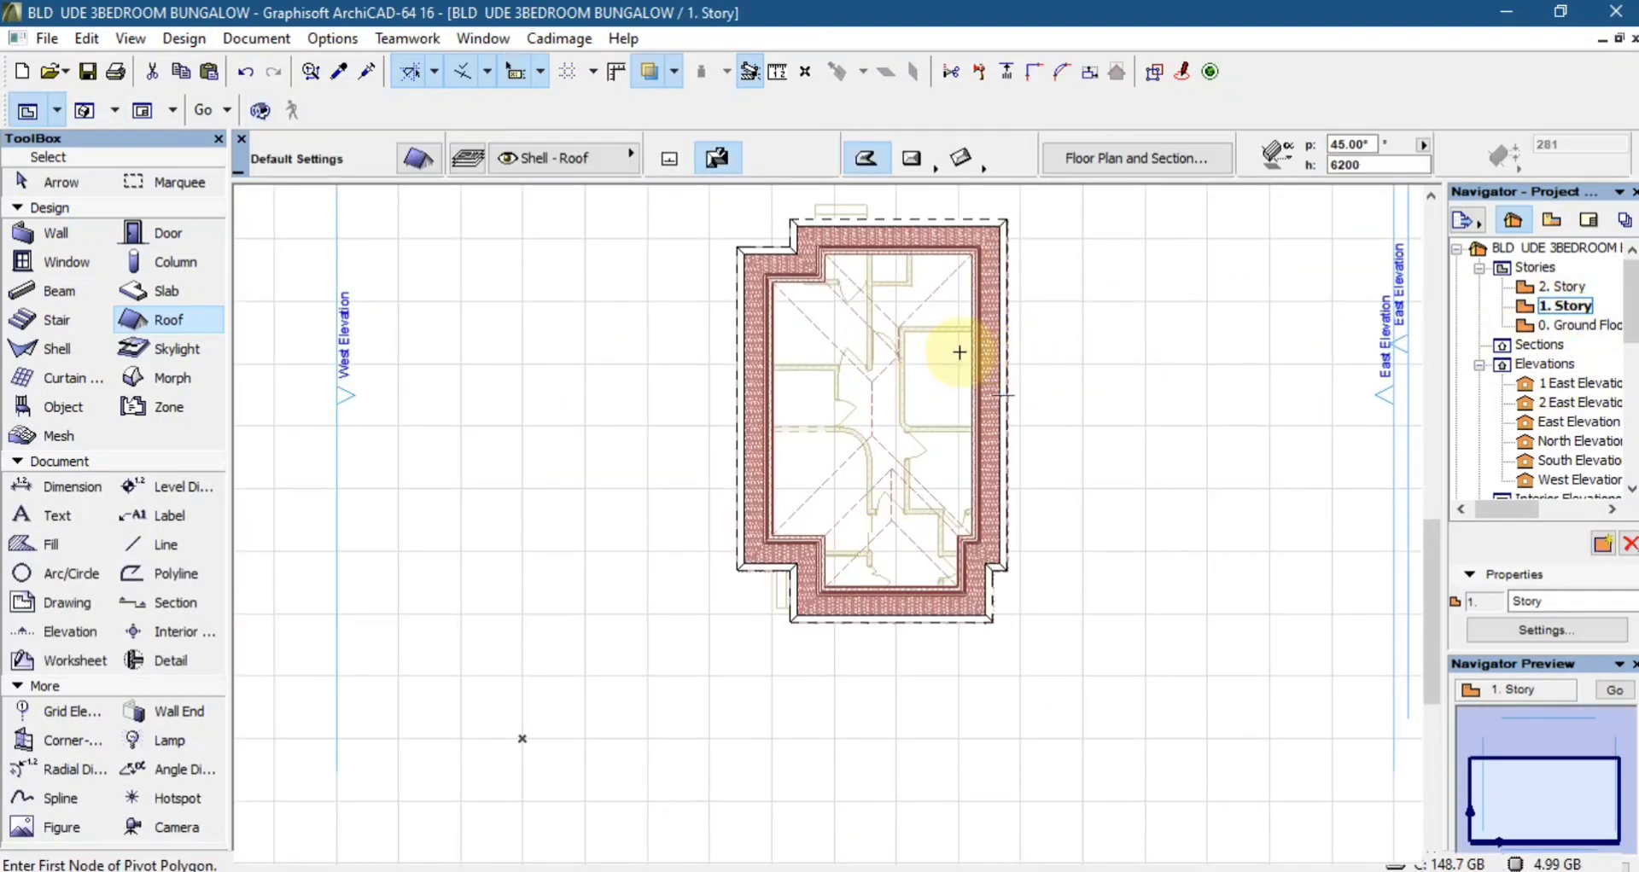
pyautogui.keyDown('shift'); pyautogui.click(899, 398); pyautogui.keyUp('shift')
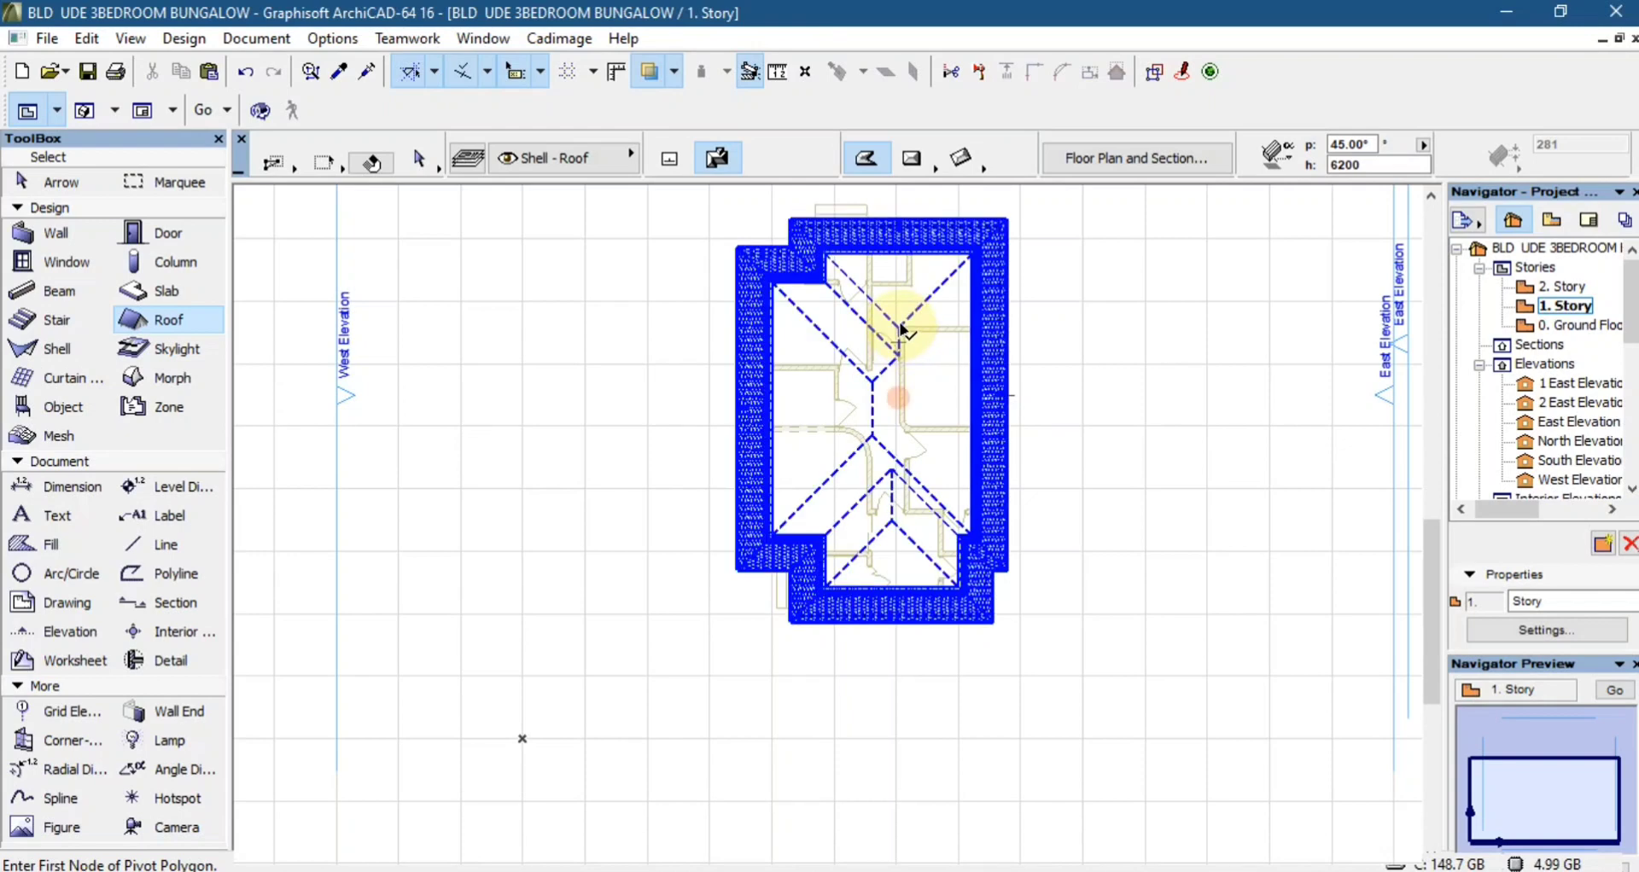
pyautogui.keyDown('shift'); pyautogui.click(901, 330); pyautogui.keyUp('shift')
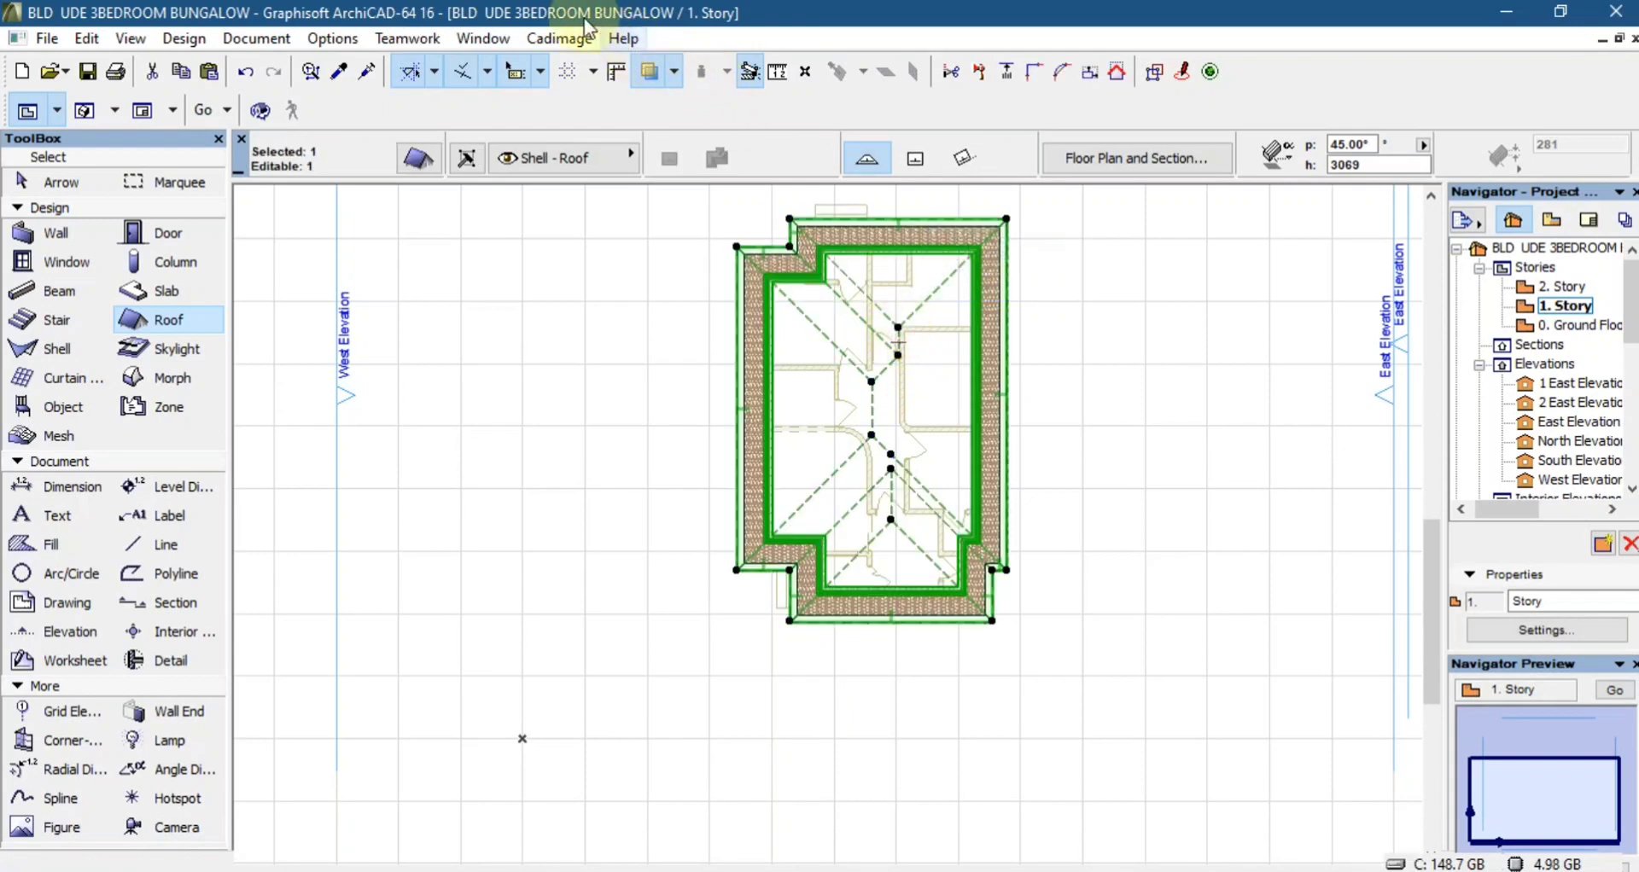
# - Start a Cadimage roof covering for the selected roof, choosing Shingles as the cladding type with a thickness of 35
pyautogui.click(572, 43)
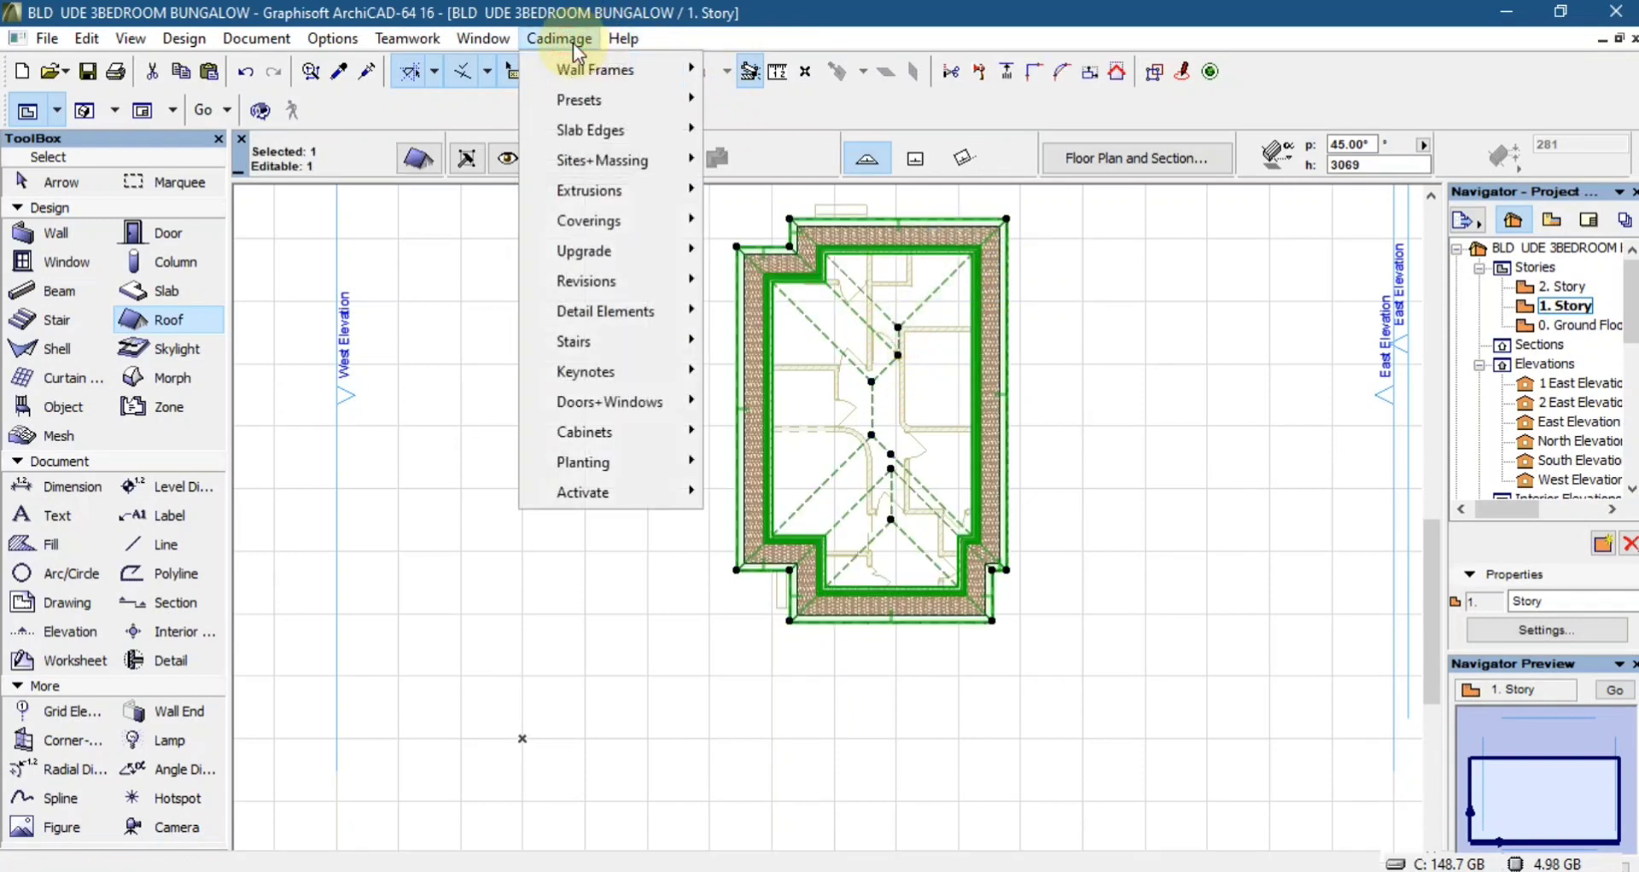
pyautogui.moveTo(628, 219)
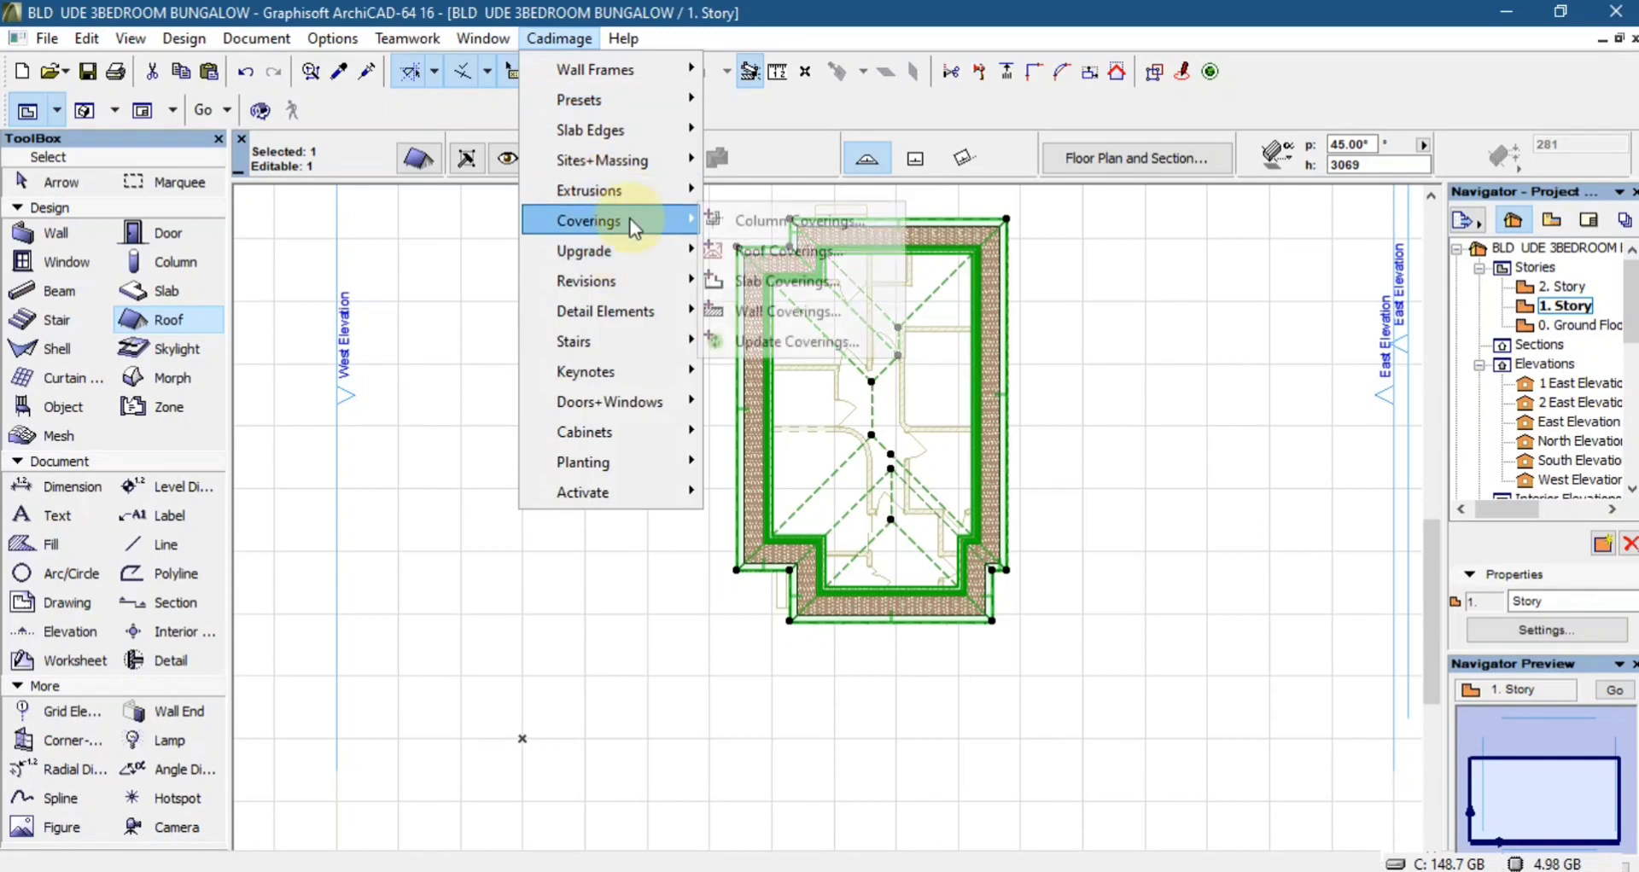
pyautogui.click(782, 253)
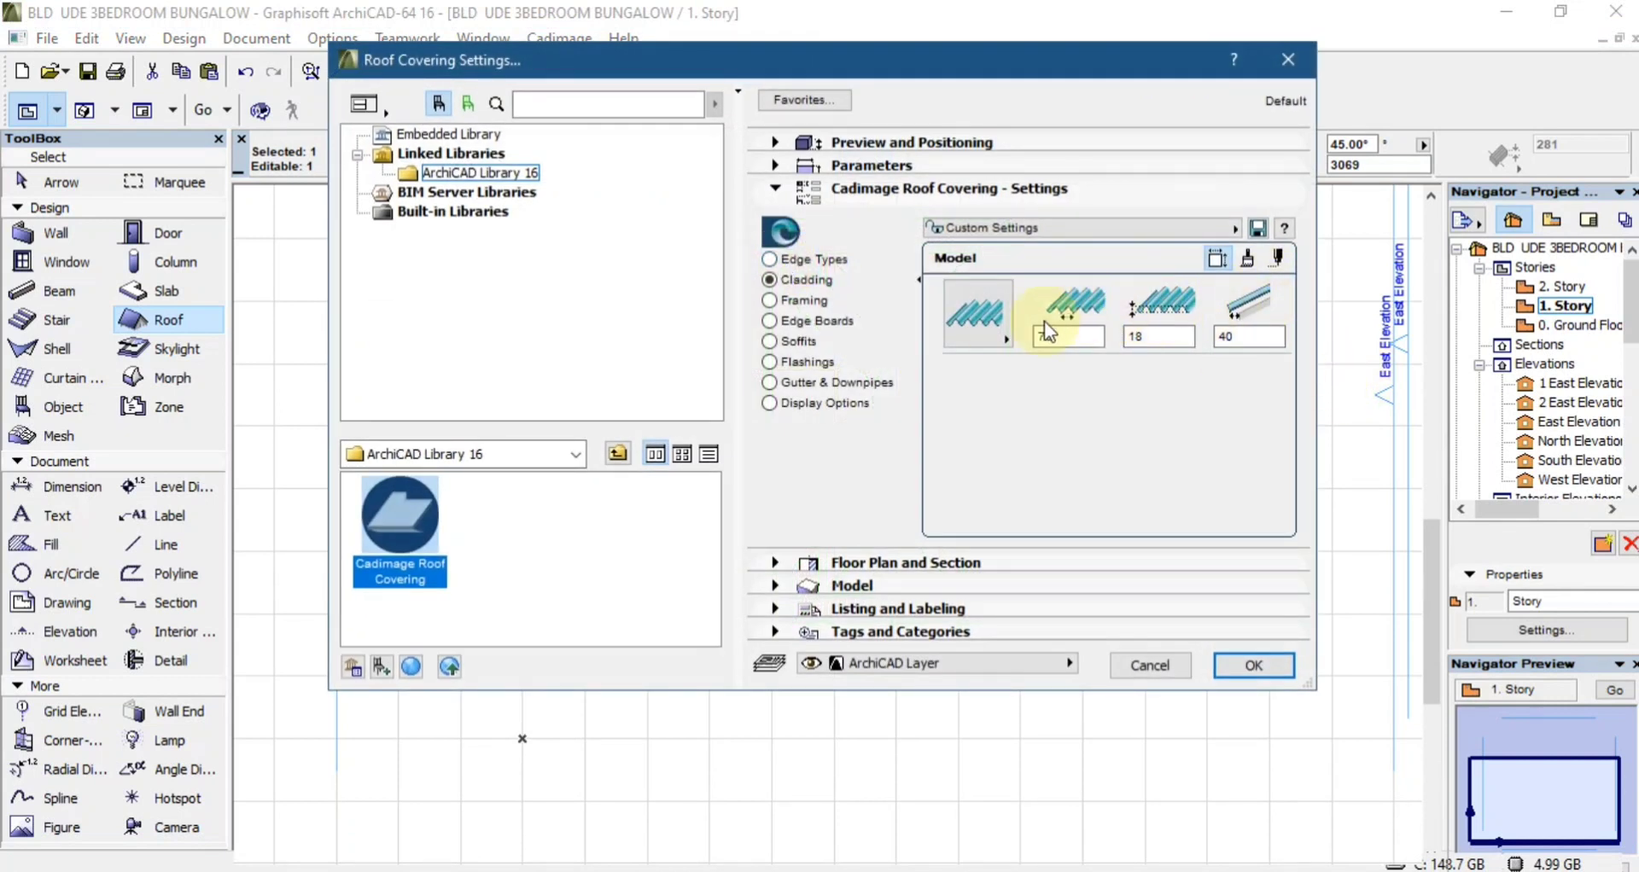
pyautogui.click(979, 331)
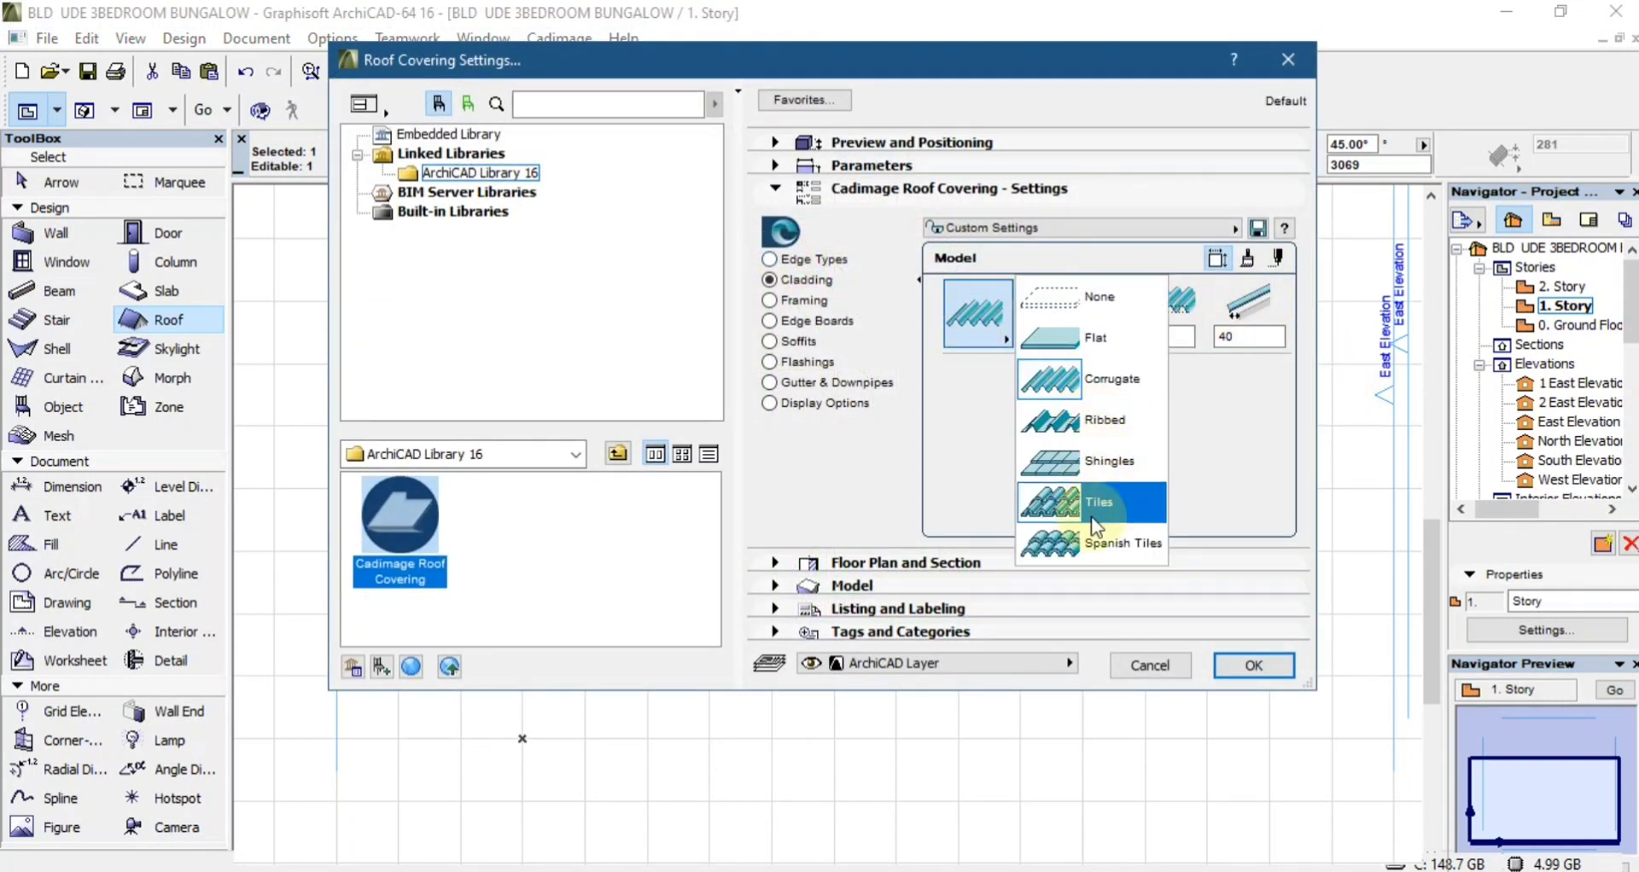
pyautogui.click(1096, 468)
pyautogui.click(1246, 339)
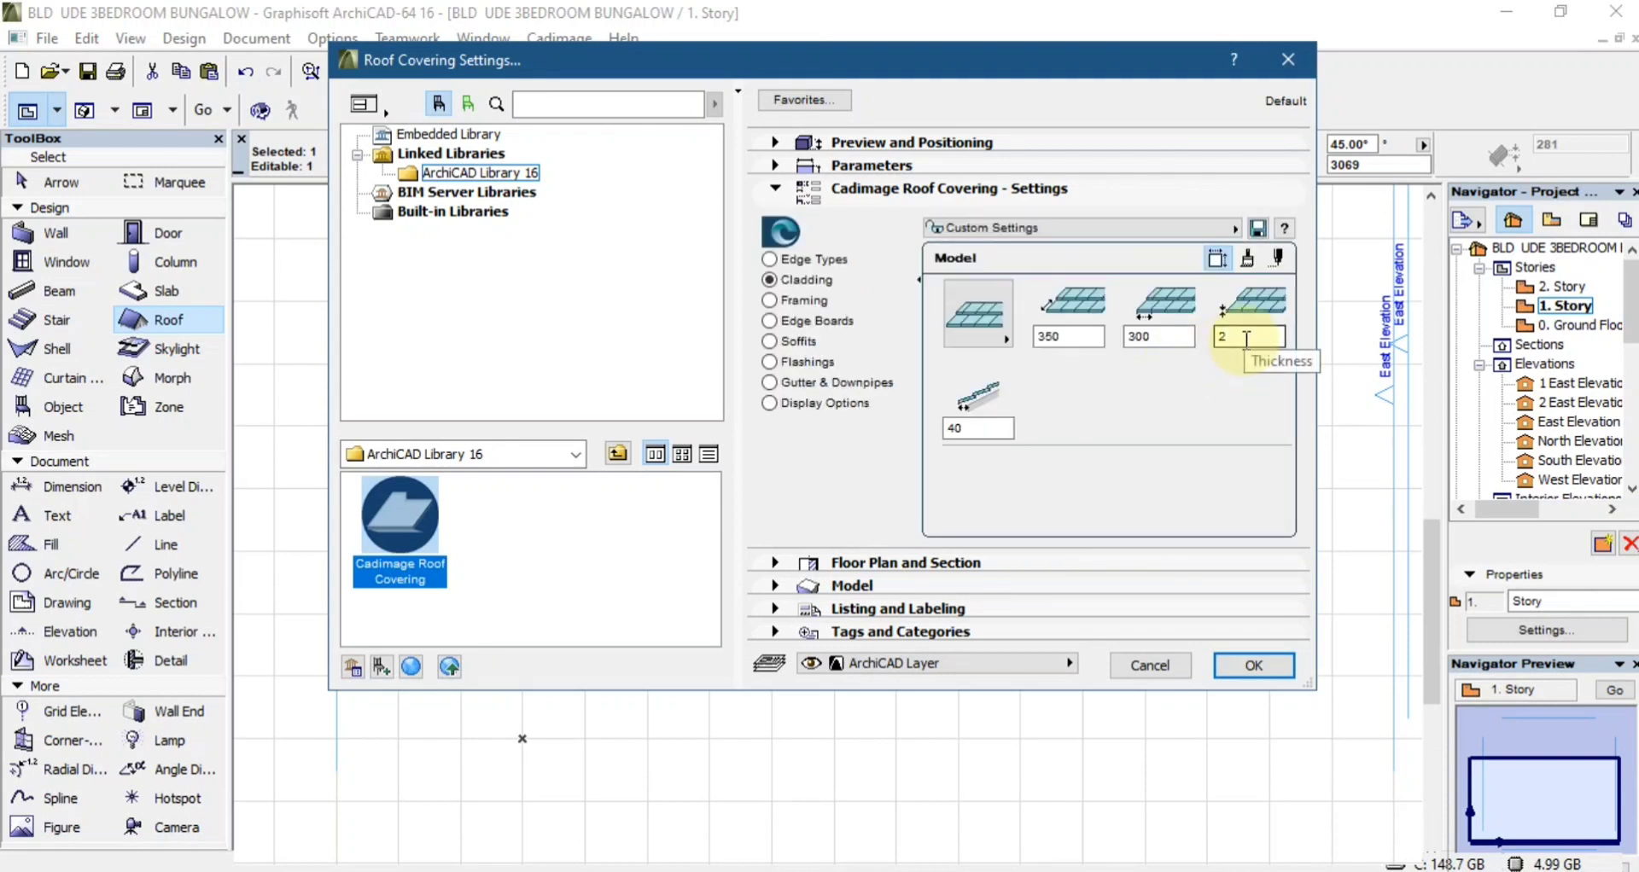
pyautogui.doubleClick(1246, 339)
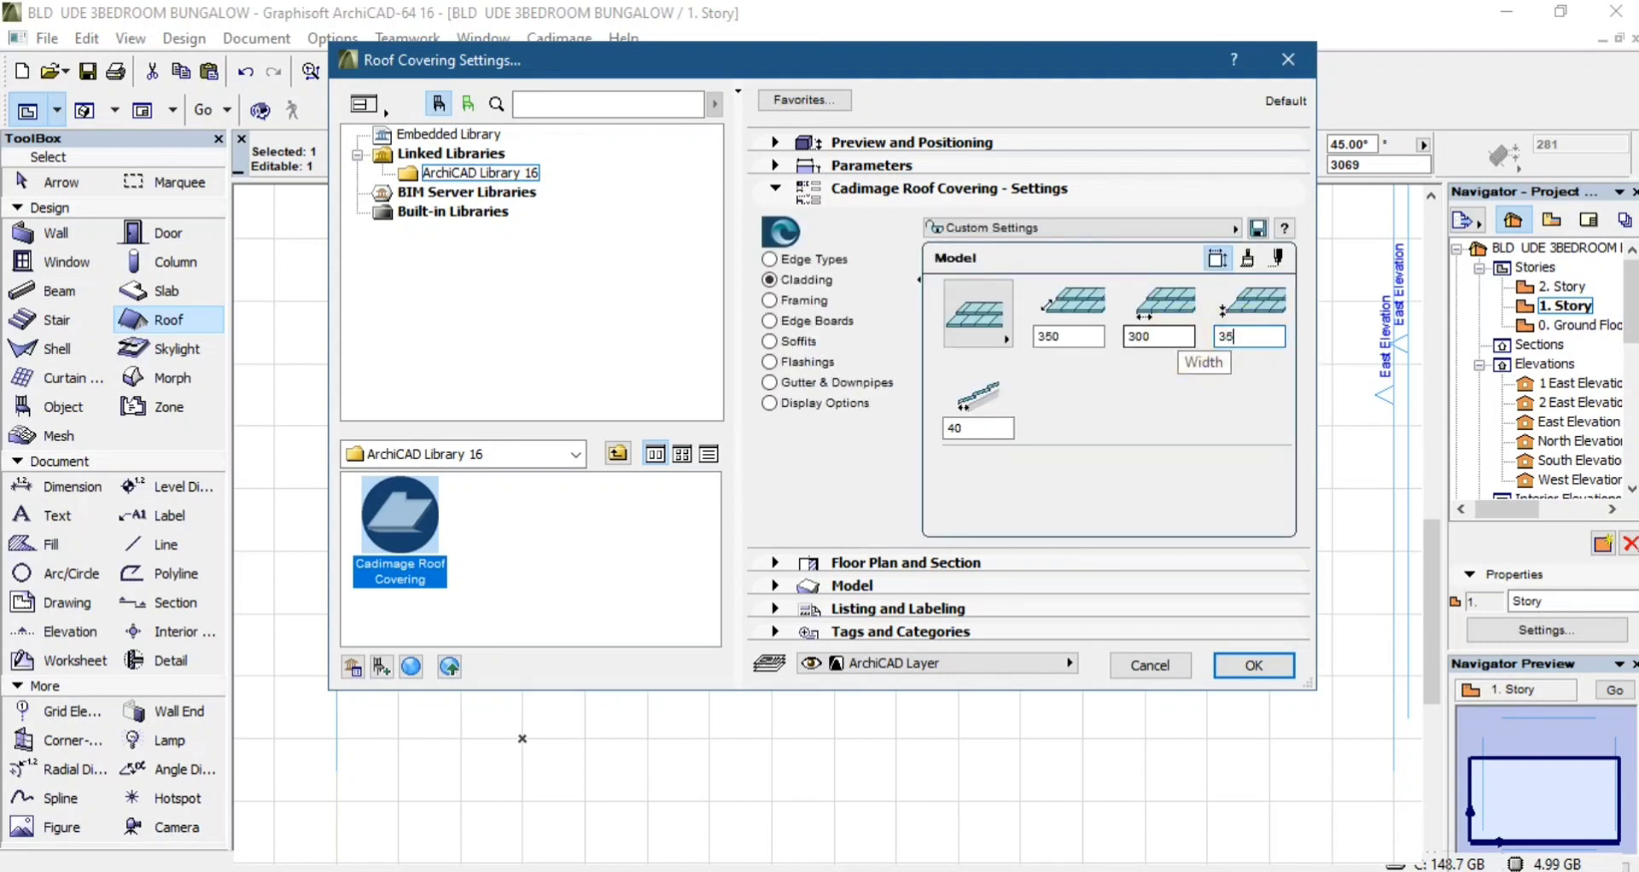
pyautogui.write('35')
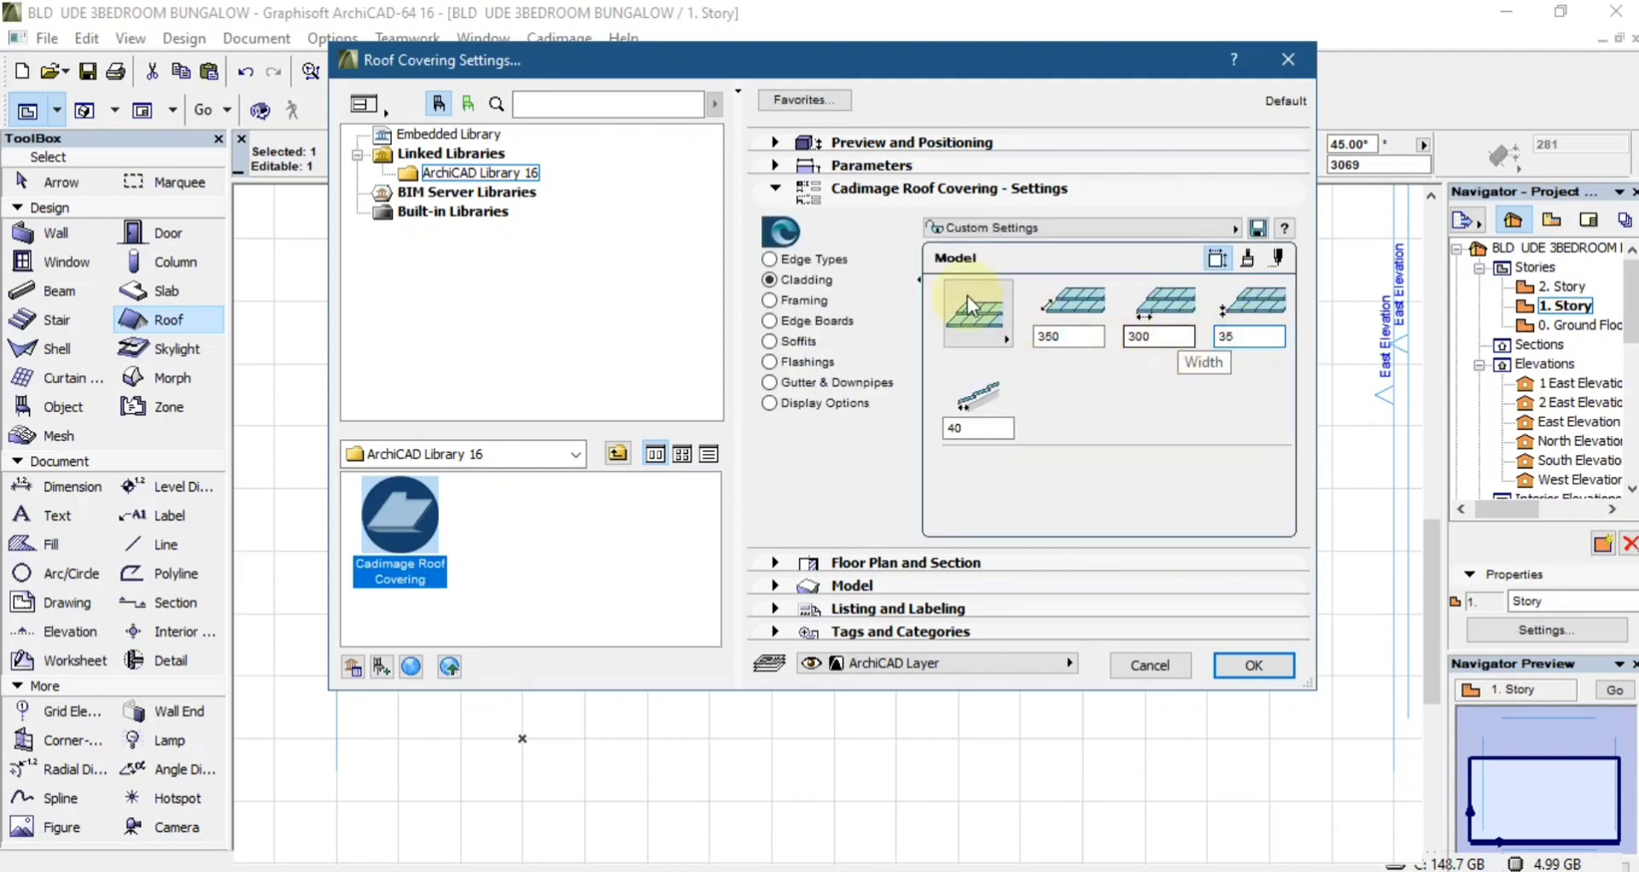
# - Review the covering's framing, edge board and soffit settings, and set the barge flashing profile to Square Rib
pyautogui.click(806, 299)
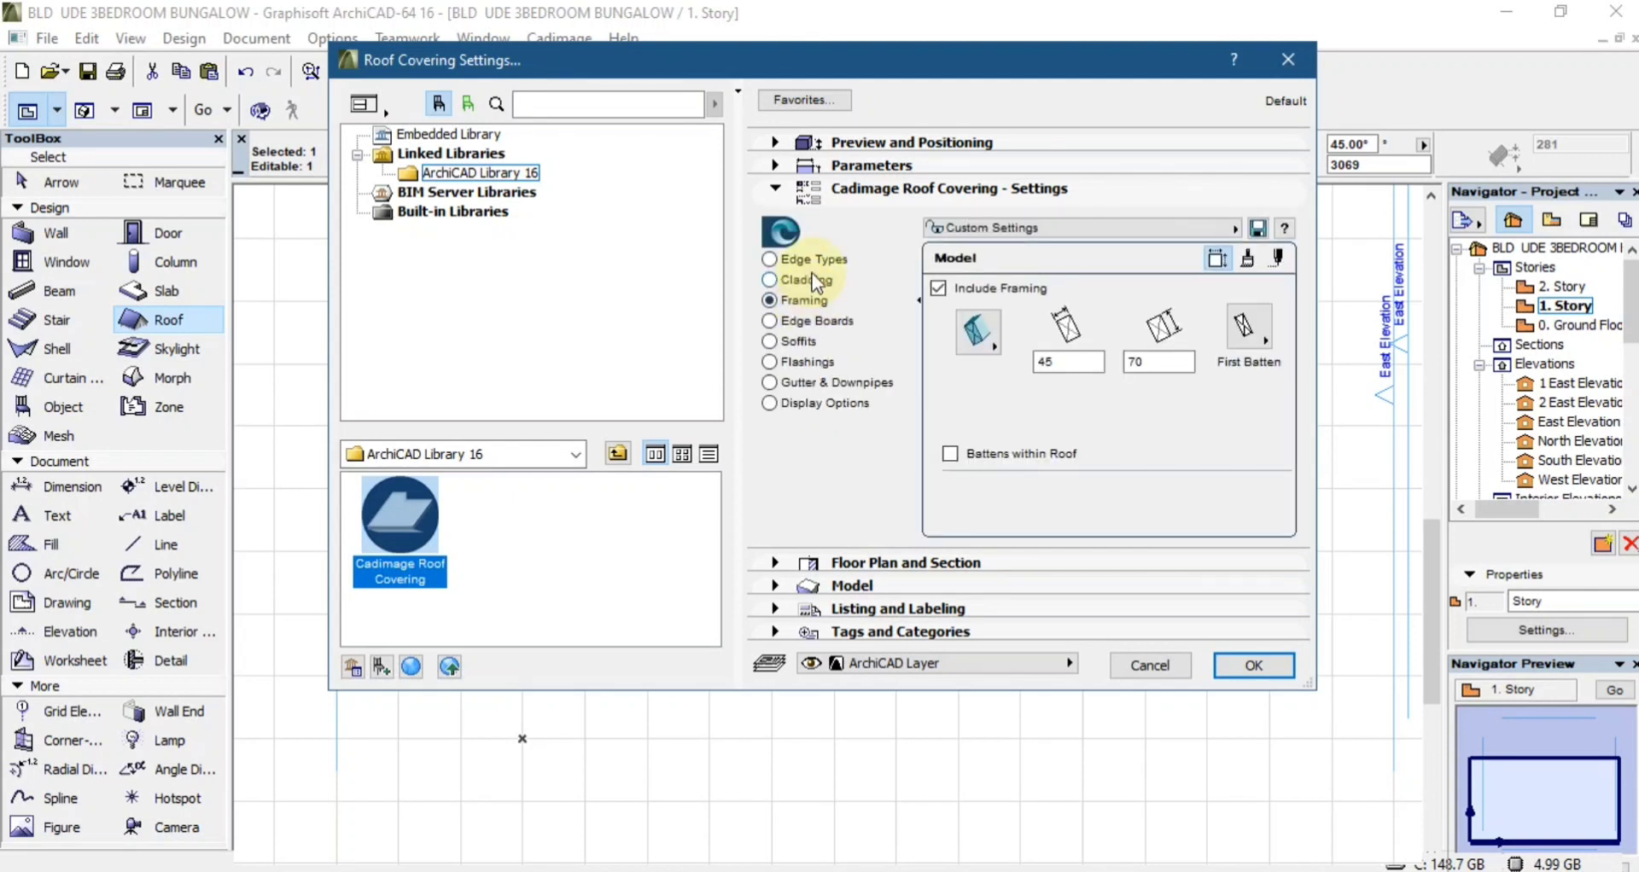
pyautogui.click(813, 321)
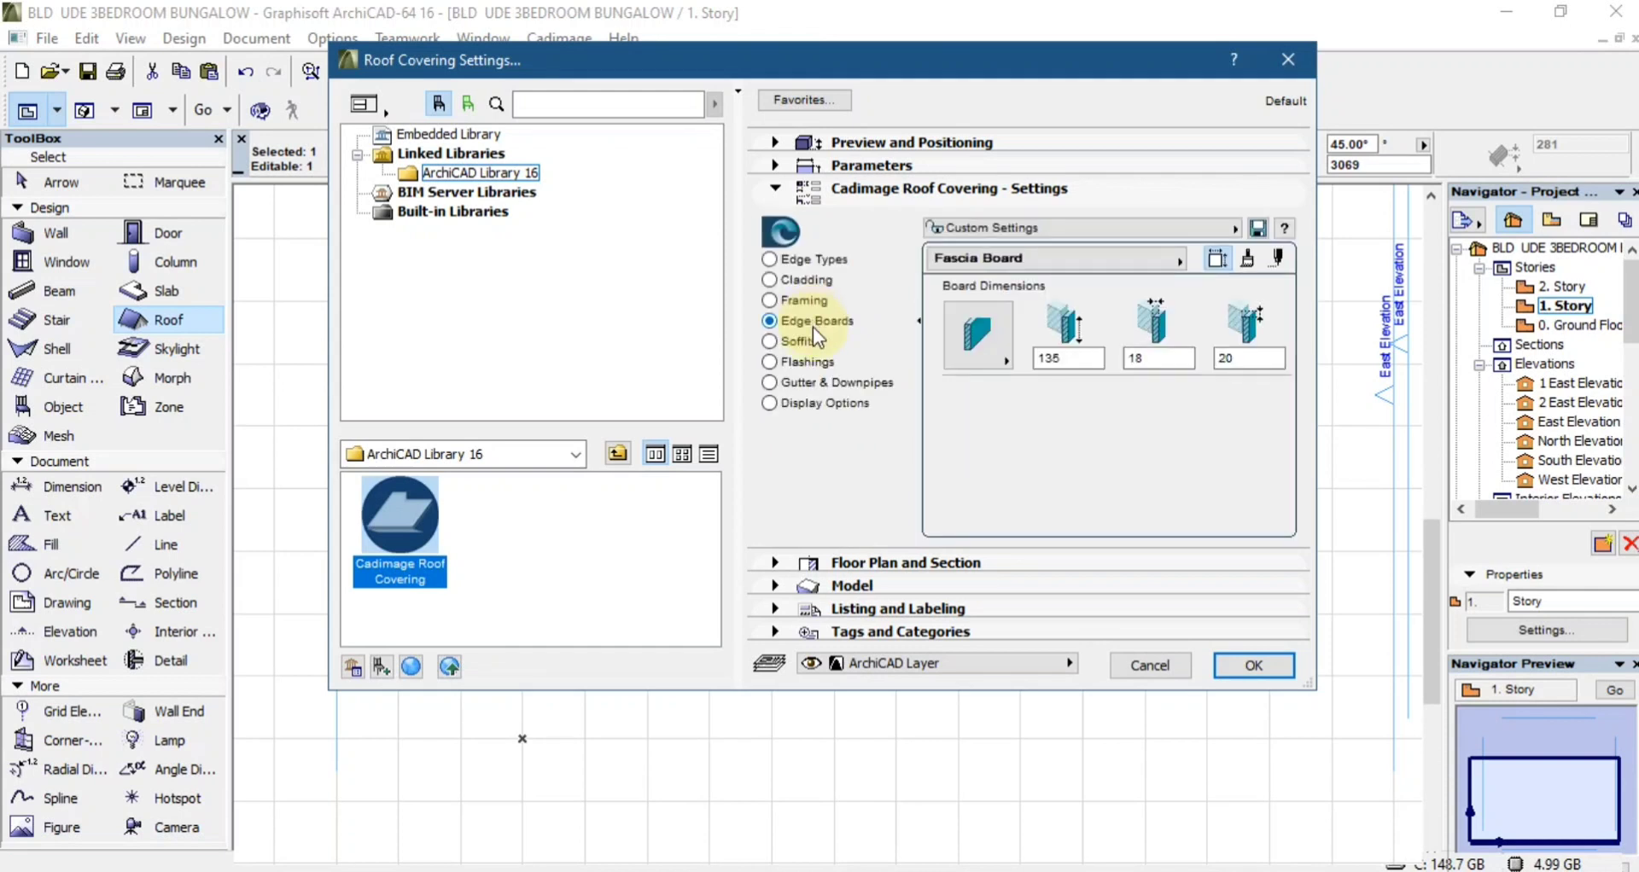
pyautogui.click(806, 343)
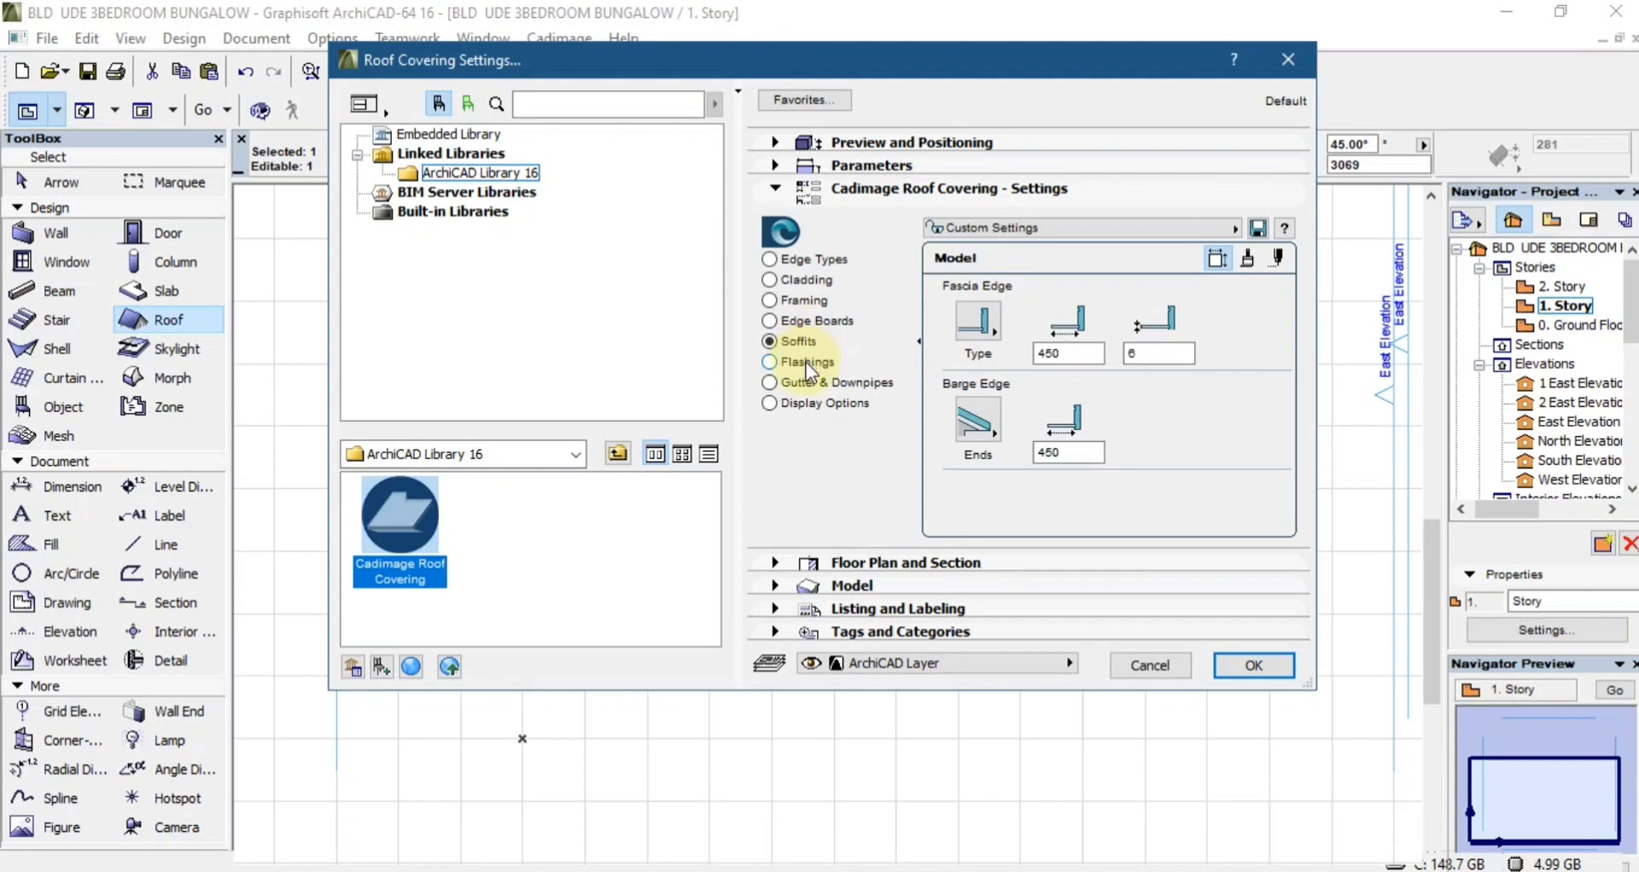
pyautogui.click(806, 362)
pyautogui.click(978, 314)
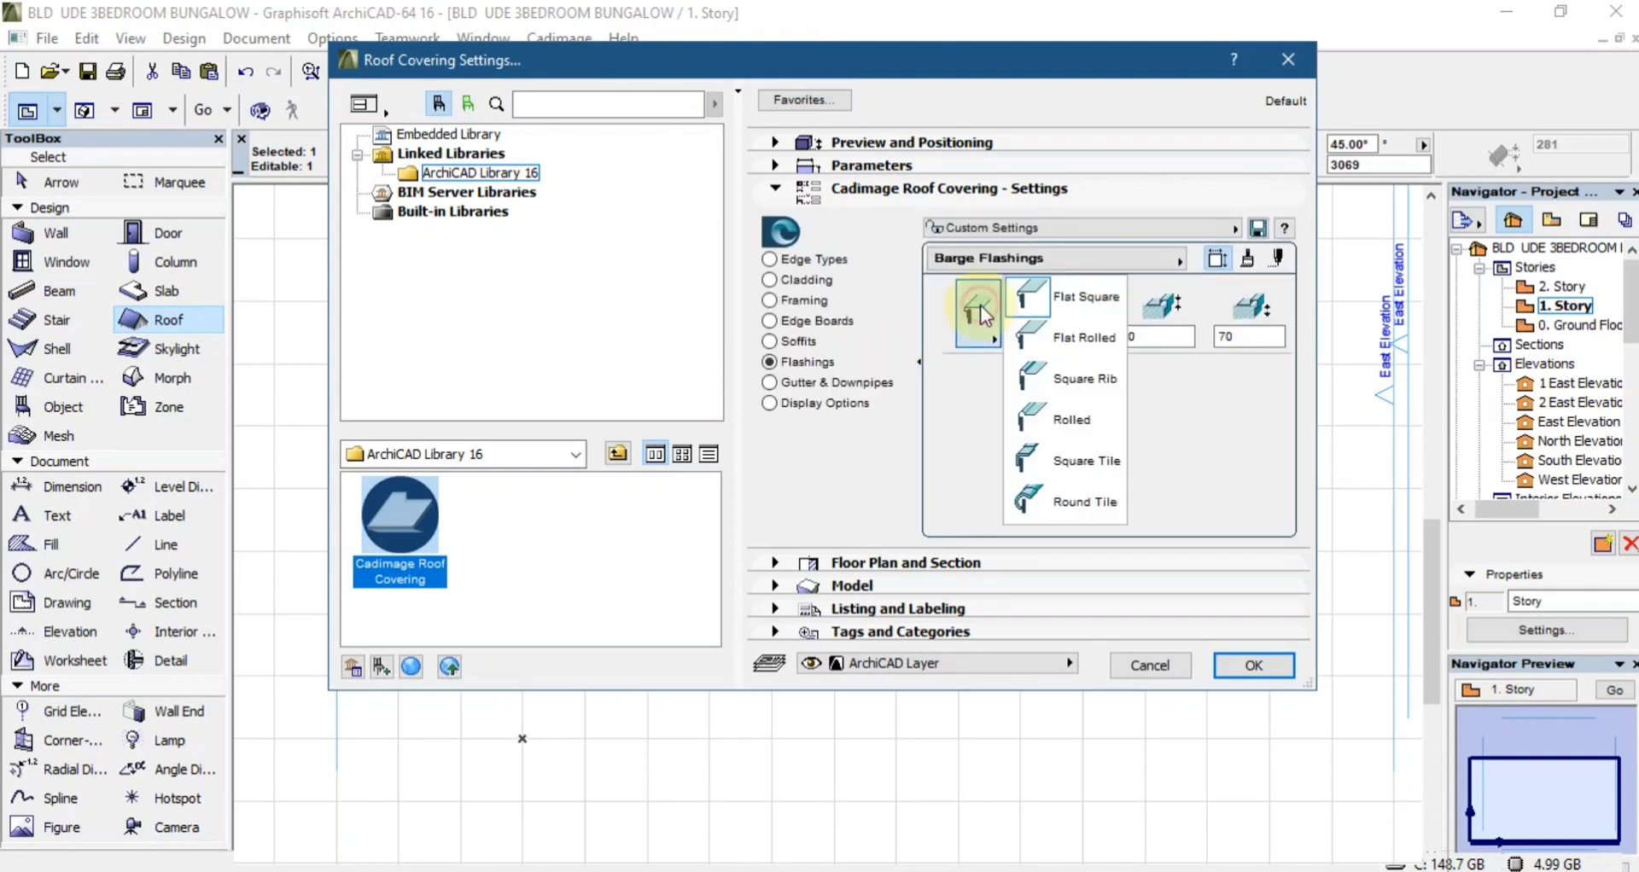
pyautogui.click(1083, 376)
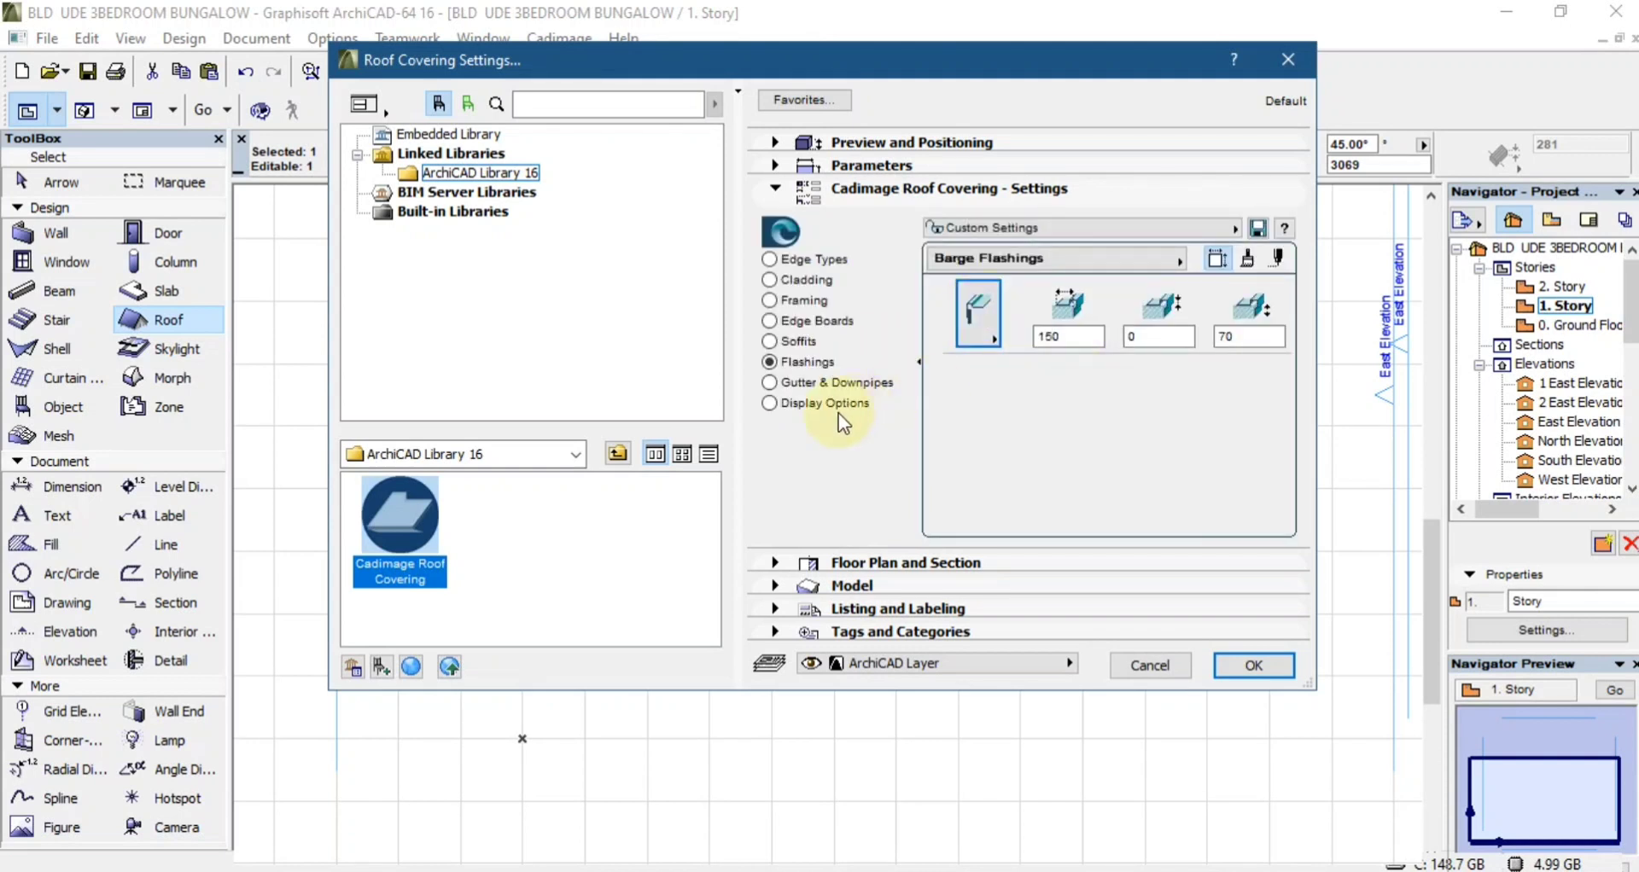
# - Change the gutter's fascia edge from half-round to the angular profile, switch its raking edge type, and return to the cladding settings
pyautogui.click(841, 386)
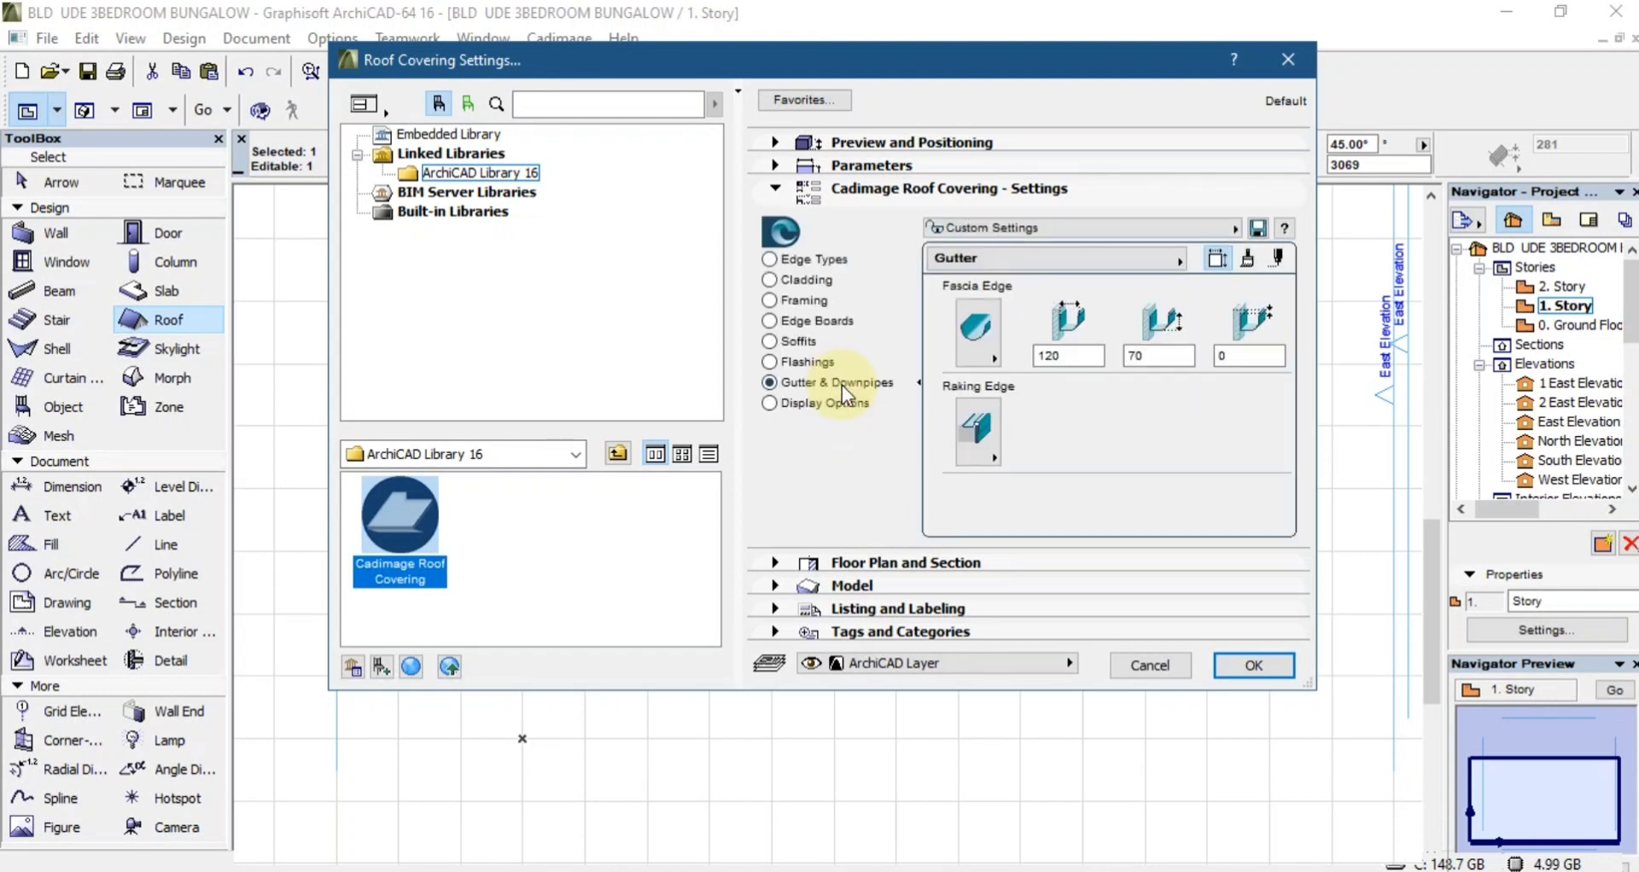
pyautogui.click(978, 328)
pyautogui.click(1058, 400)
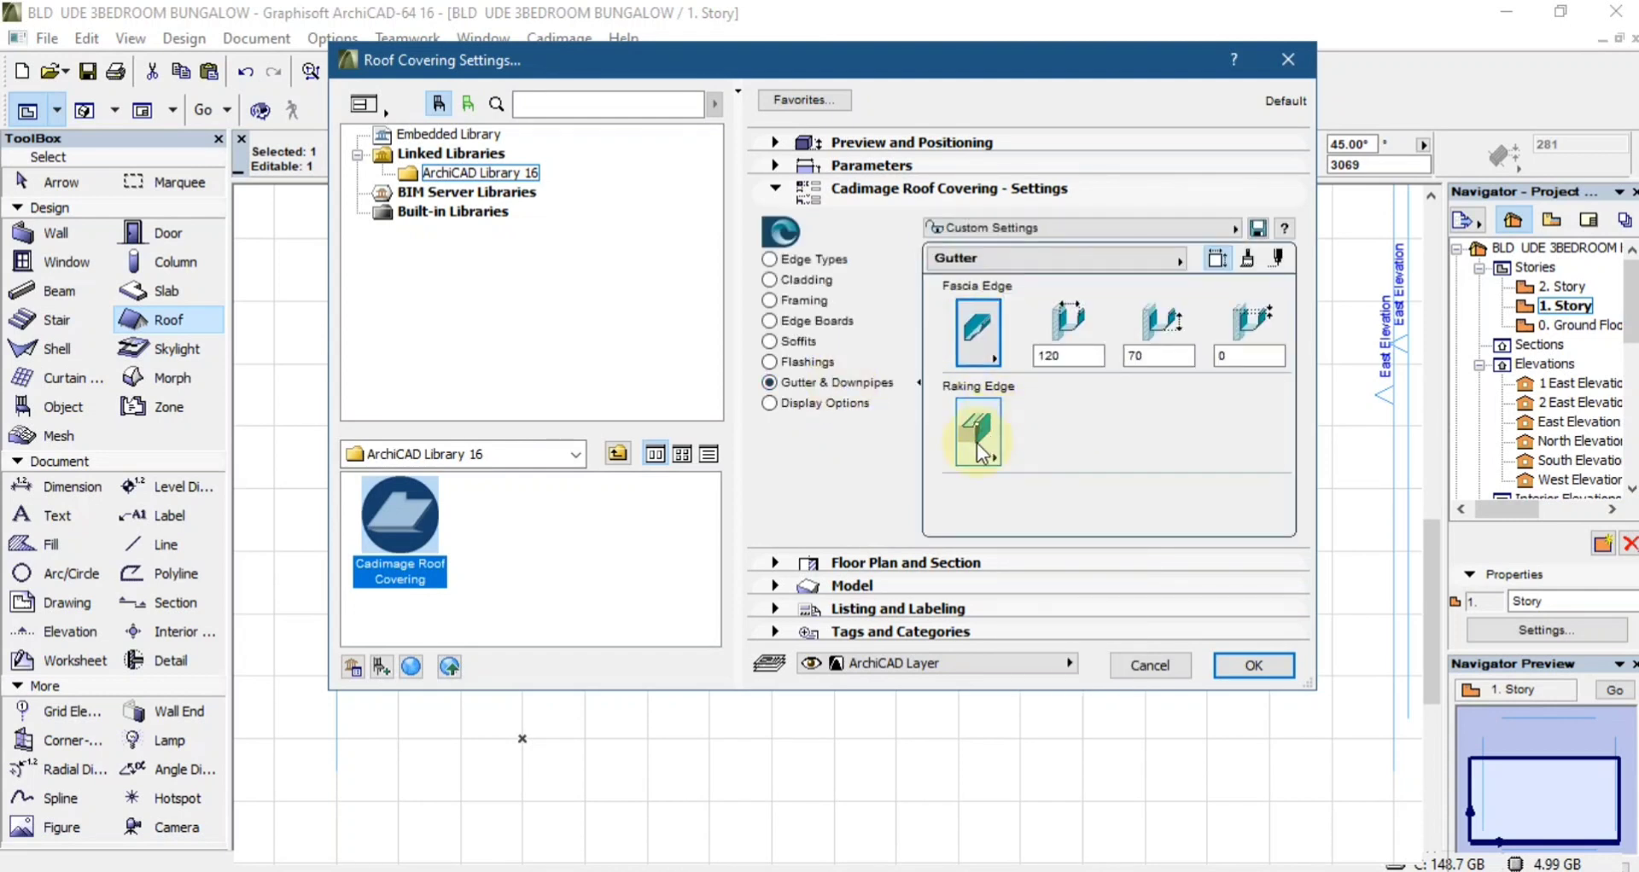
pyautogui.click(977, 443)
pyautogui.click(1043, 443)
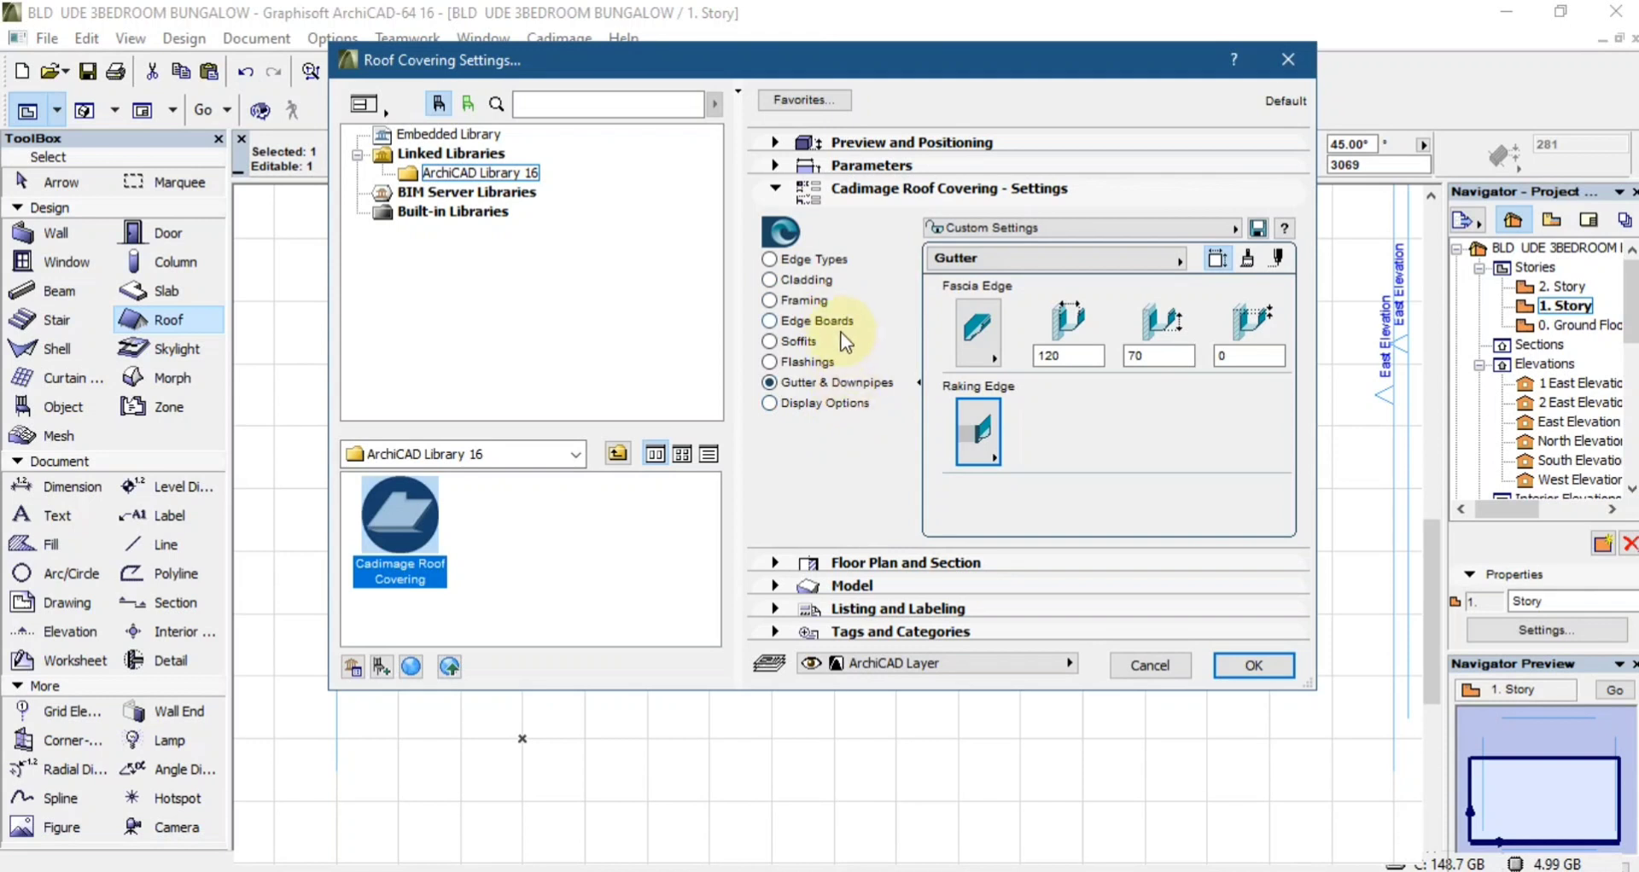
pyautogui.click(803, 279)
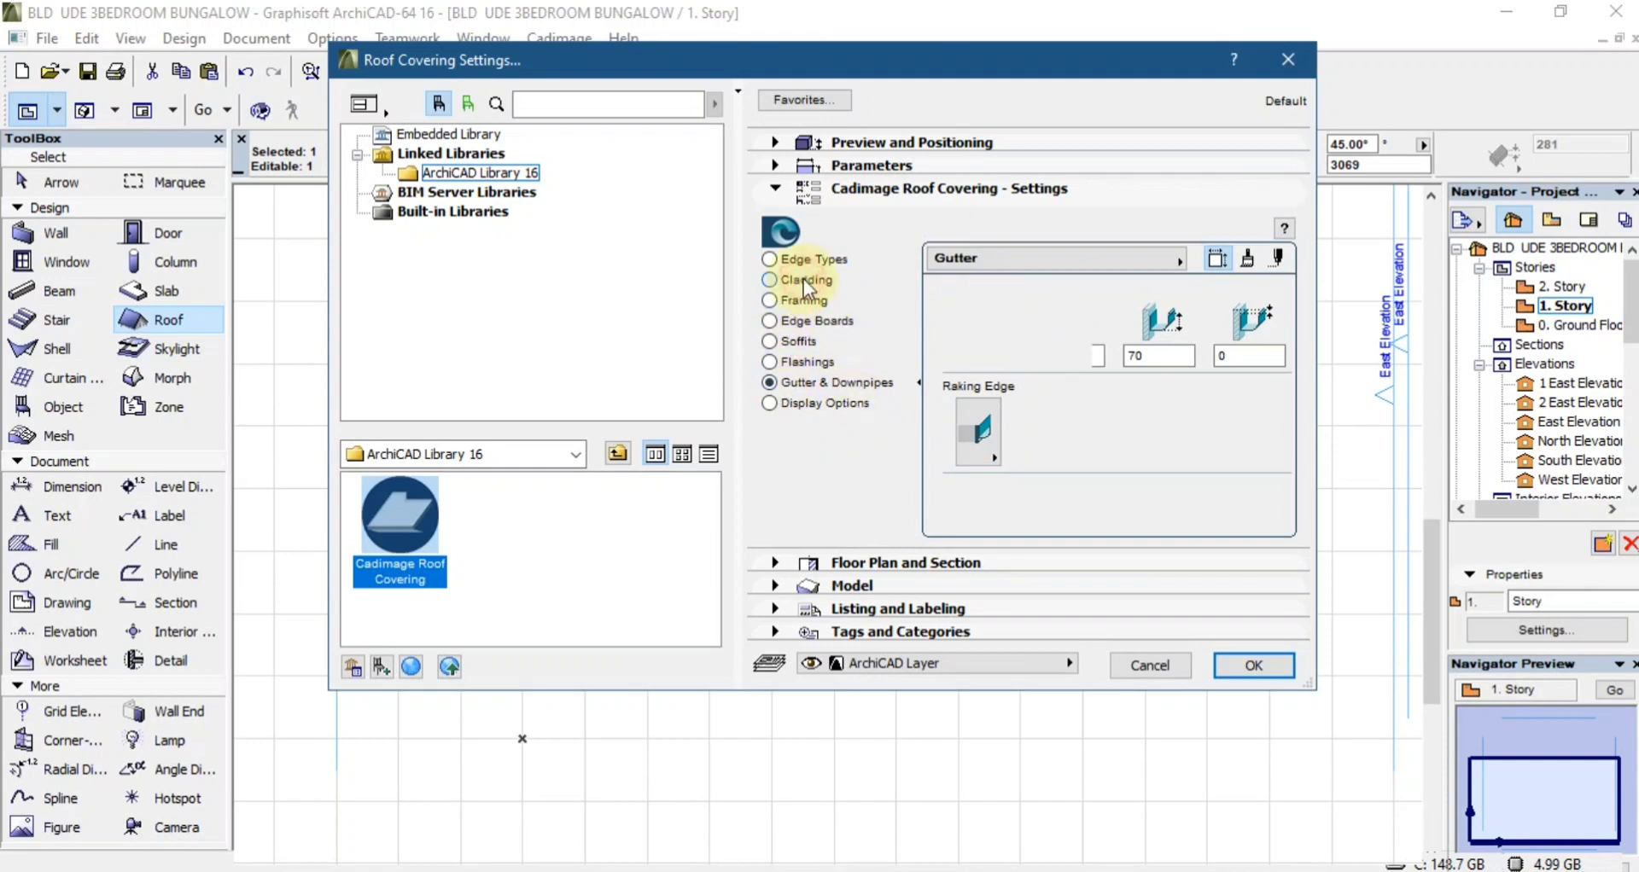
# - Set the roof covering's cladding material to Paint-04 and its framing material to Paint-01
pyautogui.click(1247, 258)
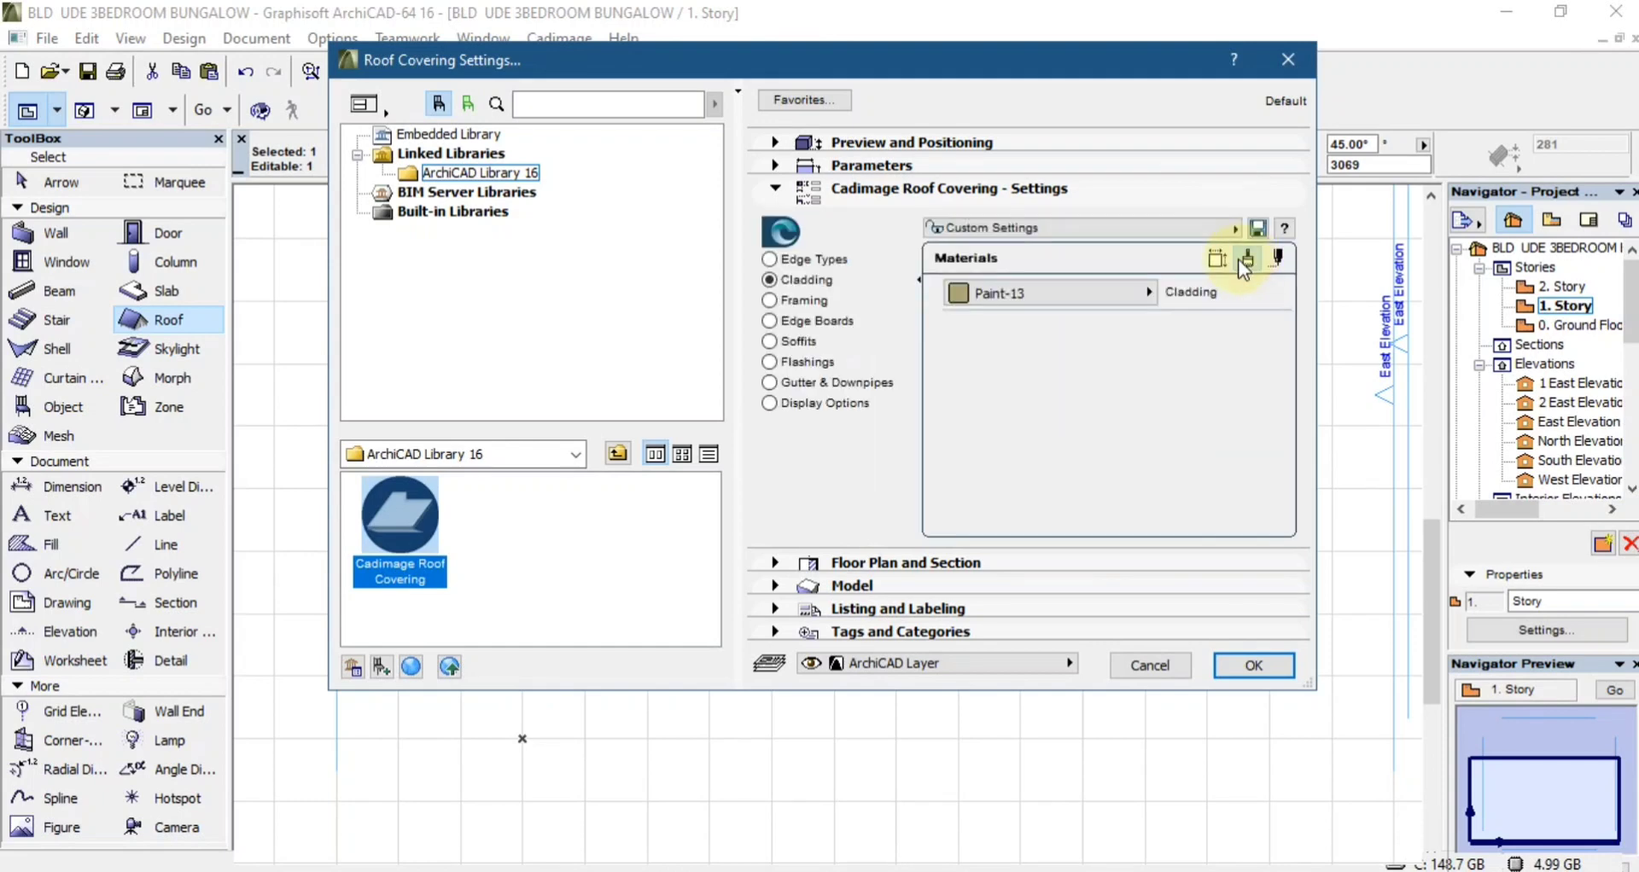
pyautogui.click(1036, 294)
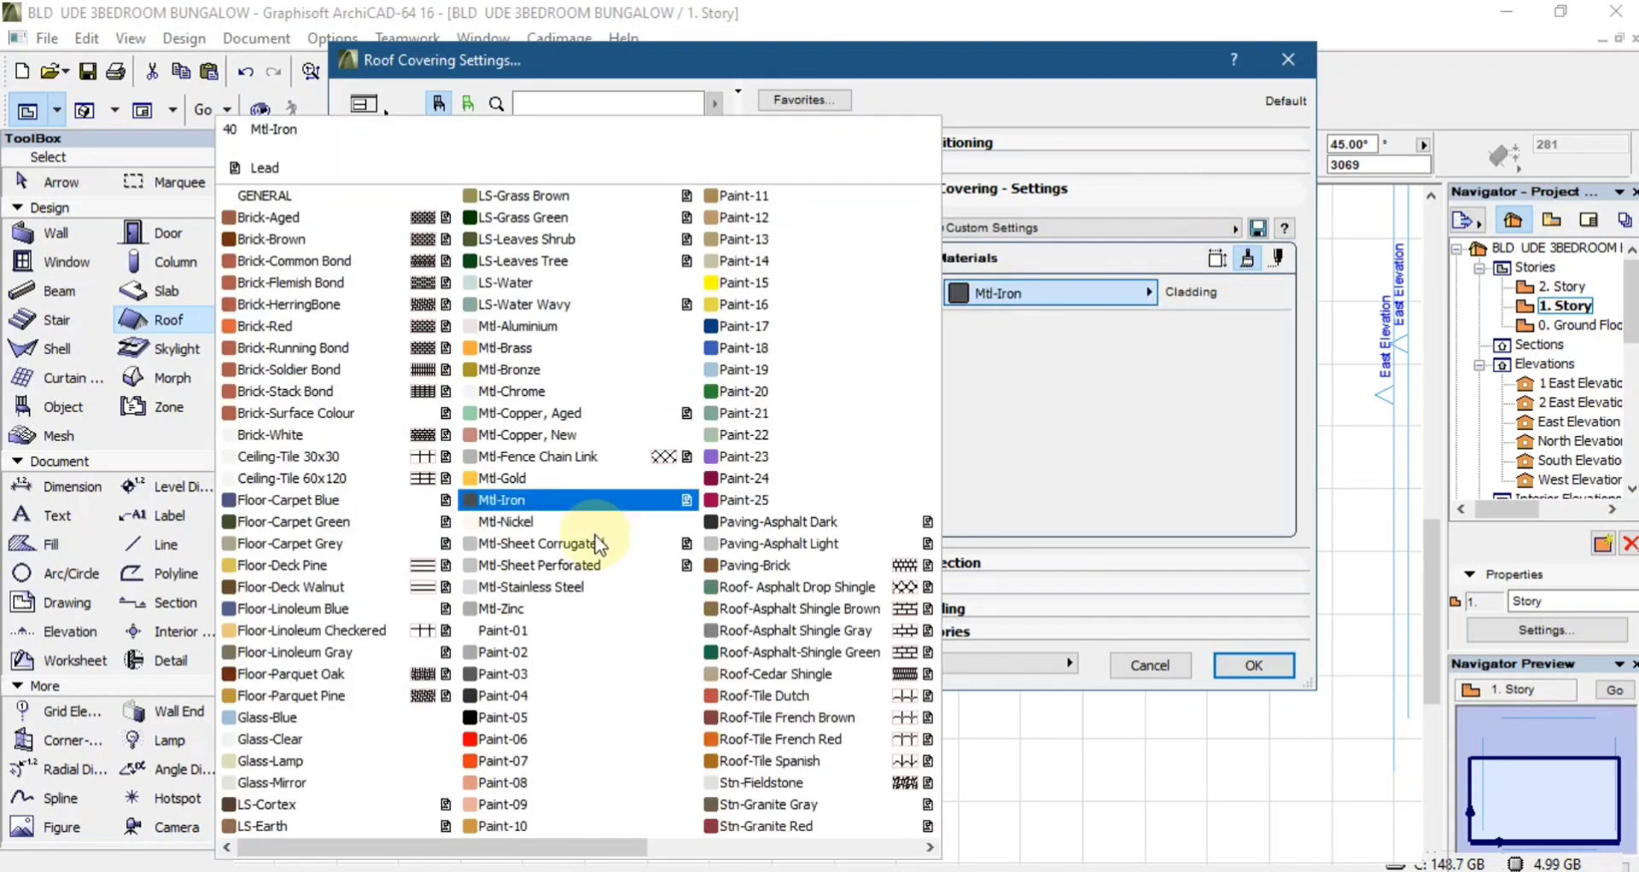
pyautogui.click(529, 695)
pyautogui.click(807, 301)
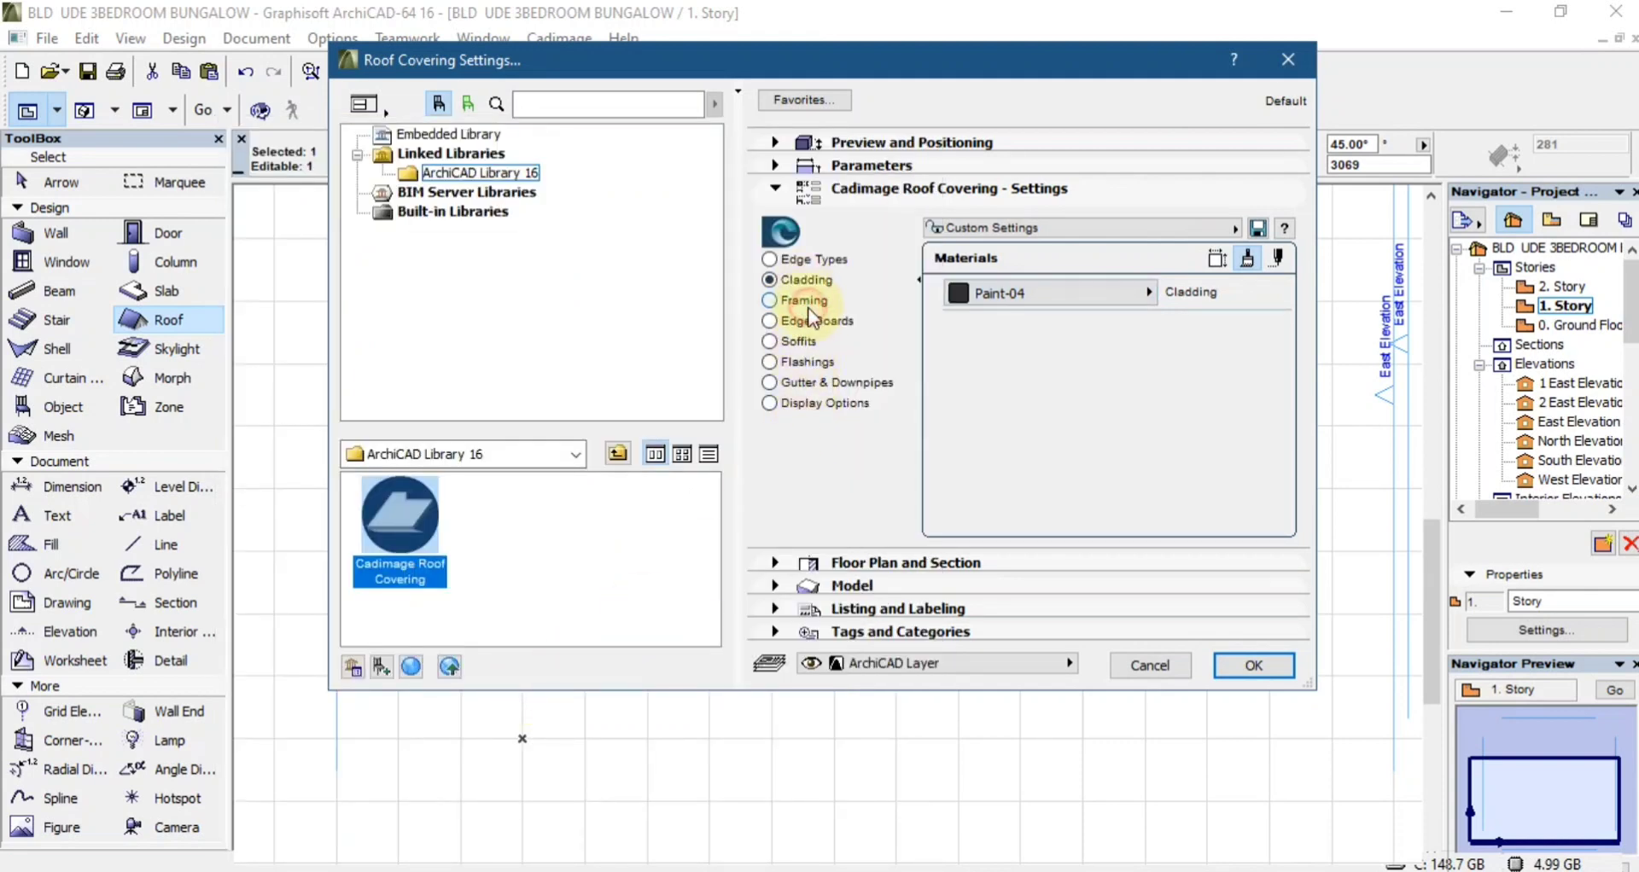
pyautogui.click(1020, 293)
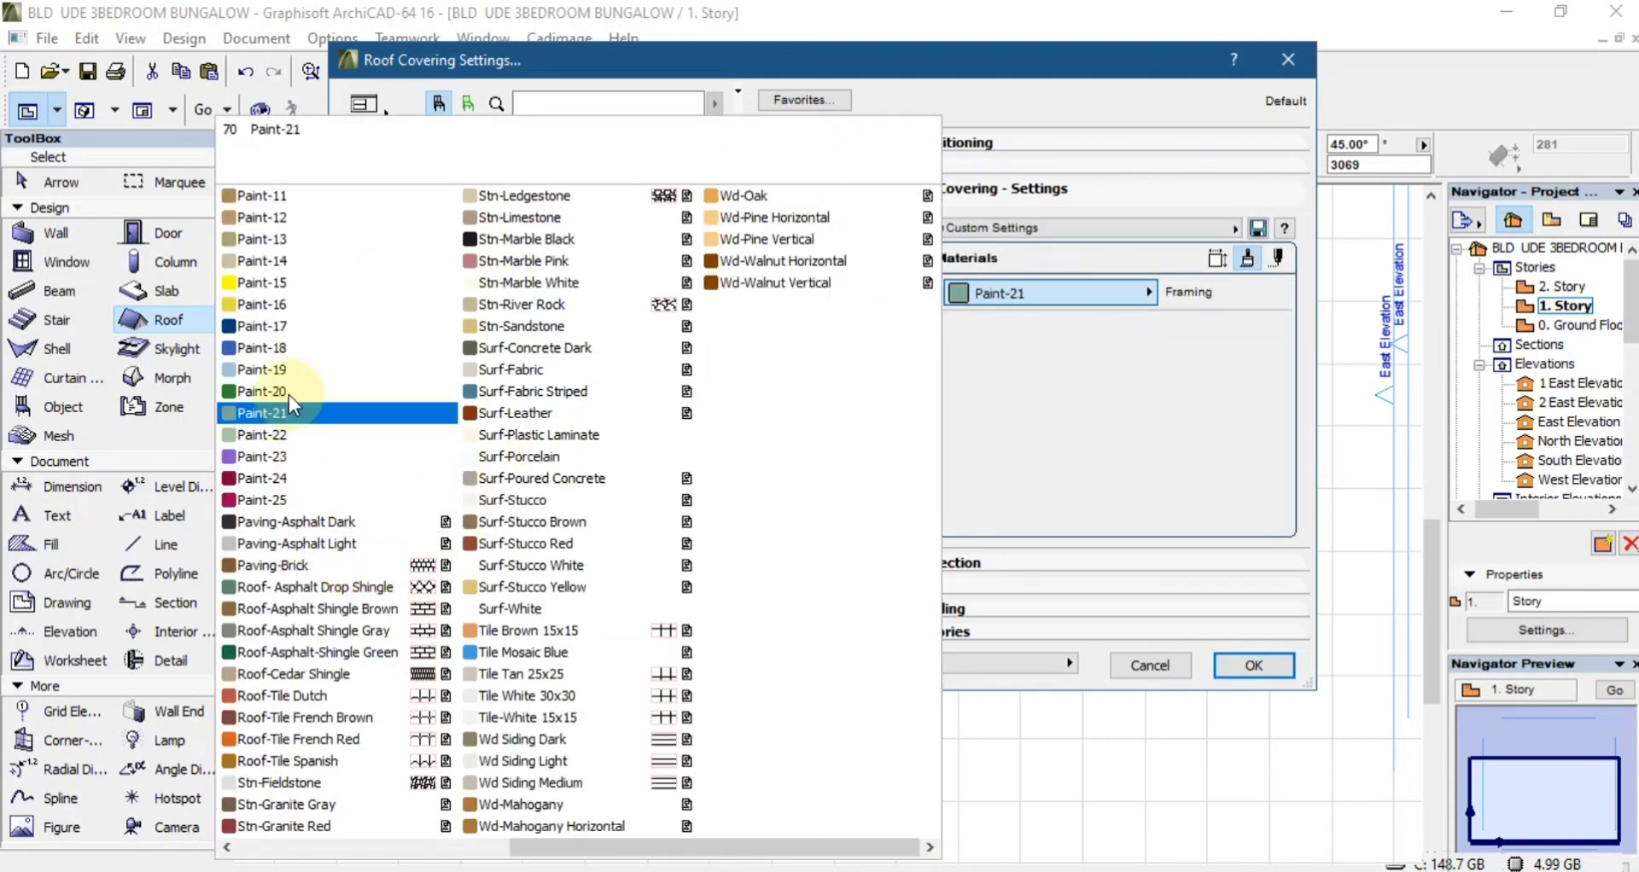
pyautogui.scroll(2, 289, 395)
pyautogui.click(520, 630)
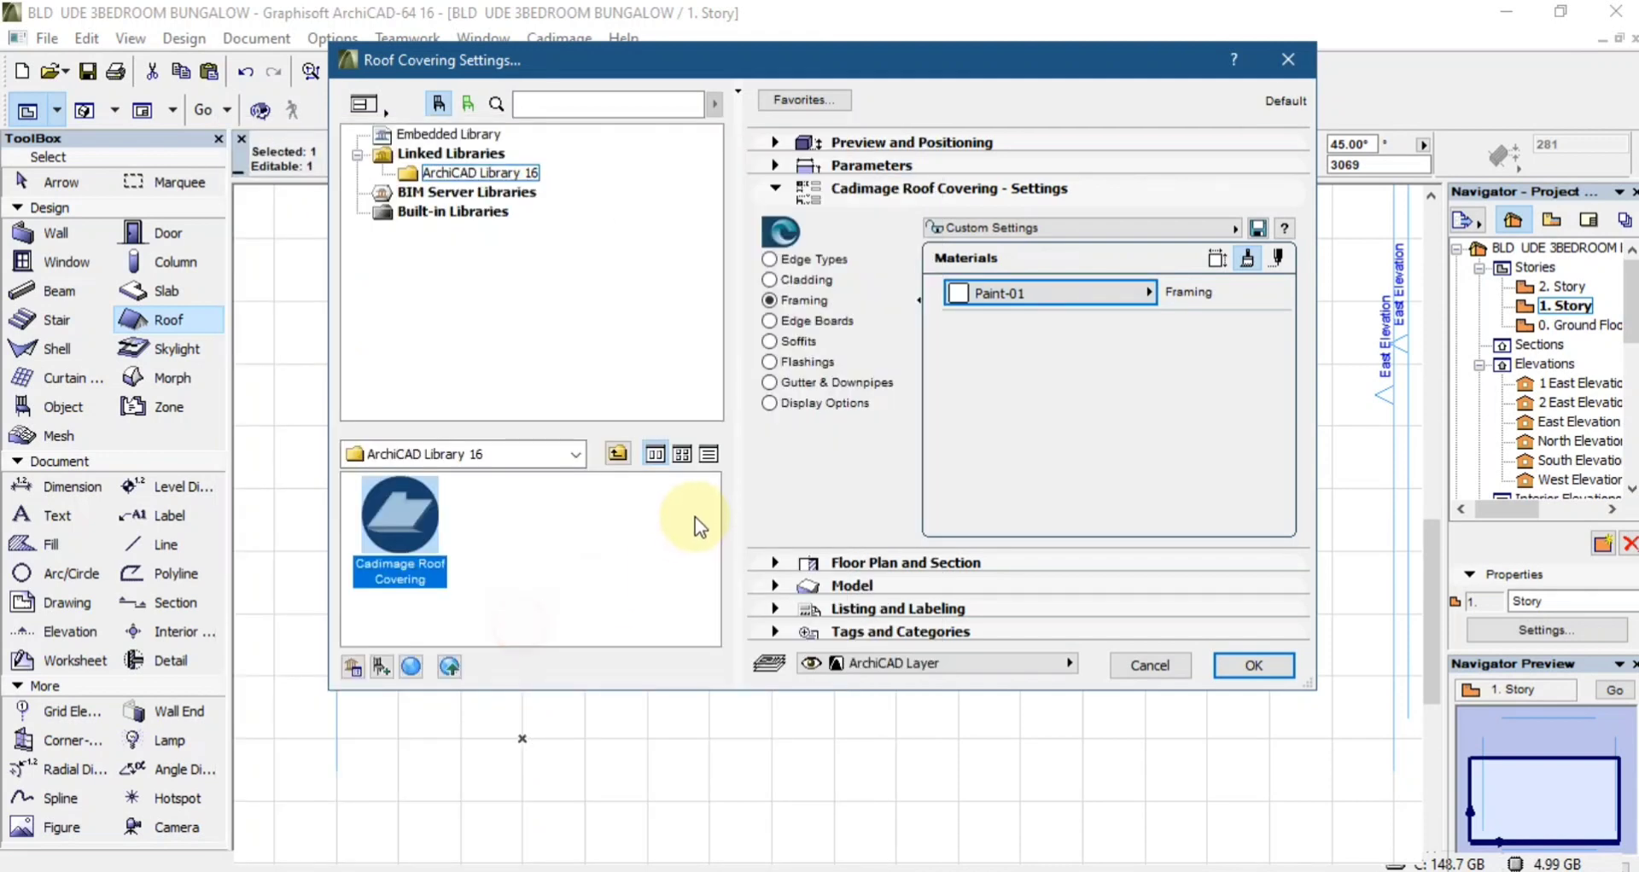
# - Check the edge board and soffit materials, and set the flashings, edge tiles and valley flashings to Paint-05
pyautogui.click(831, 325)
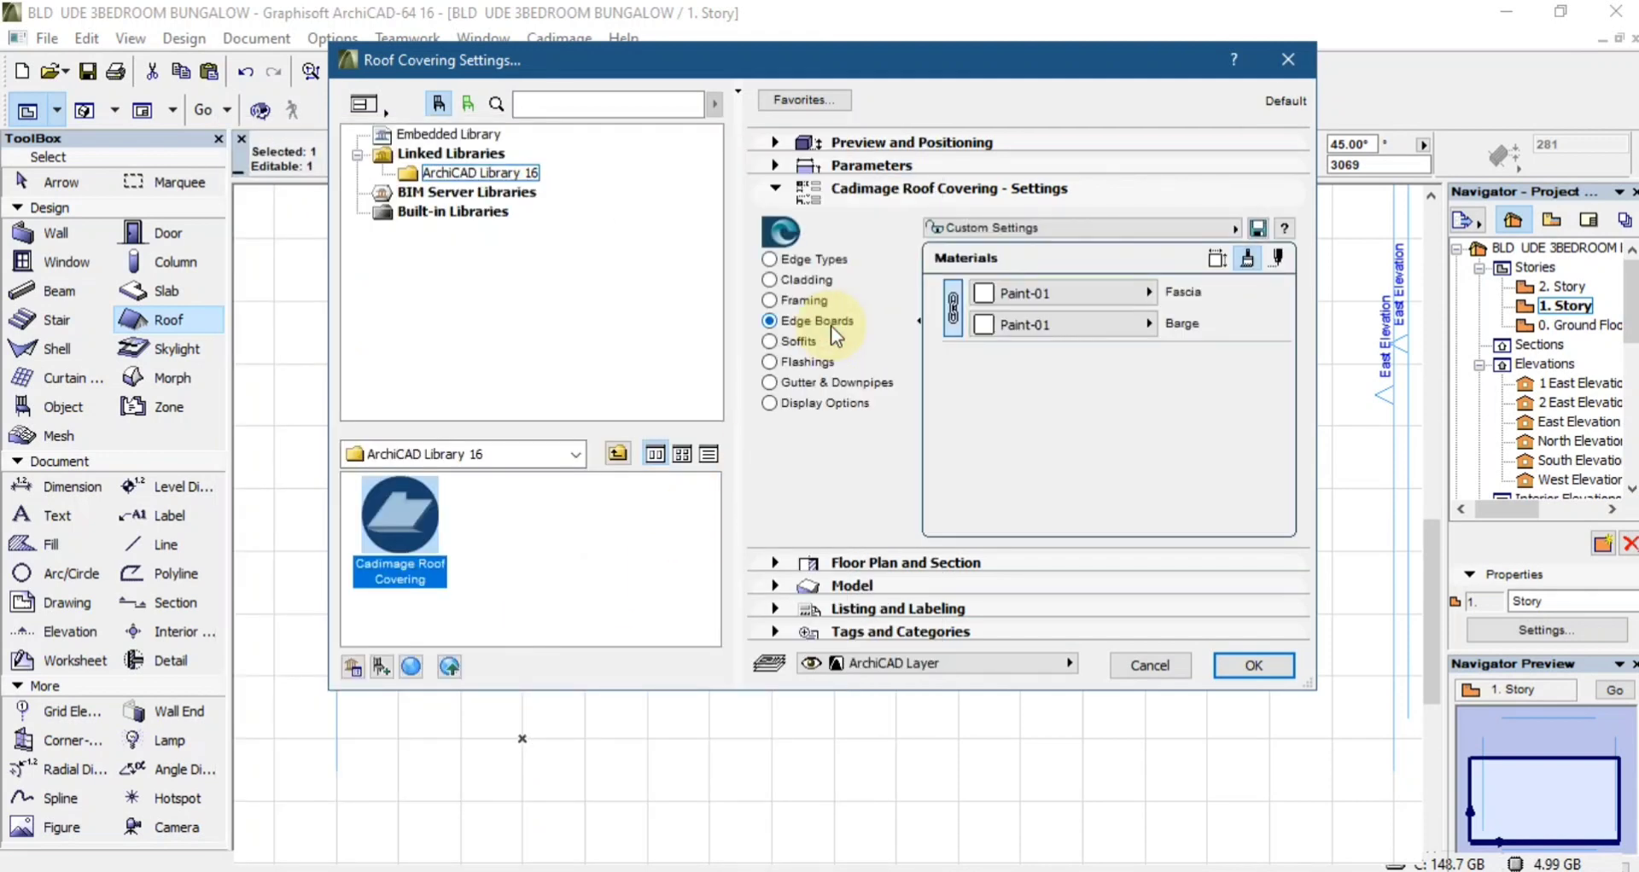
pyautogui.click(811, 342)
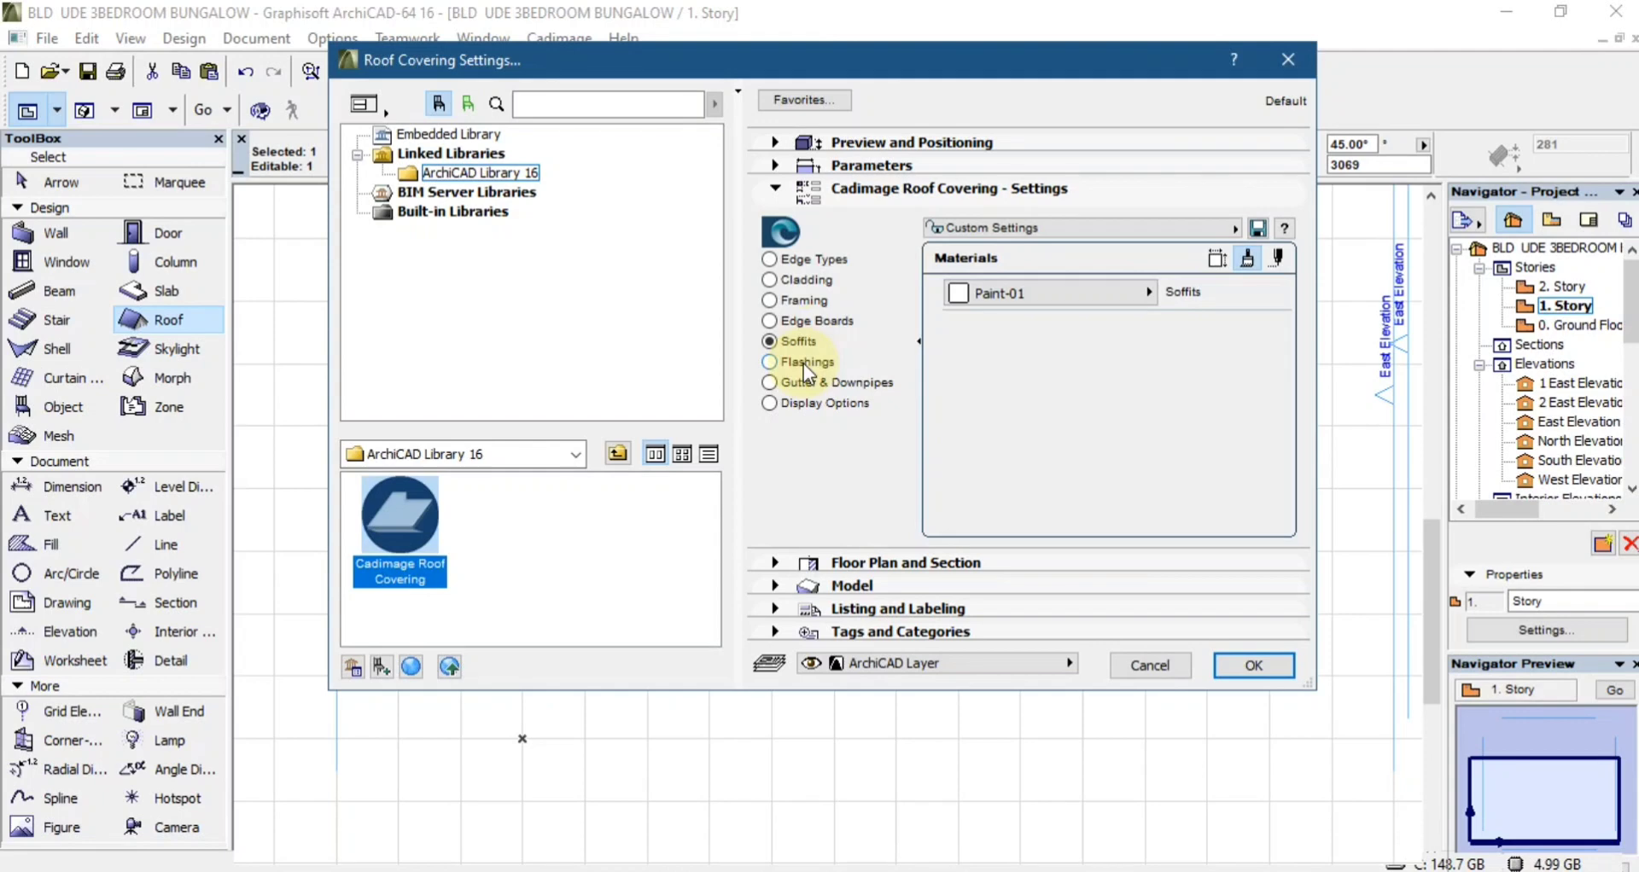
pyautogui.click(803, 363)
pyautogui.click(1022, 295)
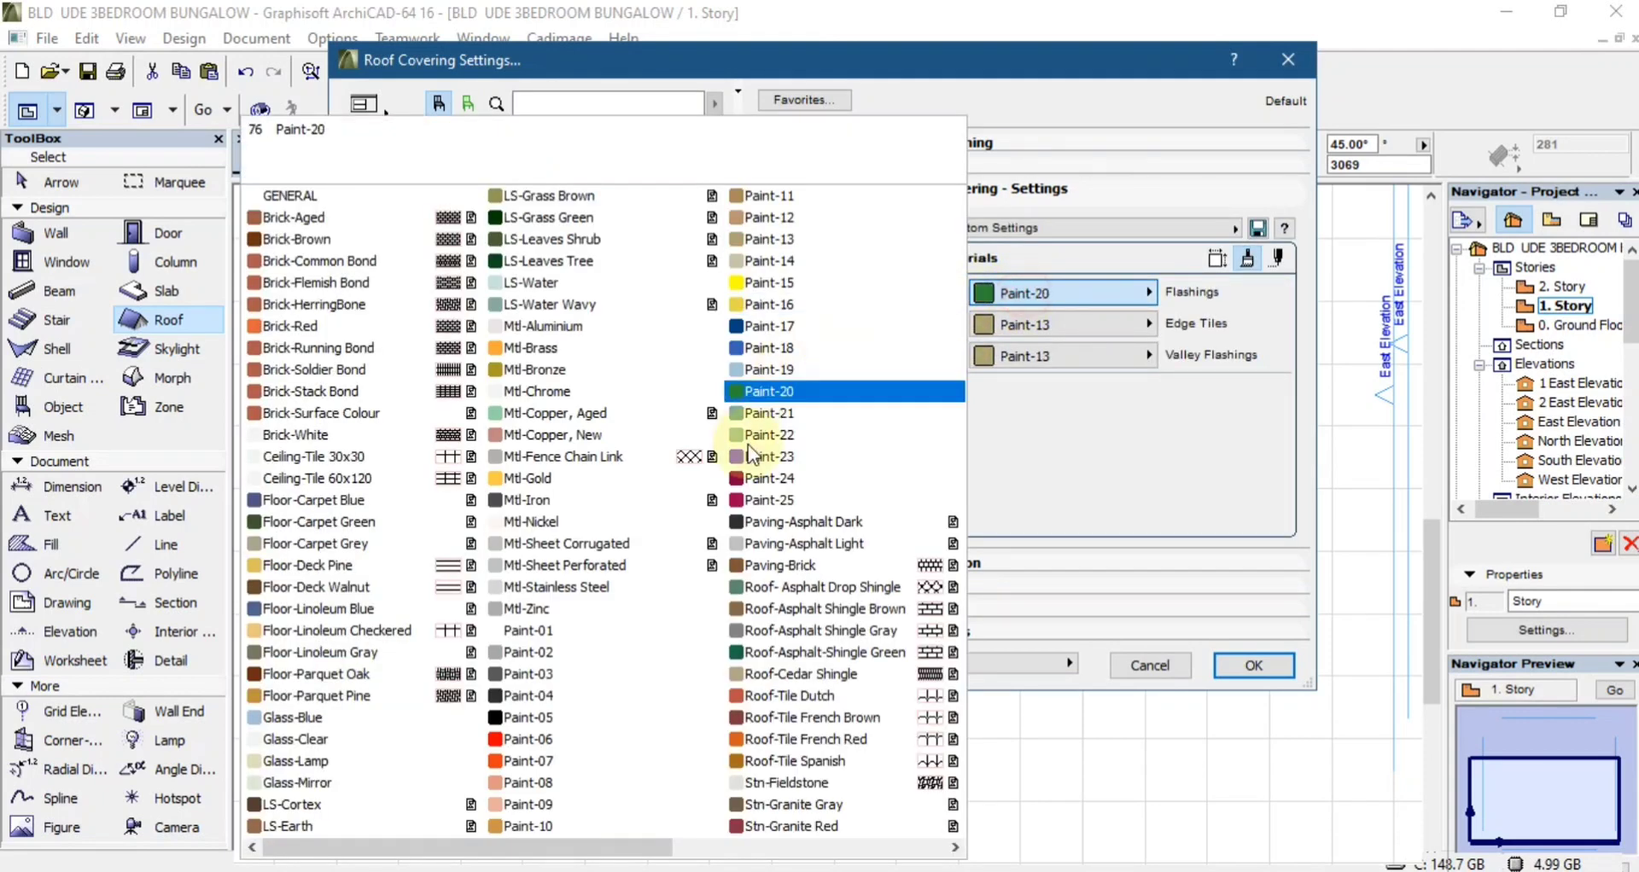
pyautogui.click(570, 717)
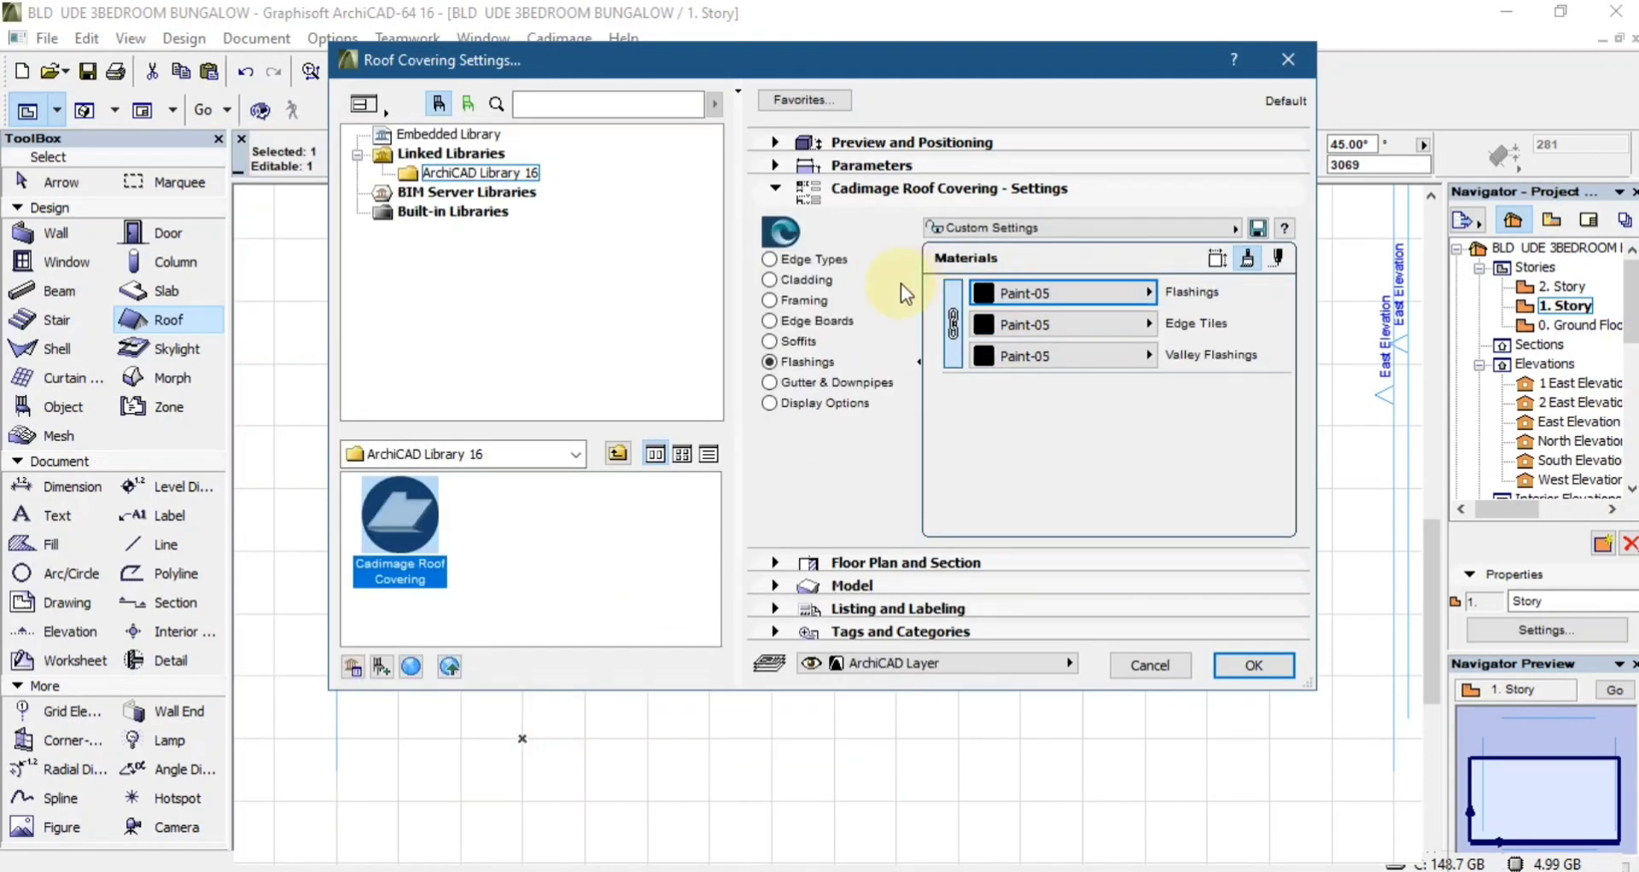
# - Set the gutter and downpipe material to Paint-01, create the roof covering and clear the selection
pyautogui.click(806, 382)
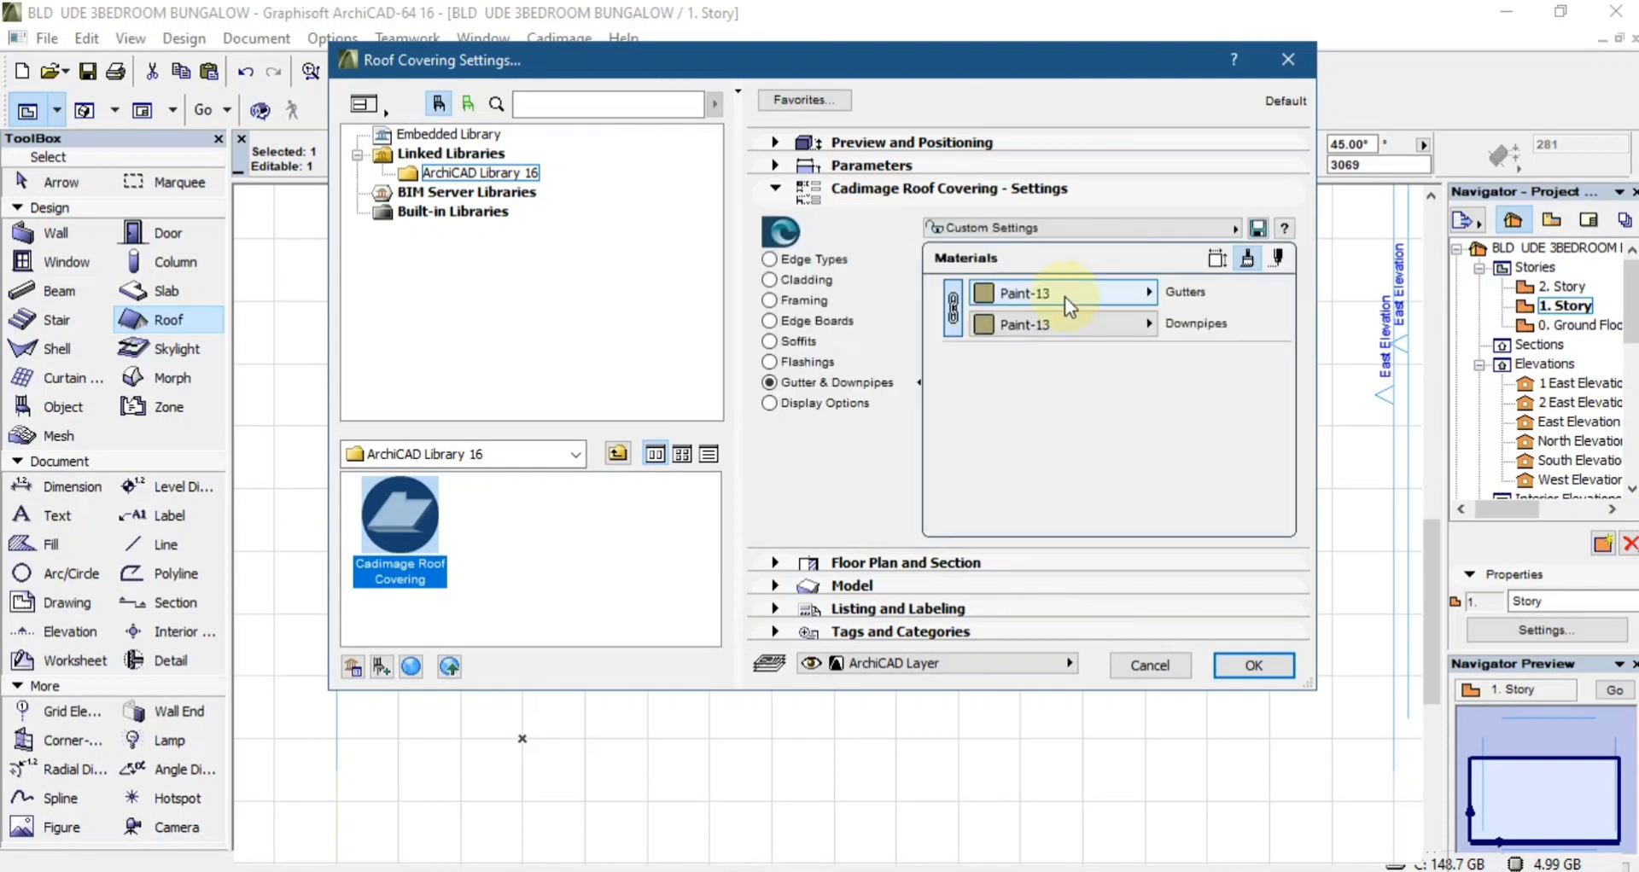
pyautogui.click(1064, 295)
pyautogui.click(615, 630)
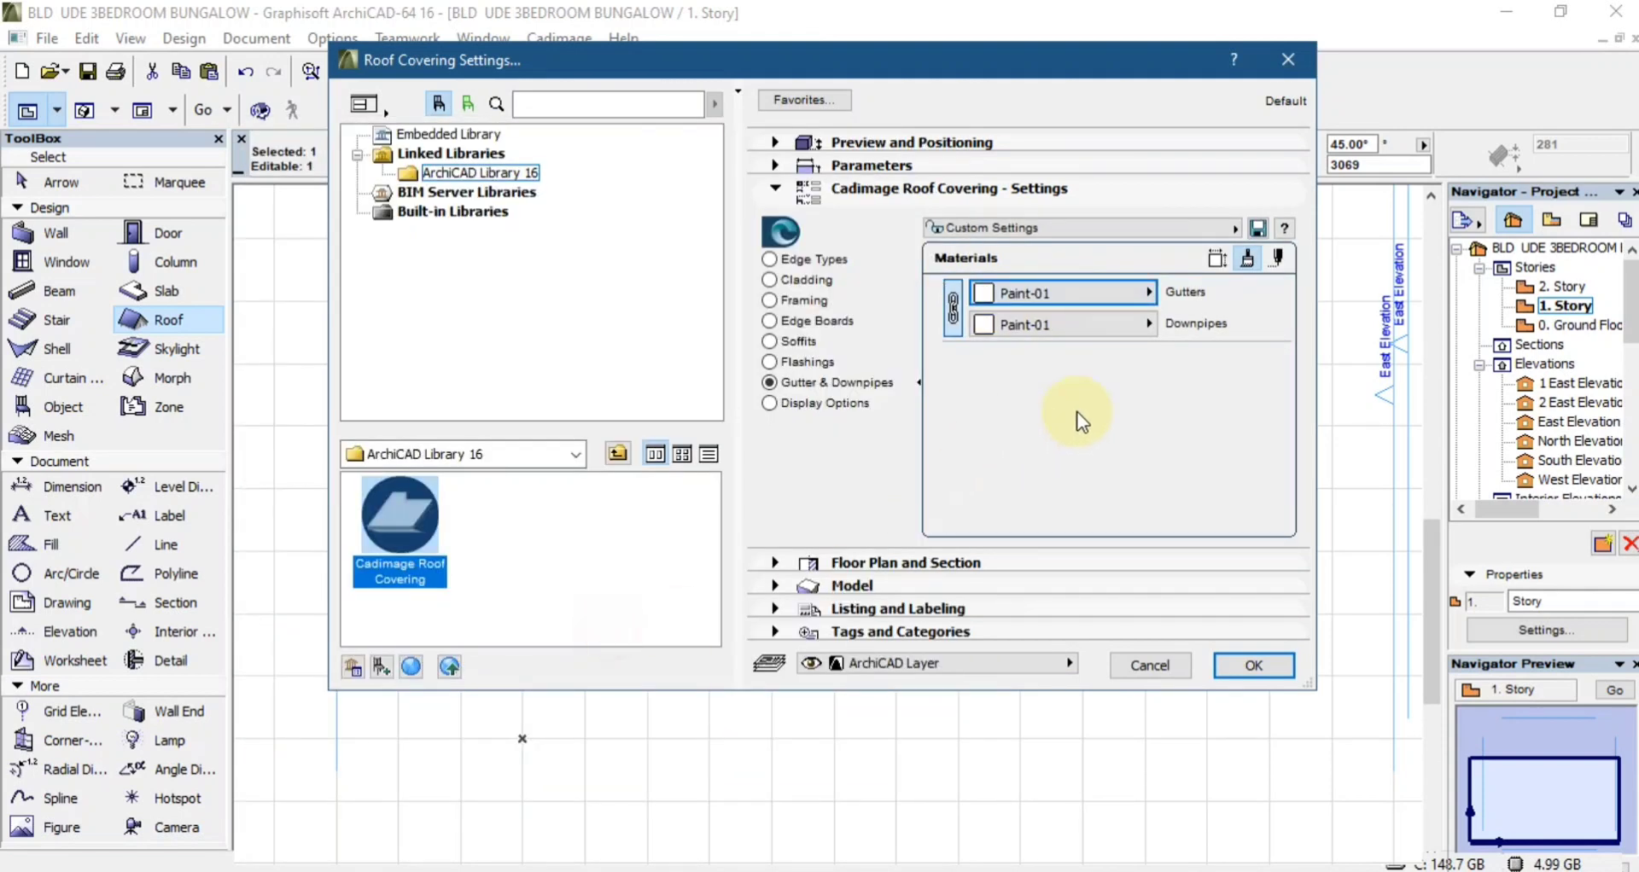
pyautogui.click(1253, 665)
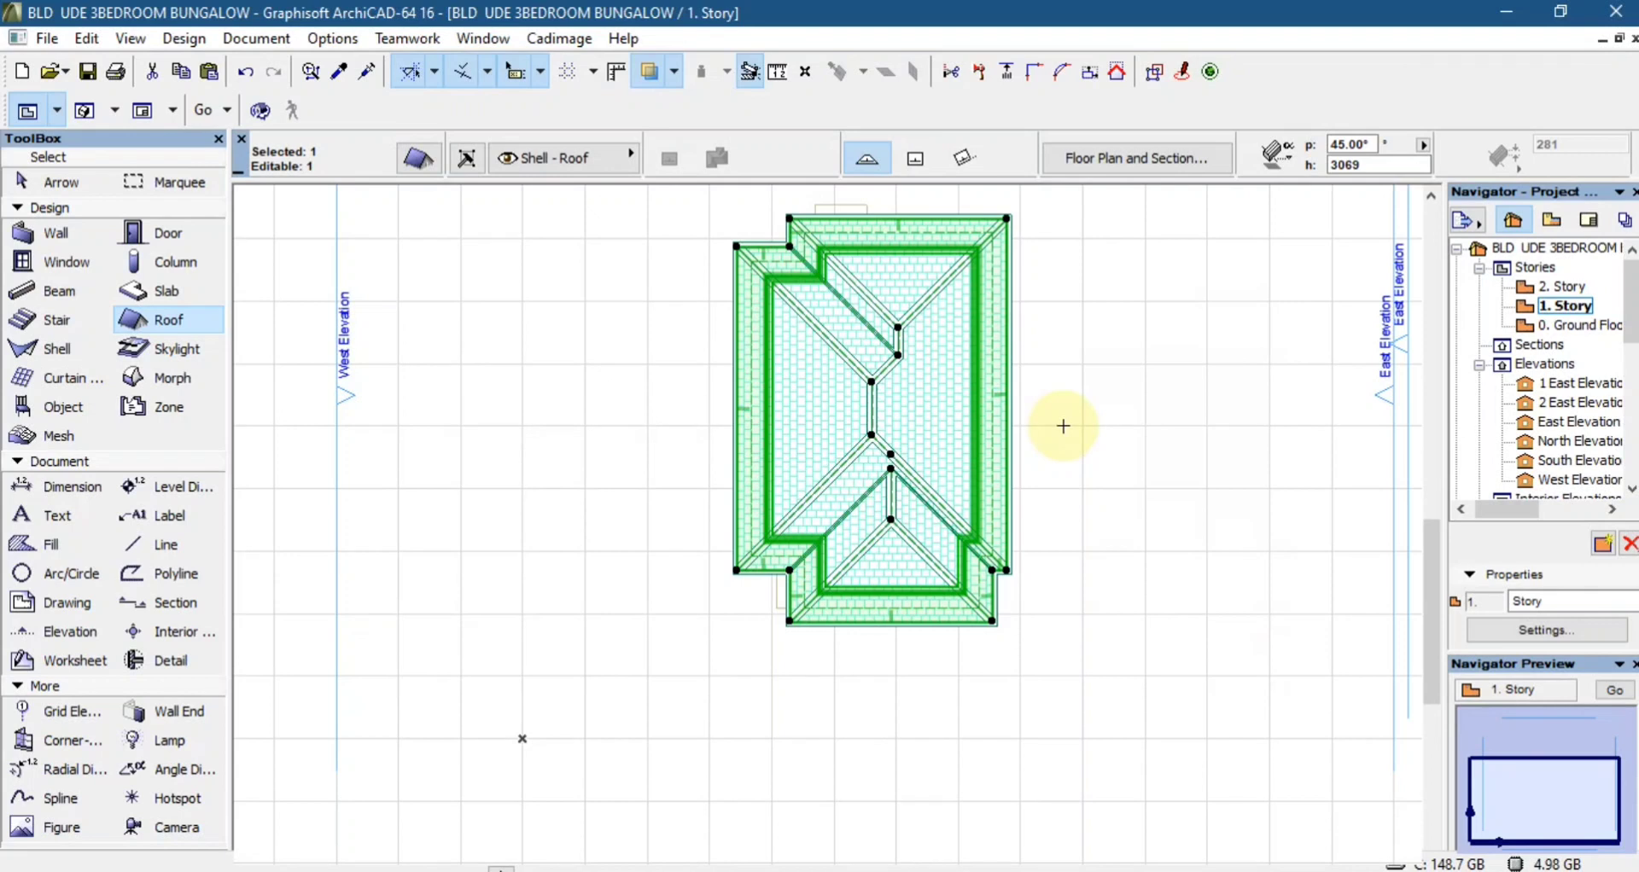
pyautogui.press('Escape')
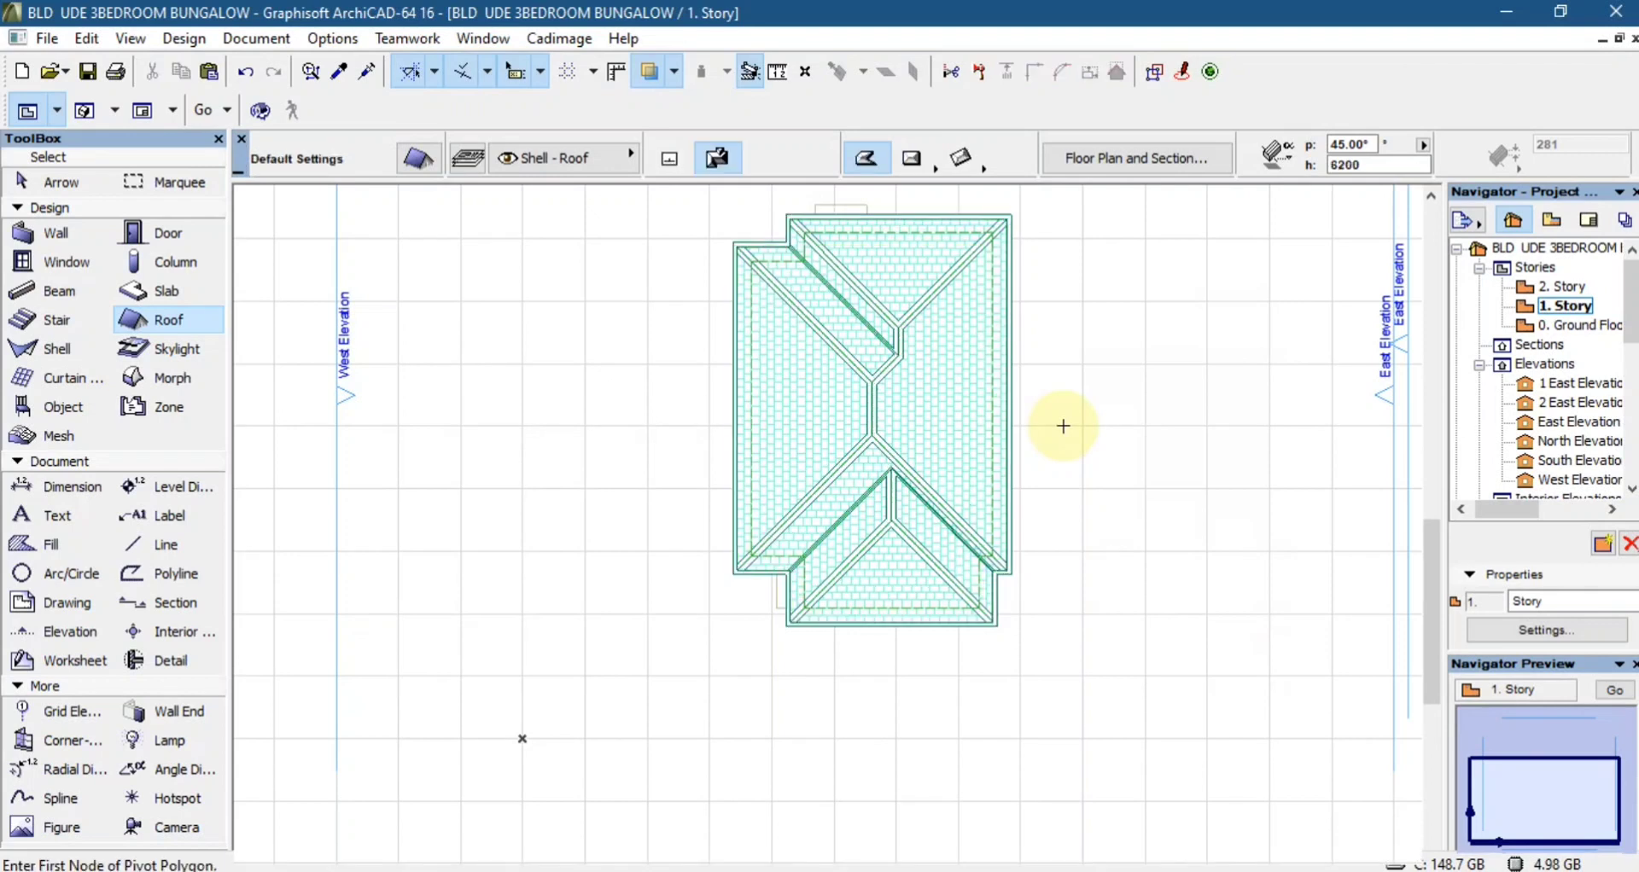
# - Examine the shingle covering, ridges and valleys of the roof on the 1. Story floor plan
pyautogui.scroll(-2, 955, 549)
pyautogui.scroll(2, 940, 399)
pyautogui.scroll(2, 939, 400)
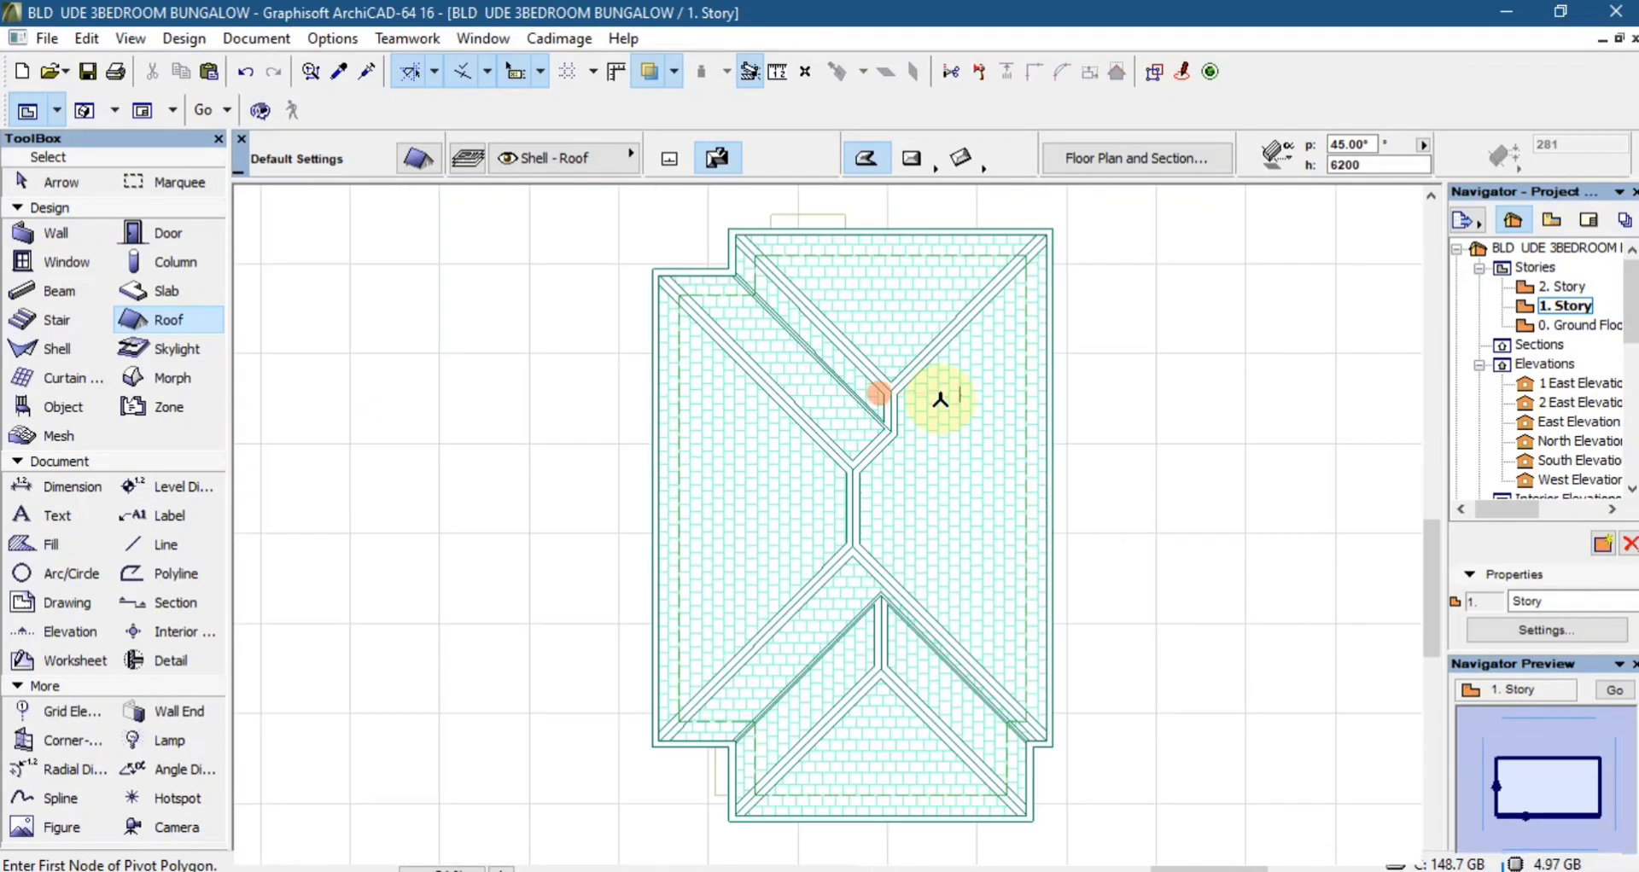
pyautogui.scroll(-2, 936, 400)
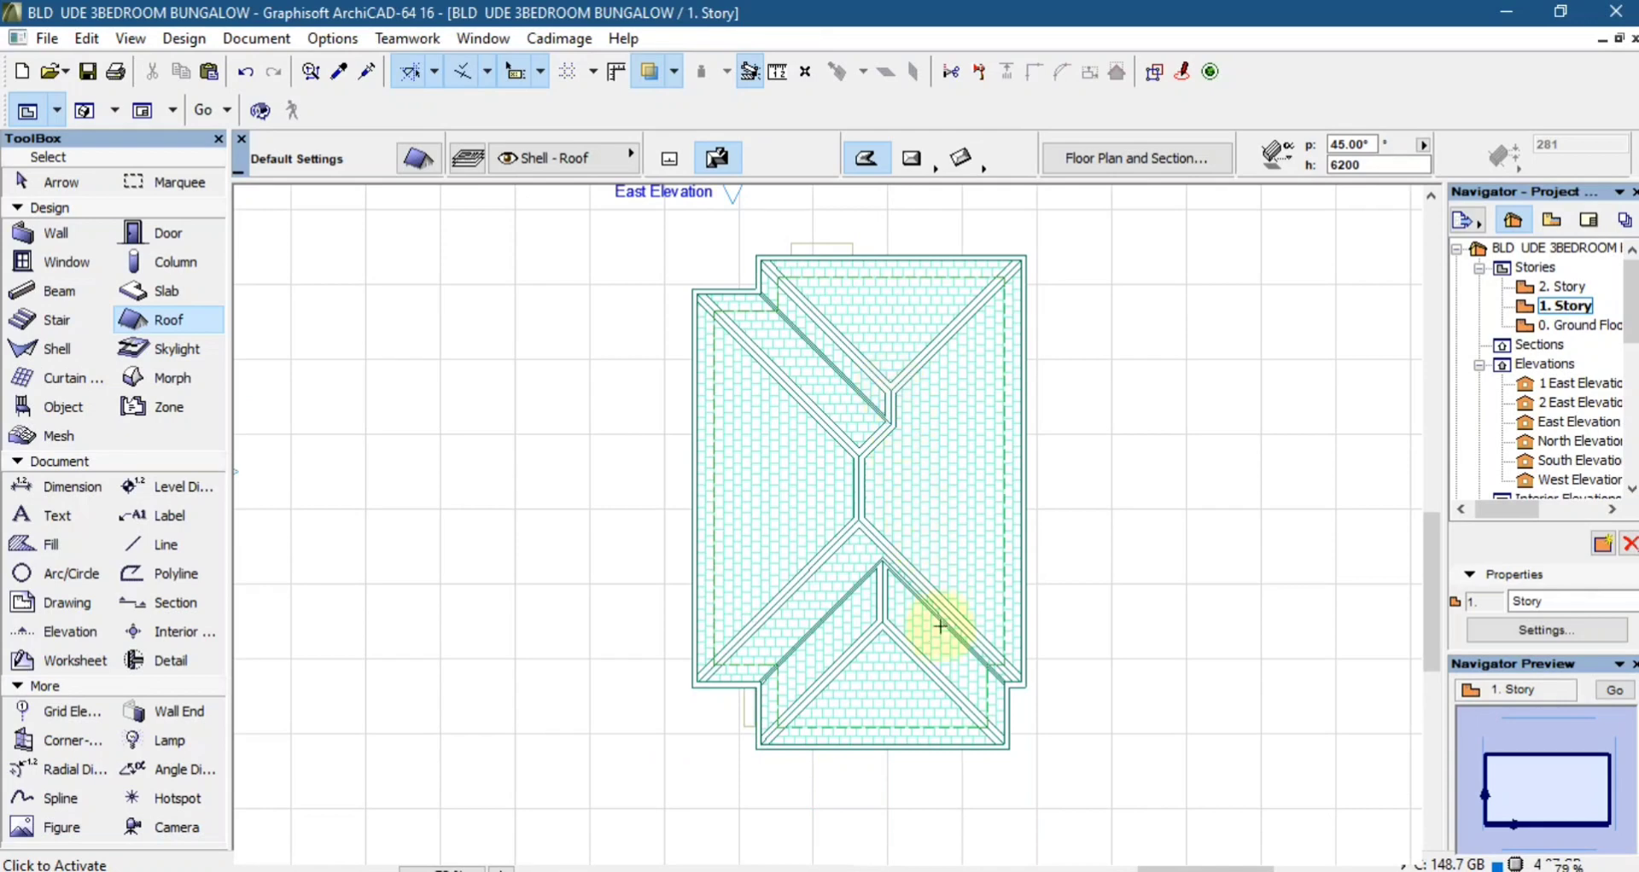
pyautogui.scroll(1, 925, 629)
pyautogui.scroll(3, 919, 648)
pyautogui.scroll(-4, 878, 501)
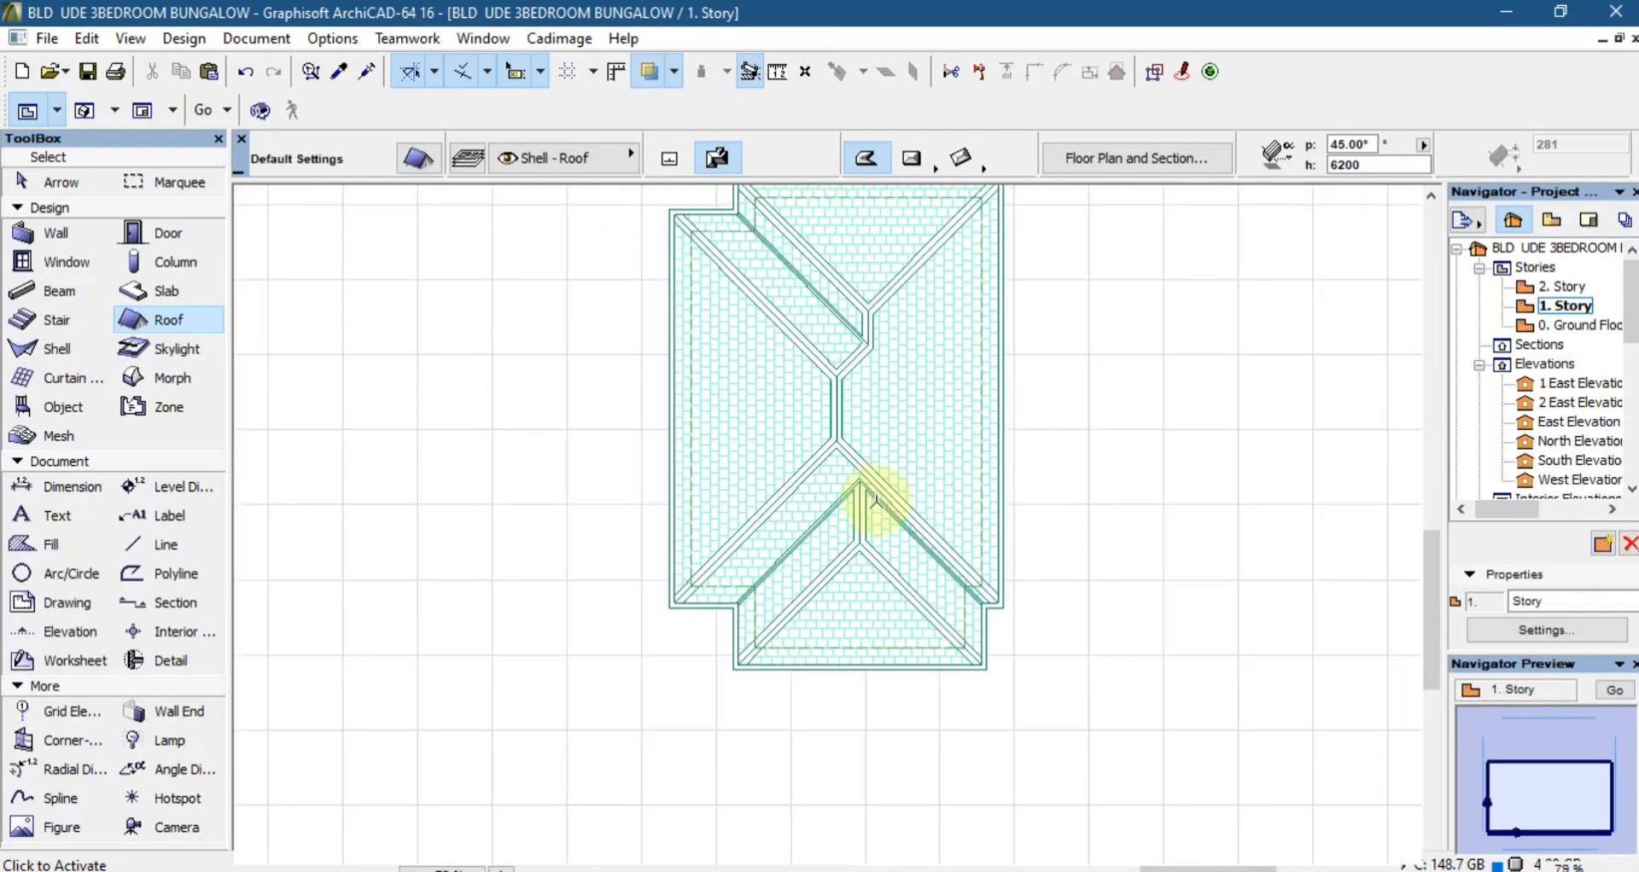
pyautogui.scroll(3, 879, 370)
pyautogui.scroll(-2, 864, 397)
# - Show the whole bungalow in 3D and inspect the covered roof from several sides
pyautogui.rightClick(1039, 625)
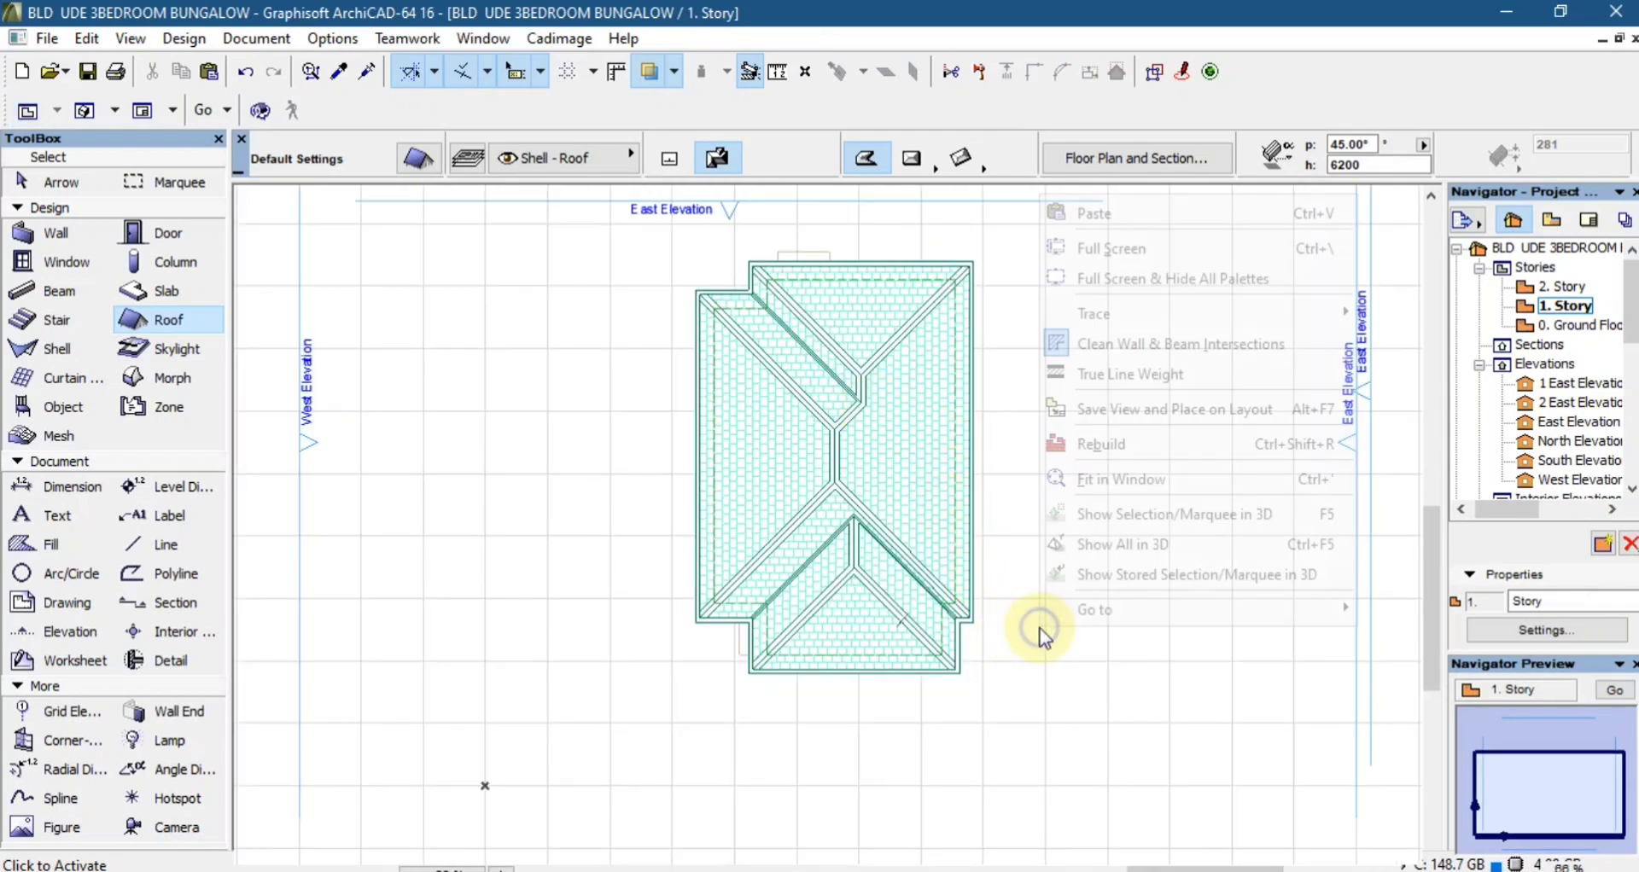
pyautogui.click(1110, 544)
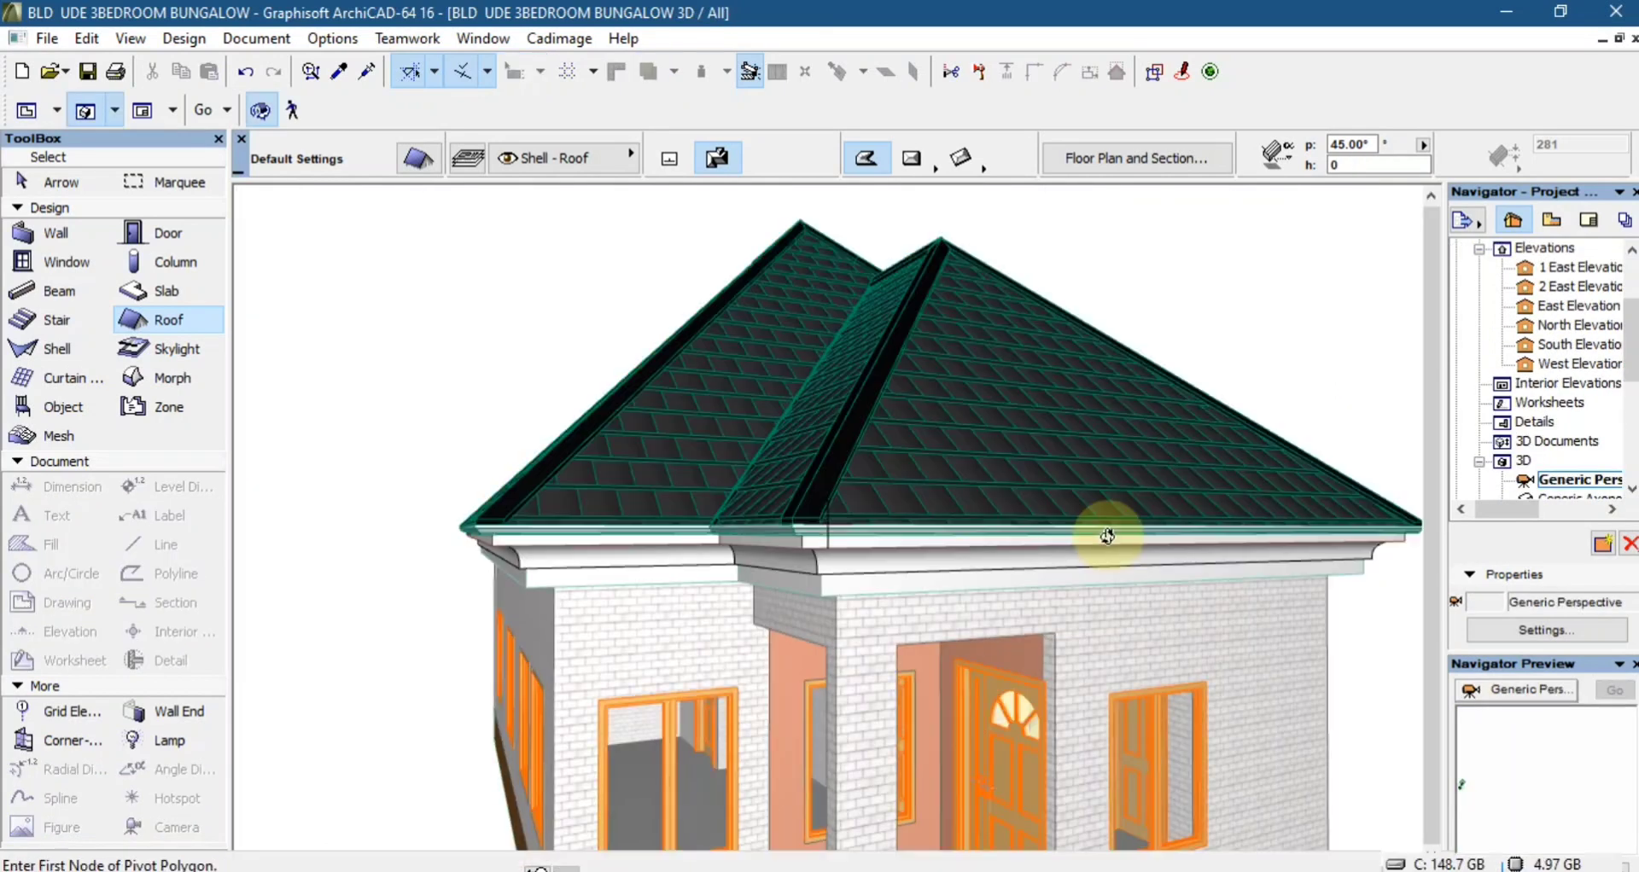
pyautogui.scroll(-6, 977, 515)
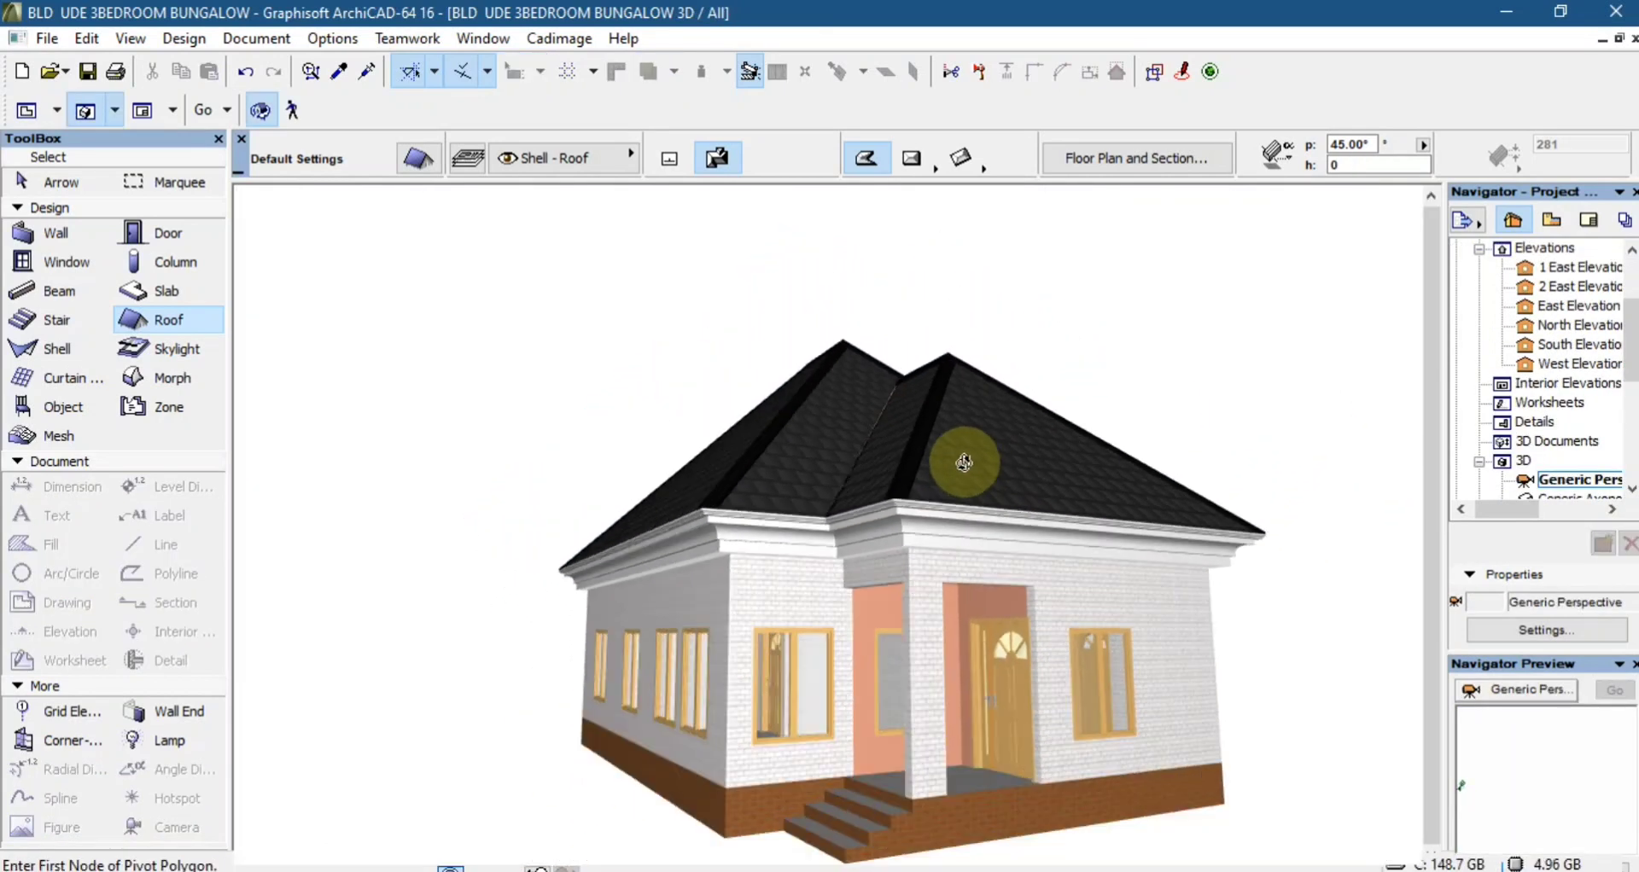
pyautogui.moveTo(1111, 516); pyautogui.dragTo(820, 507)
pyautogui.scroll(5, 820, 506)
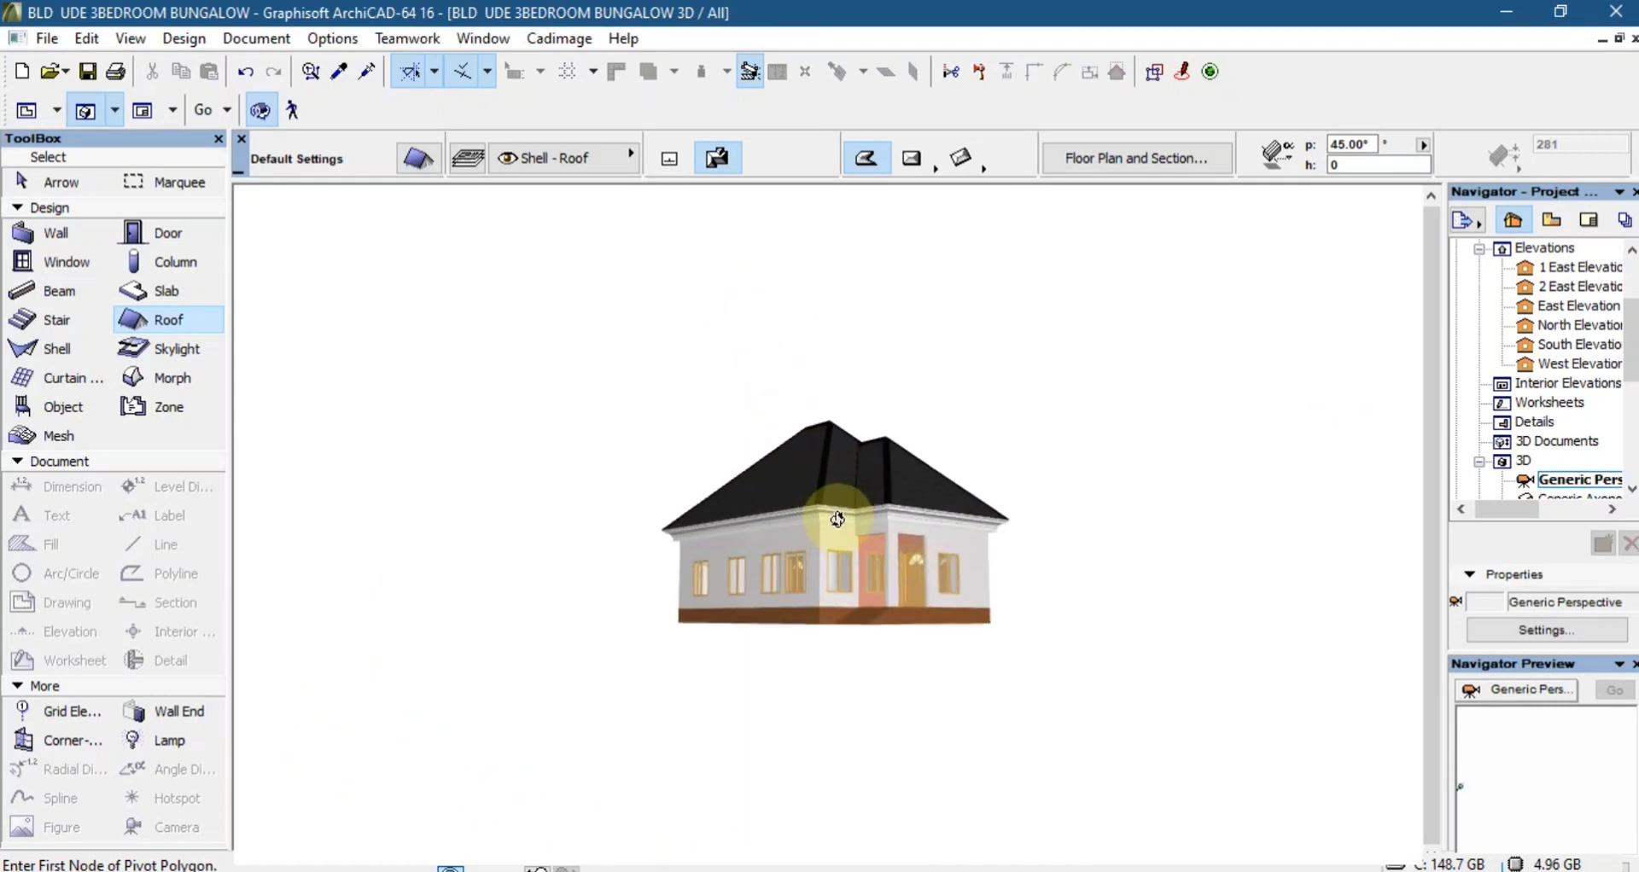
pyautogui.moveTo(877, 568); pyautogui.dragTo(1086, 562)
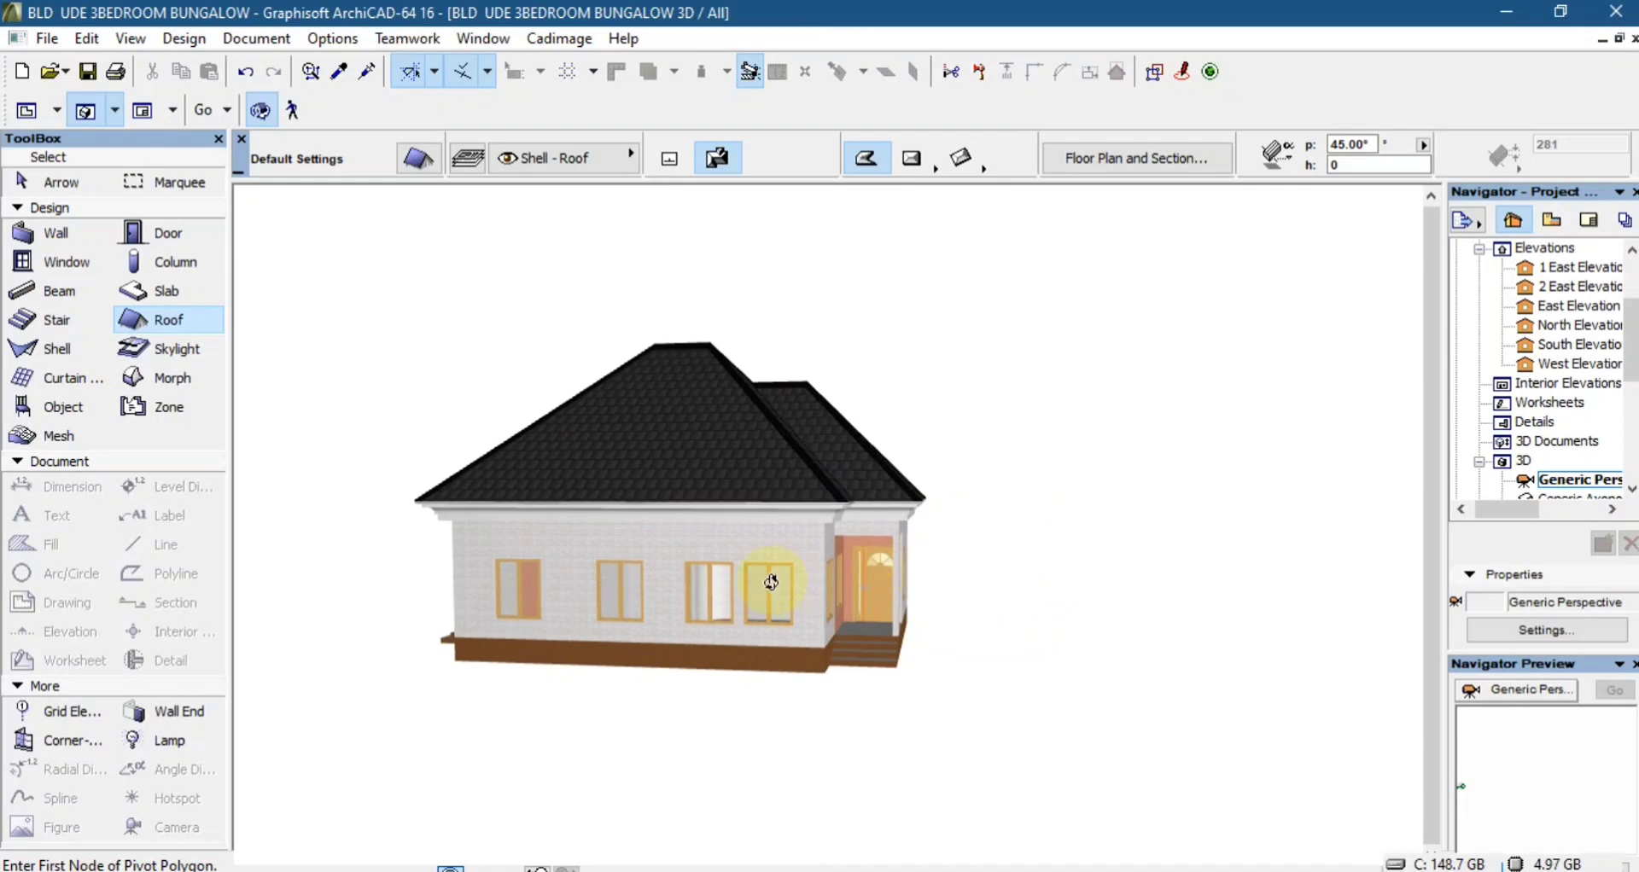
pyautogui.moveTo(772, 581); pyautogui.dragTo(1110, 546)
pyautogui.scroll(-5, 1109, 546)
pyautogui.scroll(5, 1131, 462)
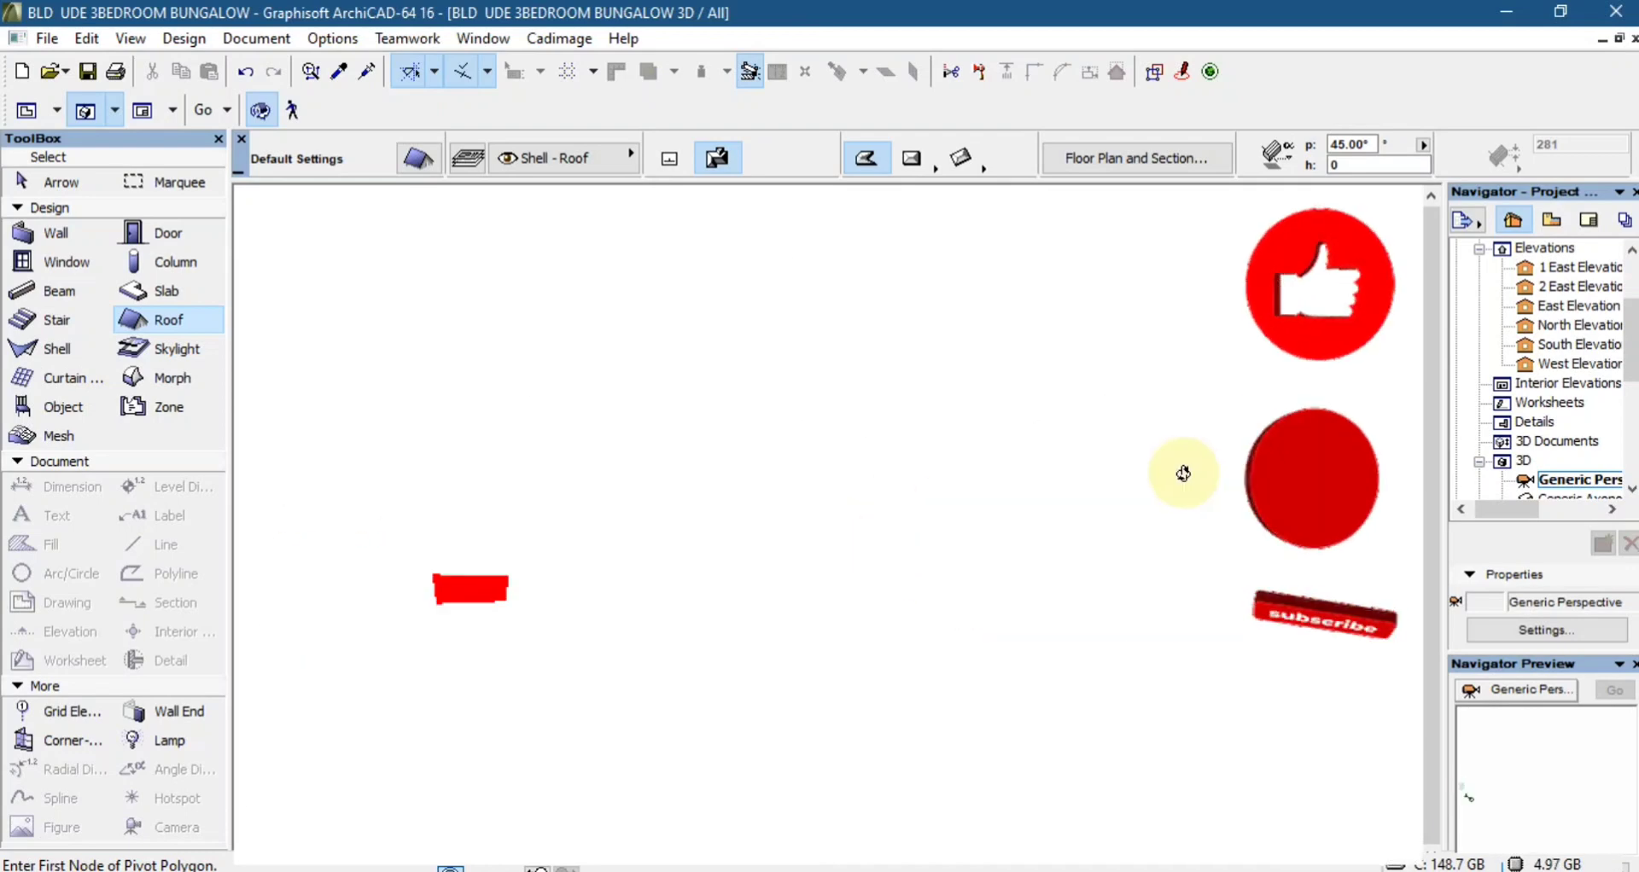